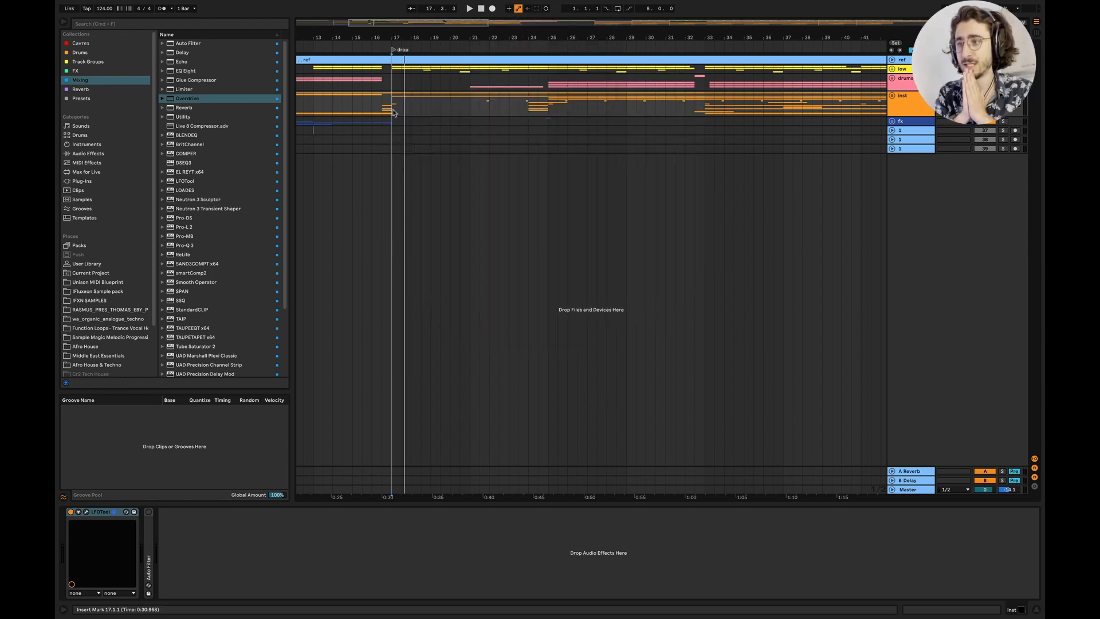
# Examine the whole arrangement, marking the section before the cool down and the cool down, break and build sections
pyautogui.moveTo(394, 28); pyautogui.dragTo(414, 25)
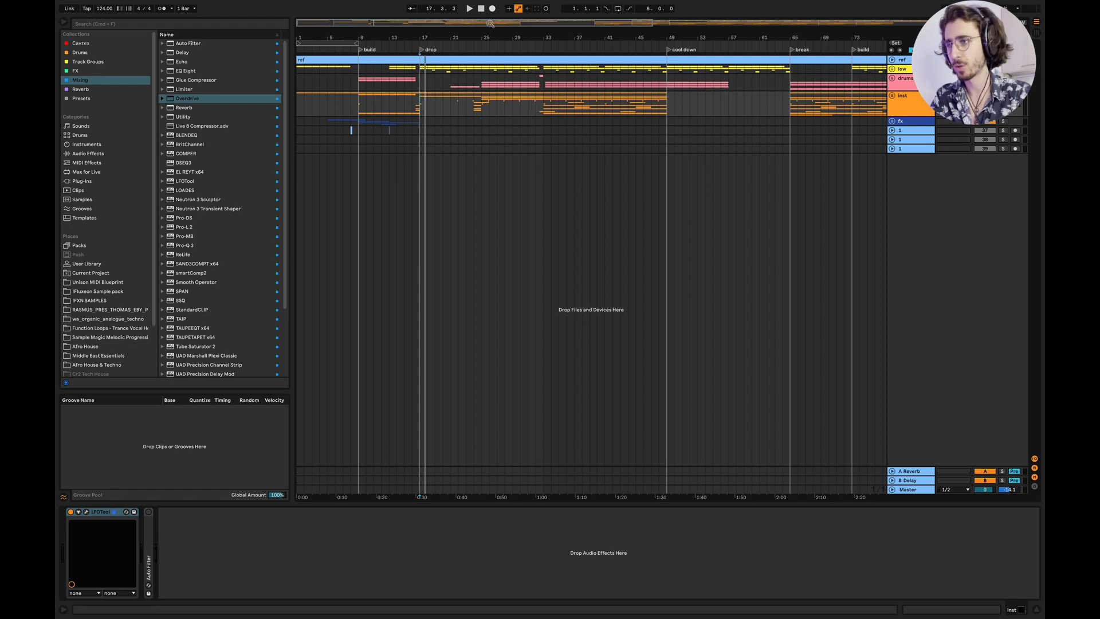
pyautogui.moveTo(490, 23); pyautogui.dragTo(491, 8)
pyautogui.scroll(1, 434, 84)
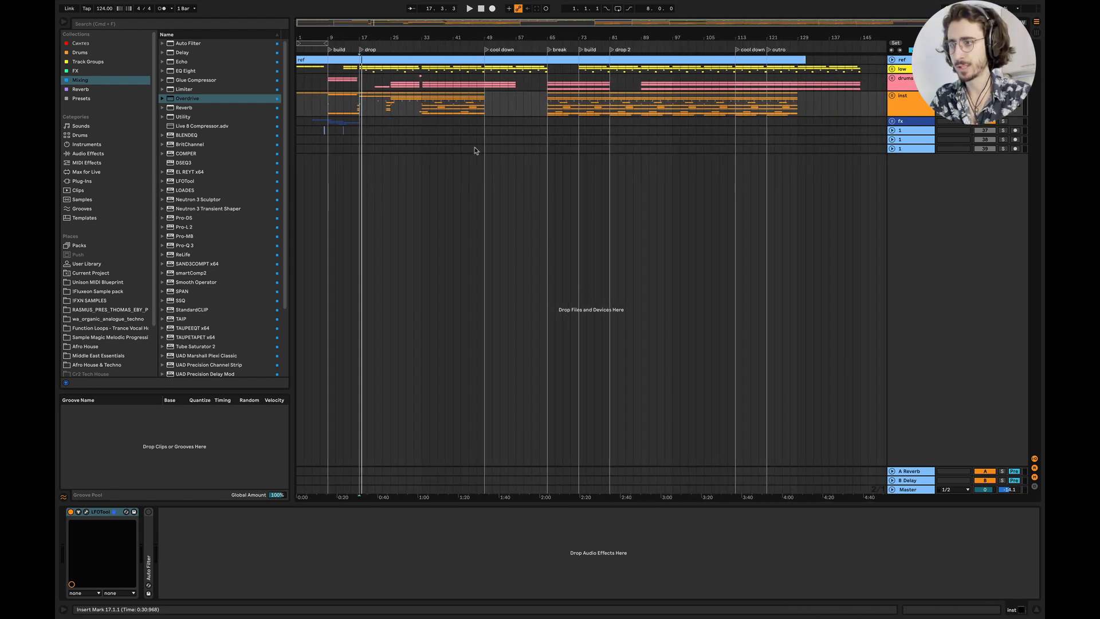
pyautogui.moveTo(484, 153); pyautogui.dragTo(297, 65)
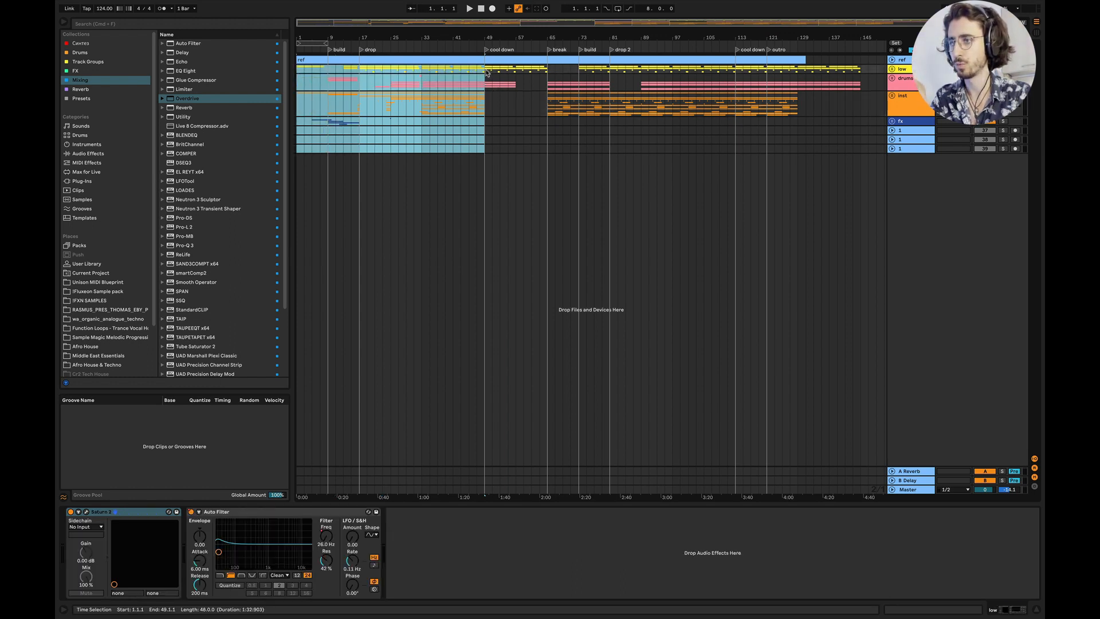
pyautogui.moveTo(485, 71); pyautogui.dragTo(609, 106)
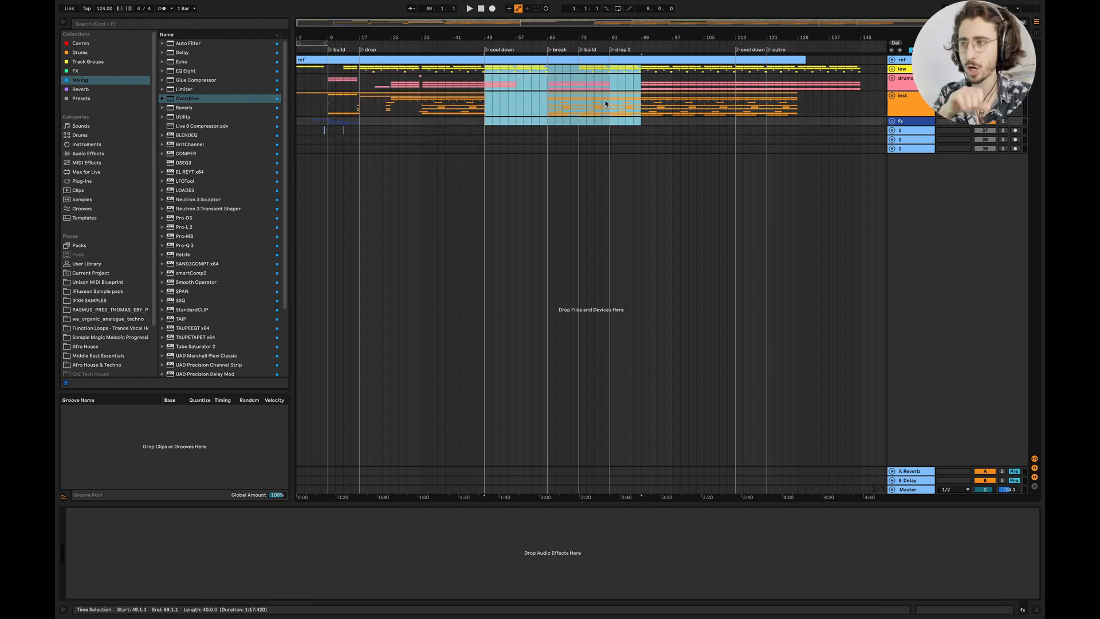
pyautogui.click(427, 99)
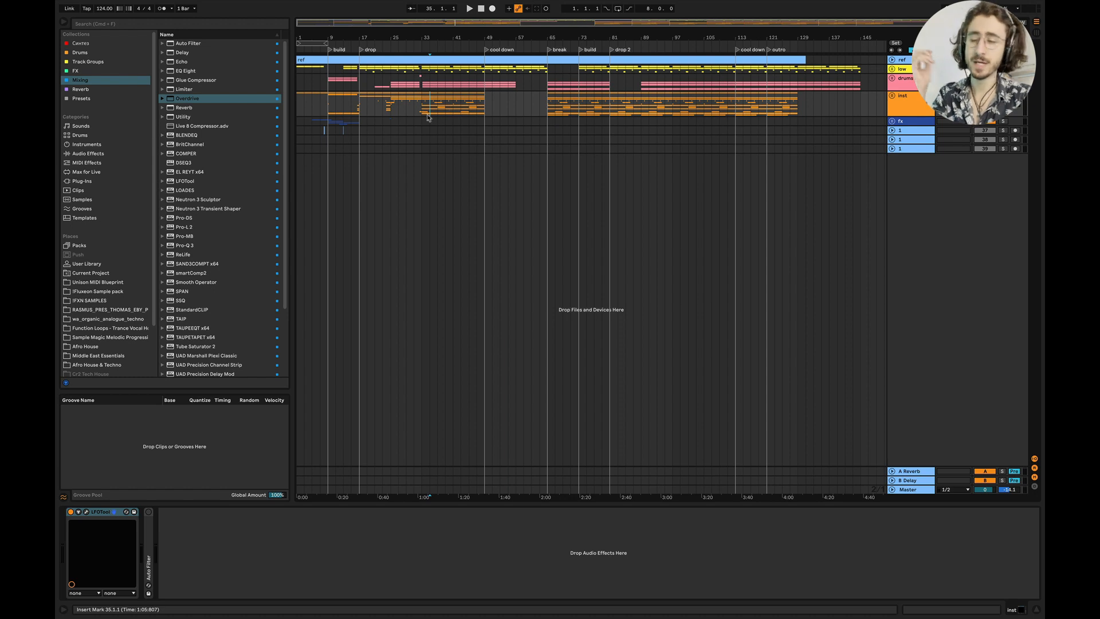
pyautogui.scroll(5, 322, 92)
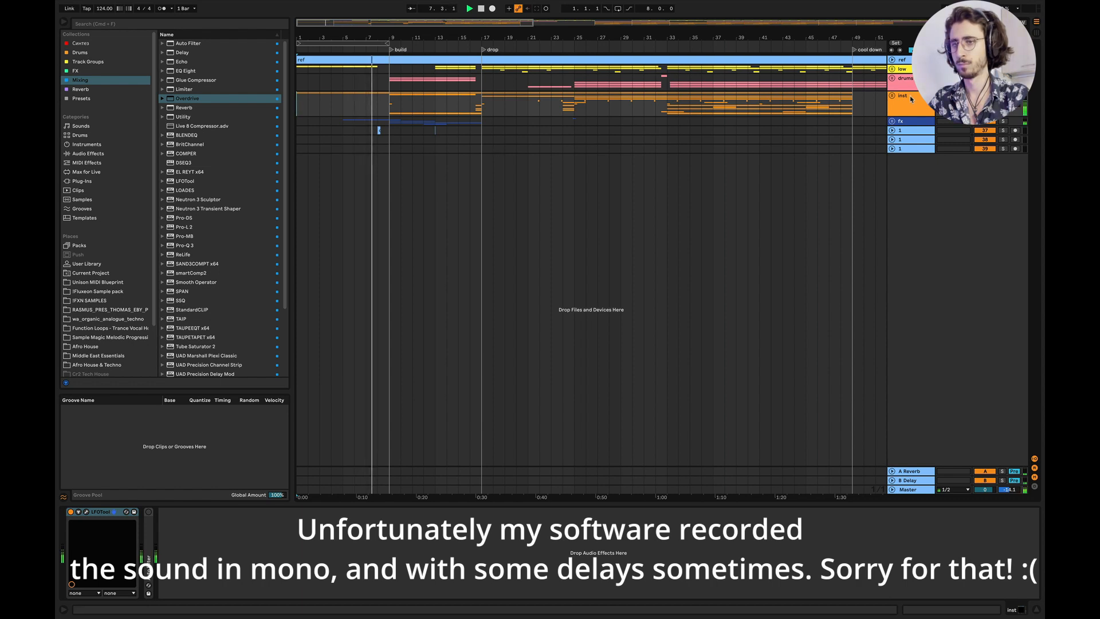
# Inspect the clap clip on the first loose track below the fx group, fold that track and hide the device view
pyautogui.click(896, 134)
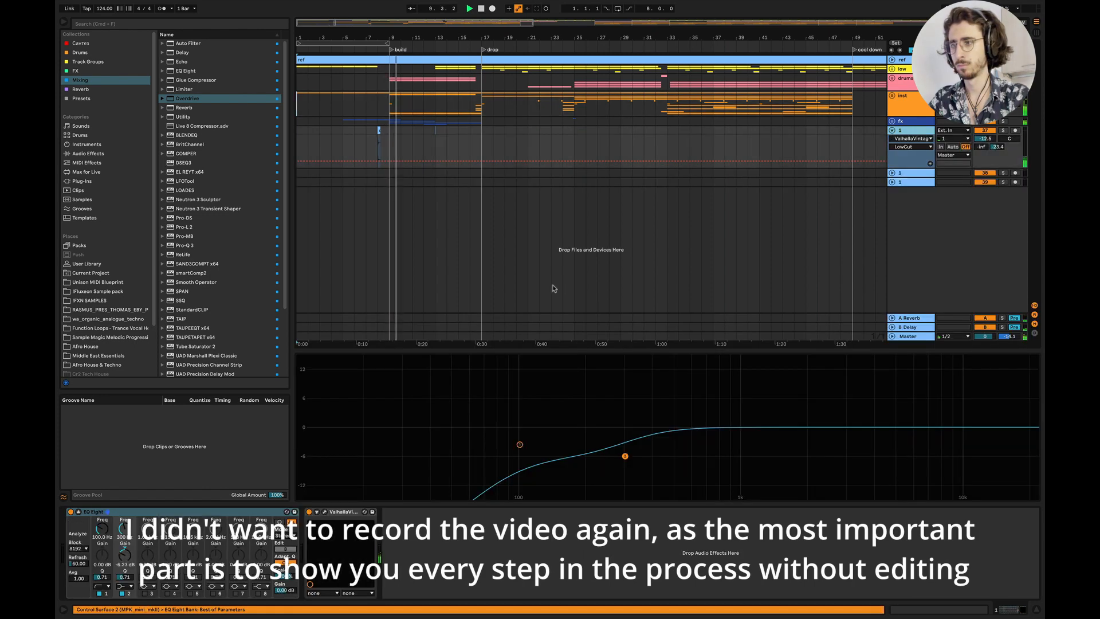
pyautogui.scroll(10, 378, 132)
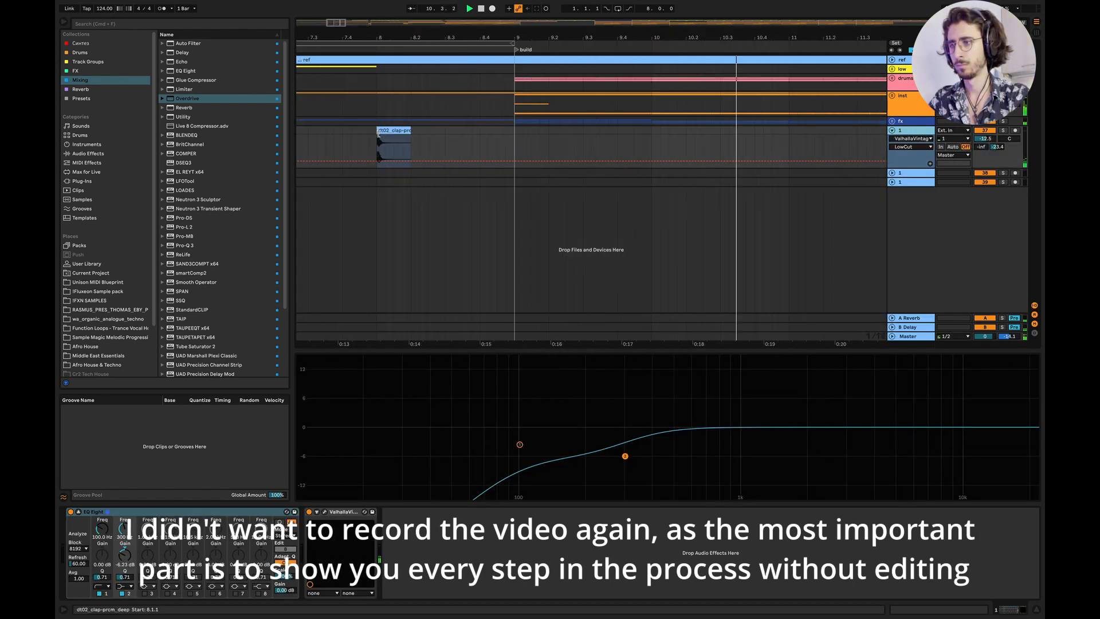
pyautogui.scroll(-3, 378, 132)
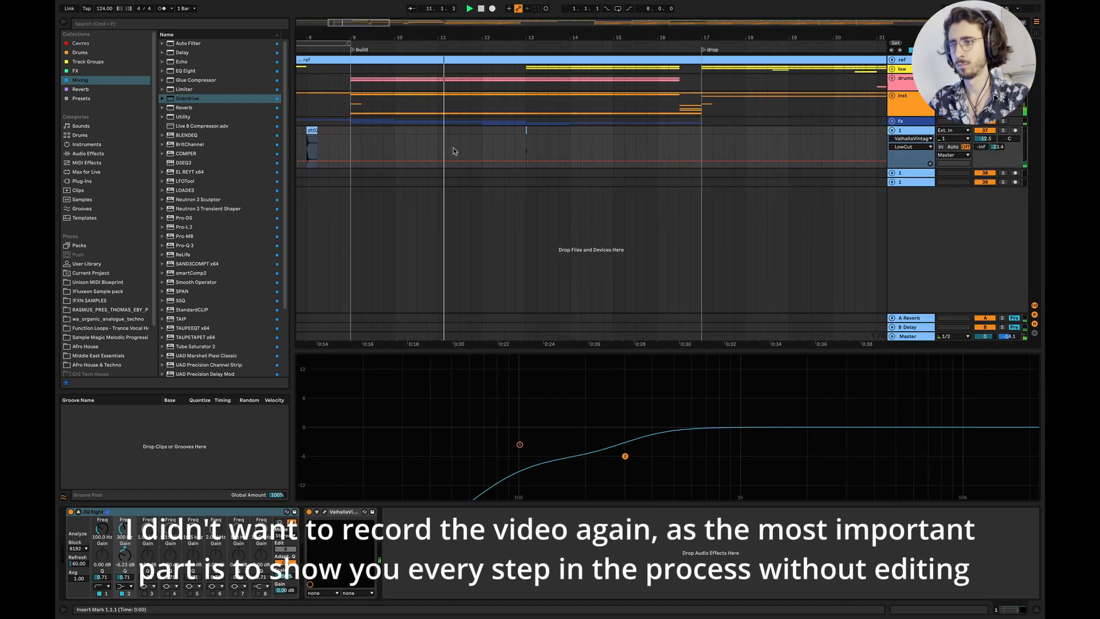
pyautogui.click(891, 131)
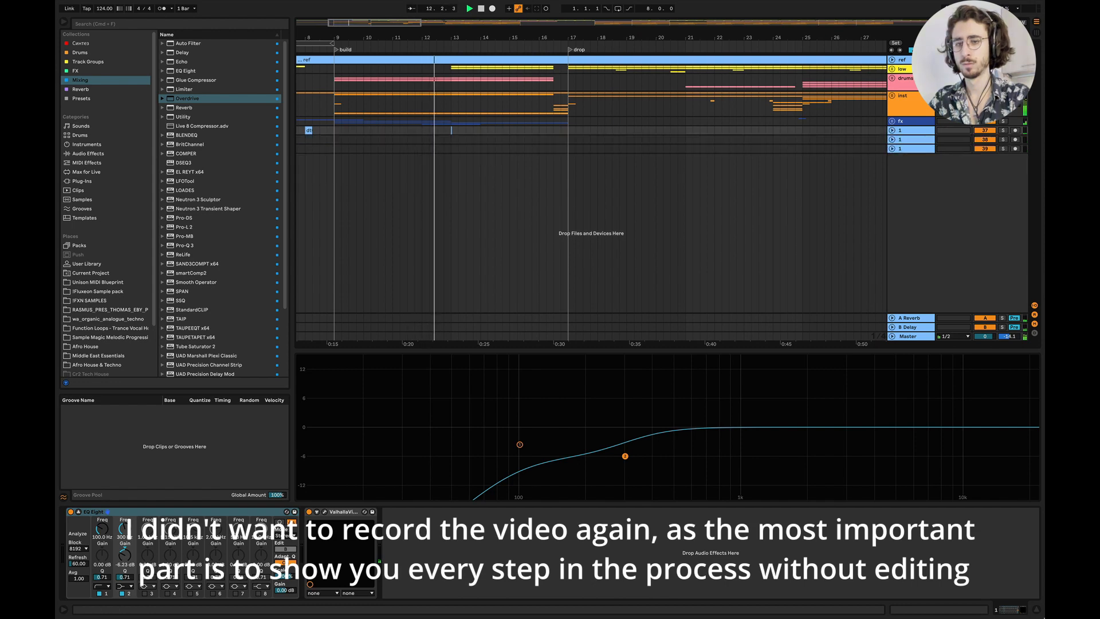
pyautogui.click(1035, 610)
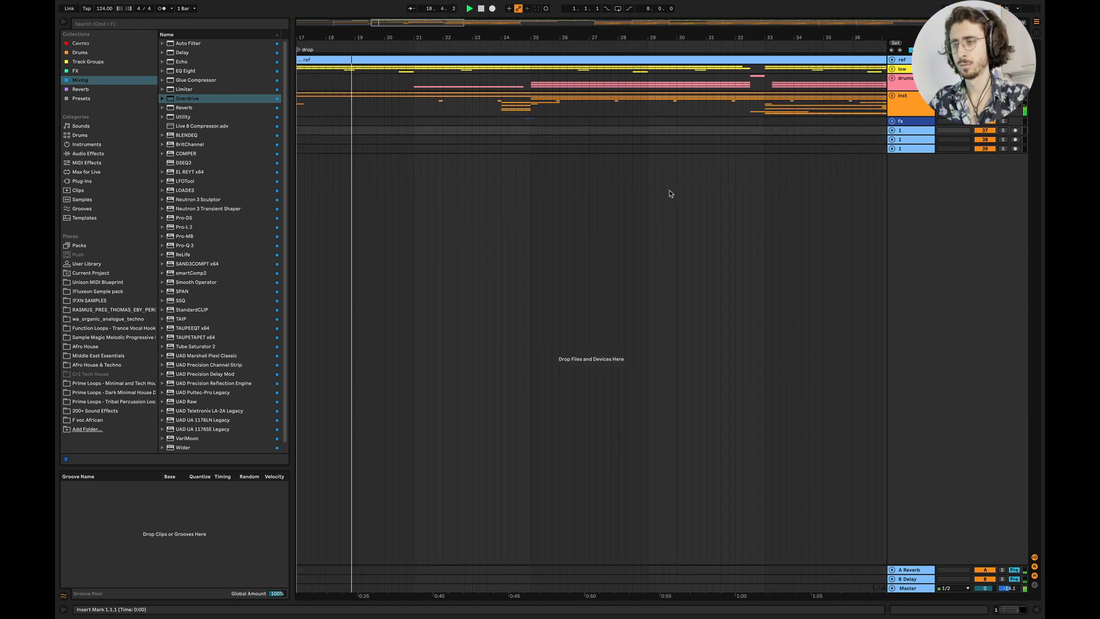
pyautogui.scroll(-2, 670, 193)
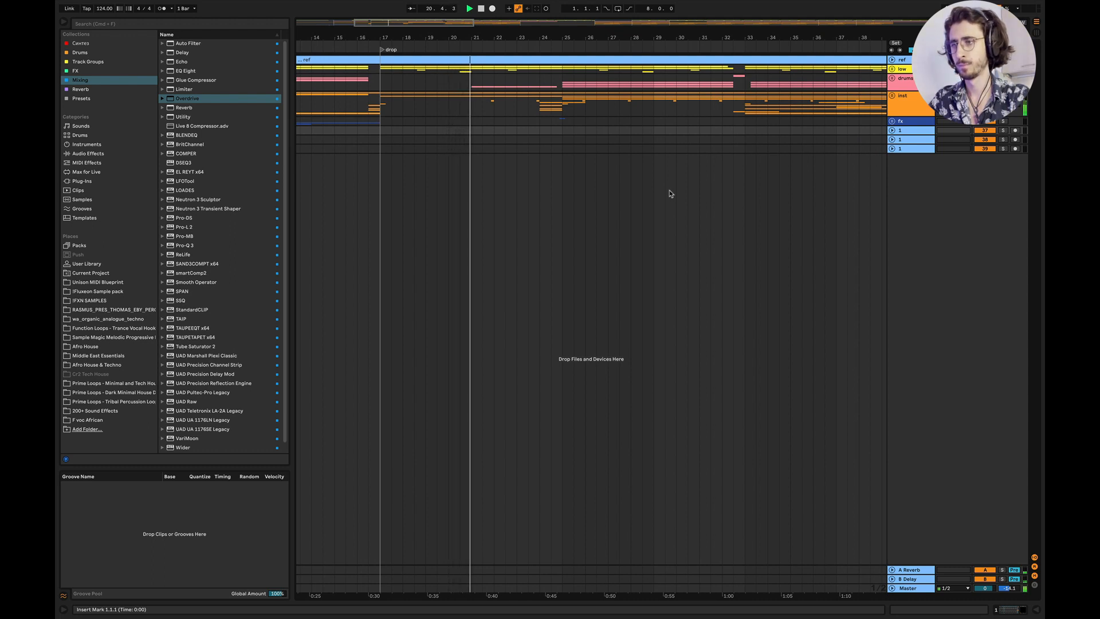
# Expand the drums group, unfold the STFI_124_HAT_LOOP_09 track and set its volume to -19.7 dB
pyautogui.click(891, 77)
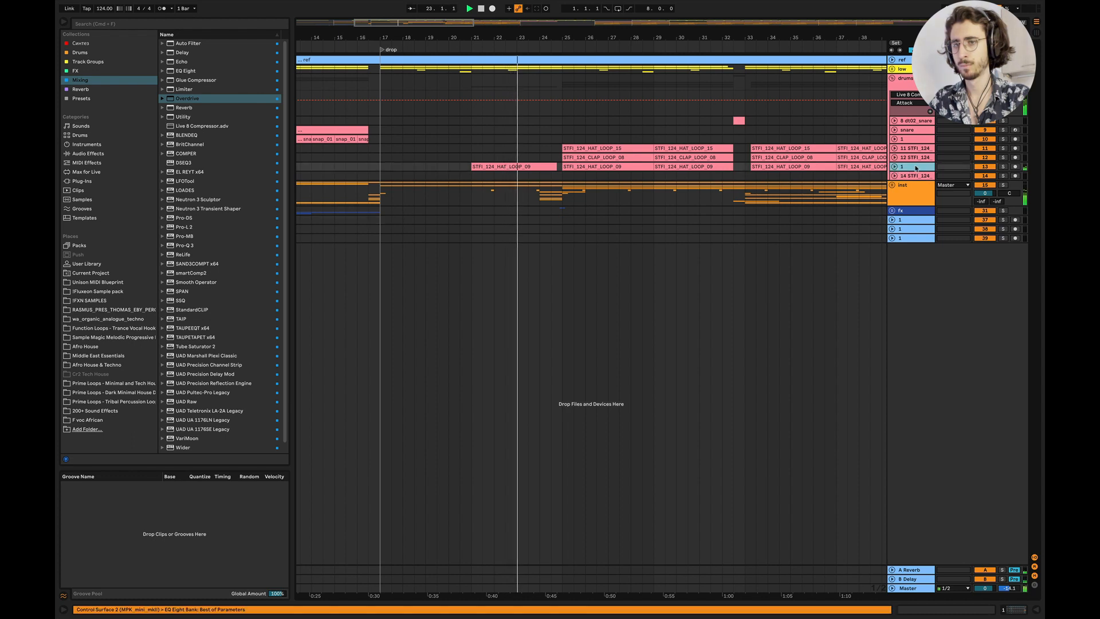
pyautogui.click(894, 166)
pyautogui.moveTo(984, 175); pyautogui.dragTo(985, 175)
pyautogui.hscroll(5, 802, 179)
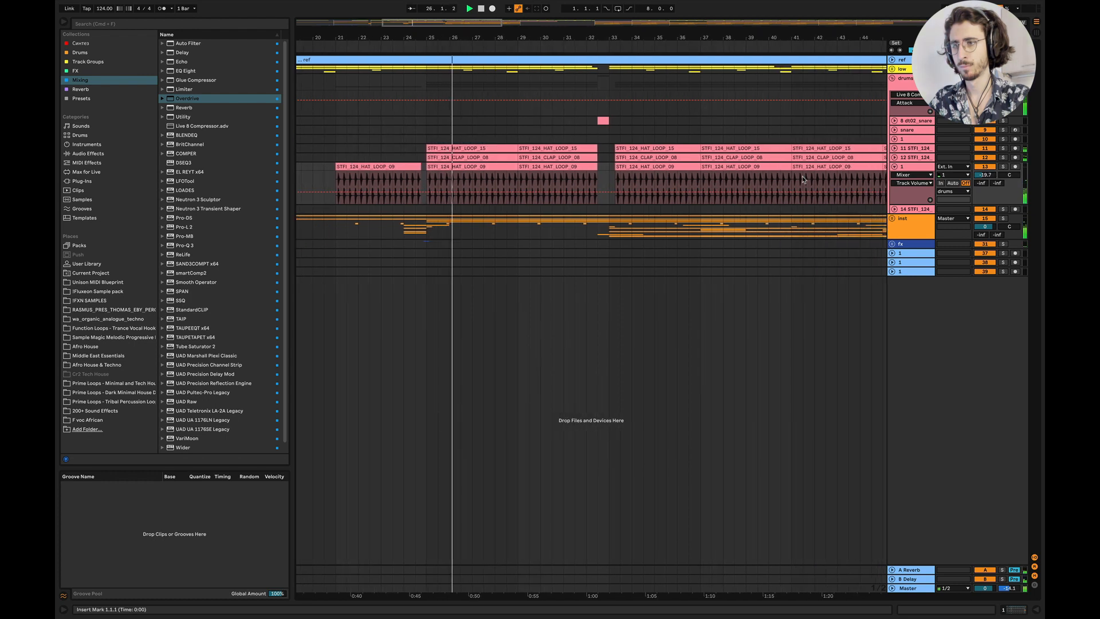
pyautogui.press('super+Tab')
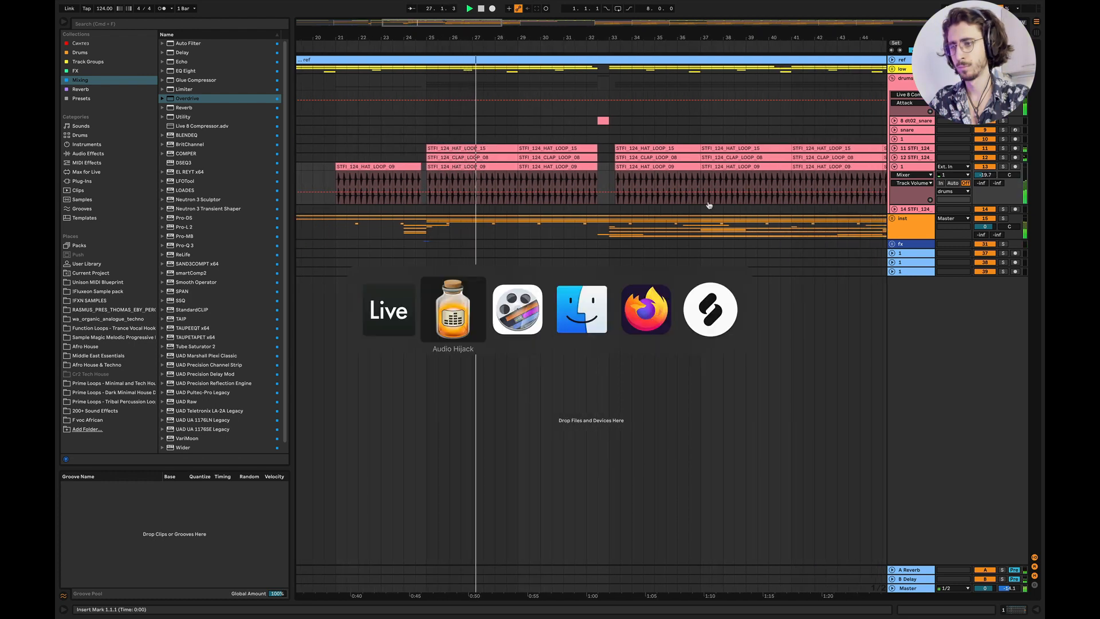
pyautogui.press('super+Tab')
pyautogui.press('super+Tab')
pyautogui.press('super+Tab')
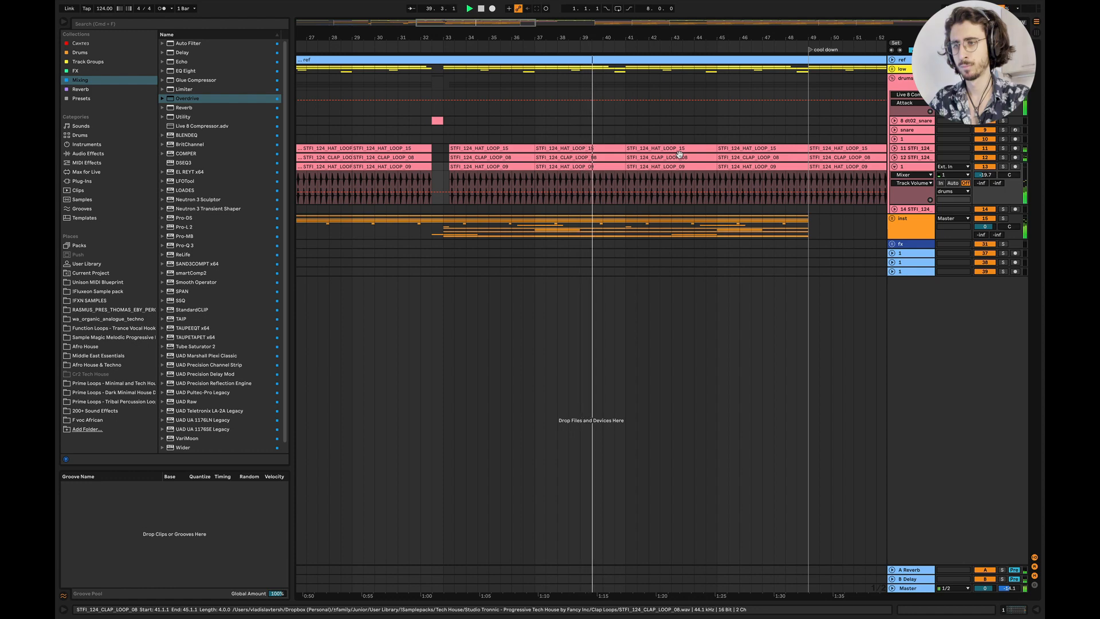
# Review the drum loops around the cool down and fold the STFI_124_HAT_LOOP_09 track and the drums group
pyautogui.press('-')
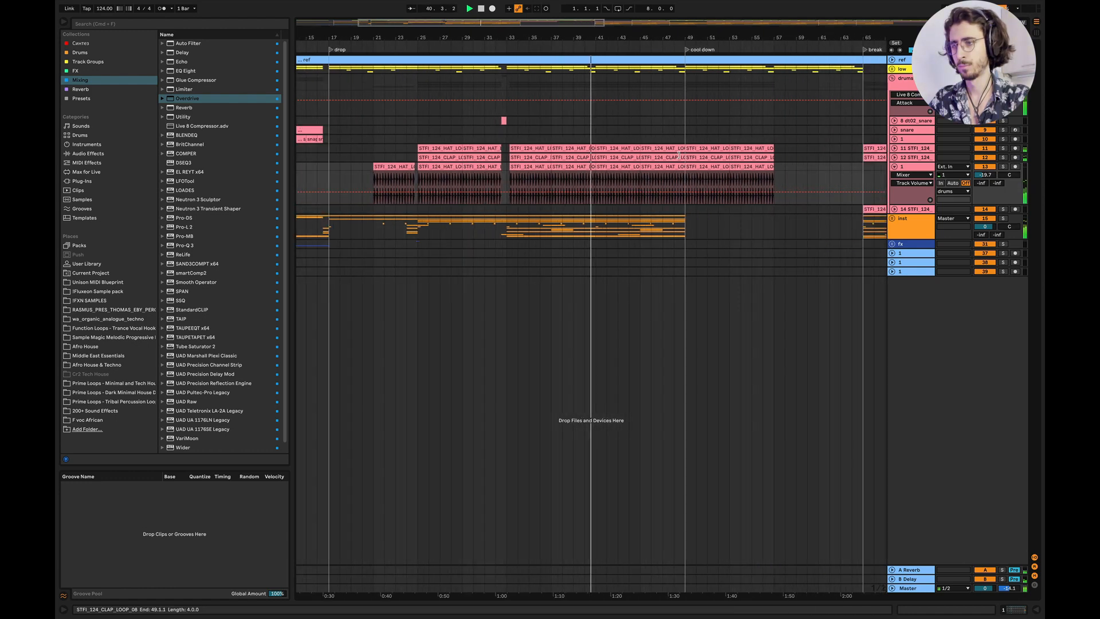
pyautogui.press('+')
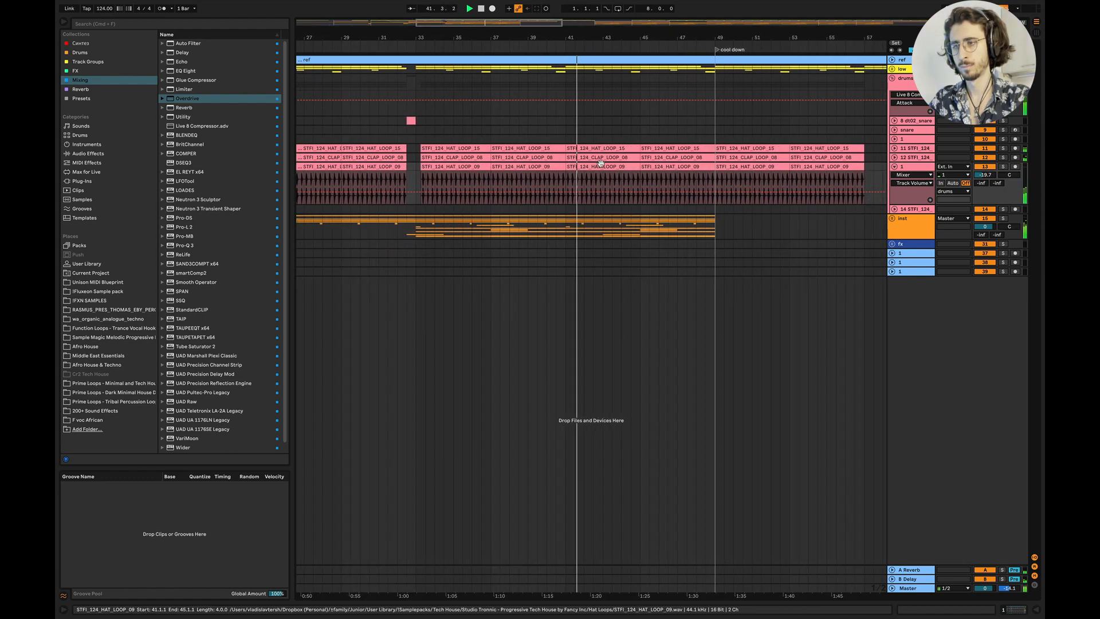
pyautogui.click(894, 167)
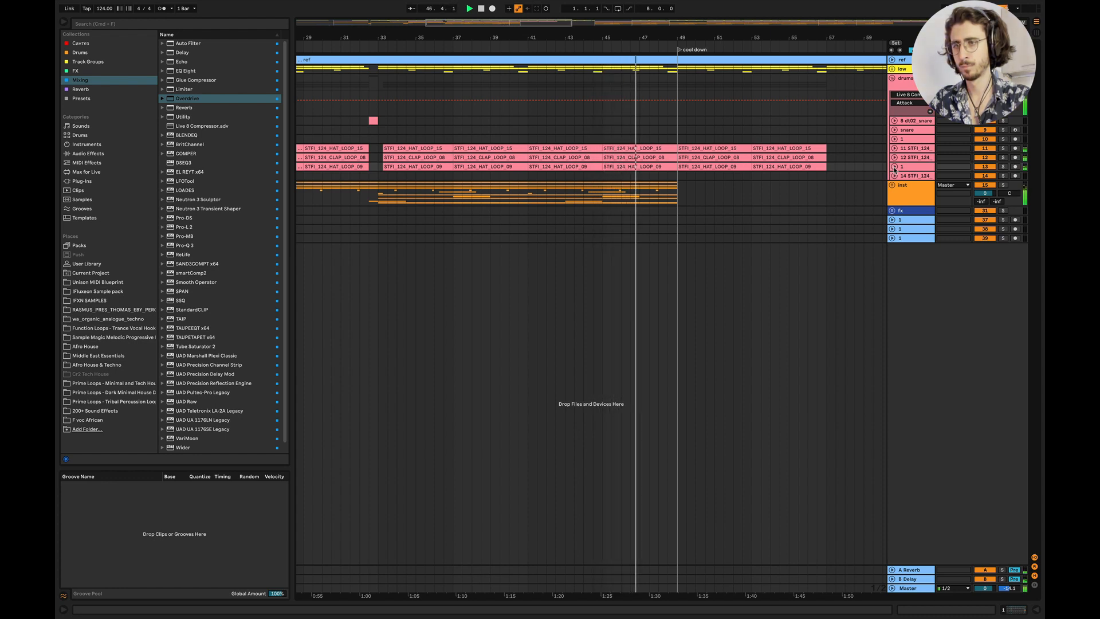
pyautogui.hscroll(2, 706, 181)
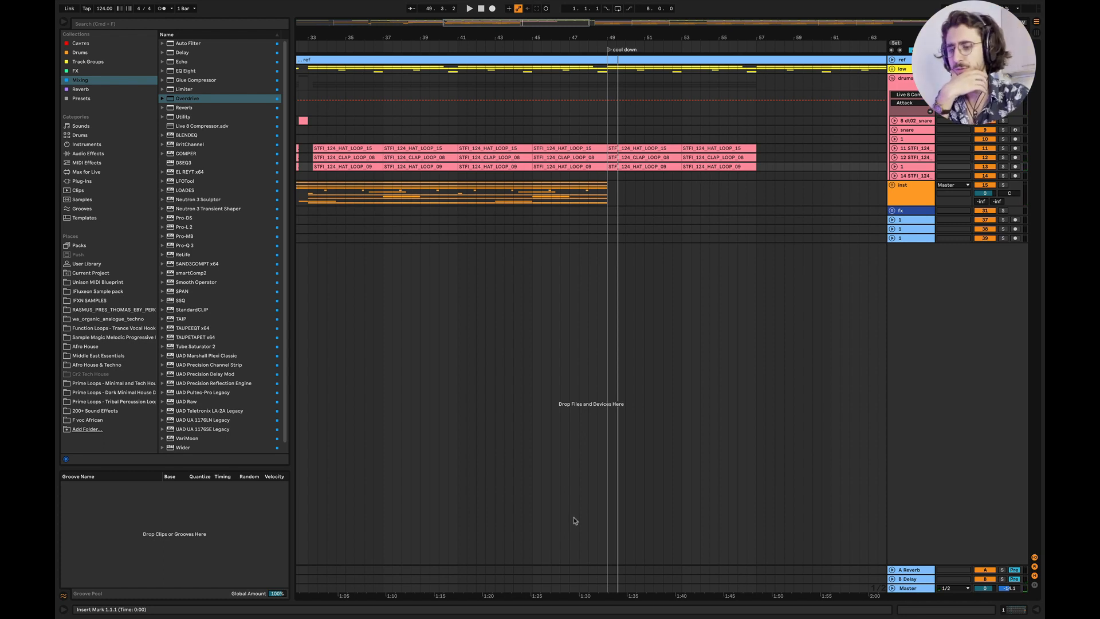
pyautogui.hscroll(-2, 576, 235)
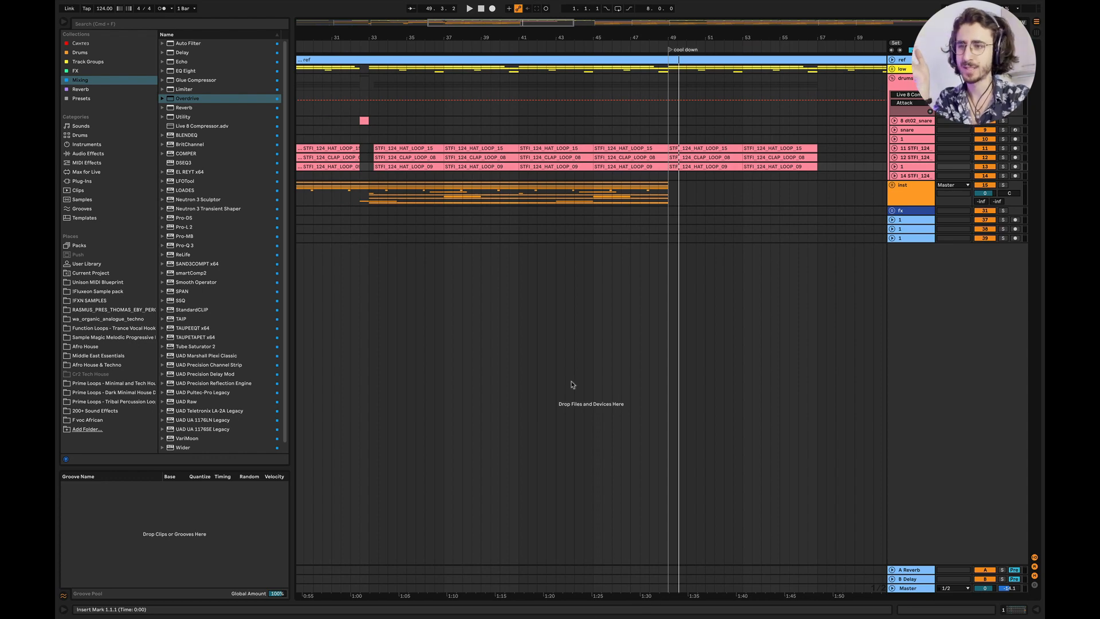
pyautogui.hscroll(-18, 571, 385)
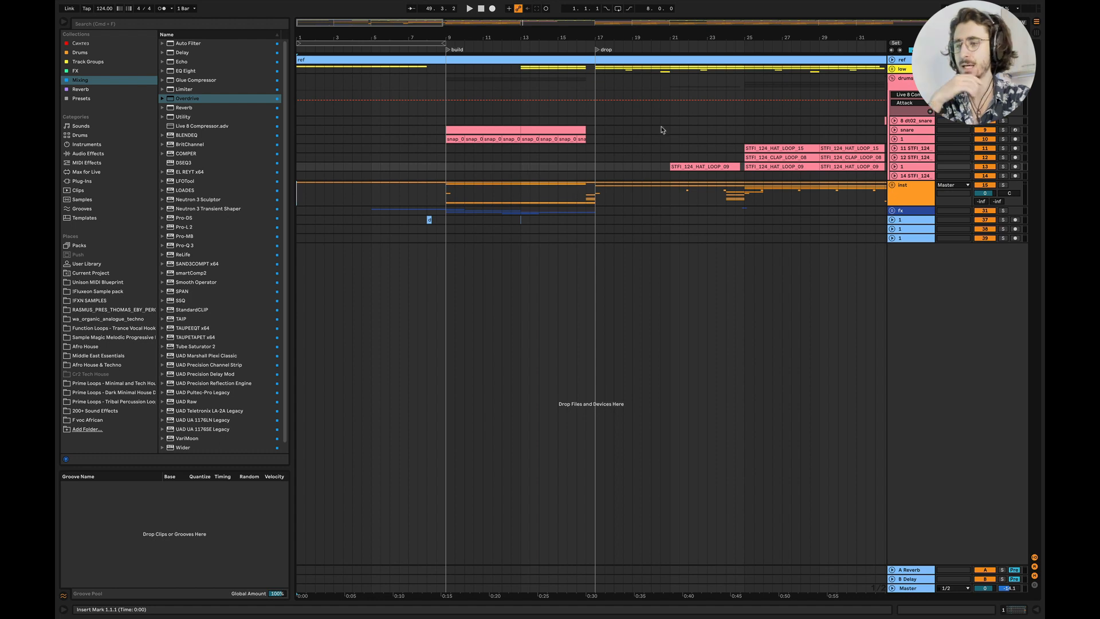
pyautogui.click(892, 79)
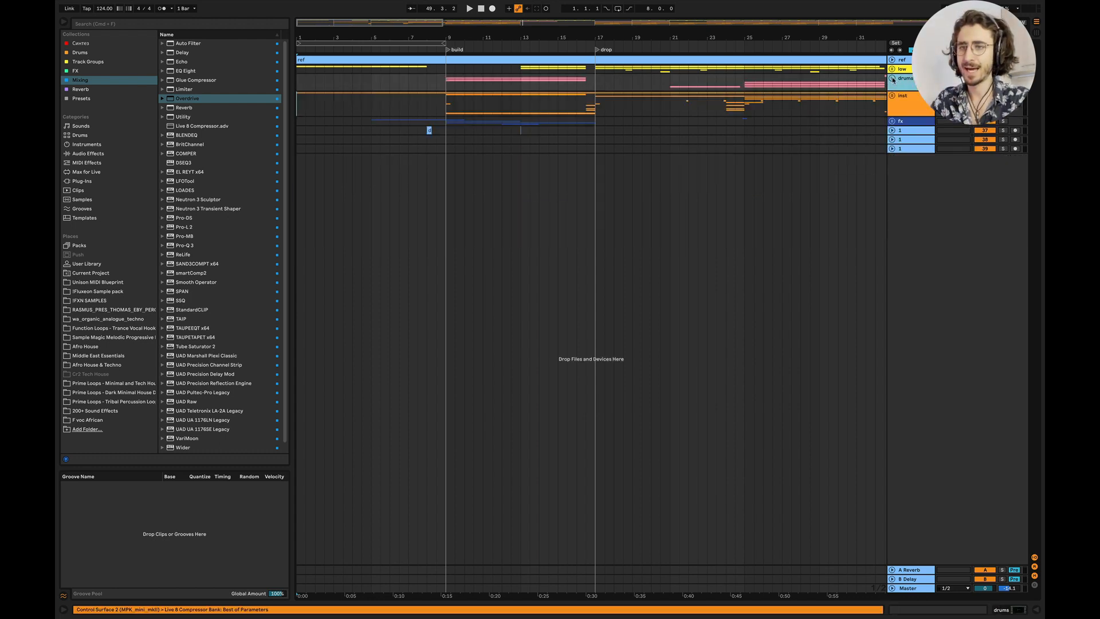
# Expand the fx group and unfold the track with the wafx2_noisetools_fadeup clip to show its waveform
pyautogui.click(892, 121)
pyautogui.scroll(5, 391, 189)
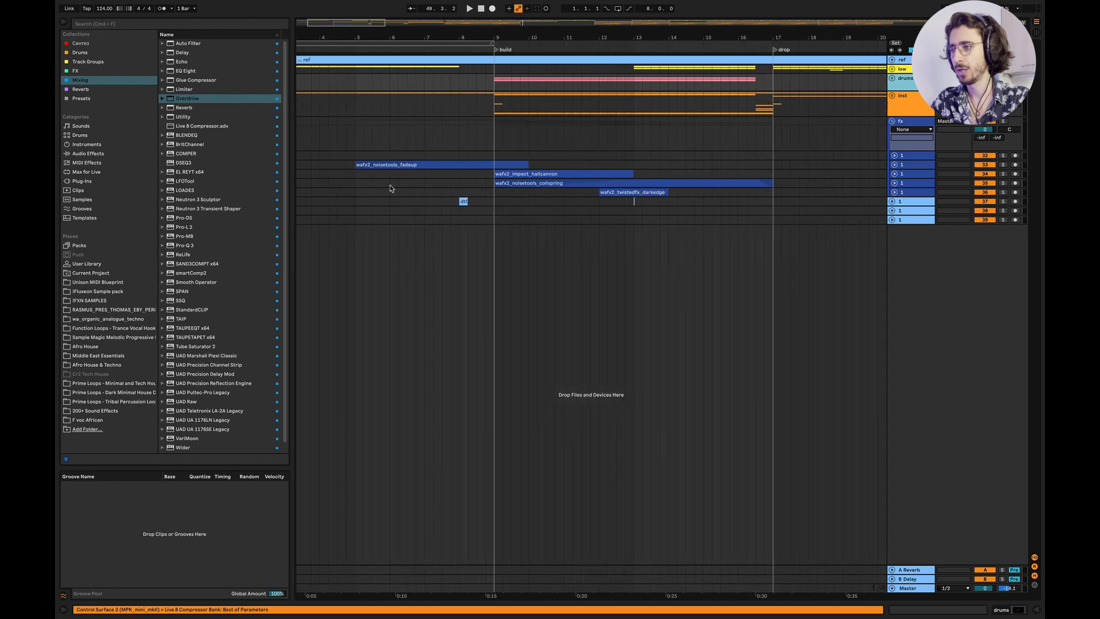
pyautogui.hscroll(-3, 807, 224)
pyautogui.click(894, 165)
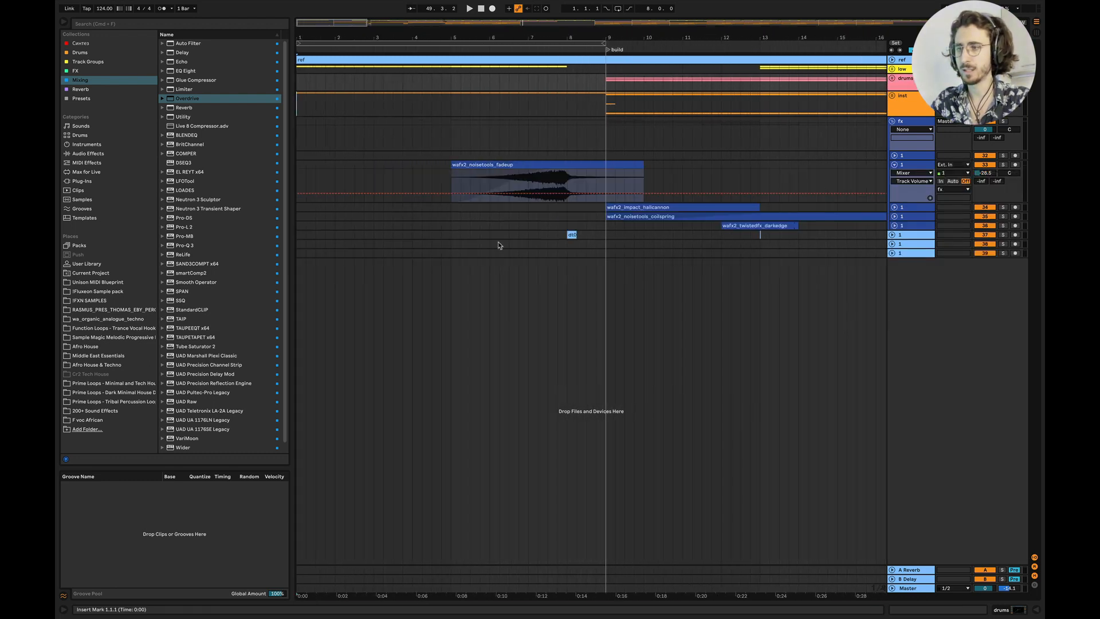
# Play the arrangement from bar 5 at the start of the fadeup clip and unfold the clap track to compare both clips
pyautogui.moveTo(496, 182); pyautogui.dragTo(591, 188)
pyautogui.click(528, 185)
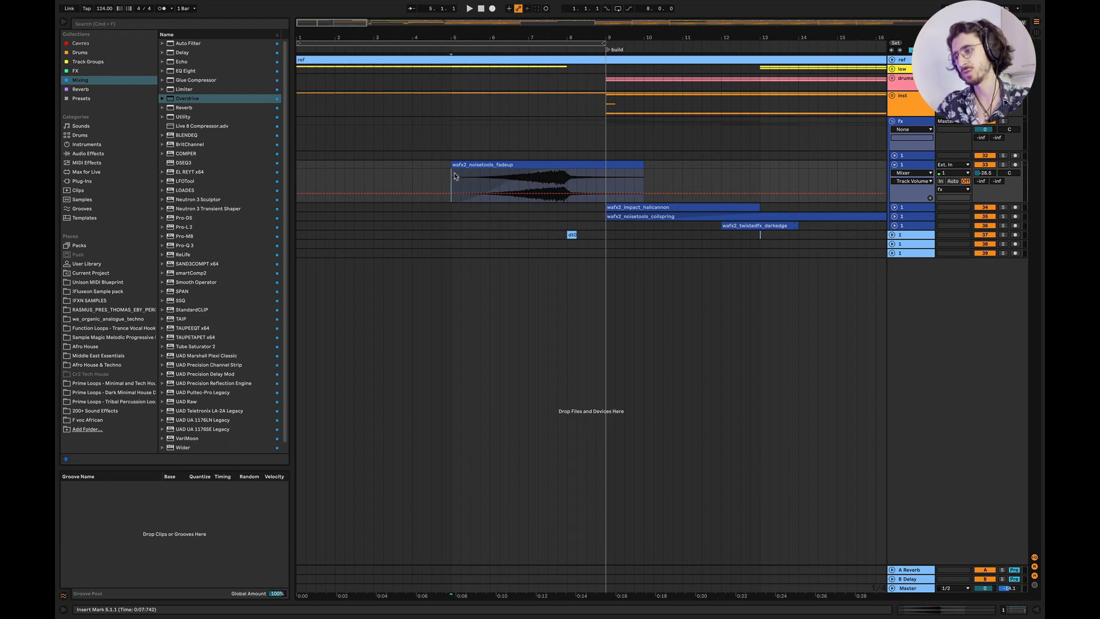
pyautogui.press('space')
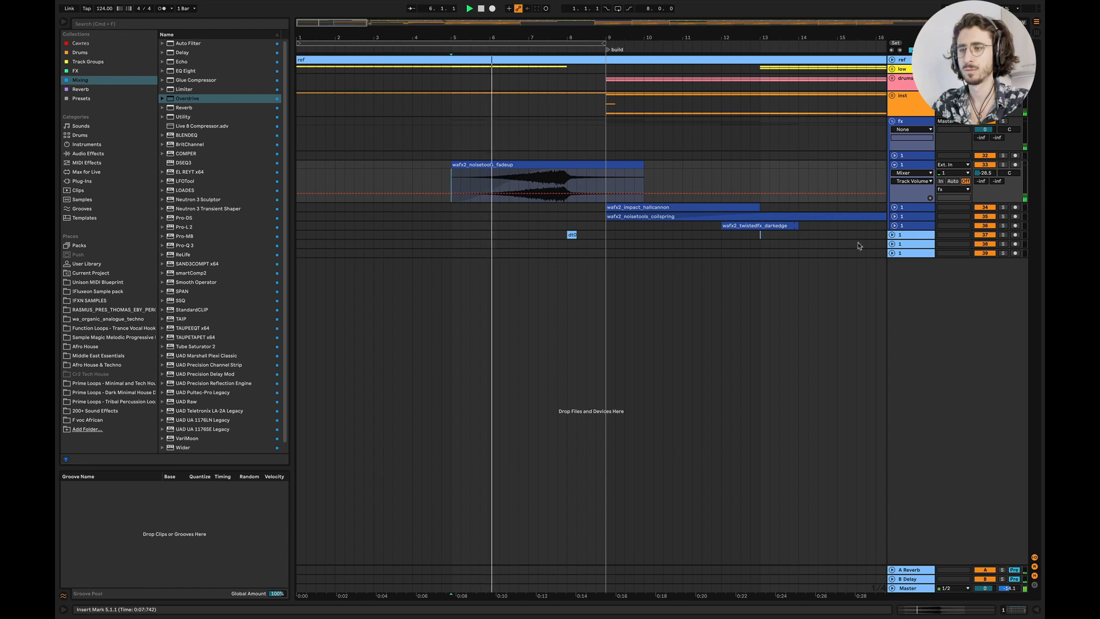
pyautogui.click(892, 235)
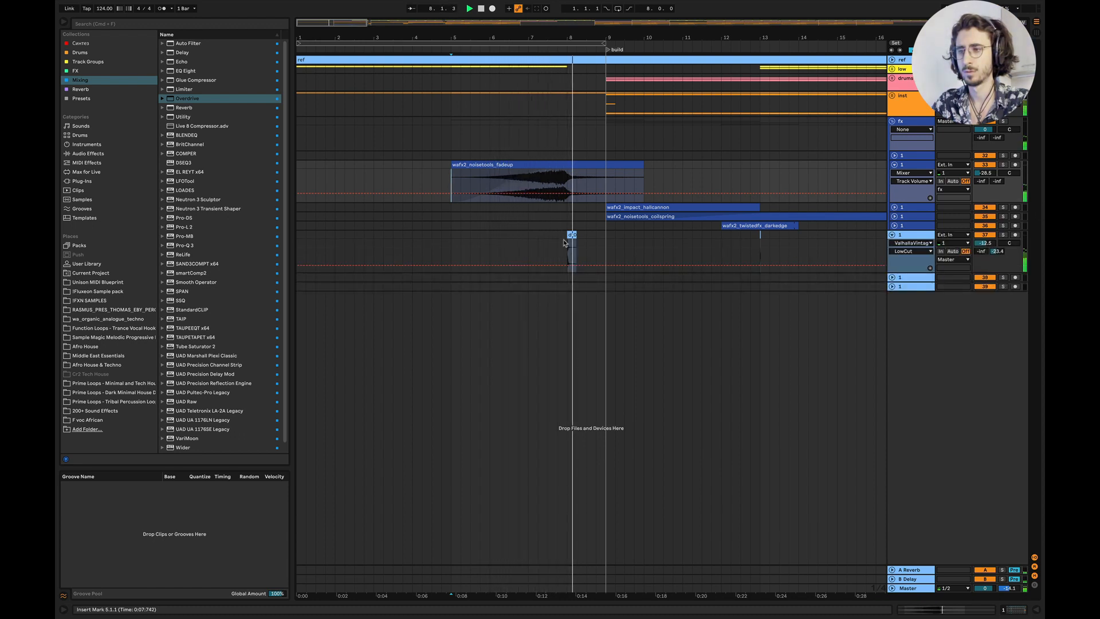
pyautogui.scroll(2, 570, 253)
pyautogui.scroll(3, 571, 253)
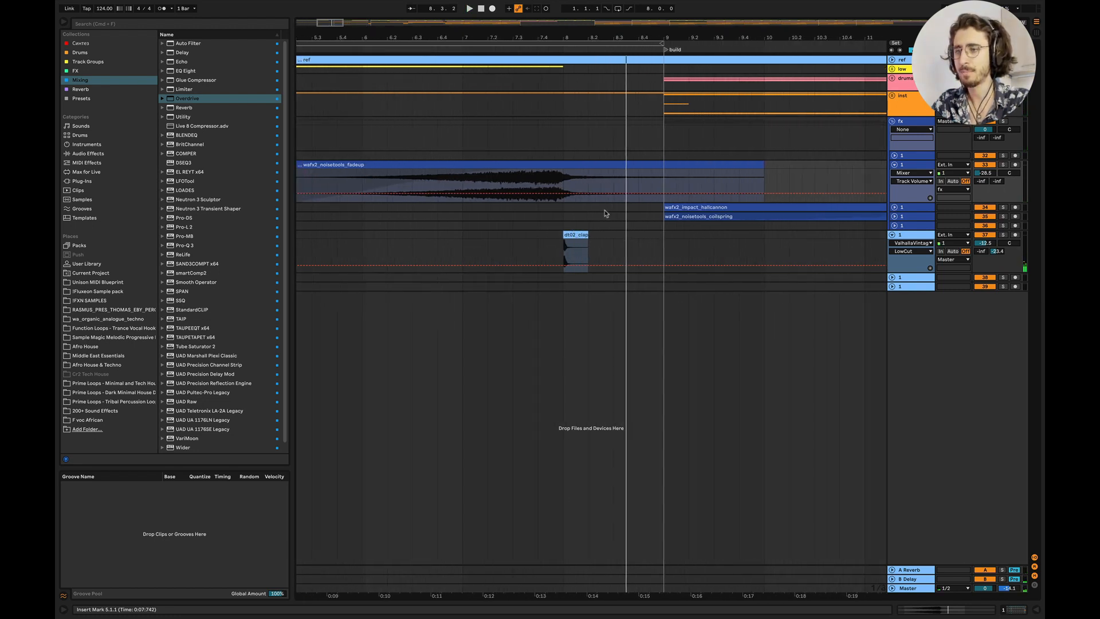
pyautogui.scroll(-5, 603, 209)
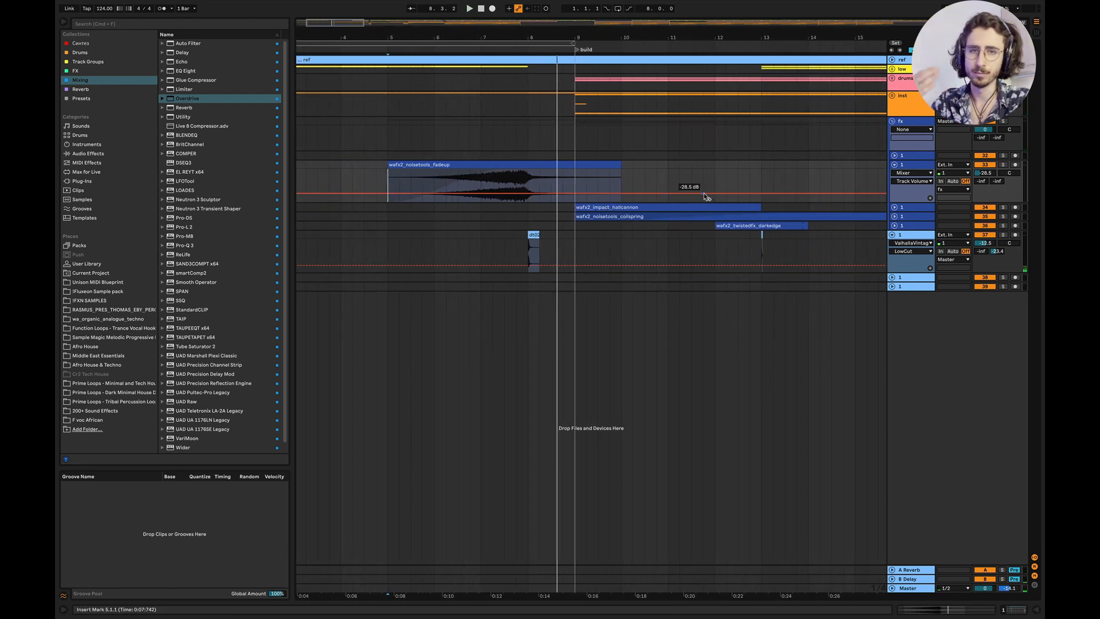
# Move the clap track into the fx group below the coilspring track and assign the group's color to its tracks and clips
pyautogui.click(909, 228)
pyautogui.moveTo(909, 228); pyautogui.dragTo(908, 222)
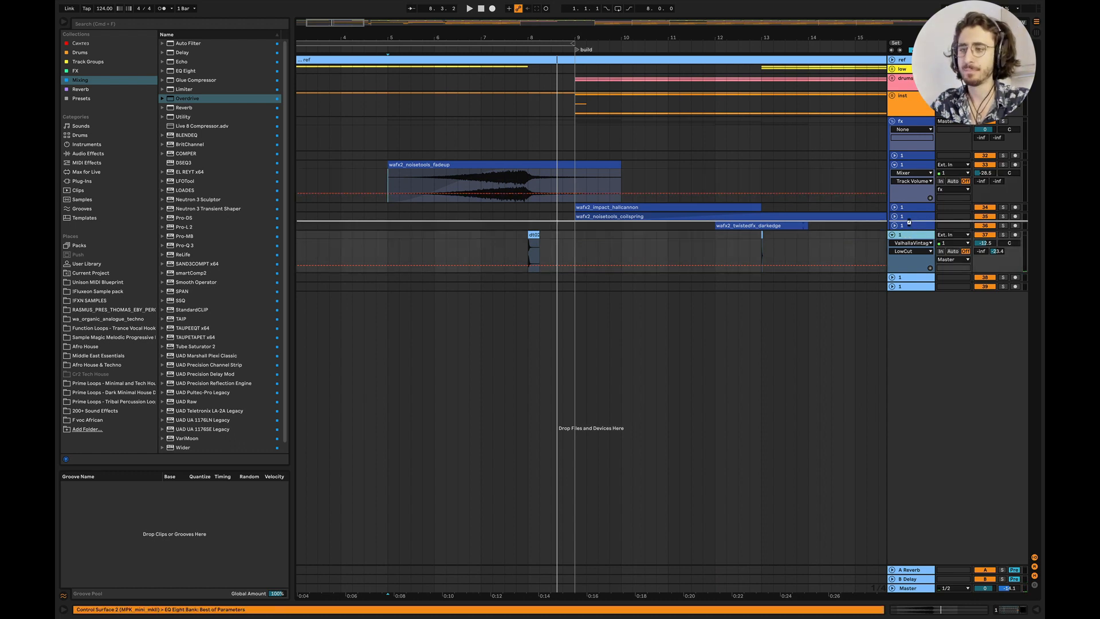
pyautogui.rightClick(909, 124)
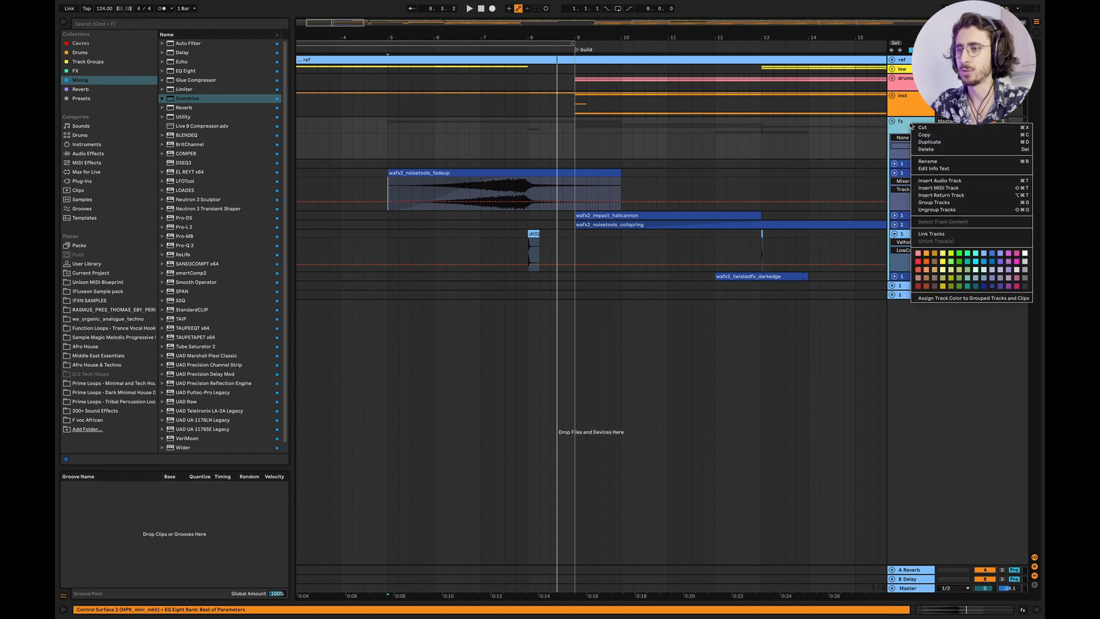
pyautogui.click(921, 297)
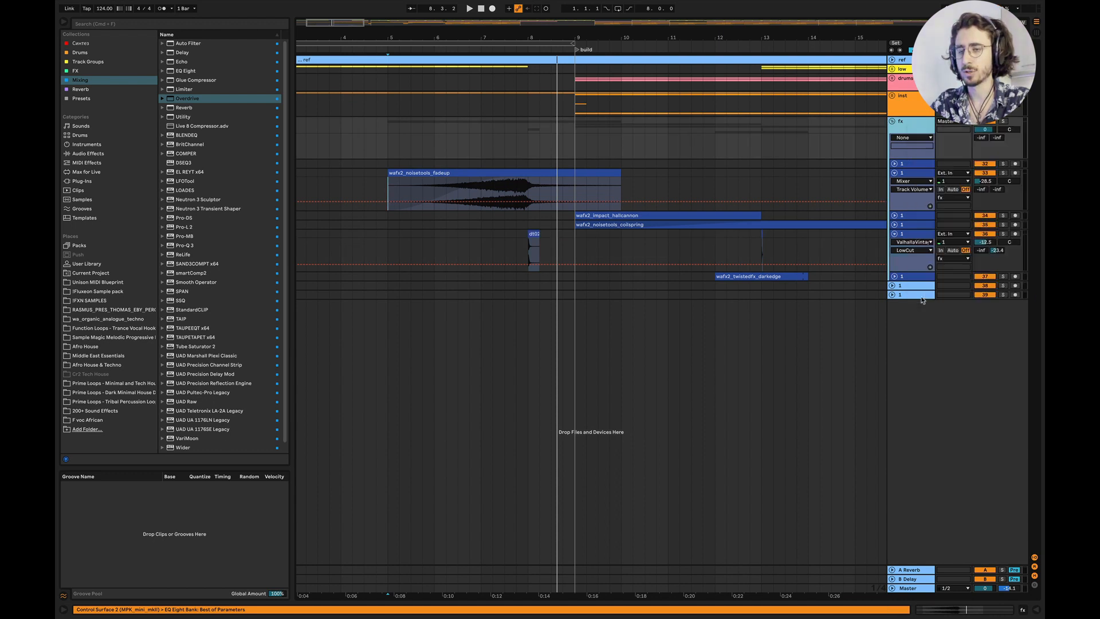
# Collapse the fx group and show the arrangement from the intro to past the drop
pyautogui.click(891, 115)
pyautogui.click(892, 121)
pyautogui.hscroll(2, 658, 140)
pyautogui.scroll(-4, 658, 140)
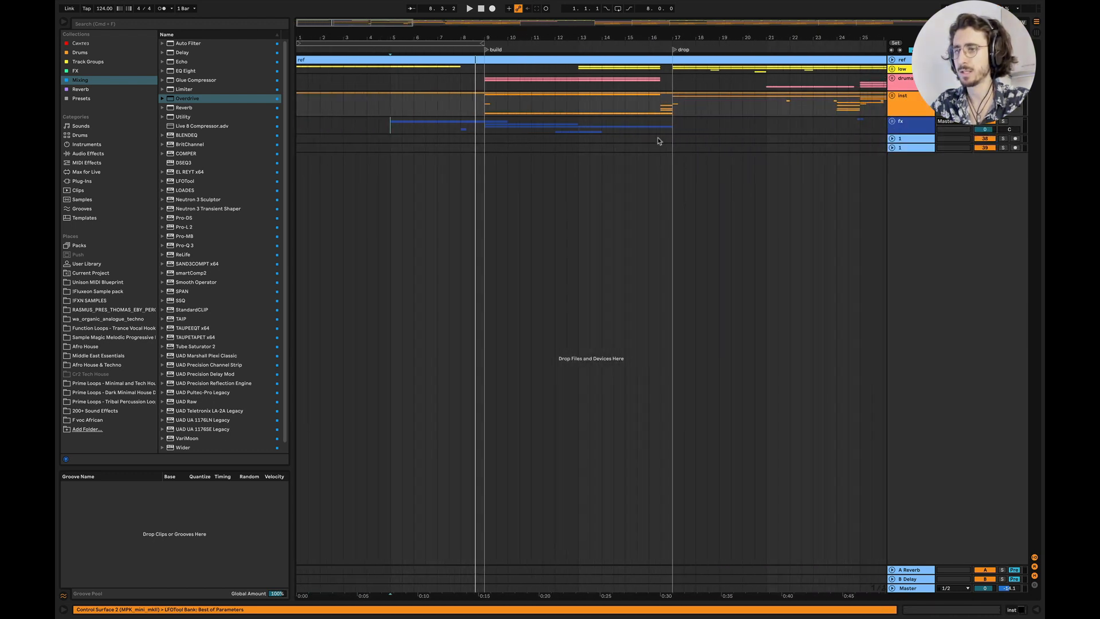
pyautogui.scroll(-1, 659, 141)
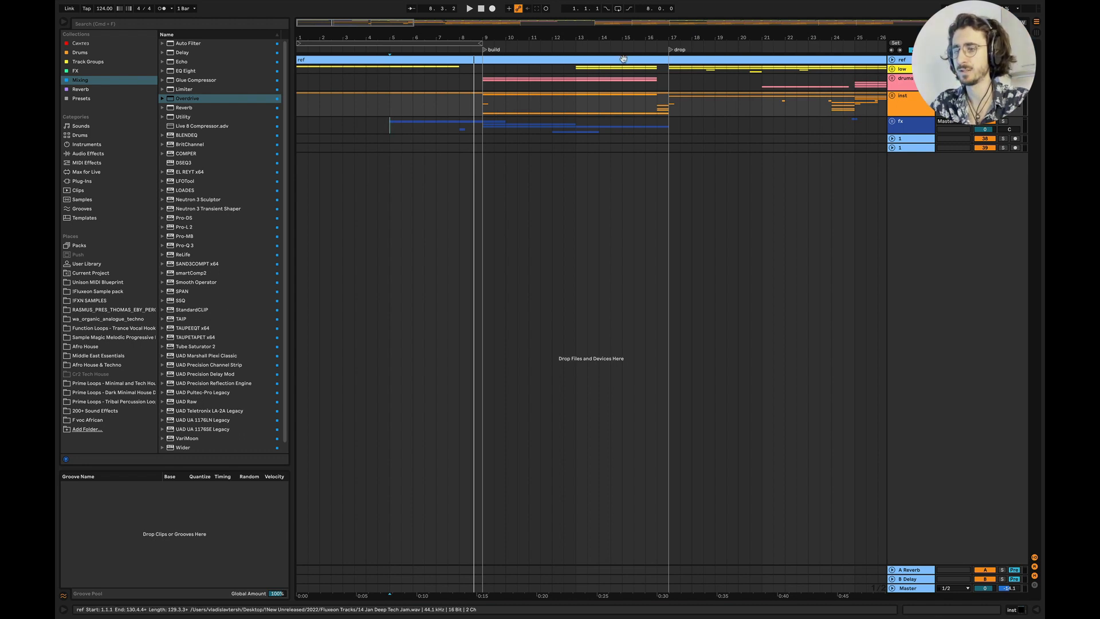
# Expand the inst group and check the 17 Magnetic clip and the neighbouring instrument clips between the build and the drop
pyautogui.click(892, 96)
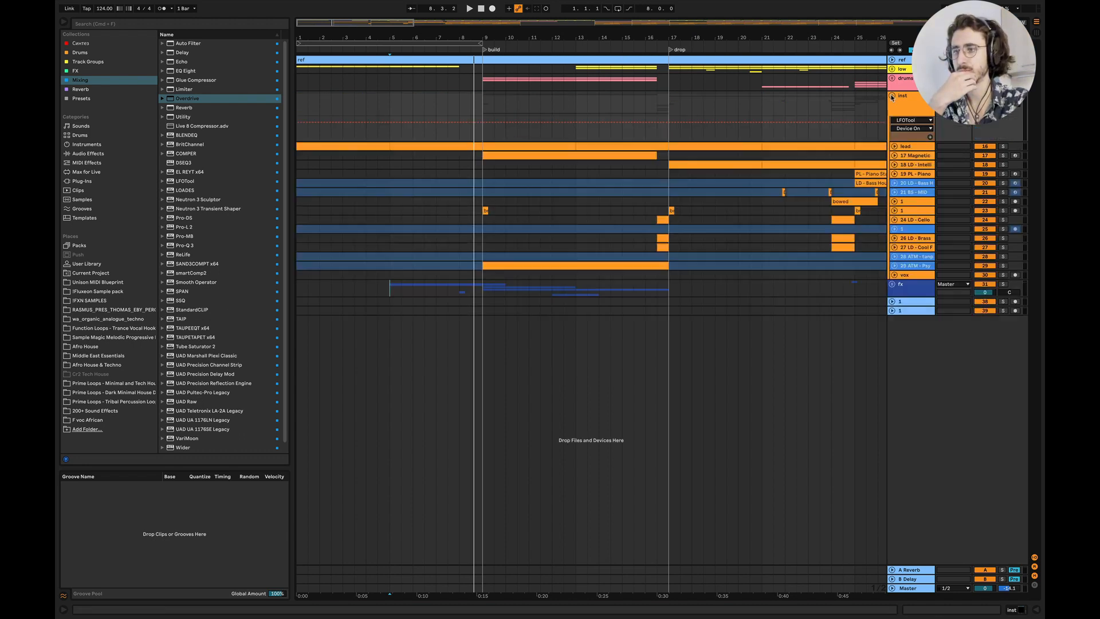
pyautogui.click(894, 155)
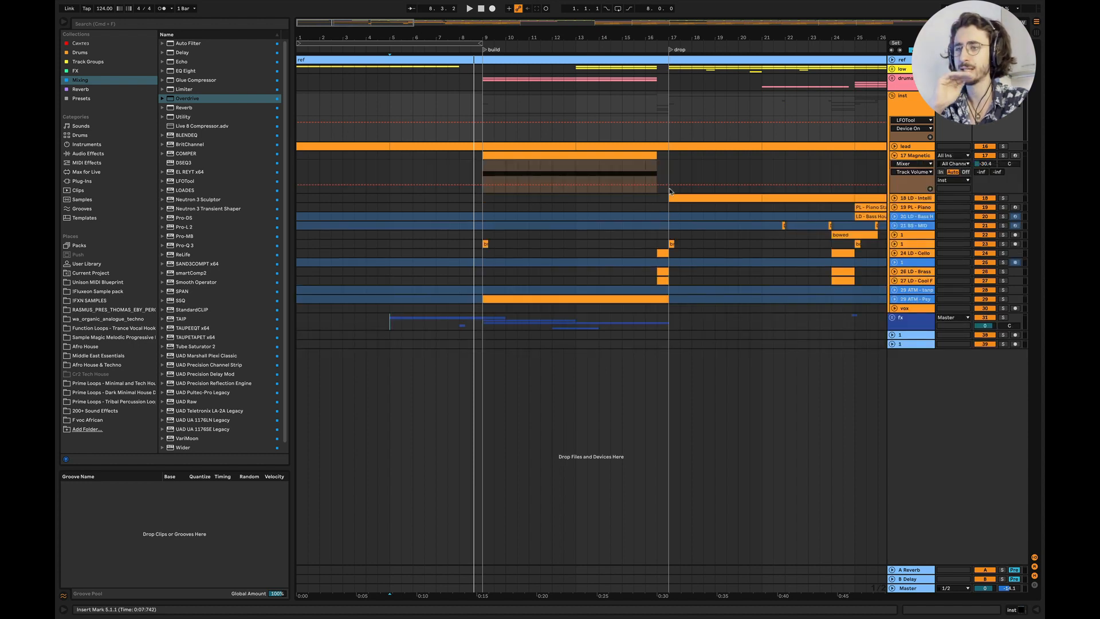
pyautogui.click(894, 155)
pyautogui.scroll(4, 641, 192)
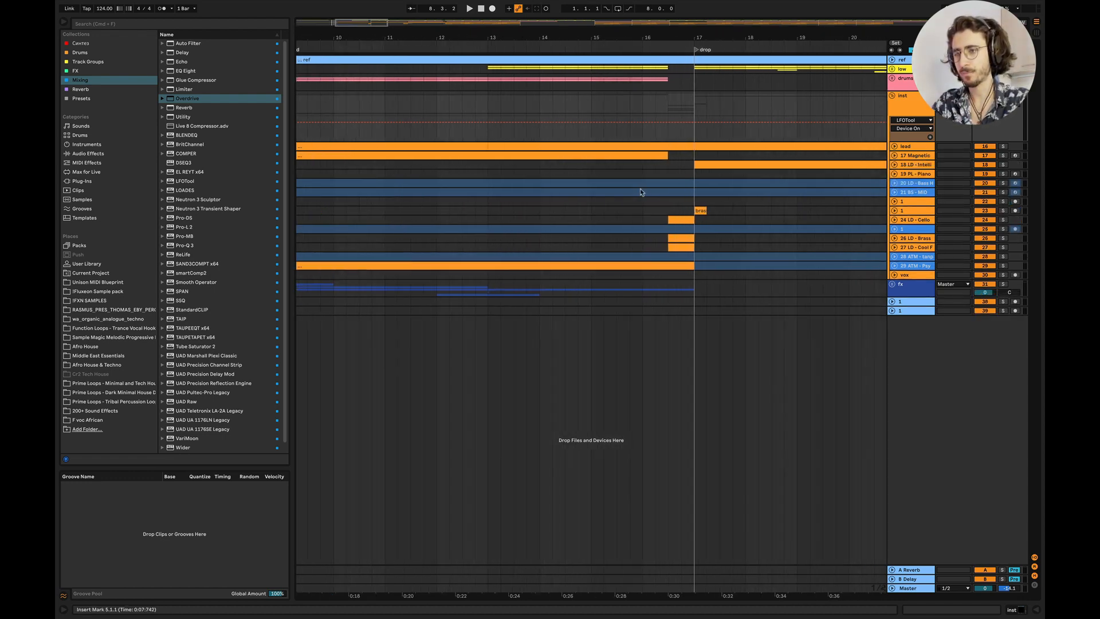
pyautogui.scroll(-5, 641, 192)
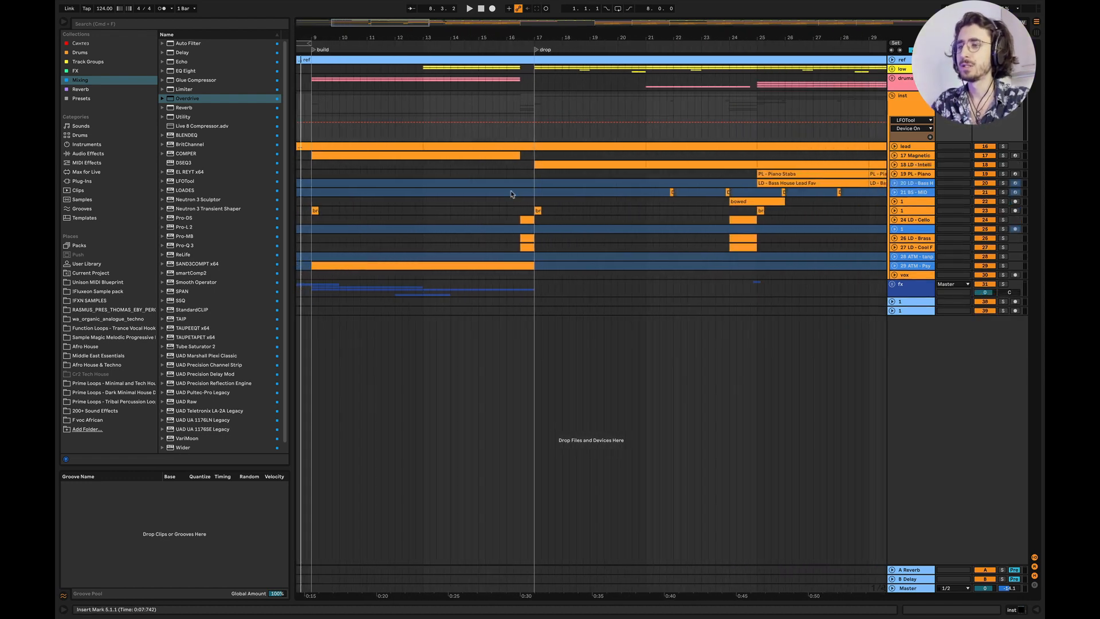
pyautogui.scroll(4, 510, 190)
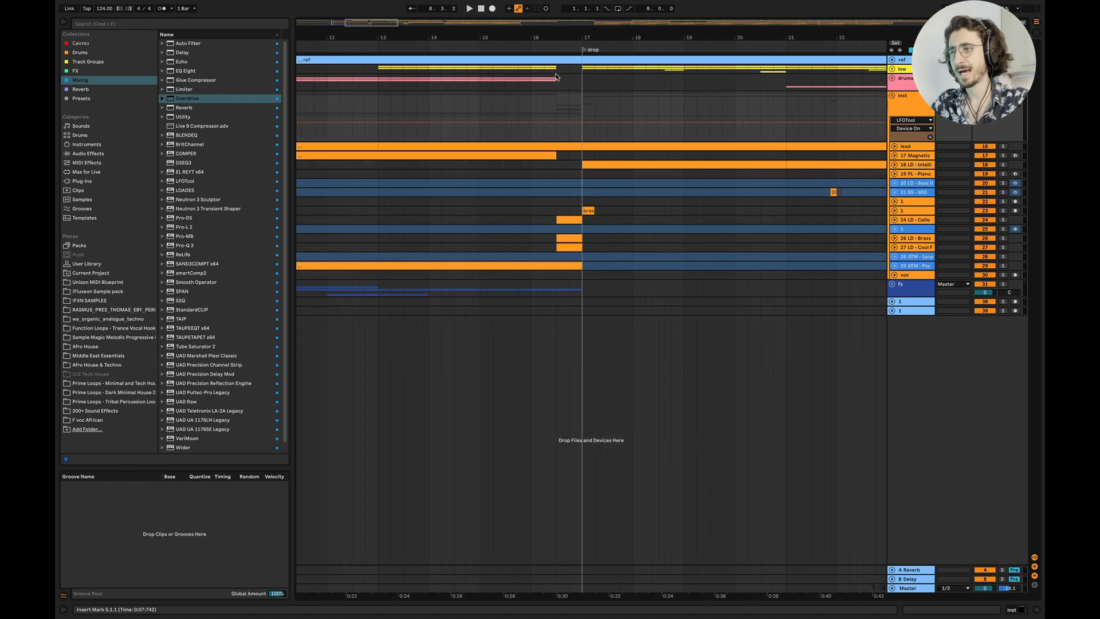
# Select the drum gap from 16.3.1 to the drop and unfold the Cello, Brass and Cool Fill tracks to show their notes
pyautogui.moveTo(556, 76); pyautogui.dragTo(580, 85)
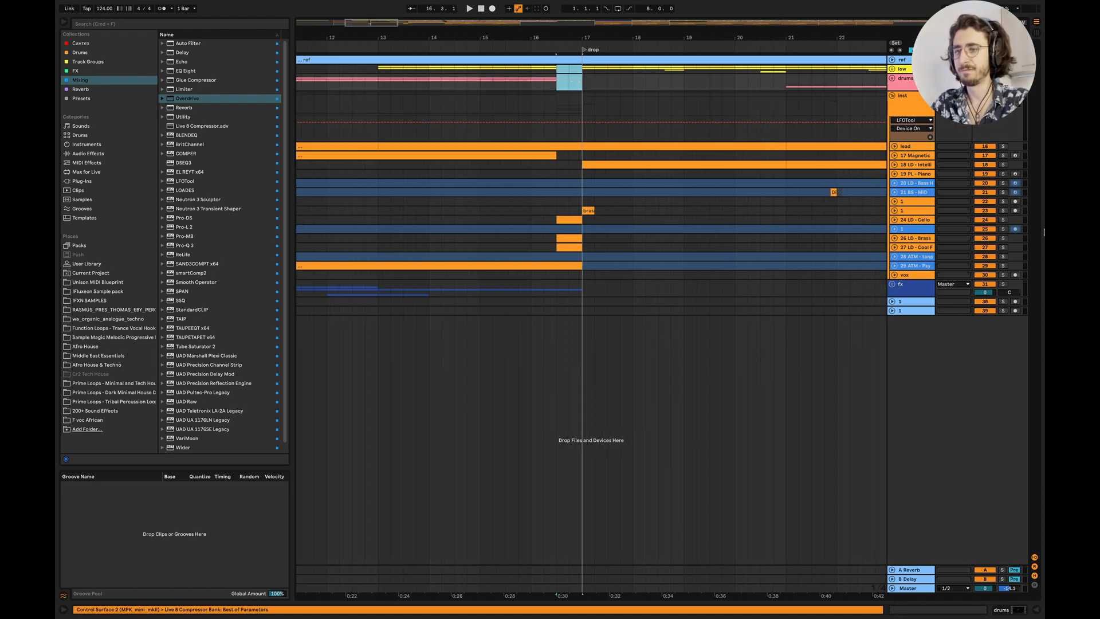
pyautogui.click(895, 220)
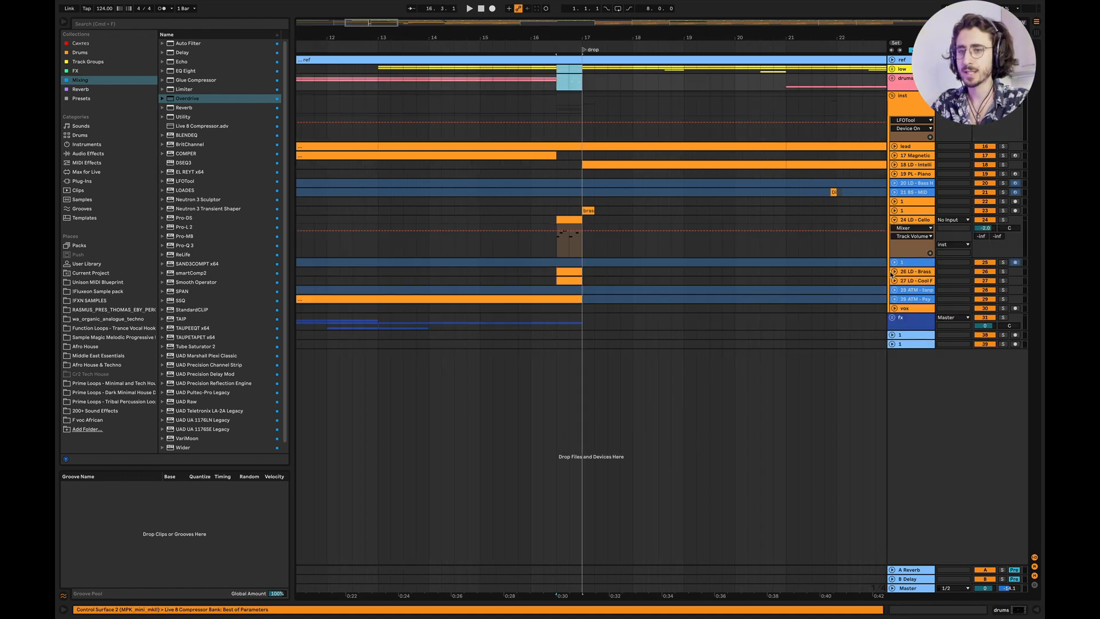
pyautogui.click(895, 272)
pyautogui.click(895, 314)
pyautogui.scroll(3, 521, 307)
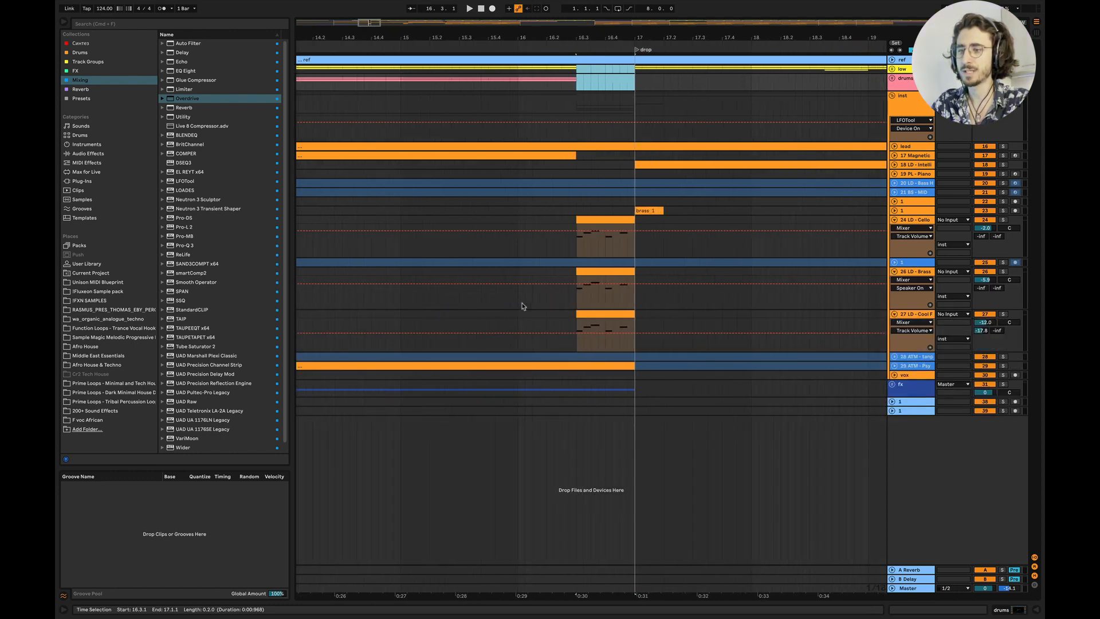
pyautogui.hscroll(3, 521, 307)
# Solo the Cool Fill track and play its clip from 16.3.1 into the drop
pyautogui.click(979, 323)
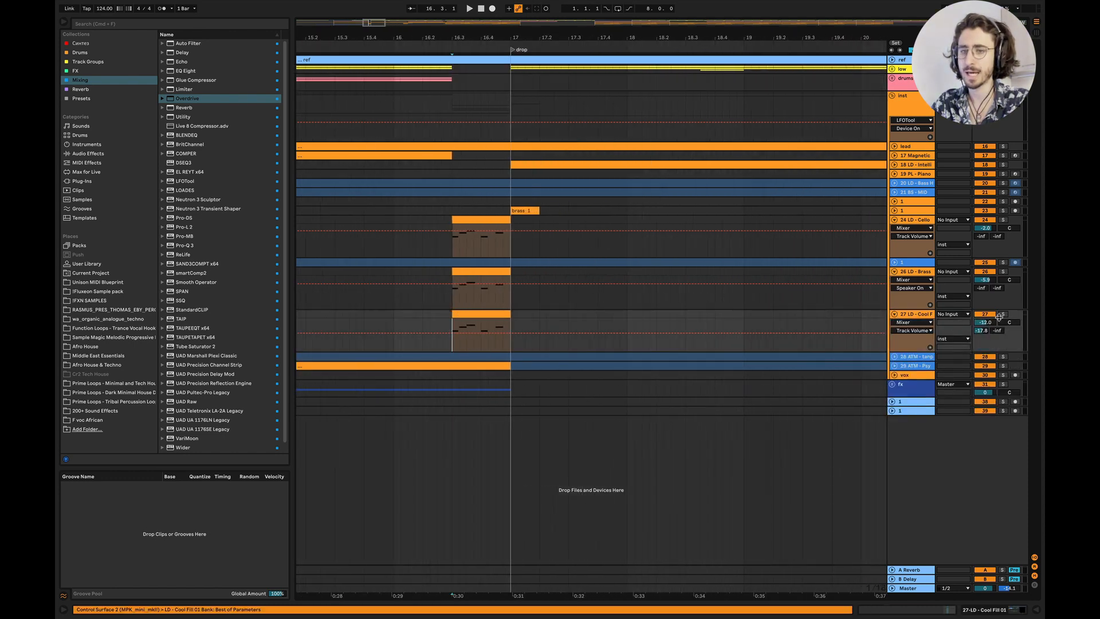
pyautogui.click(1002, 315)
pyautogui.press('space')
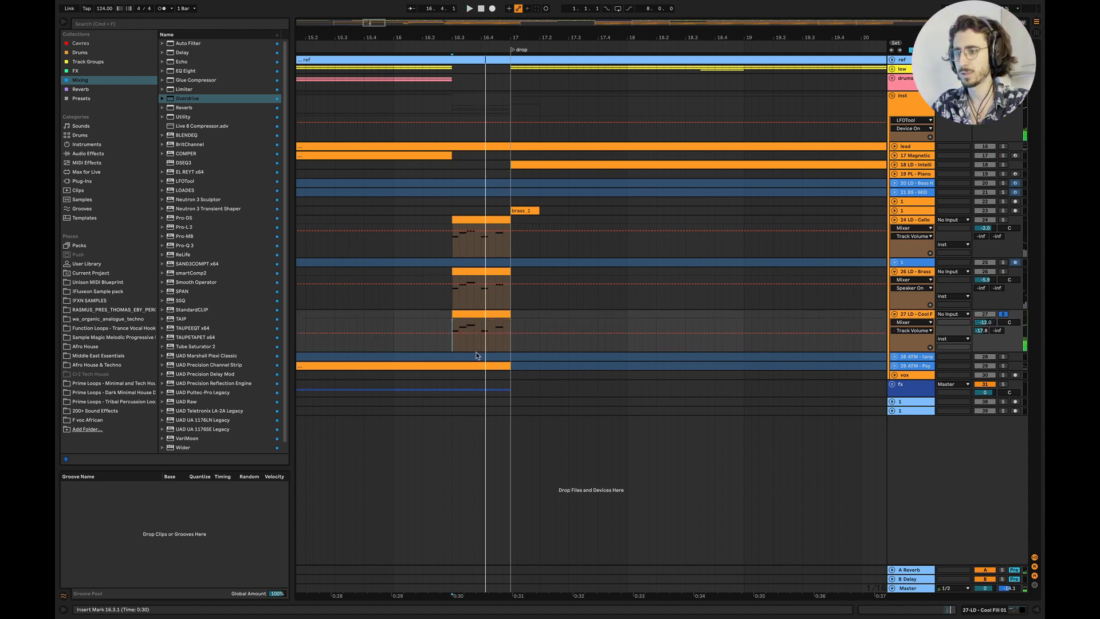
pyautogui.press('space')
pyautogui.press('space')
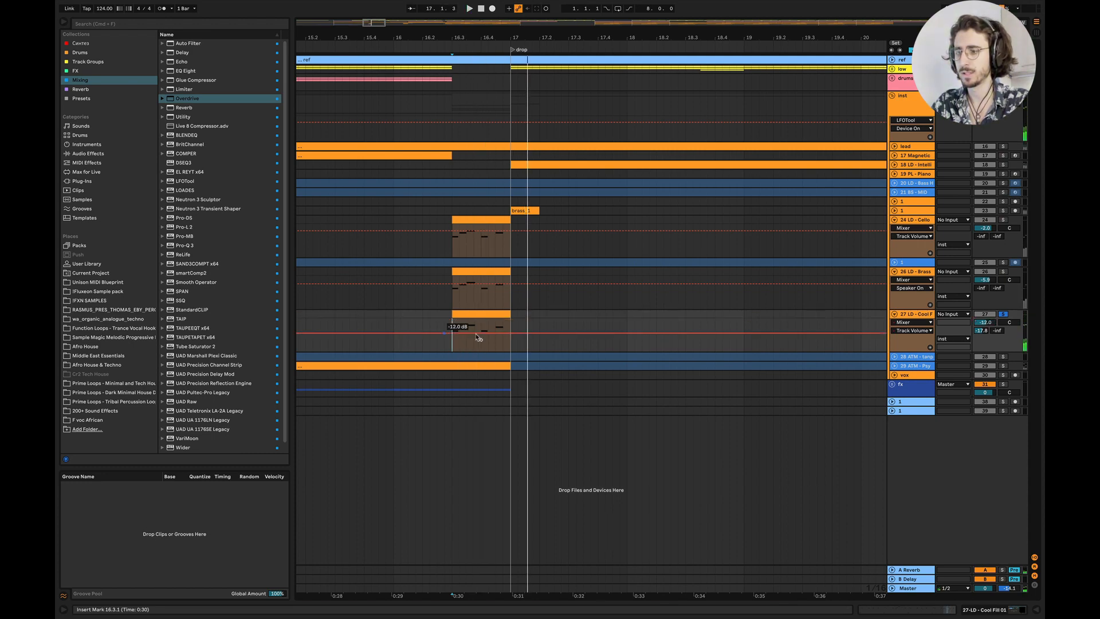
pyautogui.press('space')
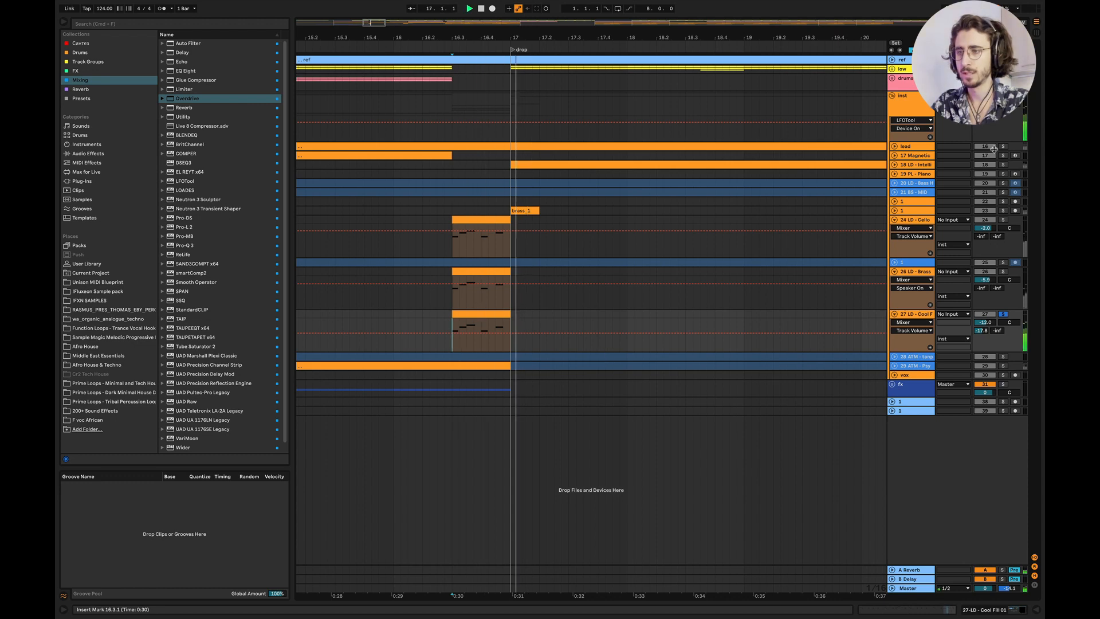
pyautogui.press('space')
# Unfold the lead track and compare its notes just before the drop with the fill clips
pyautogui.click(893, 146)
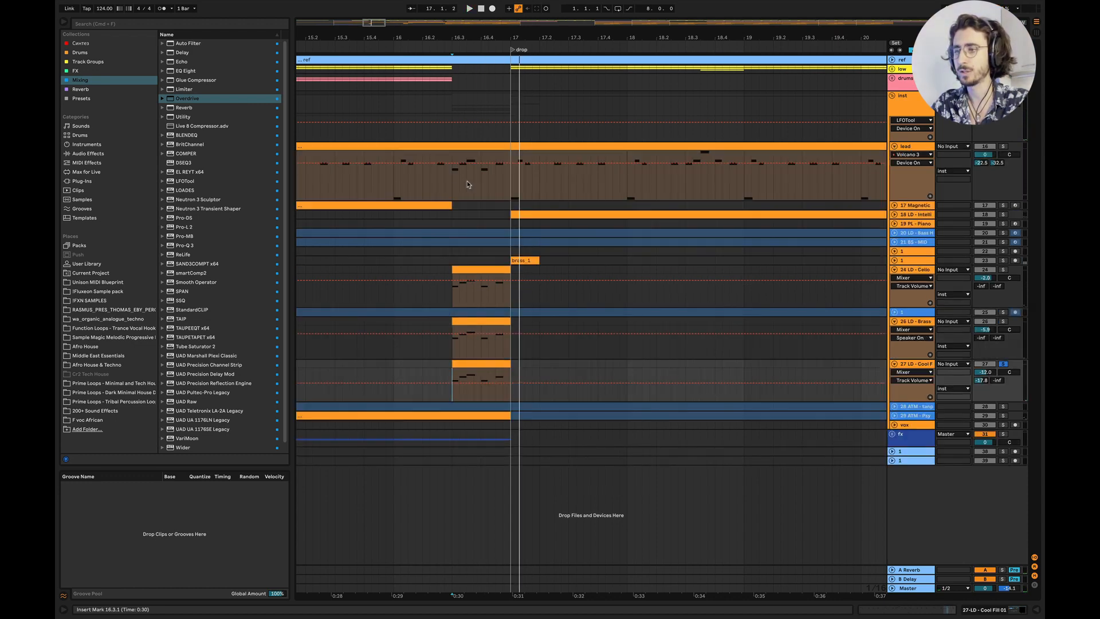
pyautogui.moveTo(453, 178); pyautogui.dragTo(495, 177)
pyautogui.click(438, 297)
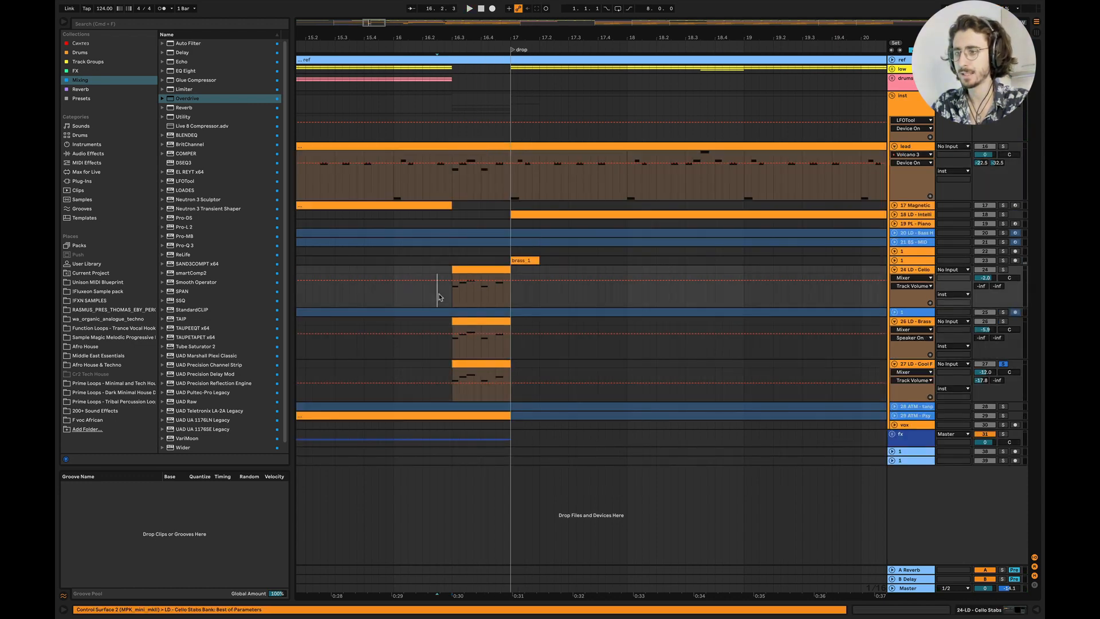
# Play the Cello and Brass fill clips in solo one after the other from 16.3.1, ending with no track soloed
pyautogui.click(1002, 270)
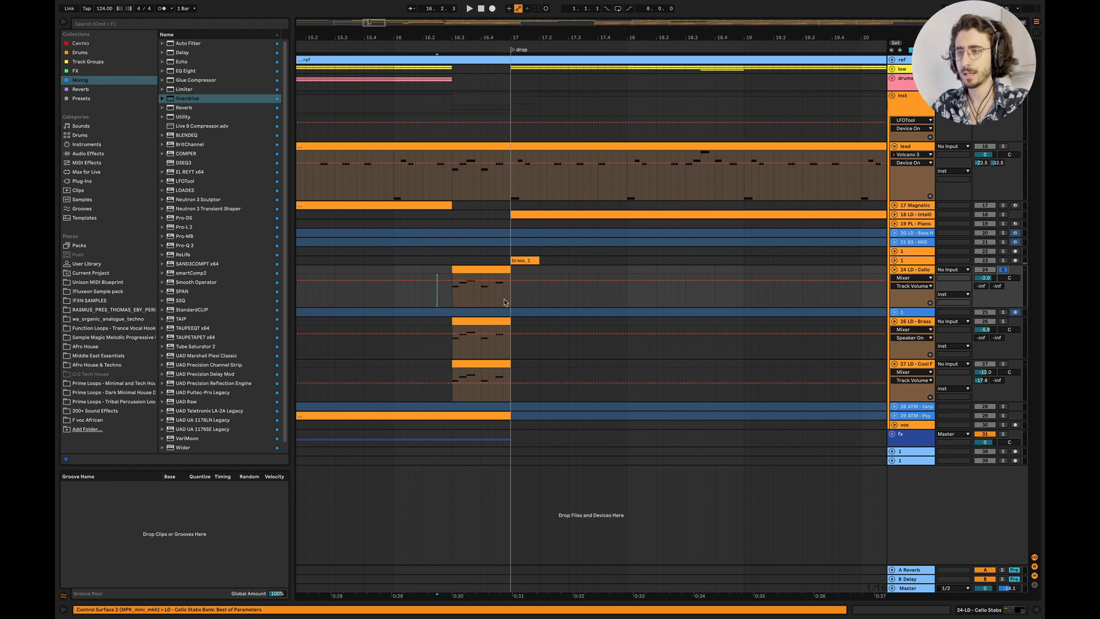
pyautogui.click(452, 294)
pyautogui.press('space')
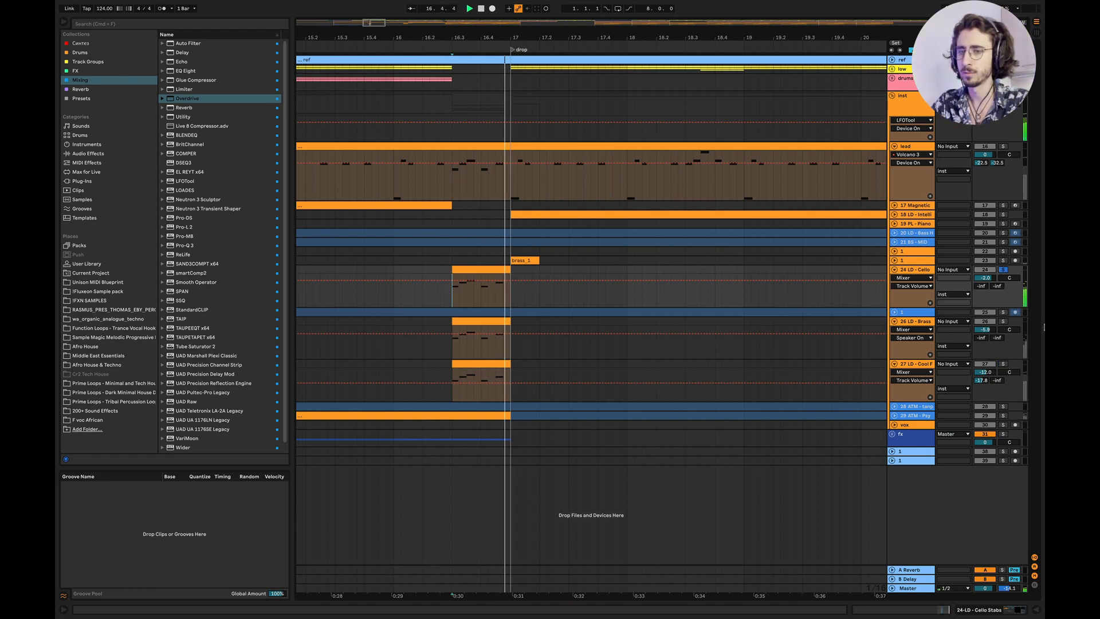
pyautogui.click(1003, 321)
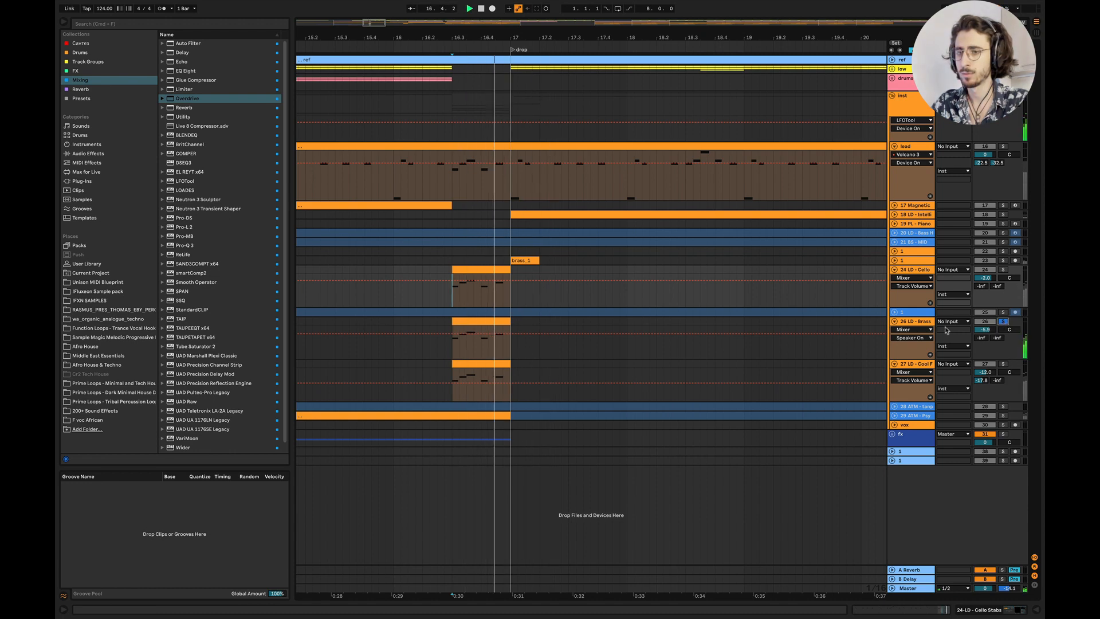
pyautogui.press('space')
pyautogui.click(1003, 321)
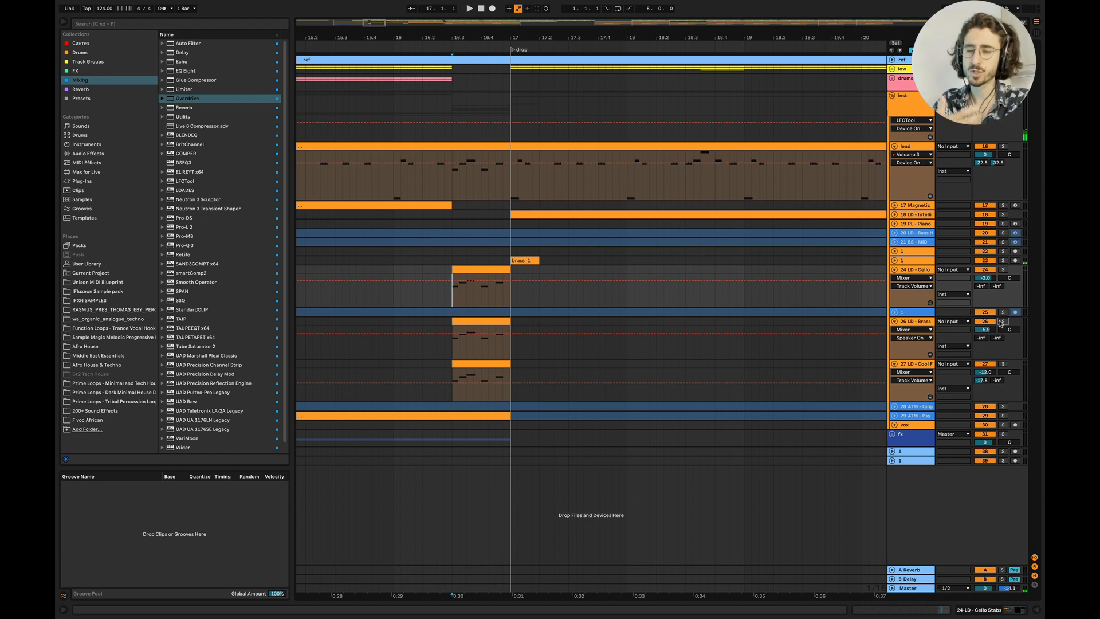
# Select the lead clip's section from 16.3.1 to 17.1.1 to examine the melody doubled by the fill tracks
pyautogui.scroll(-3, 588, 361)
pyautogui.hscroll(-3, 588, 361)
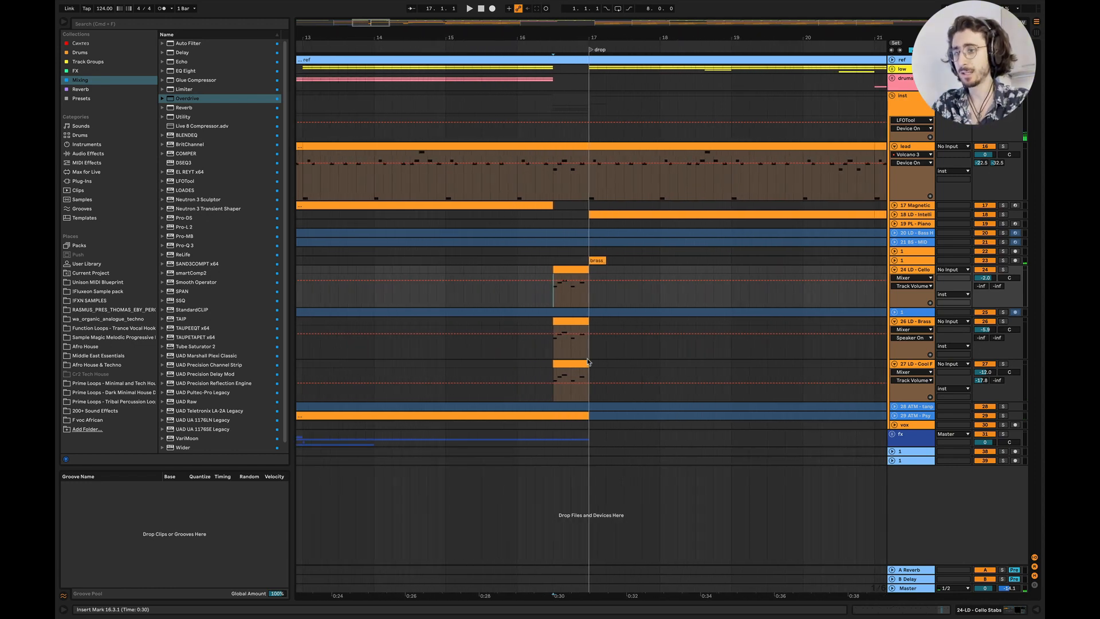
pyautogui.moveTo(574, 192); pyautogui.dragTo(606, 144)
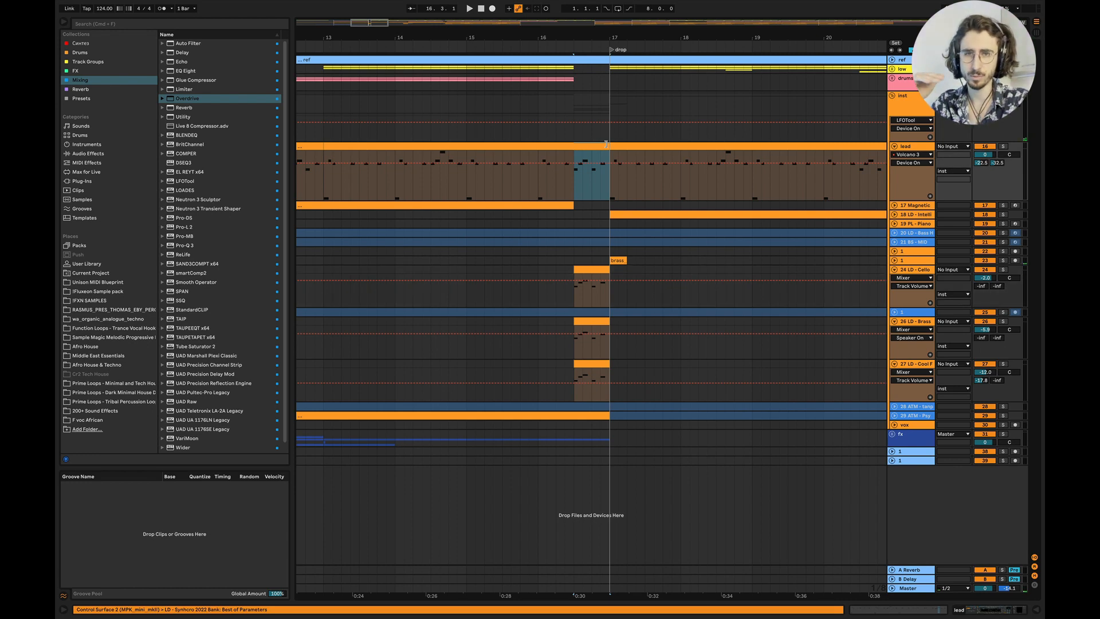
pyautogui.scroll(-2, 549, 254)
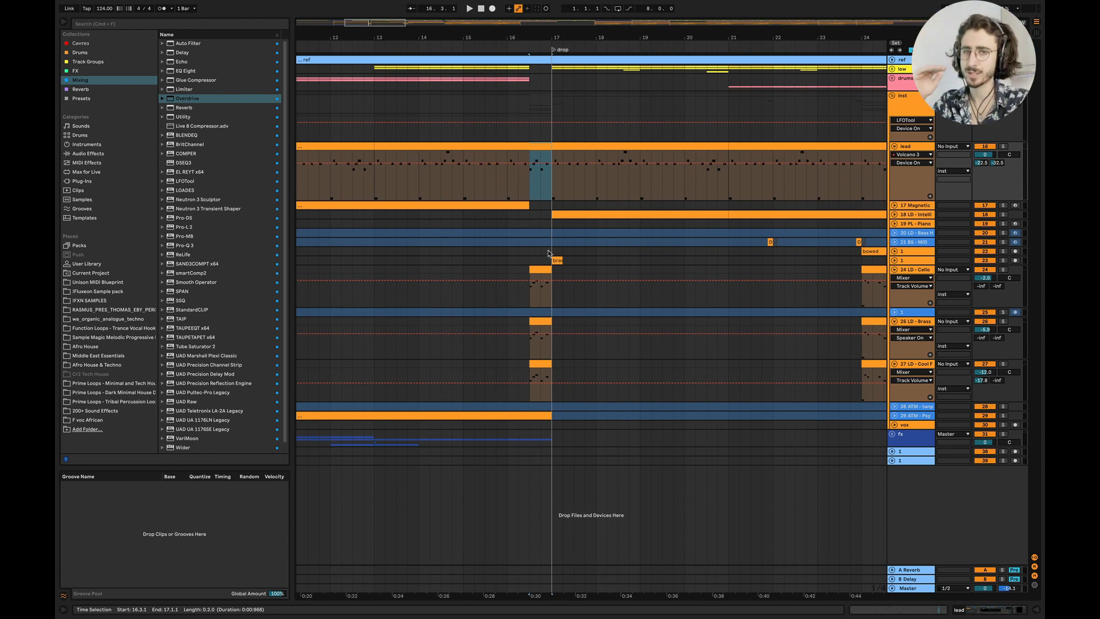
# Fold the Cello, Brass and Cool Fill tracks and play the full arrangement from 15.4.1 past the drop
pyautogui.click(894, 270)
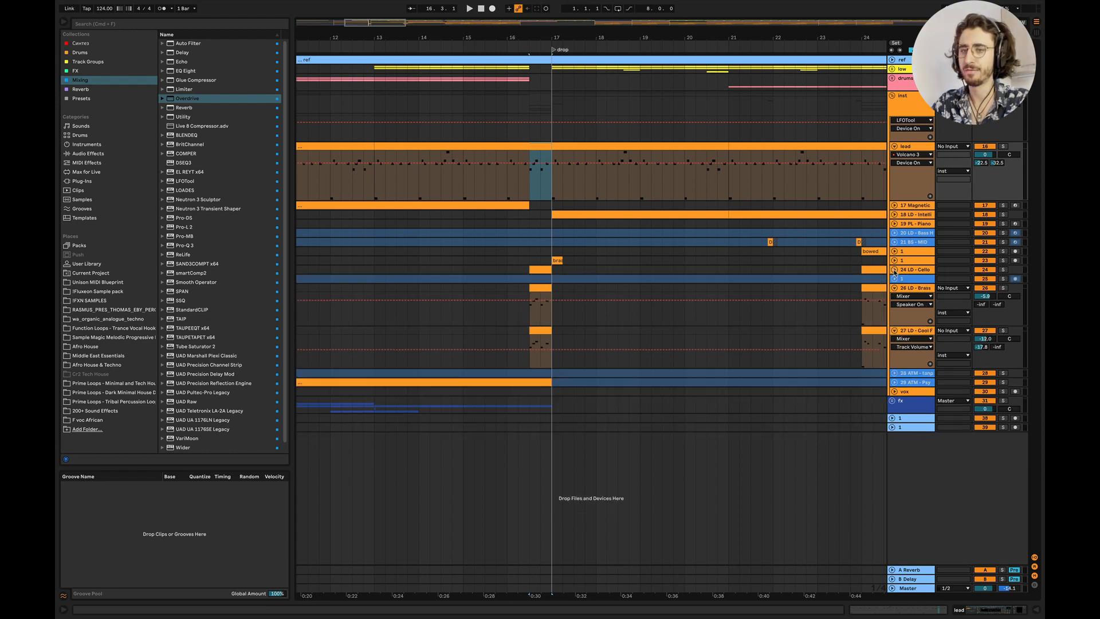
pyautogui.click(894, 289)
pyautogui.click(894, 297)
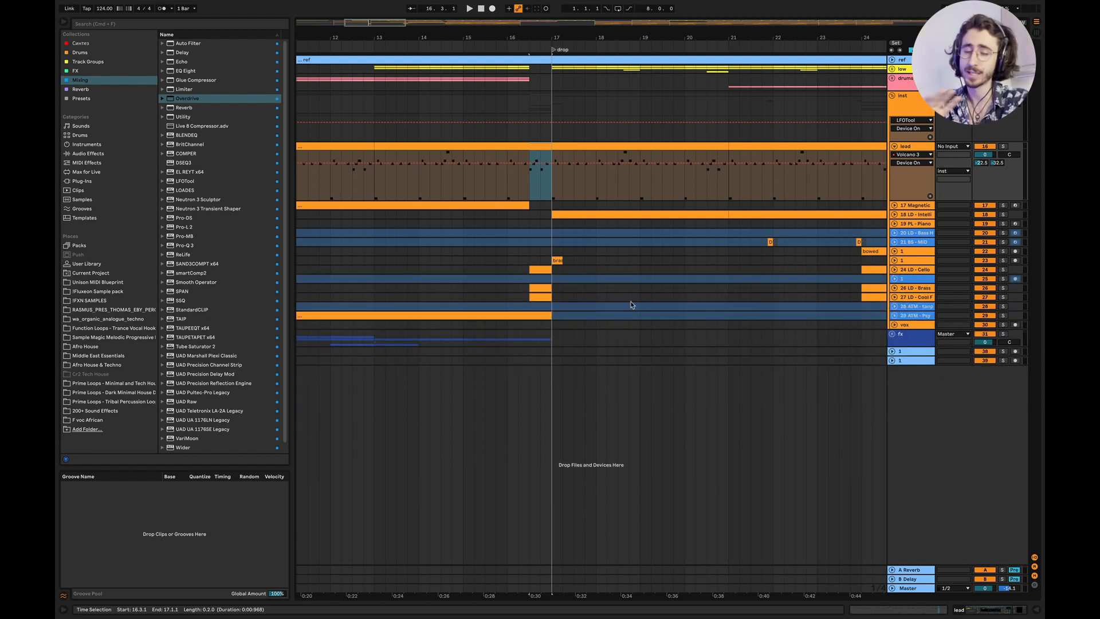
pyautogui.hscroll(1, 440, 278)
pyautogui.hscroll(-1, 441, 278)
pyautogui.click(498, 254)
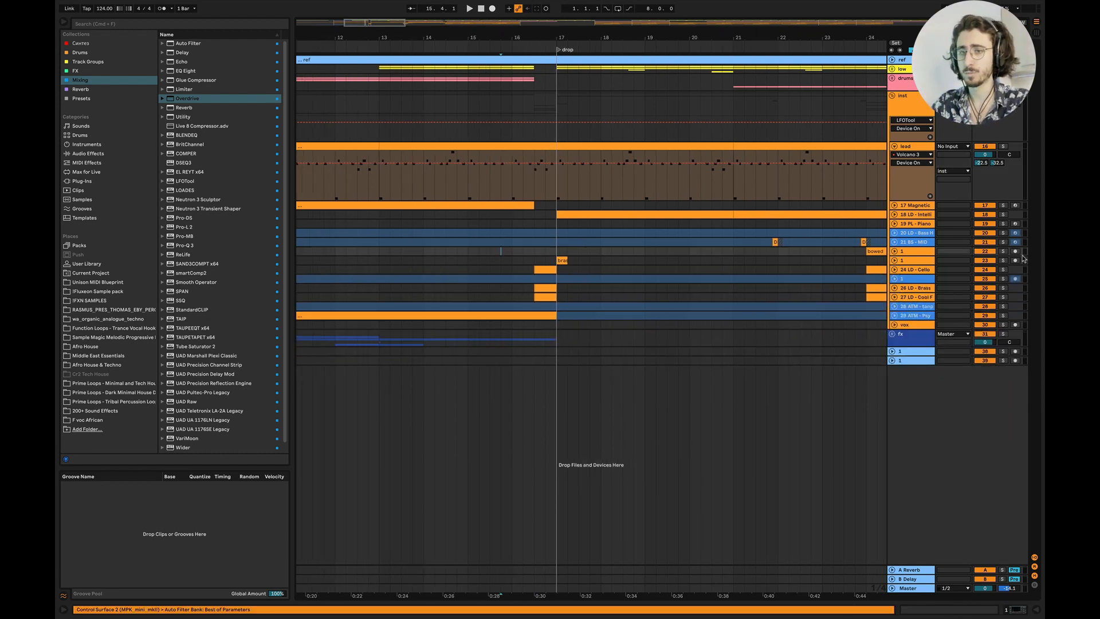
pyautogui.press('space')
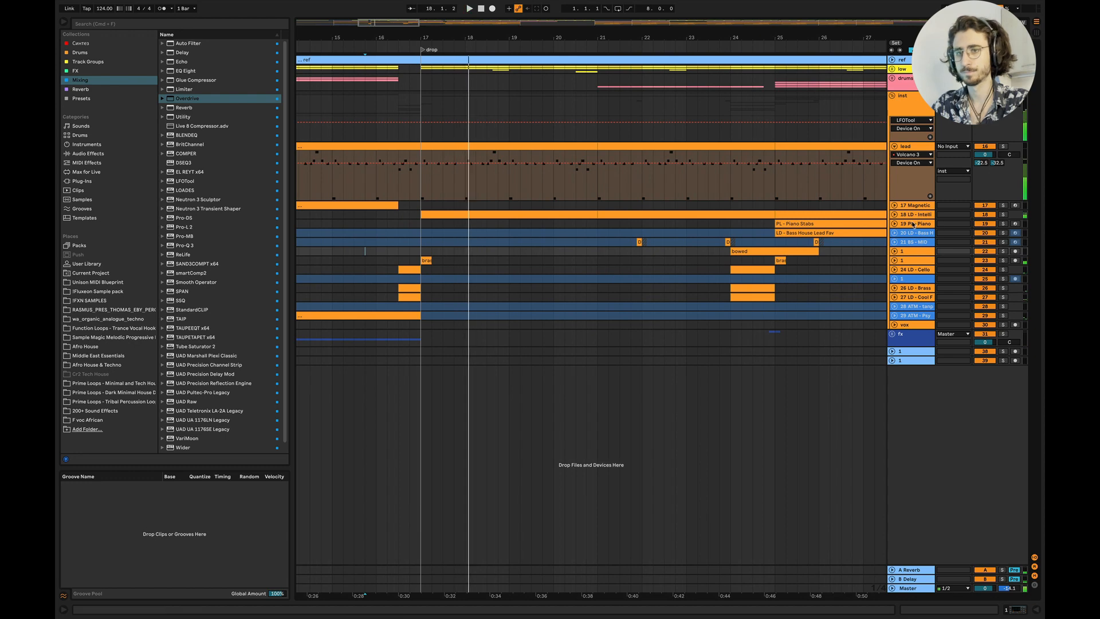
# Unfold the Intelligent lead track after the drop and set the accuracy of its Diva synth to draft
pyautogui.click(893, 214)
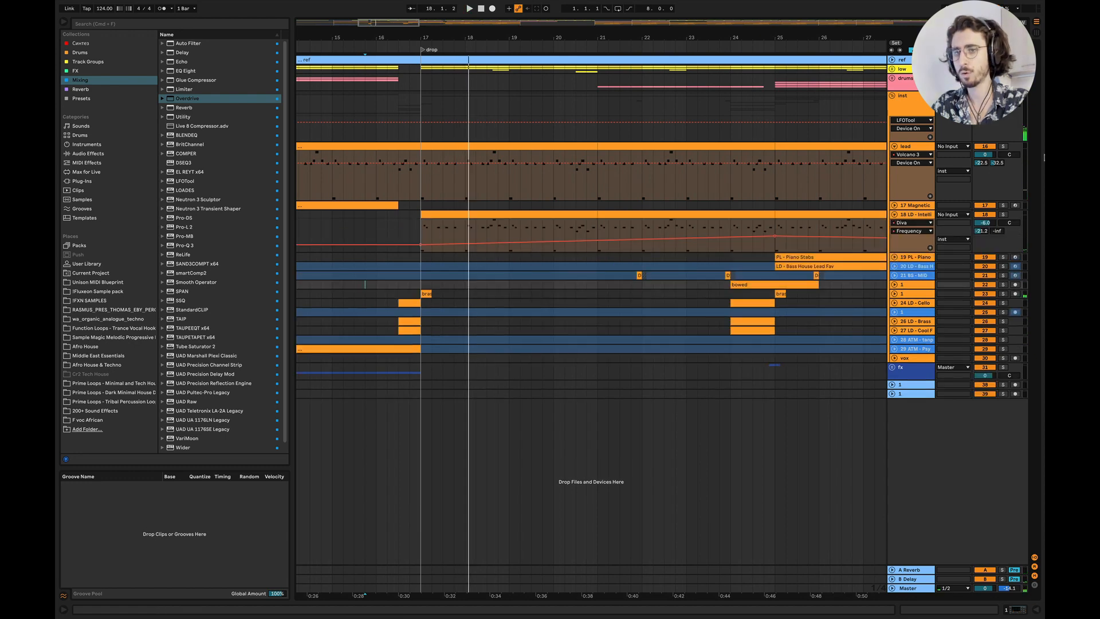
pyautogui.doubleClick(920, 215)
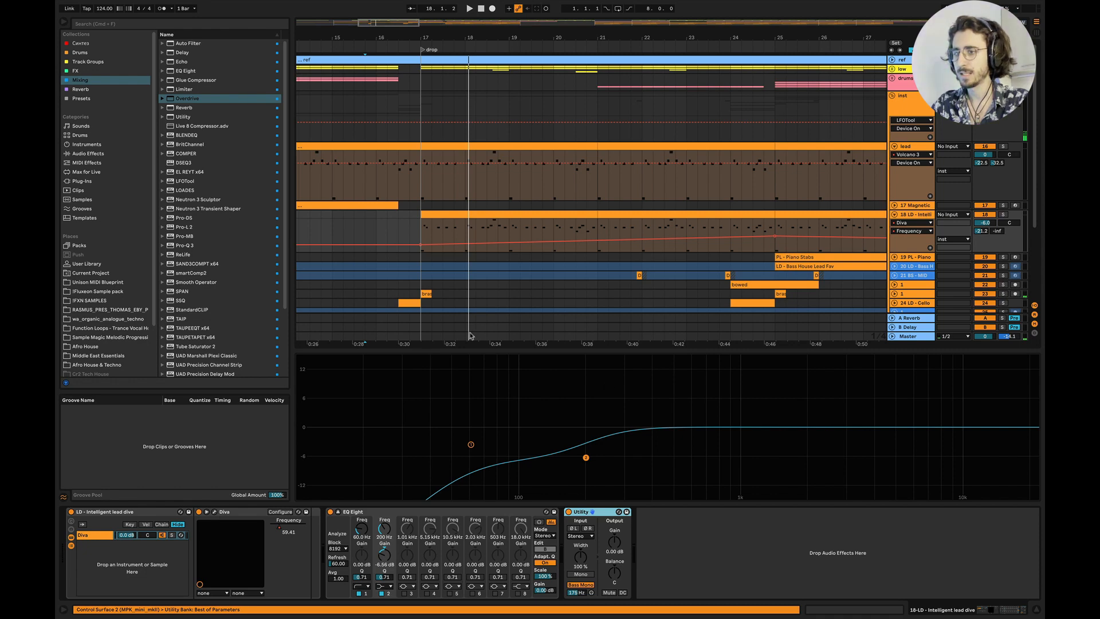
pyautogui.press('super+alt+p')
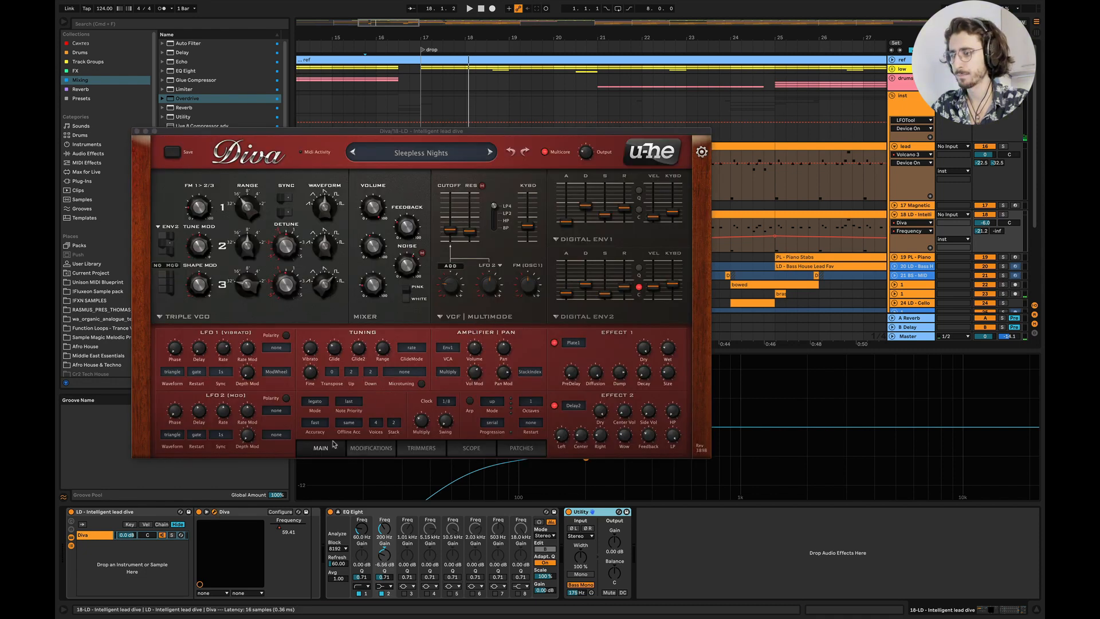
pyautogui.click(318, 412)
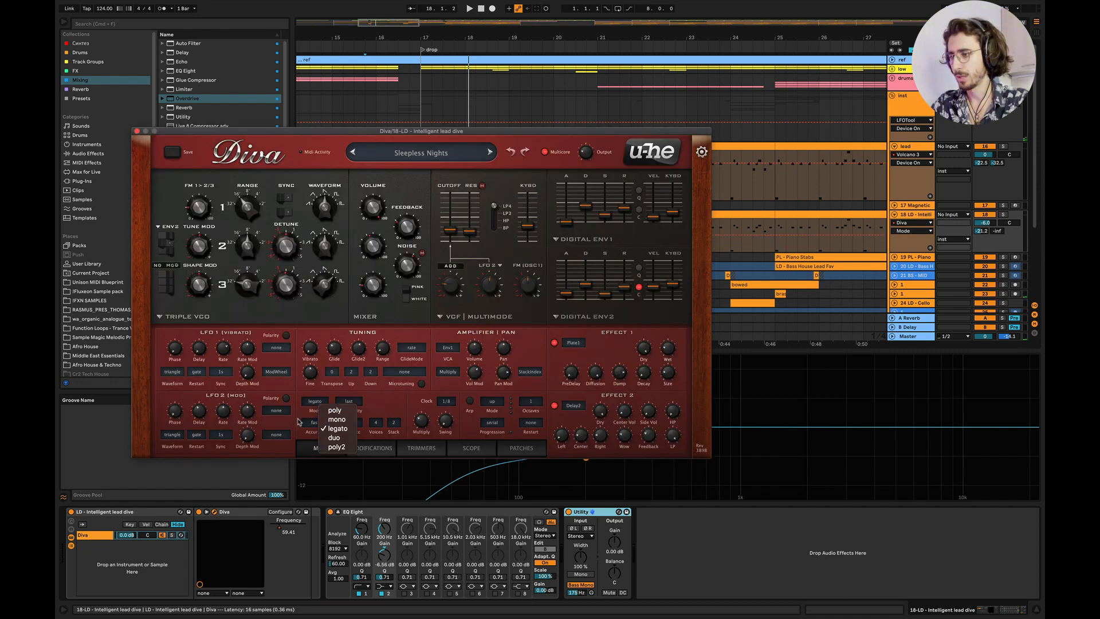
pyautogui.click(321, 422)
pyautogui.click(327, 424)
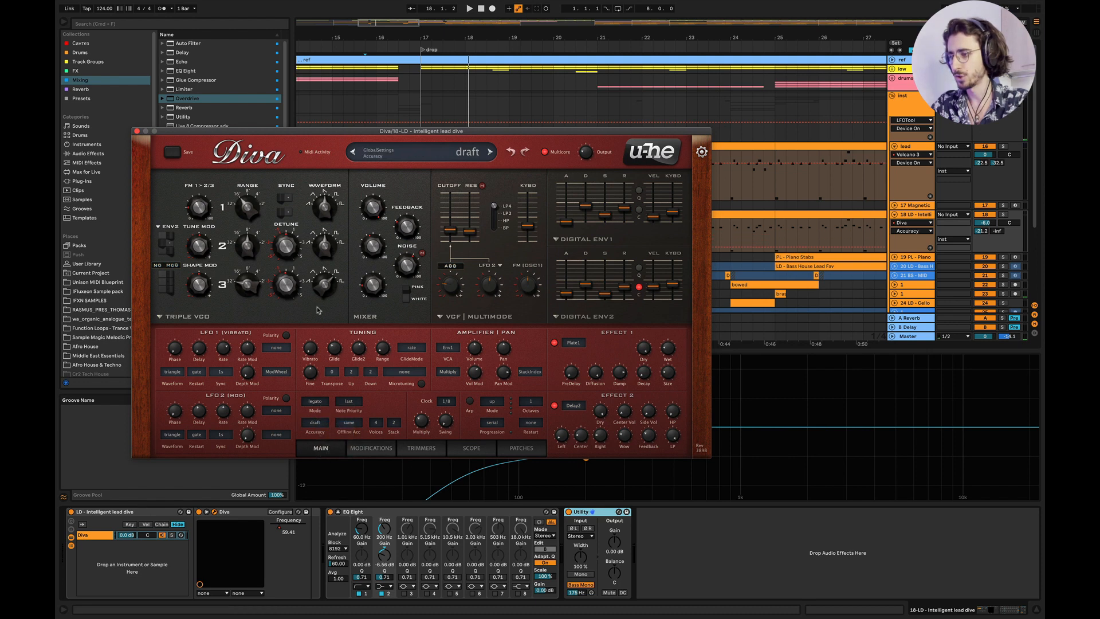
pyautogui.click(137, 131)
pyautogui.click(1038, 613)
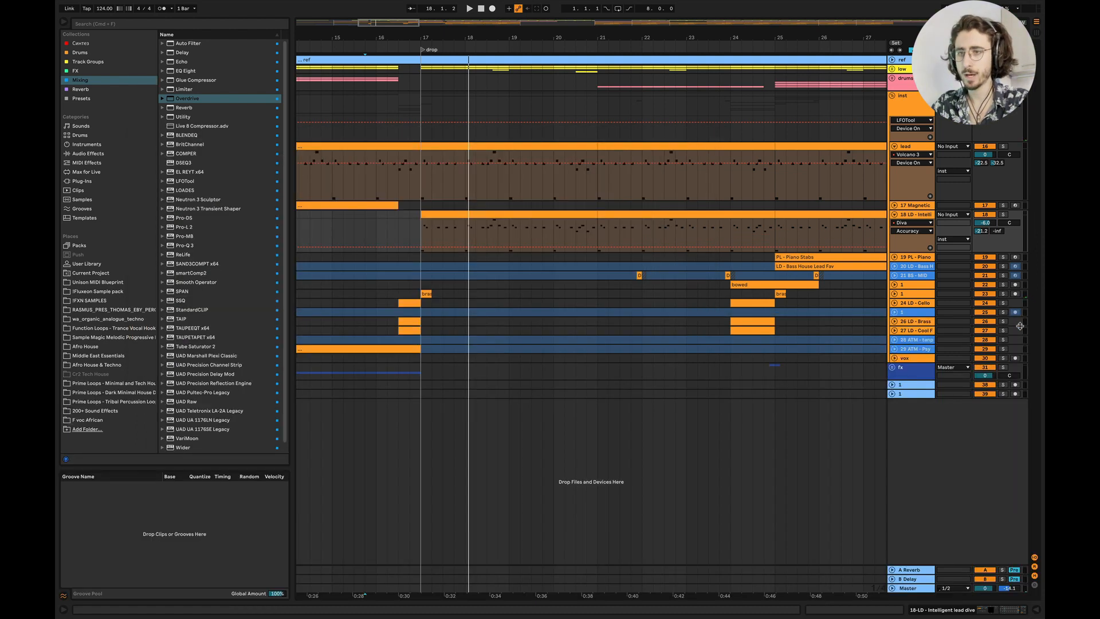
# Solo the Intelligent lead track with its Diva Frequency automation shown and play it from 20.4.1
pyautogui.click(1003, 214)
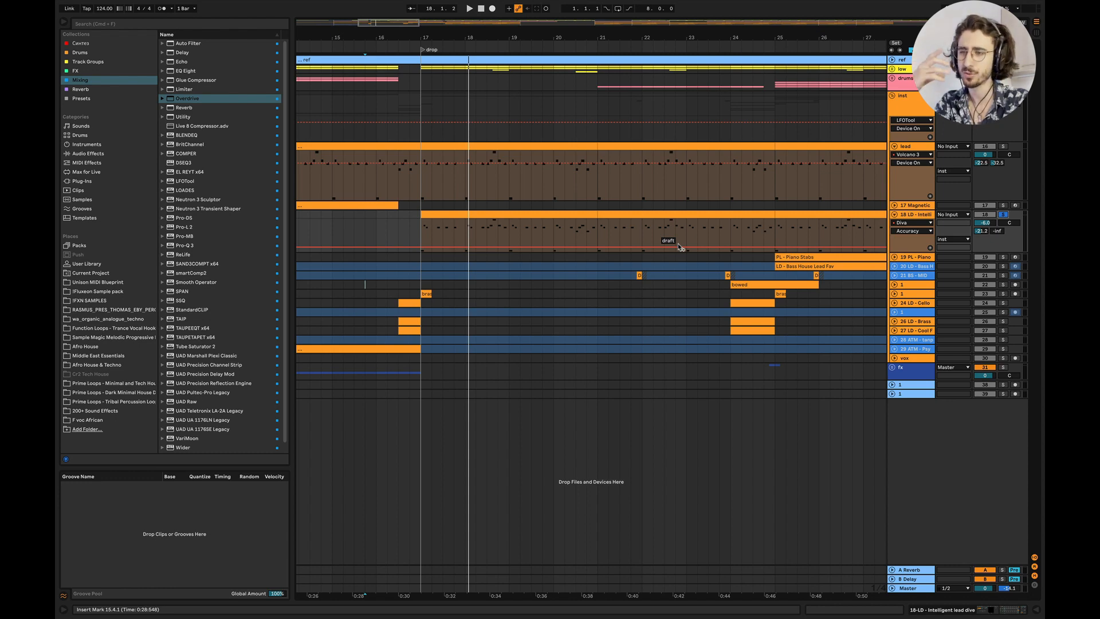
pyautogui.click(911, 222)
pyautogui.click(907, 246)
pyautogui.click(905, 231)
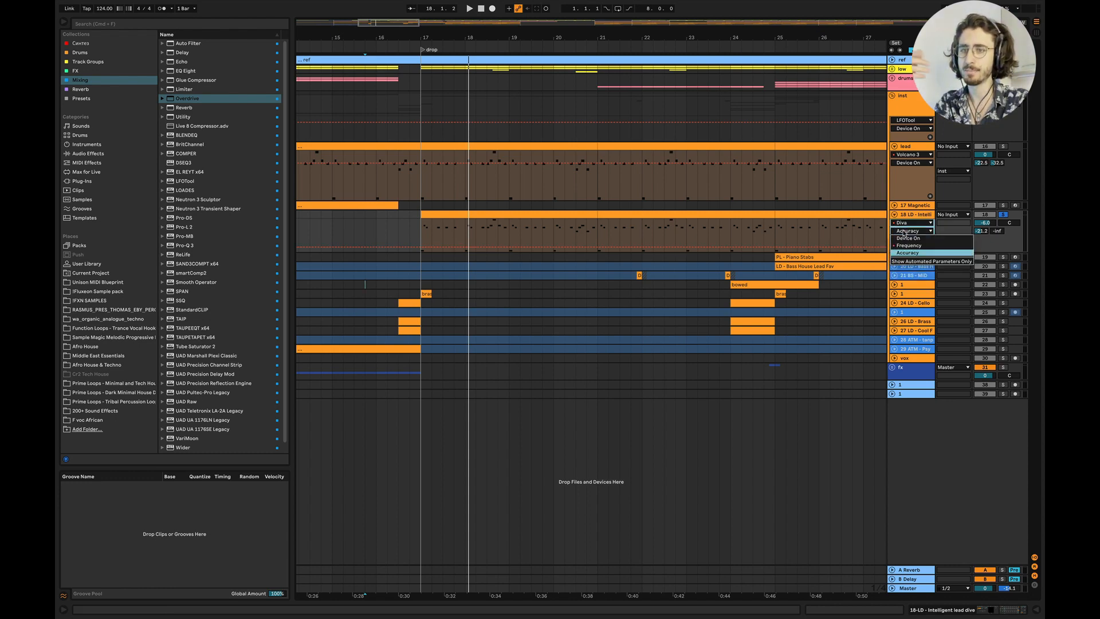
pyautogui.click(903, 246)
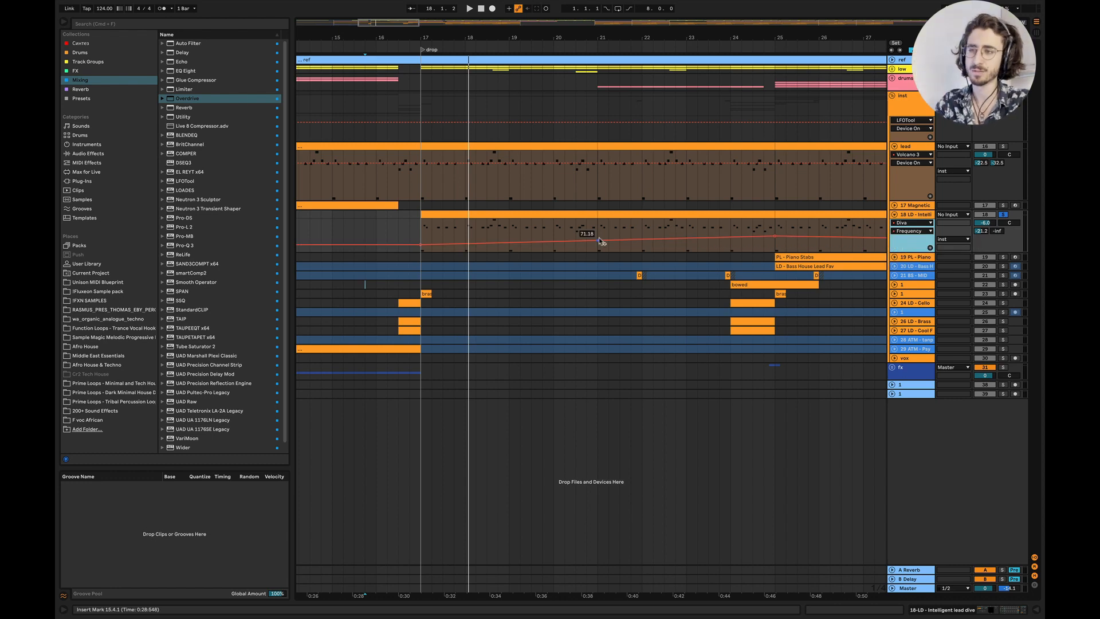
pyautogui.click(586, 228)
pyautogui.press('space')
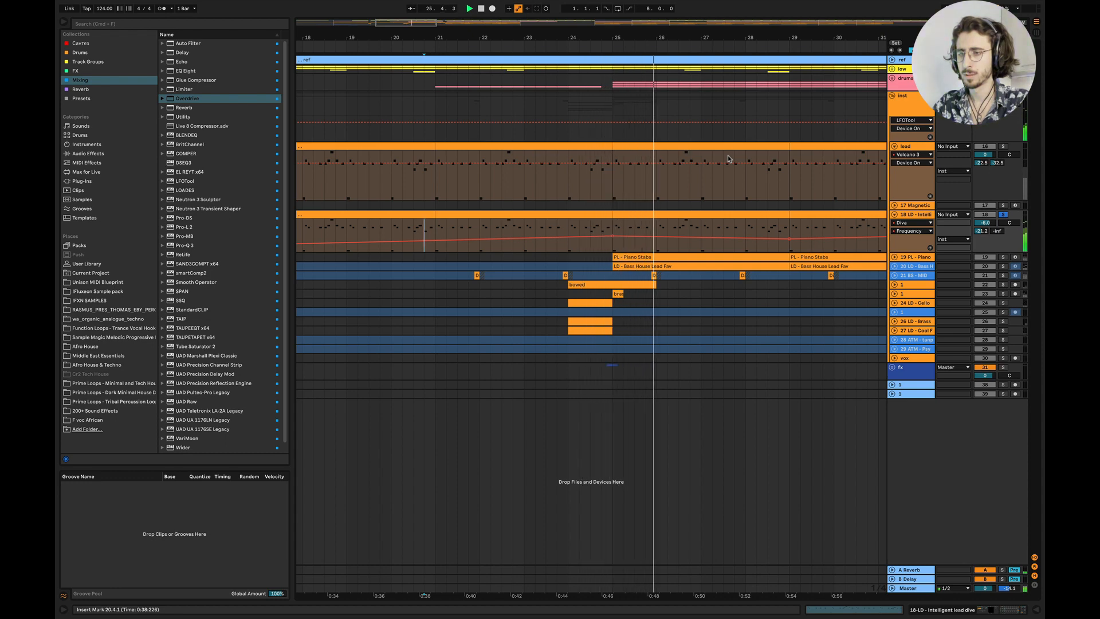
# Solo the lead track together with the Intelligent lead and play both from 19.2.1
pyautogui.press('space')
pyautogui.hscroll(-1, 729, 159)
pyautogui.click(1002, 147)
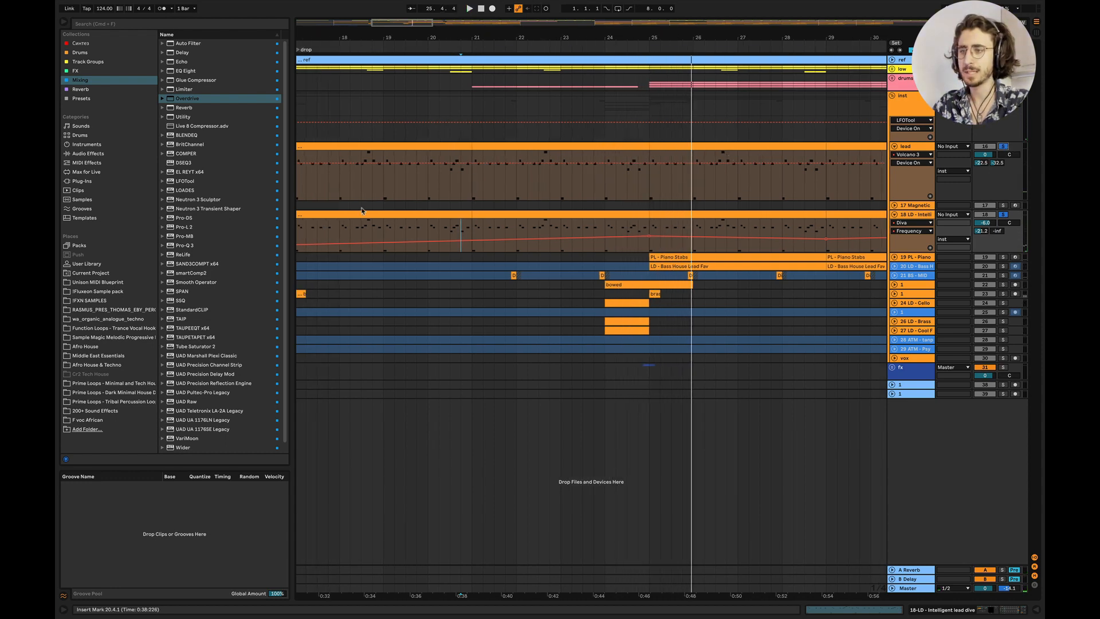
pyautogui.click(394, 195)
pyautogui.press('space')
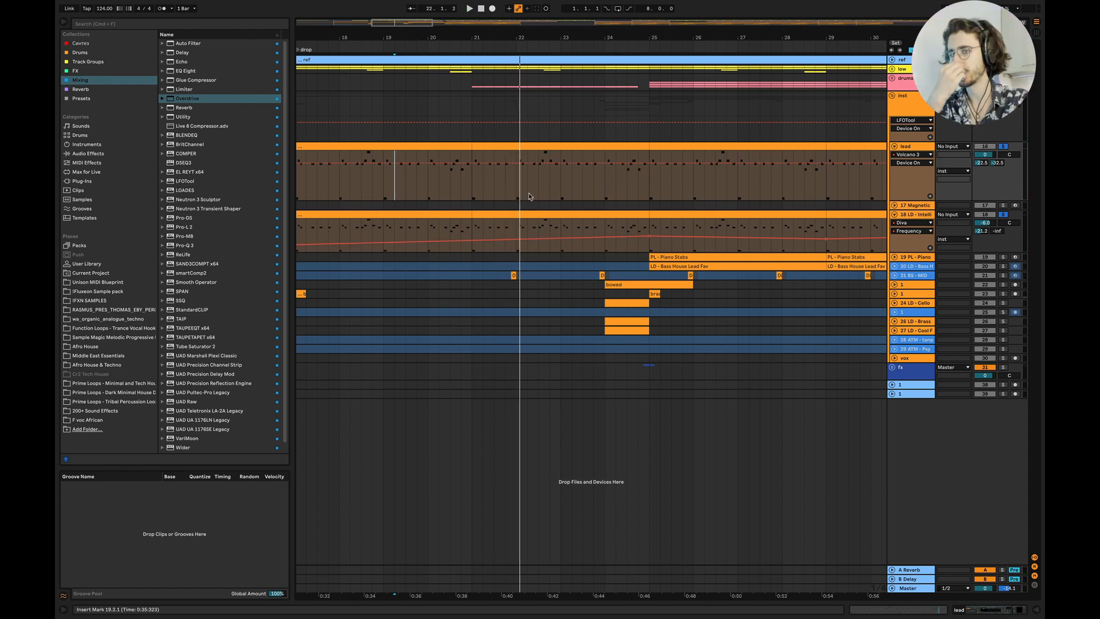
# Examine the lead and Intelligent lead clips and the filter automation across the intro, build and drop
pyautogui.hscroll(5, 529, 197)
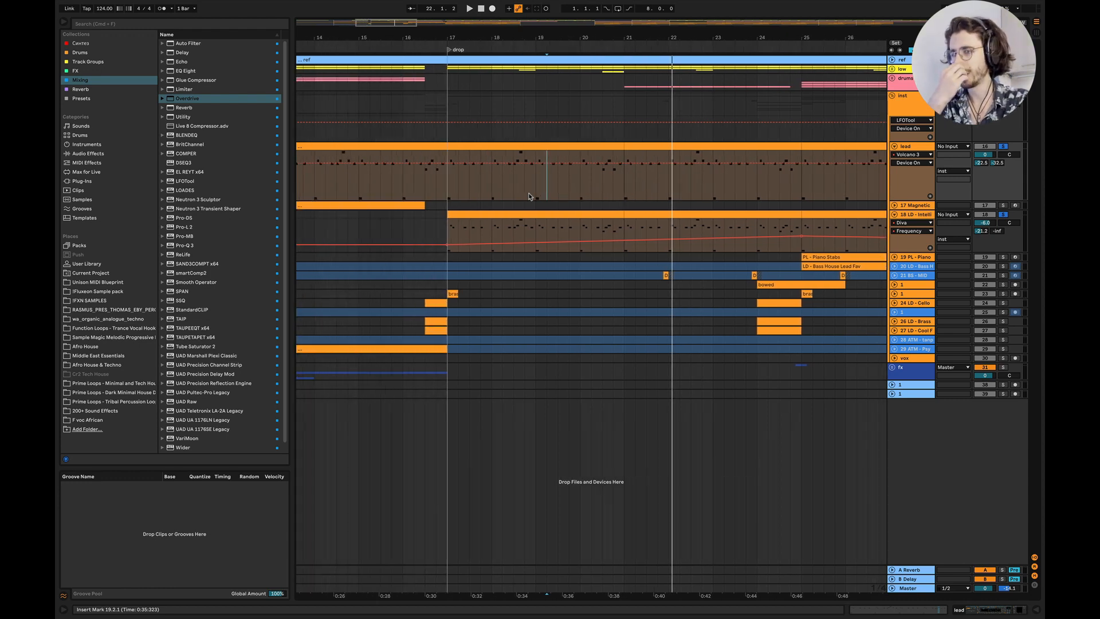
pyautogui.scroll(-6, 529, 196)
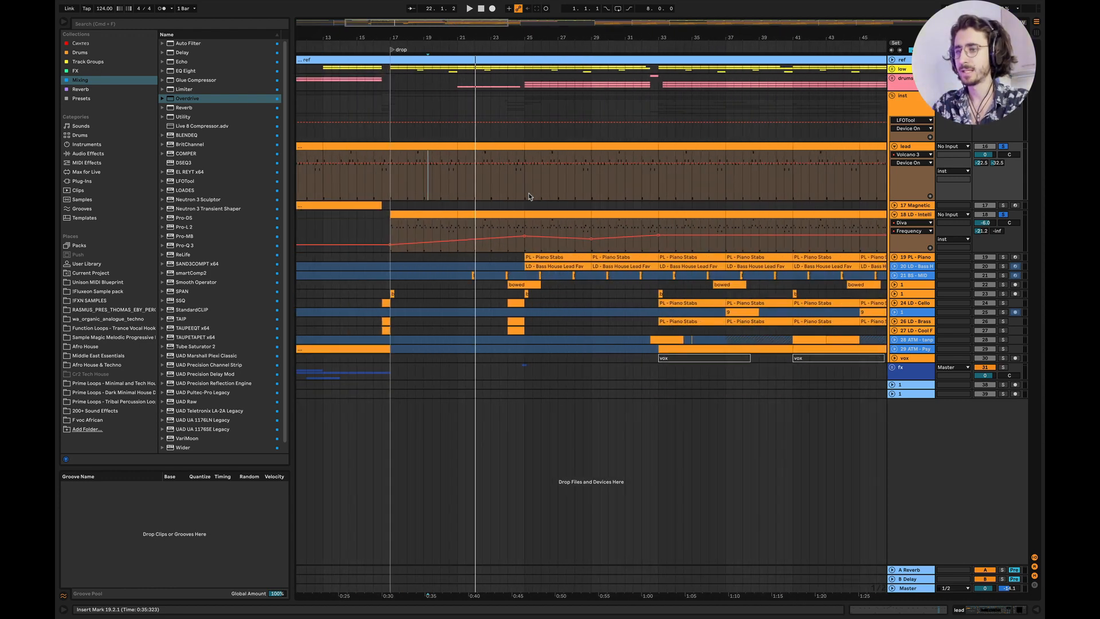
pyautogui.rightClick(529, 197)
pyautogui.click(457, 257)
pyautogui.scroll(5, 456, 257)
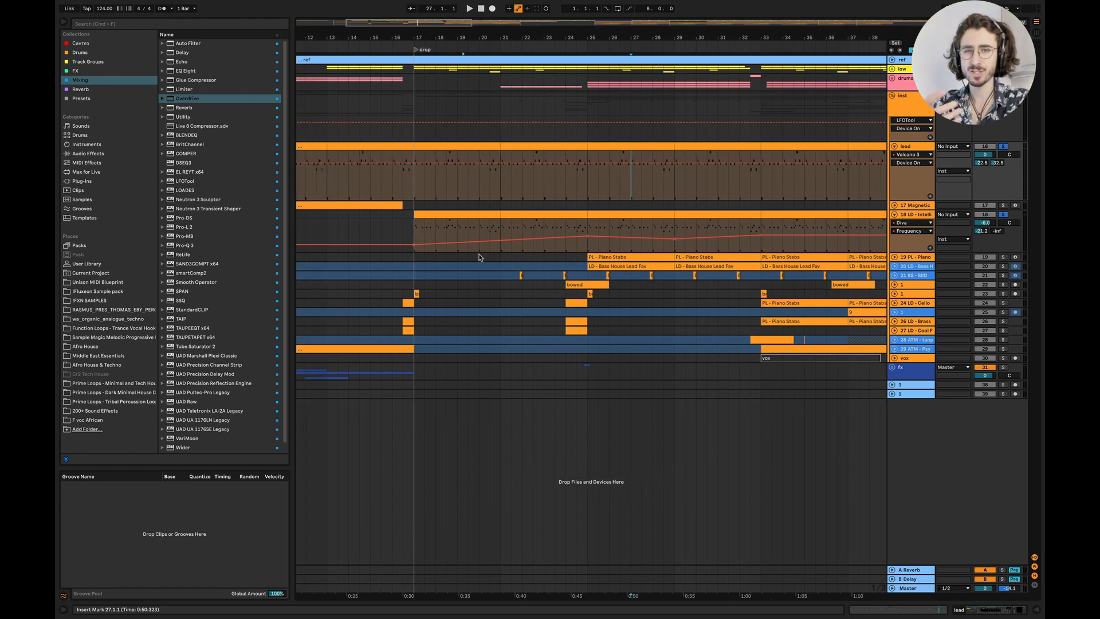
pyautogui.hscroll(-2, 474, 246)
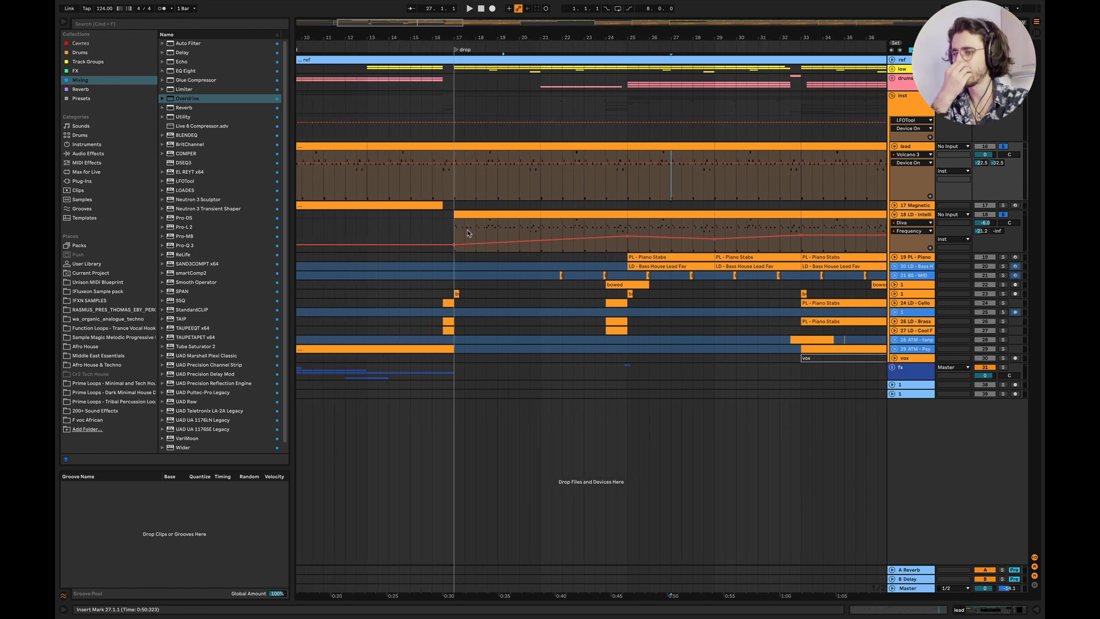
pyautogui.hscroll(-4, 655, 210)
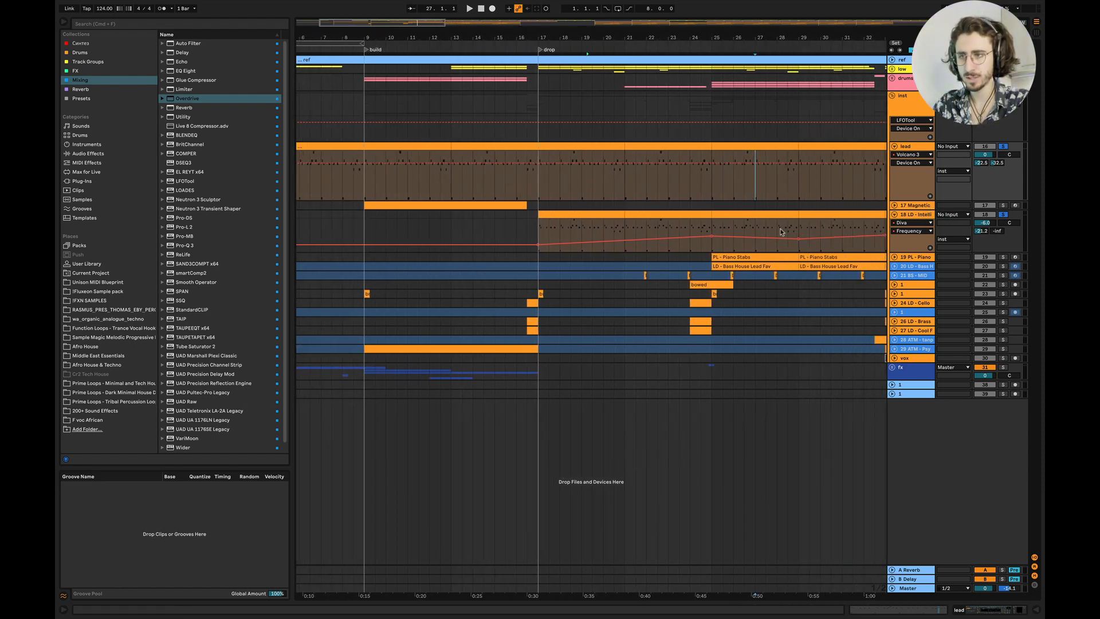
pyautogui.hscroll(6, 745, 217)
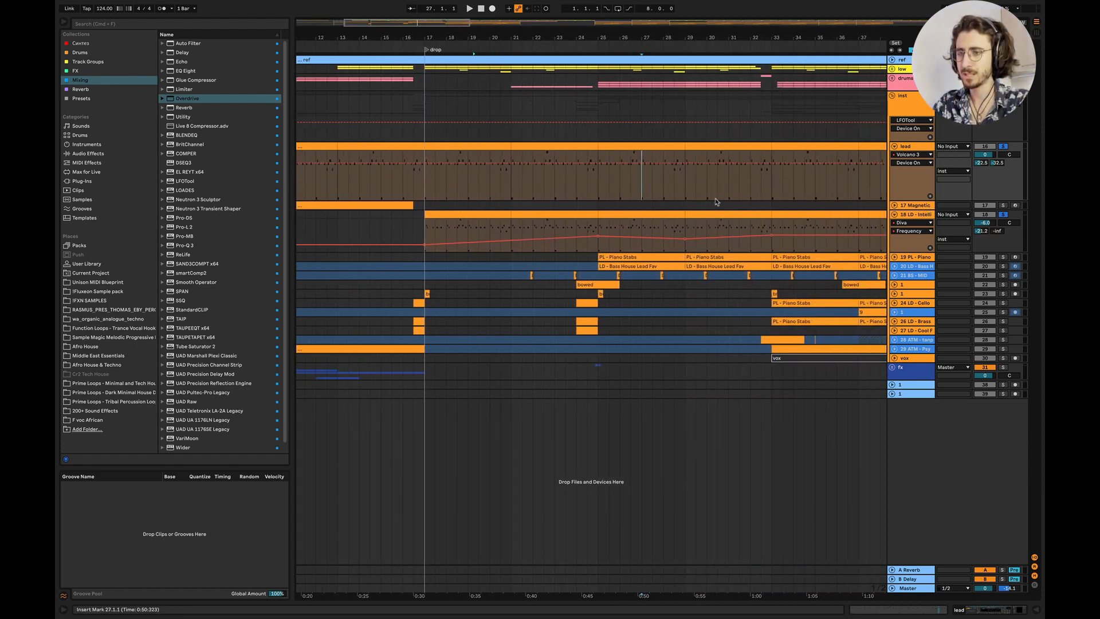
pyautogui.hscroll(-10, 688, 211)
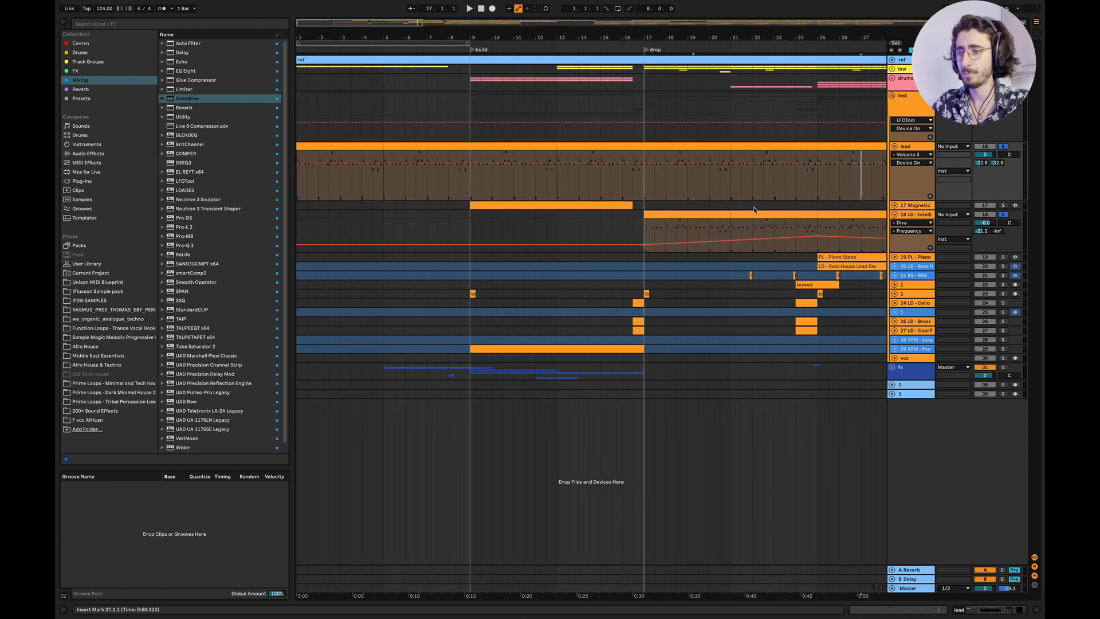
# Copy the eight bars of the Intelligent lead after the drop to bar 1 and duplicate them to fill bars 1 to 17
pyautogui.click(678, 212)
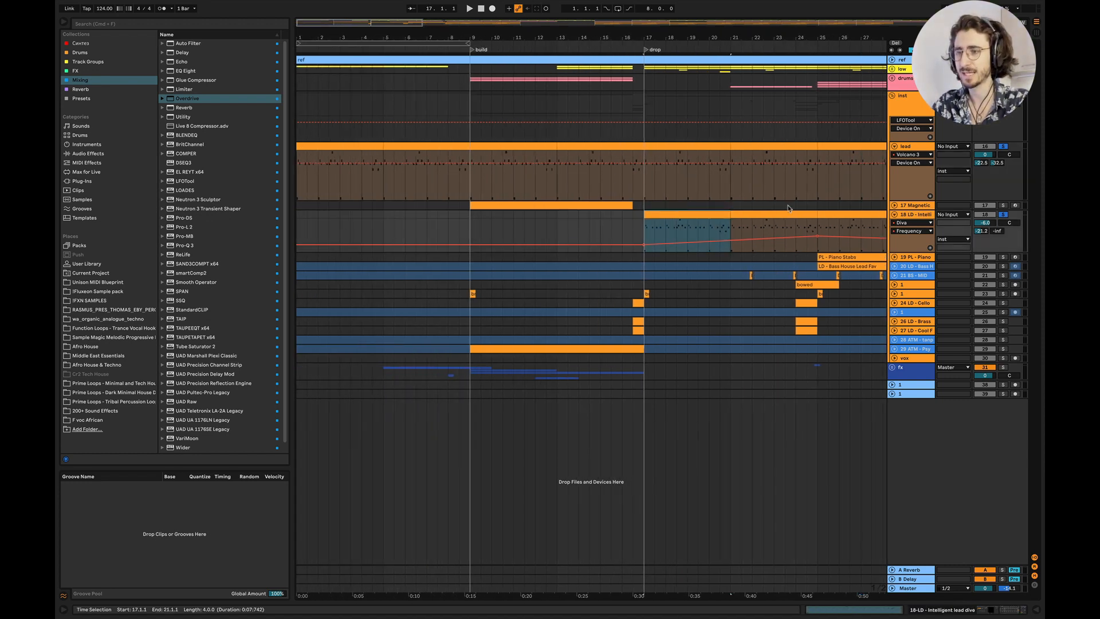
pyautogui.moveTo(817, 224); pyautogui.dragTo(311, 226)
pyautogui.press('super+d')
# Delete both Frequency automation breakpoints at bar 9 on the Intelligent lead, making one continuous rise from bar 1 to bar 17
pyautogui.click(490, 224)
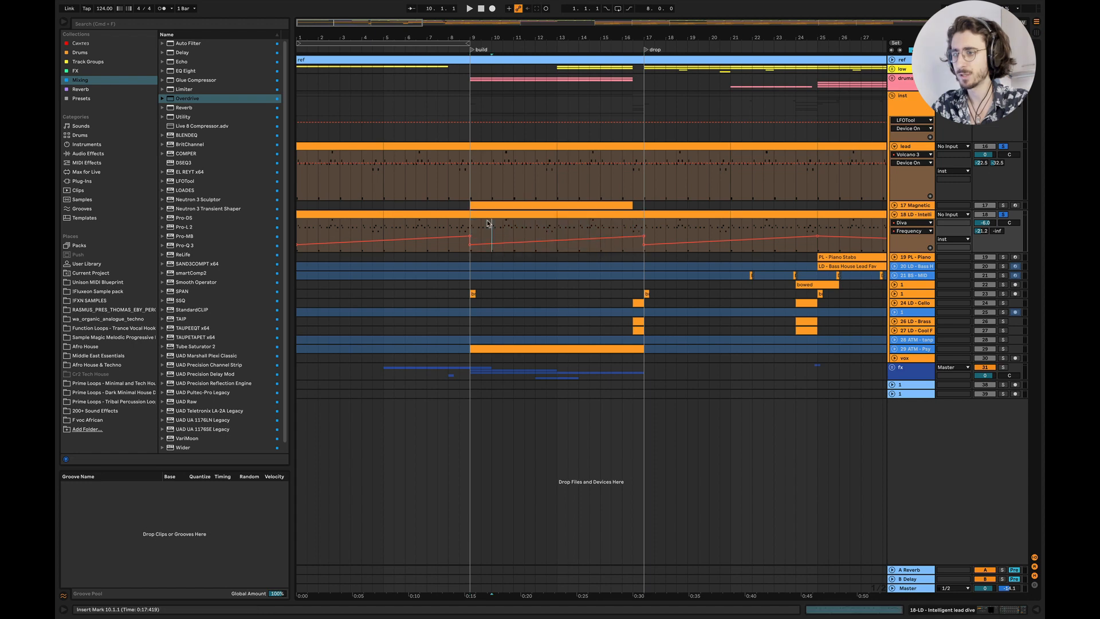
pyautogui.click(471, 235)
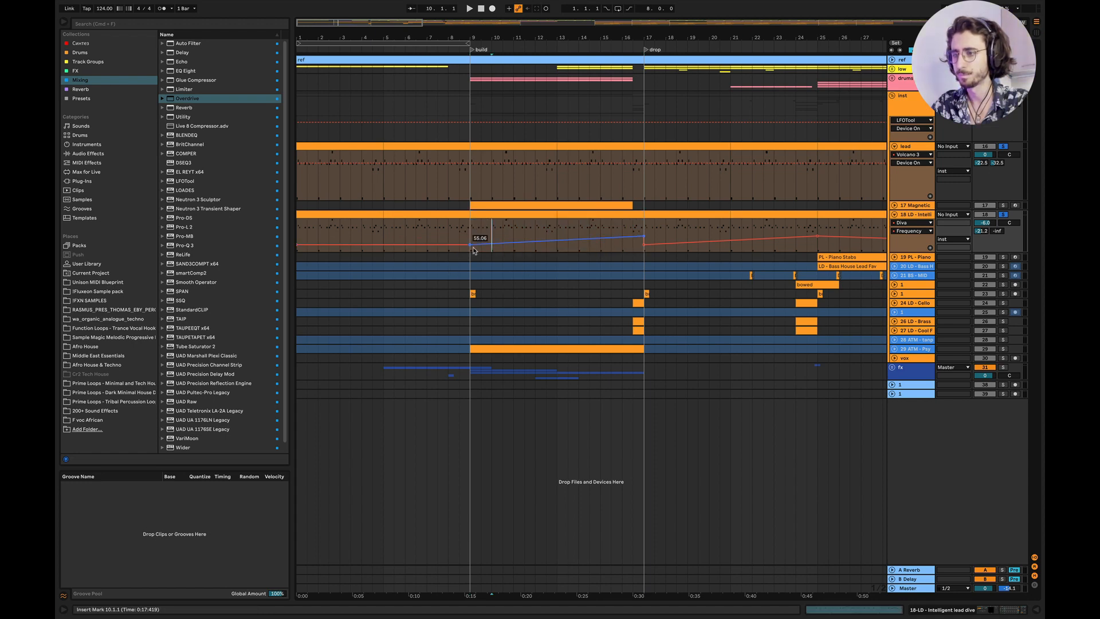
pyautogui.click(471, 245)
# Fold the lead and Intelligent lead tracks
pyautogui.hscroll(10, 492, 256)
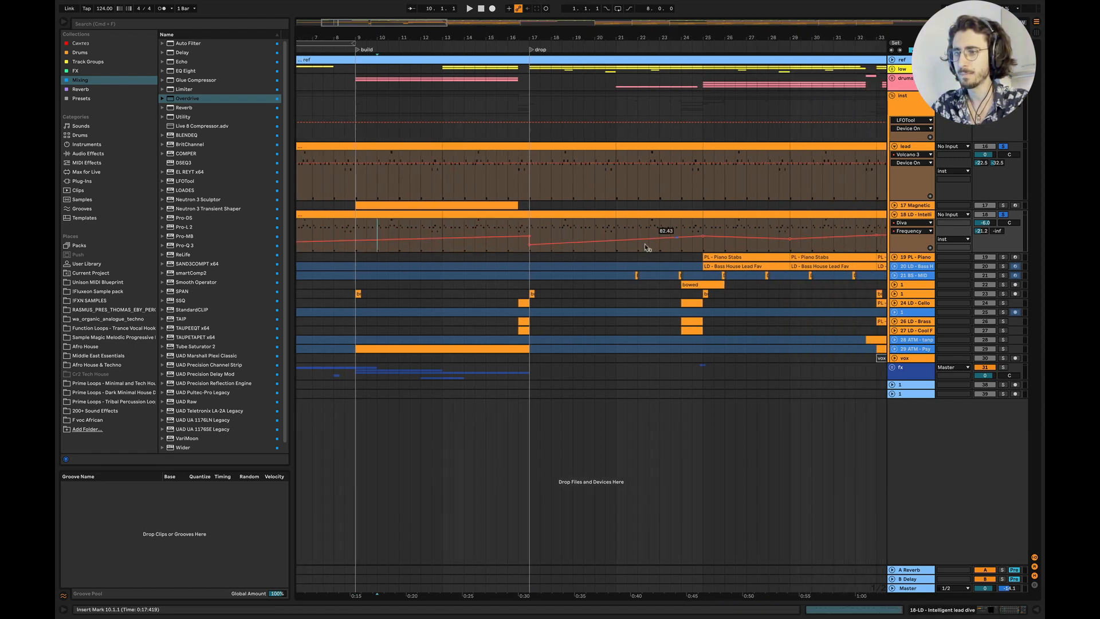
pyautogui.hscroll(3, 493, 255)
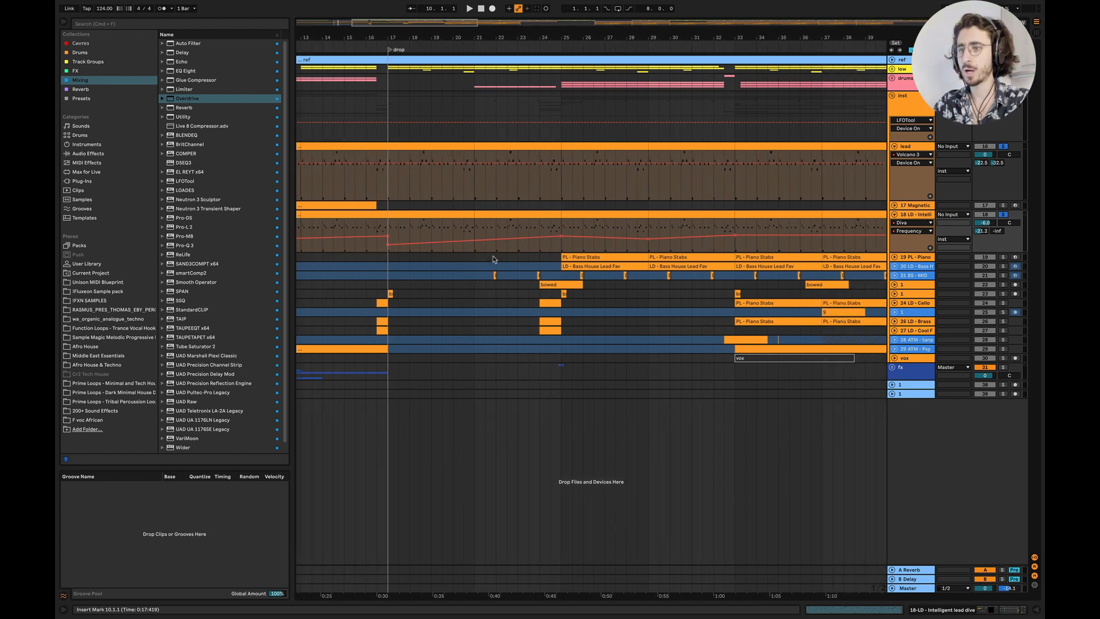
pyautogui.scroll(-5, 493, 255)
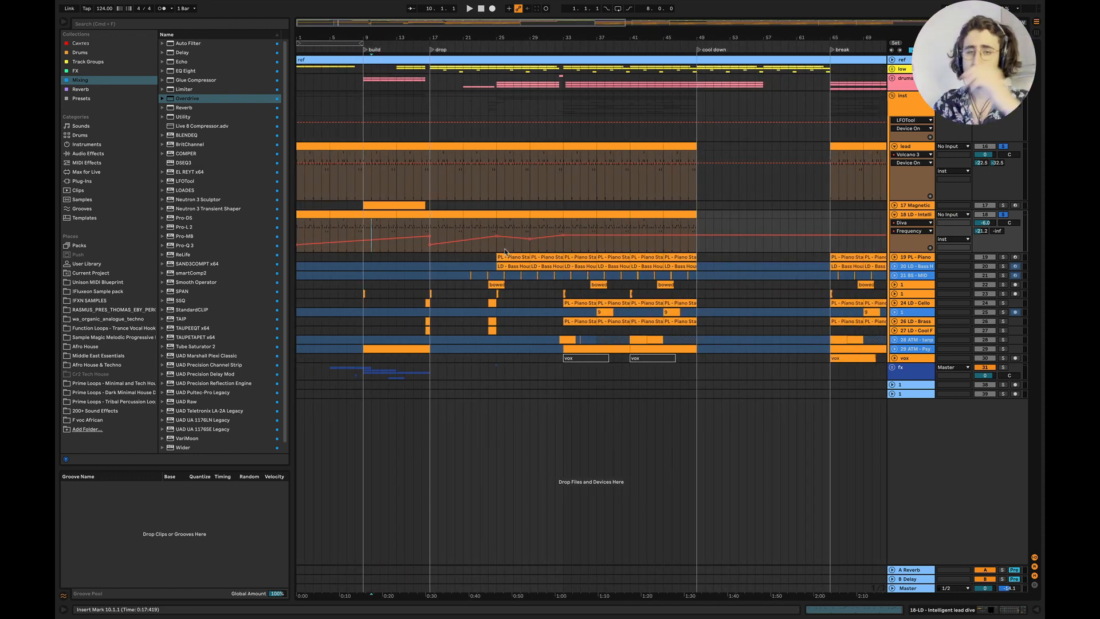
pyautogui.scroll(5, 361, 252)
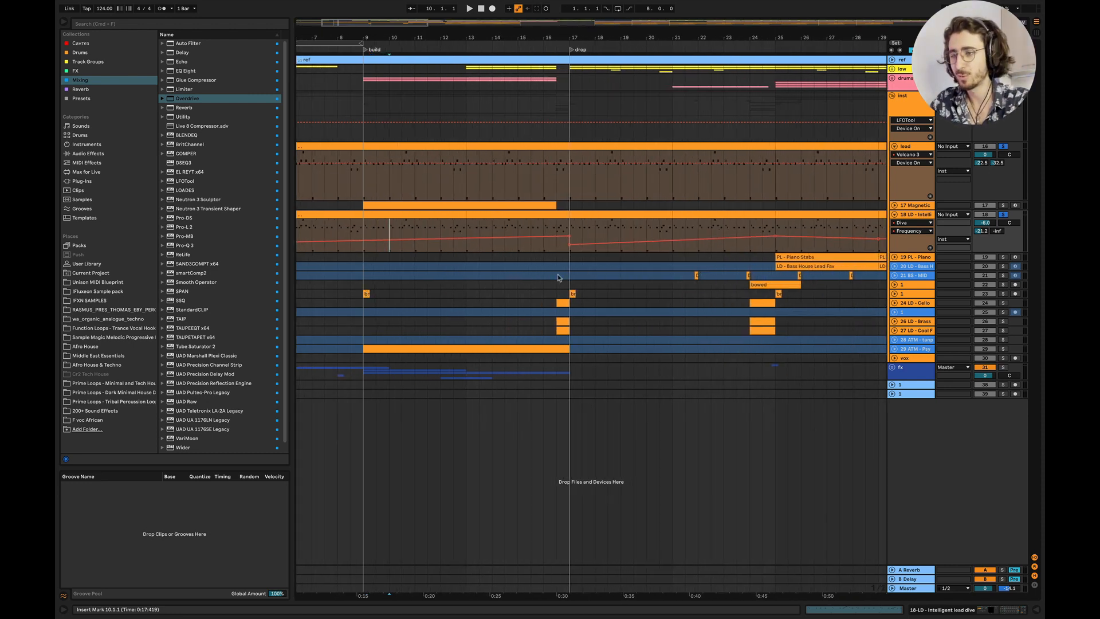
pyautogui.hscroll(5, 558, 273)
pyautogui.click(895, 146)
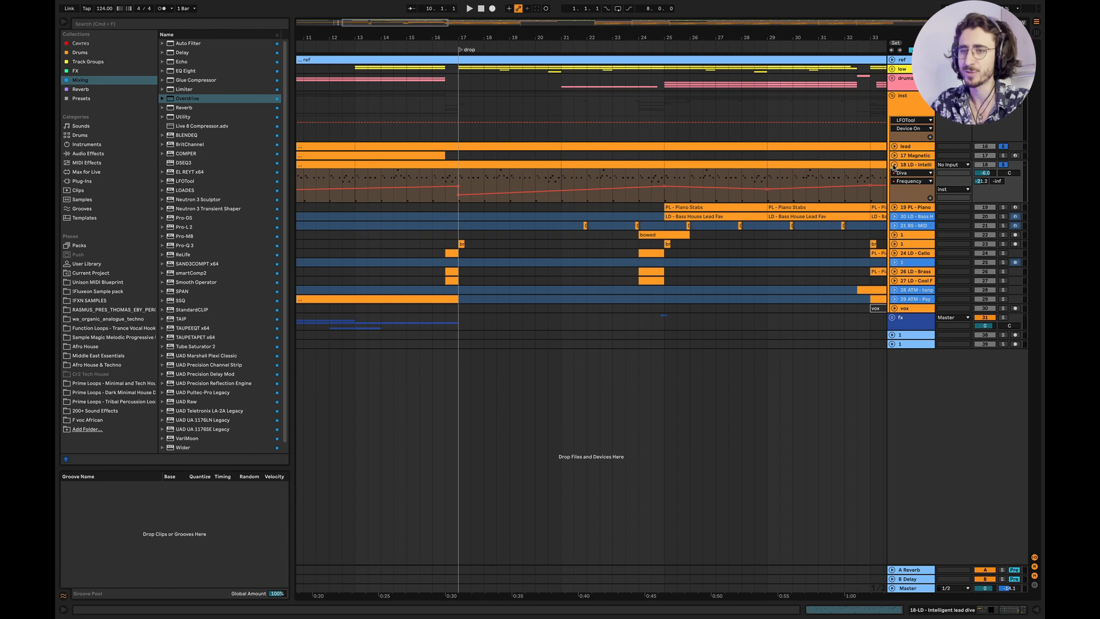
pyautogui.click(893, 165)
pyautogui.scroll(3, 545, 214)
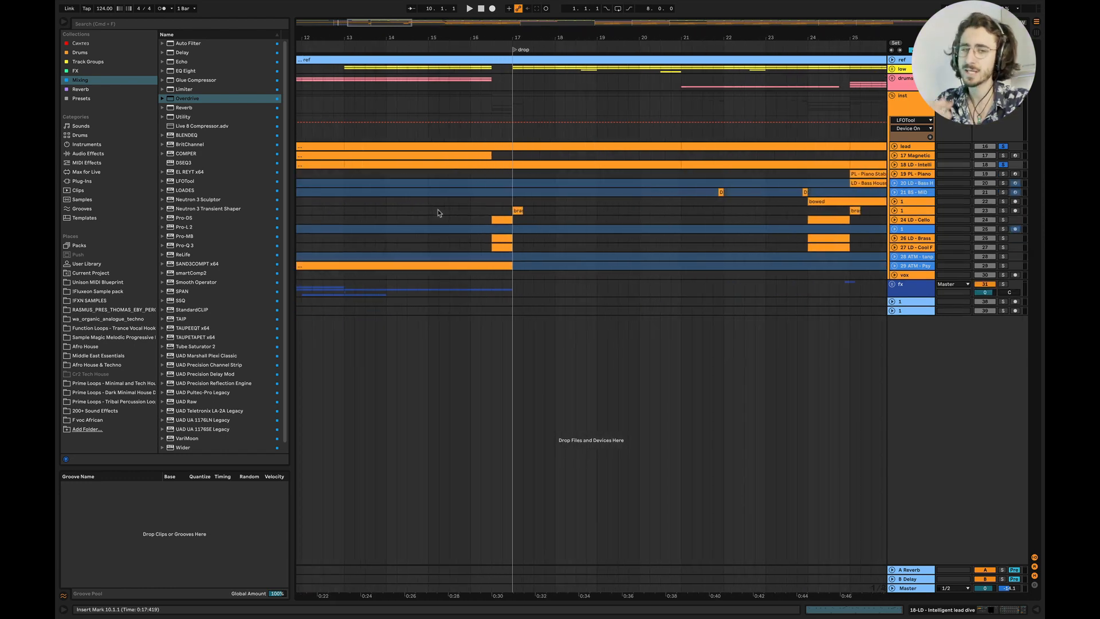
# Unsolo the lead and Intelligent lead tracks and play the full arrangement from 15.1.1 past bar 25
pyautogui.click(420, 221)
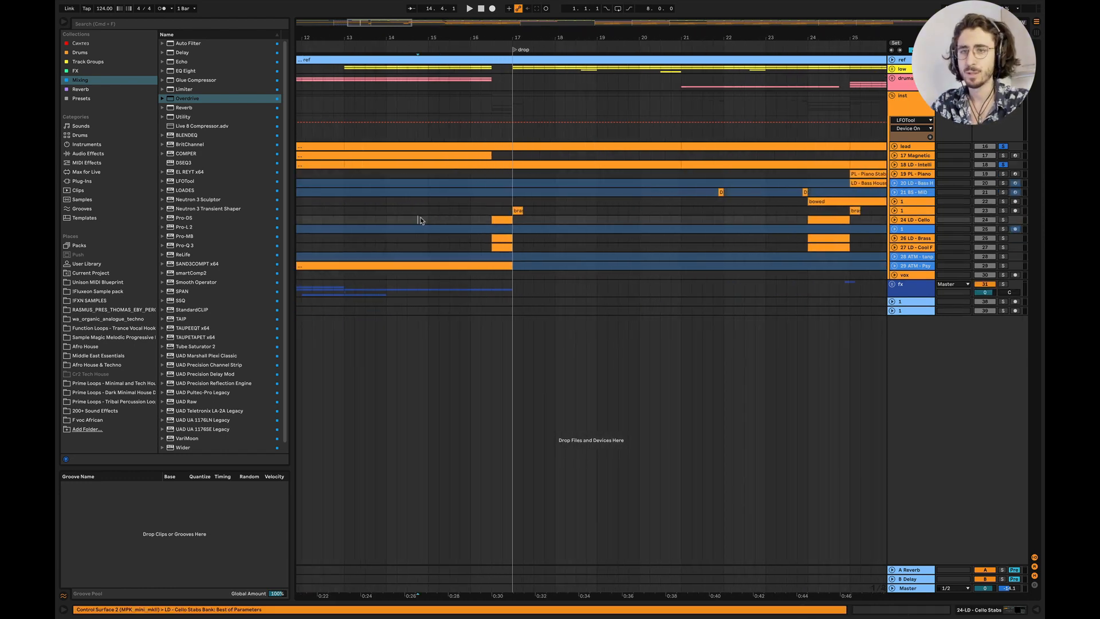
pyautogui.click(1003, 146)
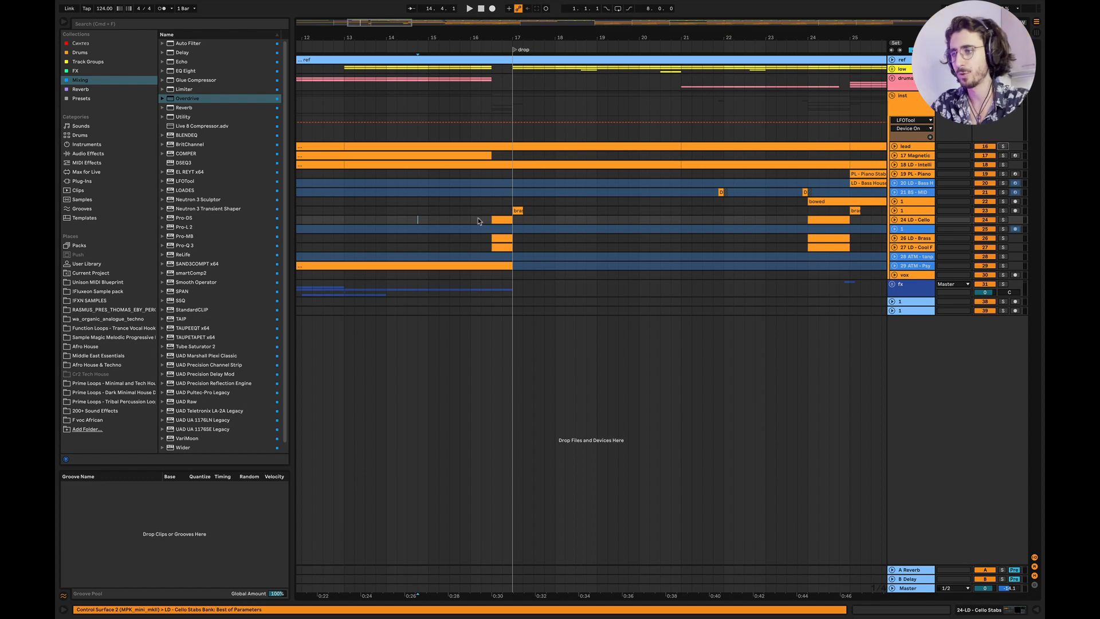
pyautogui.click(426, 219)
pyautogui.press('space')
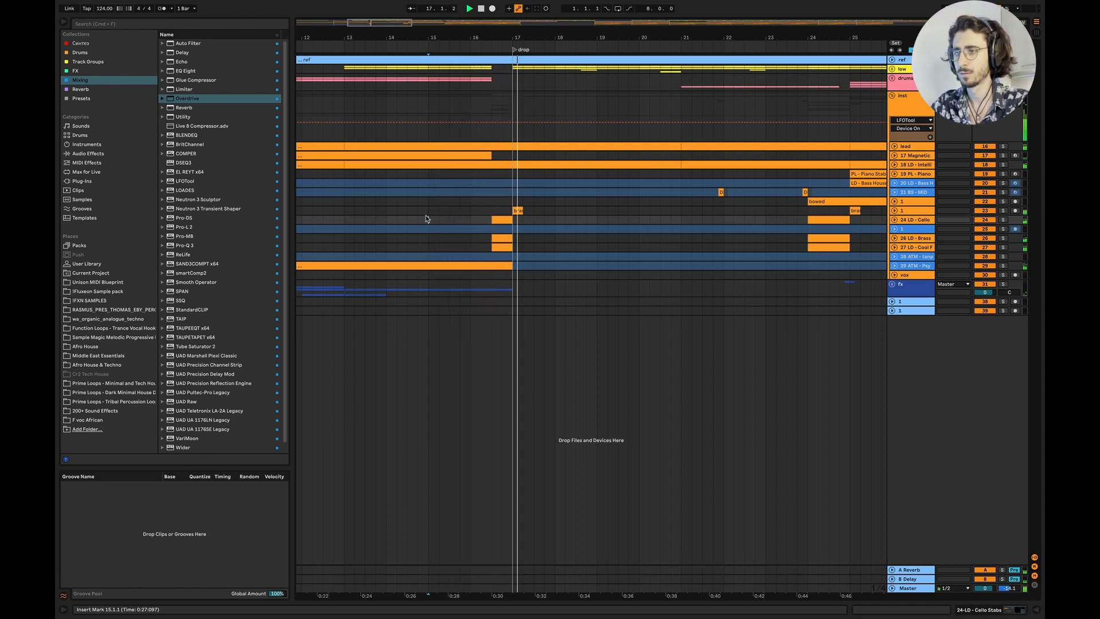
pyautogui.hscroll(2, 580, 241)
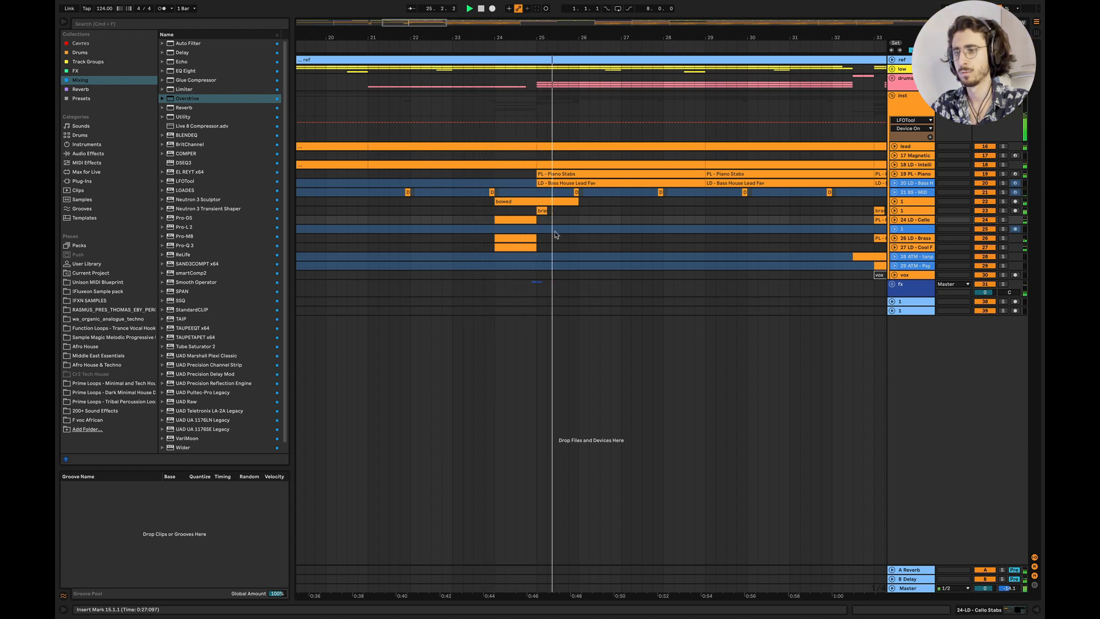
pyautogui.hscroll(-3, 455, 250)
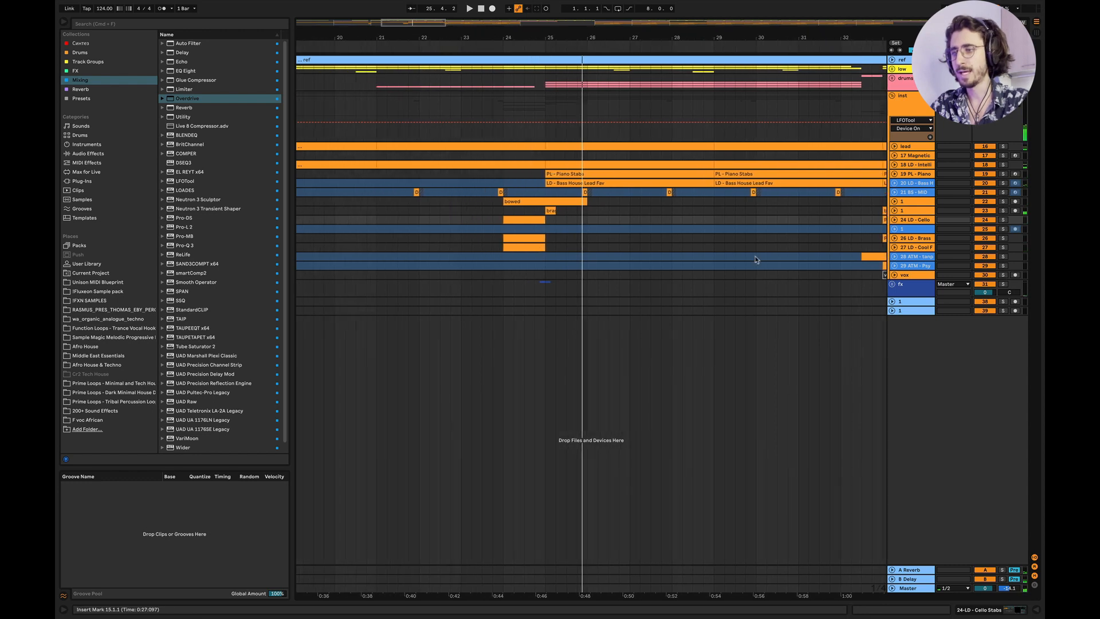
# Unfold the Cool Fill track and select the fill clips from Cello to Cool Fill between 24.1.1 and 24.2.3 to examine their opening notes
pyautogui.click(895, 248)
pyautogui.scroll(5, 528, 310)
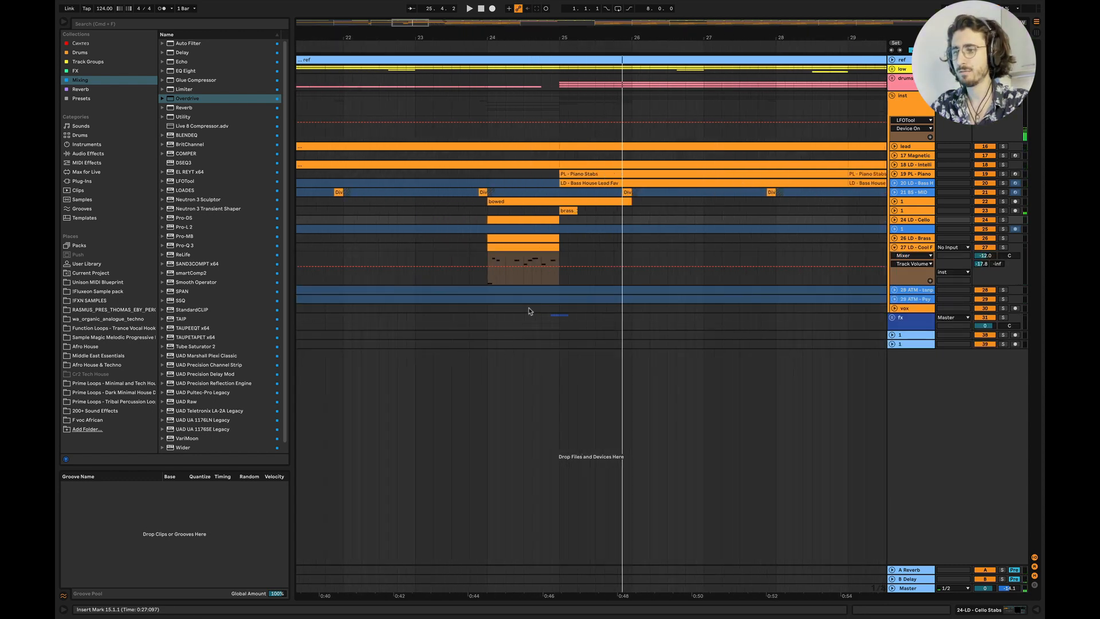
pyautogui.scroll(3, 510, 305)
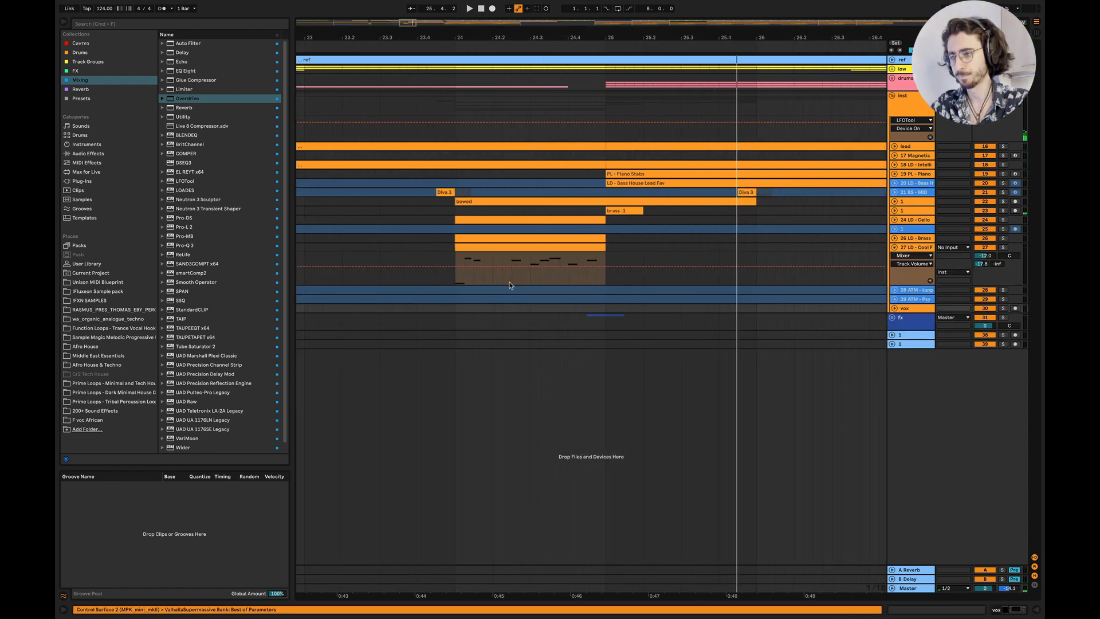
pyautogui.moveTo(510, 285); pyautogui.dragTo(454, 221)
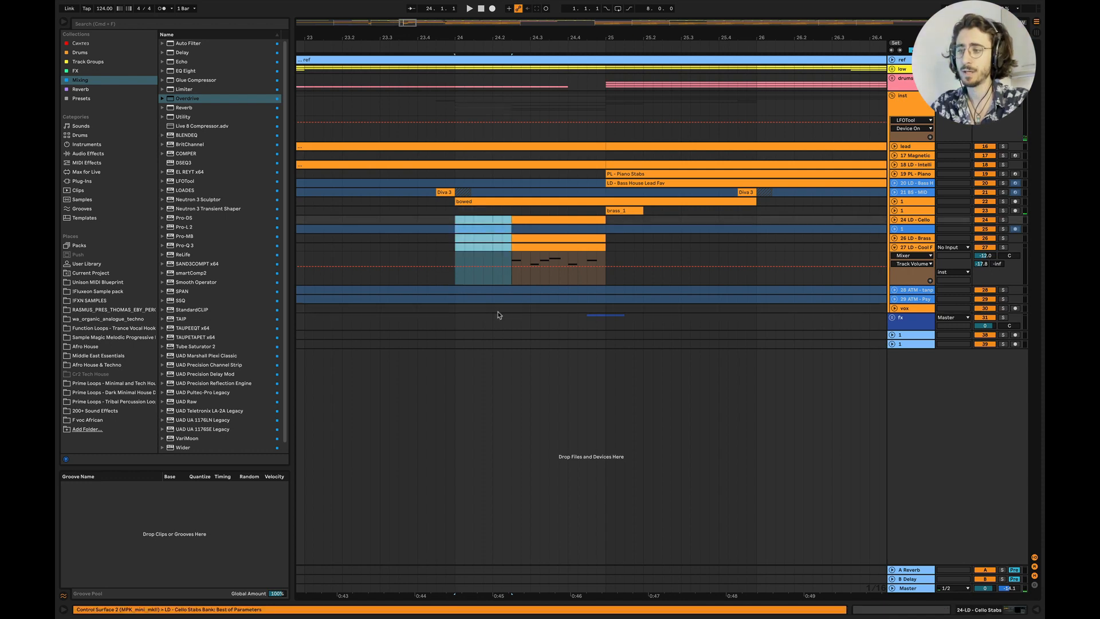
pyautogui.press('super+z')
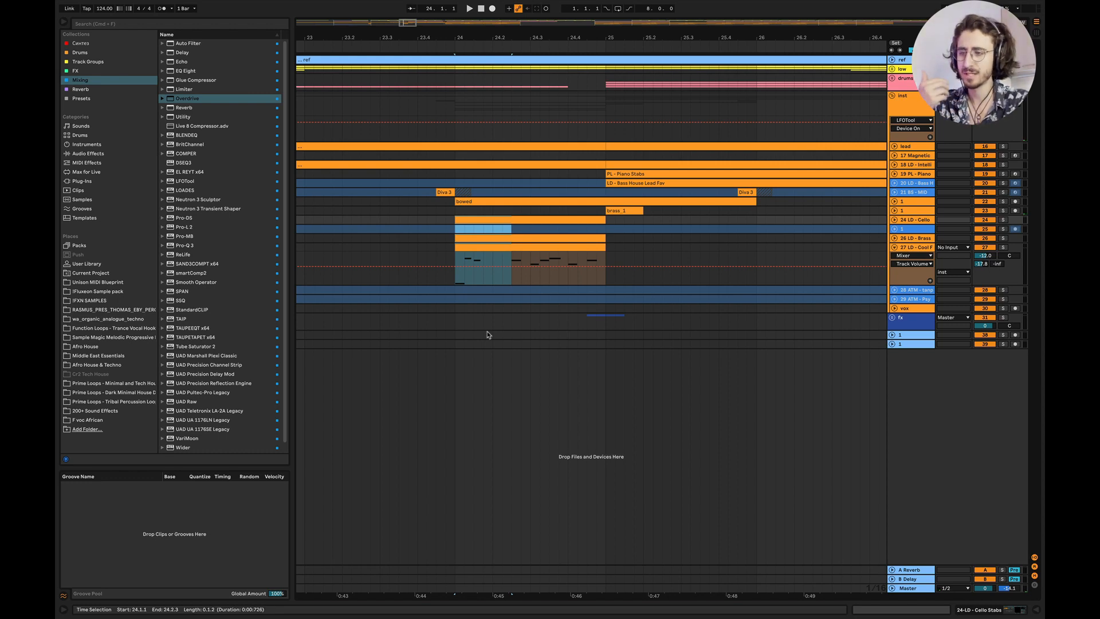
pyautogui.click(452, 319)
pyautogui.scroll(-3, 473, 344)
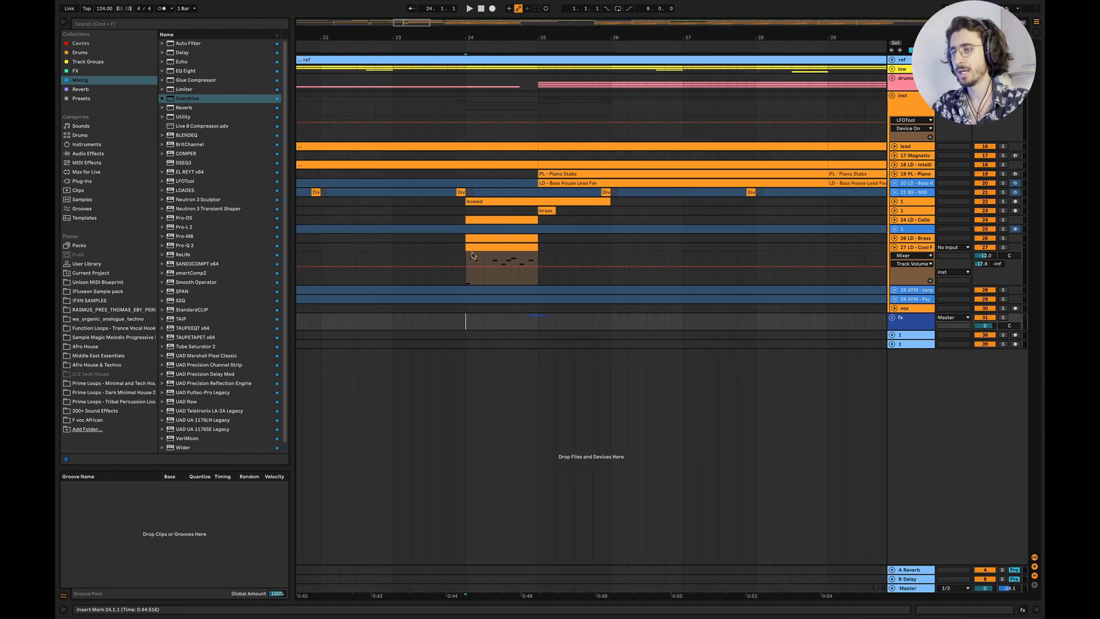
# Try placing a short clip on the Cool Fill track at 23.2.3, ahead of the bar 24 fill, and delete it
pyautogui.click(486, 248)
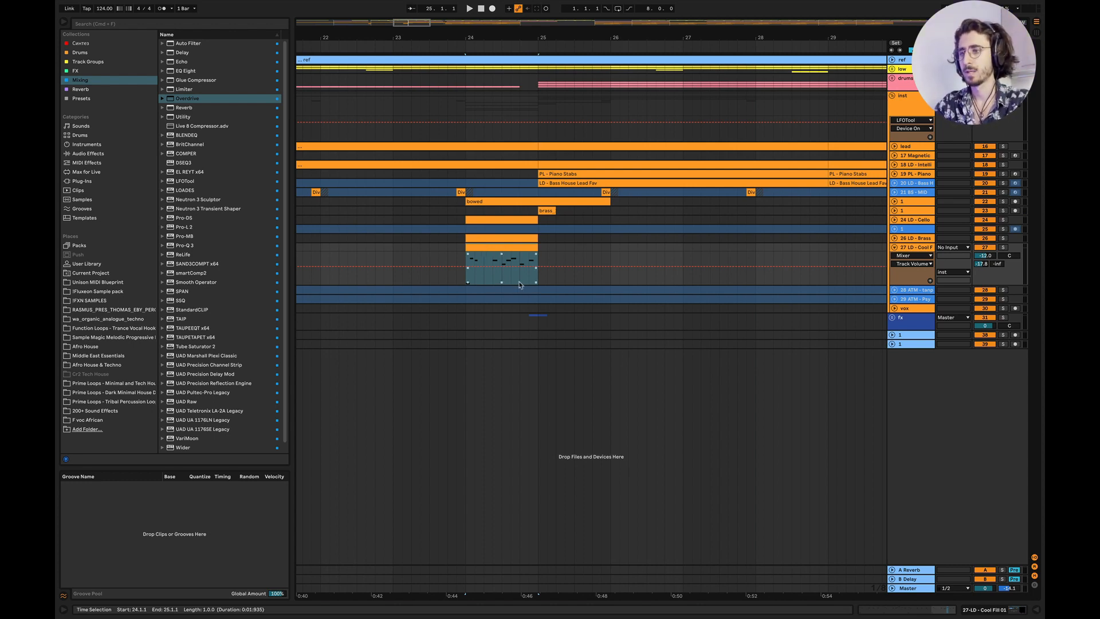
pyautogui.doubleClick(424, 246)
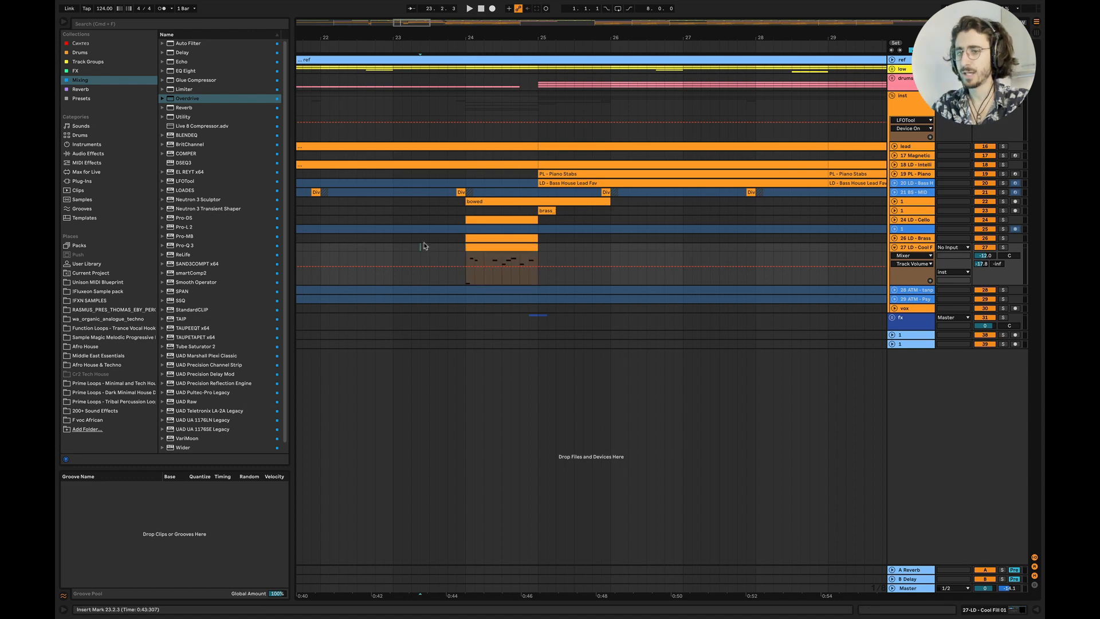
pyautogui.click(1038, 611)
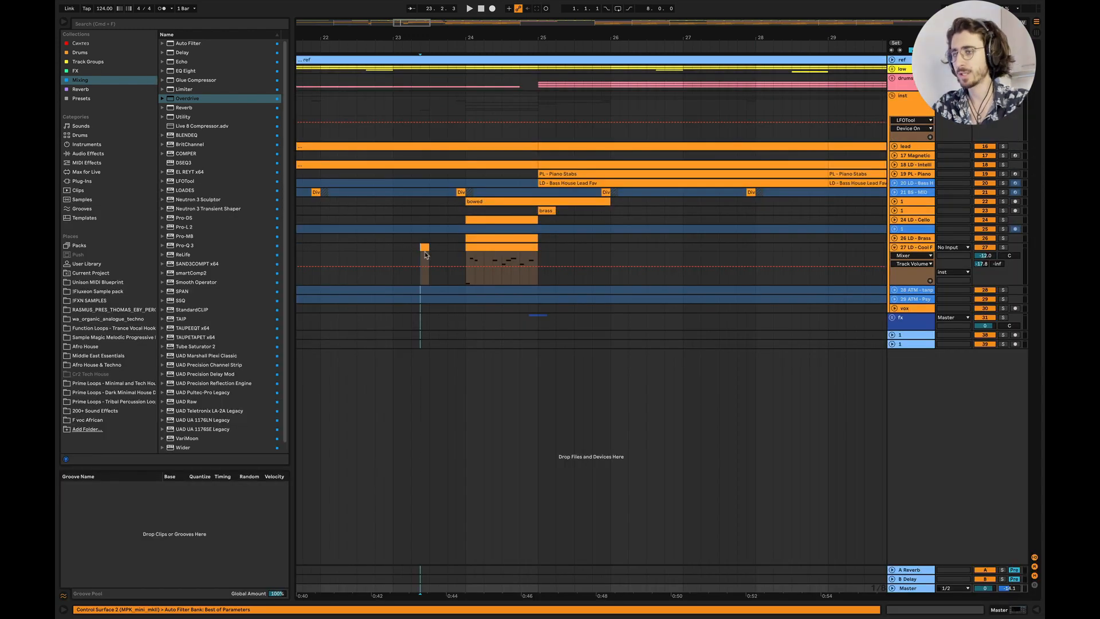
pyautogui.press('Delete')
pyautogui.scroll(-3, 423, 252)
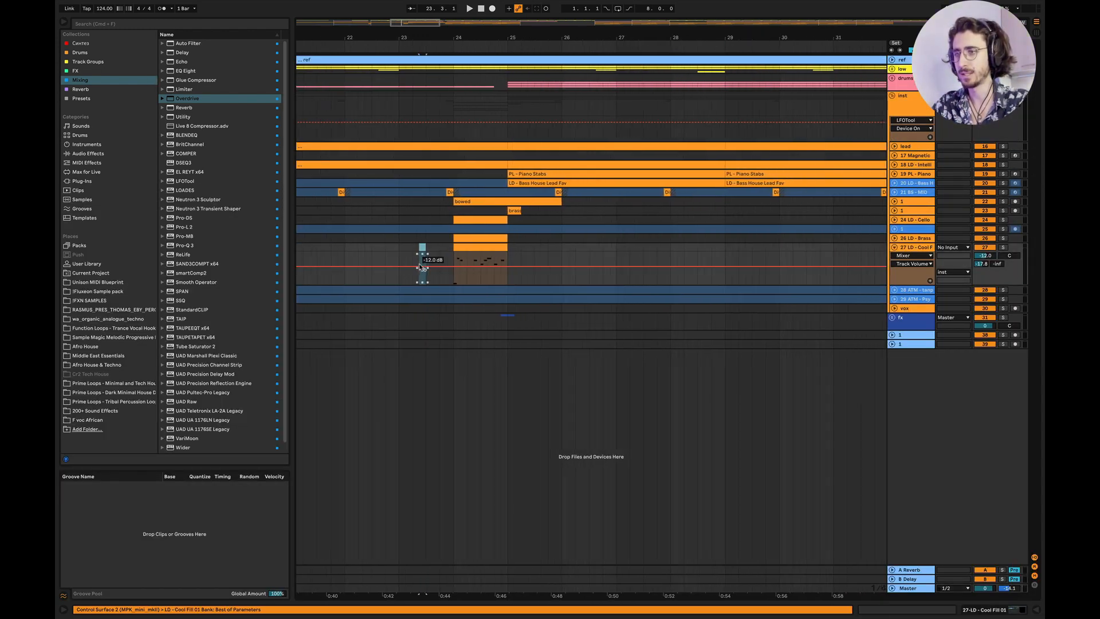
# Play the arrangement from 22.3.1 through the bar 24 fill into the piano stabs section
pyautogui.hscroll(-2, 418, 263)
pyautogui.click(407, 250)
pyautogui.press('space')
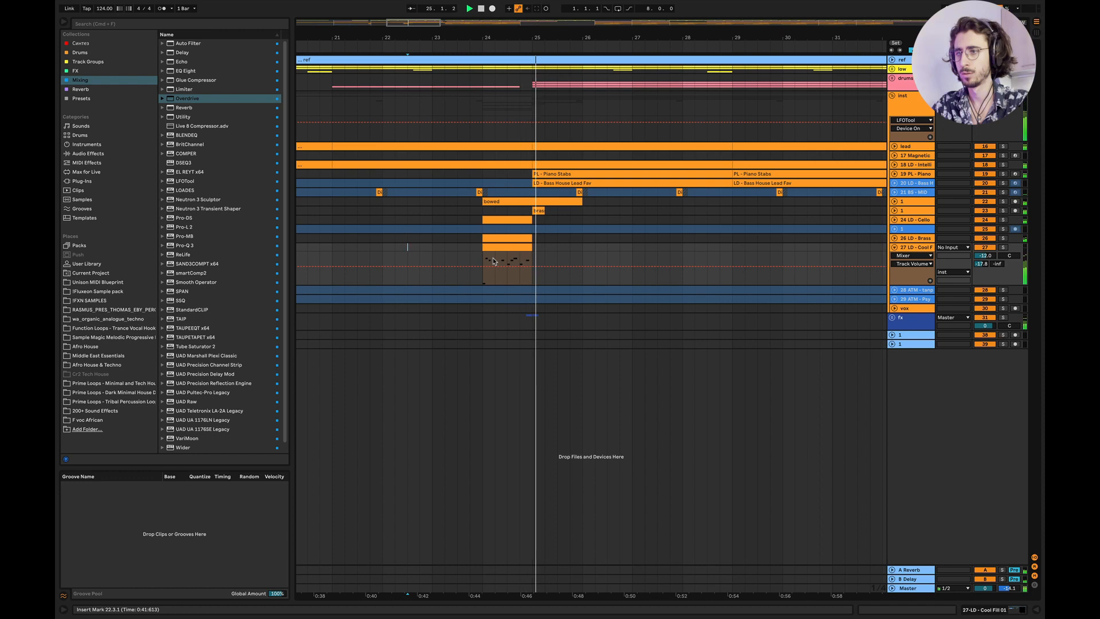
pyautogui.scroll(-3, 519, 234)
pyautogui.scroll(4, 530, 221)
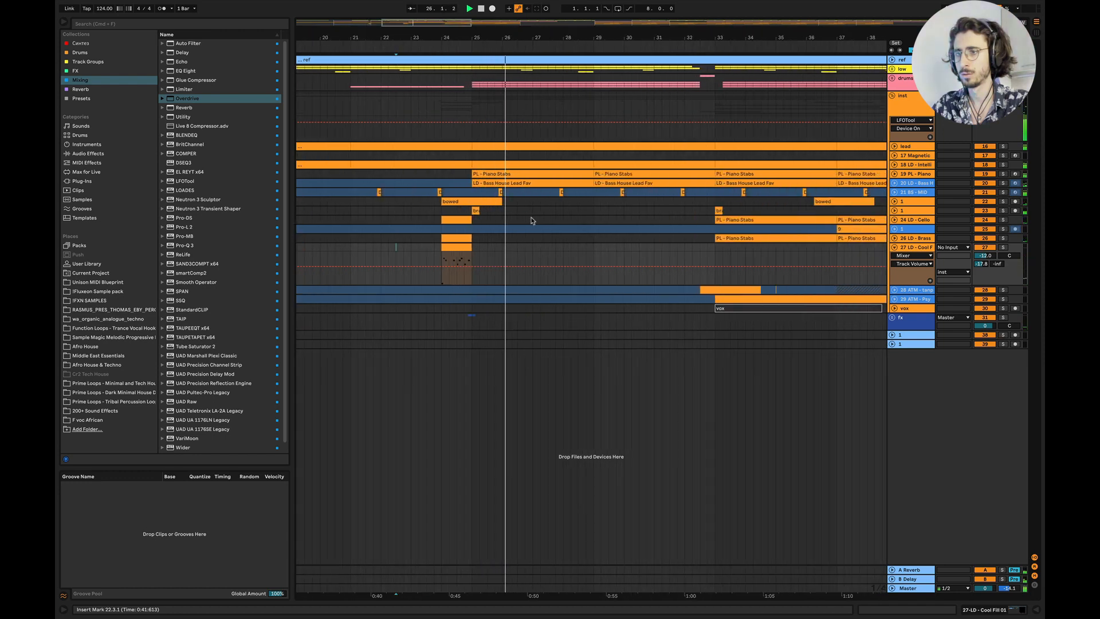
pyautogui.hscroll(-2, 530, 221)
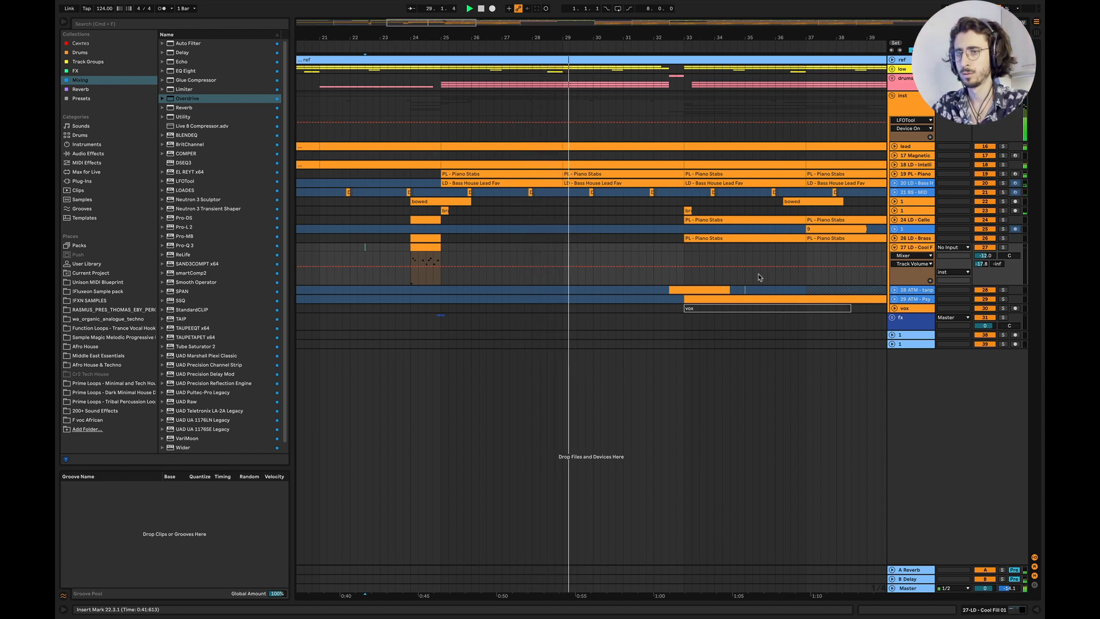
# Unfold the lead track around the drop and copy its 18.2.1 to 19.1.1 phrase onto a new MIDI track directly below
pyautogui.hscroll(-8, 775, 264)
pyautogui.hscroll(4, 775, 264)
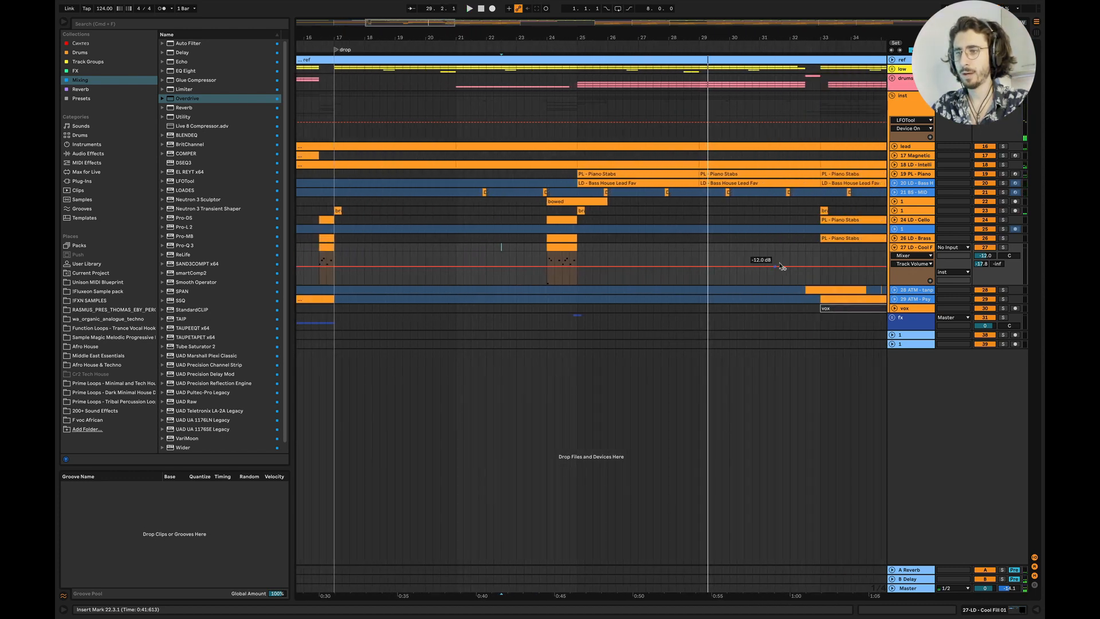
pyautogui.click(895, 147)
pyautogui.hscroll(-2, 572, 268)
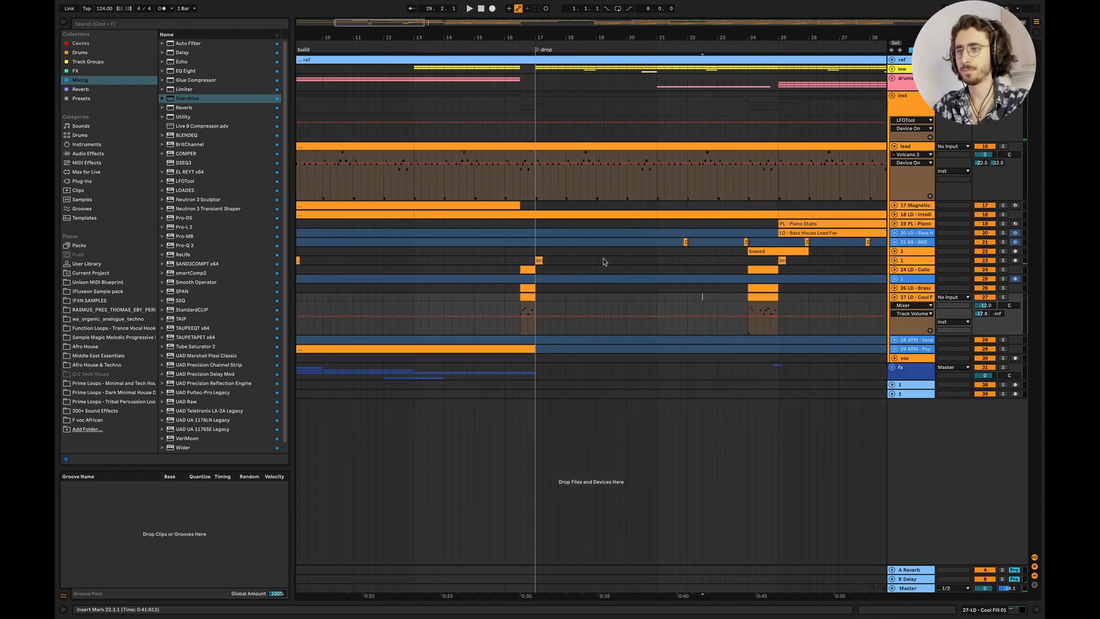
pyautogui.scroll(4, 480, 263)
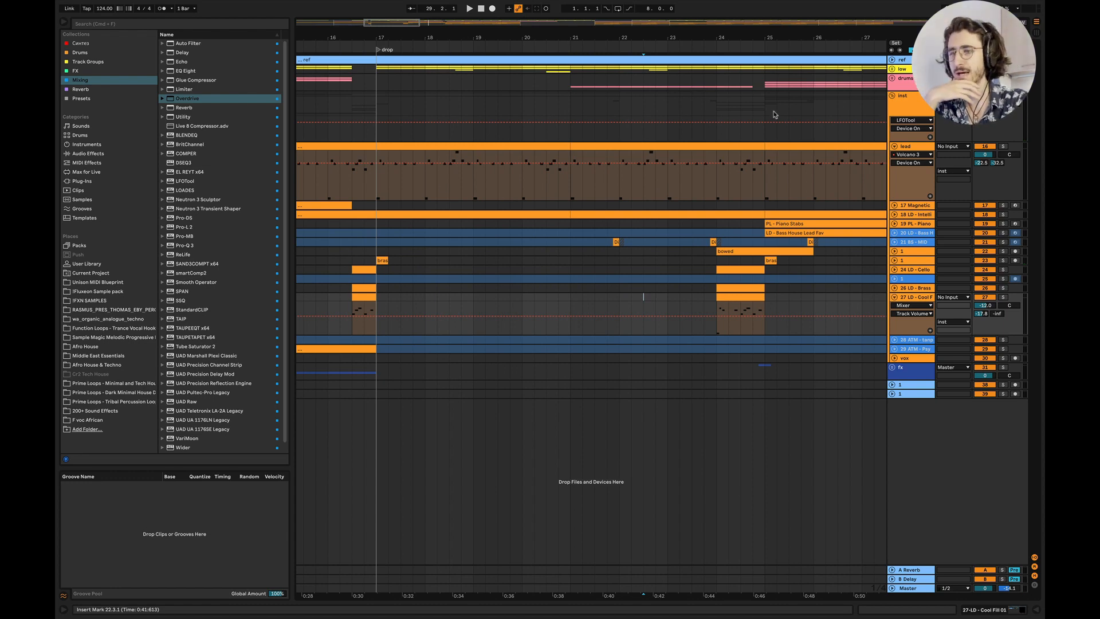
pyautogui.moveTo(421, 195); pyautogui.dragTo(473, 187)
pyautogui.press('super+shift+t')
pyautogui.moveTo(461, 142); pyautogui.dragTo(461, 202)
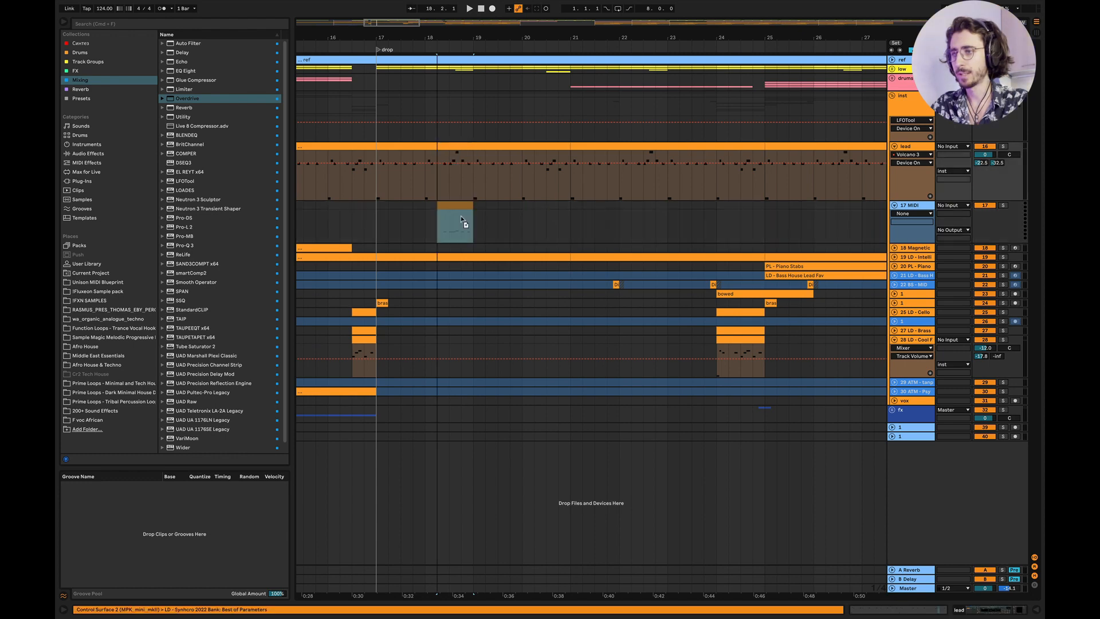
# Add a second MIDI track holding the lead phrase from 20.2.1 to 21.1.1, and duplicate both new tracks' 17.1.1 to 21.1.1 range to bar 21
pyautogui.rightClick(915, 211)
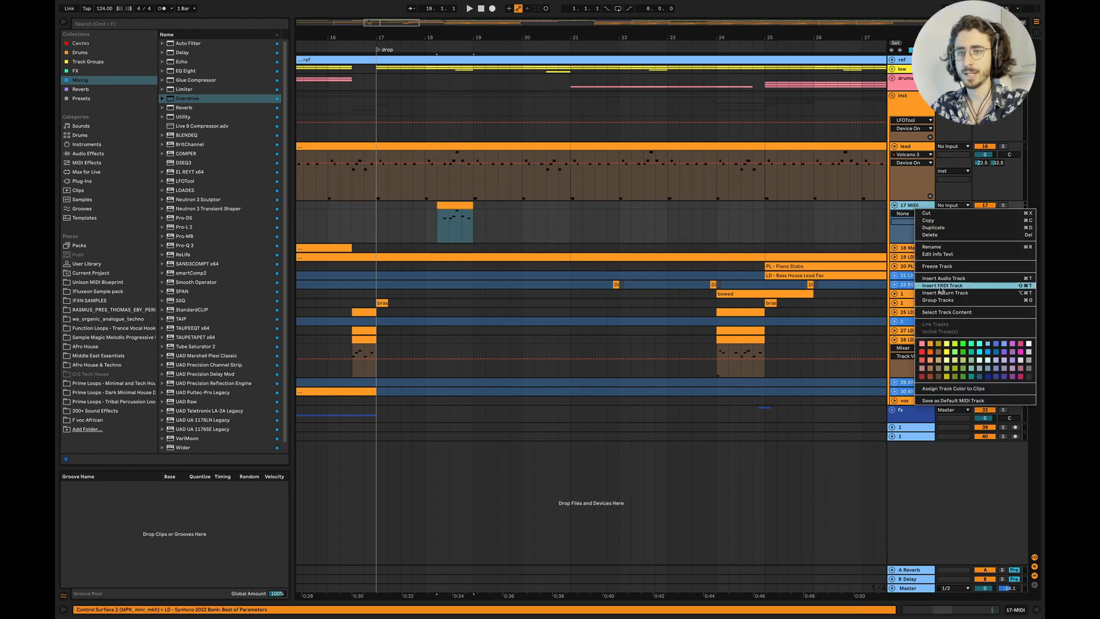
pyautogui.moveTo(537, 186); pyautogui.dragTo(378, 209)
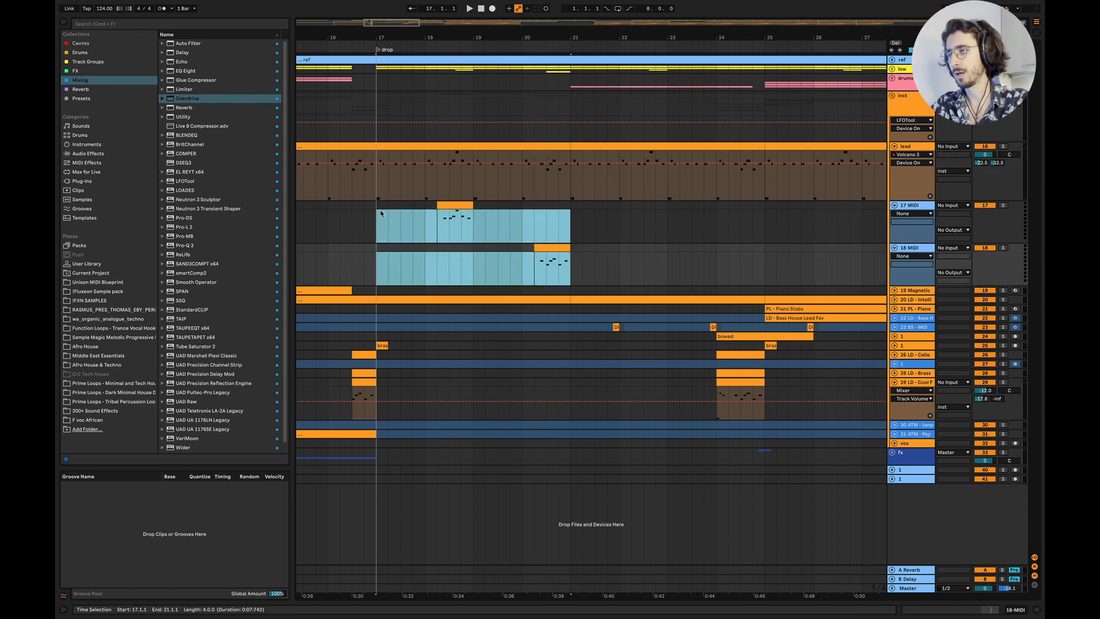
pyautogui.press('super+d')
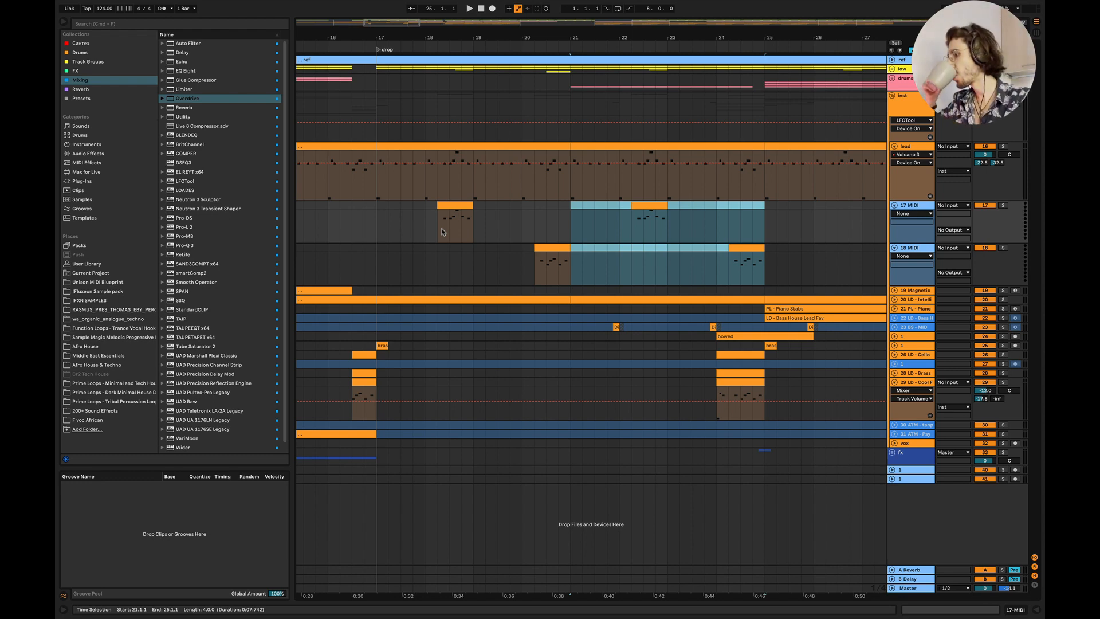
pyautogui.click(545, 241)
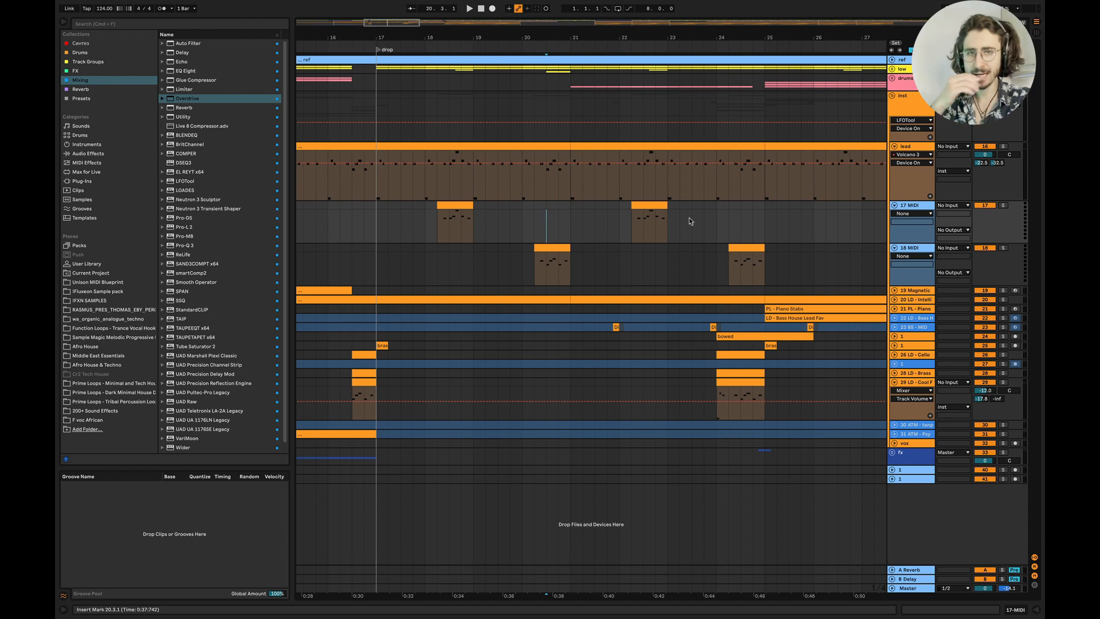
# Load the PL - Diva High Cut preset onto the first new MIDI track and close the synth window and device view
pyautogui.press('-')
pyautogui.press('-')
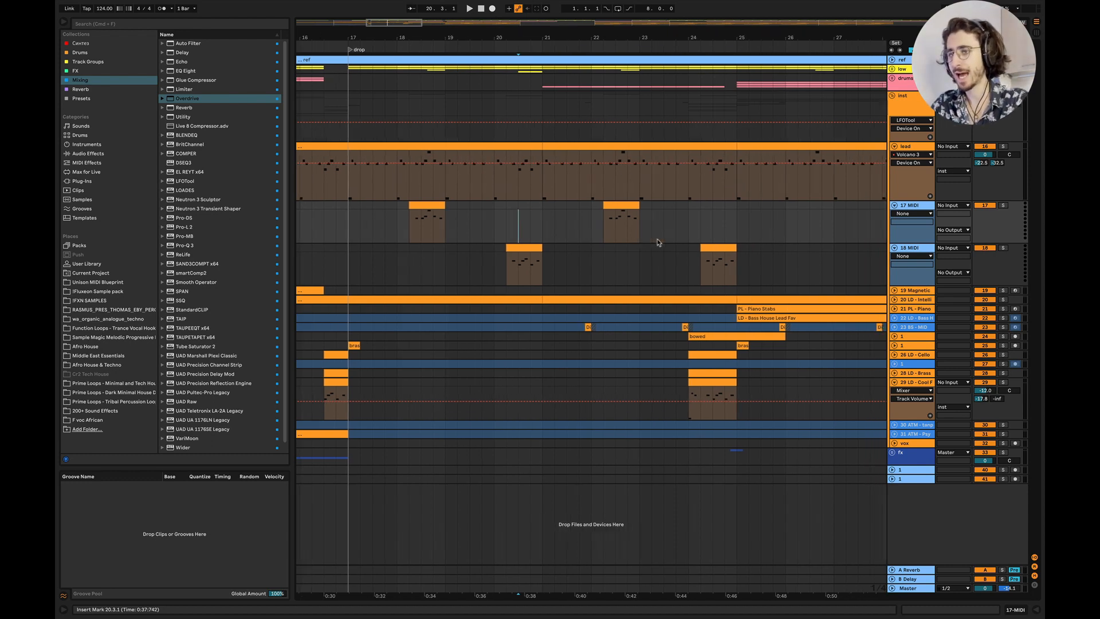
pyautogui.click(92, 100)
pyautogui.scroll(-3, 249, 172)
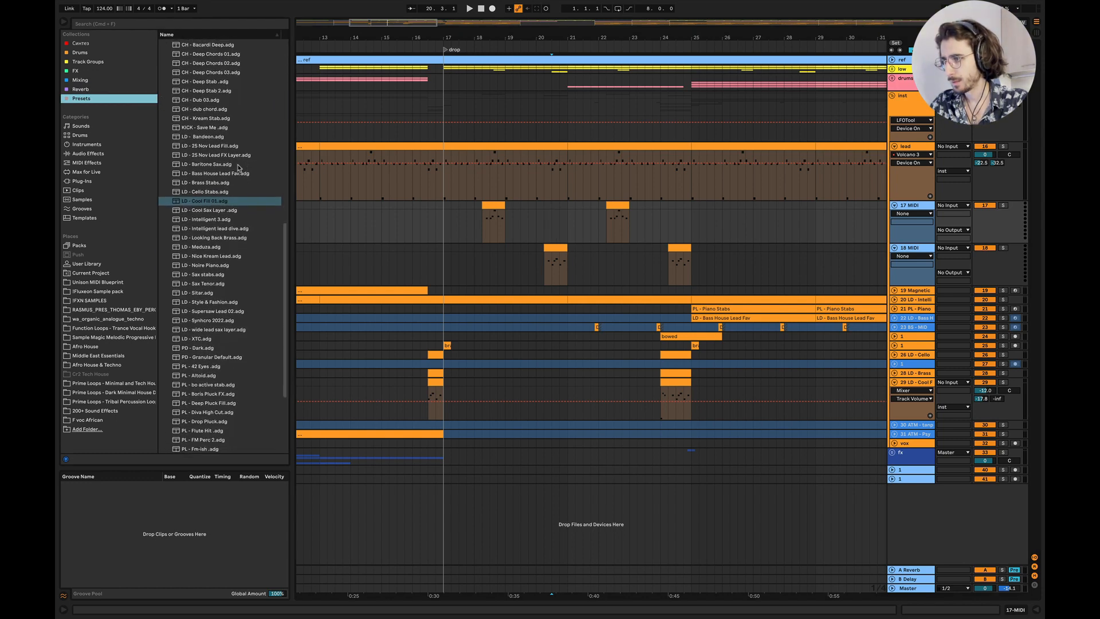
pyautogui.scroll(-1, 238, 172)
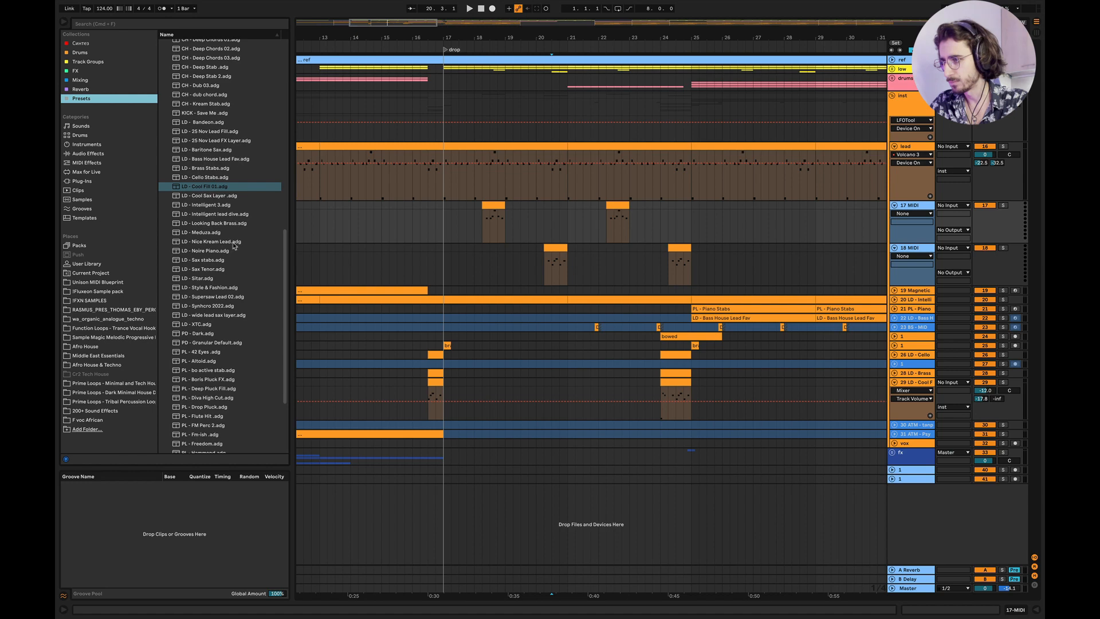
pyautogui.scroll(-3, 228, 207)
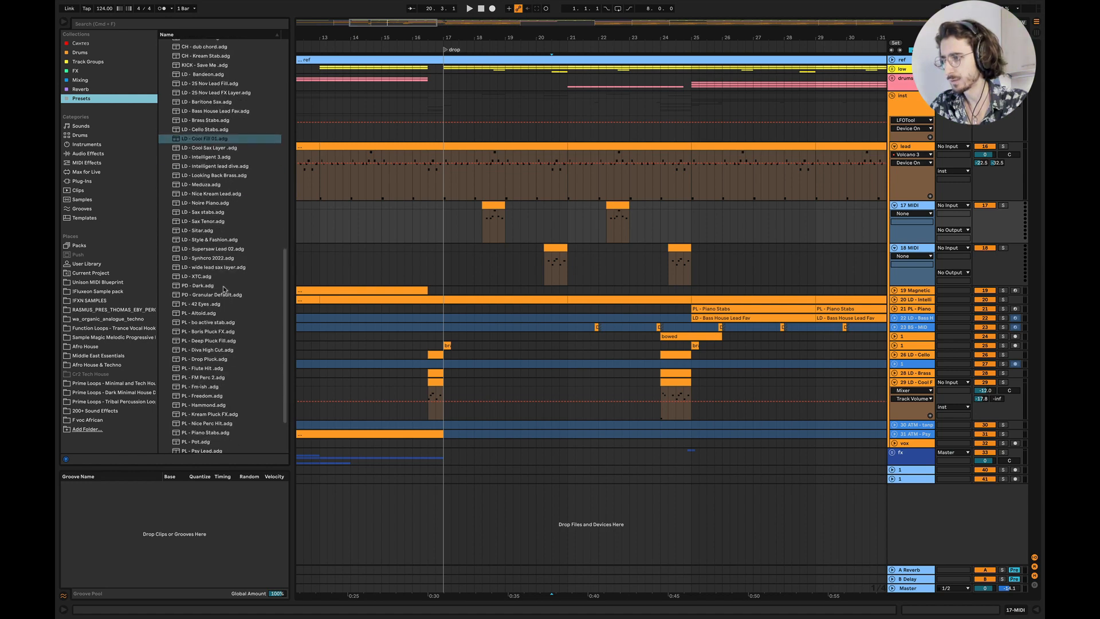
pyautogui.scroll(-1, 224, 289)
pyautogui.scroll(-2, 224, 289)
pyautogui.moveTo(213, 321); pyautogui.dragTo(668, 191)
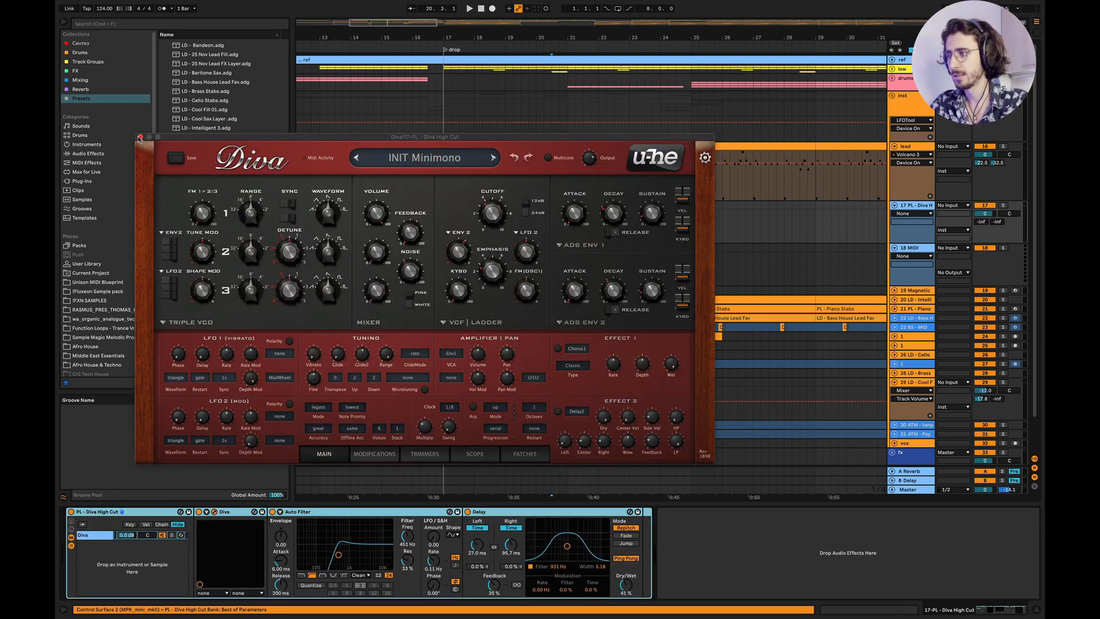
pyautogui.click(140, 138)
pyautogui.scroll(-5, 245, 290)
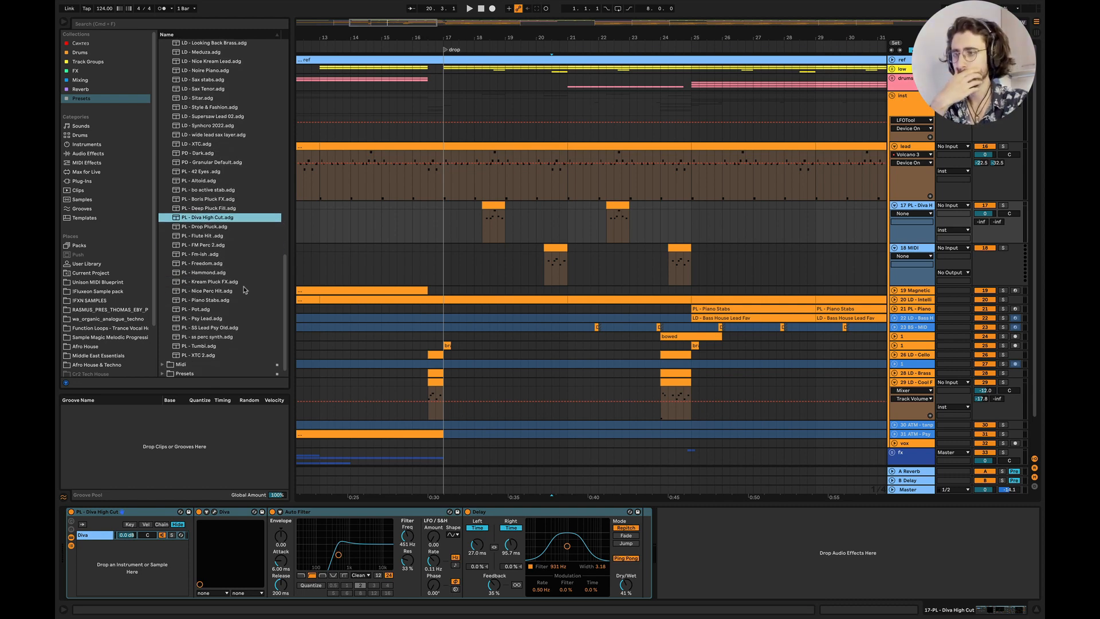
pyautogui.click(1036, 612)
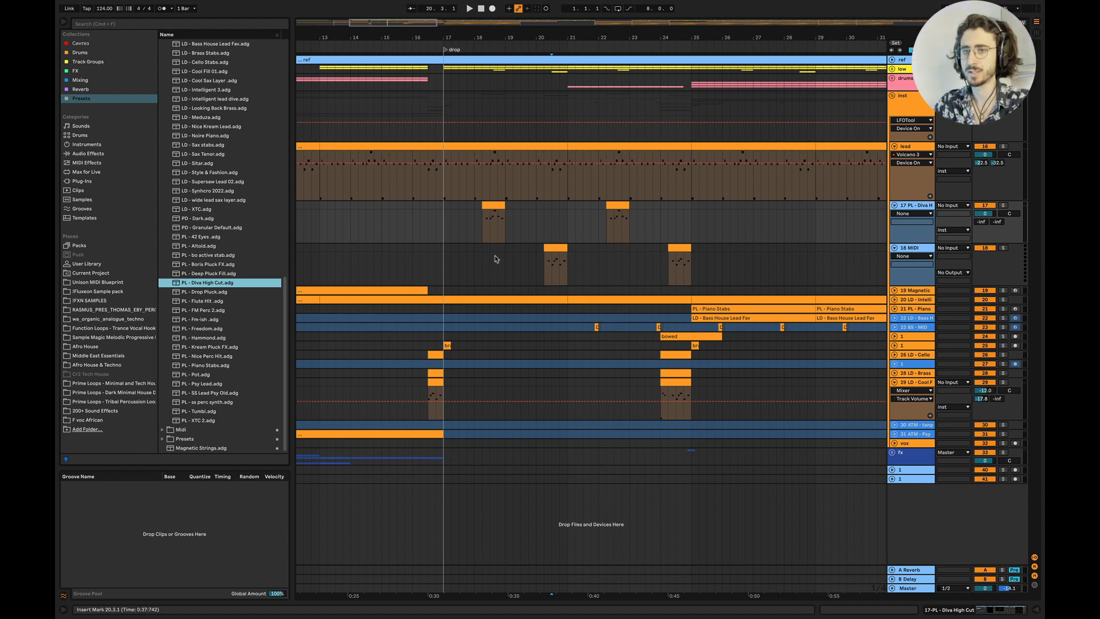
# Play the soloed lead and Diva High Cut tracks from 17.1.1, adjusting the Diva track's volume and setting its A-Reverb send to -17.8 dB
pyautogui.scroll(5, 499, 255)
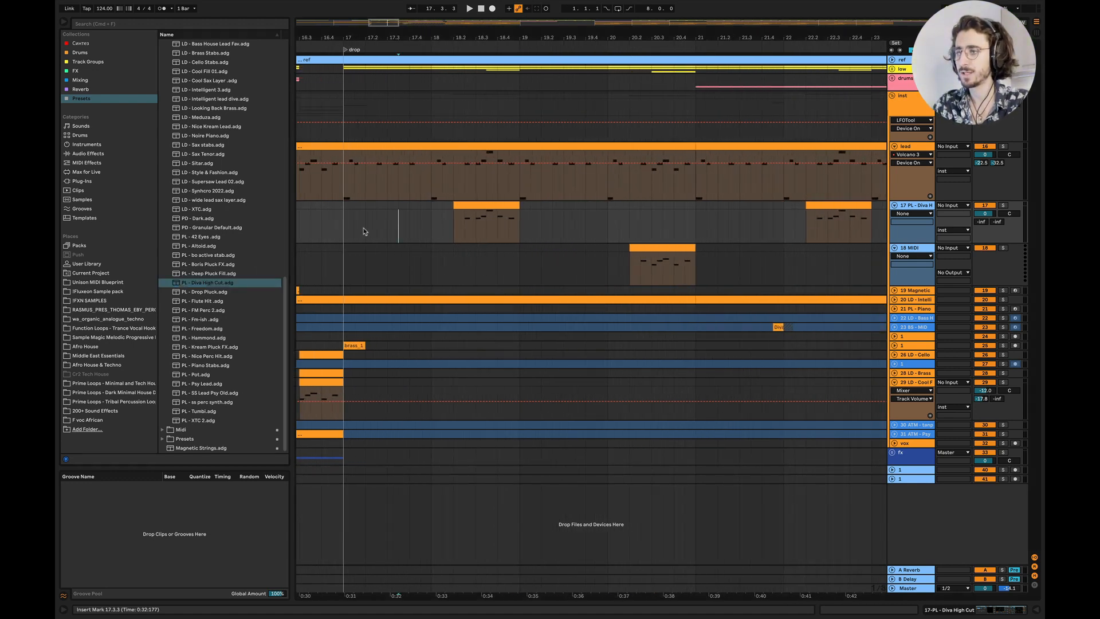
pyautogui.click(342, 228)
pyautogui.moveTo(978, 216); pyautogui.dragTo(980, 226)
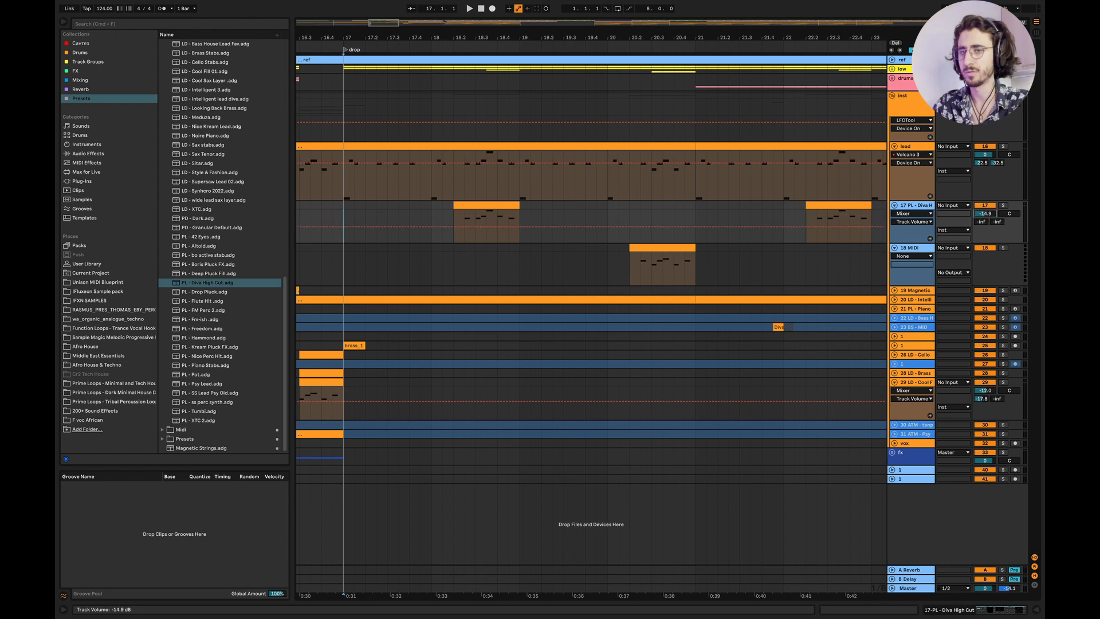
pyautogui.click(1004, 205)
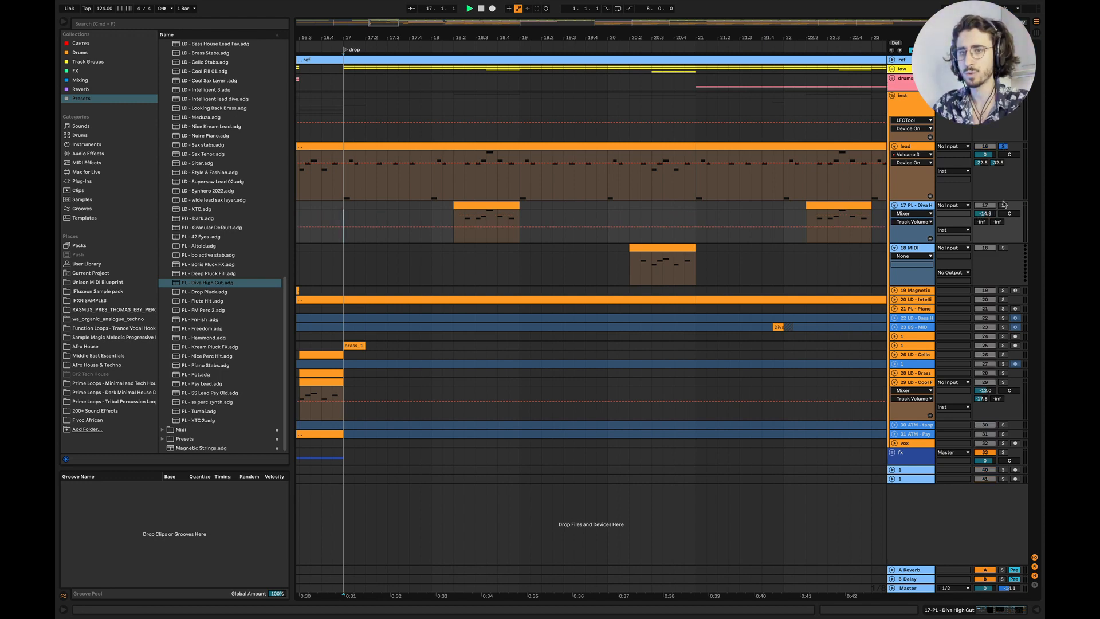
pyautogui.click(1004, 205)
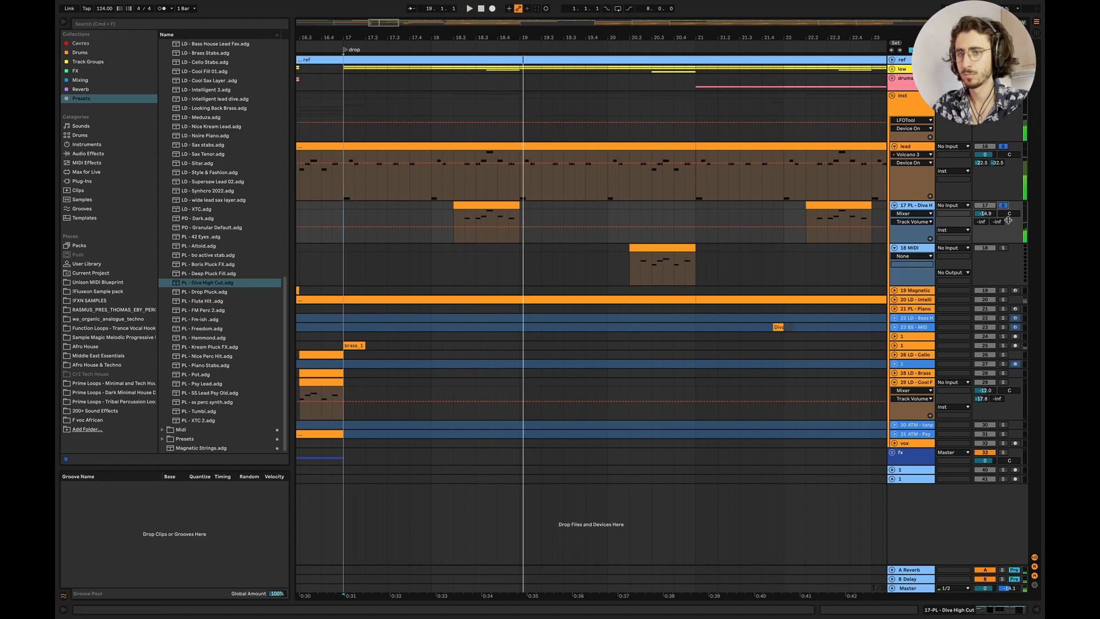
pyautogui.press('space')
pyautogui.moveTo(985, 214); pyautogui.dragTo(981, 212)
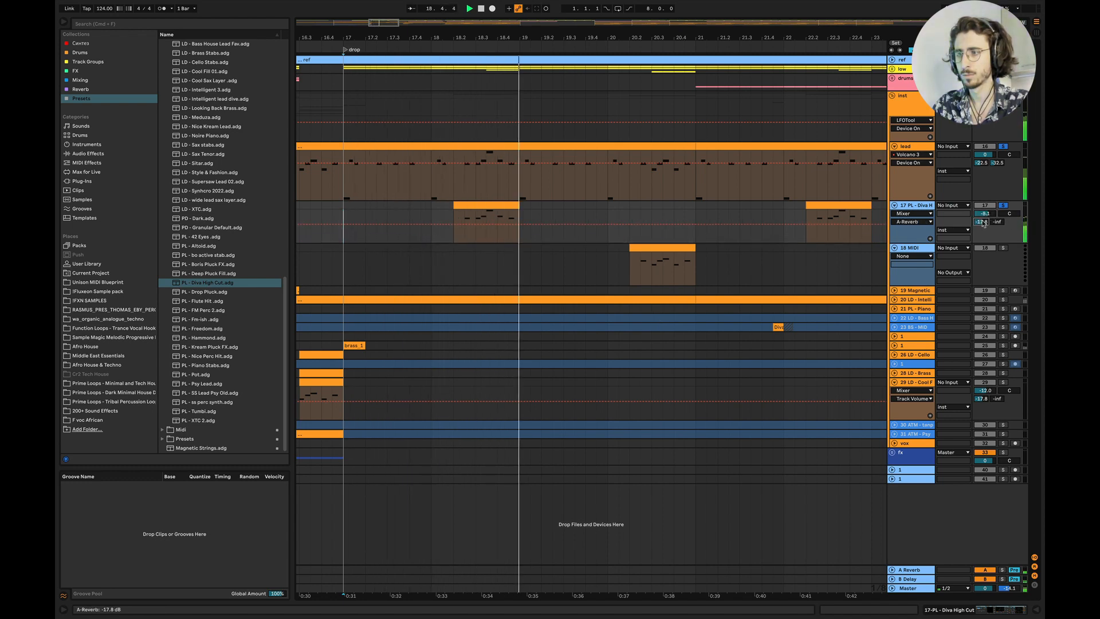
# Replay the Diva High Cut phrase from 17.4.3 and set its Delay to 41% feedback with the filter at 1.00 kHz
pyautogui.scroll(-4, 668, 216)
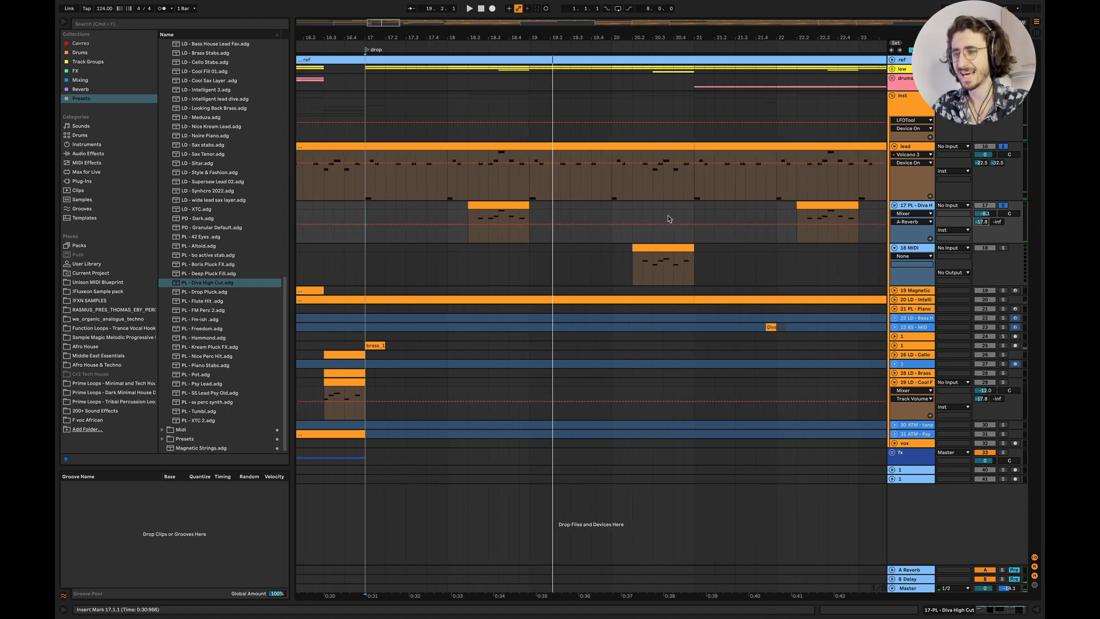
pyautogui.click(510, 213)
pyautogui.press('space')
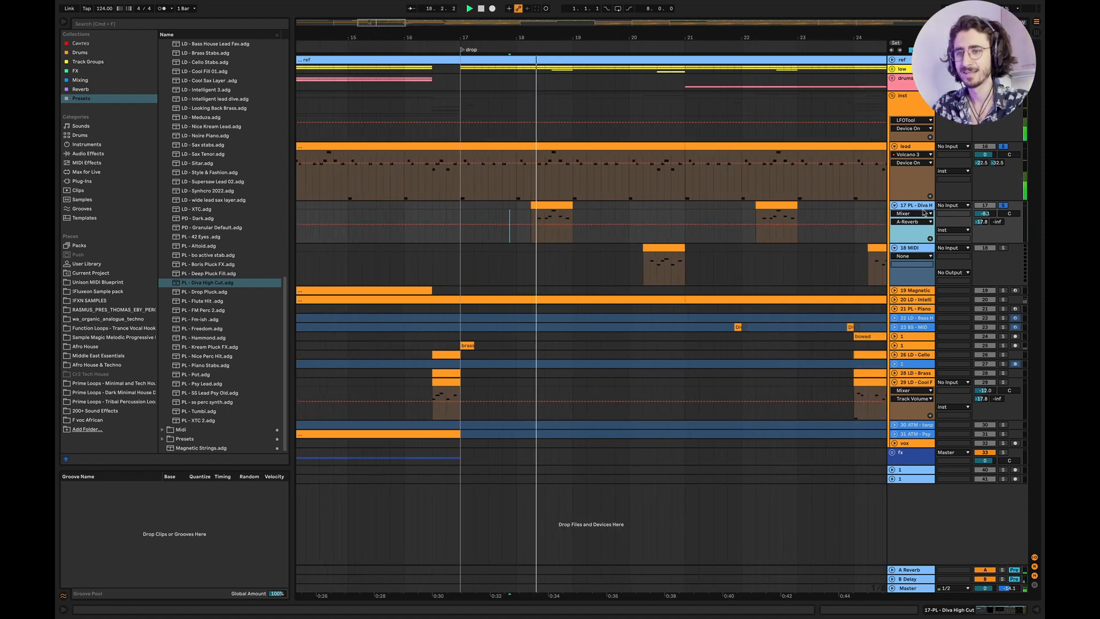
pyautogui.doubleClick(918, 206)
pyautogui.press('space')
pyautogui.press('space')
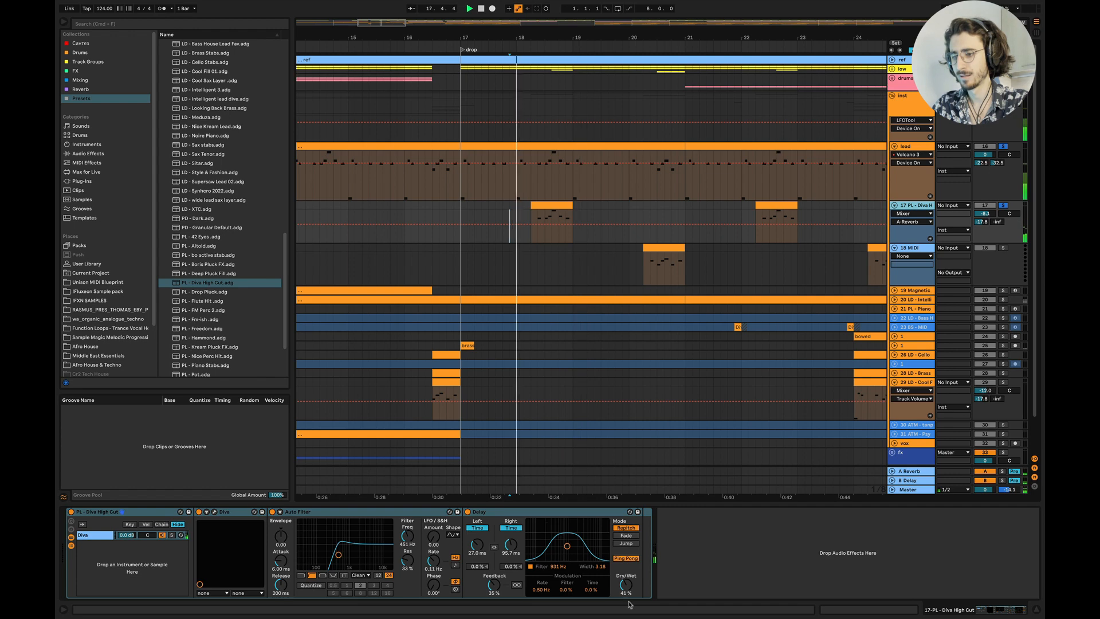
pyautogui.moveTo(494, 585); pyautogui.dragTo(493, 578)
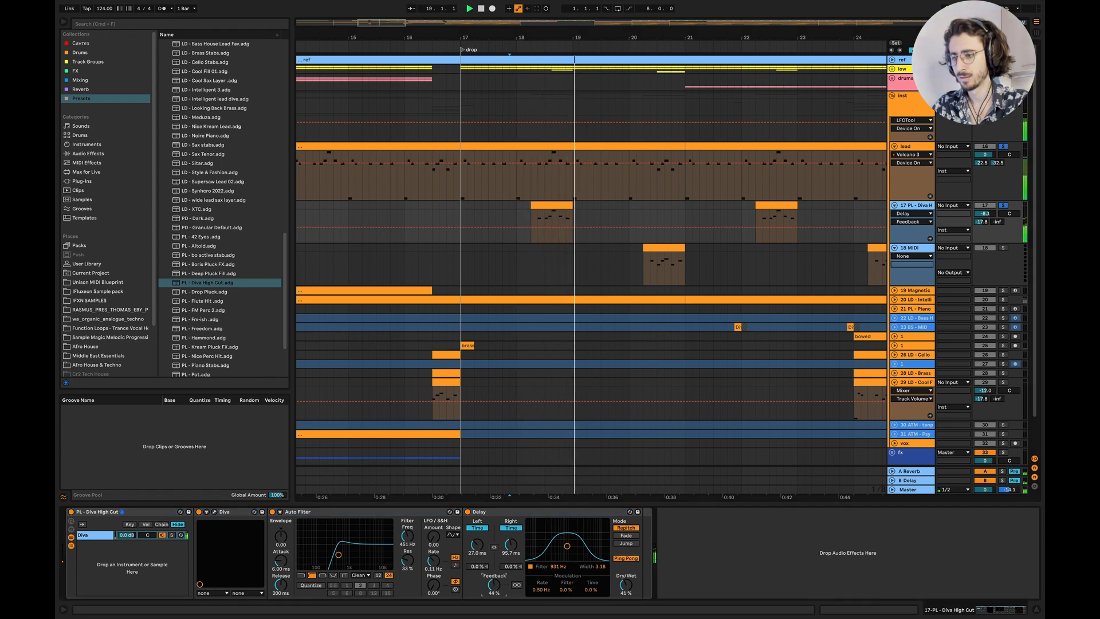
pyautogui.press('space')
pyautogui.press('space')
pyautogui.moveTo(569, 549); pyautogui.dragTo(570, 548)
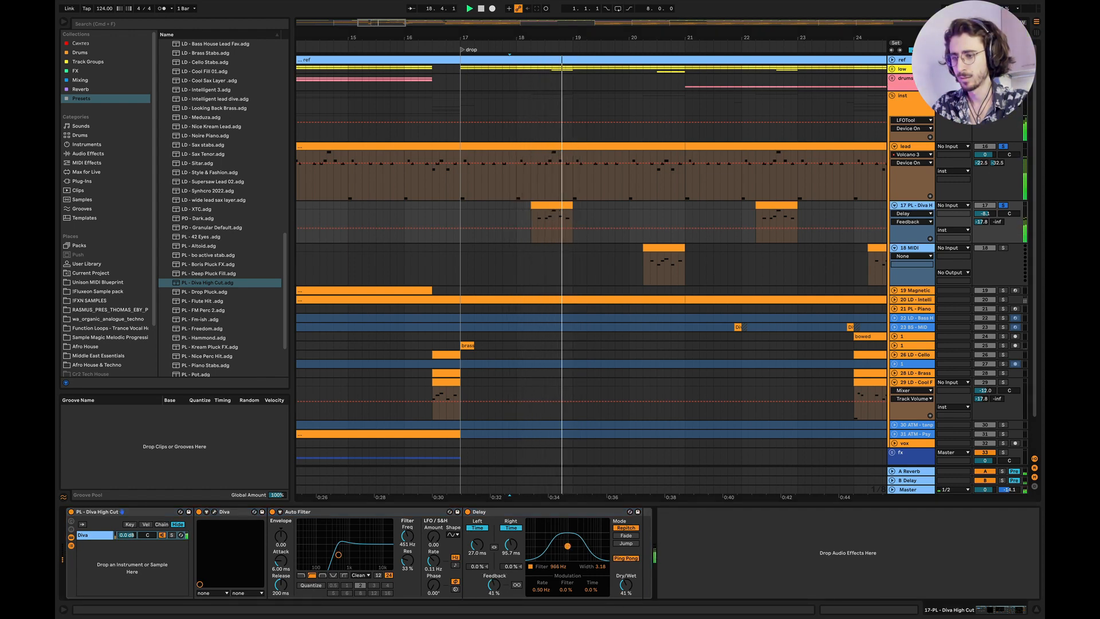
pyautogui.press('space')
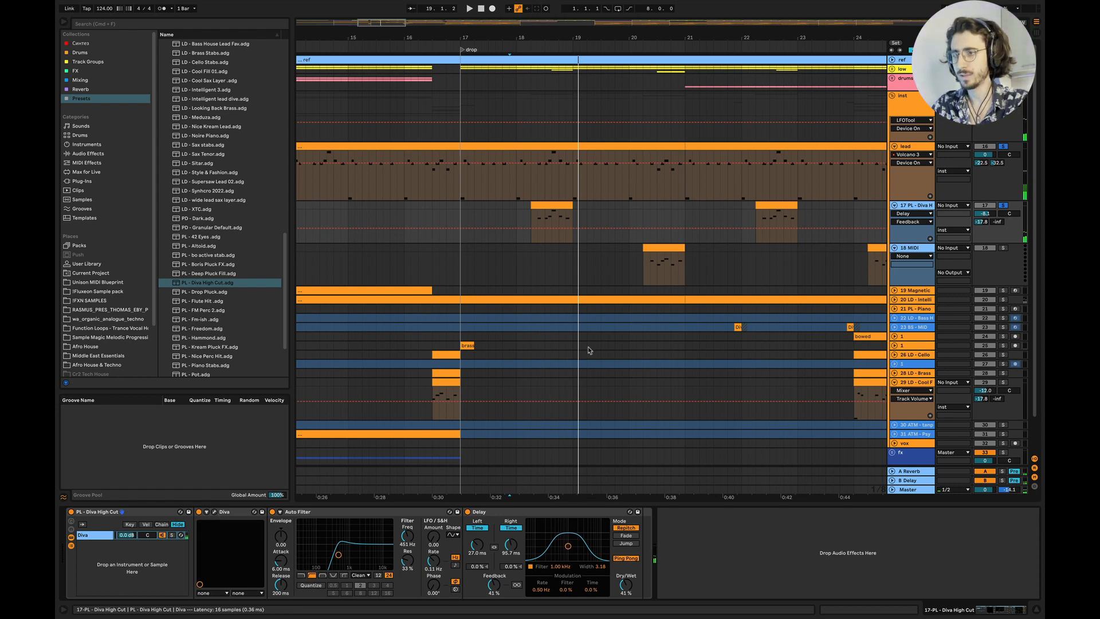
# Set Diva's VCF1 cutoff frequency to 79.00 while replaying the phrase, and close the synth window
pyautogui.moveTo(496, 224); pyautogui.dragTo(501, 210)
pyautogui.press('space')
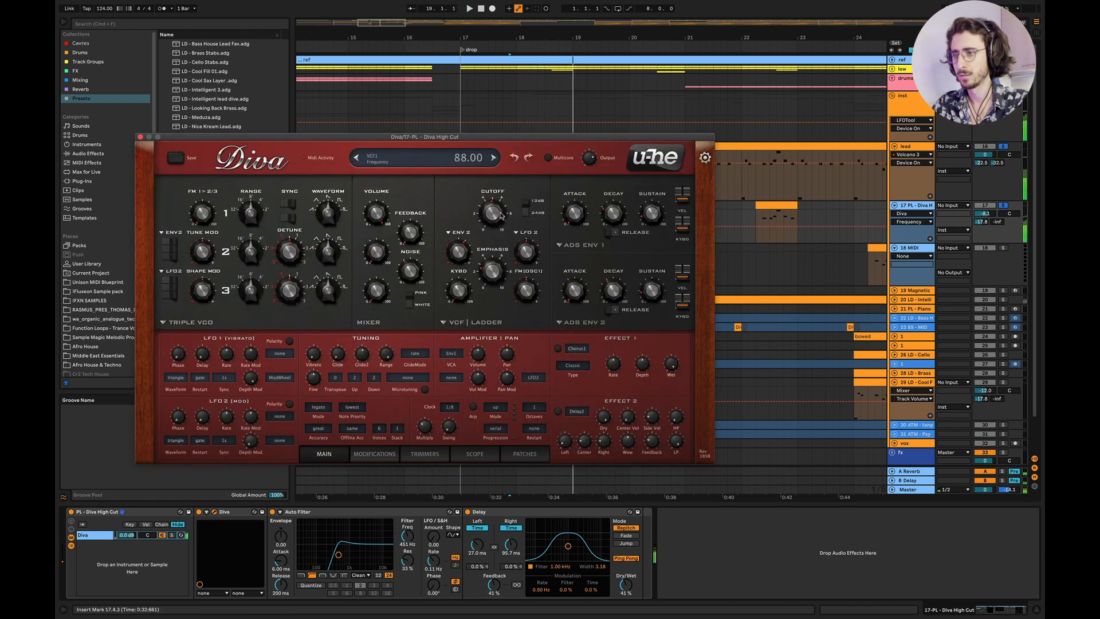
pyautogui.press('space')
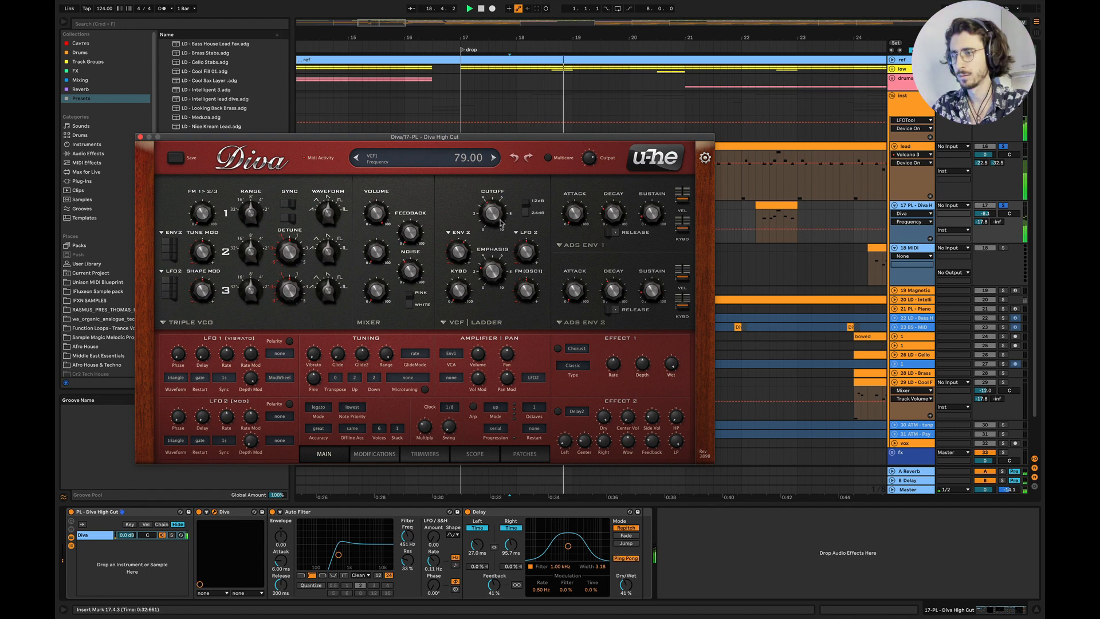
pyautogui.press('space')
pyautogui.press('space')
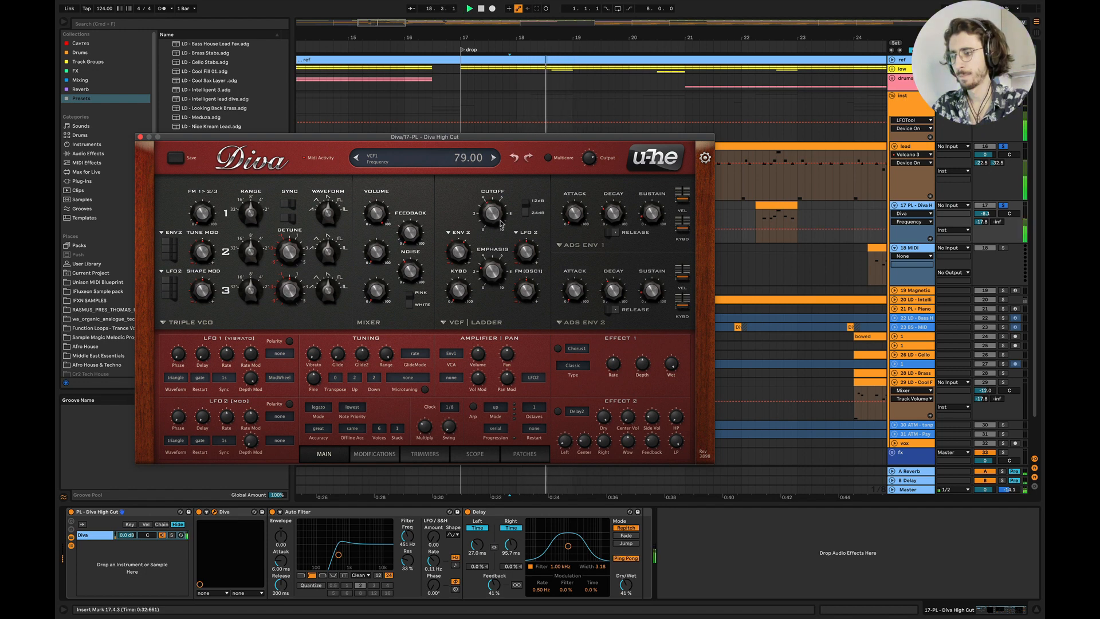
pyautogui.press('space')
pyautogui.click(140, 137)
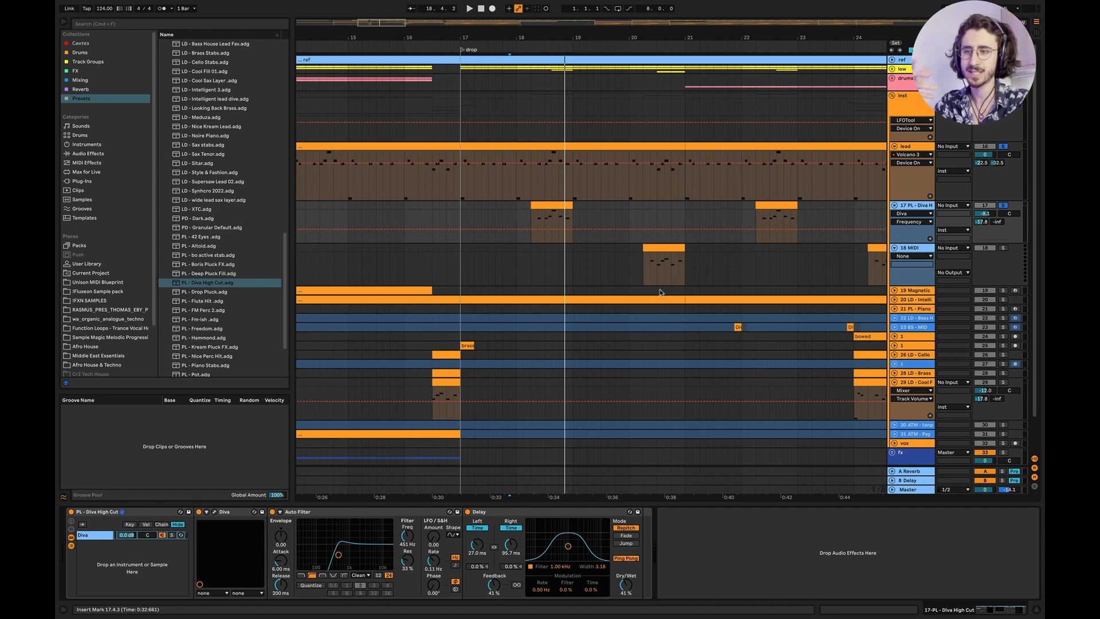
# Load the PL - Altoid preset onto the second new MIDI track and play its phrase before bar 21 soloed
pyautogui.click(909, 249)
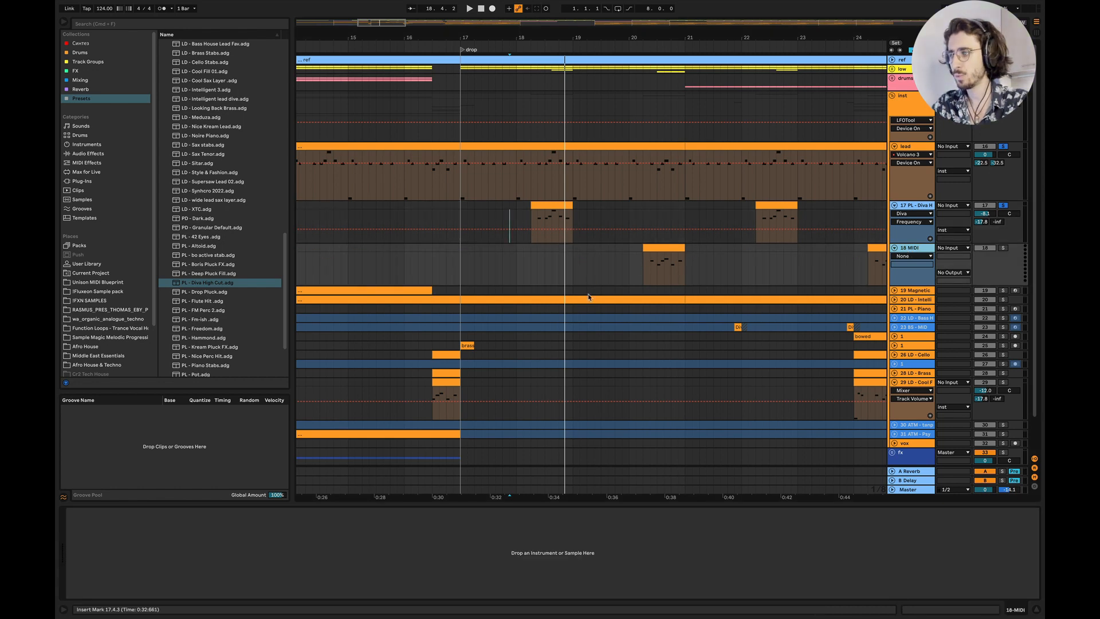
pyautogui.moveTo(220, 245); pyautogui.dragTo(916, 249)
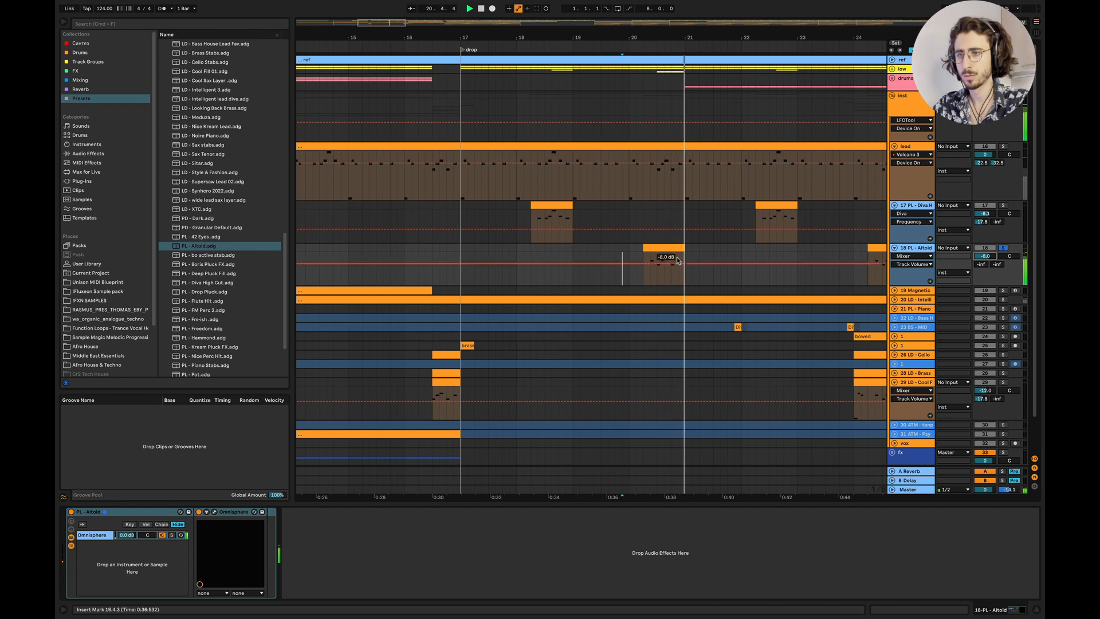
pyautogui.press('space')
# Transpose all notes in the Altoid clip at 20.2.1 up two octaves and back down one, auditioning the phrase with the clip editor closed
pyautogui.doubleClick(667, 246)
pyautogui.press('super+a')
pyautogui.hotkey('shift', 'Up')
pyautogui.hotkey('shift', 'Up')
pyautogui.press('space')
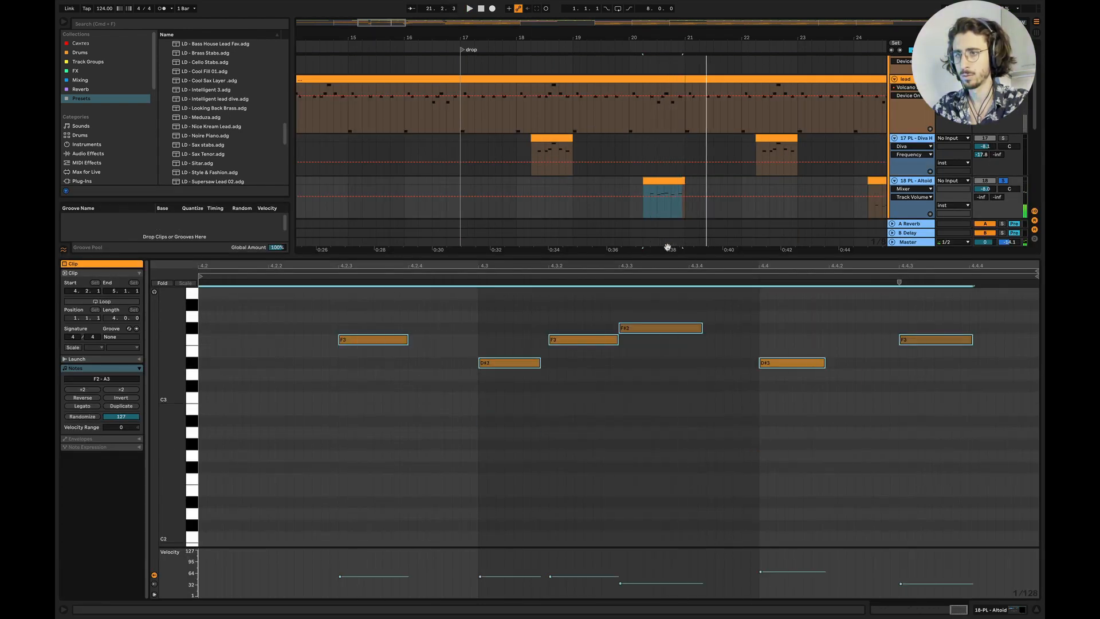
pyautogui.hotkey('shift', 'Down')
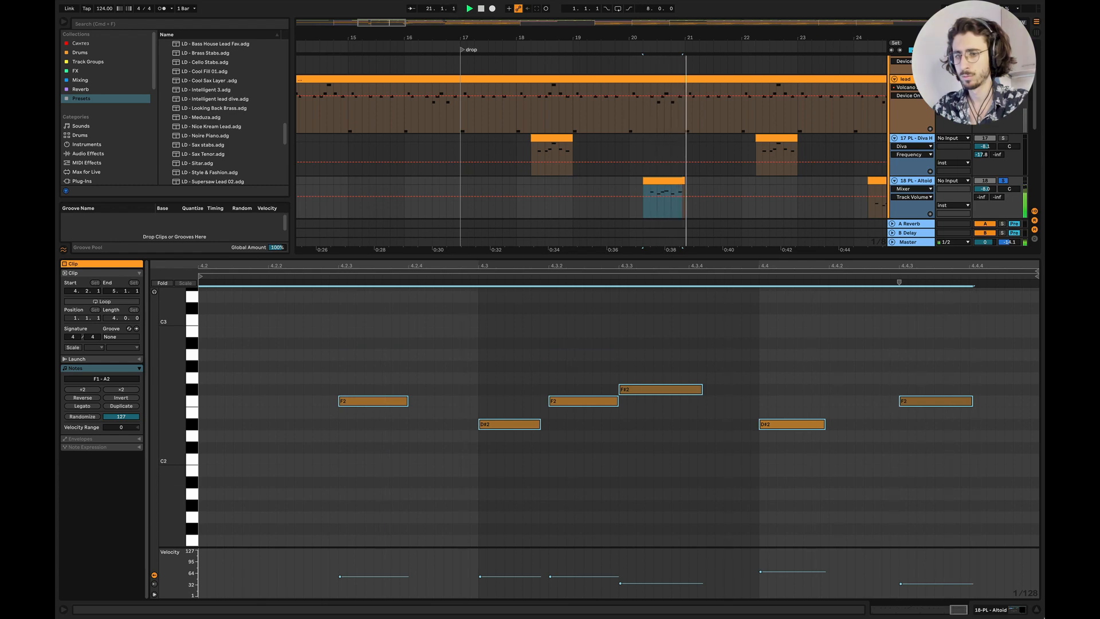
pyautogui.click(1036, 609)
pyautogui.click(580, 279)
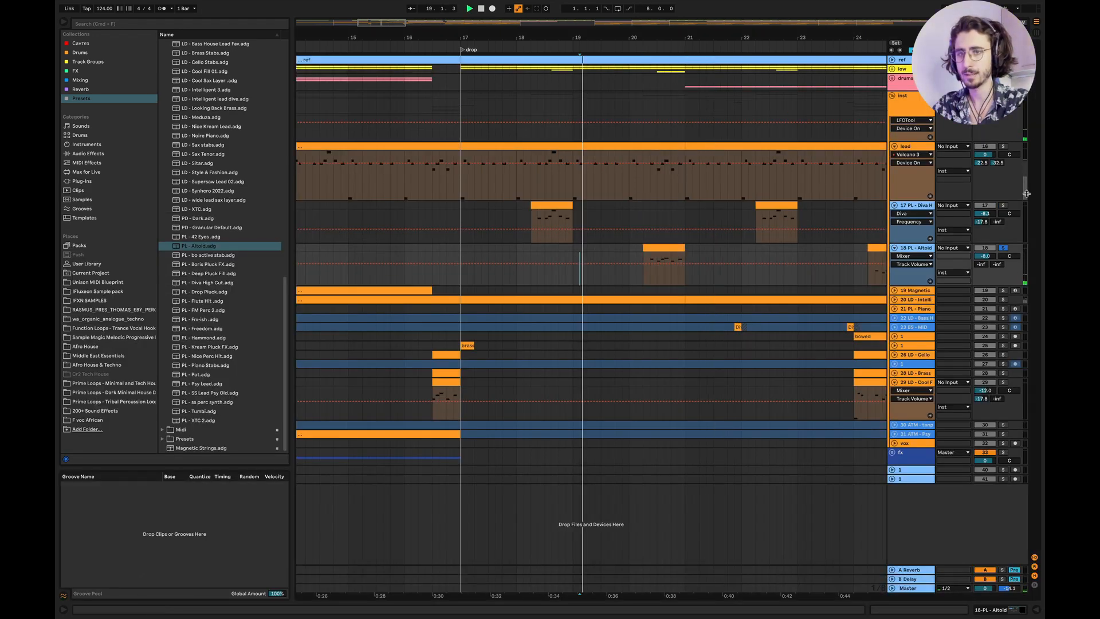
# Solo the lead track together with Altoid and play the phrase before bar 21
pyautogui.press('space')
pyautogui.click(1003, 147)
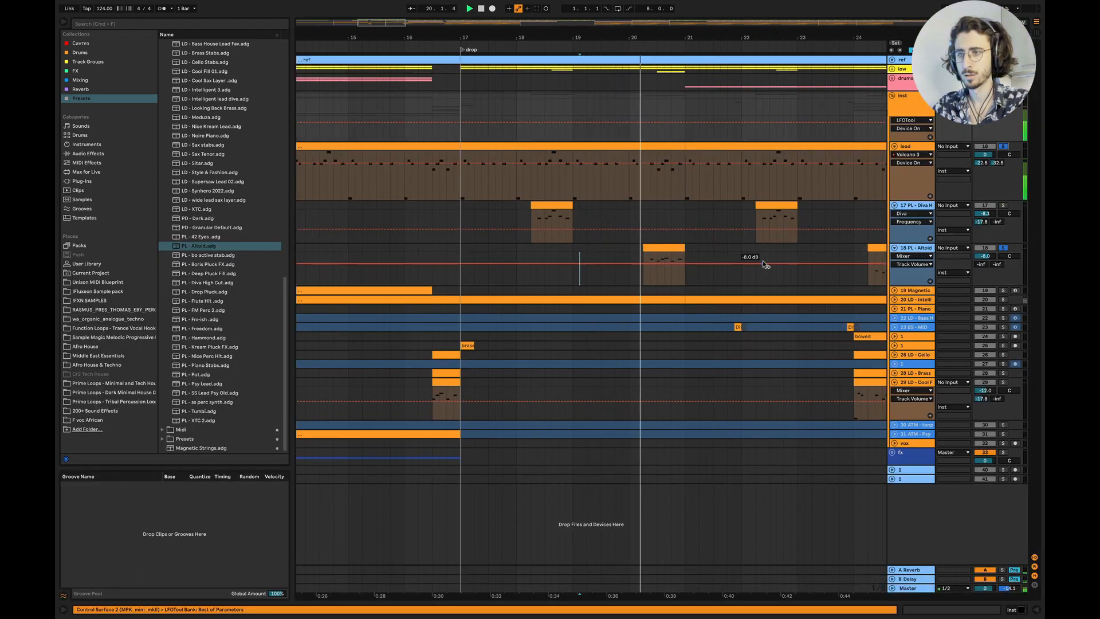
pyautogui.press('space')
# Add EQ Eight to the Altoid track with a low cut at about 166 Hz and a -6.23 dB reduction at 300 Hz
pyautogui.doubleClick(915, 248)
pyautogui.click(81, 80)
pyautogui.moveTo(186, 71); pyautogui.dragTo(320, 484)
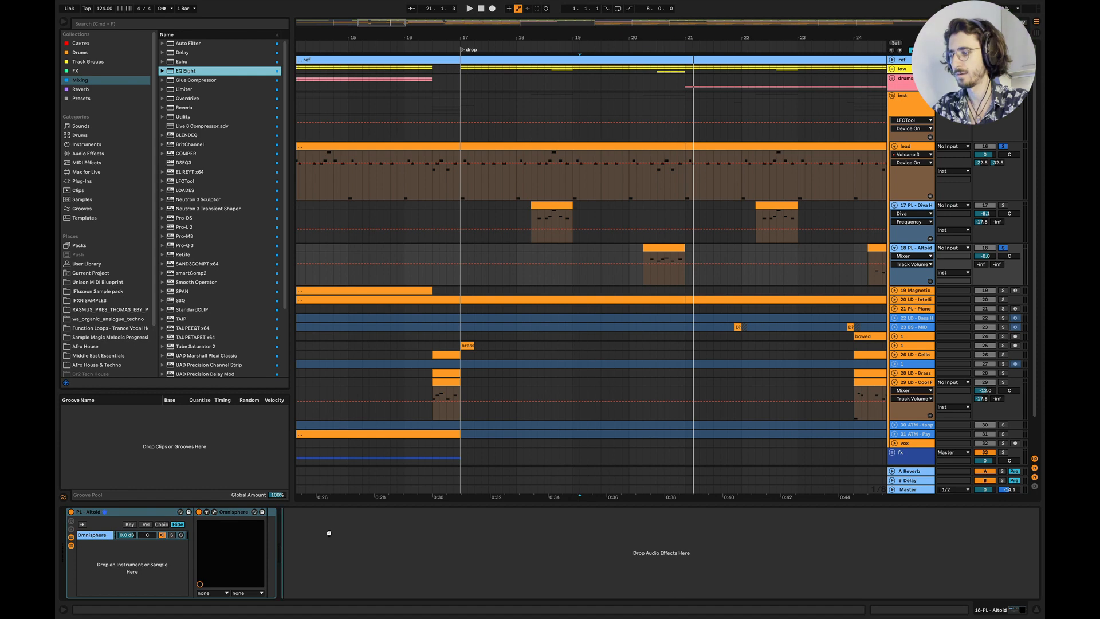
pyautogui.moveTo(329, 533); pyautogui.dragTo(321, 520)
pyautogui.press('space')
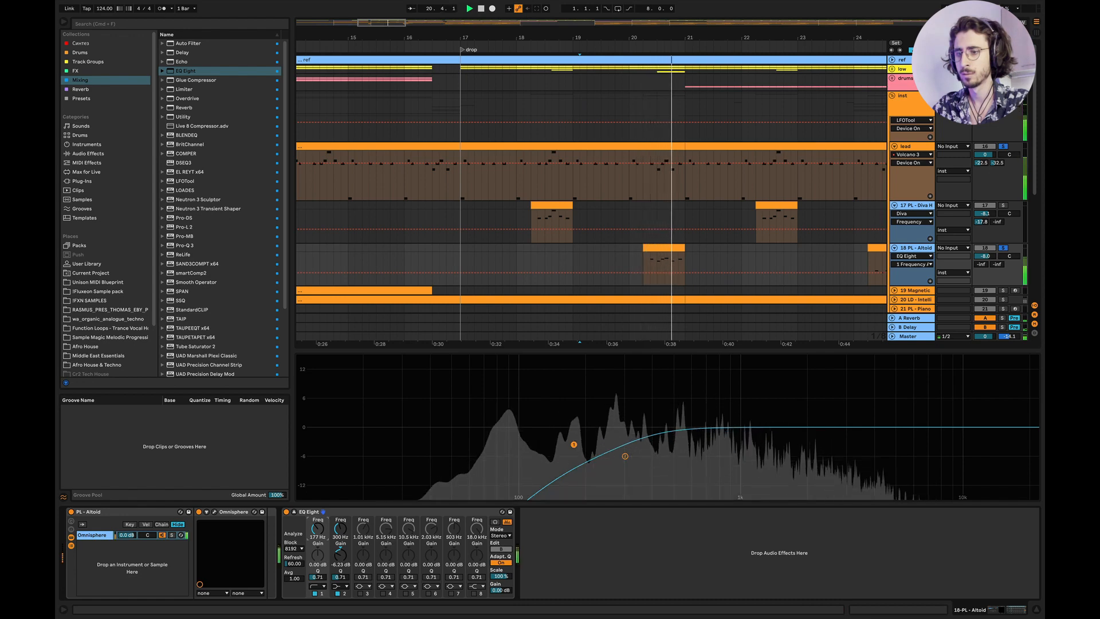
pyautogui.moveTo(318, 528); pyautogui.dragTo(318, 530)
pyautogui.press('space')
pyautogui.press('space')
# Set the Altoid track's sends to -18.0 dB for A-Reverb and -27.5 dB for B-Delay while replaying, and hide the device view
pyautogui.moveTo(980, 264)
pyautogui.mouseDown()
pyautogui.moveTo(981, 241)
pyautogui.moveTo(983, 262)
pyautogui.mouseUp()
pyautogui.press('space')
pyautogui.press('space')
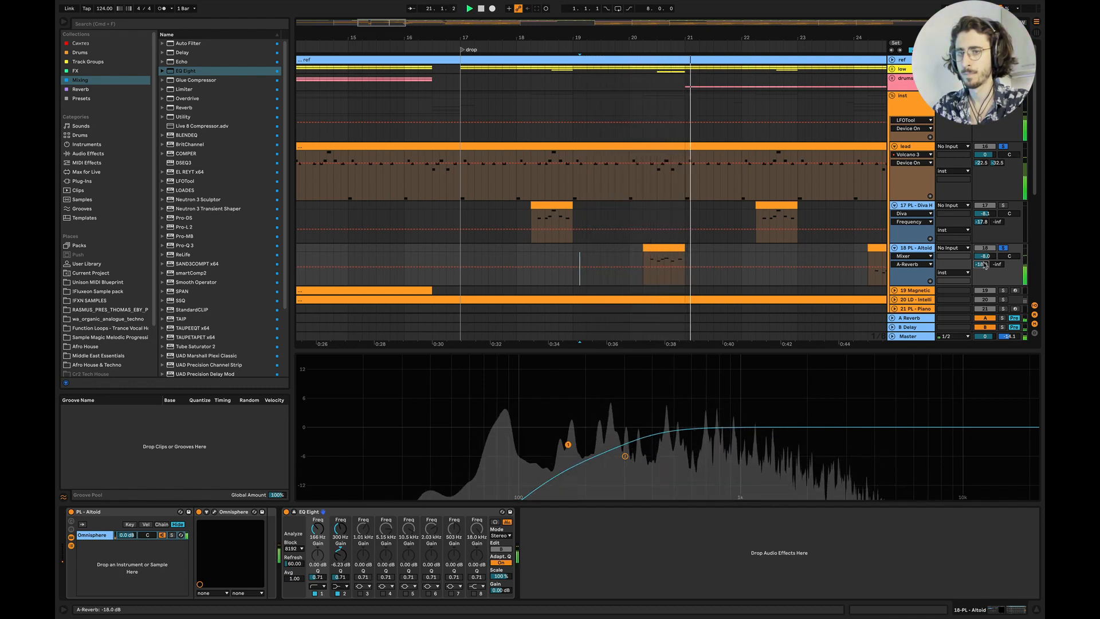
pyautogui.press('space')
pyautogui.press('space')
pyautogui.moveTo(997, 265)
pyautogui.mouseDown()
pyautogui.moveTo(997, 255)
pyautogui.moveTo(997, 266)
pyautogui.mouseUp()
pyautogui.press('space')
pyautogui.click(1035, 610)
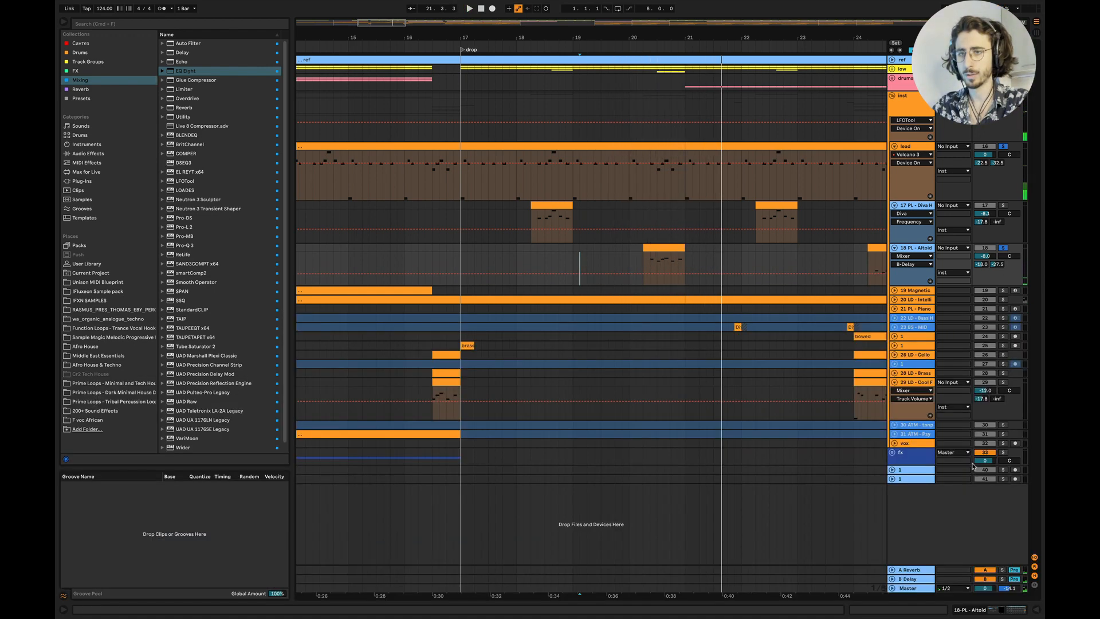
# Freeze the PL - Altoid track
pyautogui.hscroll(5, 905, 221)
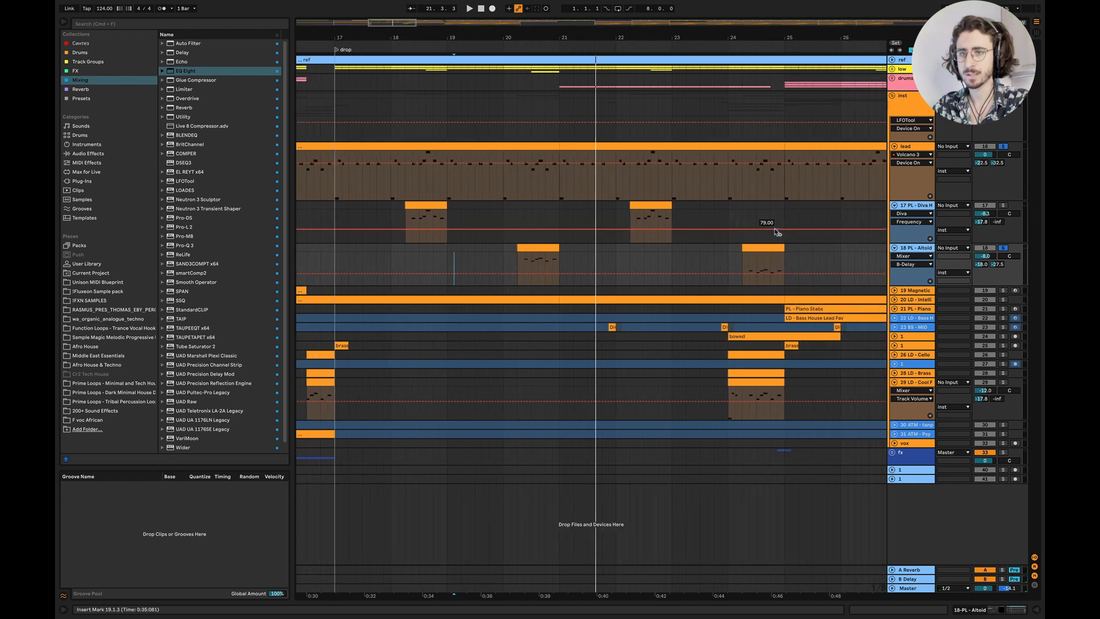
pyautogui.rightClick(915, 252)
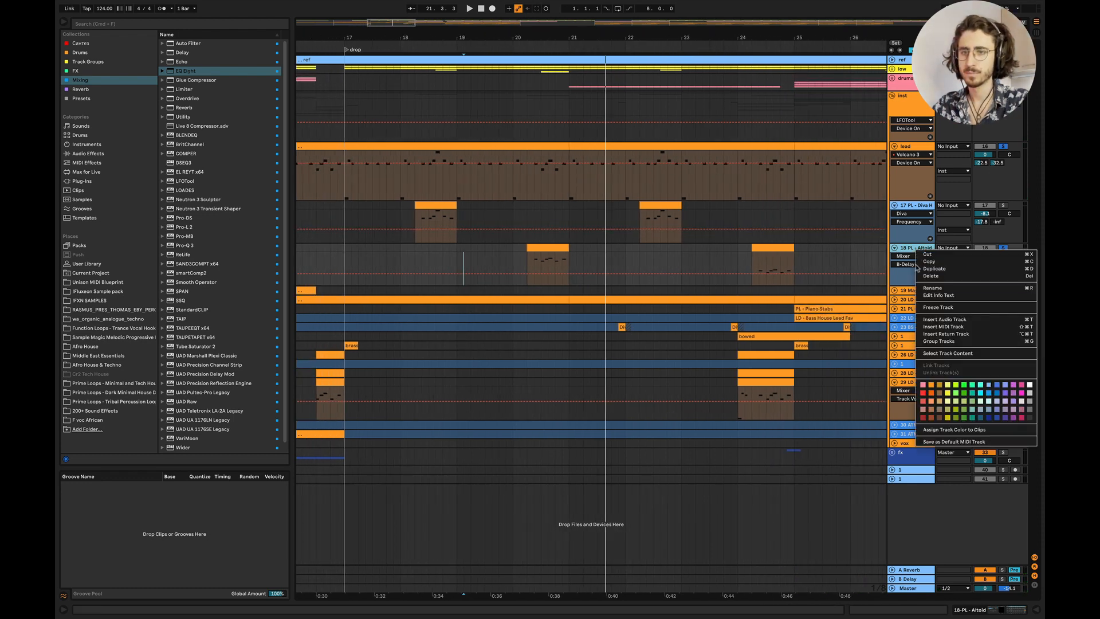
pyautogui.click(937, 310)
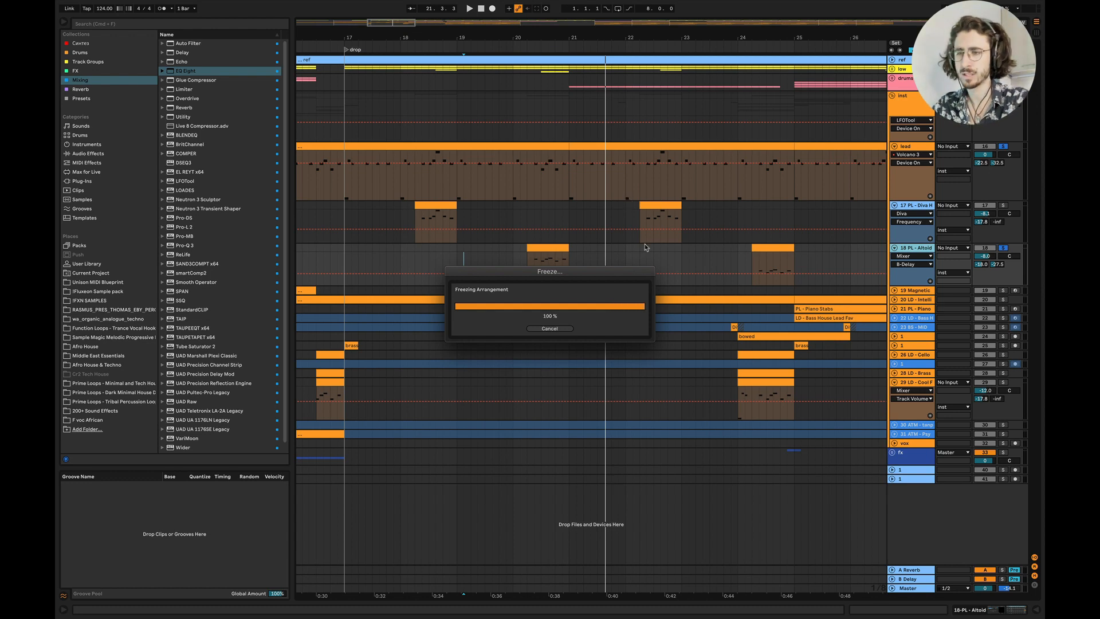
# Delete the two freeze tails on the Altoid track that start at 21.1.1 and 25.1.1
pyautogui.scroll(-10, 601, 222)
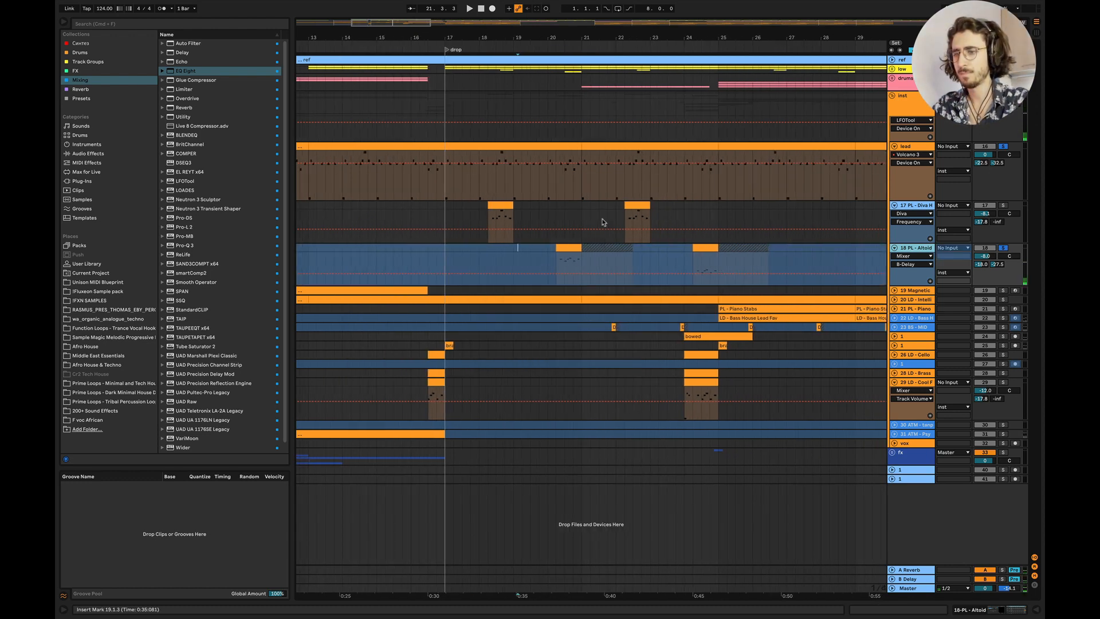
pyautogui.hscroll(-3, 597, 229)
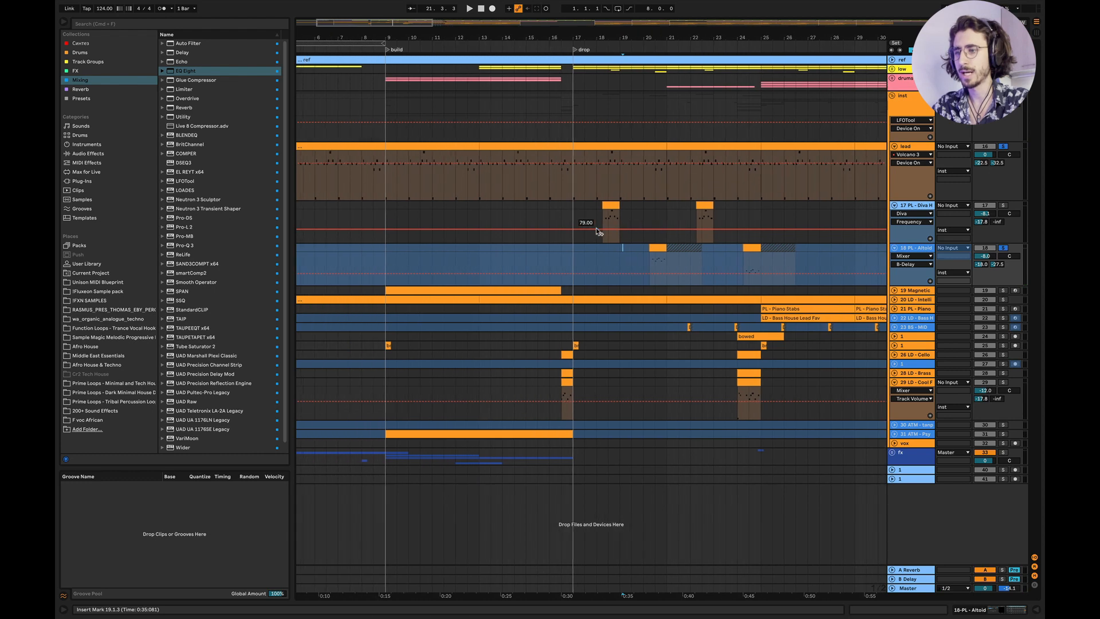
pyautogui.hscroll(4, 596, 229)
pyautogui.click(434, 255)
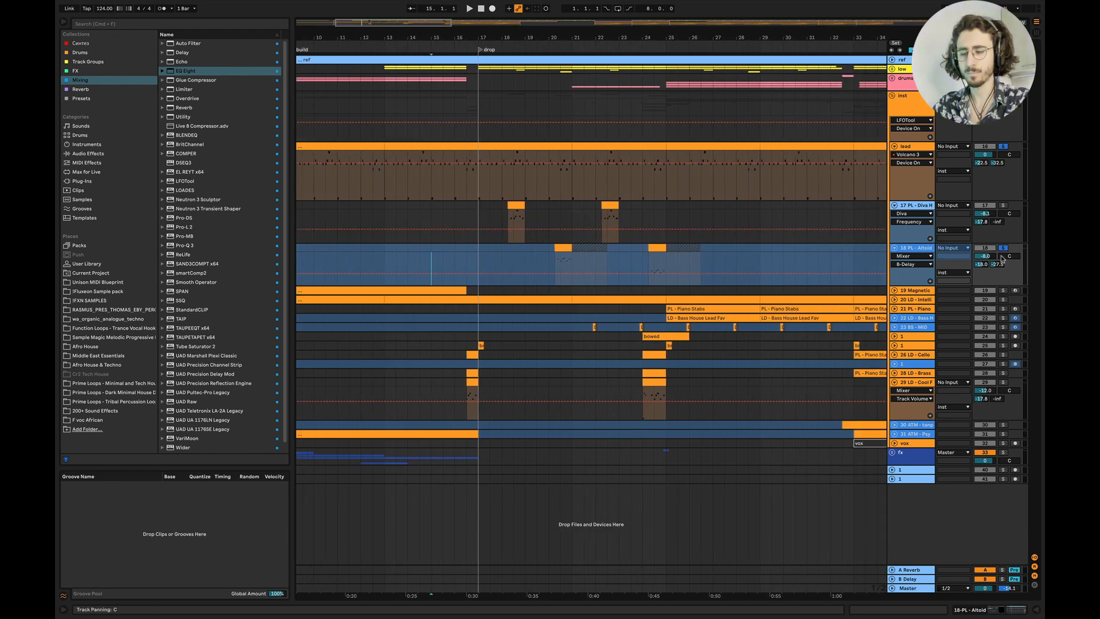
pyautogui.scroll(4, 574, 245)
pyautogui.click(611, 247)
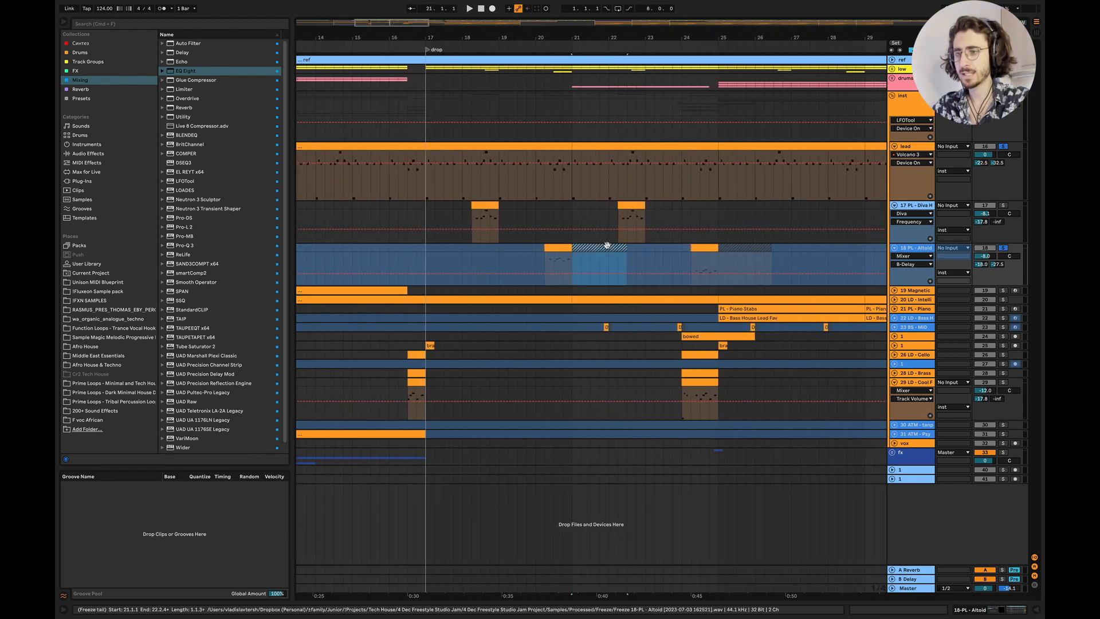
pyautogui.click(729, 245)
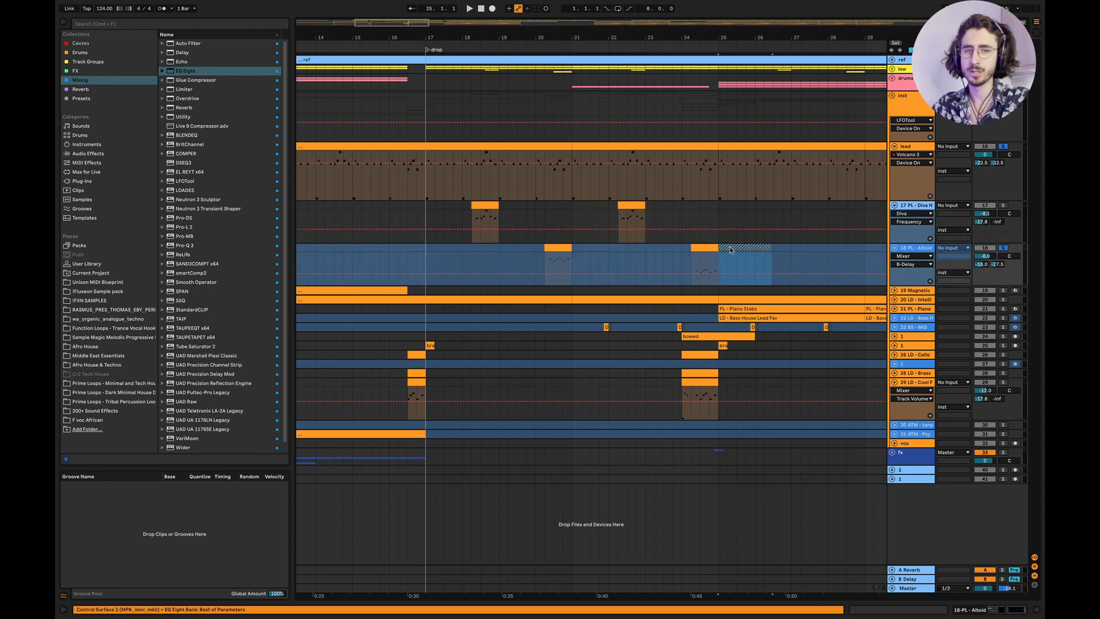
pyautogui.click(727, 265)
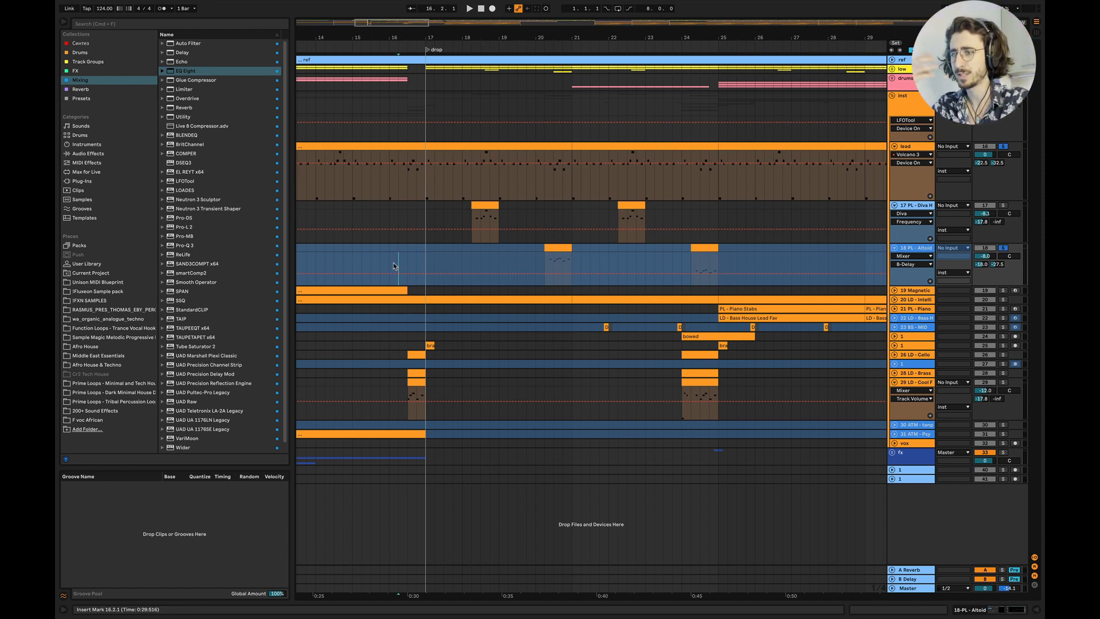
# Unsolo the lead and Altoid tracks and play the drop from 16.2.1 through bar 25 in the full mix
pyautogui.hscroll(-2, 427, 258)
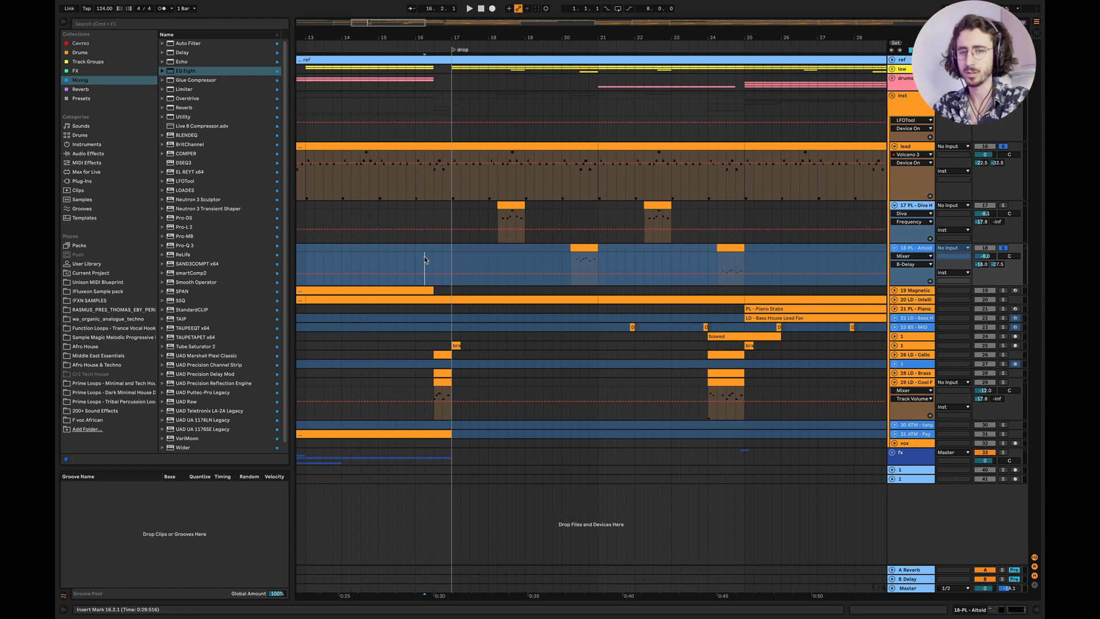
pyautogui.click(1004, 147)
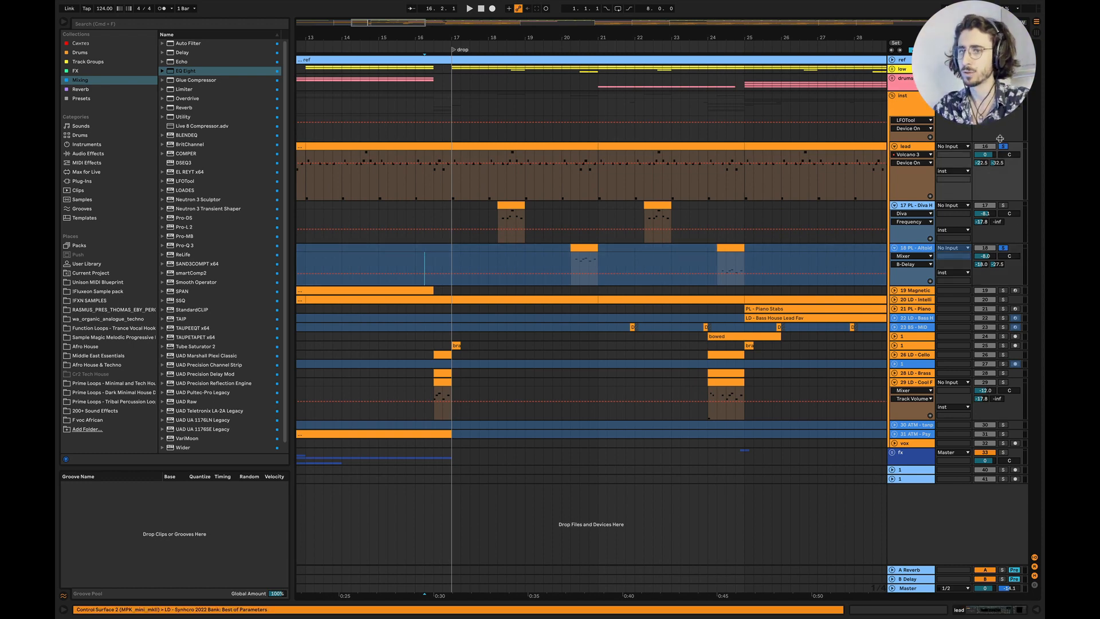
pyautogui.click(1003, 138)
pyautogui.click(1003, 147)
pyautogui.press('space')
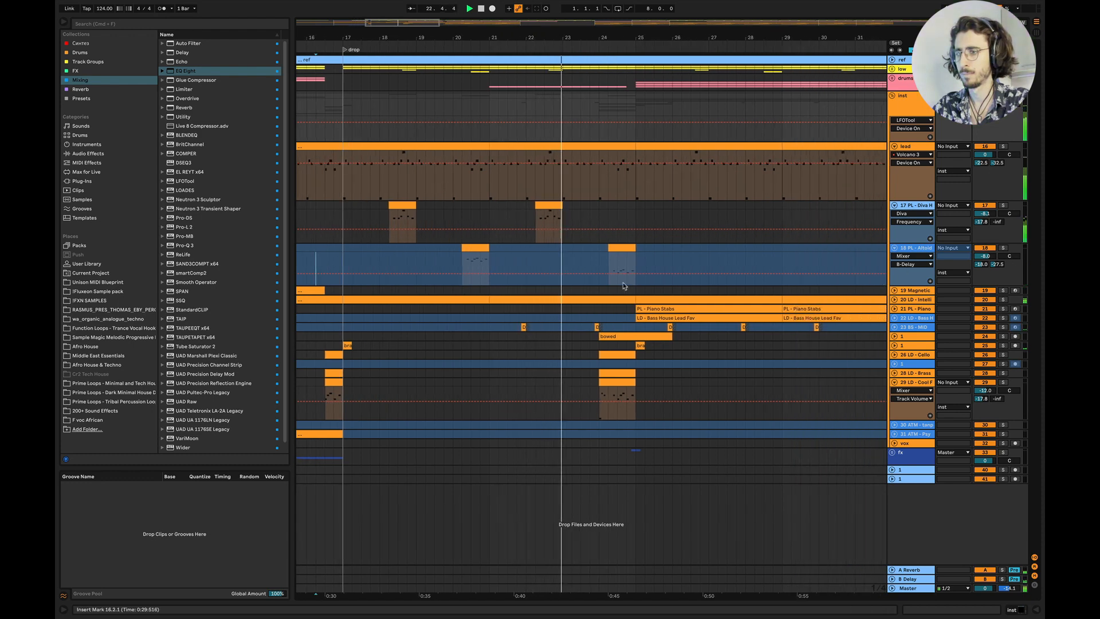
pyautogui.scroll(1, 637, 289)
pyautogui.scroll(3, 642, 291)
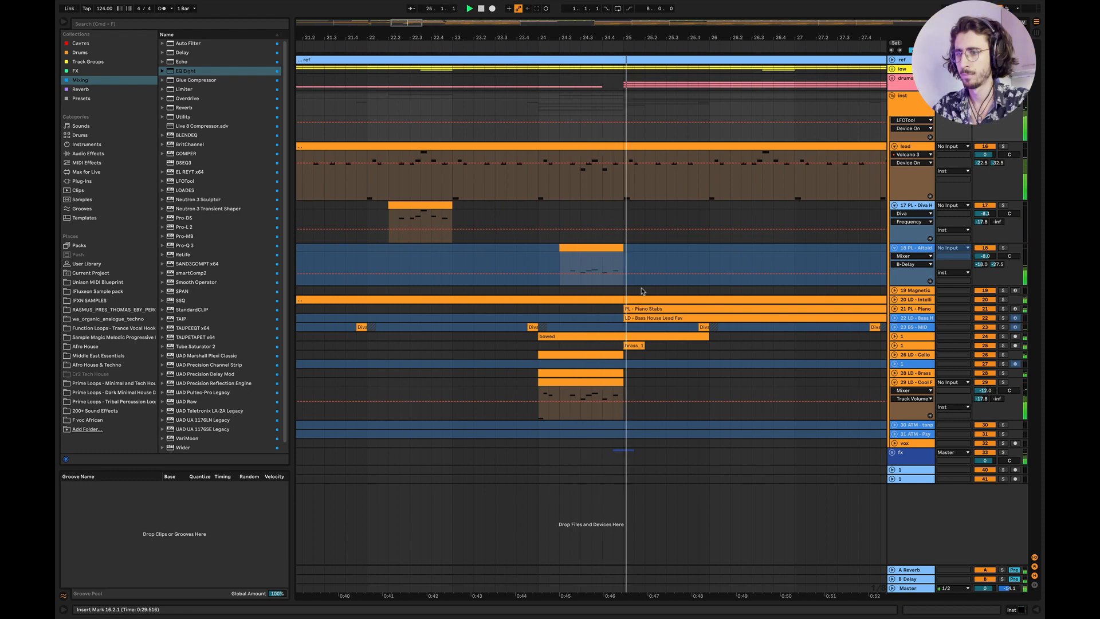
pyautogui.press('space')
# Delete the second Altoid clip at 24.2.1
pyautogui.scroll(-3, 595, 253)
pyautogui.click(594, 253)
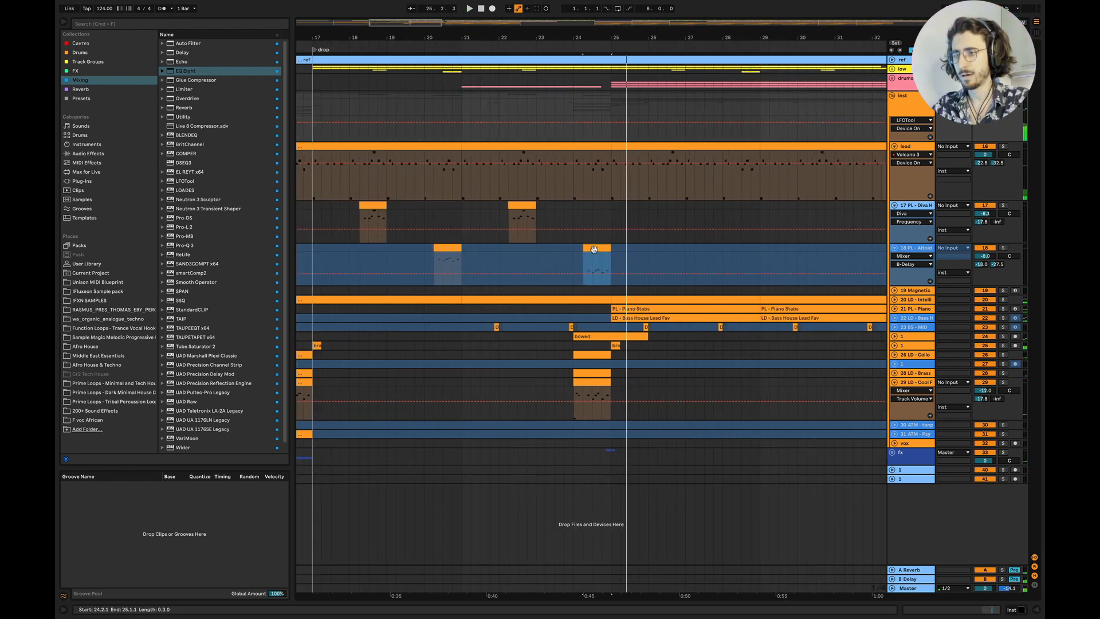
pyautogui.scroll(-3, 493, 261)
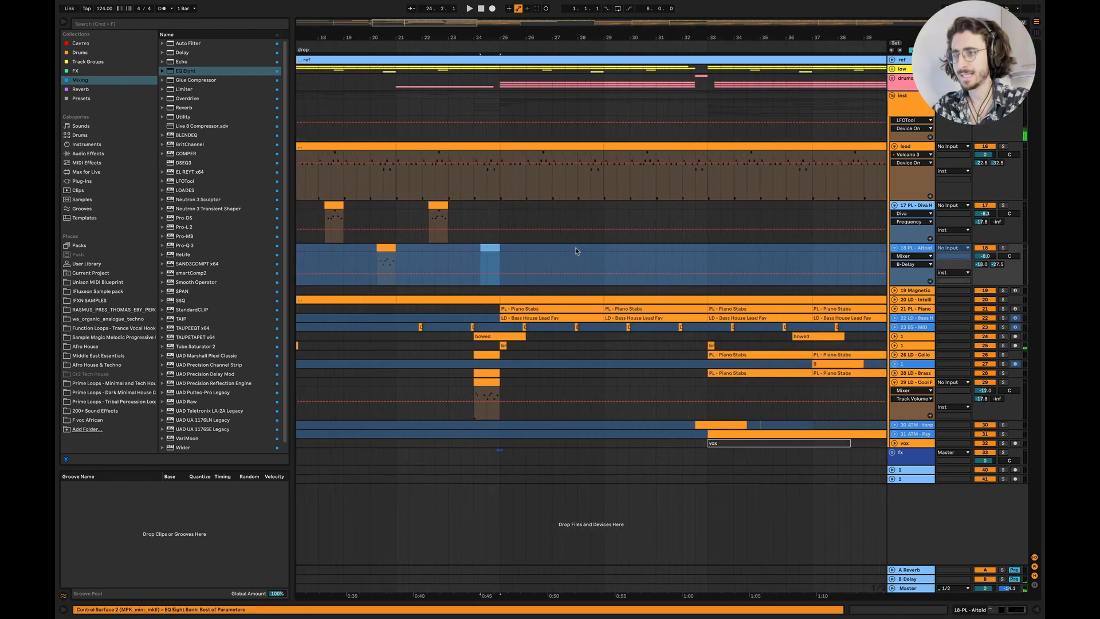
# Duplicate bars 17 to 25 of both the Altoid and Diva High Cut tracks so the copies start at 25.1.1
pyautogui.moveTo(376, 249); pyautogui.dragTo(574, 252)
pyautogui.moveTo(464, 248); pyautogui.dragTo(670, 247)
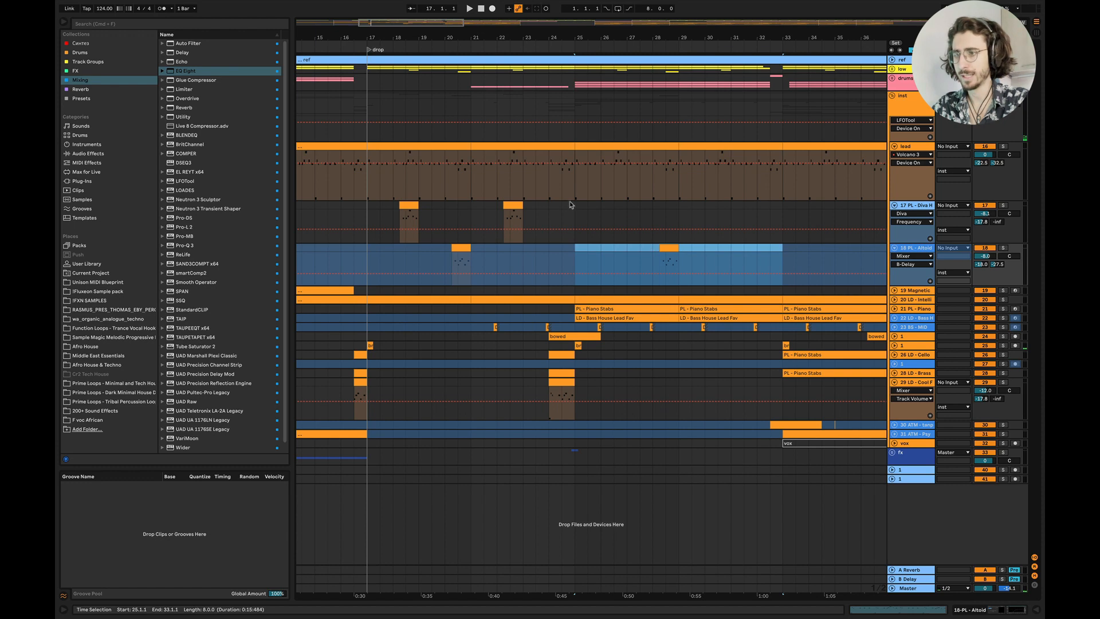
pyautogui.moveTo(575, 205); pyautogui.dragTo(369, 207)
pyautogui.press('super+d')
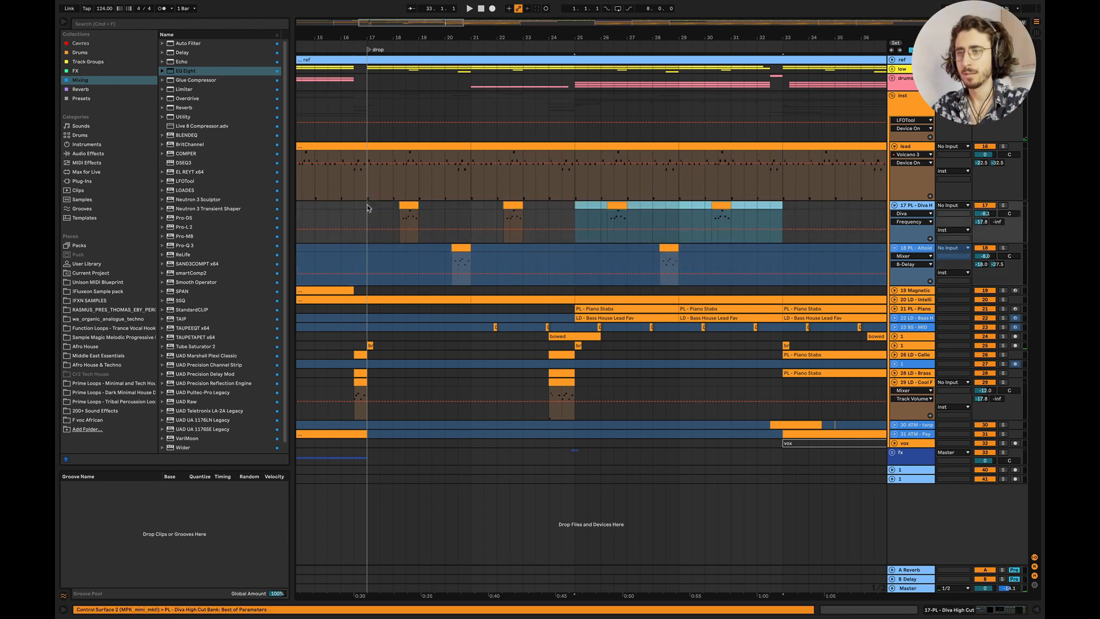
# Copy the Altoid clip at 28.2.1 to 32.2.1, ending at bar 33
pyautogui.hscroll(1, 498, 204)
pyautogui.scroll(-2, 497, 204)
pyautogui.hscroll(1, 497, 204)
pyautogui.hscroll(1, 497, 204)
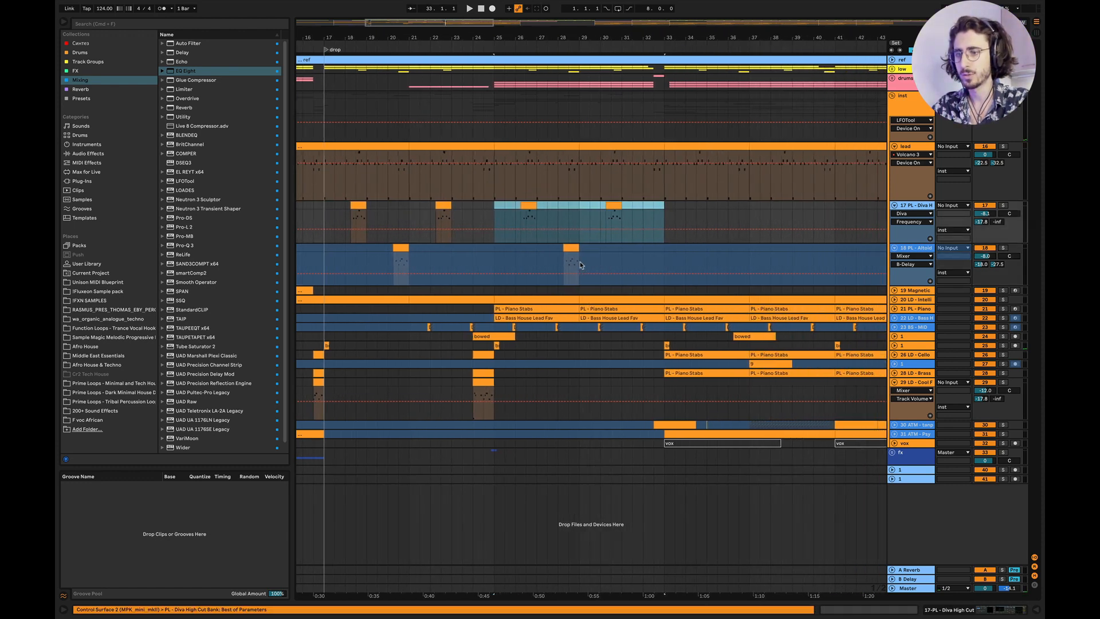
pyautogui.click(570, 251)
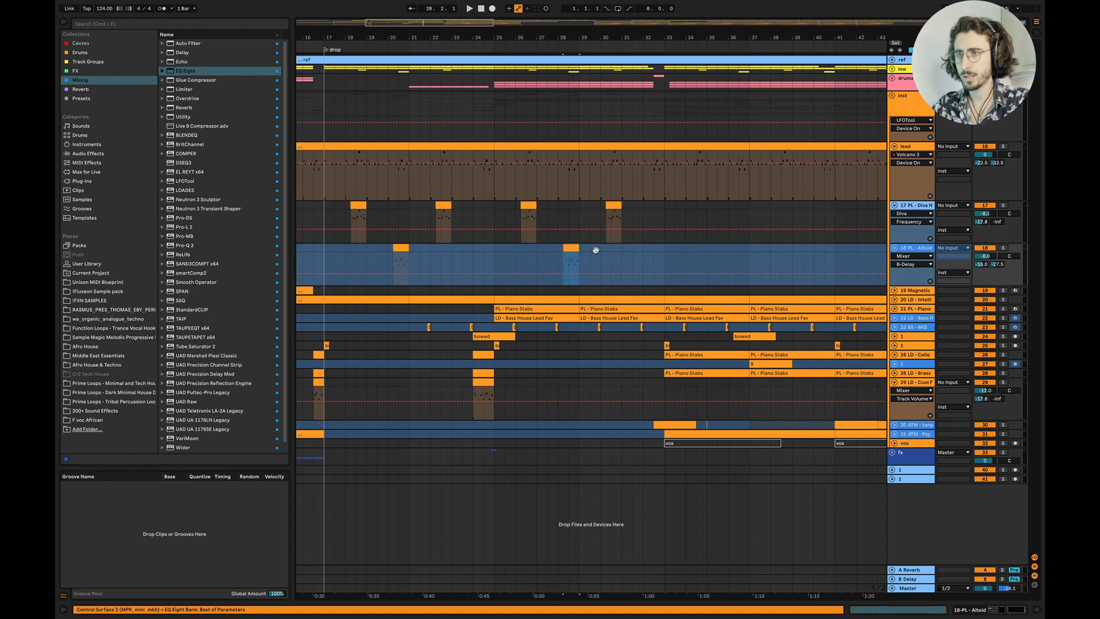
pyautogui.moveTo(595, 249); pyautogui.dragTo(653, 251)
pyautogui.scroll(10, 653, 251)
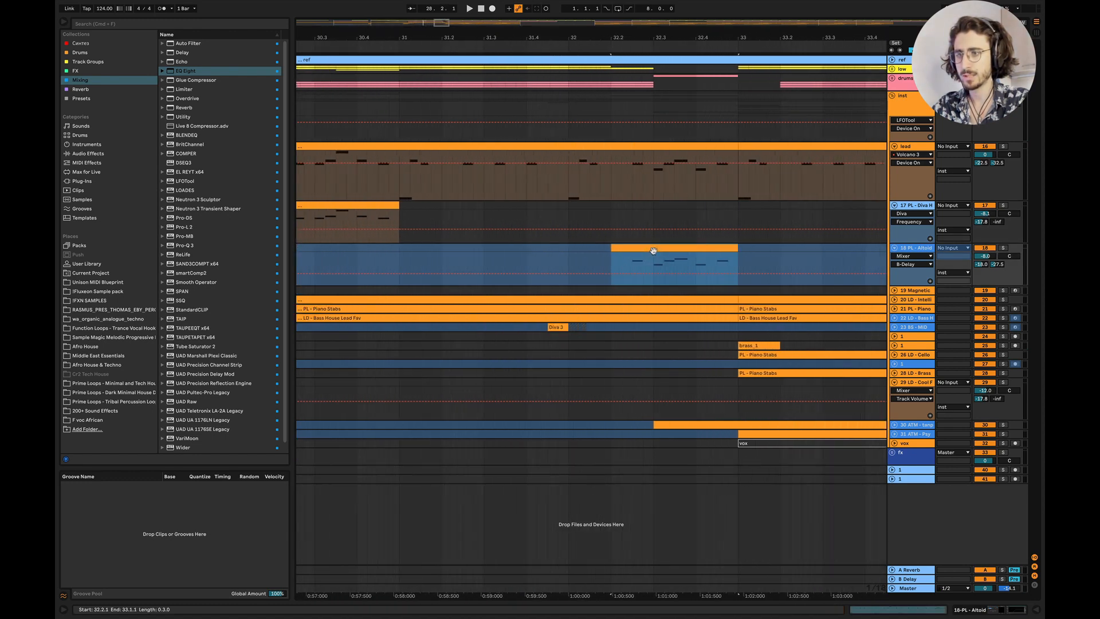
pyautogui.scroll(2, 653, 251)
pyautogui.scroll(-10, 668, 245)
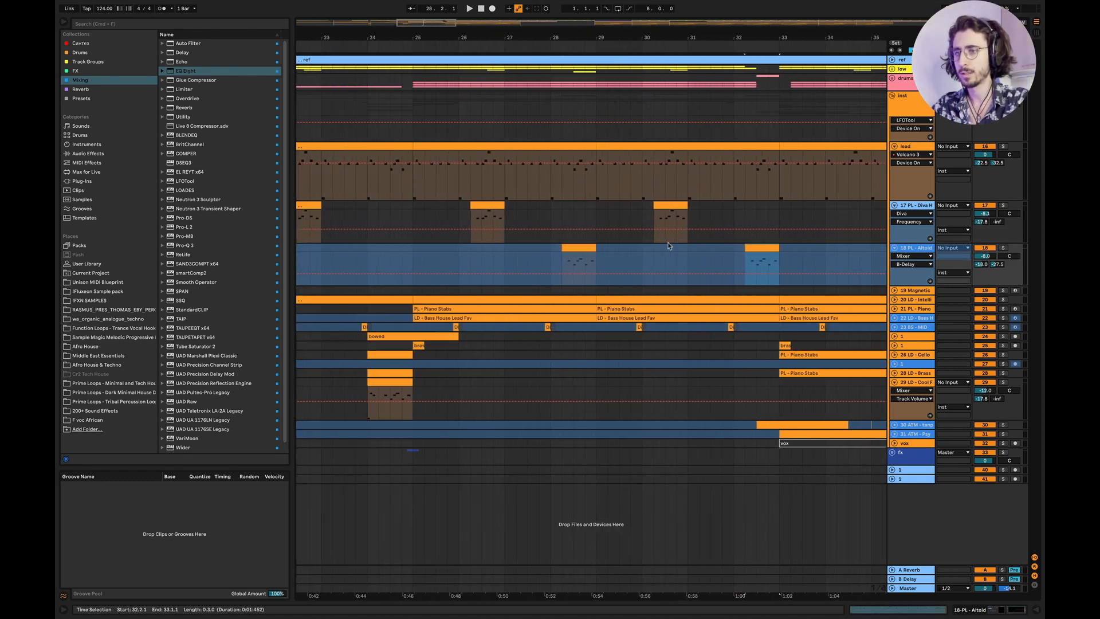
pyautogui.scroll(-5, 668, 245)
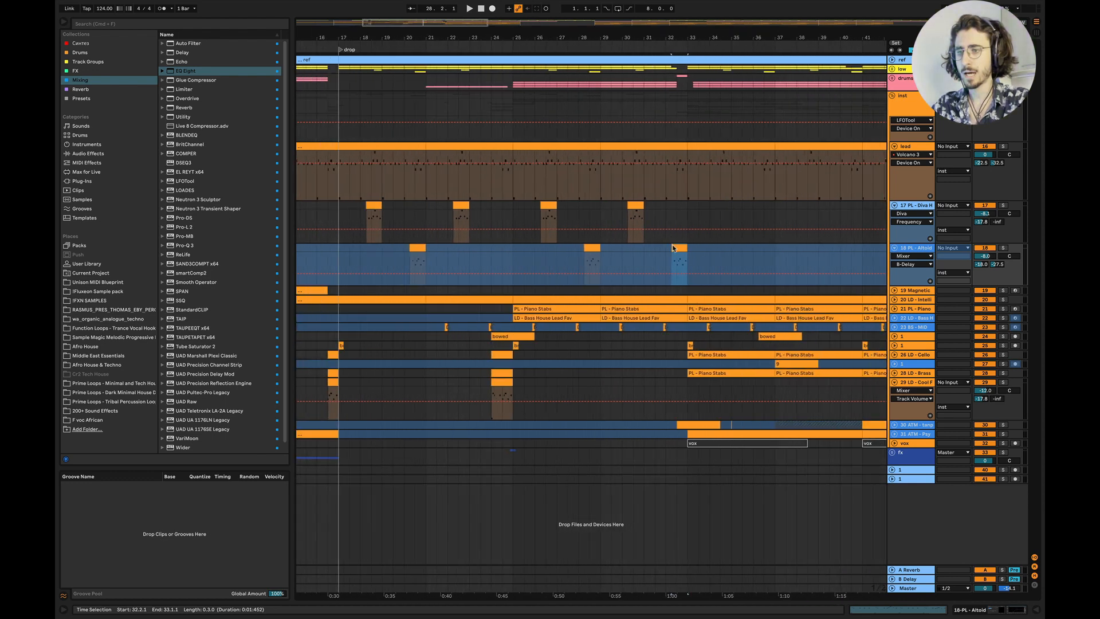
# Fold the LD - Cool Fill, lead and PL - Diva High Cut tracks
pyautogui.click(895, 384)
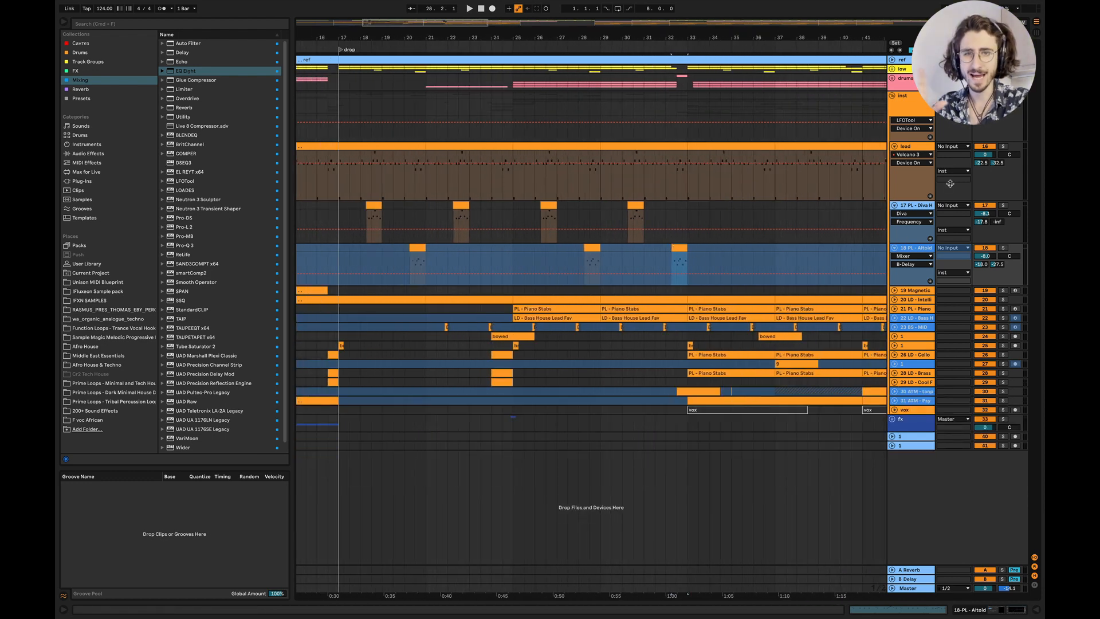
pyautogui.click(894, 147)
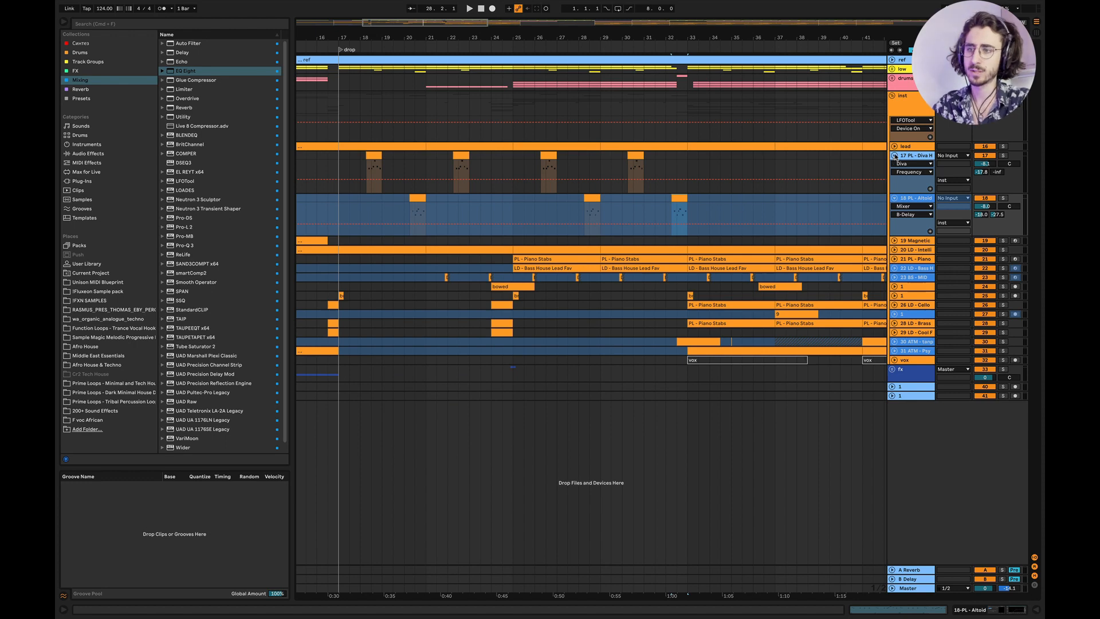
pyautogui.click(894, 156)
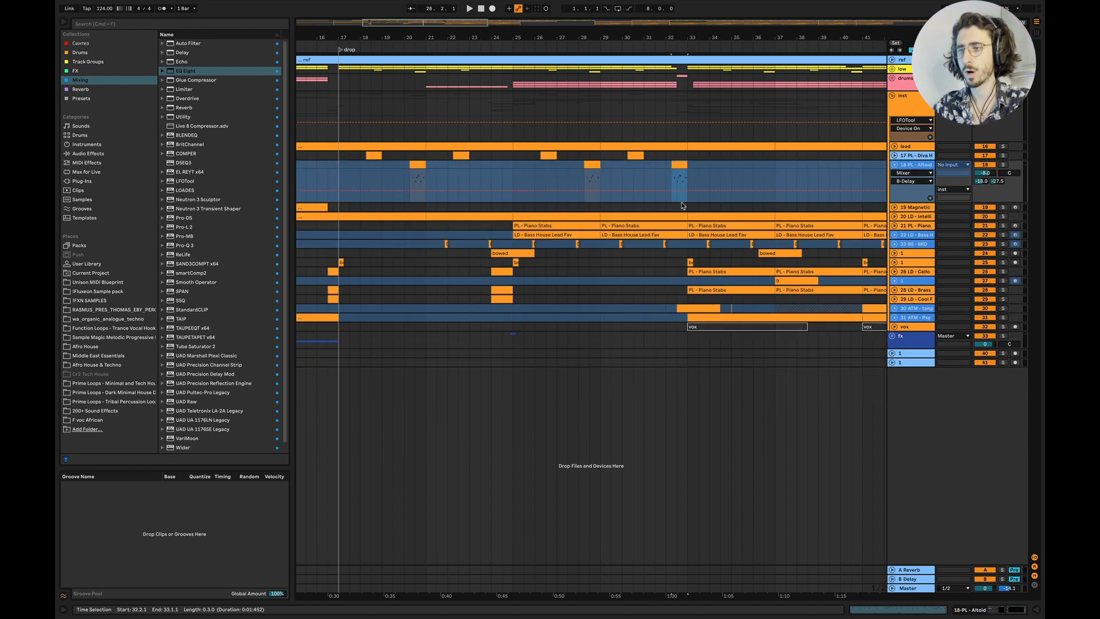
# Insert a MIDI track below Altoid, load the LD - Supersaw Lead 02 preset onto it, and close the Serum window
pyautogui.scroll(3, 682, 205)
pyautogui.rightClick(917, 170)
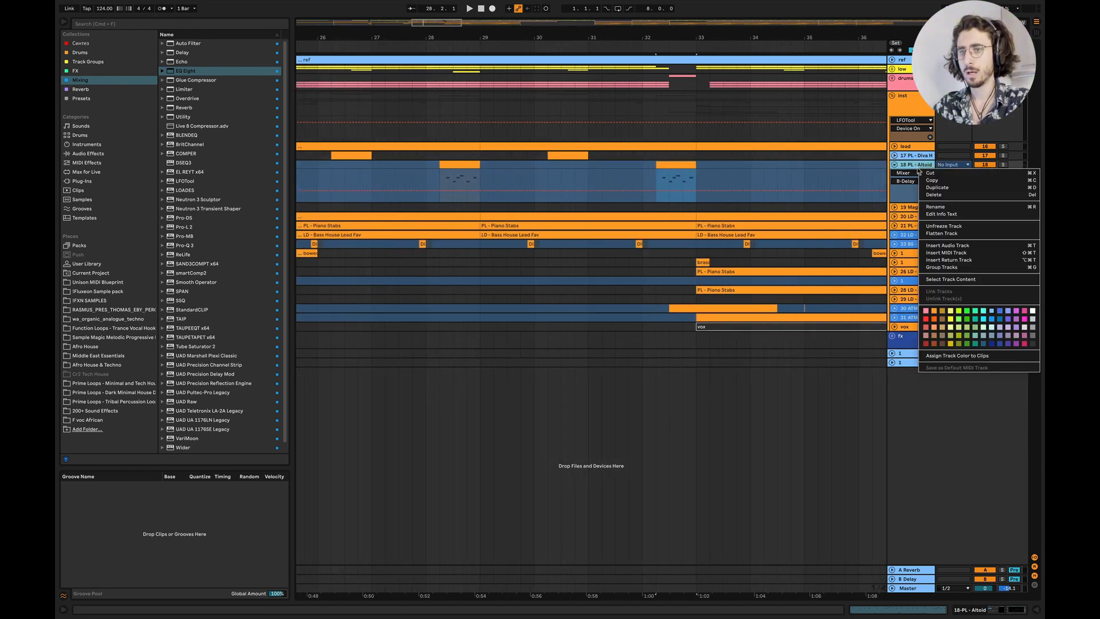
pyautogui.click(90, 101)
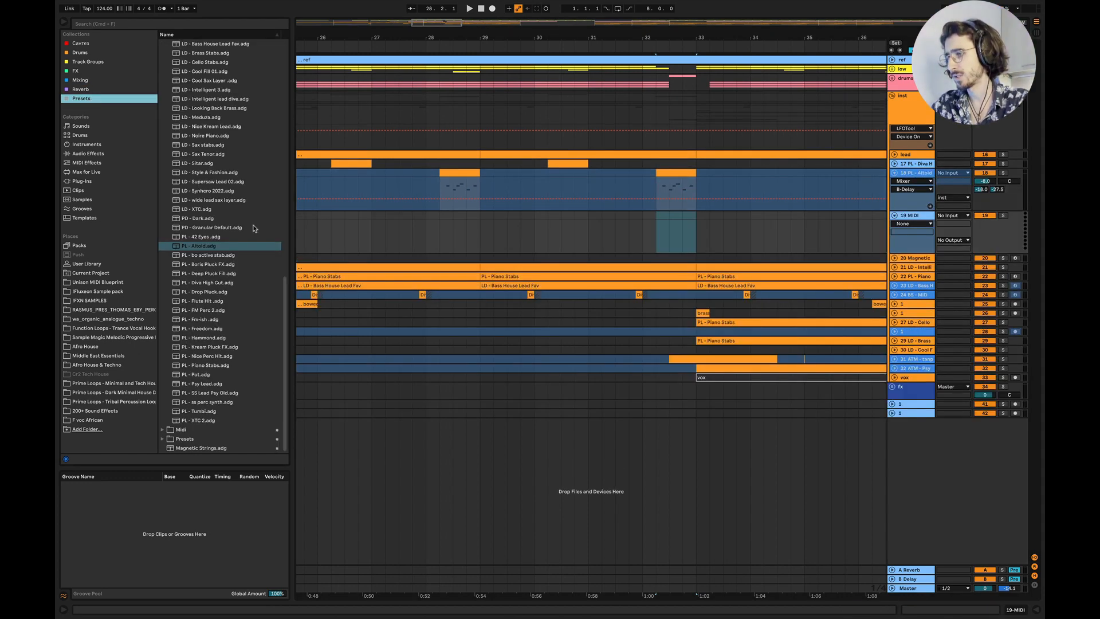
pyautogui.scroll(2, 254, 229)
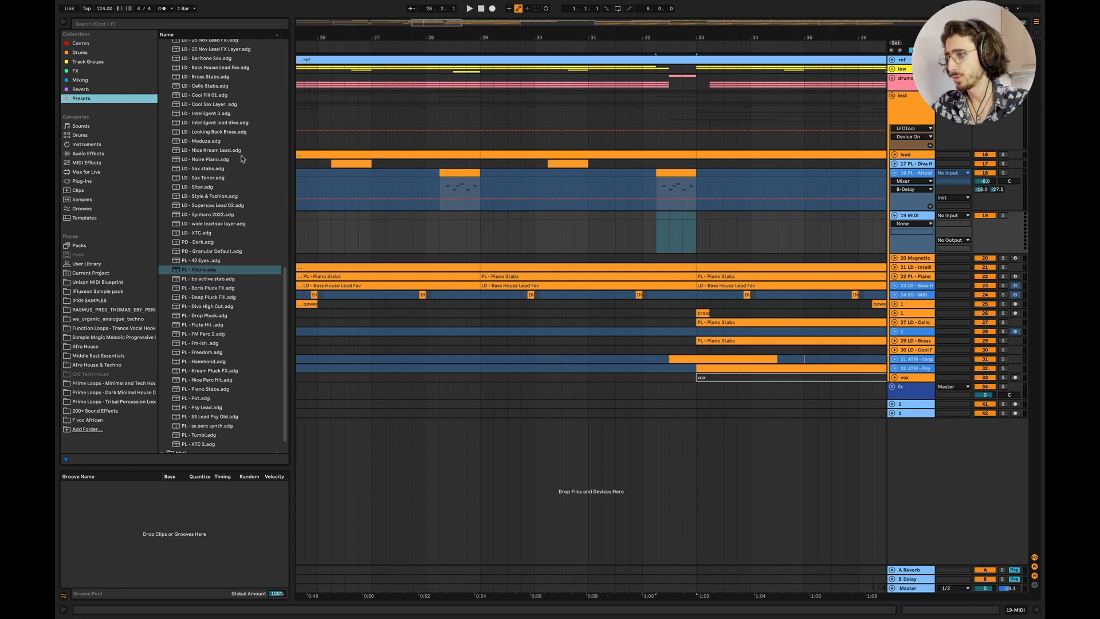
pyautogui.click(214, 206)
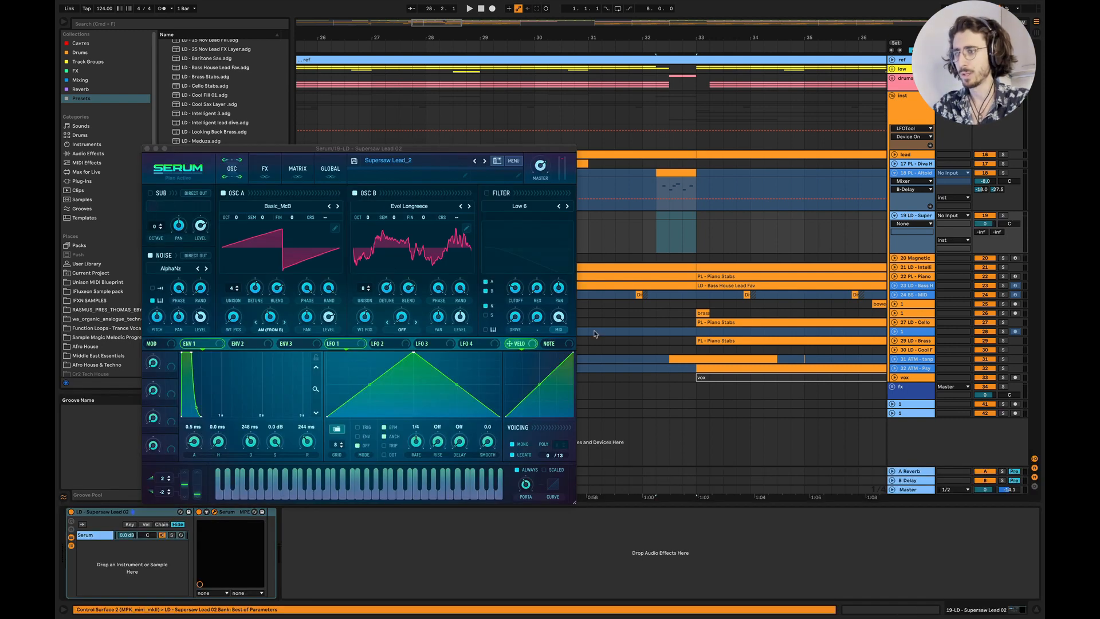
pyautogui.click(147, 149)
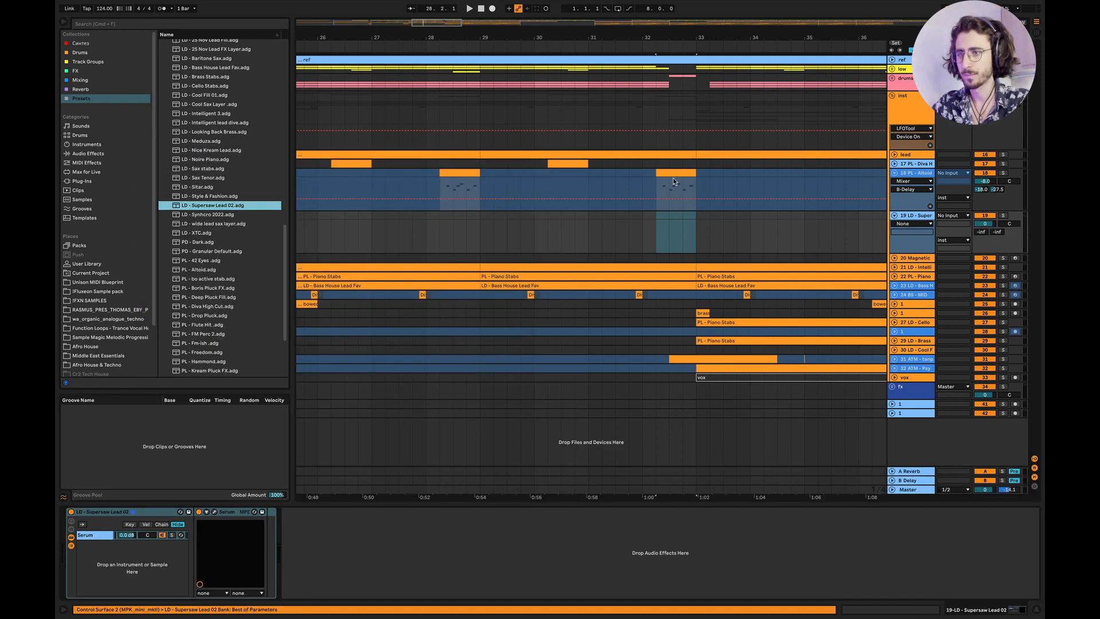
# Copy the Altoid clip at 32.2.1 onto the LD - Supersaw Lead 02 track at the same position
pyautogui.moveTo(673, 181); pyautogui.dragTo(674, 229)
pyautogui.click(533, 236)
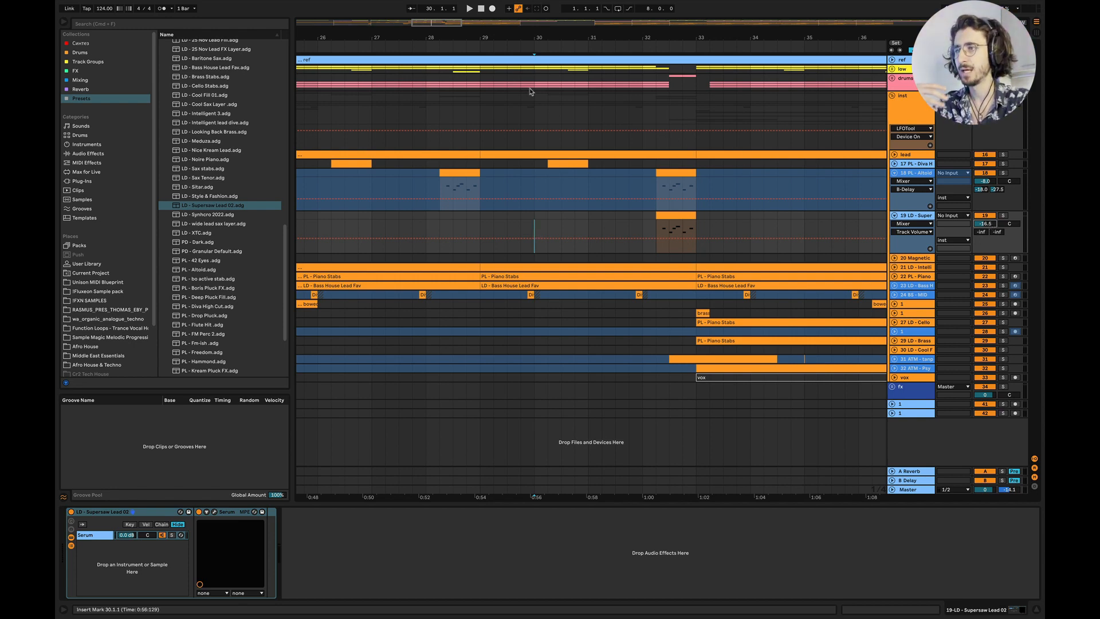
pyautogui.moveTo(442, 22); pyautogui.dragTo(446, 6)
pyautogui.scroll(9, 178, 213)
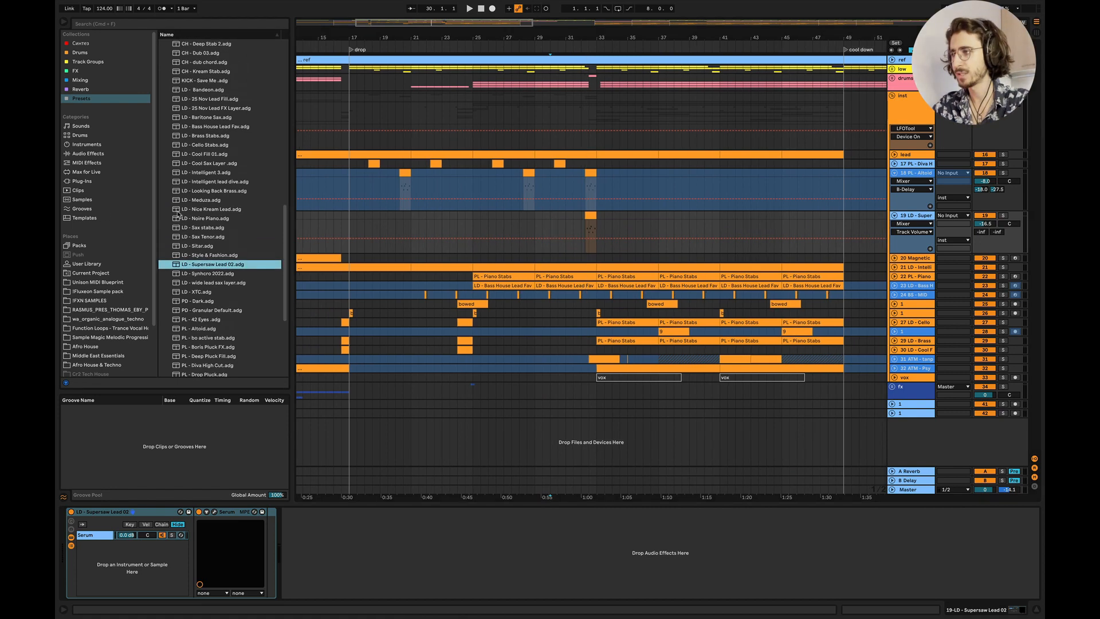
pyautogui.scroll(-3, 178, 213)
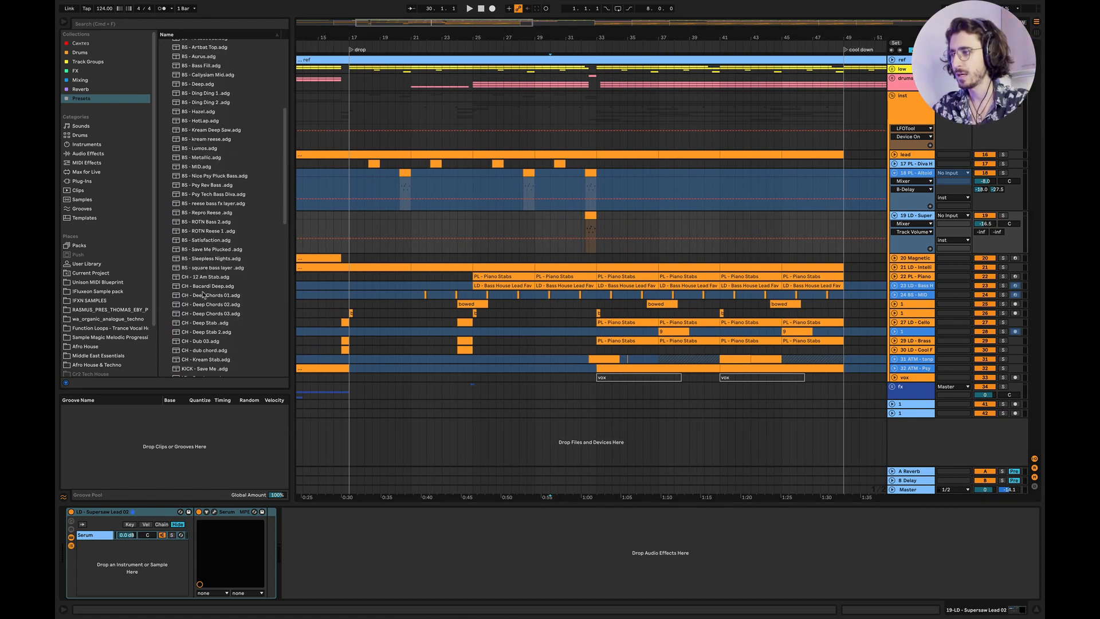
pyautogui.scroll(-10, 189, 256)
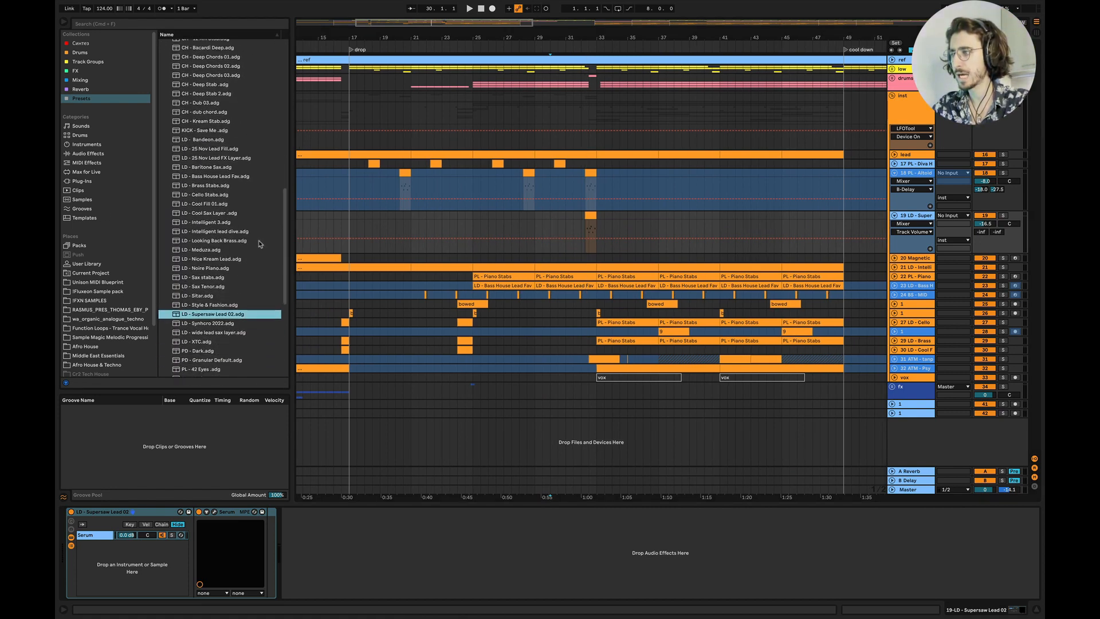
pyautogui.scroll(-5, 222, 299)
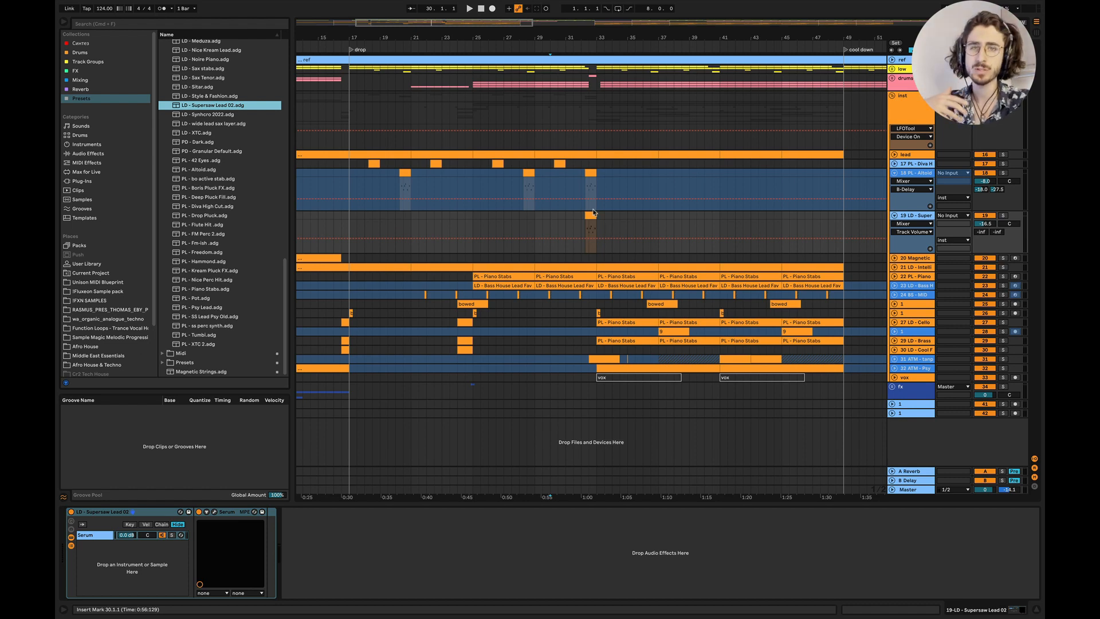
# Play the phrase before bar 33 with the Supersaw Lead 02 track soloed, and raise that track's volume to -6.2 dB
pyautogui.scroll(10, 594, 215)
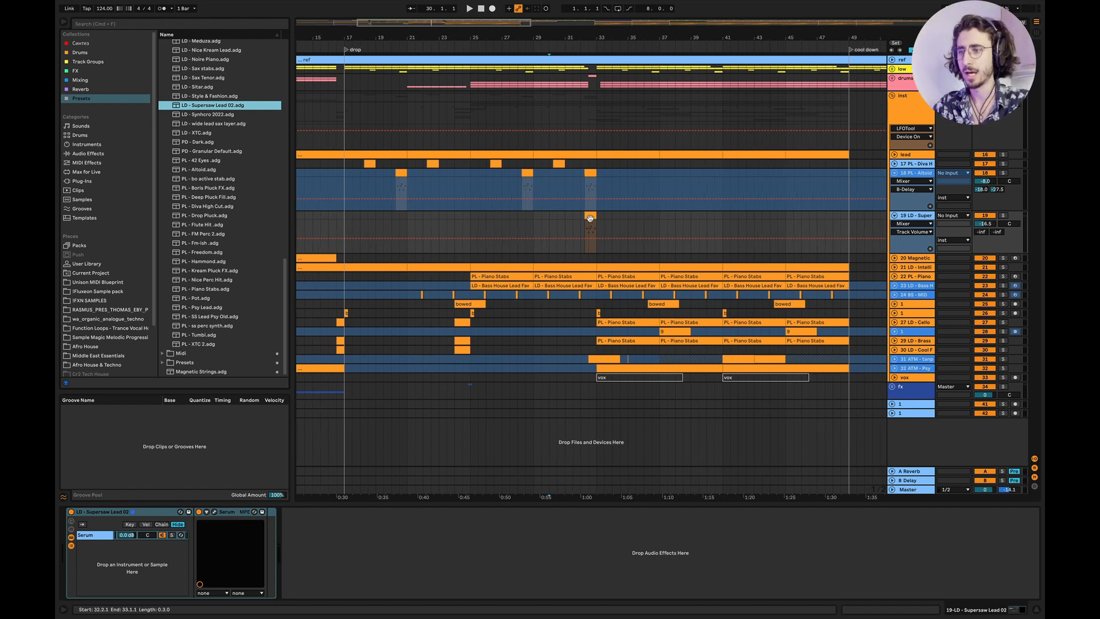
pyautogui.click(506, 229)
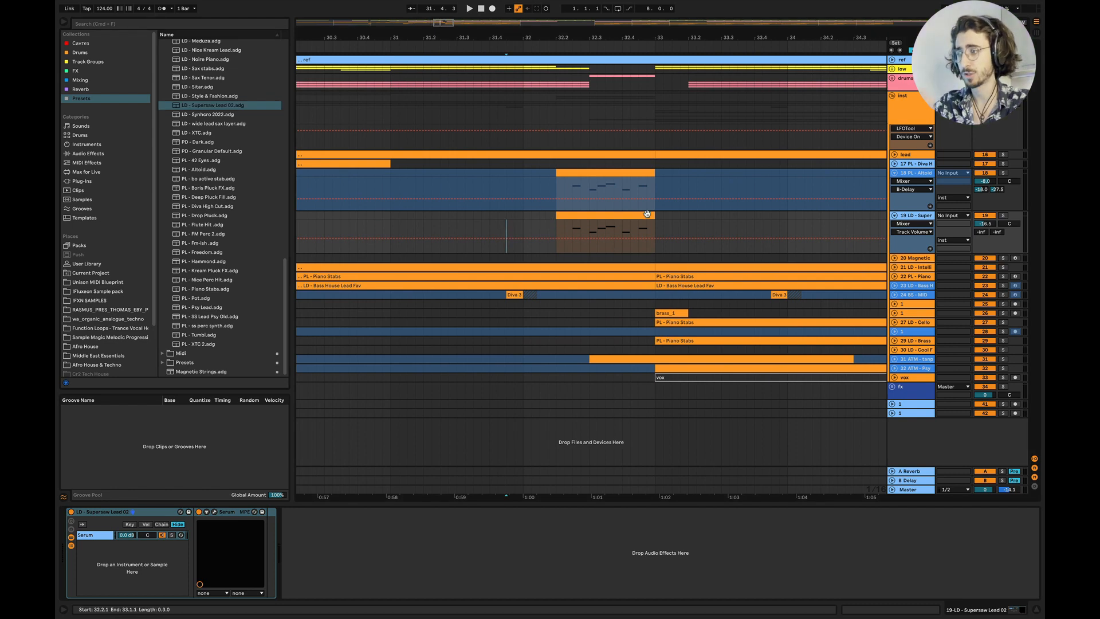
pyautogui.press('space')
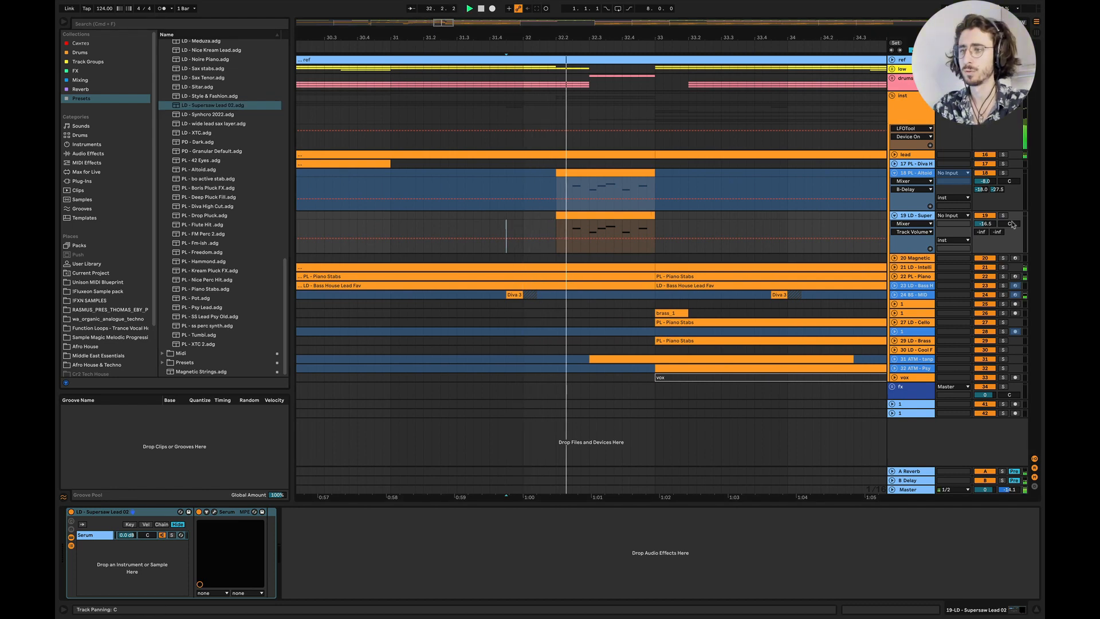
pyautogui.press('space')
pyautogui.click(1002, 215)
pyautogui.press('space')
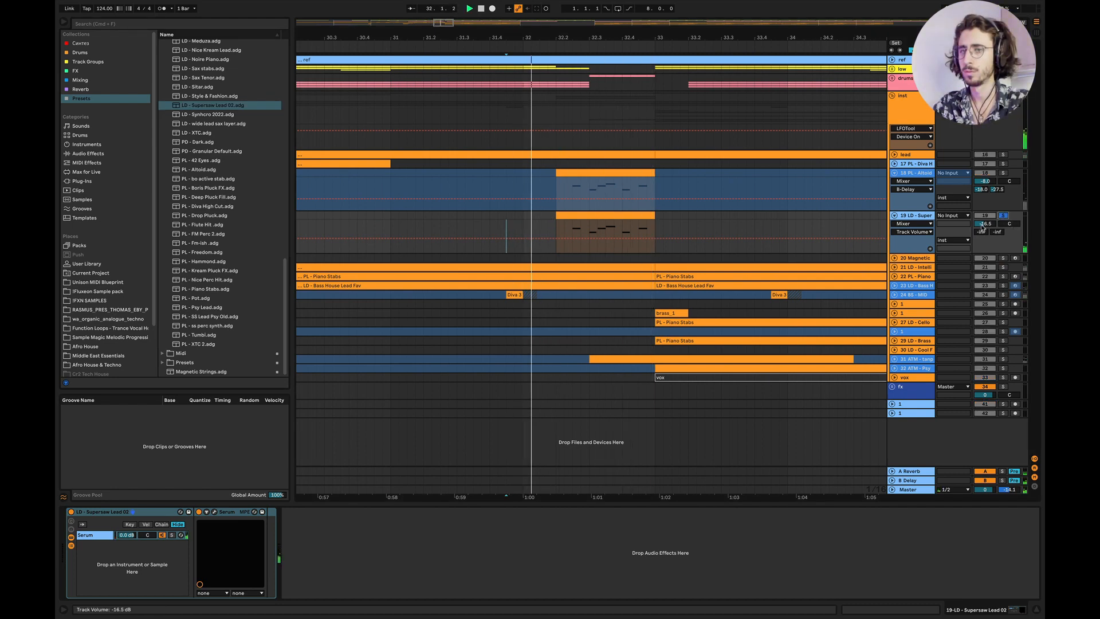
pyautogui.moveTo(985, 223); pyautogui.dragTo(986, 207)
pyautogui.press('space')
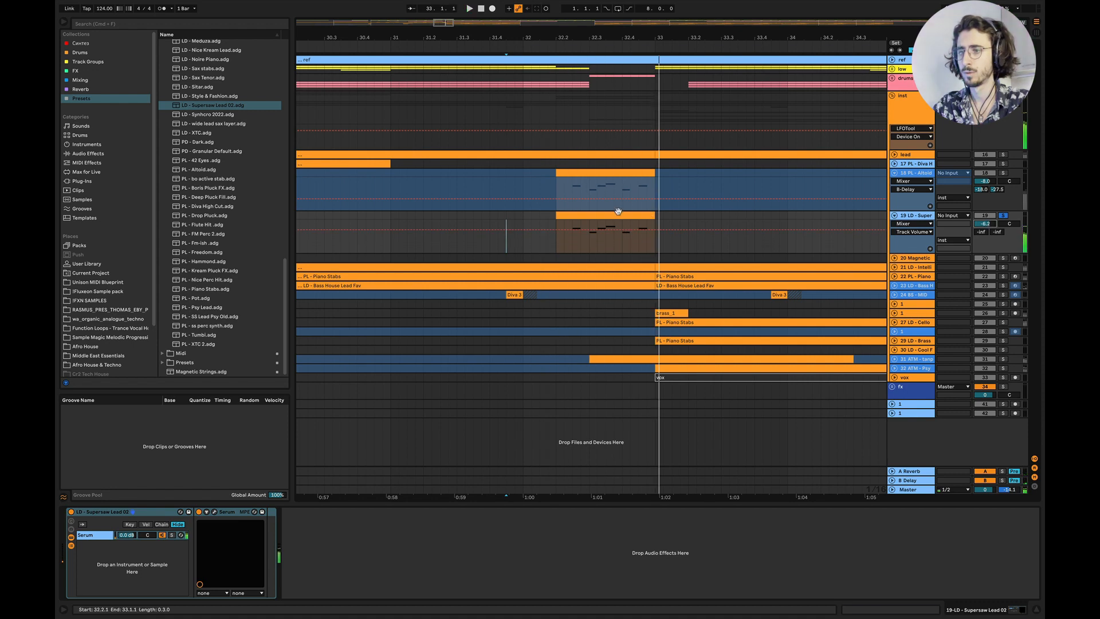
# Shorten all notes in the Supersaw clip at 32.2.1 slightly and transpose them down one octave
pyautogui.doubleClick(601, 216)
pyautogui.press('super+a')
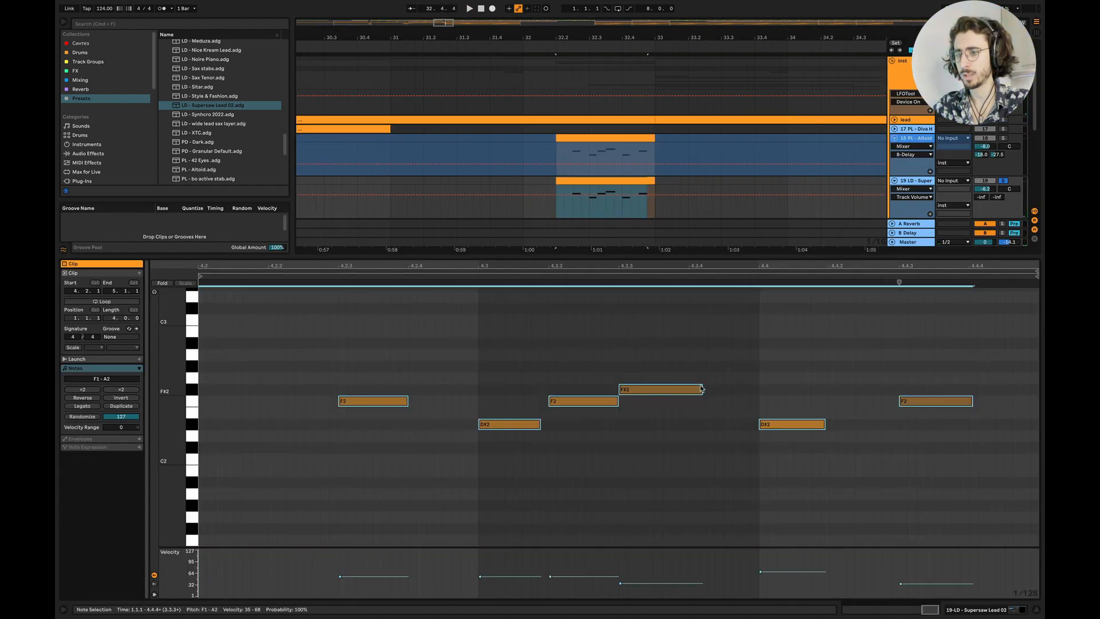
pyautogui.moveTo(700, 389); pyautogui.dragTo(690, 389)
pyautogui.hotkey('shift', 'Down')
pyautogui.press('space')
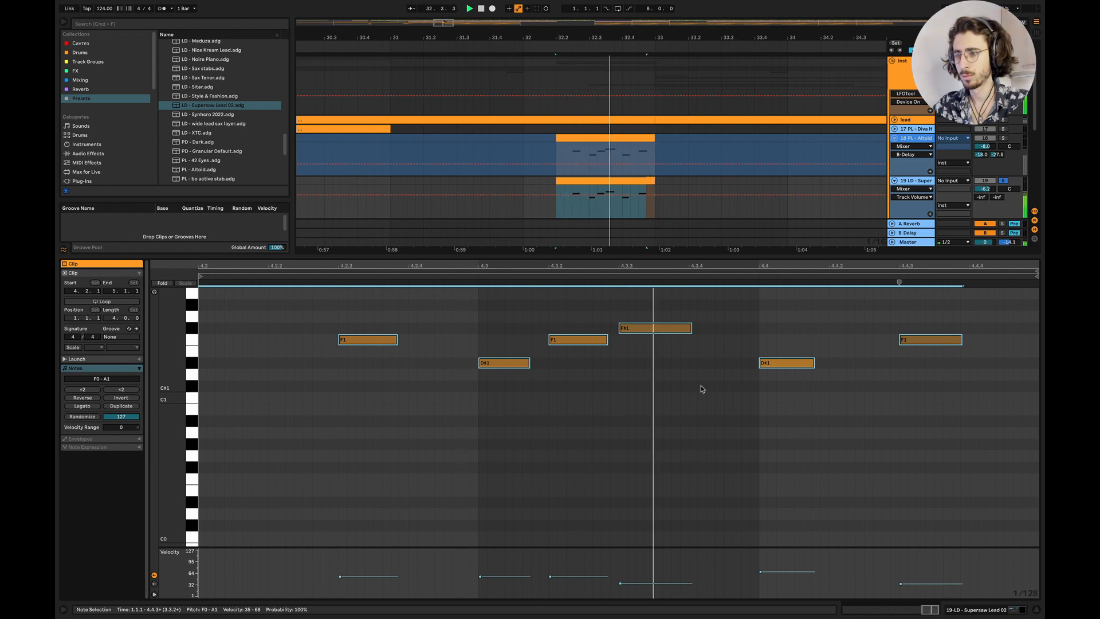
# Raise the Supersaw track's A Reverb send to -18.4 dB and play the phrase
pyautogui.press('space')
pyautogui.moveTo(981, 197); pyautogui.dragTo(981, 172)
pyautogui.press('space')
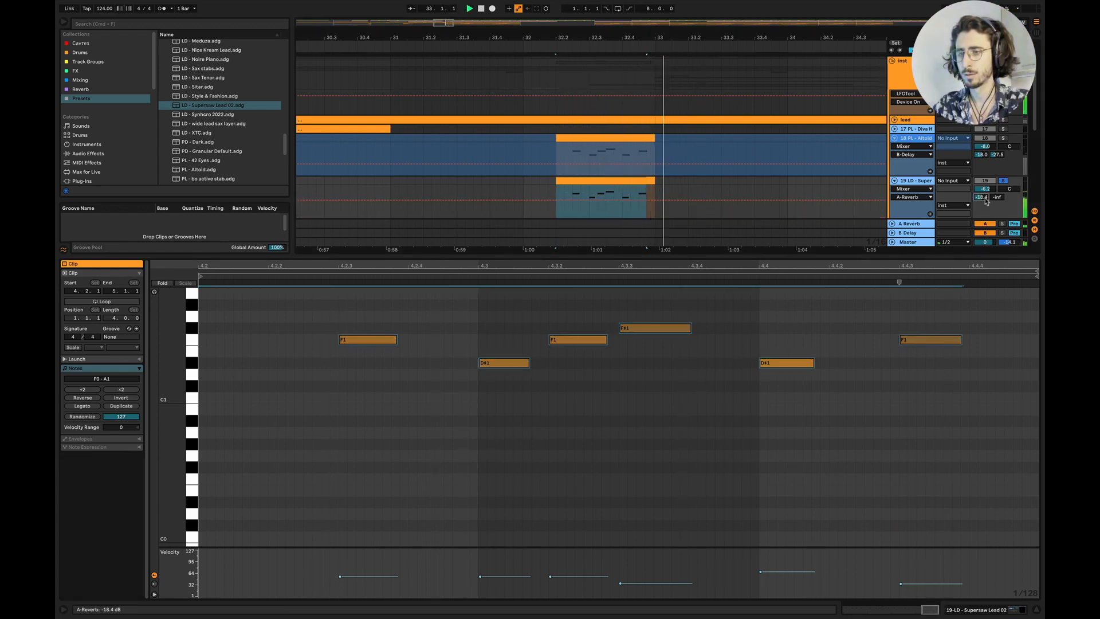
# Turn off the Always option for portamento in the Supersaw track's Serum, listen to the phrase and close Serum
pyautogui.doubleClick(910, 180)
pyautogui.press('space')
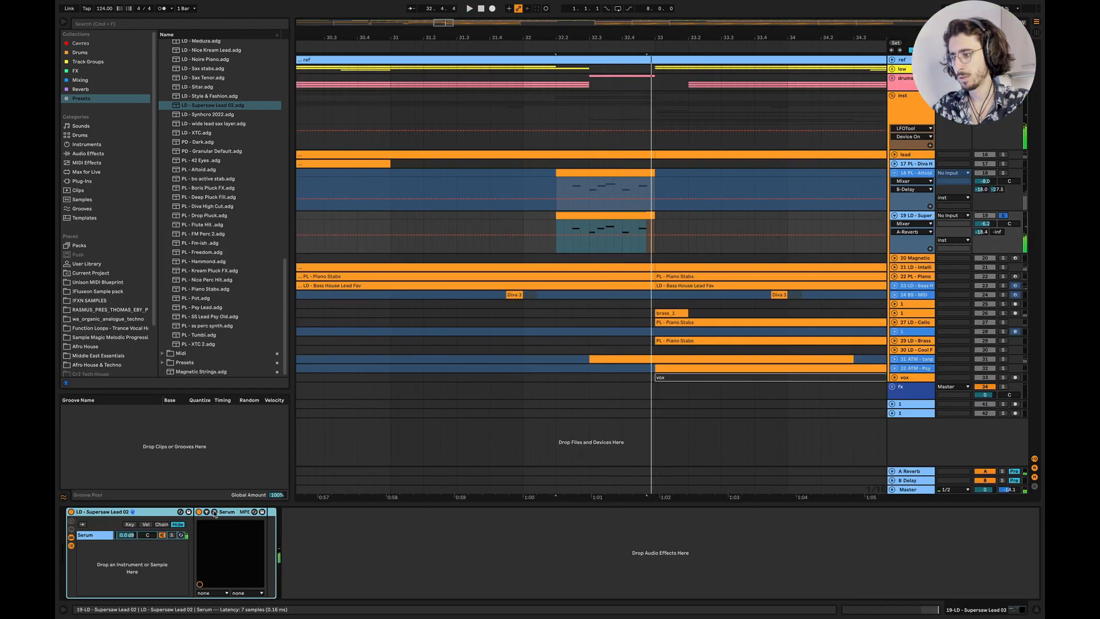
pyautogui.click(214, 512)
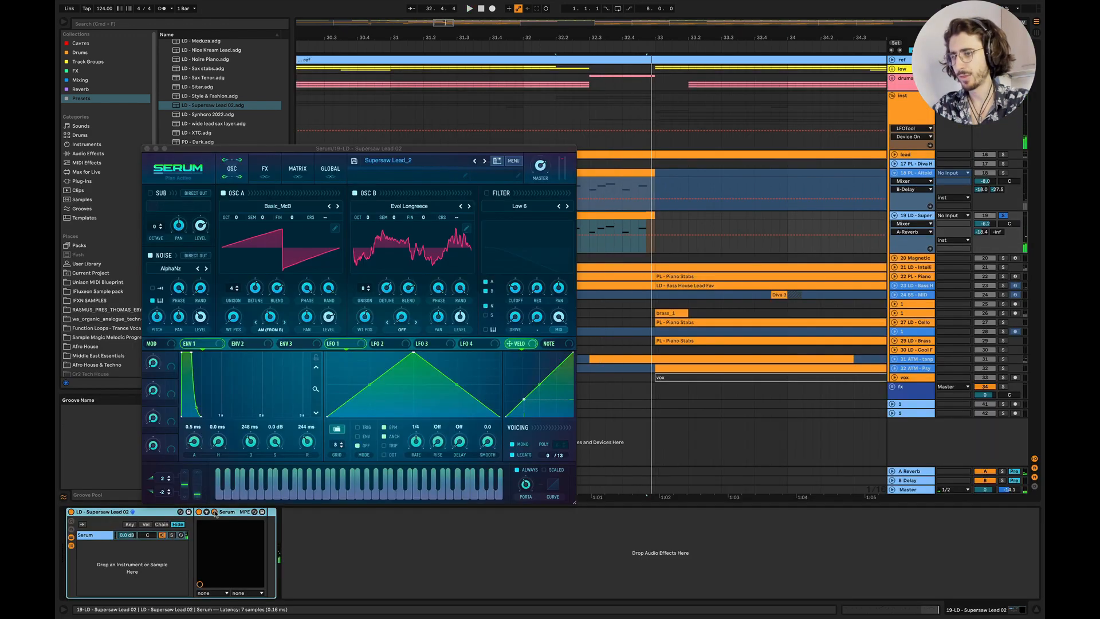
pyautogui.click(518, 470)
pyautogui.press('space')
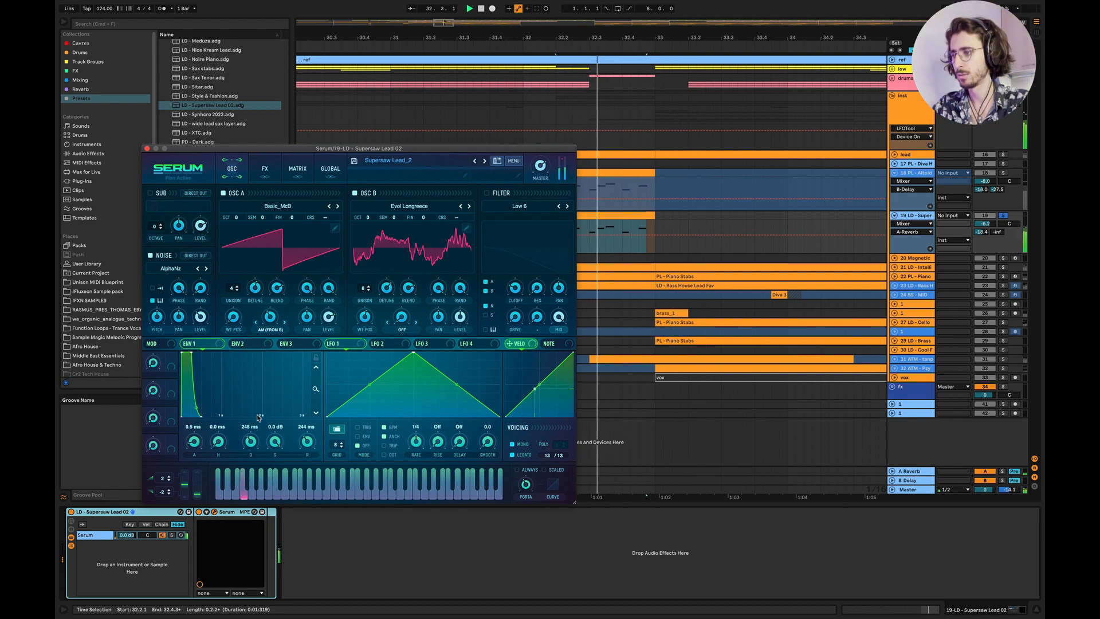
pyautogui.press('space')
pyautogui.press('super+w')
# Take the Supersaw track out of solo, play the arrangement from bar 29, and unfold the Diva High Cut track
pyautogui.scroll(-5, 548, 188)
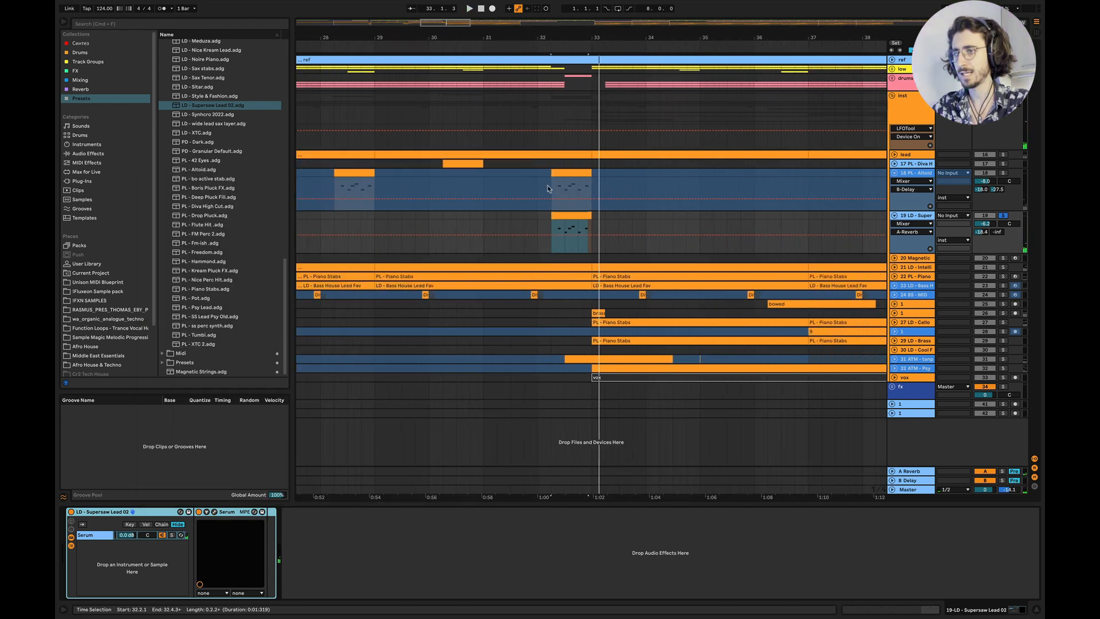
pyautogui.scroll(-4, 548, 188)
pyautogui.hscroll(-6, 614, 225)
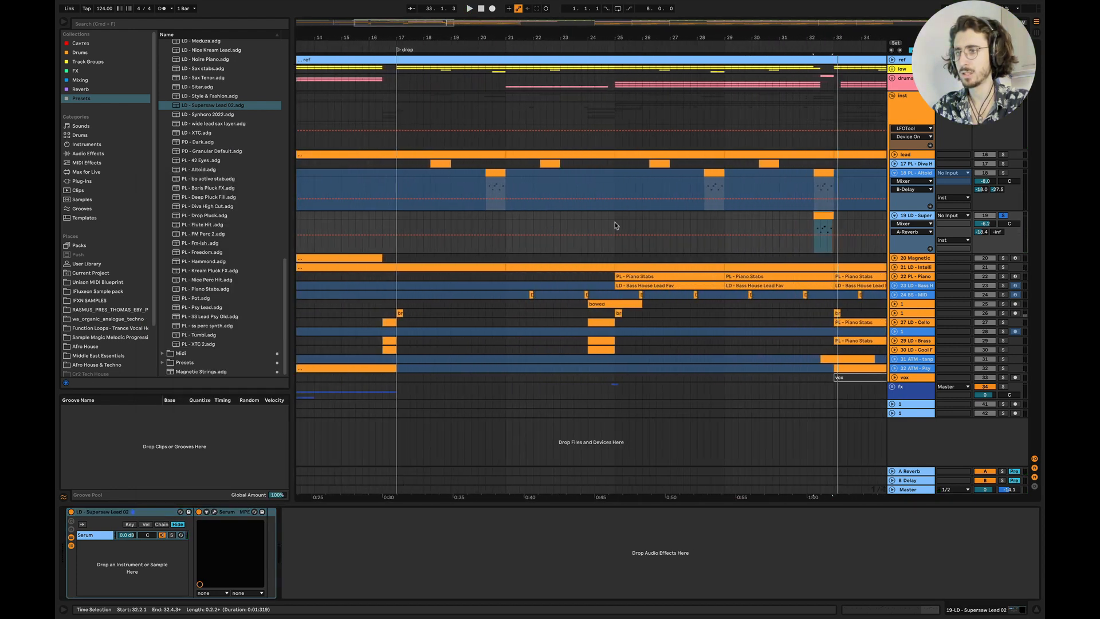
pyautogui.hscroll(2, 614, 225)
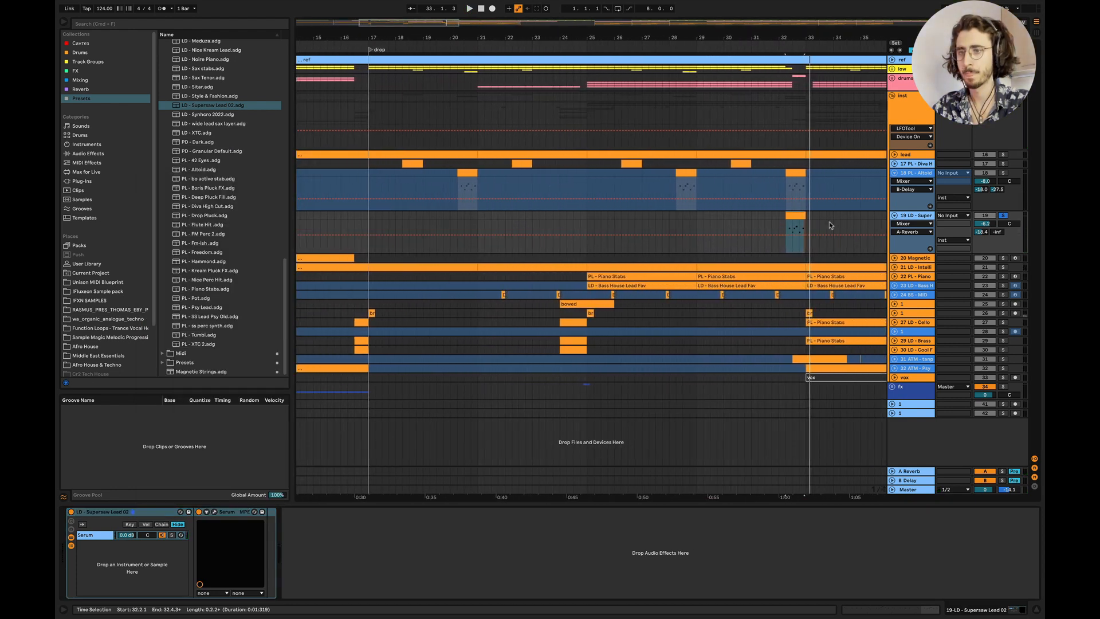
pyautogui.click(702, 216)
pyautogui.press('space')
pyautogui.hscroll(1, 641, 274)
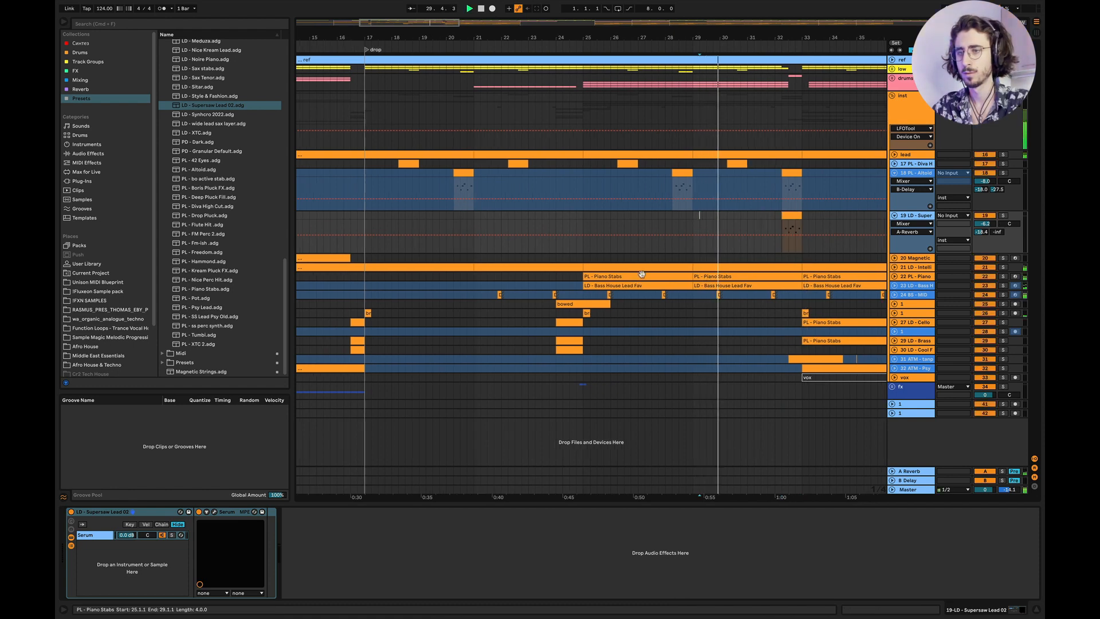
pyautogui.scroll(4, 604, 185)
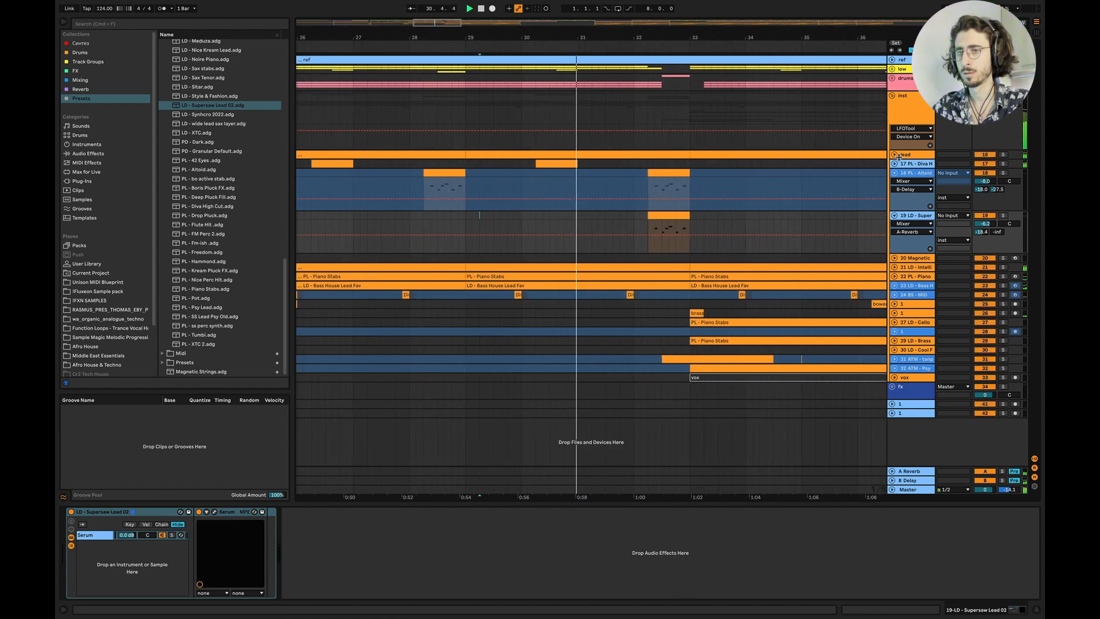
pyautogui.click(894, 163)
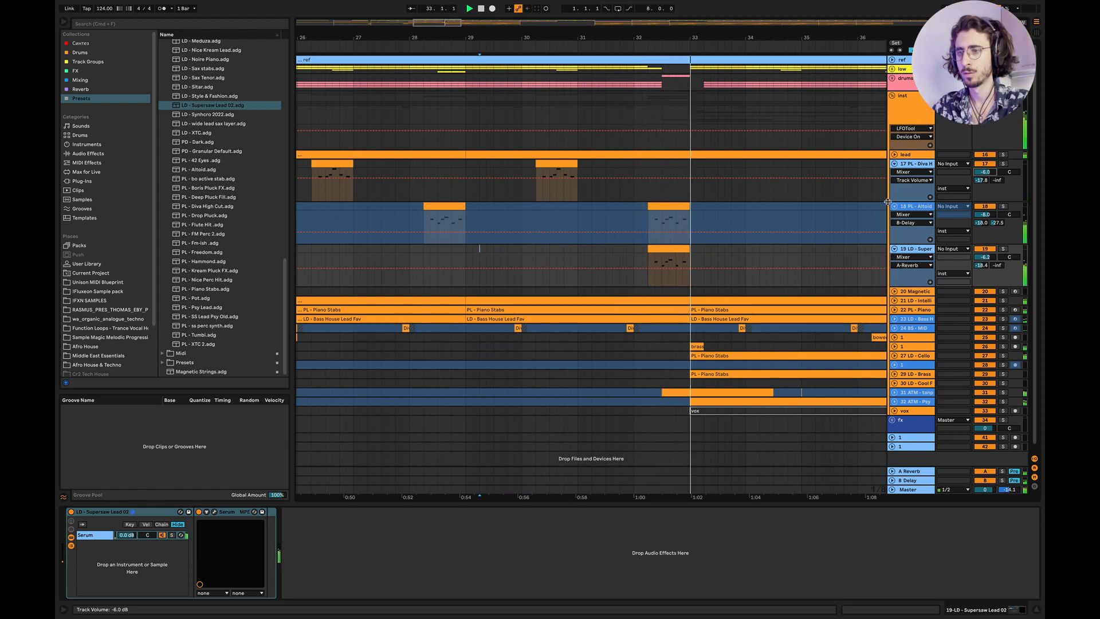
# Copy the Supersaw clip from 32.2.1 to 28.2.1, beneath the matching Altoid clip
pyautogui.click(537, 250)
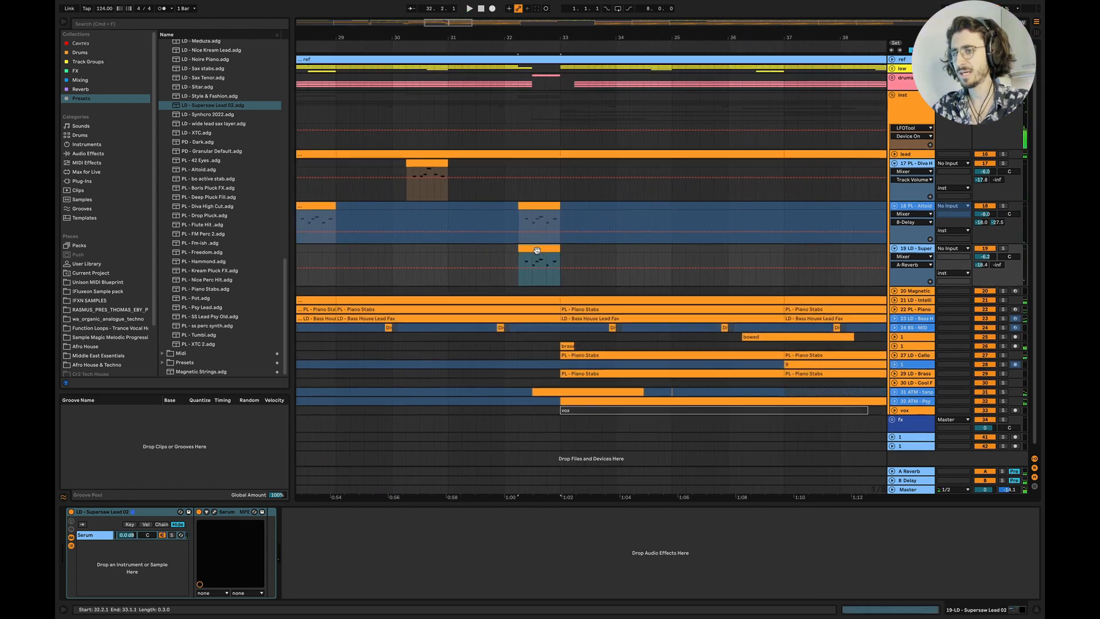
pyautogui.scroll(-3, 537, 250)
pyautogui.hscroll(-5, 537, 250)
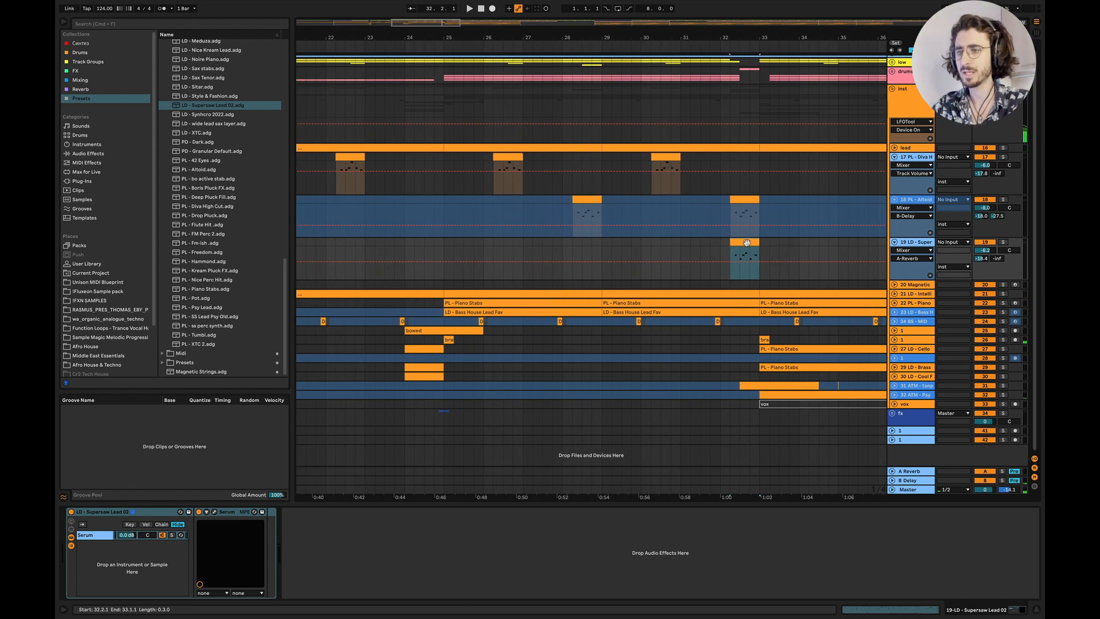
pyautogui.moveTo(746, 243); pyautogui.dragTo(596, 249)
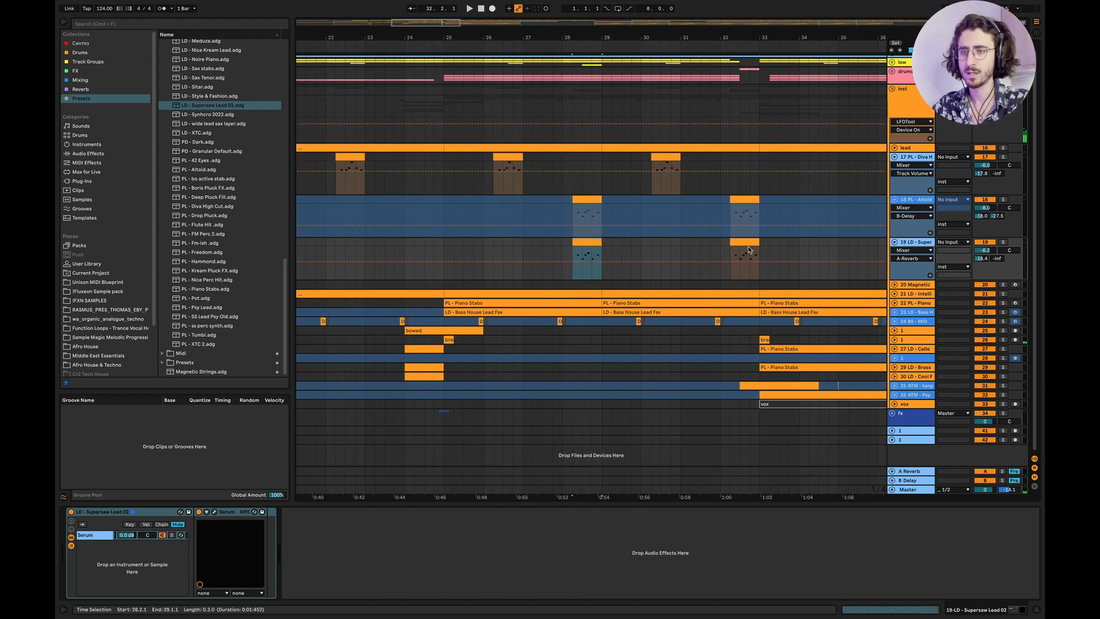
# Delete the Supersaw clip at 32.2.1 and copy the one at 28.2.1 to 20.2.1
pyautogui.click(749, 250)
pyautogui.hscroll(-5, 747, 246)
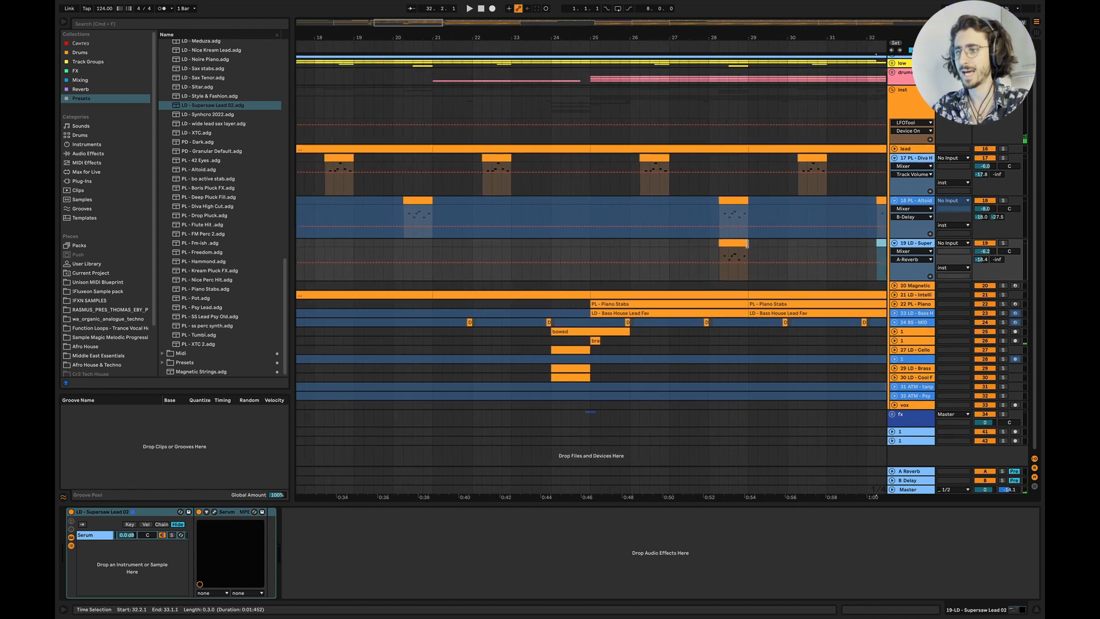
pyautogui.hscroll(-2, 746, 243)
pyautogui.moveTo(770, 250); pyautogui.dragTo(456, 260)
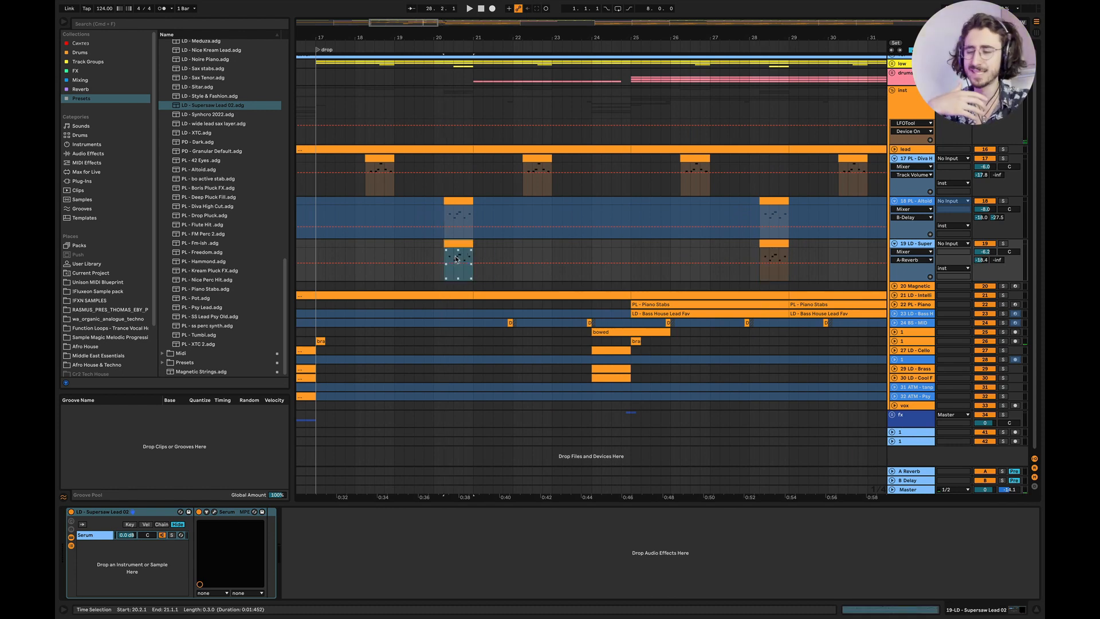
# Fold the Diva High Cut, Altoid and Supersaw Lead 02 tracks
pyautogui.hscroll(5, 604, 264)
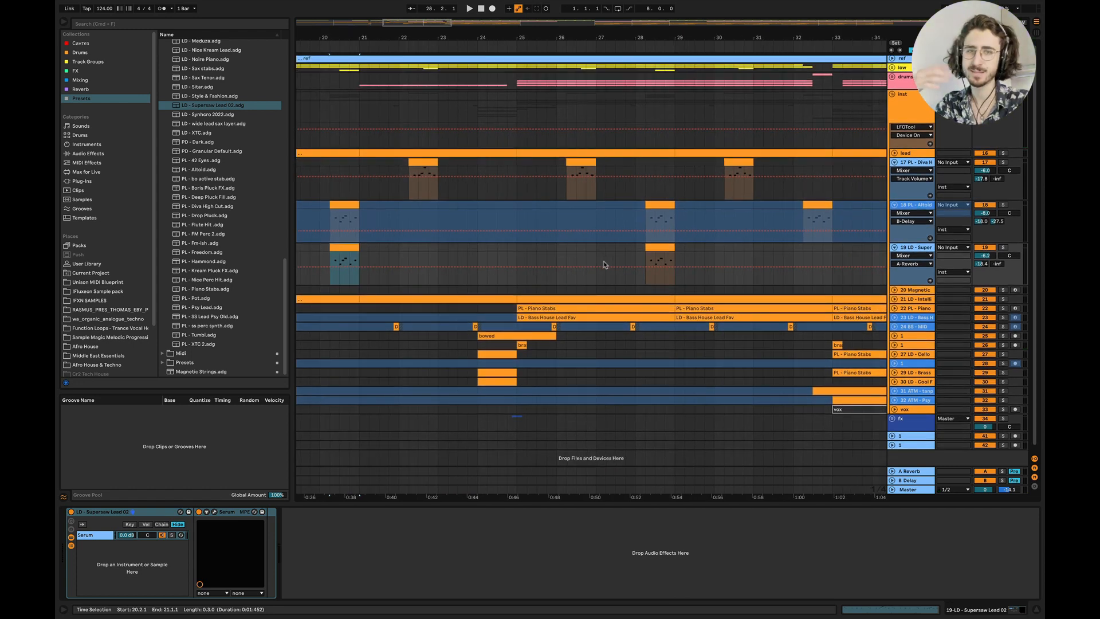
pyautogui.hscroll(-3, 603, 265)
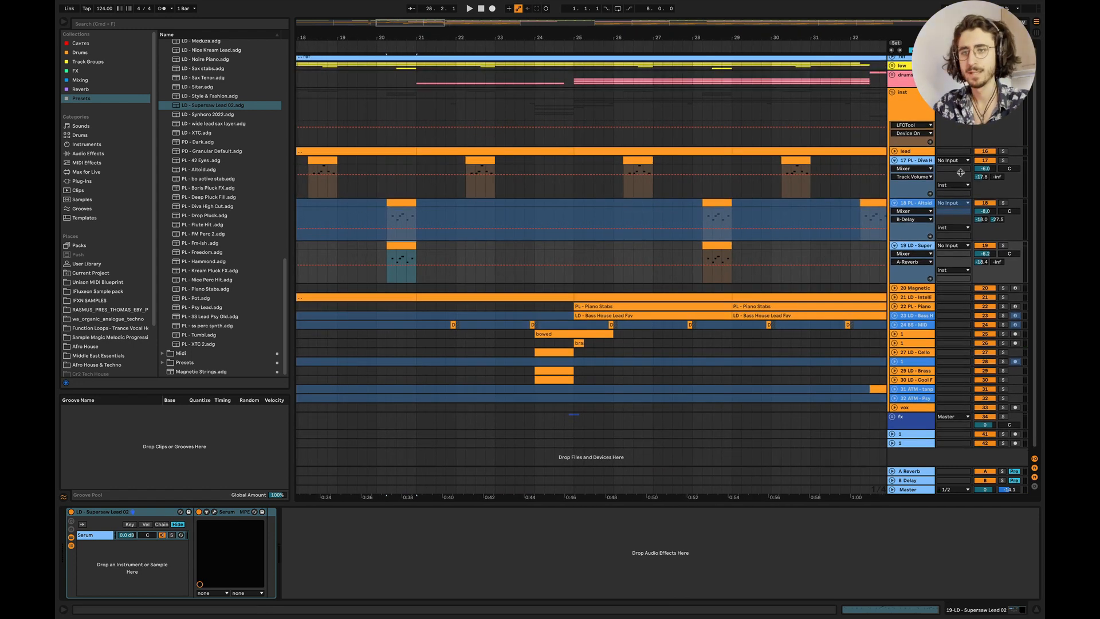
pyautogui.click(893, 161)
pyautogui.click(894, 173)
pyautogui.click(893, 182)
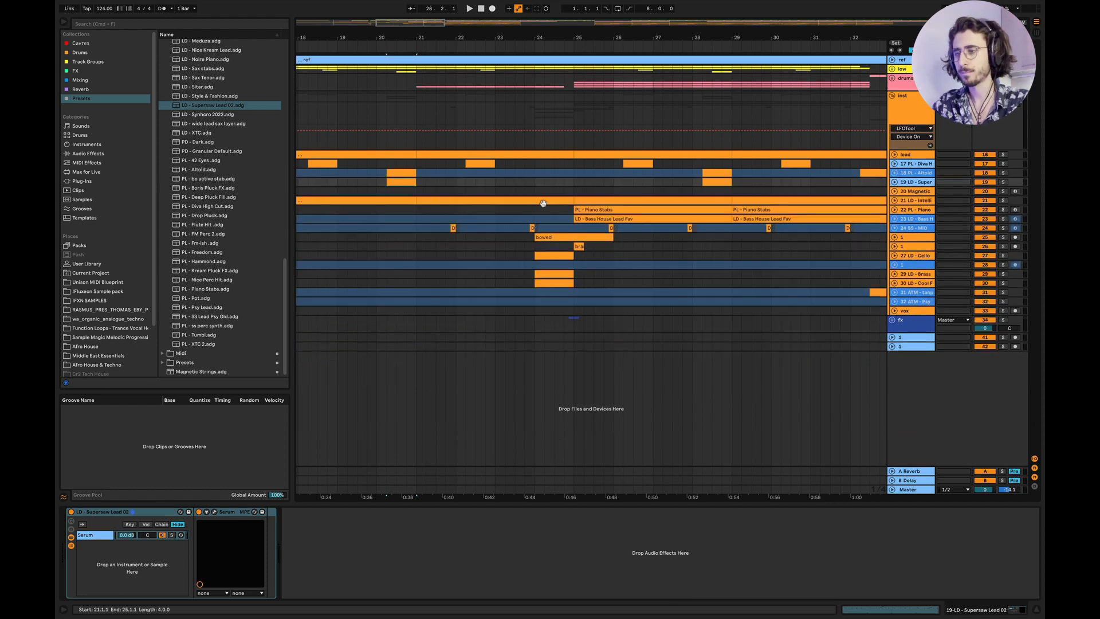
# Play the transition into the drop from 16.3.1, and select the Supersaw clip at 20.2.1
pyautogui.hscroll(-3, 417, 193)
pyautogui.click(328, 173)
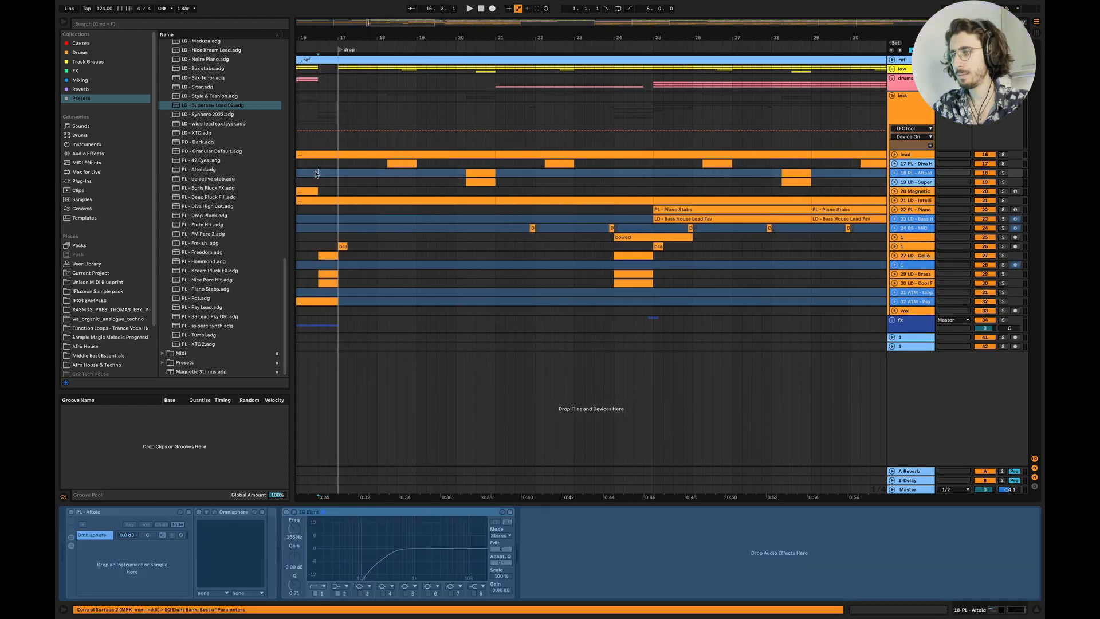
pyautogui.press('space')
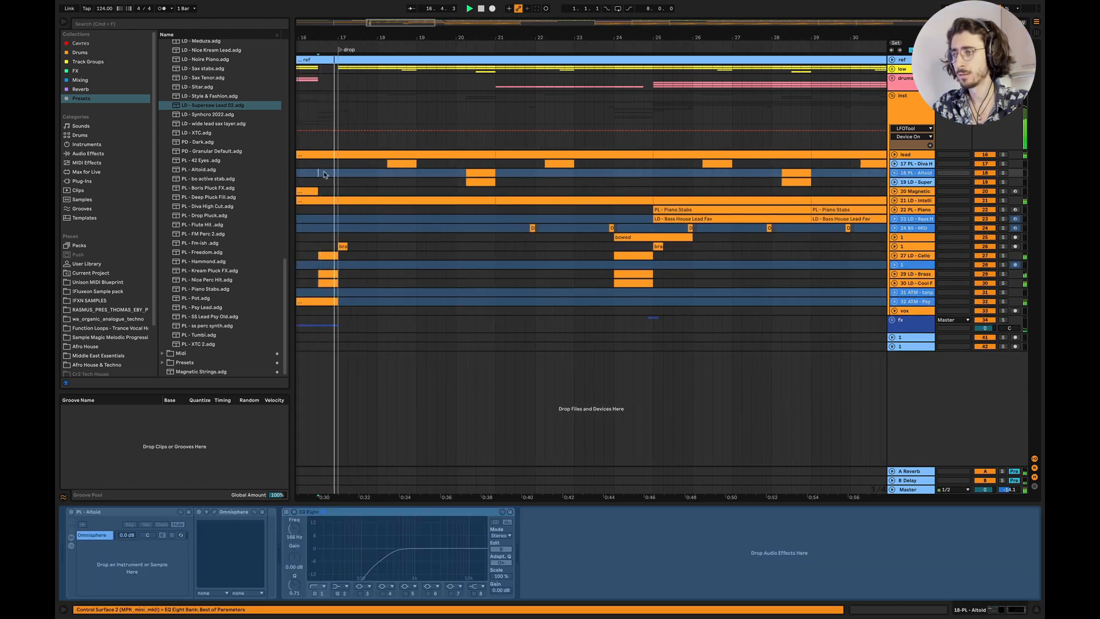
pyautogui.hscroll(-2, 422, 189)
pyautogui.hscroll(-1, 542, 200)
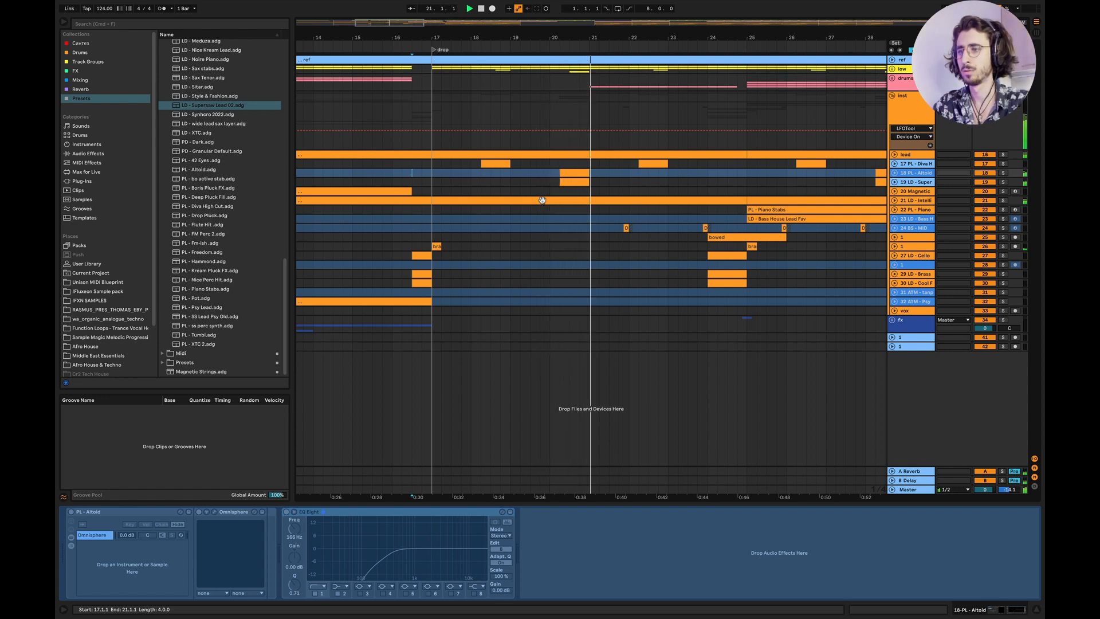
pyautogui.click(572, 183)
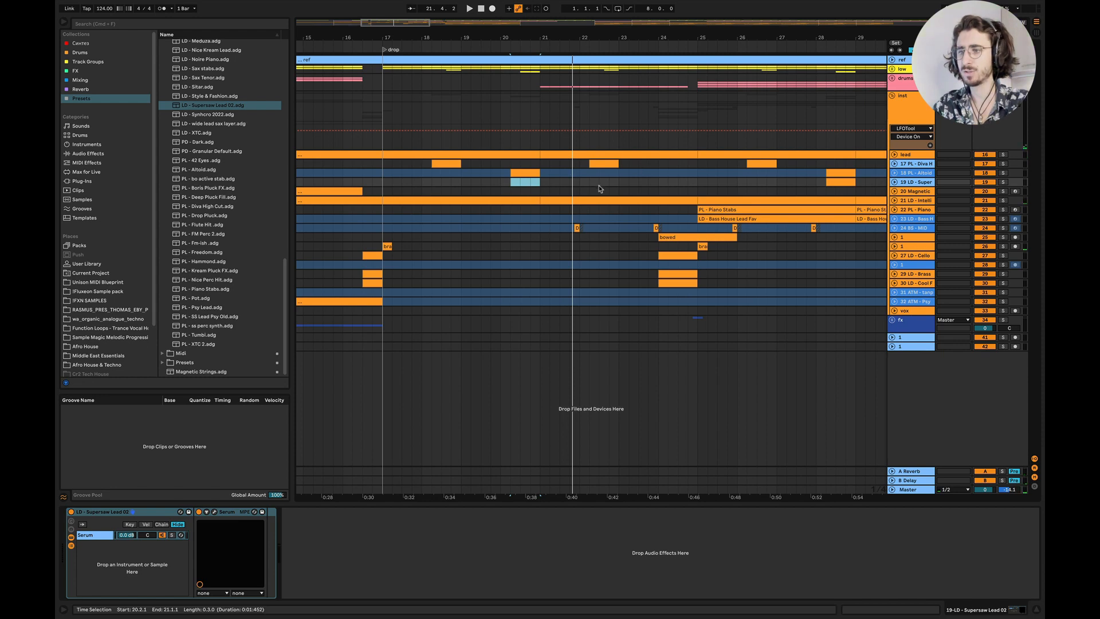
pyautogui.hscroll(3, 607, 177)
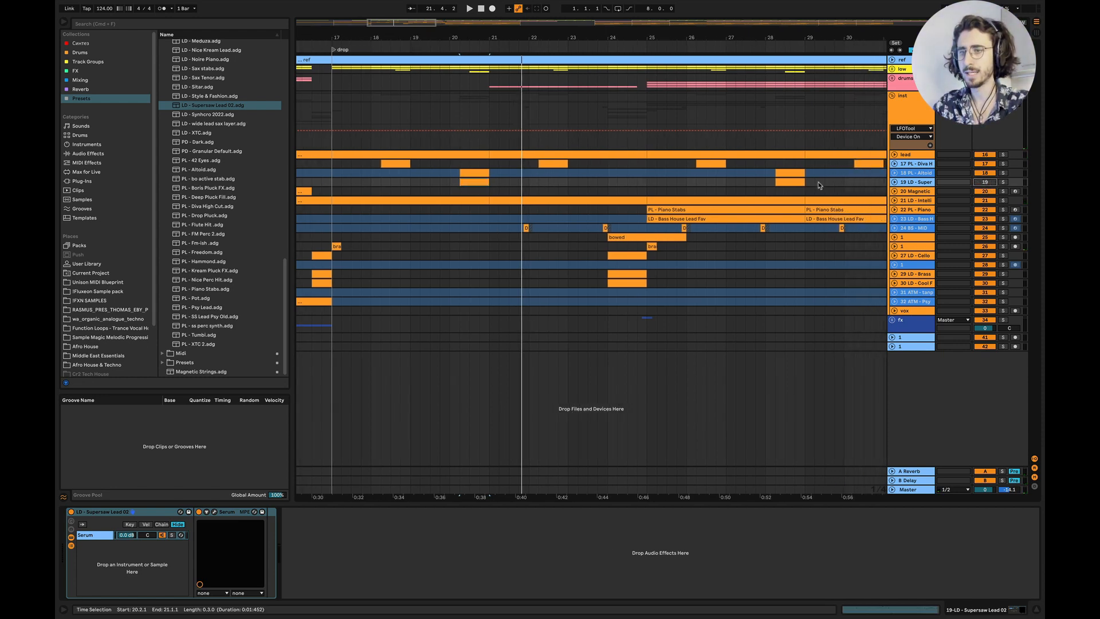
# Play the arrangement from 16.4.1 through the drop to bar 29 to review the layered lead phrases
pyautogui.hscroll(-2, 707, 200)
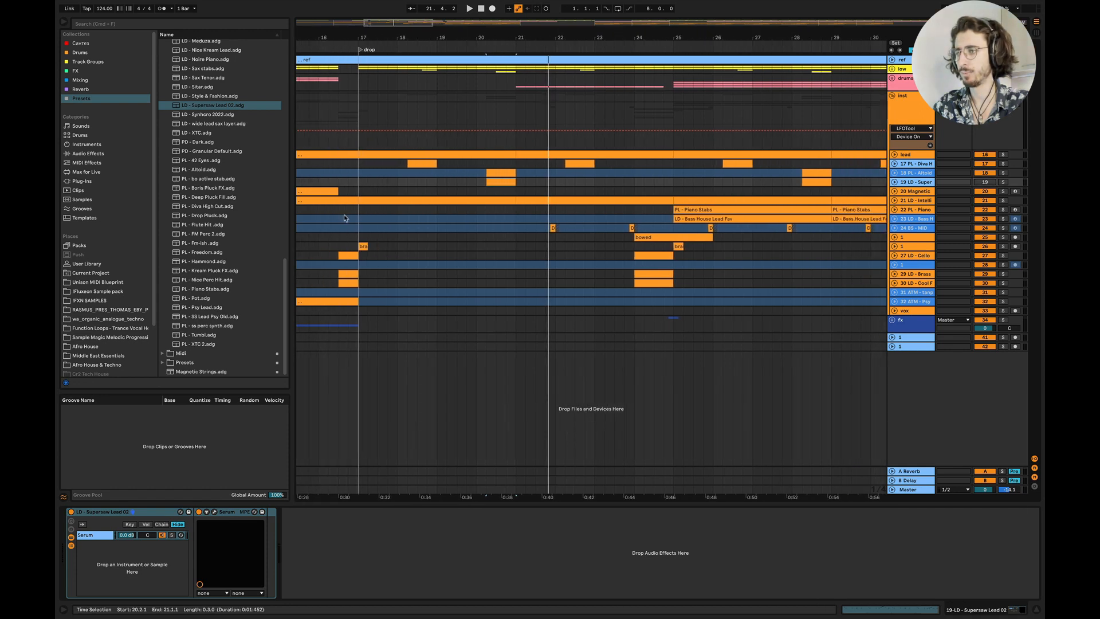
pyautogui.click(345, 218)
pyautogui.press('space')
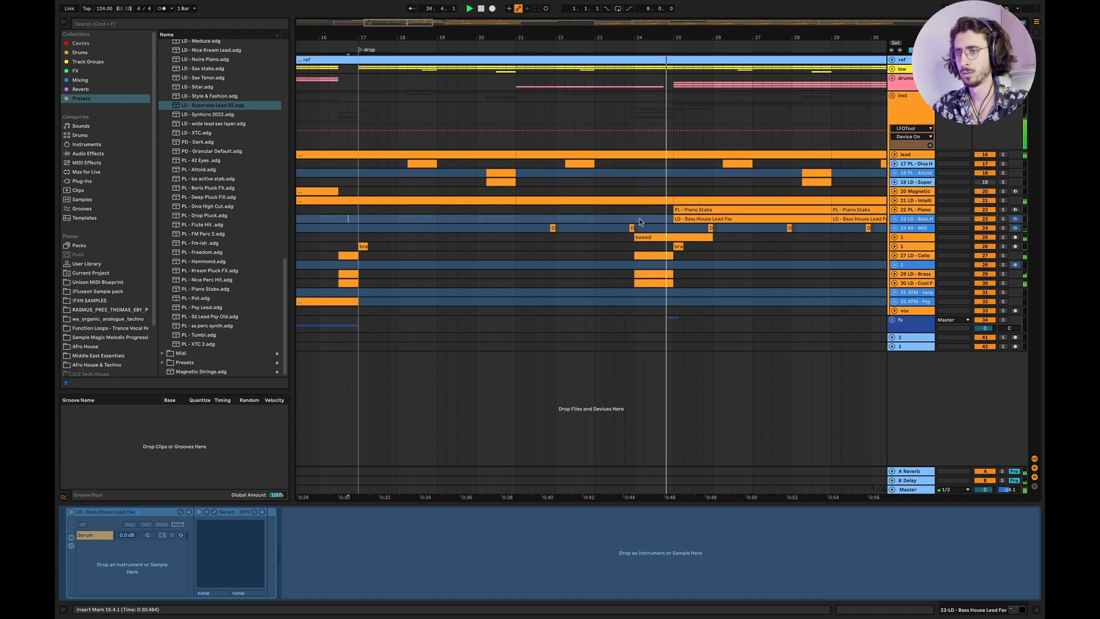
pyautogui.hscroll(6, 640, 220)
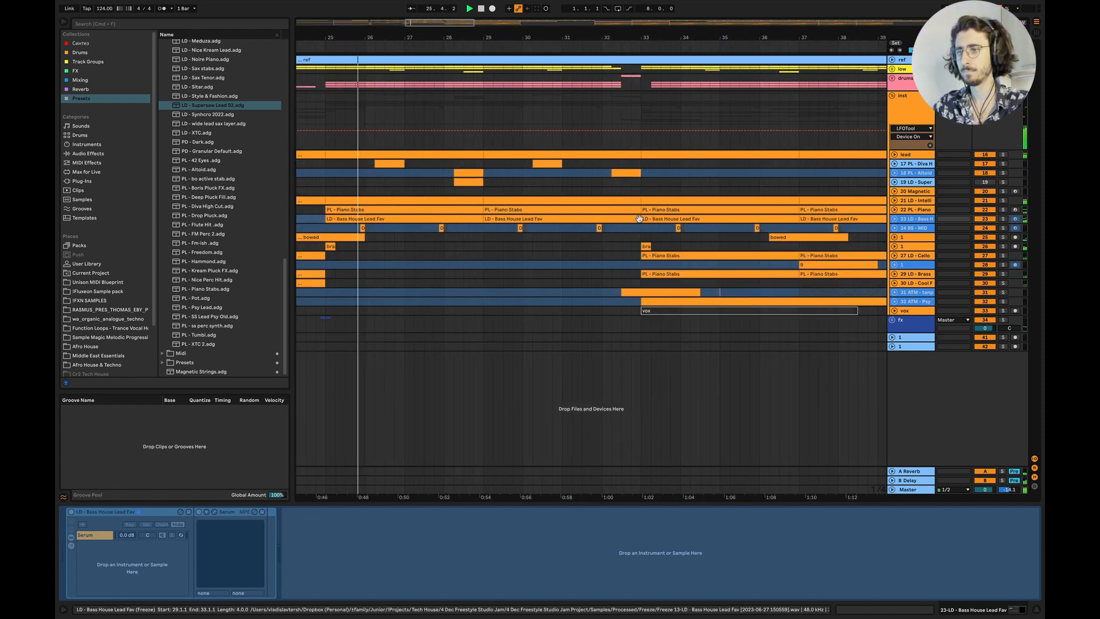
pyautogui.hscroll(-2, 640, 220)
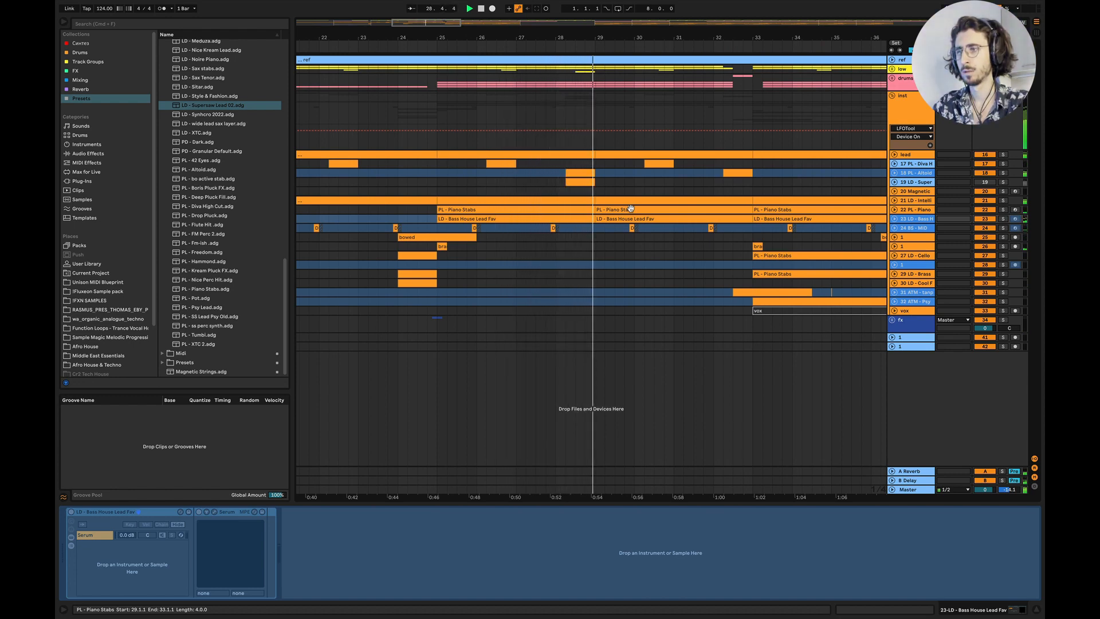
pyautogui.scroll(-6, 572, 210)
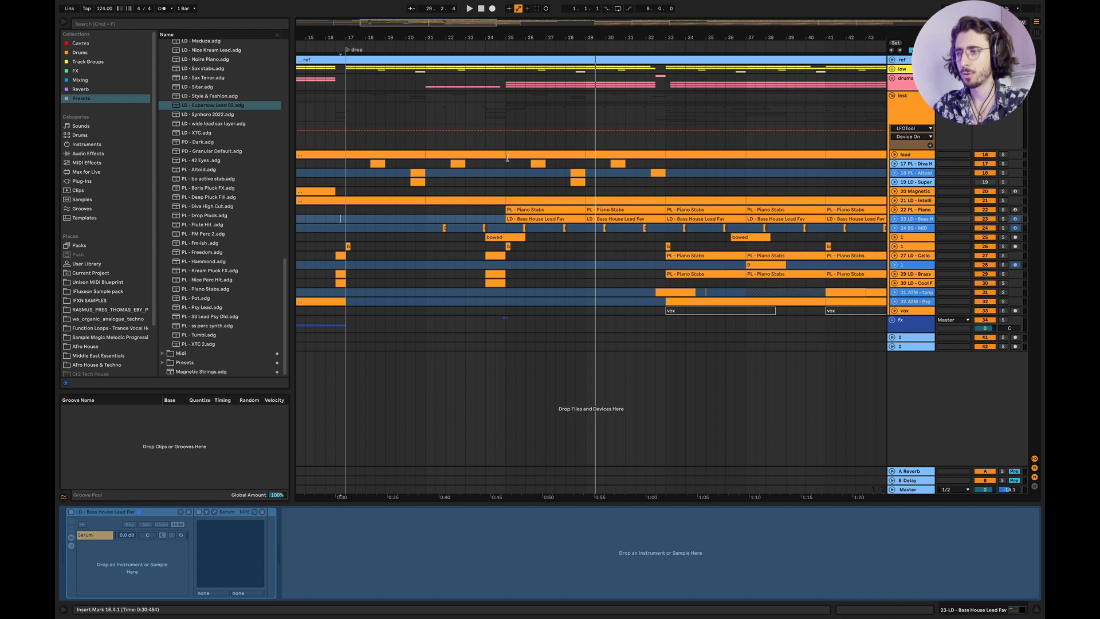
# Insert a MIDI track below the vox track and load the PL - Drop Pluck preset onto it, closing its plug-in windows
pyautogui.moveTo(501, 145); pyautogui.dragTo(664, 145)
pyautogui.press('+')
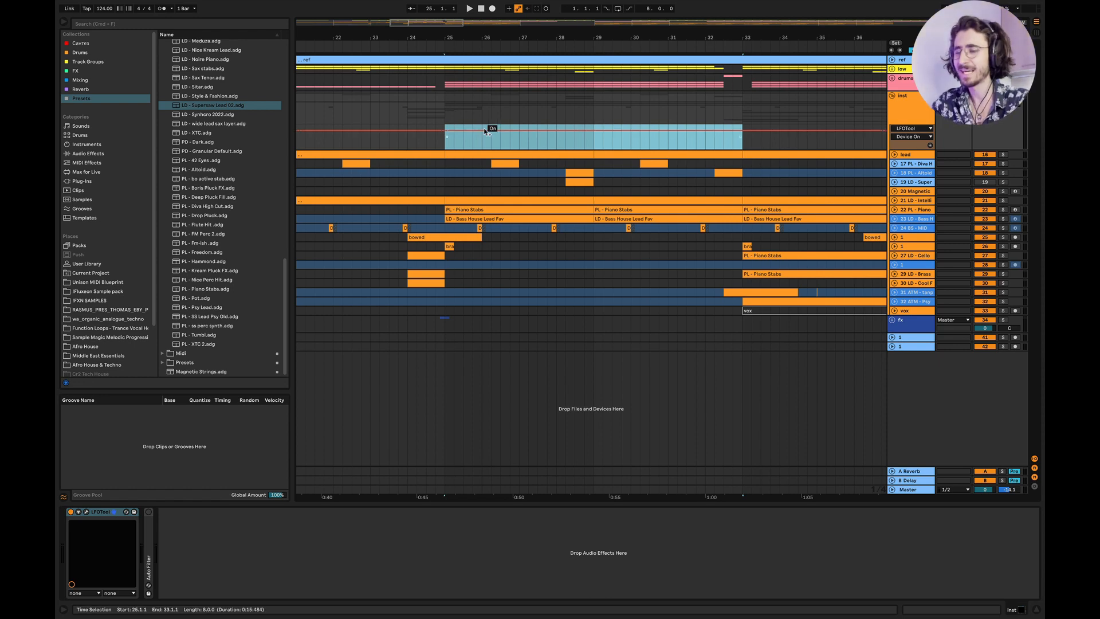
pyautogui.click(417, 98)
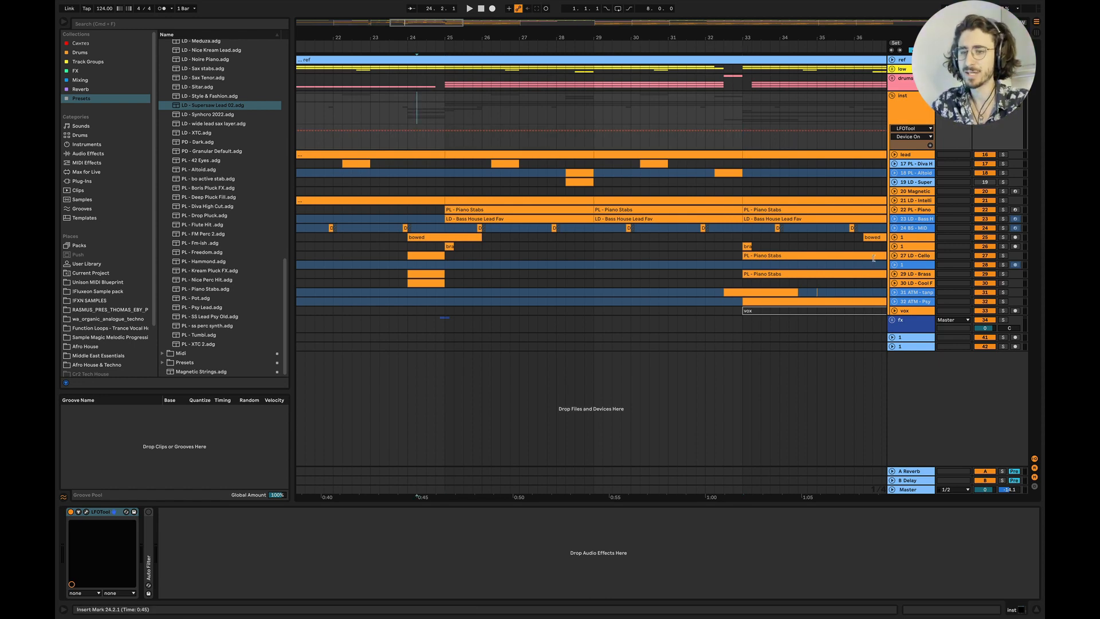
pyautogui.rightClick(918, 311)
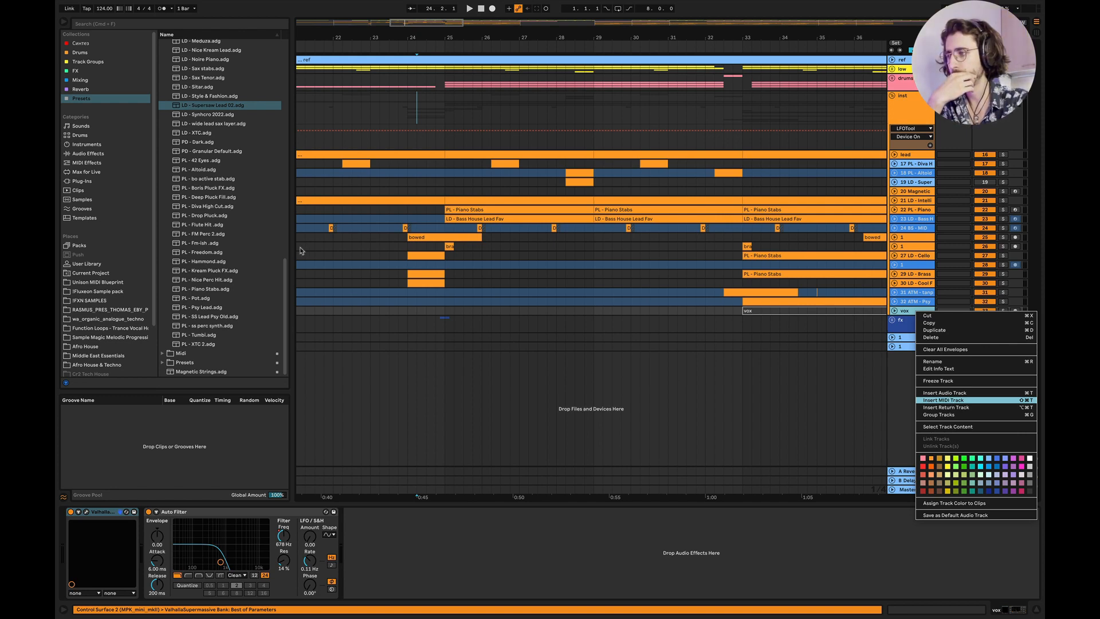
pyautogui.click(213, 223)
pyautogui.click(208, 217)
pyautogui.moveTo(199, 215); pyautogui.dragTo(920, 322)
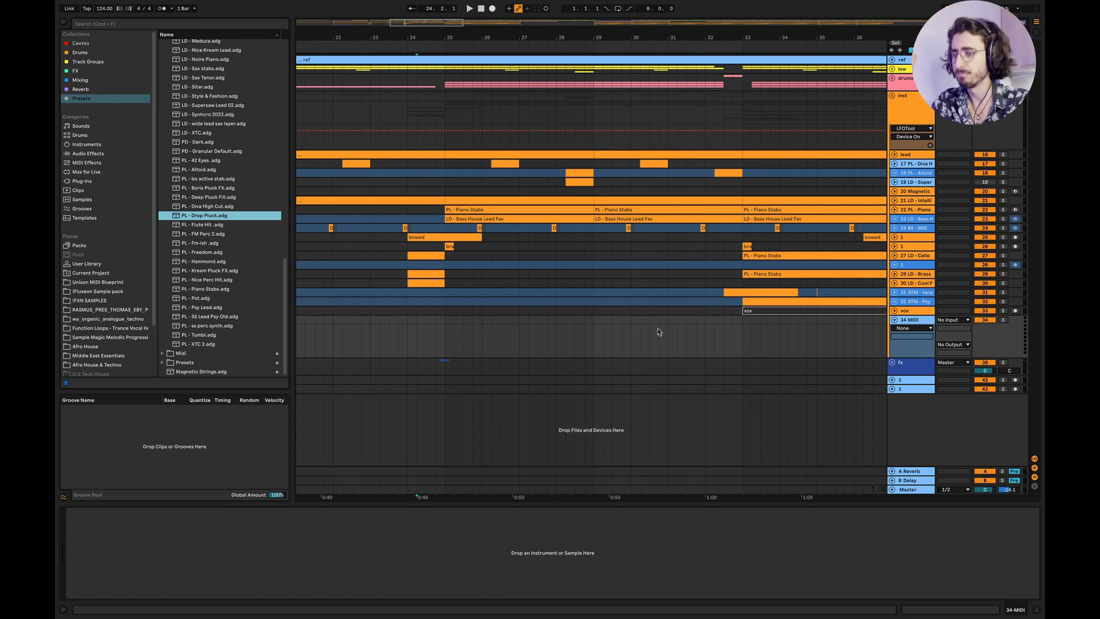
pyautogui.press('Return')
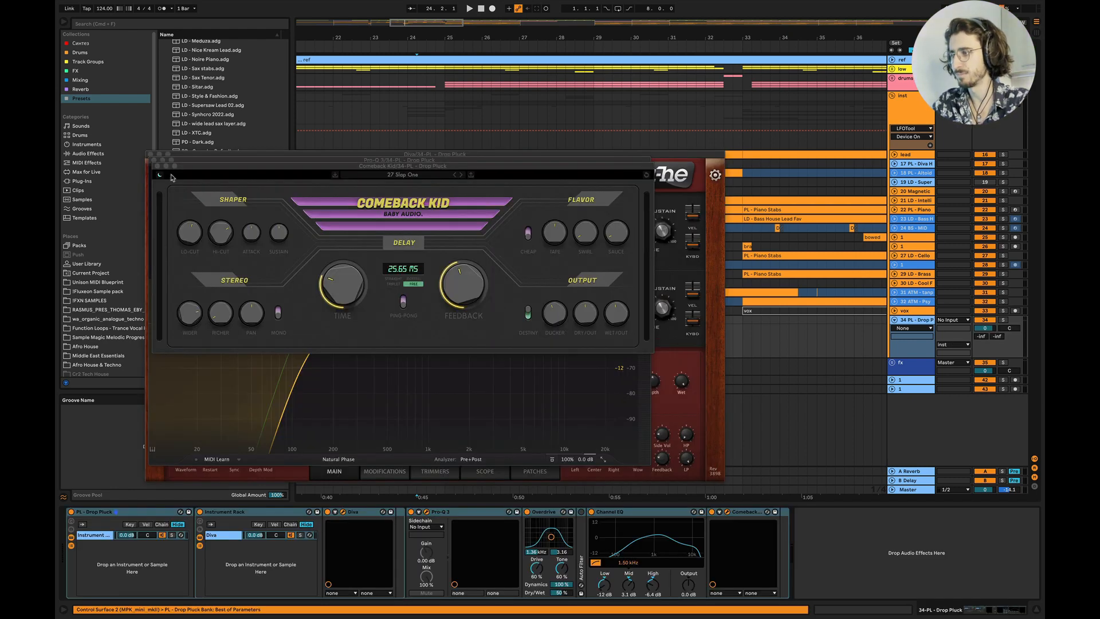
pyautogui.click(157, 166)
pyautogui.click(154, 161)
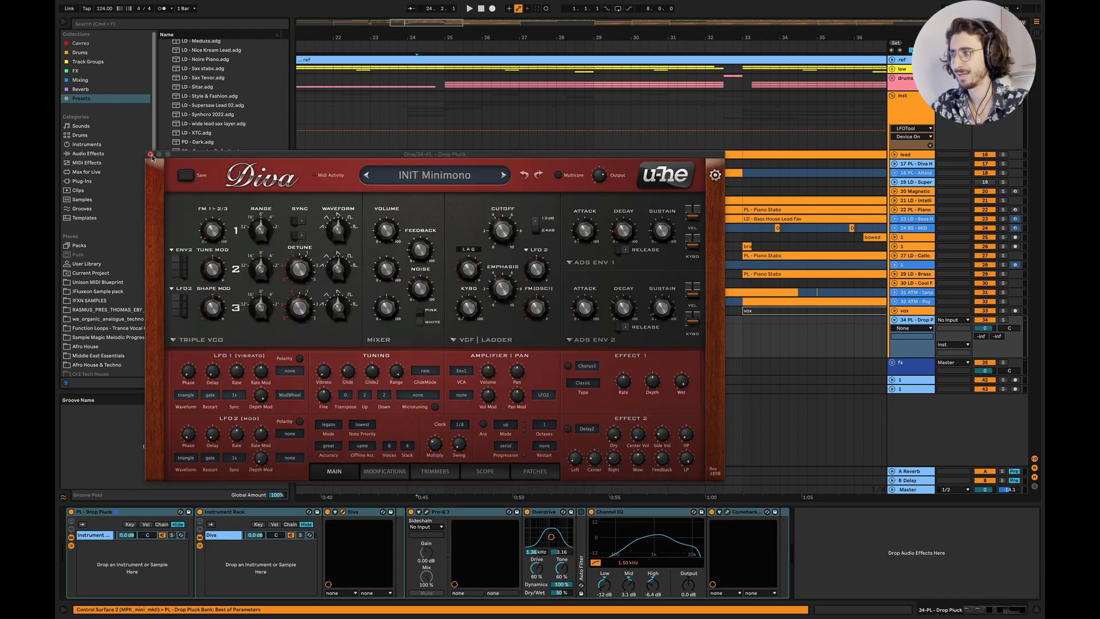
pyautogui.click(152, 154)
# Copy the four-bar lead clip onto the Drop Pluck track at 25.1.1 and audition it soloed at -6.4 dB
pyautogui.moveTo(513, 156); pyautogui.dragTo(536, 331)
pyautogui.click(1004, 320)
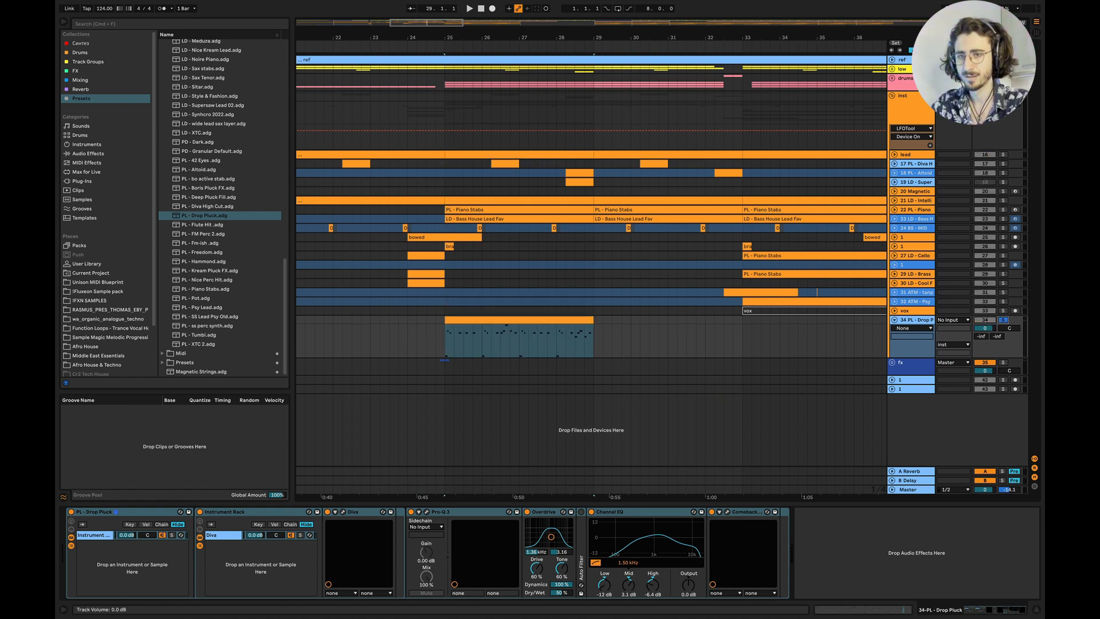
pyautogui.moveTo(985, 328); pyautogui.dragTo(984, 339)
pyautogui.press('space')
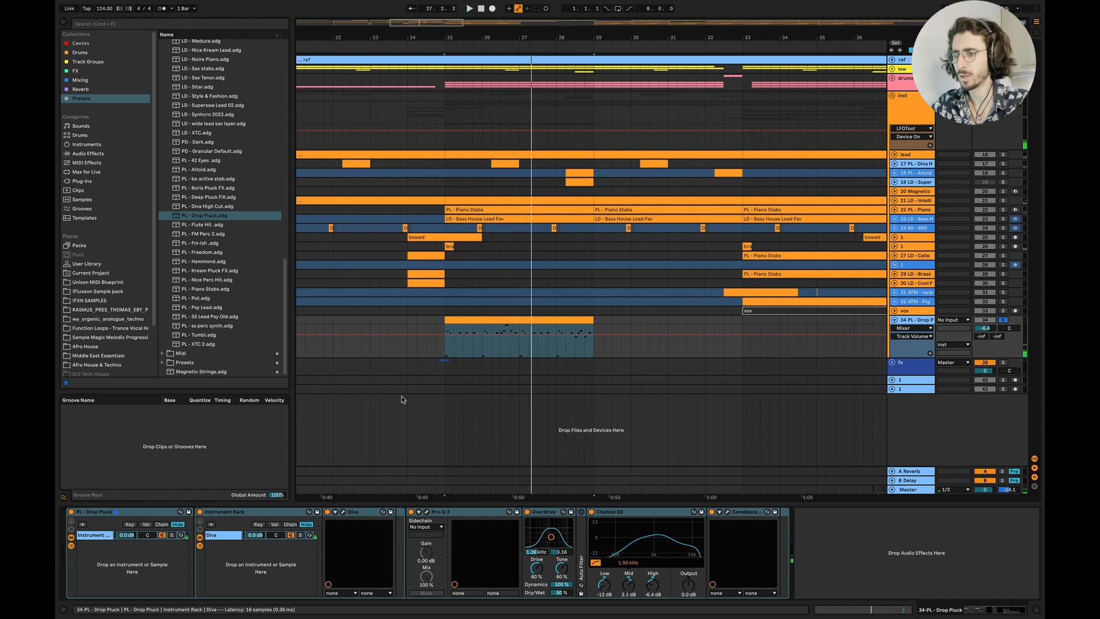
# Set Diva's accuracy to draft with Multicore on, and set the Drop Pluck track's A-Reverb send to -22.5 dB
pyautogui.click(327, 447)
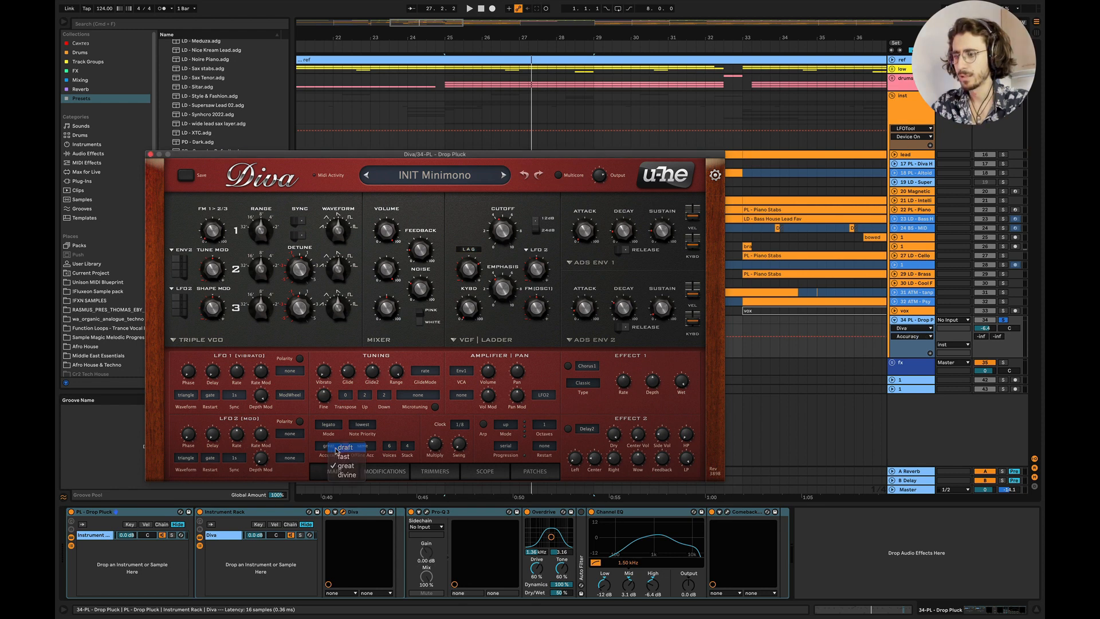
pyautogui.click(343, 448)
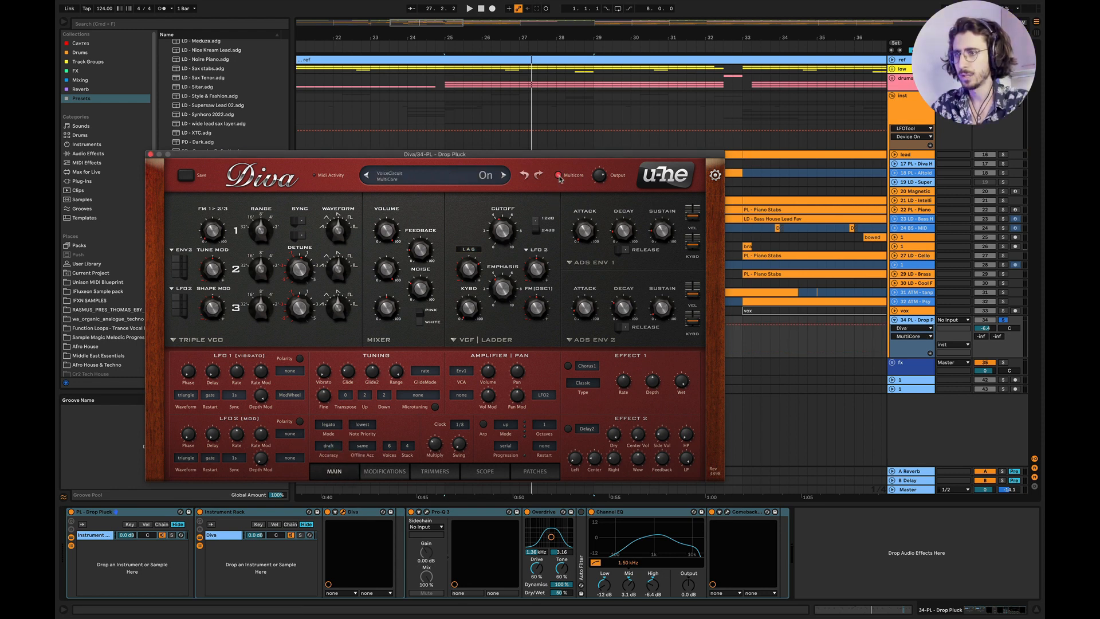
pyautogui.click(150, 155)
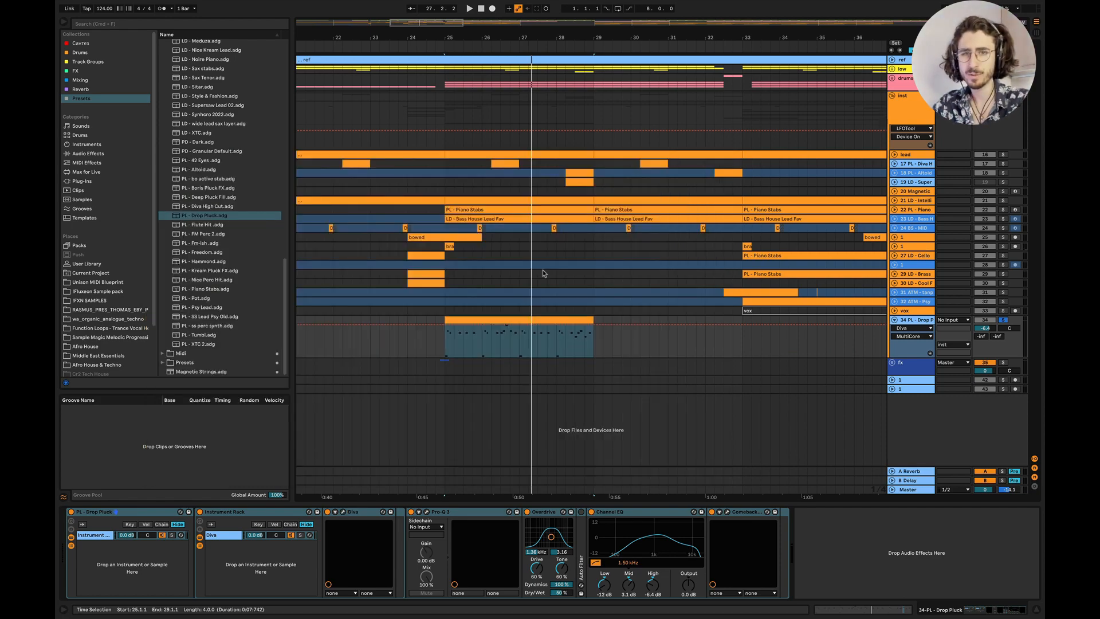
pyautogui.click(411, 348)
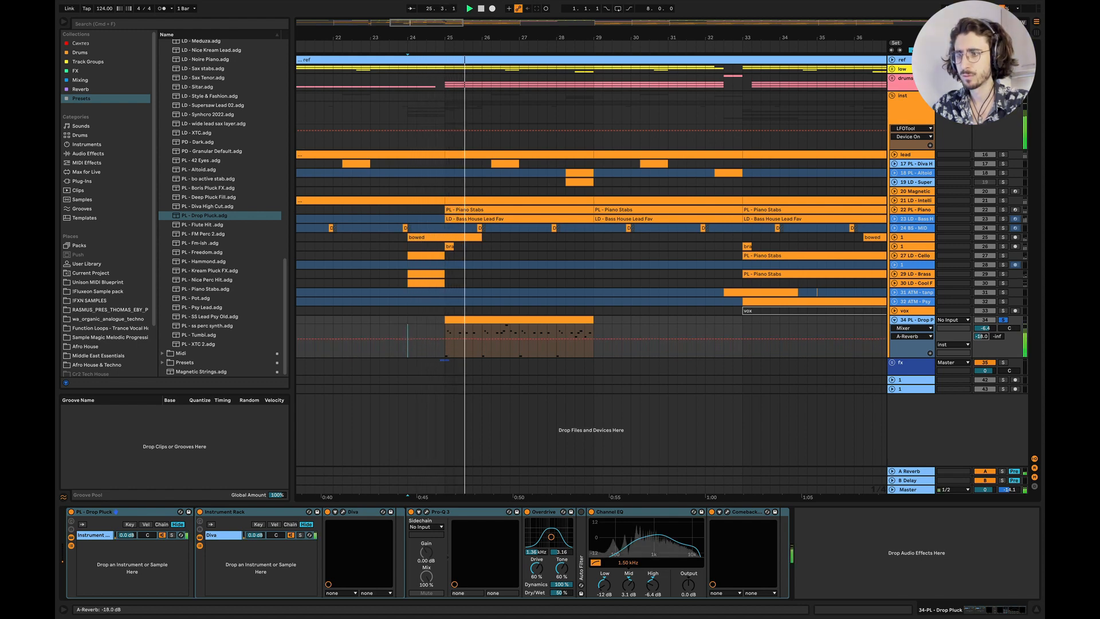
pyautogui.press('space')
# Delete the Drop Pluck clip's sections from 25.2.1 to 26.1.1 and from 26.2.1 to 27.1.1
pyautogui.scroll(5, 442, 346)
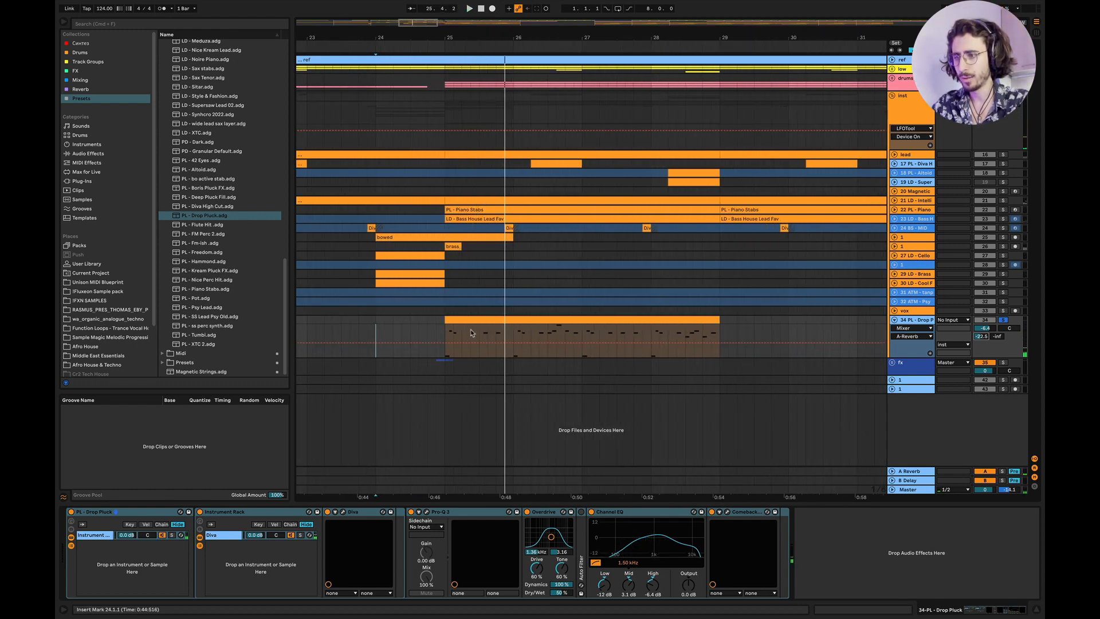
pyautogui.moveTo(464, 334); pyautogui.dragTo(579, 321)
pyautogui.press('Delete')
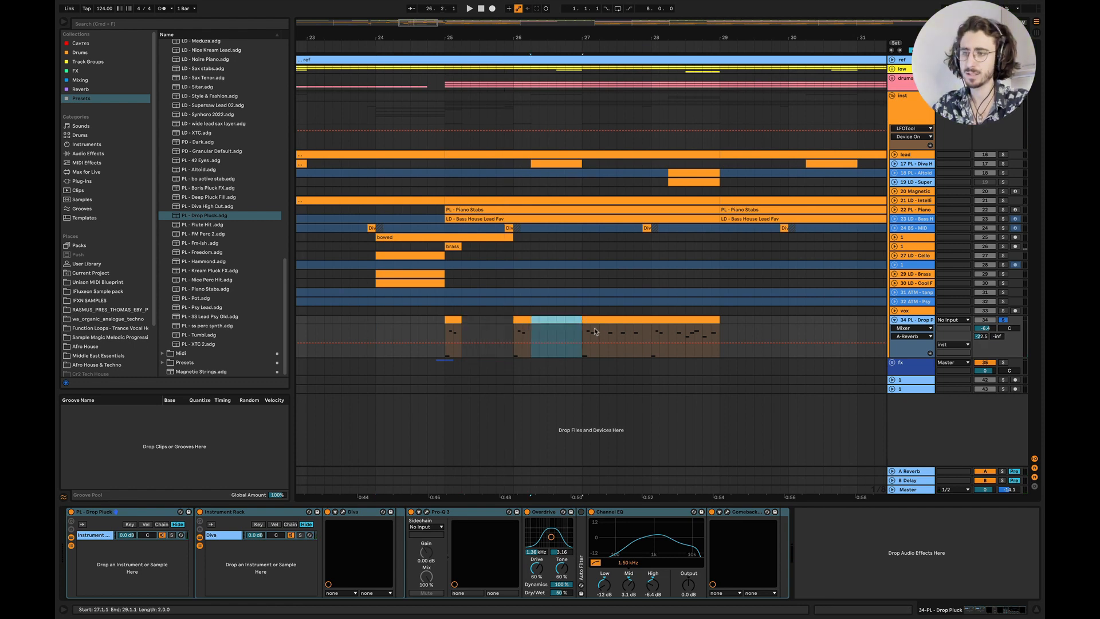
# Unsolo the Drop Pluck track, play the mix from 23.3.1 and set the track's volume to -6.1 dB
pyautogui.click(342, 337)
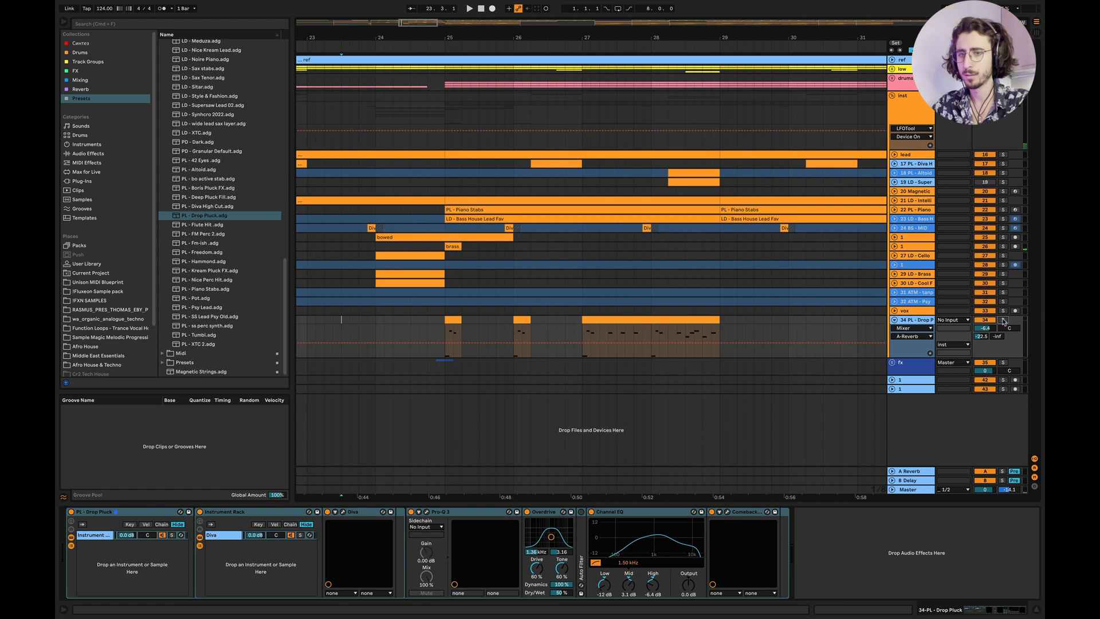
pyautogui.press('space')
pyautogui.moveTo(990, 330); pyautogui.dragTo(989, 327)
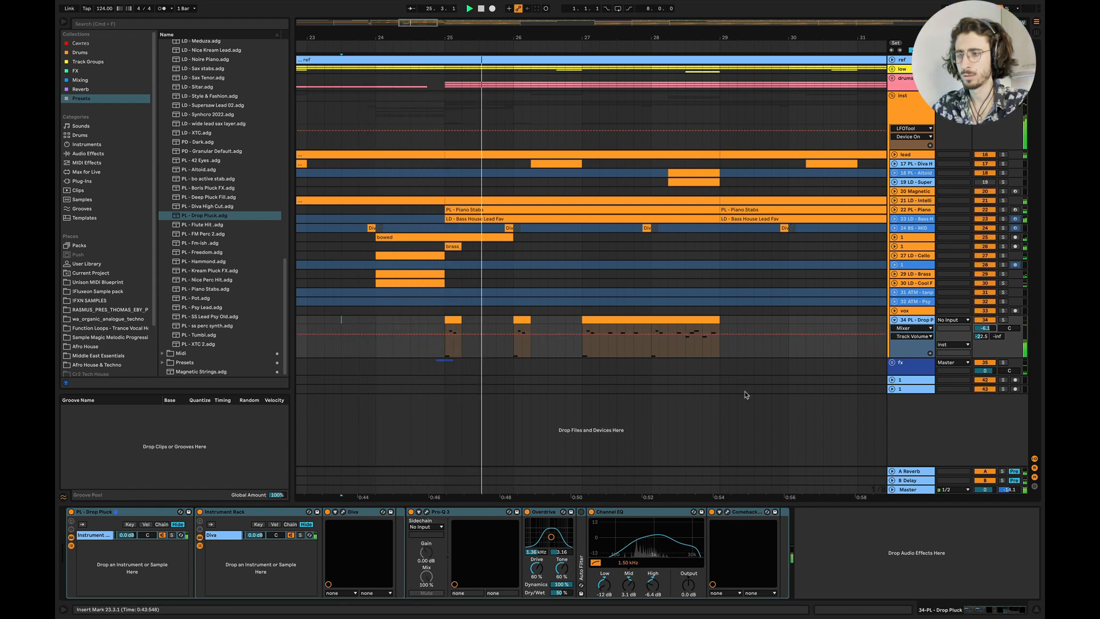
# Delete the Drop Pluck clip's sections from 27.2.1 to 28.1.1 and from 28.2.1 to 29.1.1
pyautogui.moveTo(599, 338); pyautogui.dragTo(651, 338)
pyautogui.press('Delete')
pyautogui.moveTo(668, 338); pyautogui.dragTo(714, 322)
pyautogui.press('space')
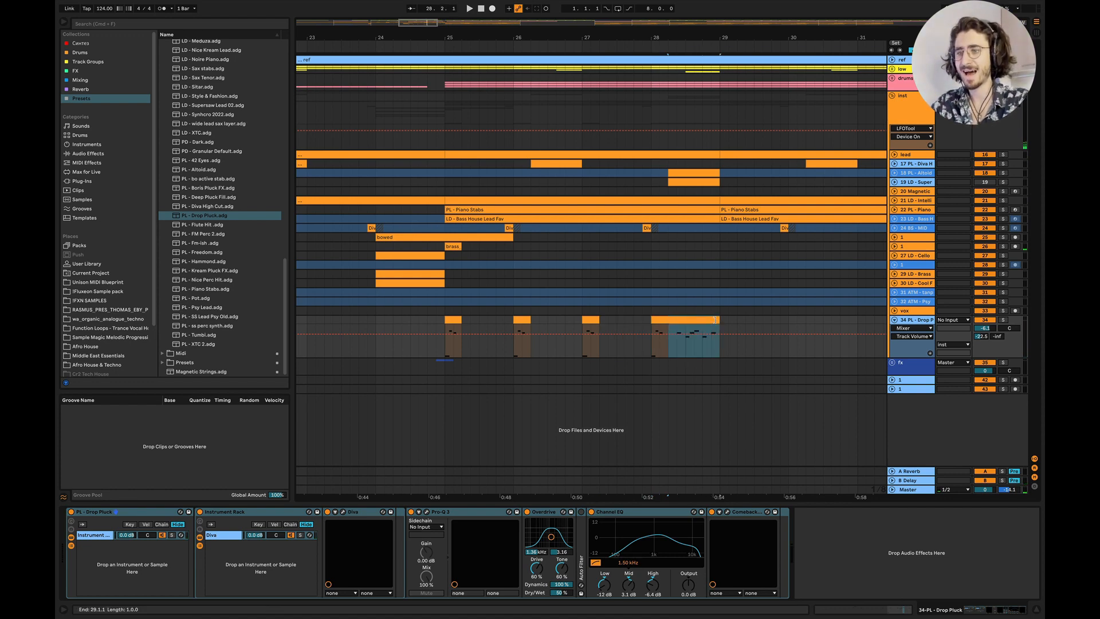
pyautogui.press('Delete')
# Duplicate the four-bar Drop Pluck pattern from 25.1.1 to 29.1.1 repeatedly until it reaches the cool down at 49.1.1
pyautogui.hscroll(1, 715, 322)
pyautogui.scroll(-4, 716, 323)
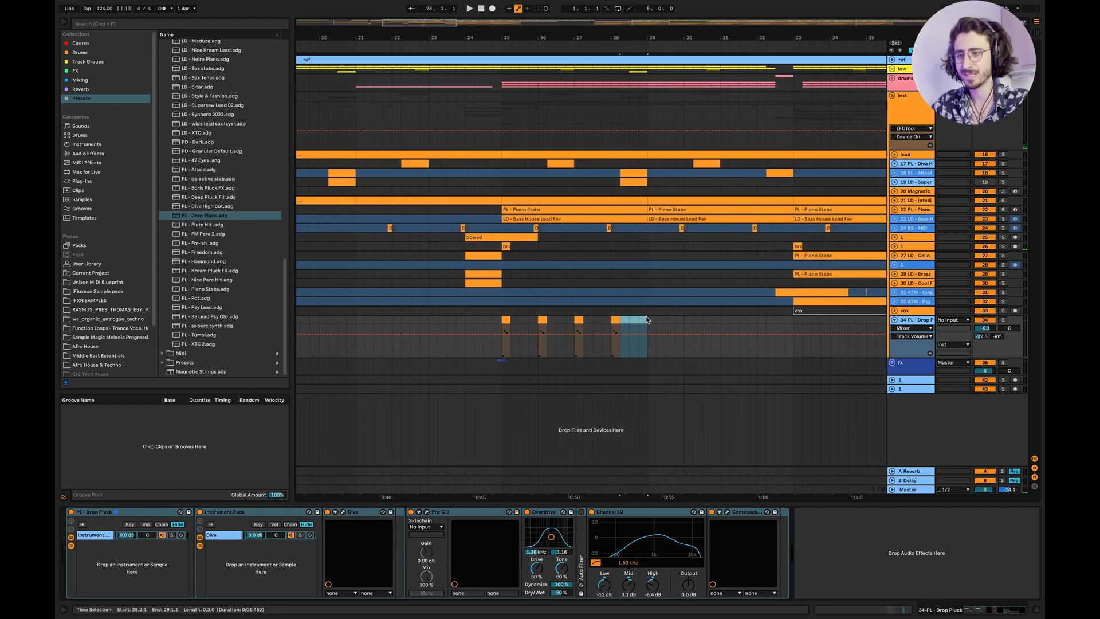
pyautogui.moveTo(648, 319); pyautogui.dragTo(502, 321)
pyautogui.press('super+d')
pyautogui.hscroll(5, 499, 322)
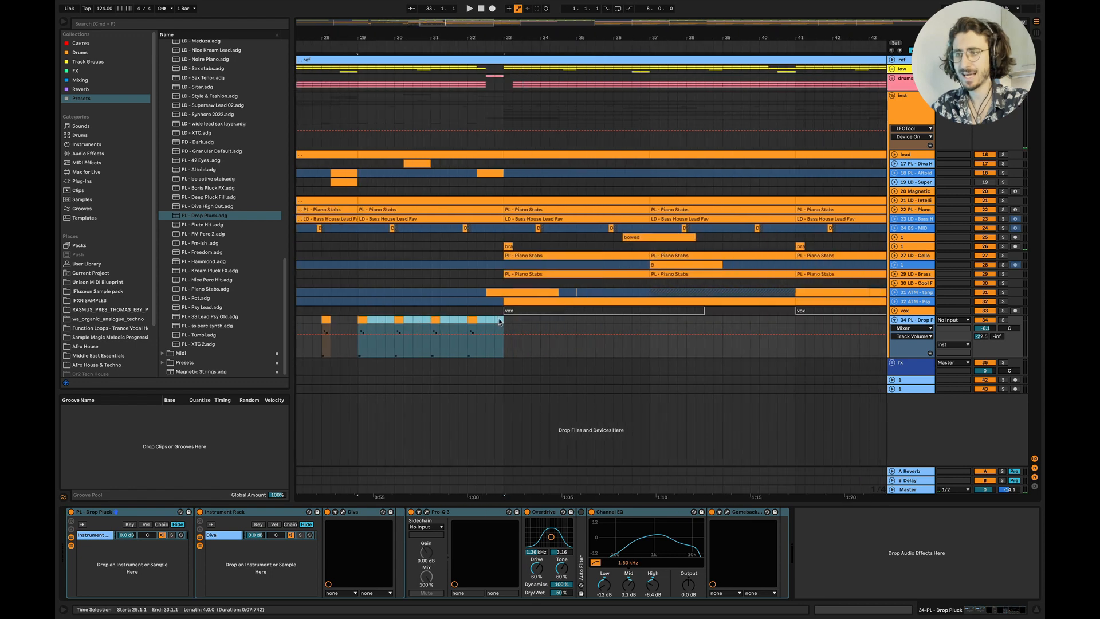
pyautogui.scroll(-3, 499, 321)
pyautogui.press('super+d')
pyautogui.press('super+d')
pyautogui.press('super+d')
pyautogui.press('super+d')
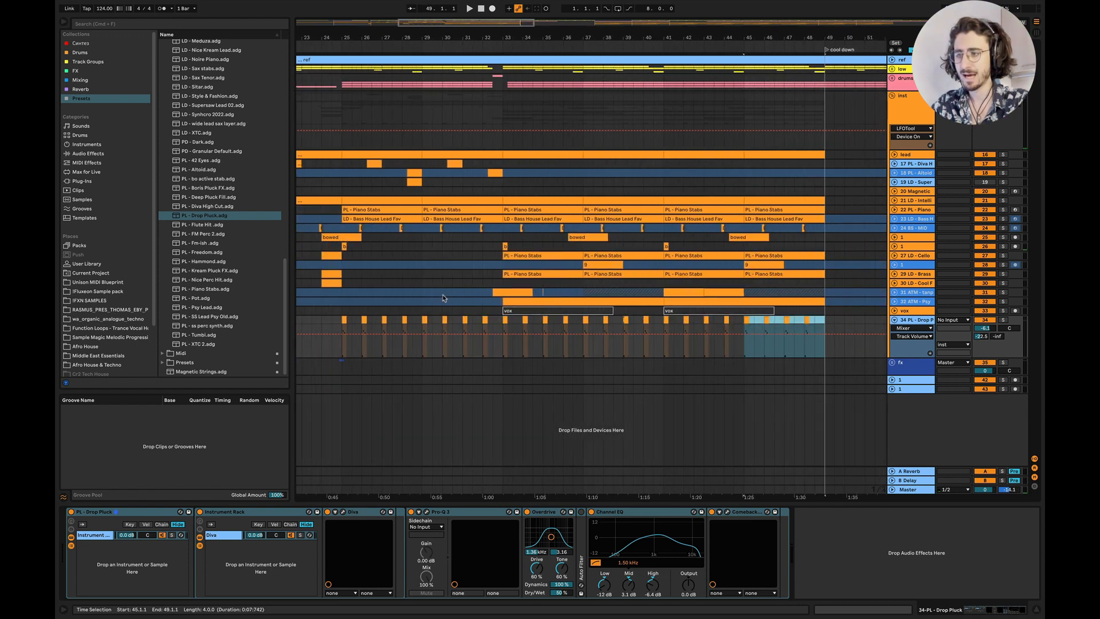
# With Drop Pluck and lead soloed, set the pluck's volume to -12.2 dB, reverb send to -20.3 dB and delay send to -25.6 dB
pyautogui.scroll(5, 443, 297)
pyautogui.hscroll(-2, 470, 298)
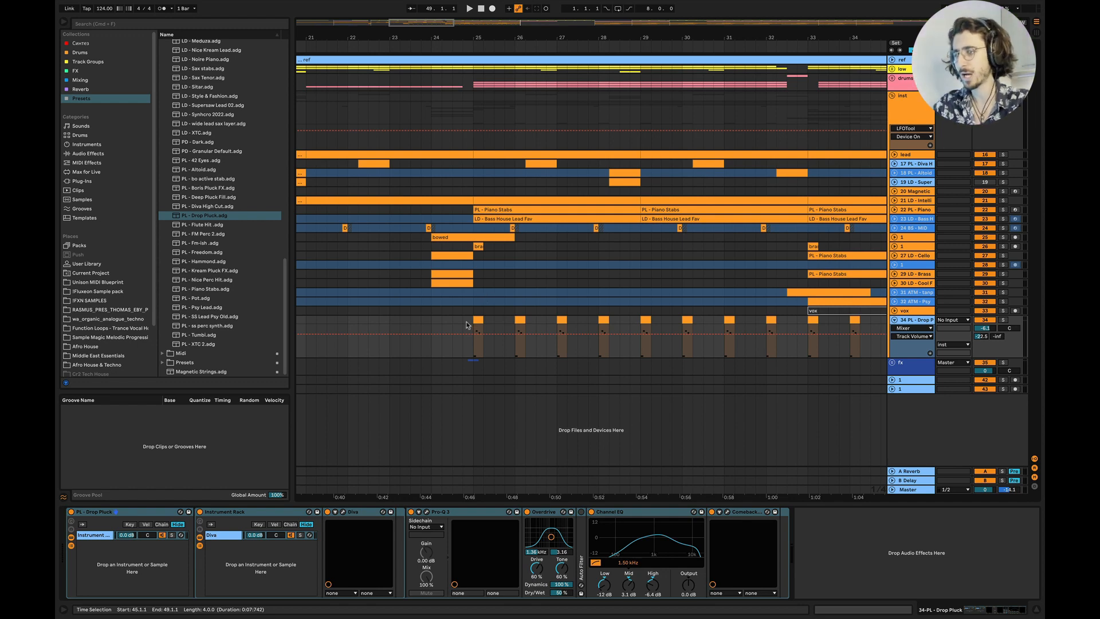
pyautogui.scroll(3, 467, 325)
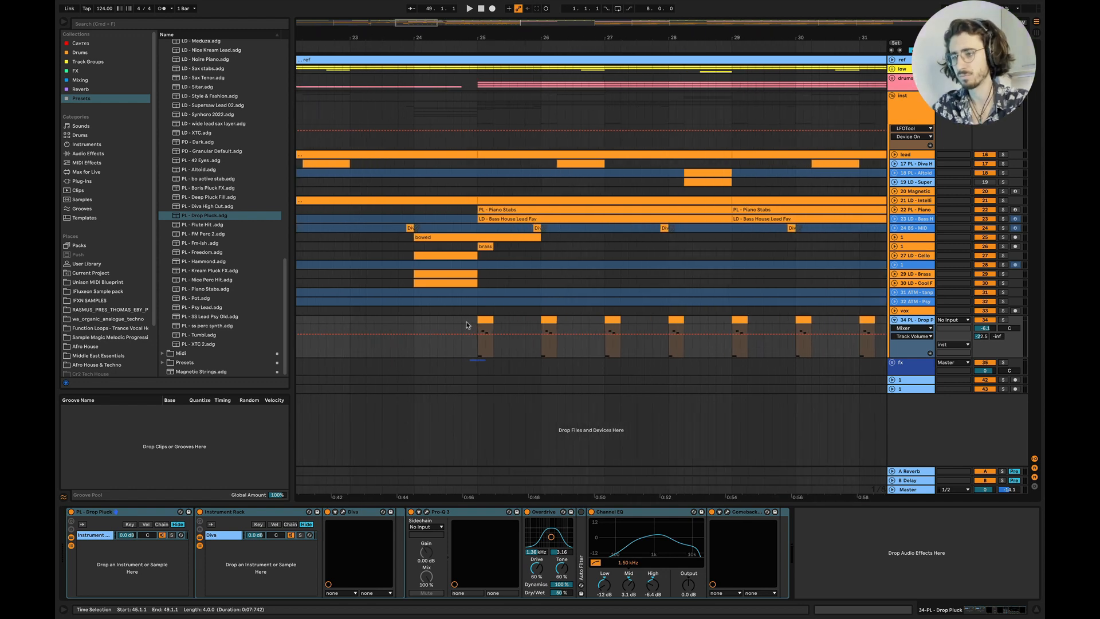
pyautogui.click(1003, 321)
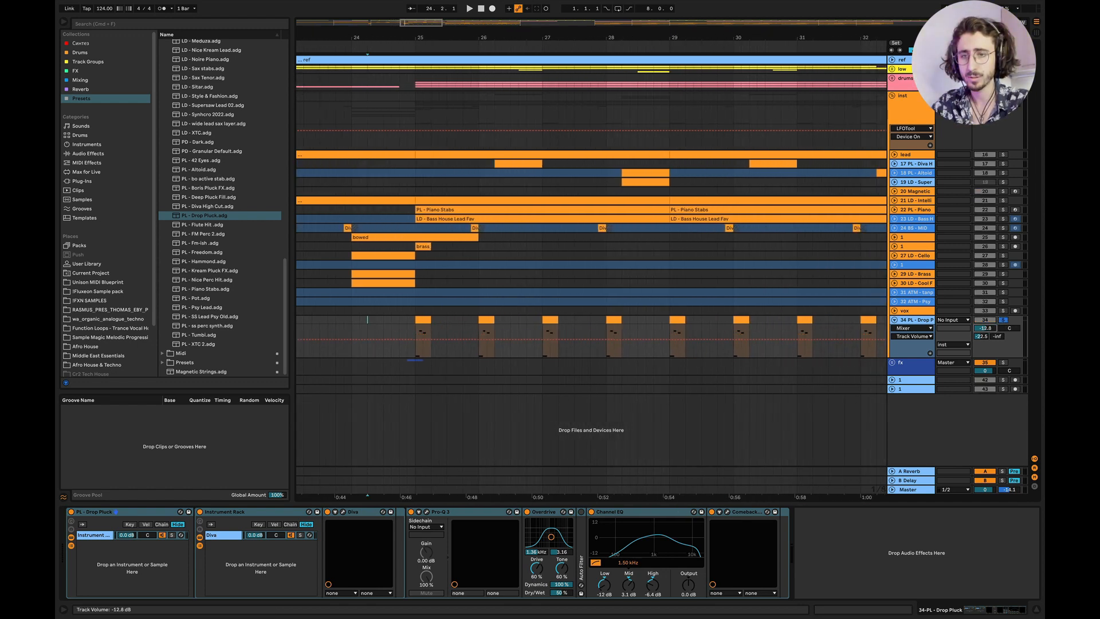
pyautogui.click(1003, 154)
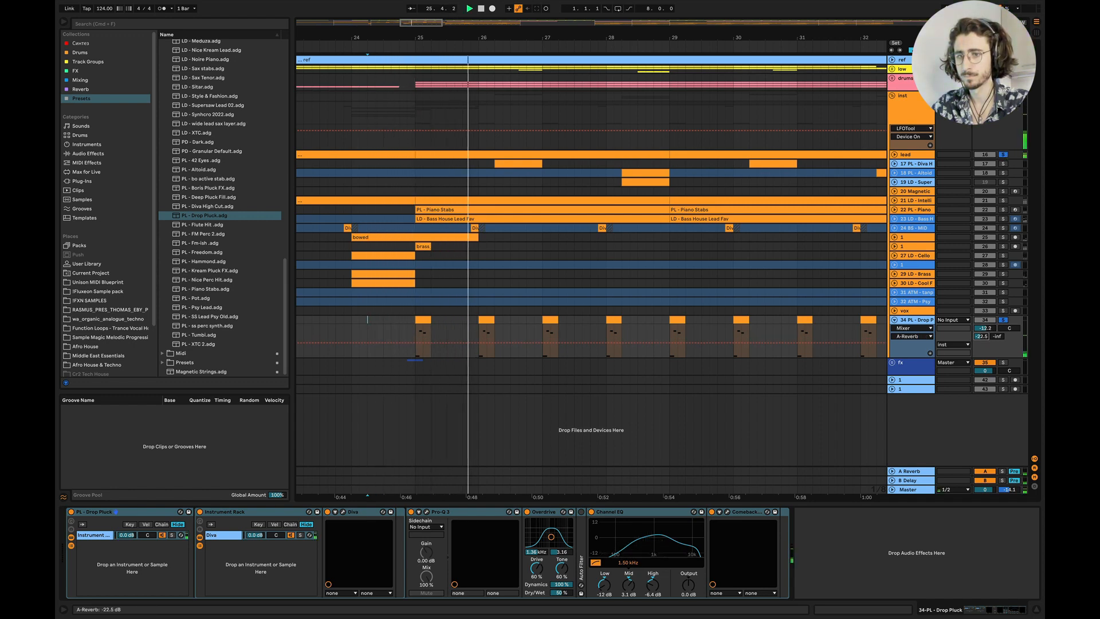
pyautogui.moveTo(981, 336); pyautogui.dragTo(997, 330)
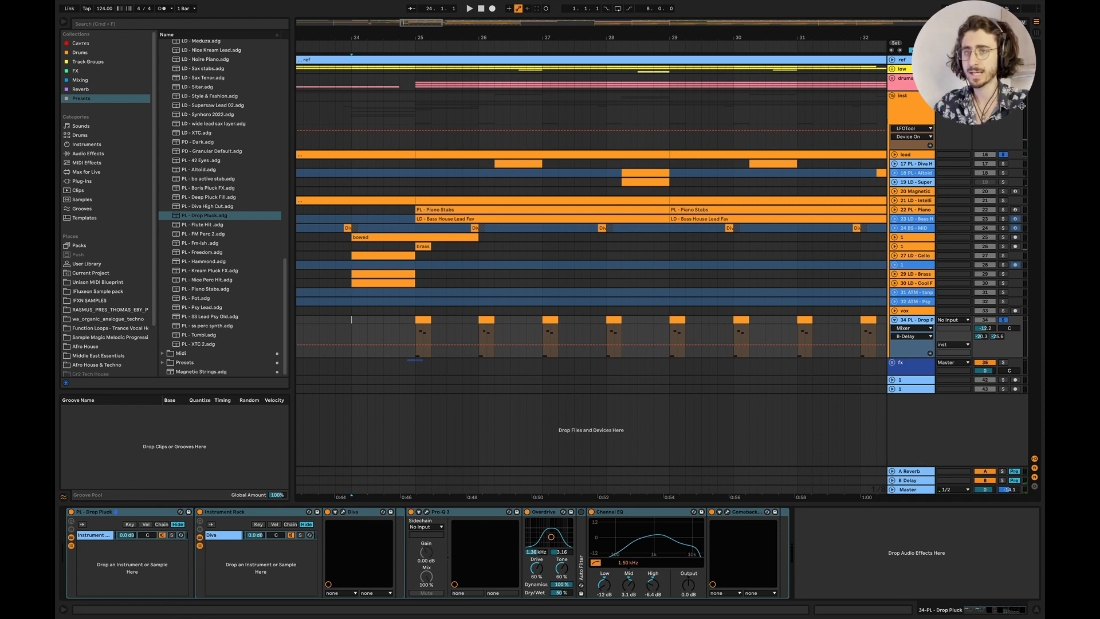
# Unsolo the tracks, play the full mix from 24.1.1 and set the Drop Pluck volume to -10.8 dB
pyautogui.press('s')
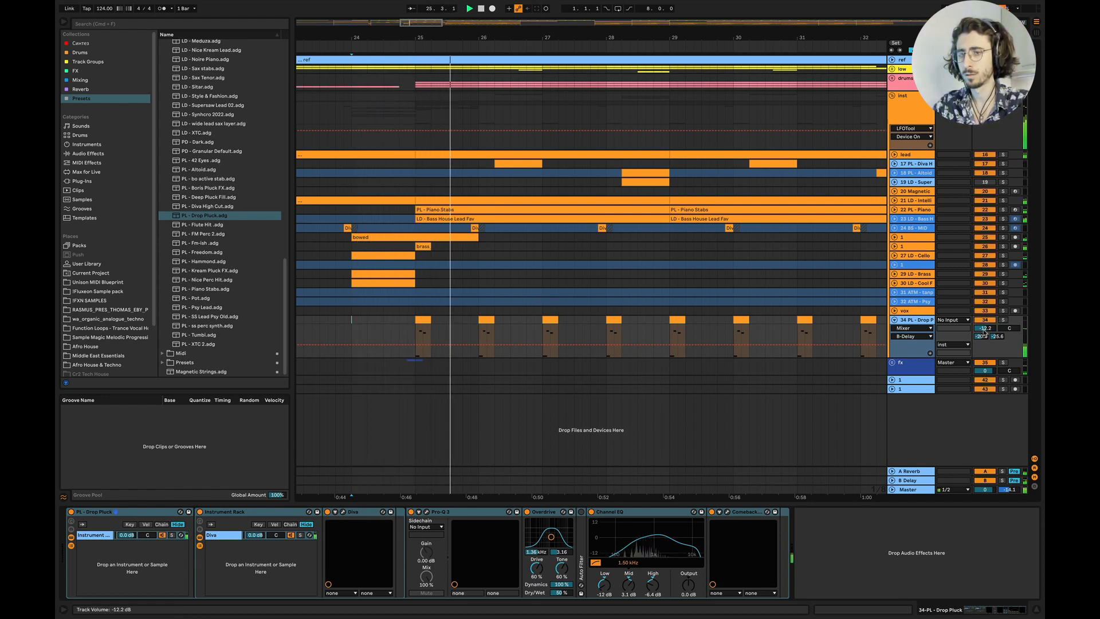
pyautogui.moveTo(985, 327); pyautogui.dragTo(988, 331)
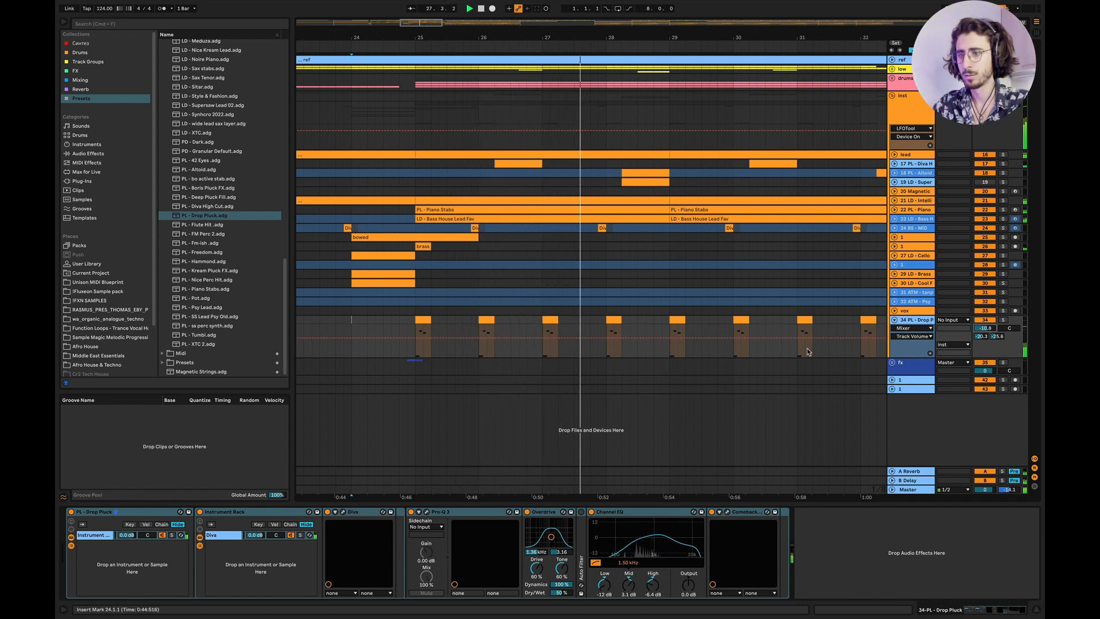
pyautogui.press('space')
# Extend the Drop Pluck clip at 33.1.1 to a full four-bar phrase ending at 37.1.1
pyautogui.hscroll(3, 678, 379)
pyautogui.scroll(-4, 678, 379)
pyautogui.hscroll(4, 677, 380)
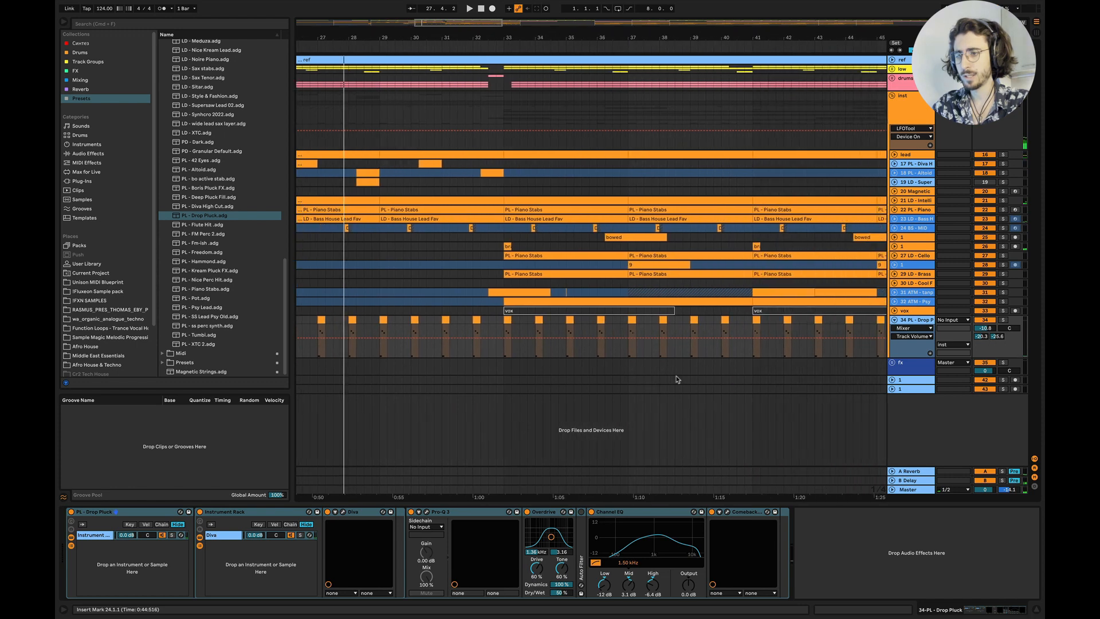
pyautogui.moveTo(512, 324); pyautogui.dragTo(617, 315)
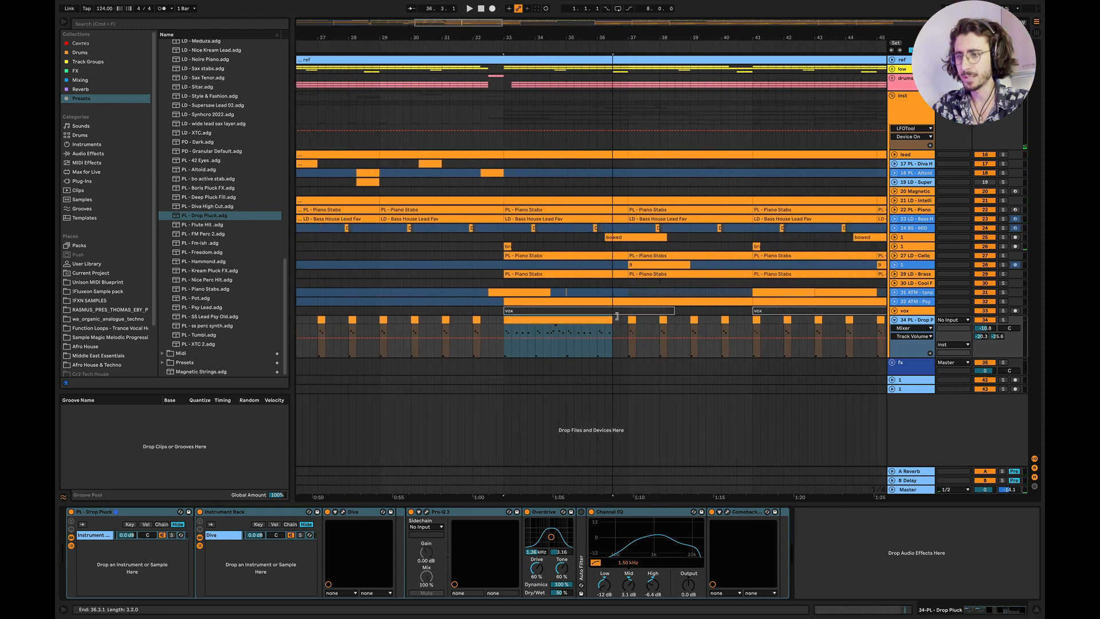
pyautogui.scroll(-3, 624, 317)
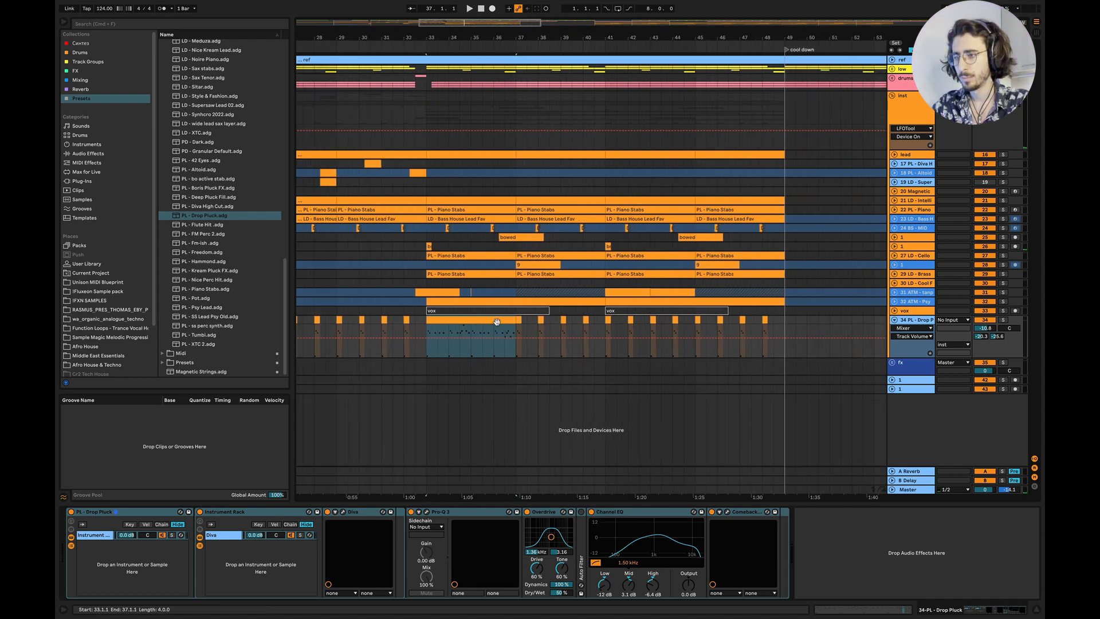
# Duplicate the full four-bar Drop Pluck phrase at 33.1.1 three times, filling the section up to the cool down at 49.1.1
pyautogui.press('super+d')
pyautogui.press('super+d')
pyautogui.press('super+d')
# Freeze the Drop Pluck track, keeping the progress window clear of the clips
pyautogui.hscroll(-5, 497, 325)
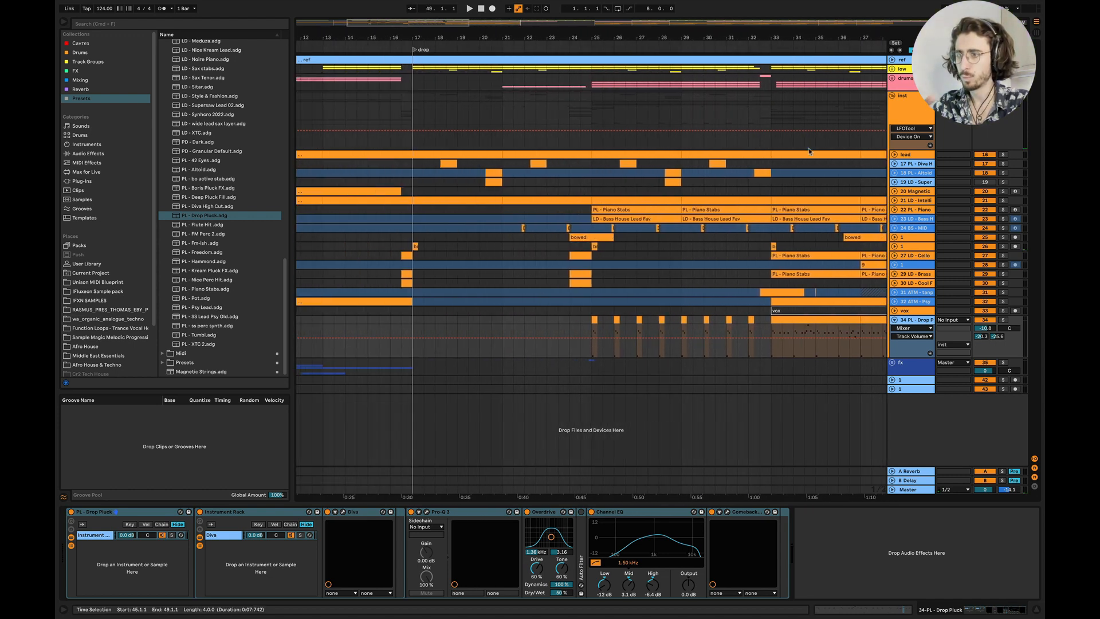
pyautogui.scroll(5, 582, 280)
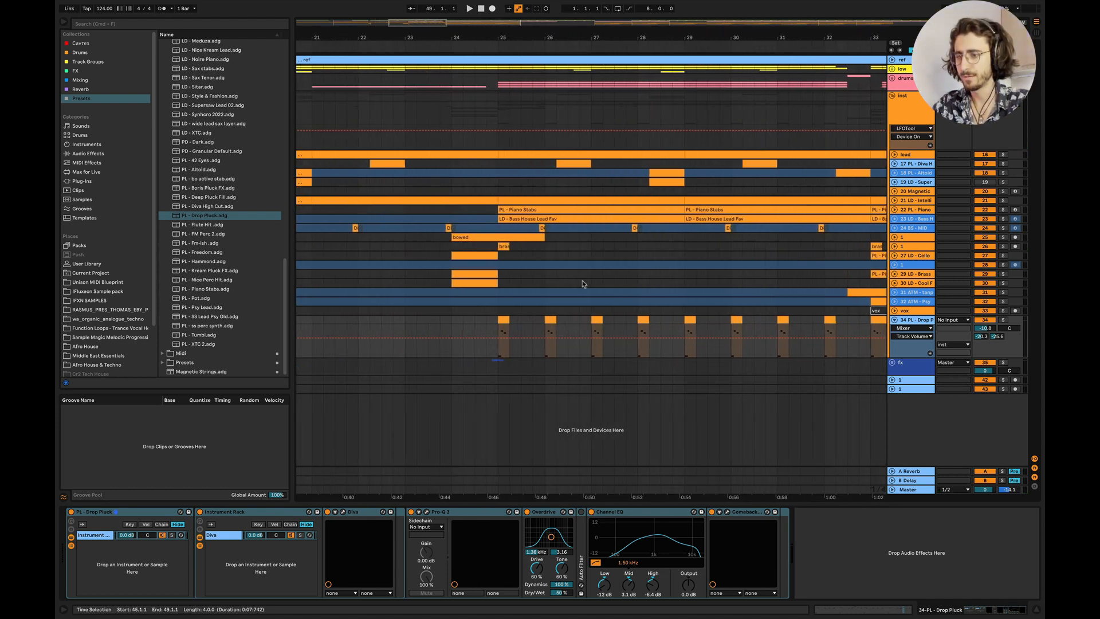
pyautogui.click(389, 320)
pyautogui.rightClick(909, 322)
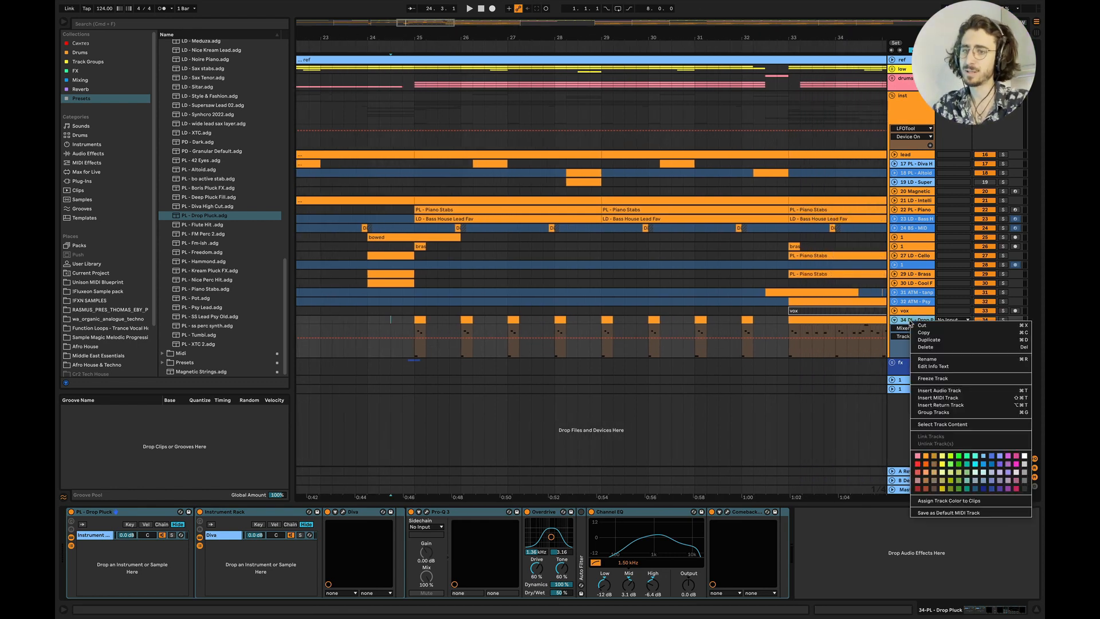
pyautogui.click(927, 379)
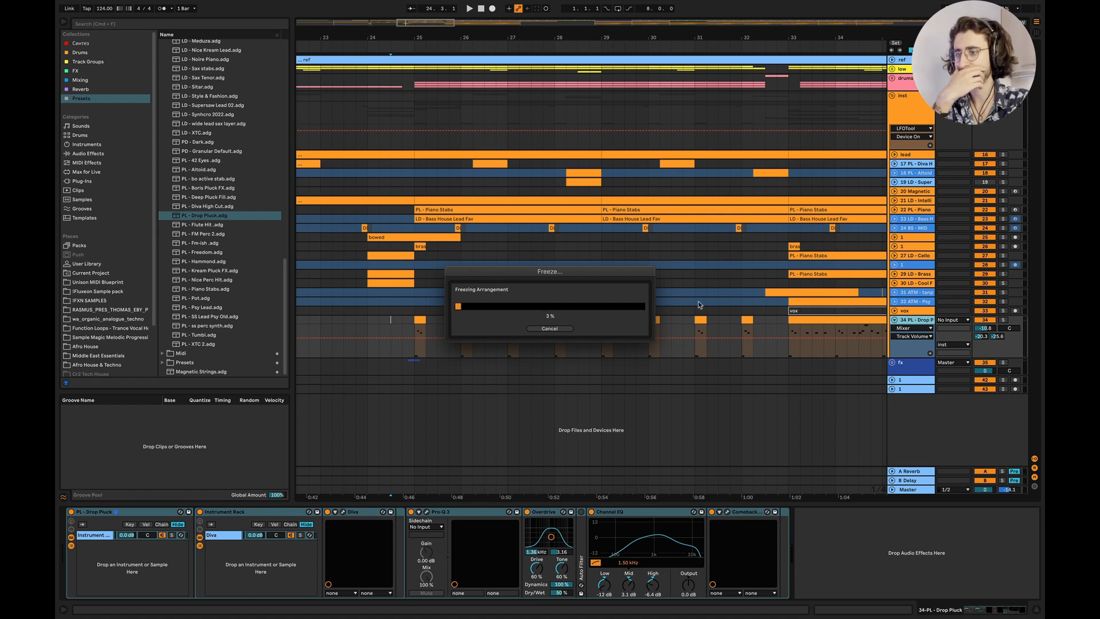
pyautogui.moveTo(601, 278); pyautogui.dragTo(618, 98)
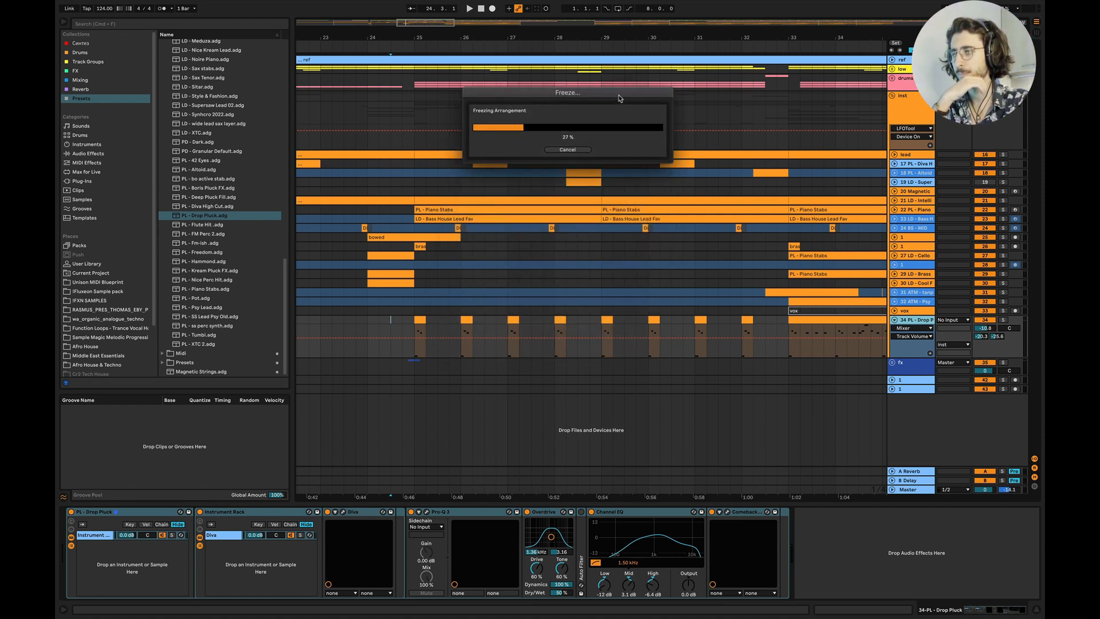
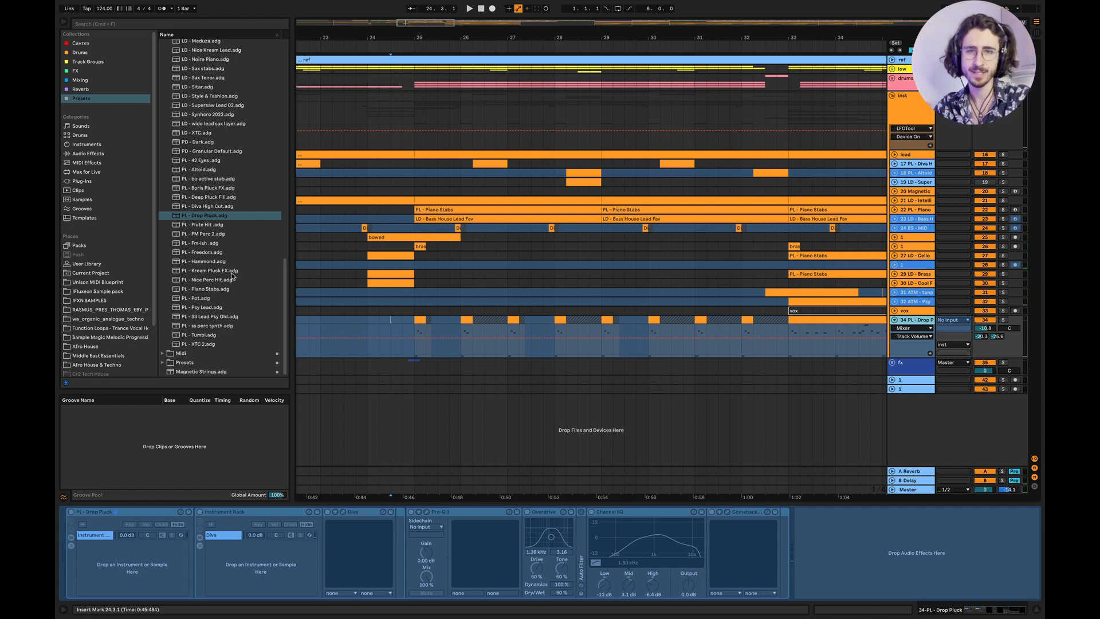
pyautogui.scroll(1, 175, 300)
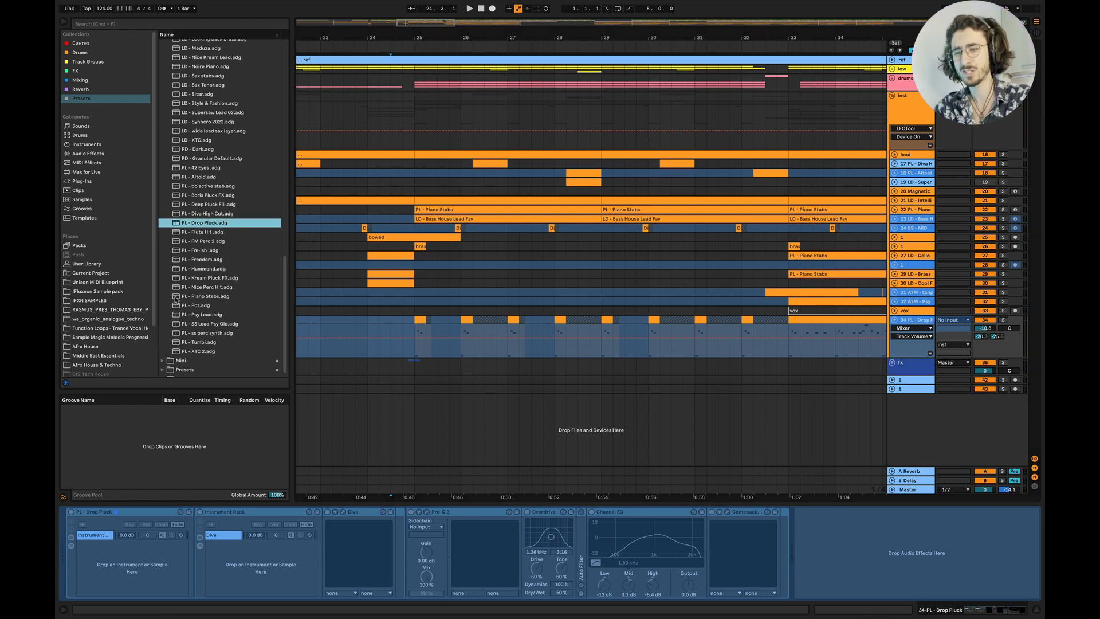
pyautogui.scroll(-1, 175, 300)
pyautogui.scroll(-1, 109, 307)
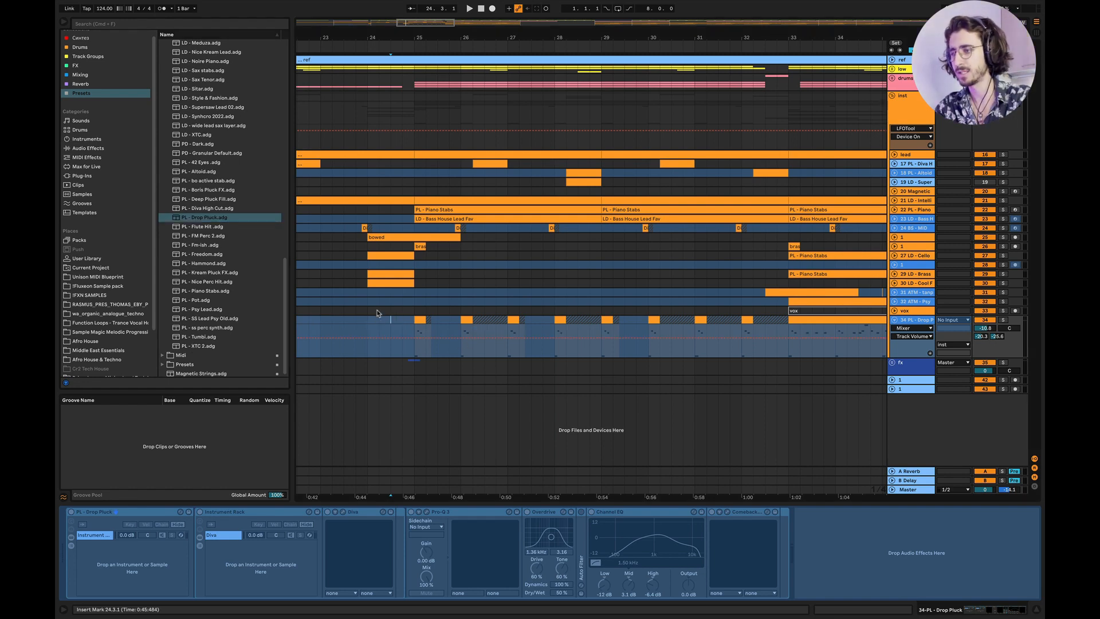
# Play the full mix from 24.3.1 and set the Drop Pluck delay send to -28.0 dB
pyautogui.click(391, 310)
pyautogui.press('space')
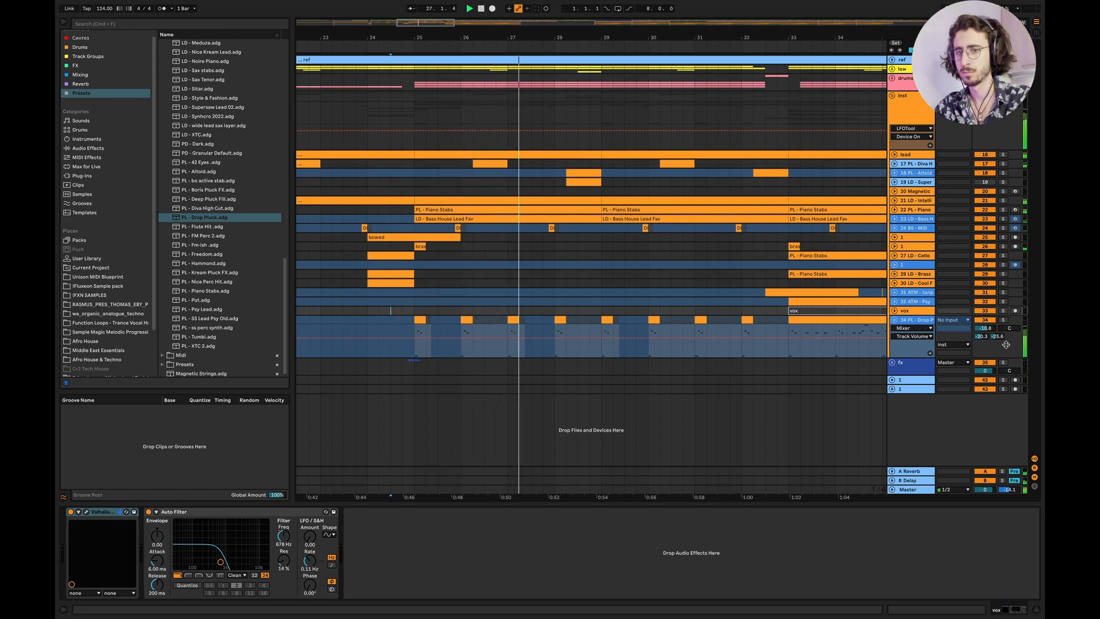
pyautogui.moveTo(997, 336); pyautogui.dragTo(1001, 342)
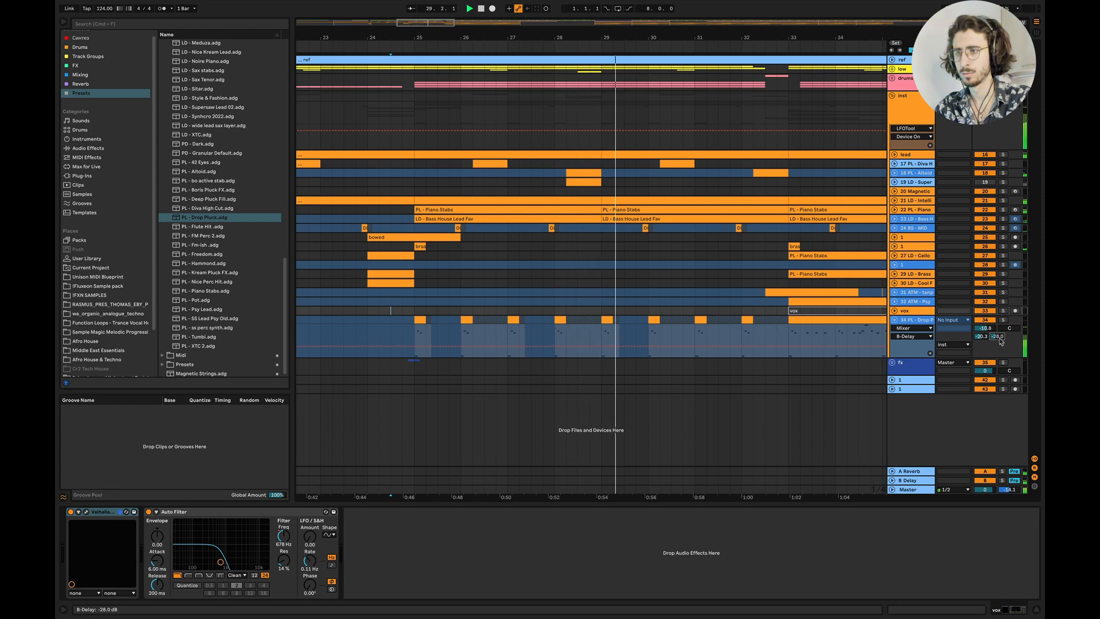
pyautogui.hscroll(3, 733, 275)
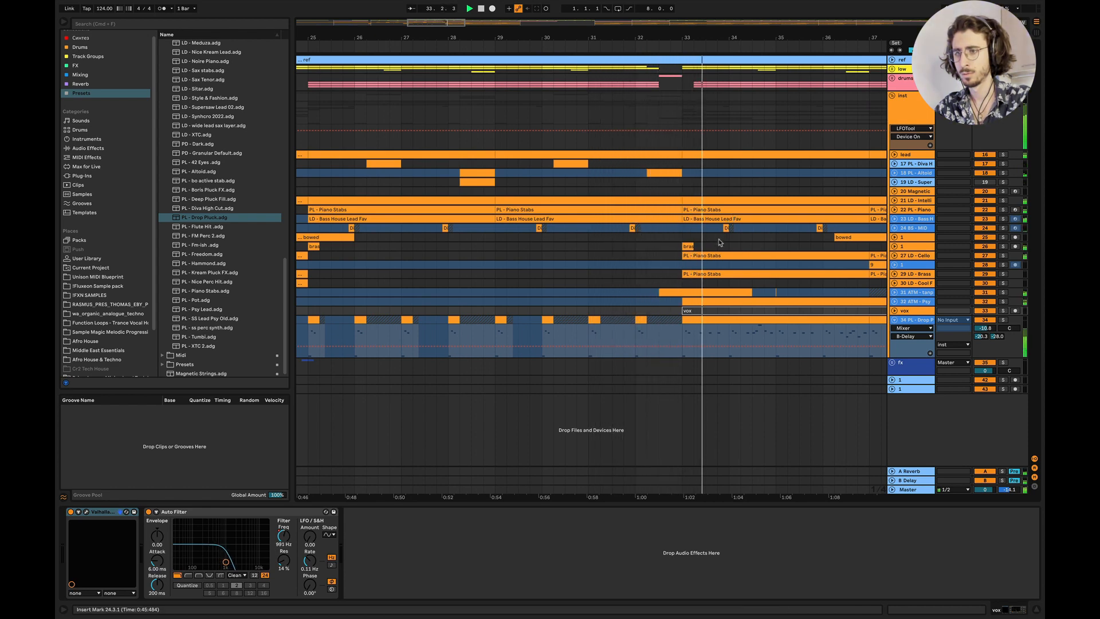
pyautogui.hscroll(4, 720, 242)
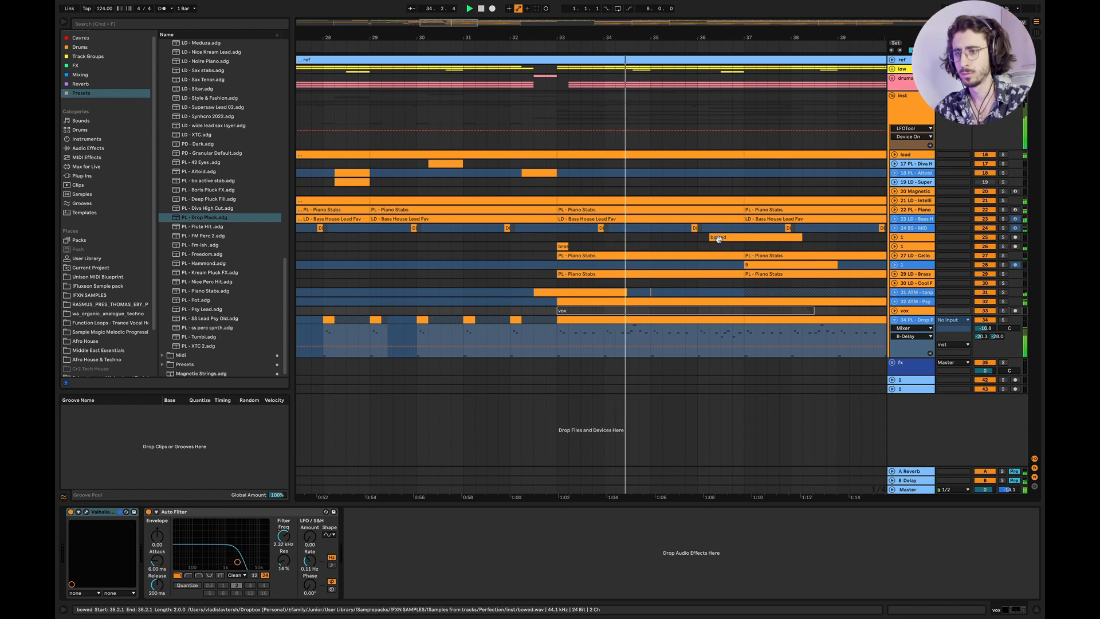
pyautogui.hscroll(4, 719, 239)
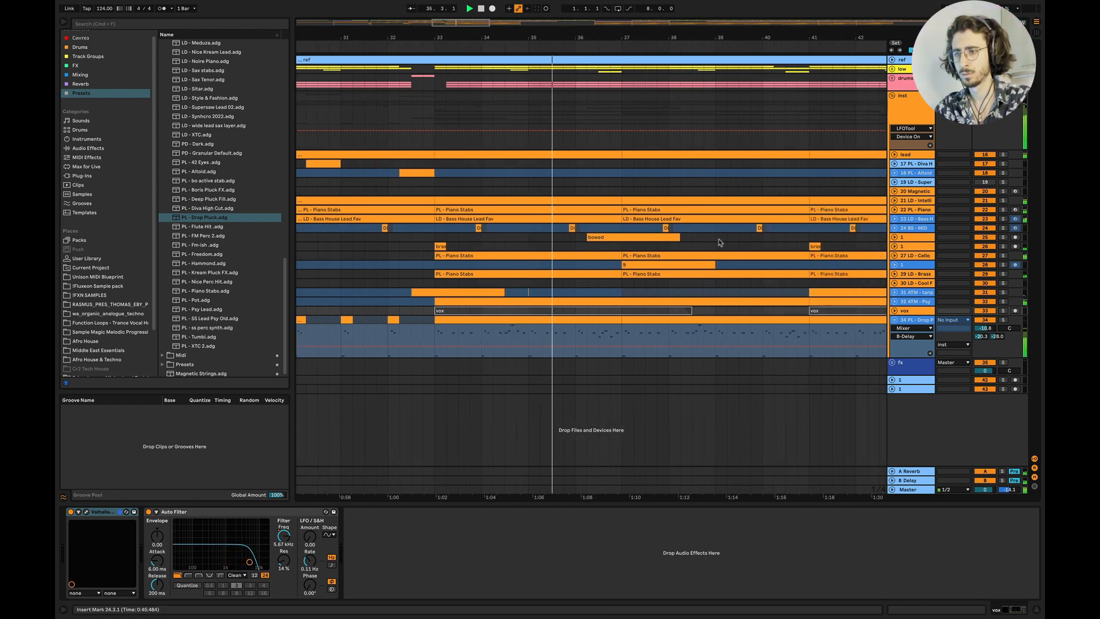
pyautogui.press('space')
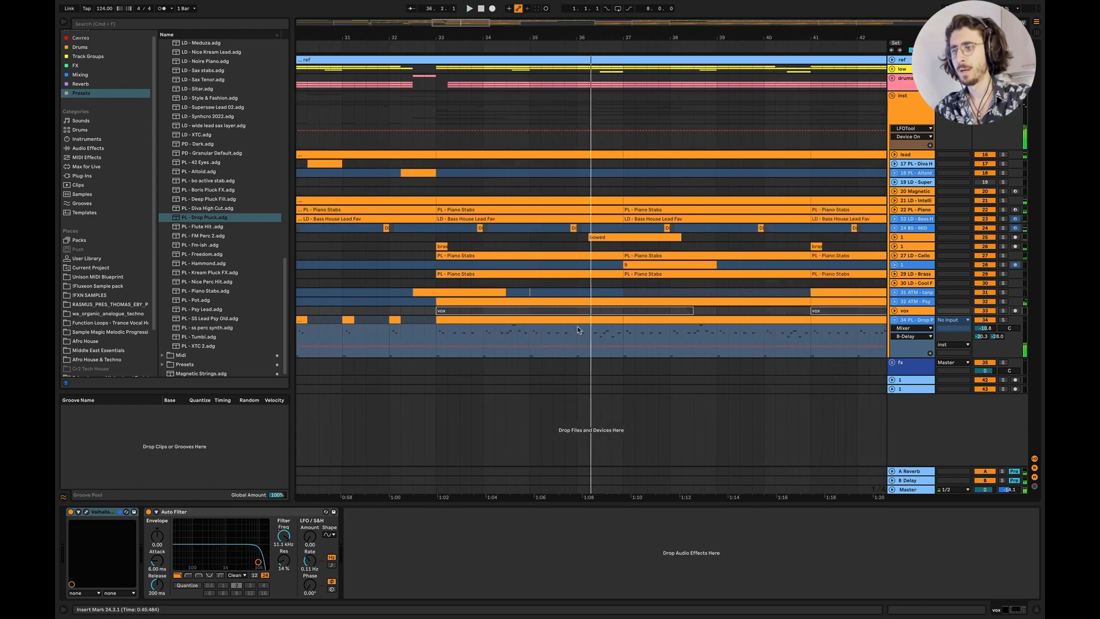
# Remove the full Drop Pluck phrases between 33.1.1 and 41.1.1 from the frozen track
pyautogui.hscroll(-2, 663, 322)
pyautogui.moveTo(663, 322); pyautogui.dragTo(477, 321)
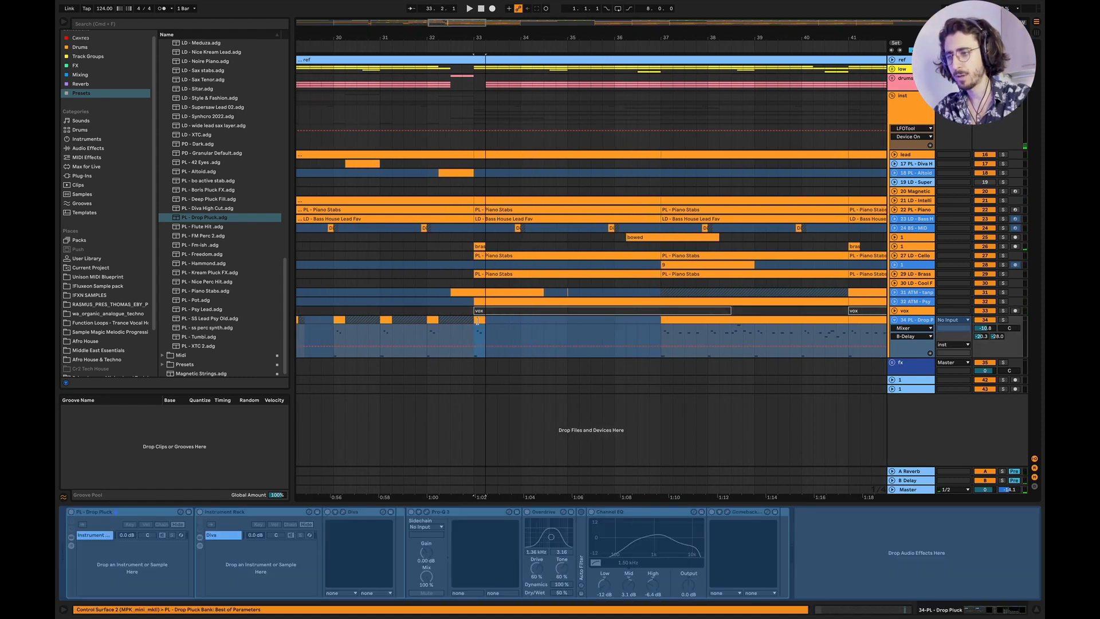
pyautogui.click(695, 319)
pyautogui.scroll(-3, 702, 319)
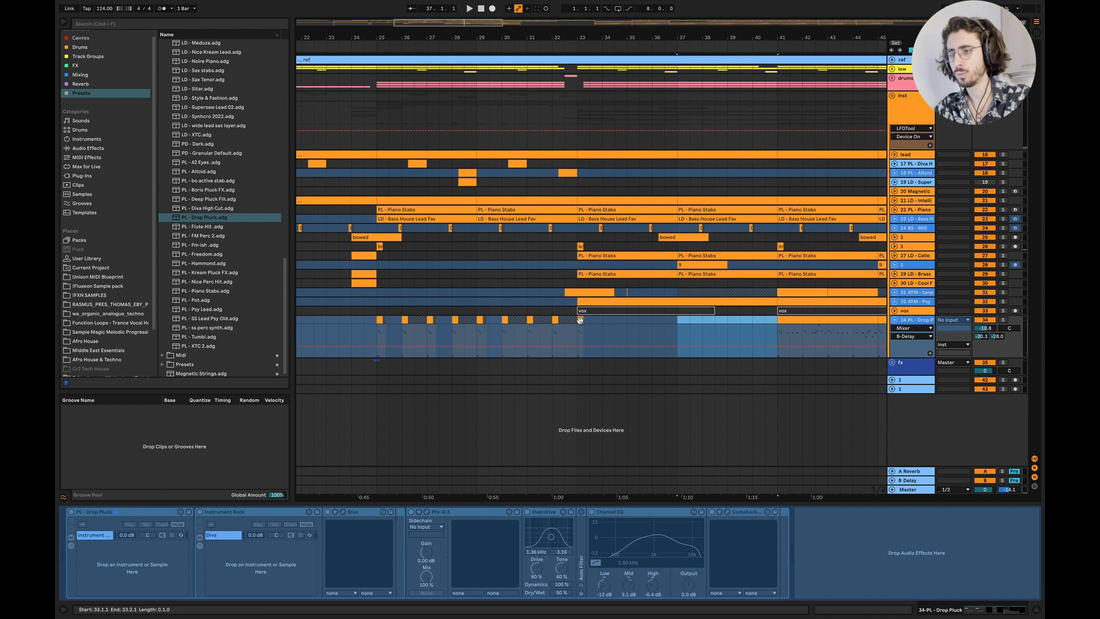
pyautogui.click(580, 321)
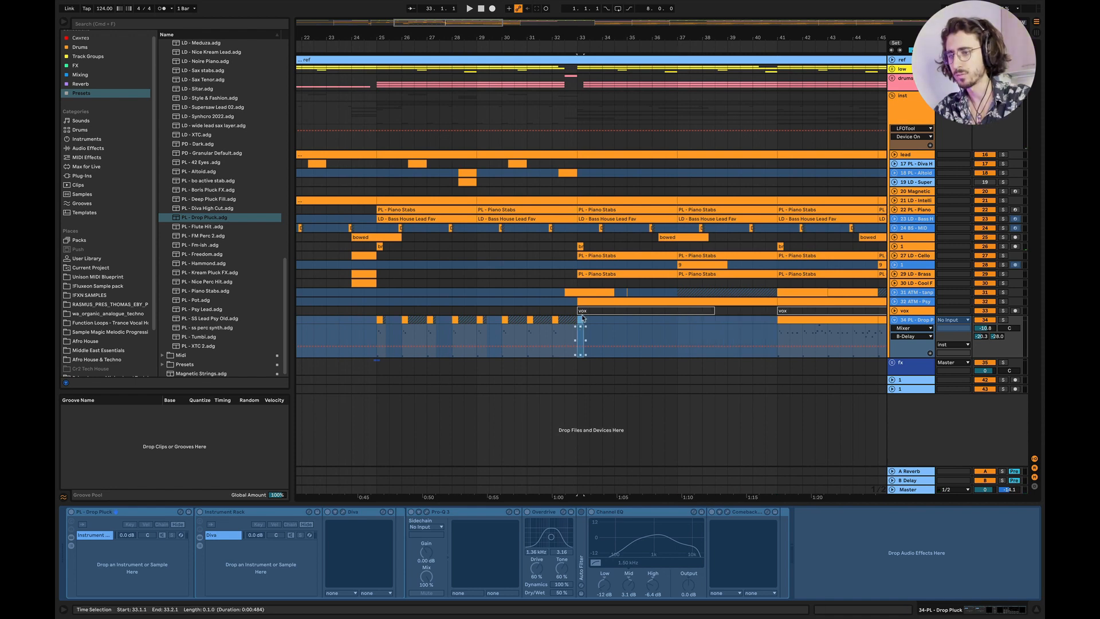
# Delete the two remaining full Drop Pluck phrases from 41.1.1 to 49.1.1
pyautogui.moveTo(579, 333); pyautogui.dragTo(481, 334)
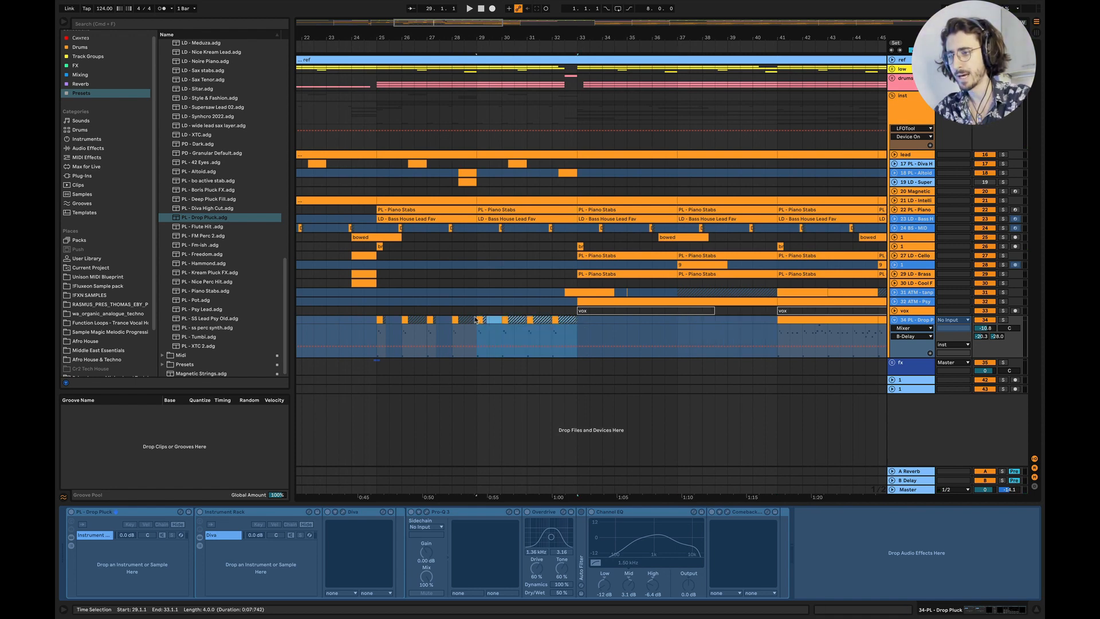
pyautogui.hscroll(4, 808, 379)
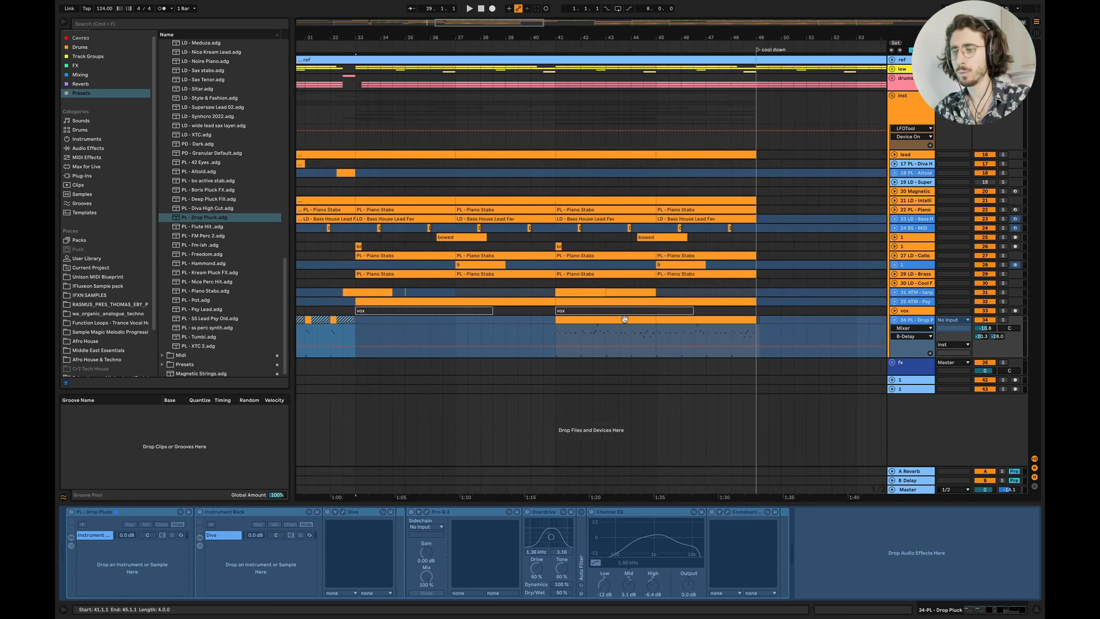
pyautogui.click(625, 320)
pyautogui.keyDown('shift'); pyautogui.click(700, 319); pyautogui.keyUp('shift')
pyautogui.hscroll(-2, 837, 281)
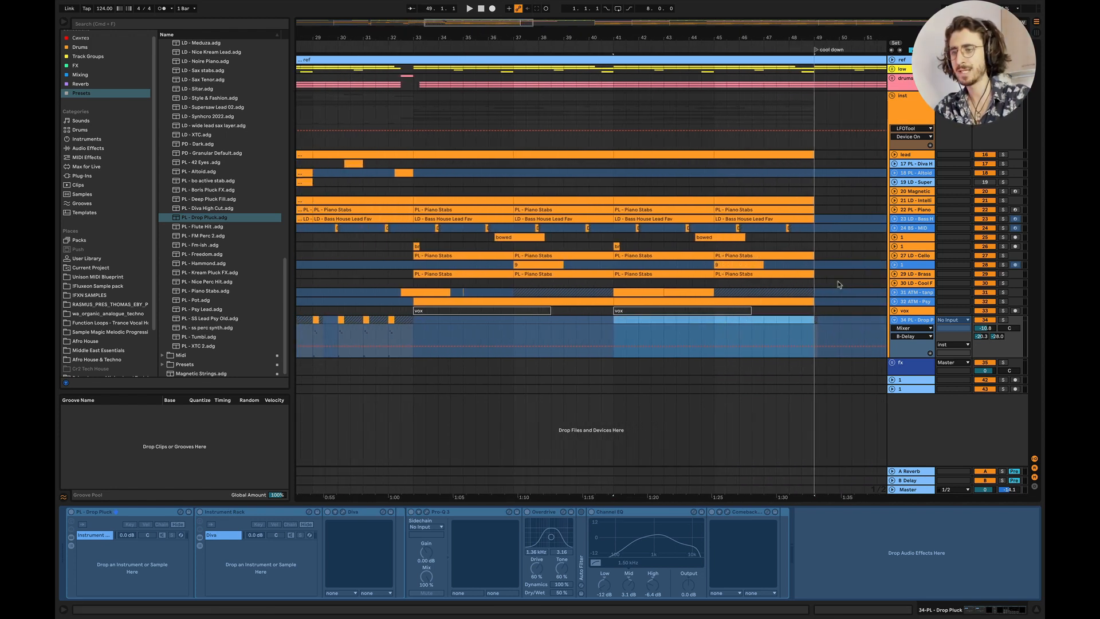
pyautogui.hscroll(-3, 483, 426)
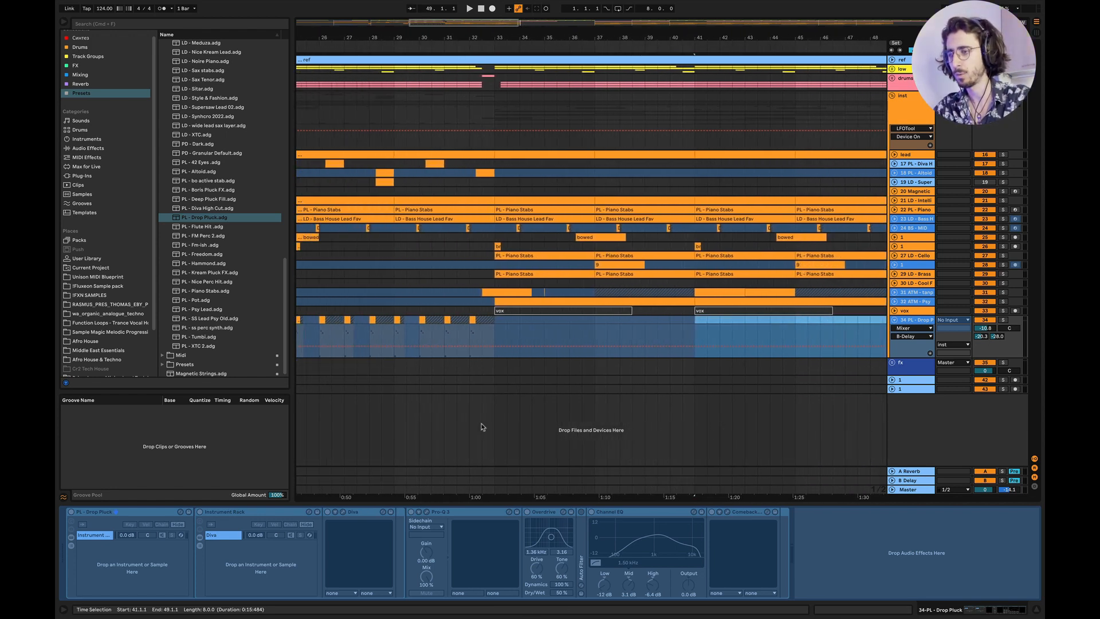
# Try duplicating the four-bar Drop Pluck pattern at 29.1.1 twice, and undo both copies
pyautogui.moveTo(494, 337); pyautogui.dragTo(394, 322)
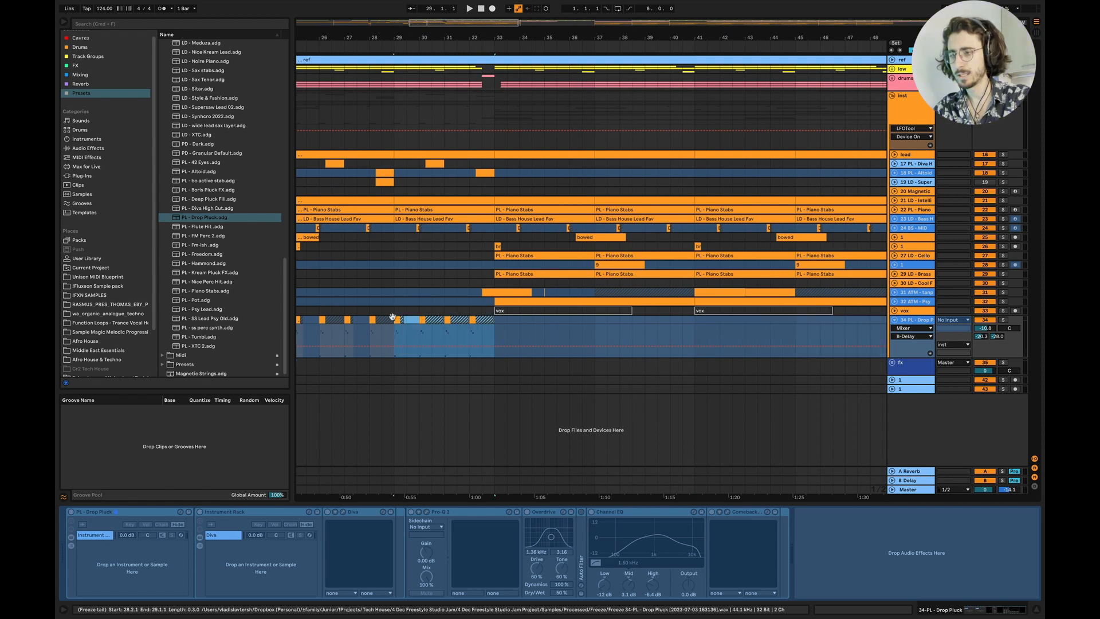
pyautogui.press('super+d')
pyautogui.press('super+d')
pyautogui.press('super+z')
pyautogui.press('super+z')
pyautogui.hscroll(-3, 501, 319)
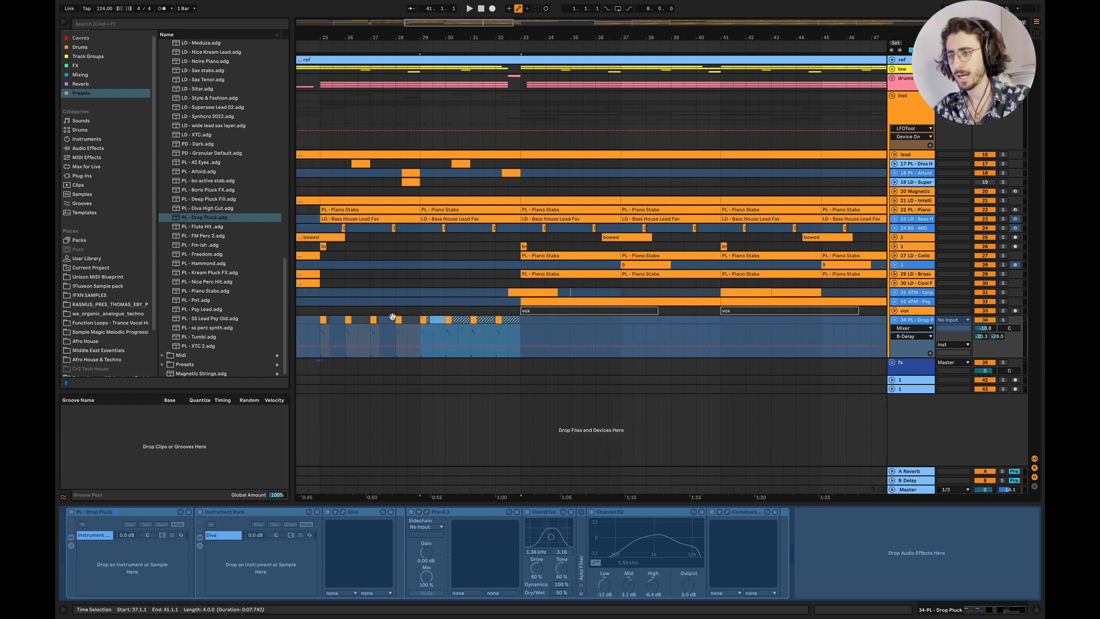
# Copy the eight-bar Drop Pluck pattern from 25.1.1–33.1.1 to 33.1.1 and 41.1.1, filling the drop up to the cool down
pyautogui.click(383, 319)
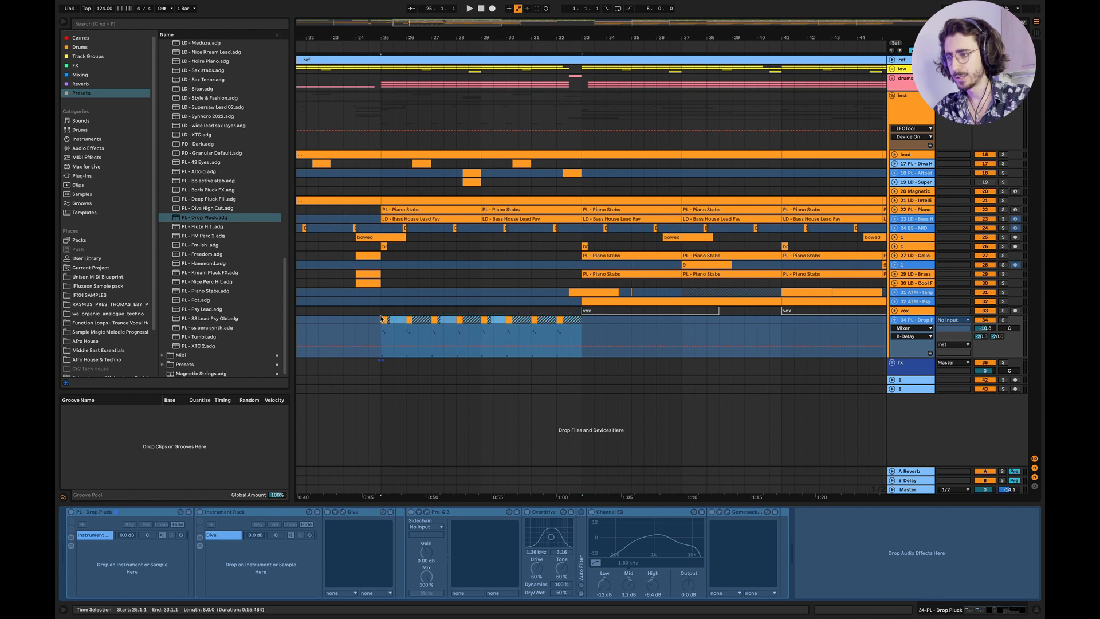
pyautogui.moveTo(383, 319); pyautogui.dragTo(611, 322)
pyautogui.hscroll(6, 588, 322)
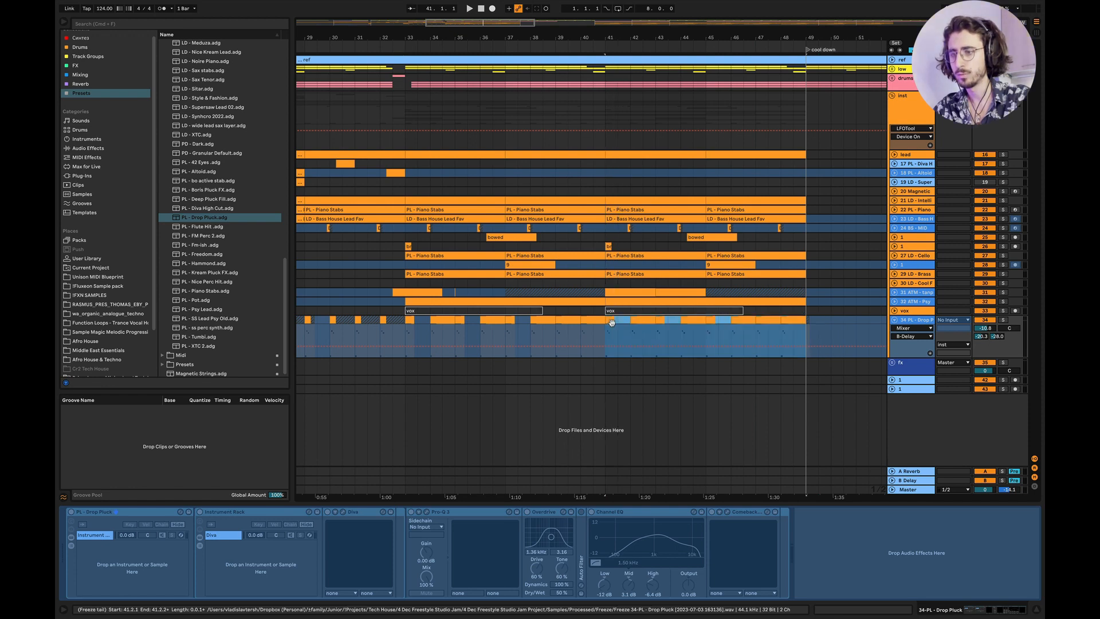
pyautogui.click(495, 318)
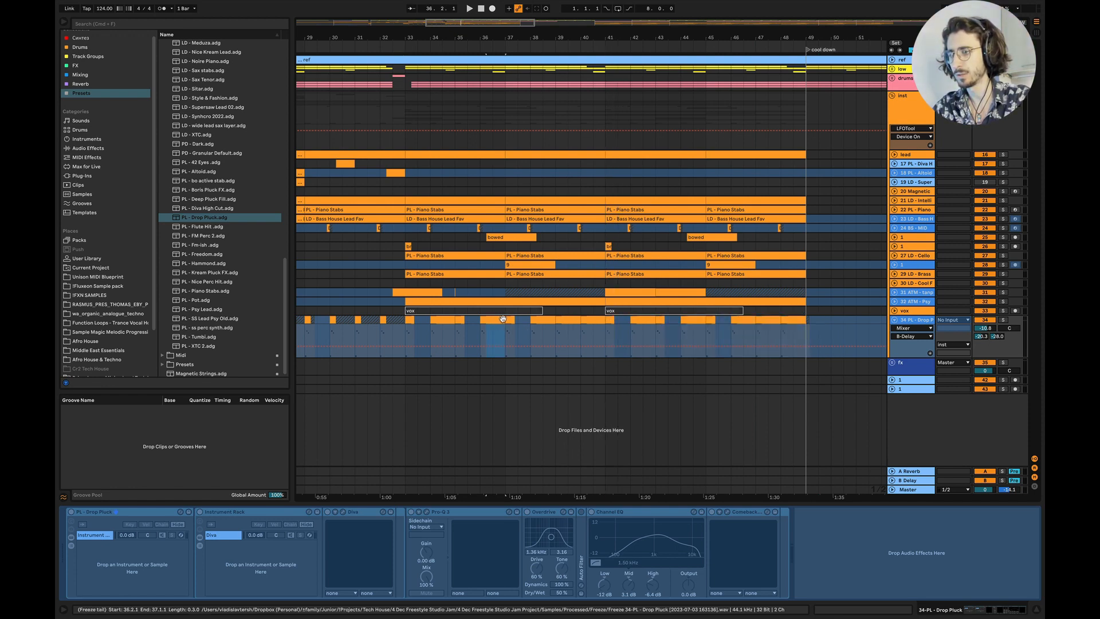
pyautogui.hscroll(-7, 510, 304)
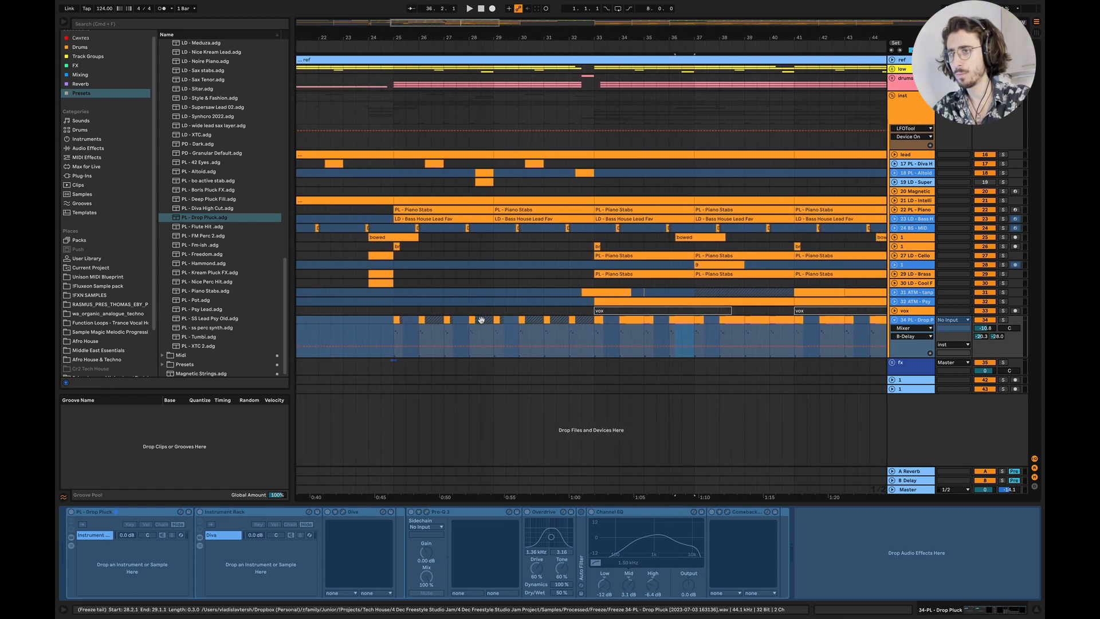
# While playing from 24.3.1, copy the Altoid clip just before 33.1.1 onto the Cool Fill track at the same position
pyautogui.click(381, 310)
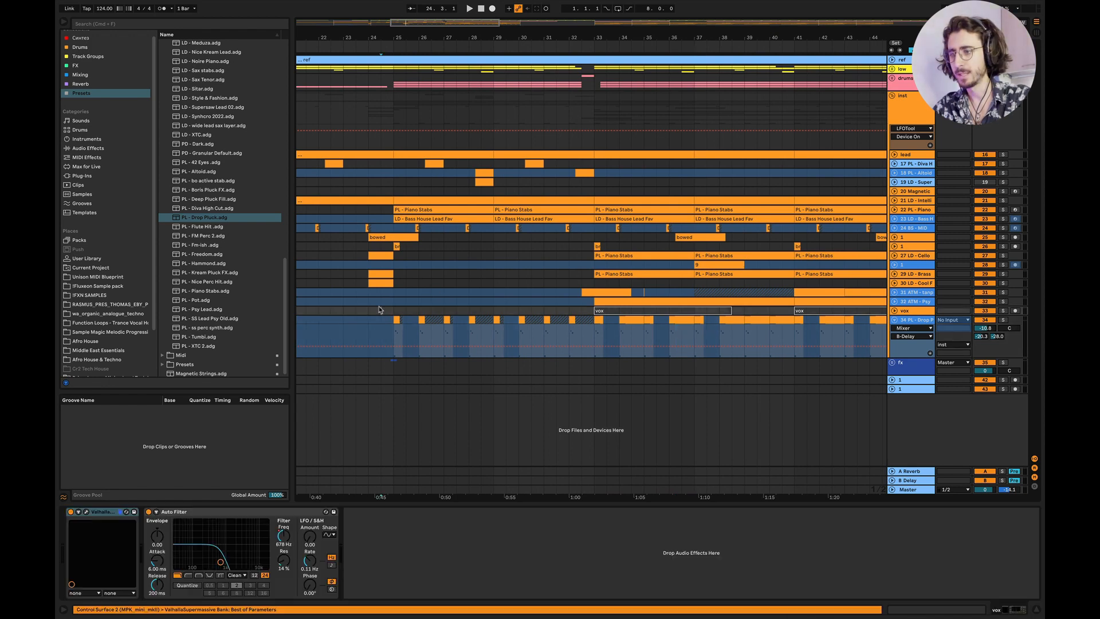
pyautogui.press('space')
pyautogui.click(894, 283)
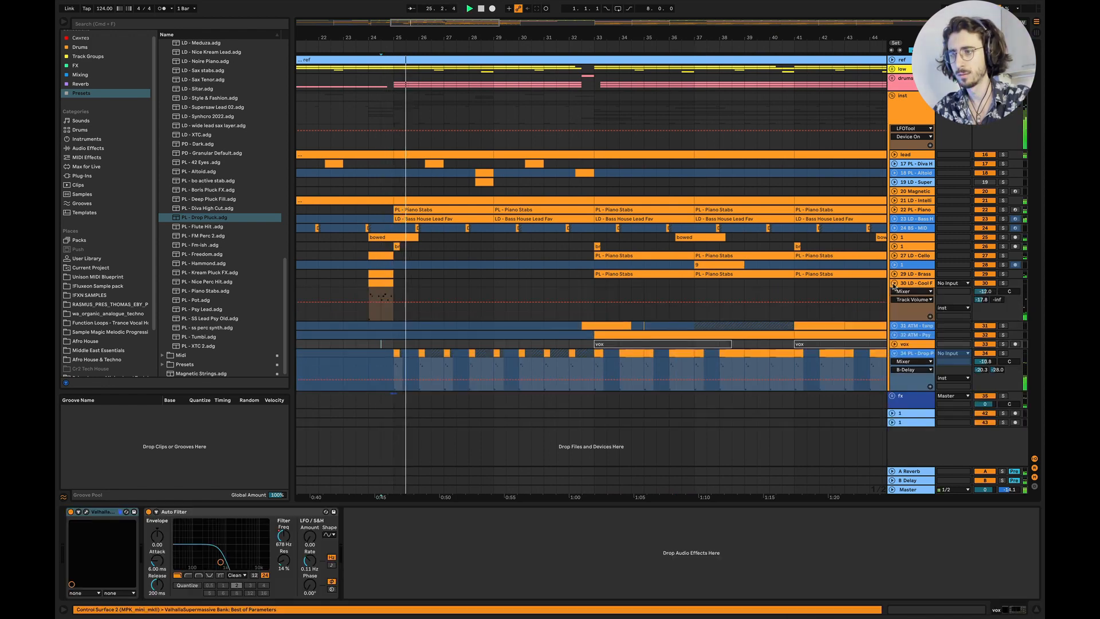
pyautogui.moveTo(584, 173); pyautogui.dragTo(584, 283)
pyautogui.press('space')
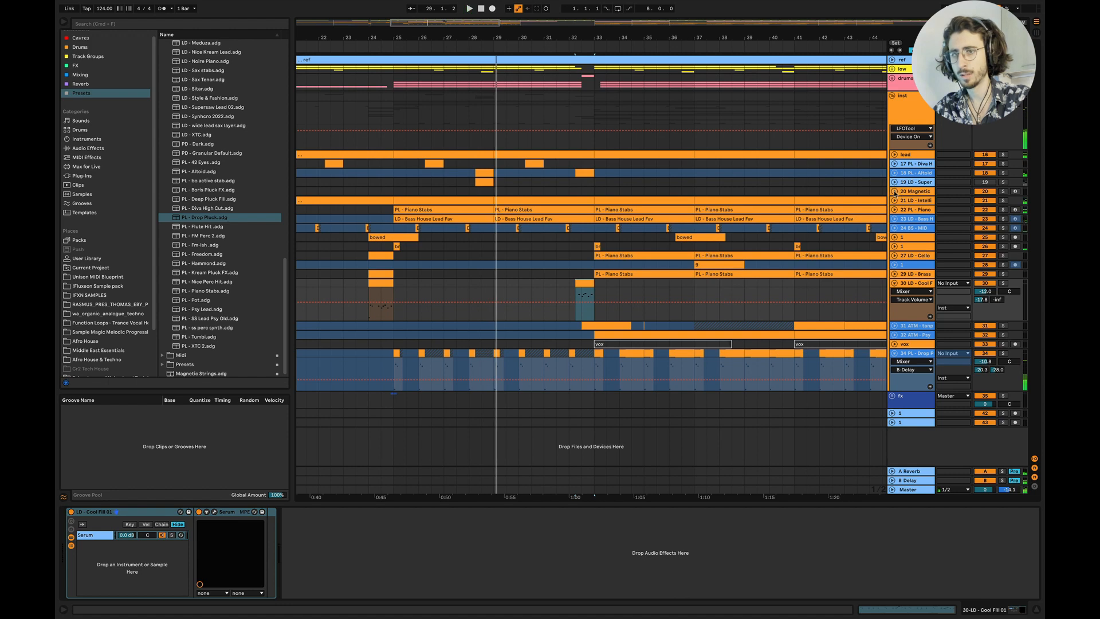
# Set the Altoid track's volume to -4.8 dB, reverb send to -15.6 dB and delay send to -23.4 dB, auditioning from before its first fill
pyautogui.click(894, 173)
pyautogui.click(469, 175)
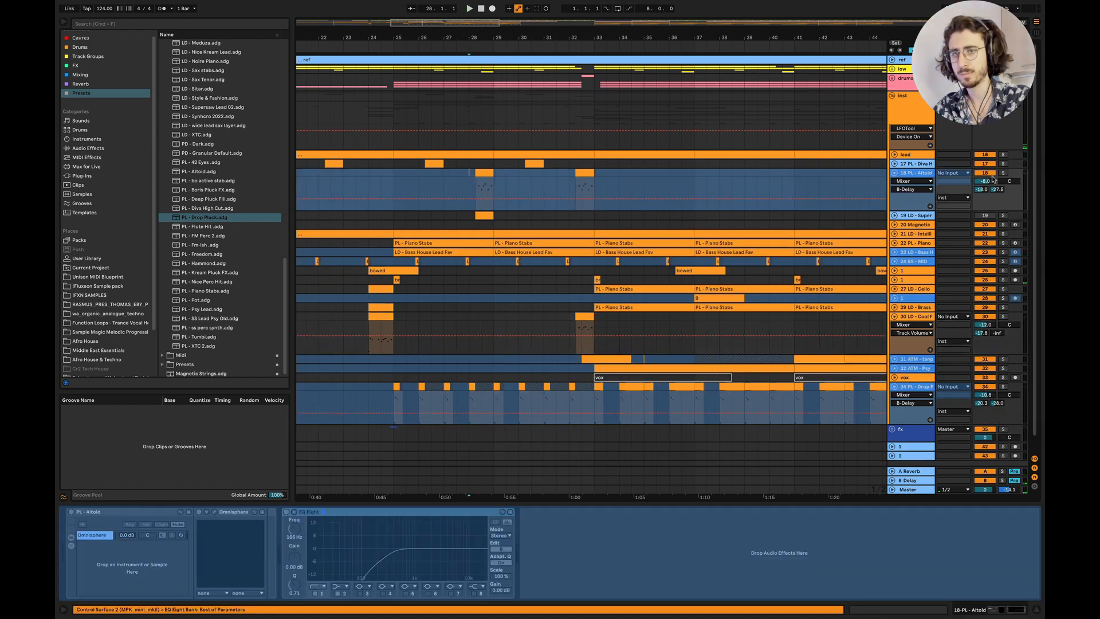
pyautogui.moveTo(993, 179)
pyautogui.mouseDown()
pyautogui.moveTo(984, 185)
pyautogui.moveTo(997, 184)
pyautogui.mouseUp()
pyautogui.press('space')
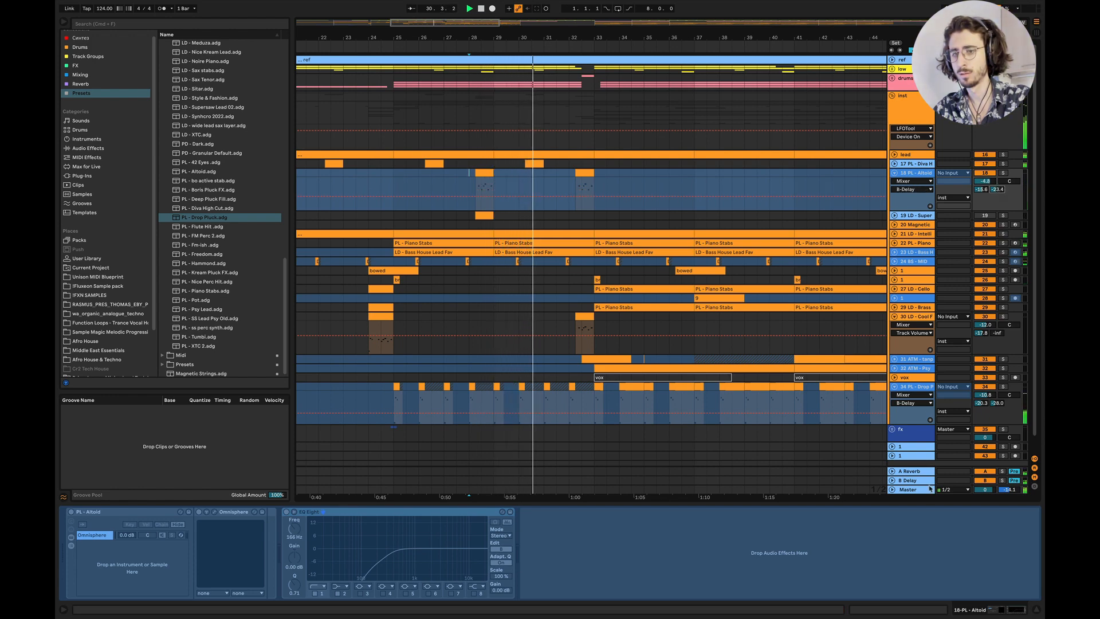
# Check the track and master levels on enlarged Session View mixer meters during playback, and return to the arrangement
pyautogui.press('Tab')
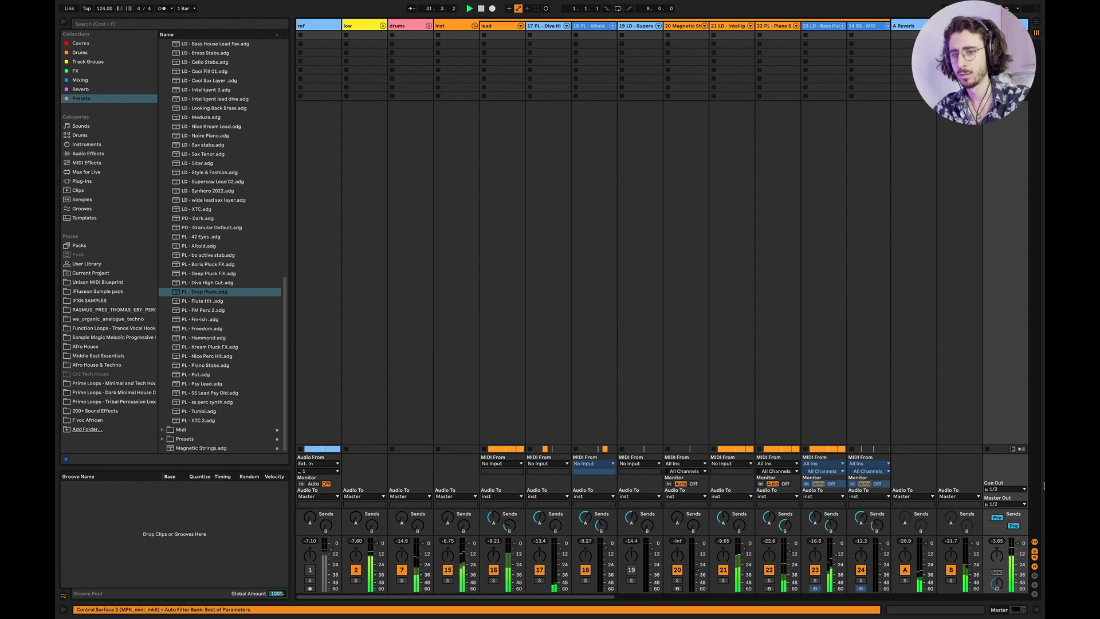
pyautogui.moveTo(986, 535); pyautogui.dragTo(986, 3)
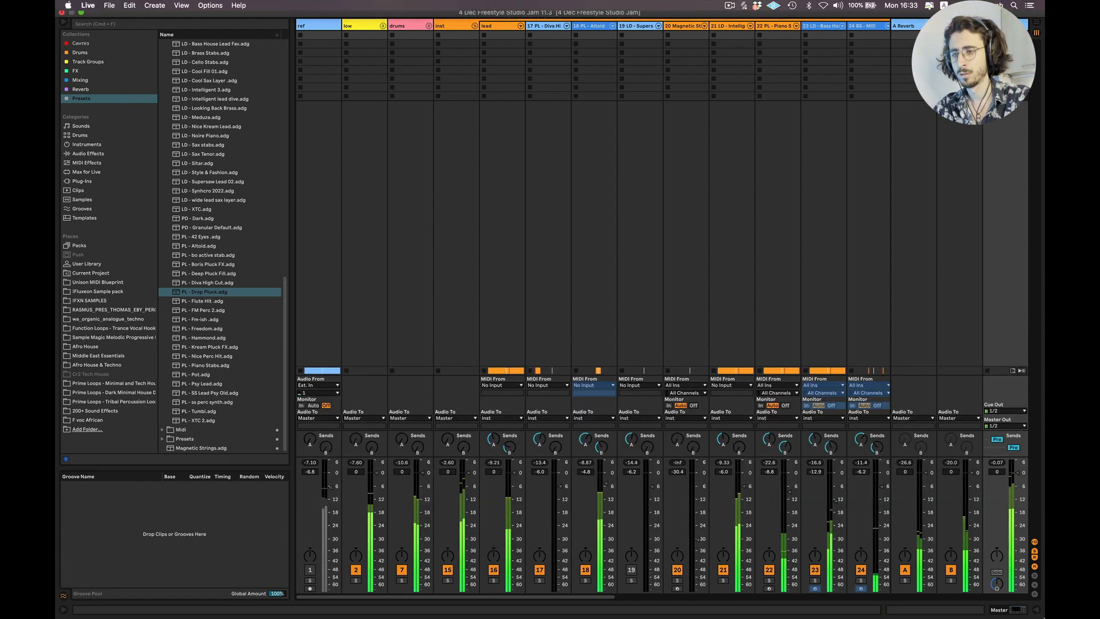
pyautogui.press('Tab')
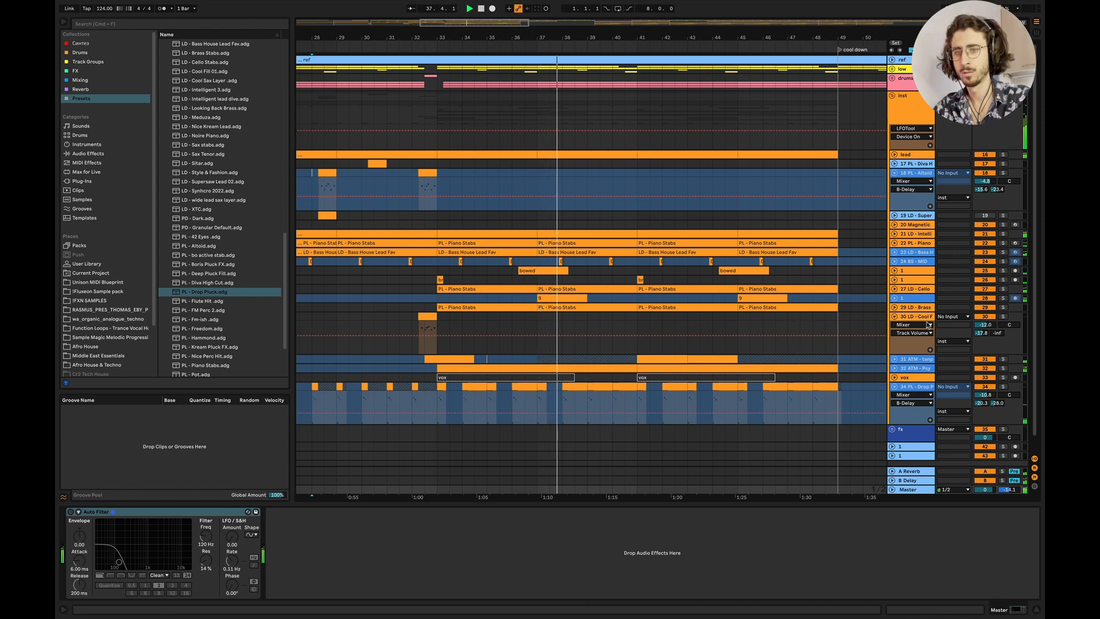
# Stop playback and add a locator named "add melody var." at 40.3.1
pyautogui.click(898, 318)
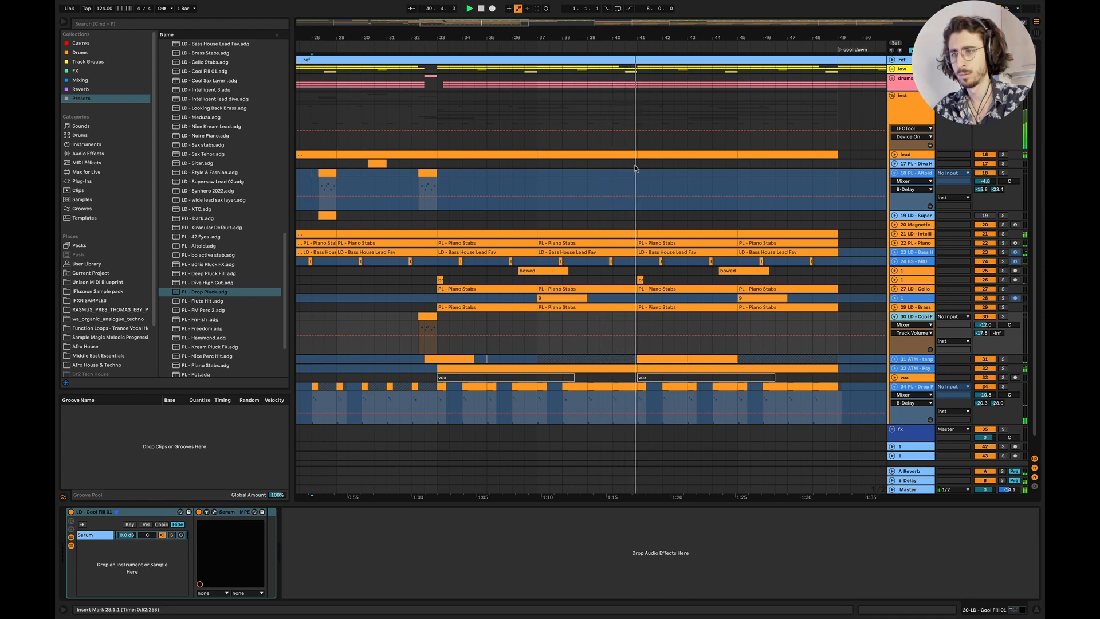
pyautogui.scroll(5, 638, 131)
pyautogui.press('space')
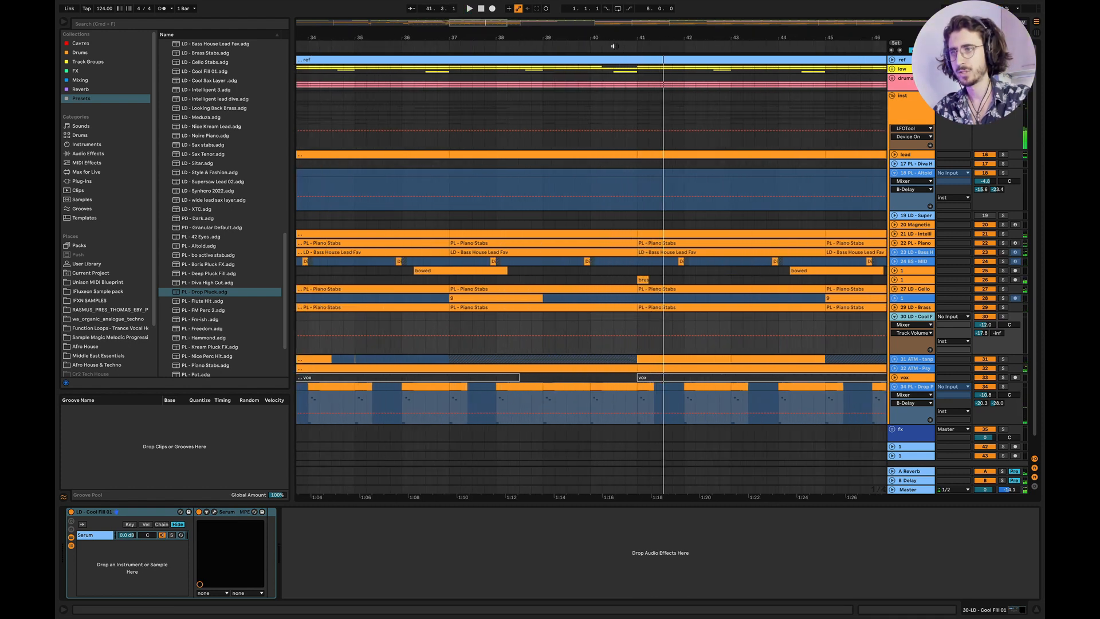
pyautogui.rightClick(613, 46)
pyautogui.click(632, 74)
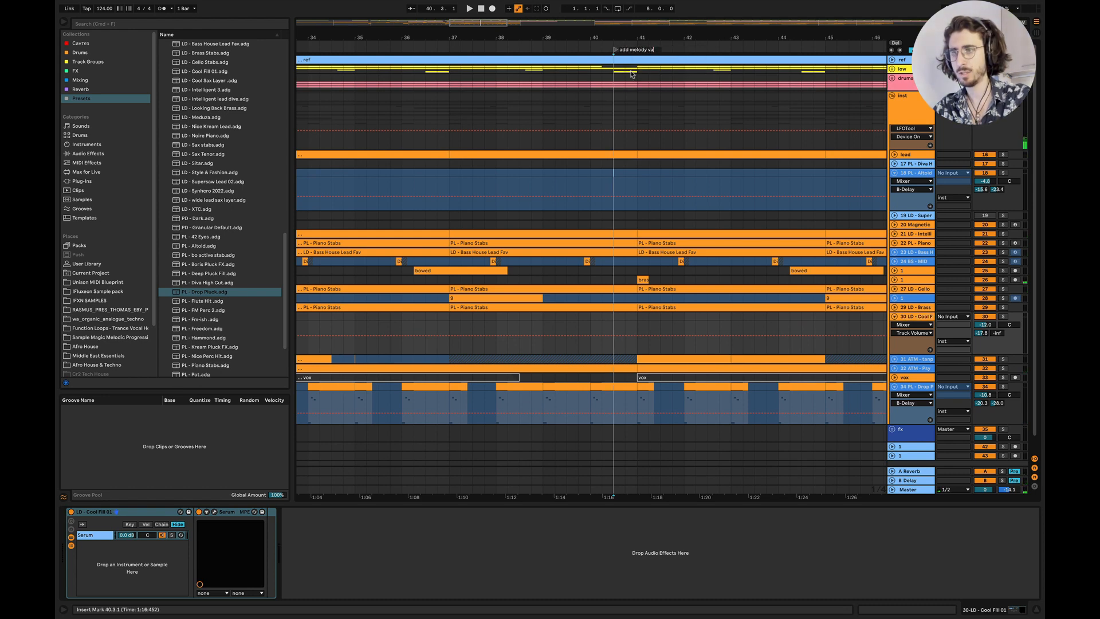
pyautogui.press('Return')
# Fold the Altoid, Cool Fill and Drop Pluck tracks, and collapse the inst group
pyautogui.scroll(-3, 579, 97)
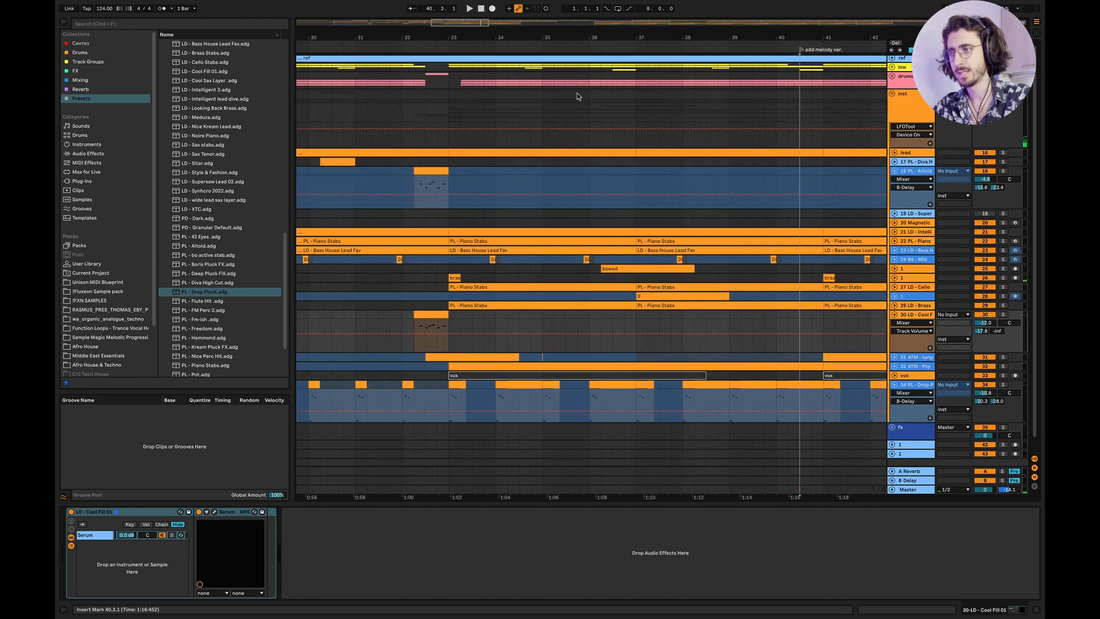
pyautogui.click(465, 113)
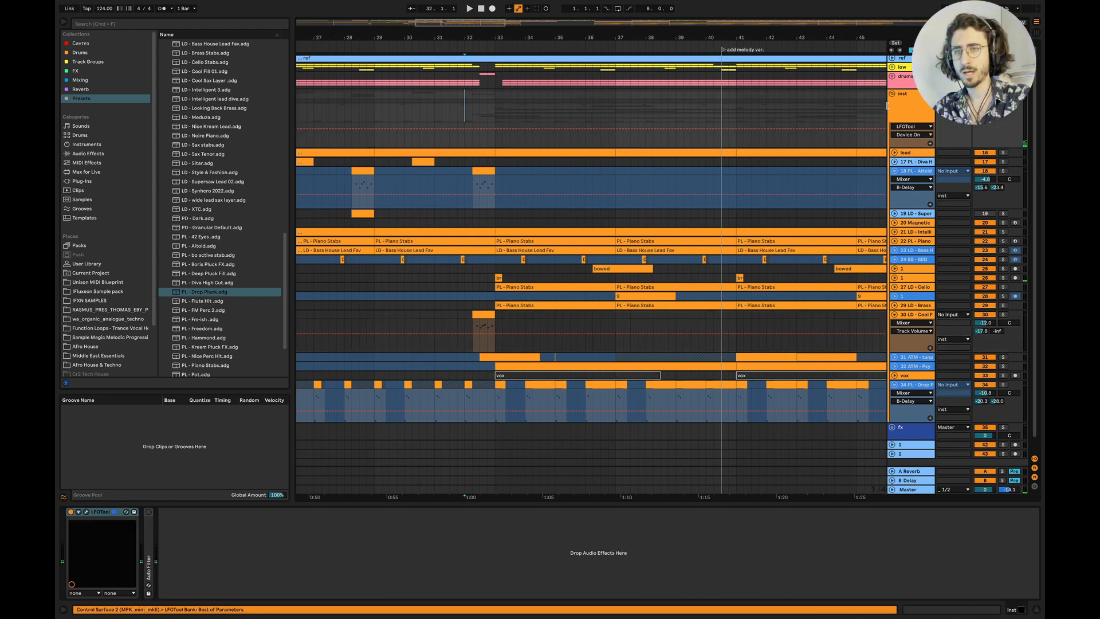
pyautogui.click(894, 171)
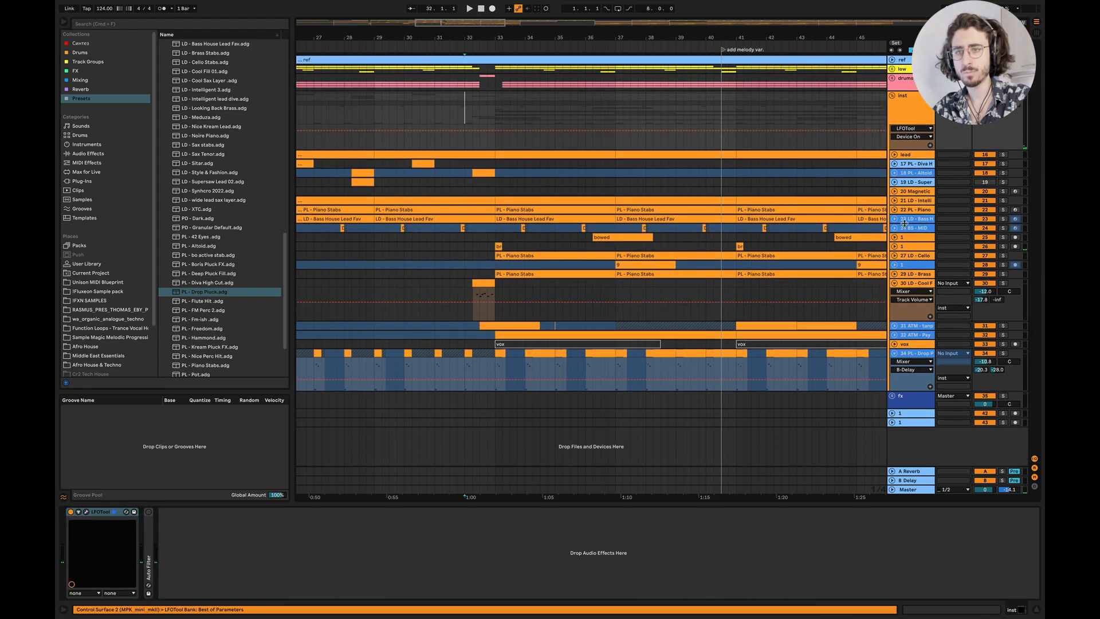
pyautogui.click(895, 283)
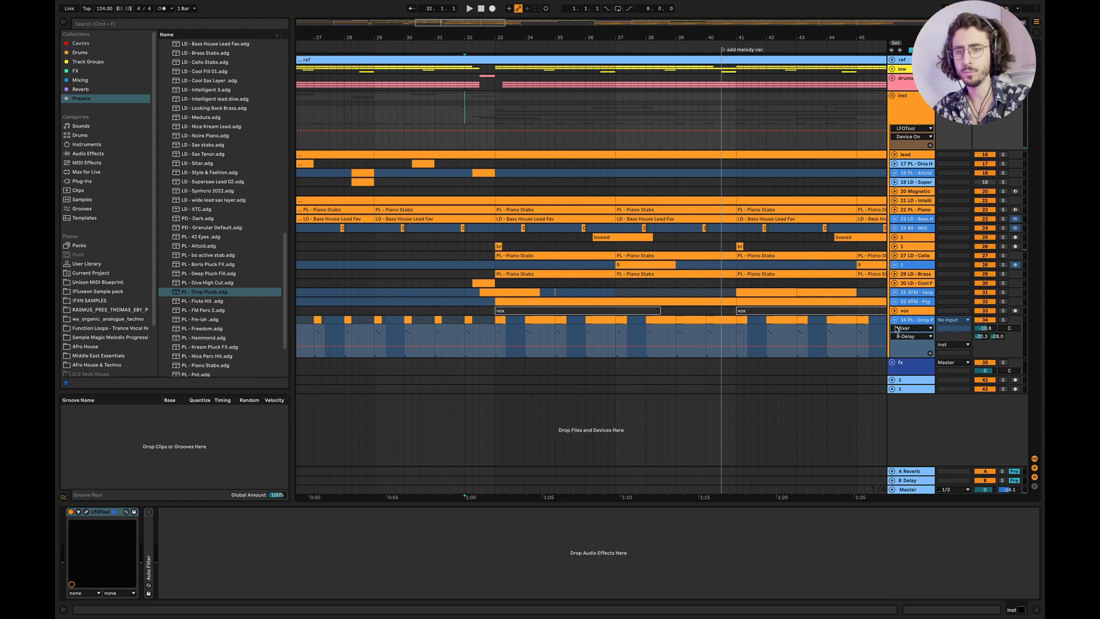
pyautogui.click(894, 320)
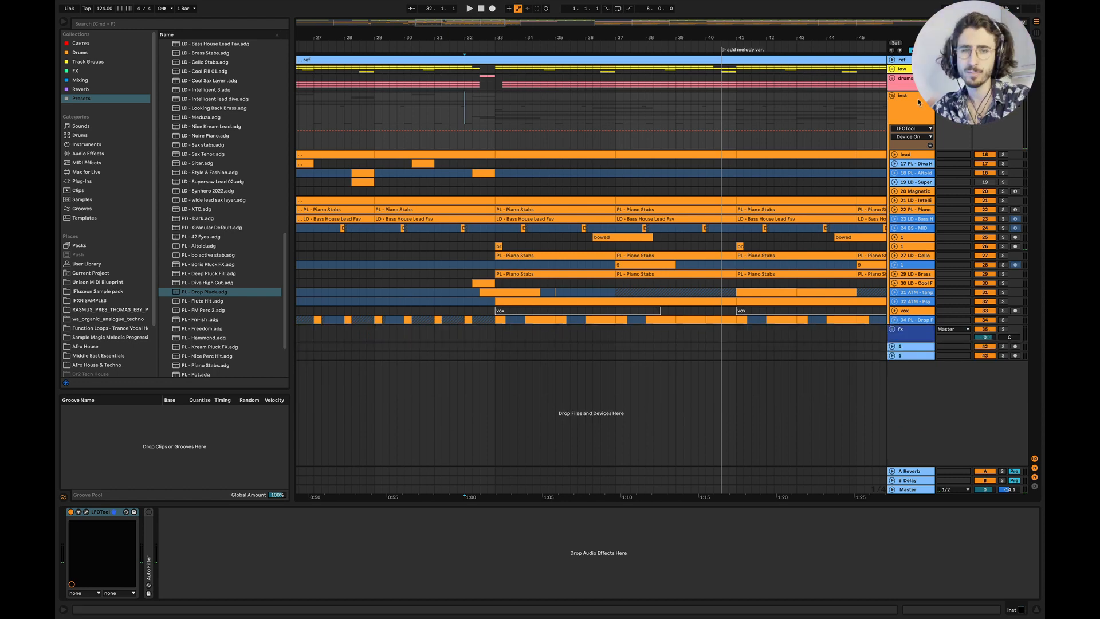
pyautogui.click(892, 95)
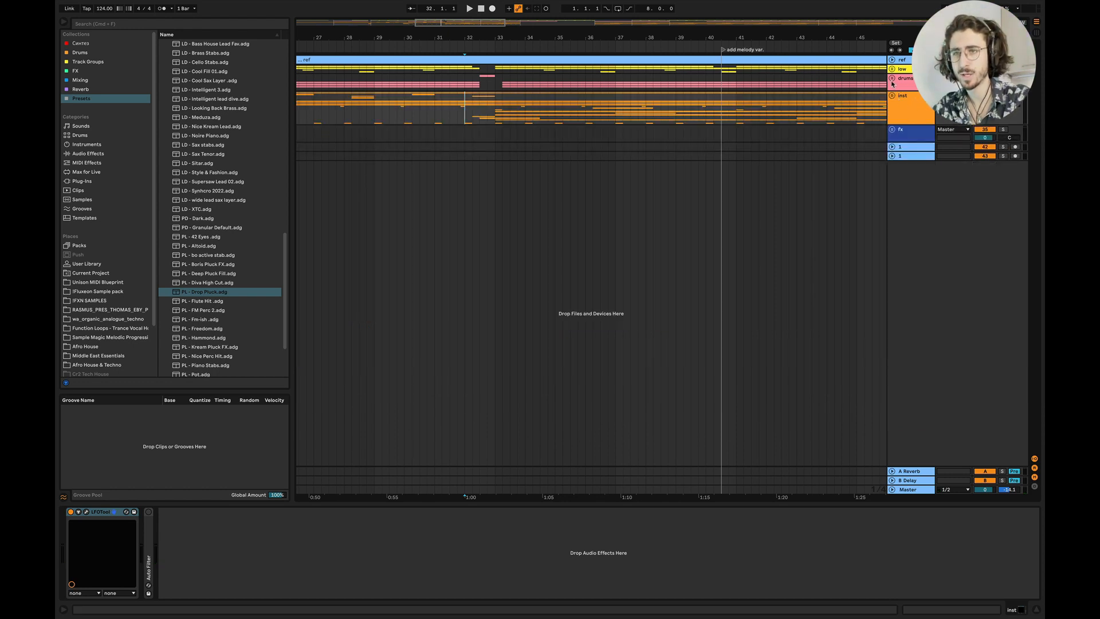
# Expand the drums group and insert a MIDI track below its last ride loop track
pyautogui.click(892, 79)
pyautogui.click(438, 184)
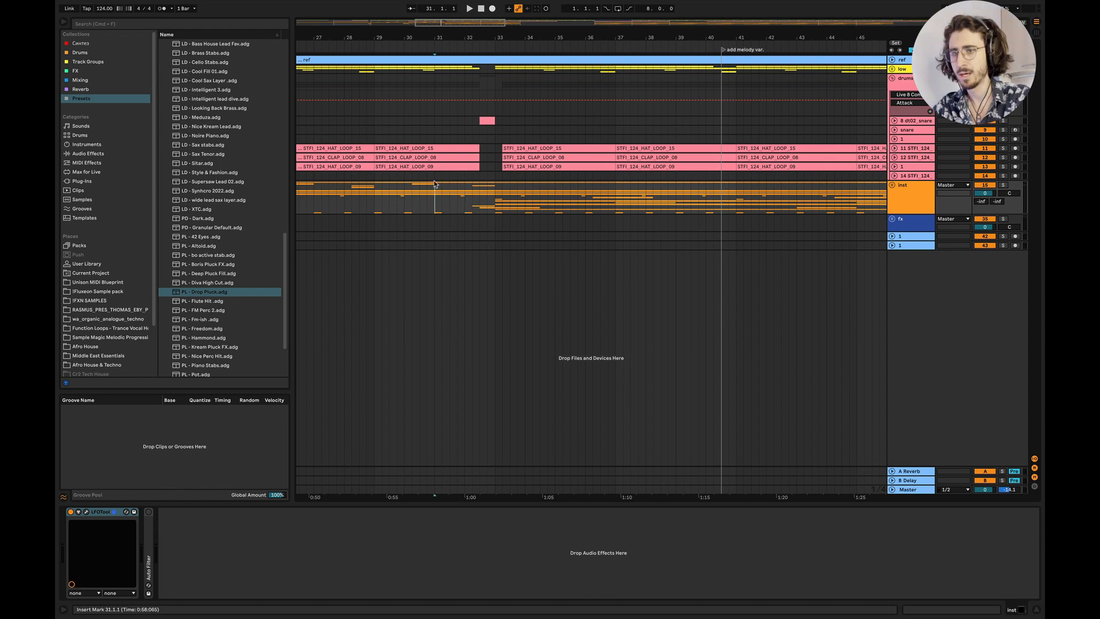
pyautogui.click(913, 178)
pyautogui.rightClick(913, 178)
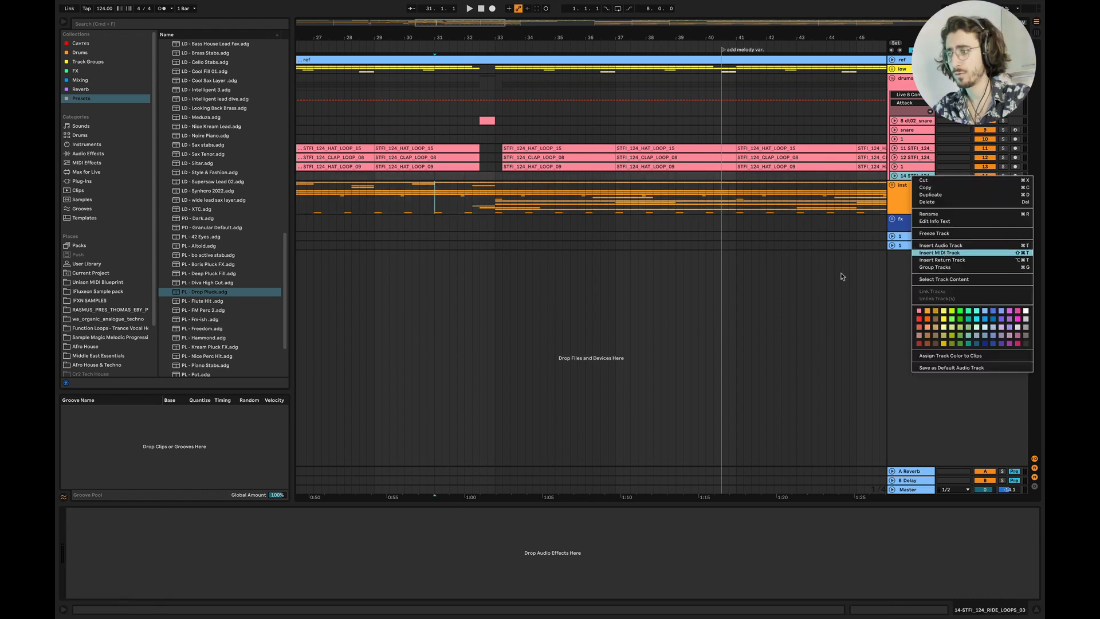
pyautogui.press('Return')
# Widen the browser and open the Ride Loops folder of the Studio Tronnic Progressive Tech House pack within the Drums collection
pyautogui.click(128, 337)
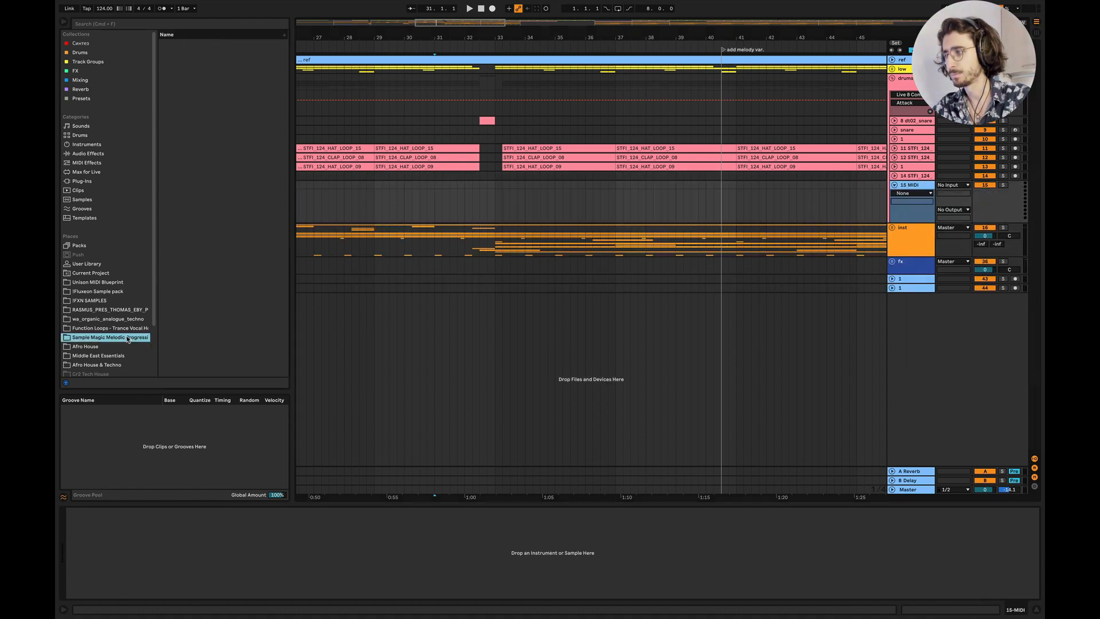
pyautogui.click(100, 55)
pyautogui.click(163, 63)
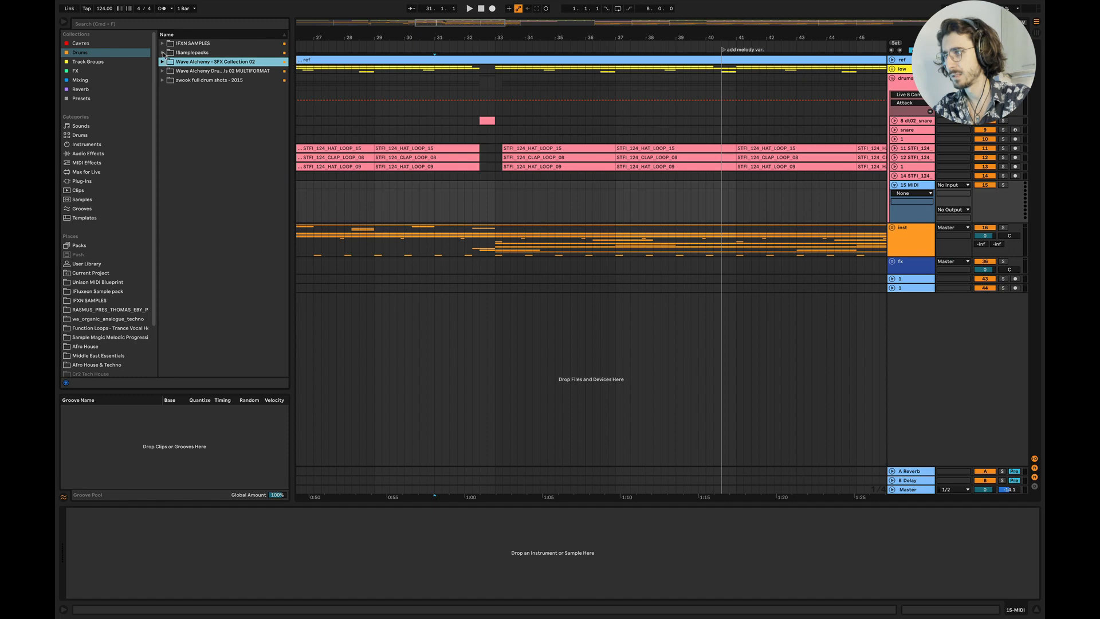
pyautogui.click(163, 52)
pyautogui.click(168, 135)
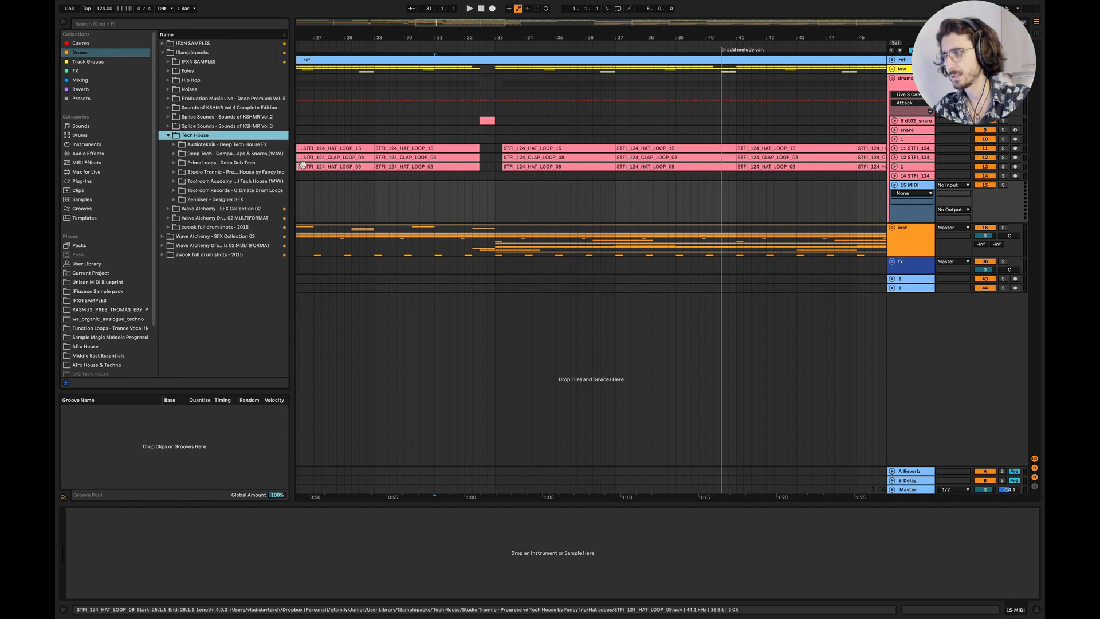
pyautogui.moveTo(302, 169); pyautogui.dragTo(339, 169)
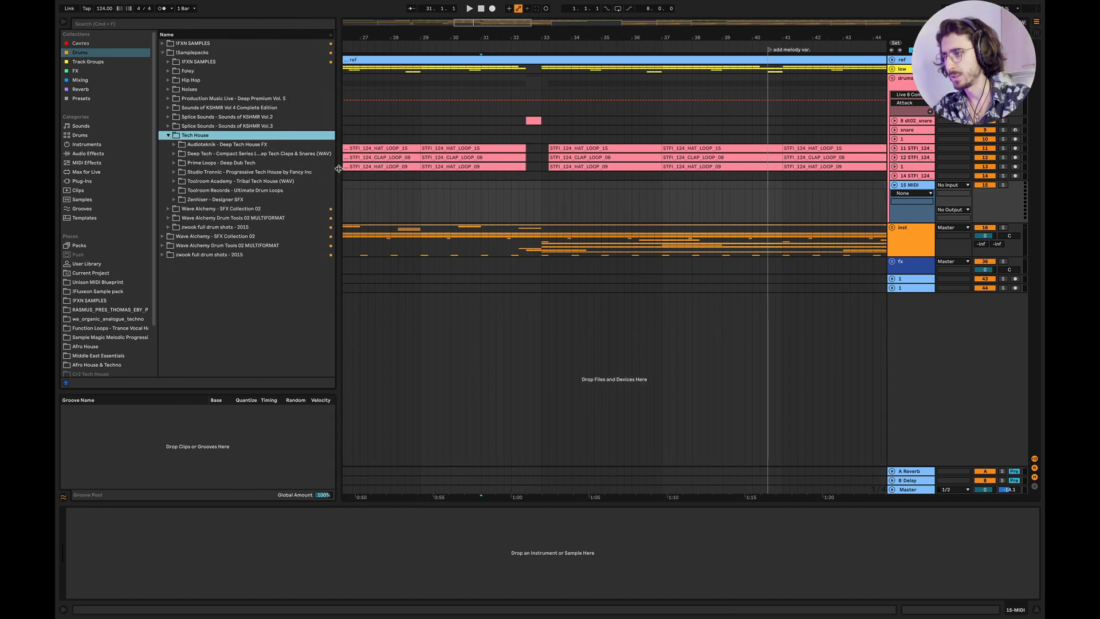
pyautogui.click(174, 173)
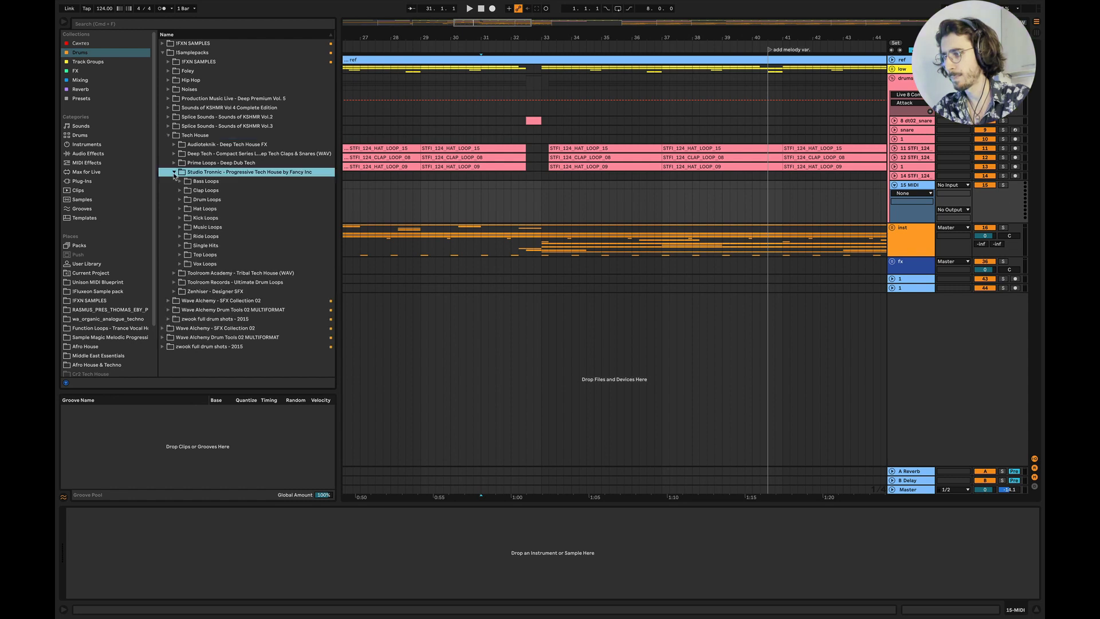
pyautogui.click(180, 236)
# Preview ride loops 02 and 07, and place STFI_124_RIDE_LOOPS_07 on the new drums track from 33.2.1 to 37.1.1
pyautogui.click(235, 254)
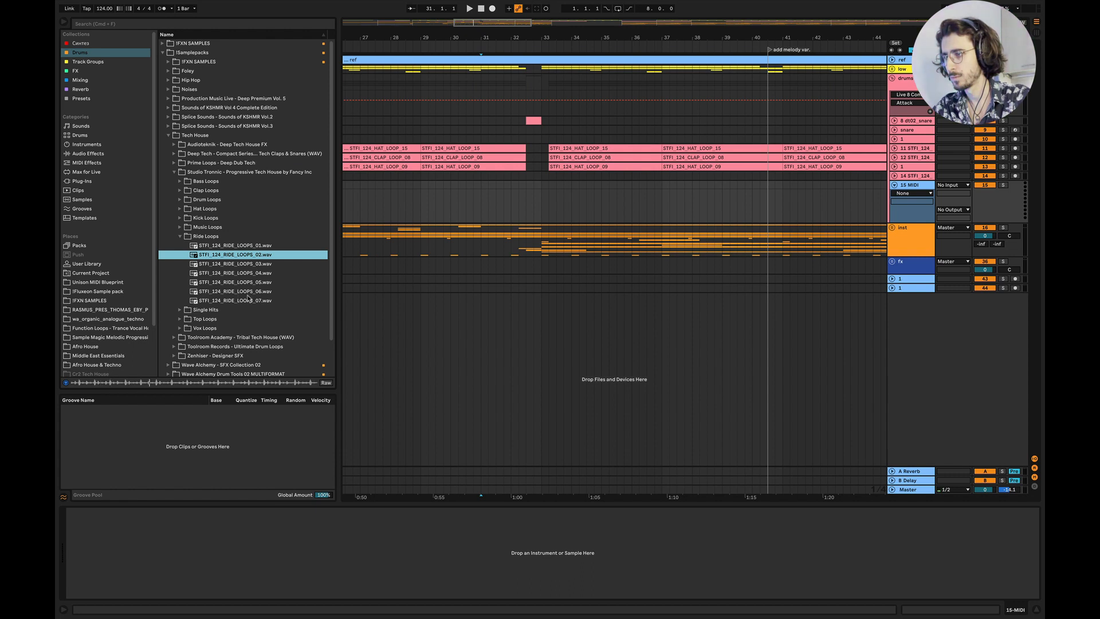
pyautogui.click(245, 301)
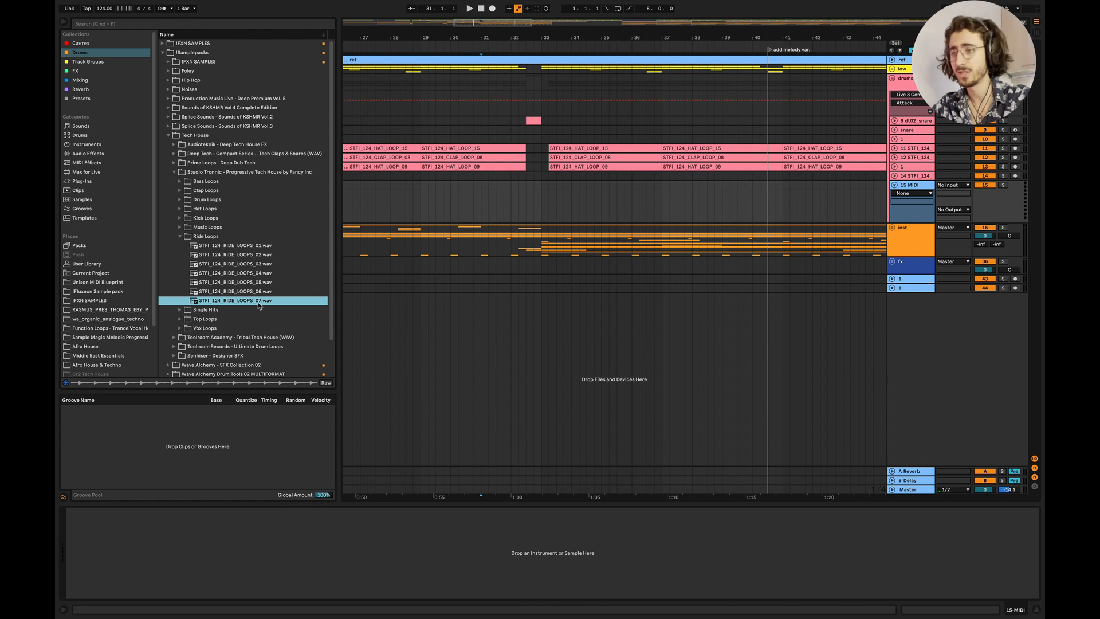
pyautogui.moveTo(259, 306); pyautogui.dragTo(569, 184)
pyautogui.scroll(5, 543, 185)
pyautogui.scroll(-4, 554, 186)
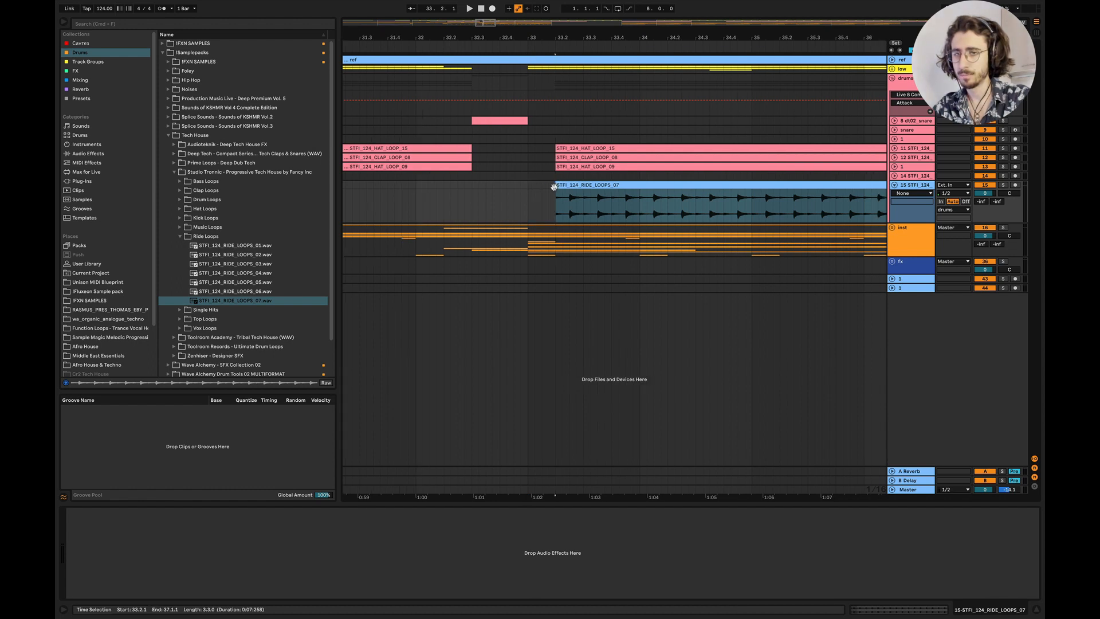
pyautogui.scroll(-2, 516, 189)
# Set the new ride loop track's volume to about -12 dB, auditioning from shortly before the clip
pyautogui.click(461, 204)
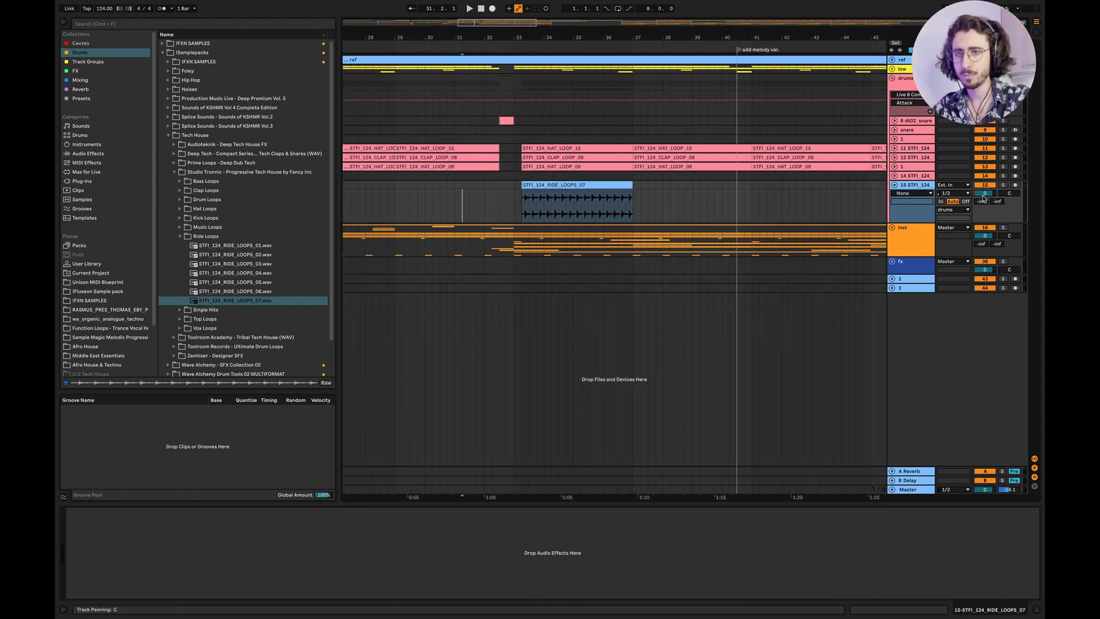
pyautogui.moveTo(984, 193); pyautogui.dragTo(985, 205)
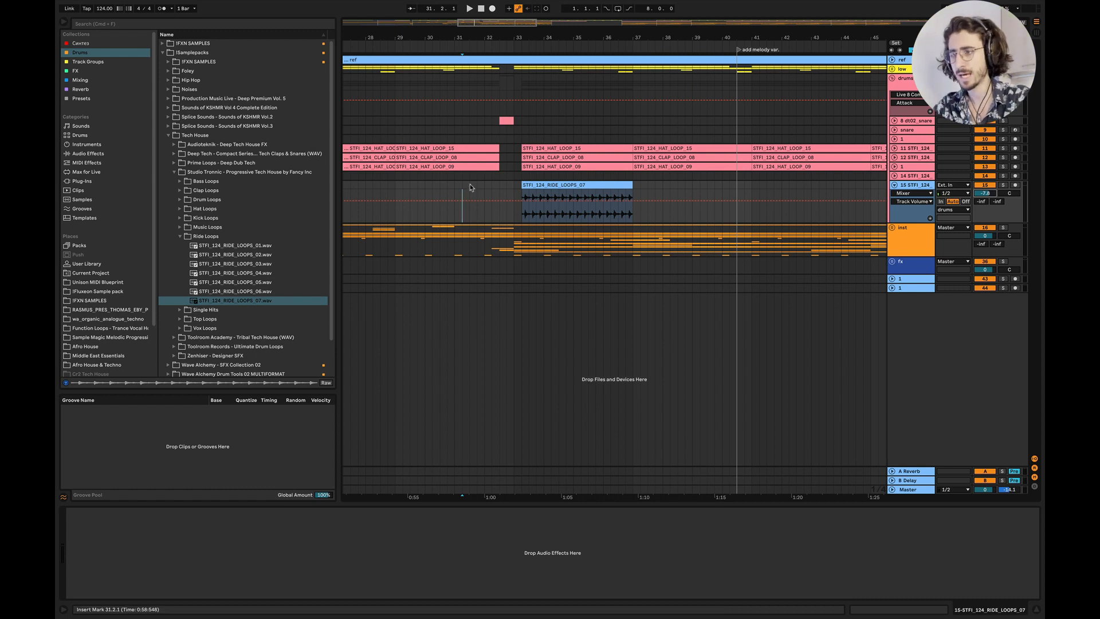
pyautogui.moveTo(985, 195); pyautogui.dragTo(985, 186)
pyautogui.press('space')
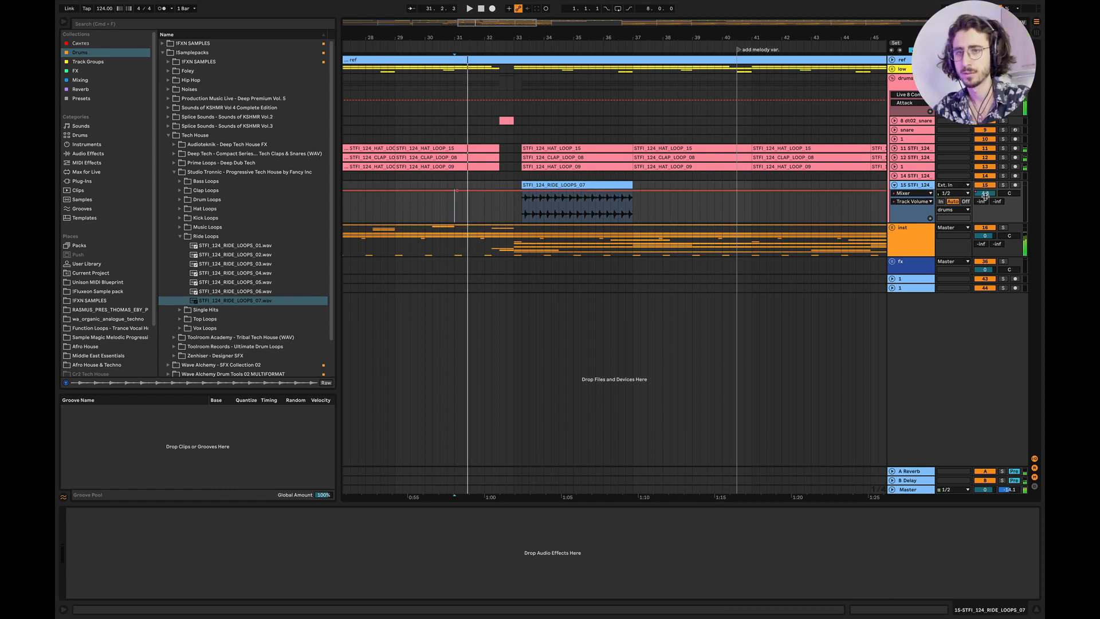
pyautogui.rightClick(985, 194)
pyautogui.press('space')
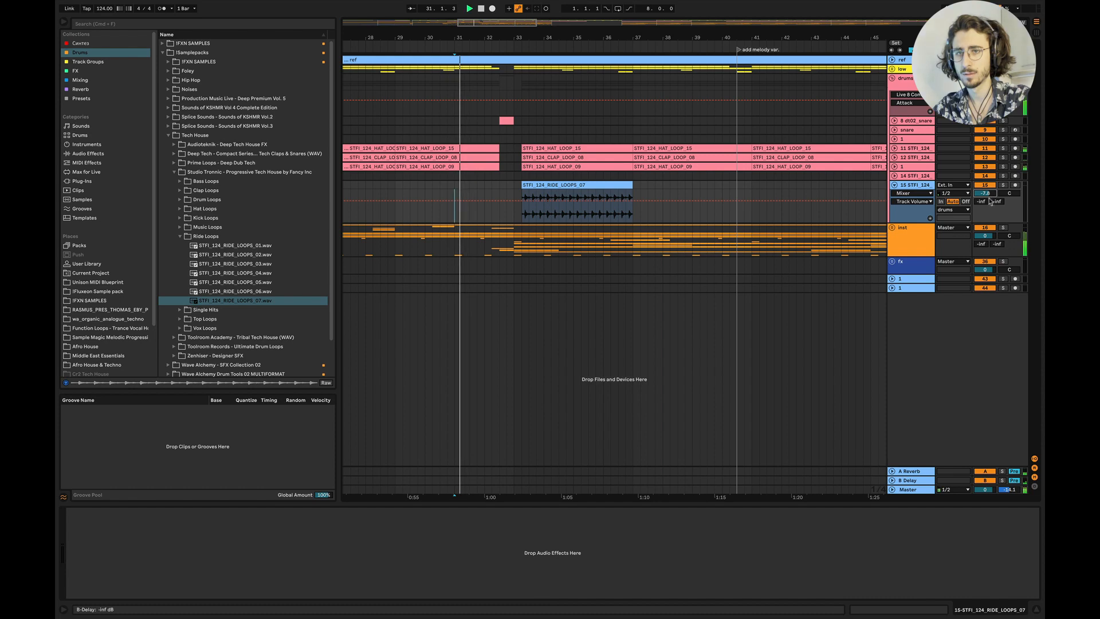
pyautogui.moveTo(986, 193); pyautogui.dragTo(985, 201)
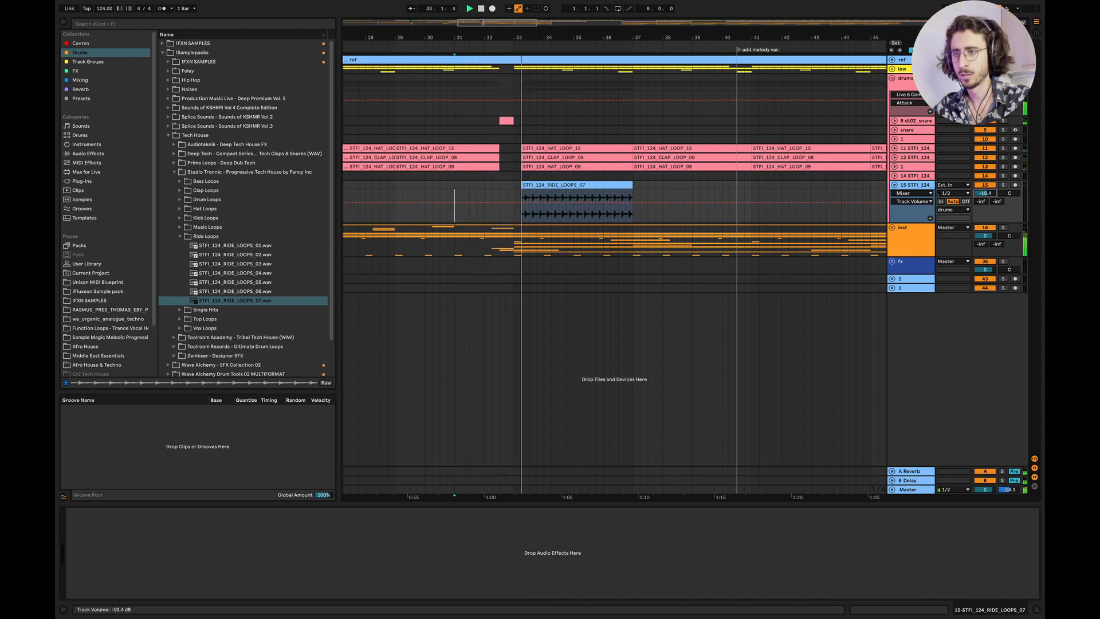
pyautogui.moveTo(986, 200); pyautogui.dragTo(985, 205)
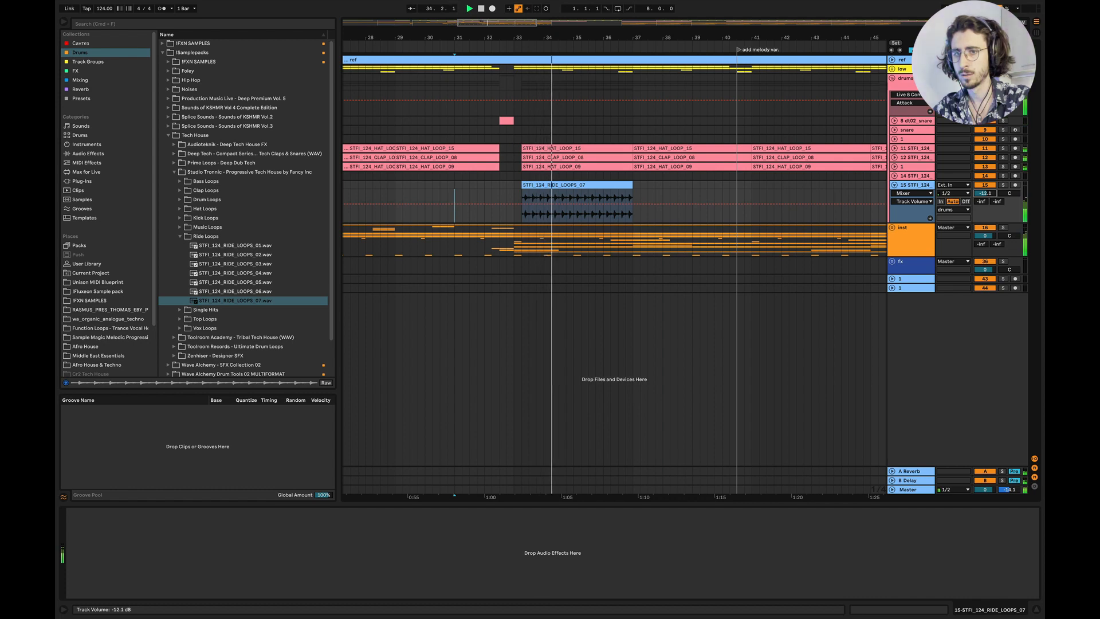
# Duplicate the ride loop from 37.1.1 in four-bar clips up to the cool down at 49.1.1, extending the first copy to 41.1.1
pyautogui.click(620, 196)
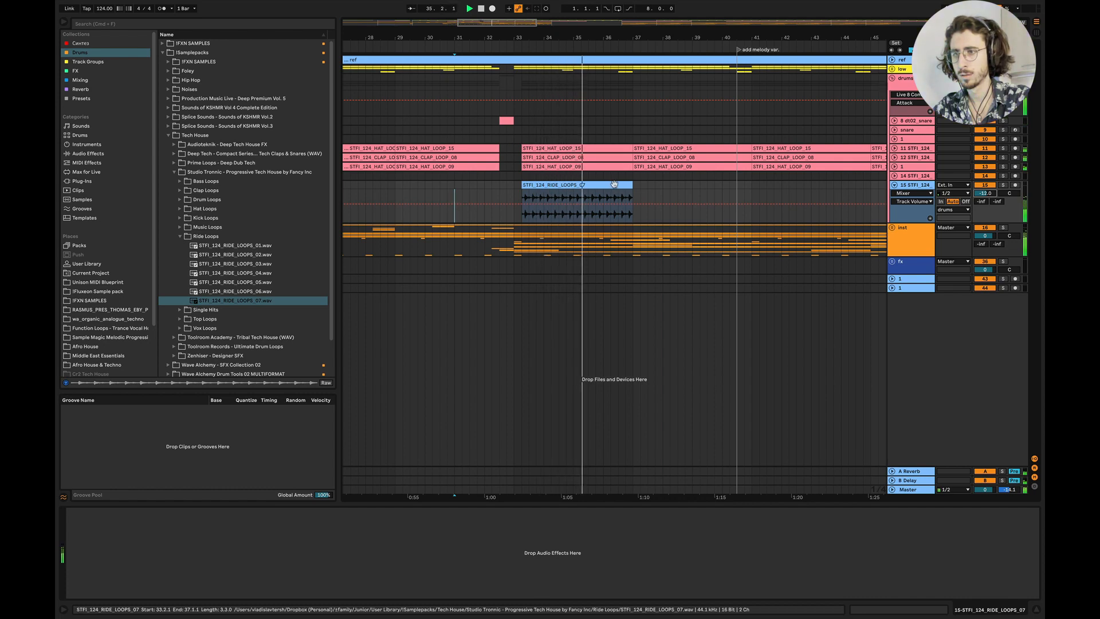
pyautogui.press('super+d')
pyautogui.moveTo(739, 182); pyautogui.dragTo(750, 182)
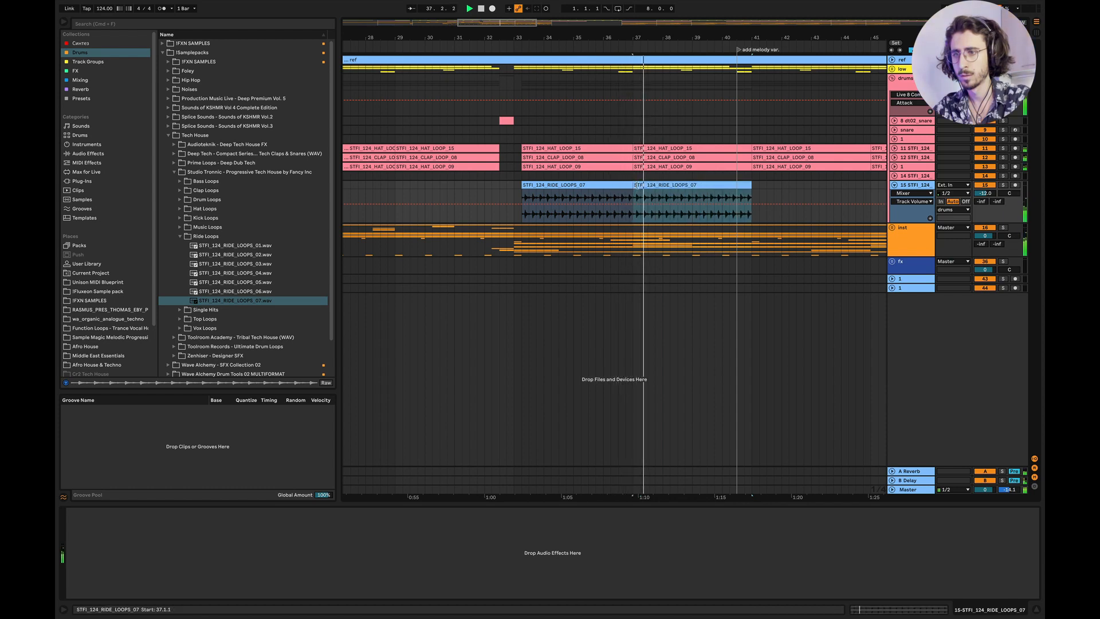
pyautogui.press('super+d')
pyautogui.hscroll(5, 727, 184)
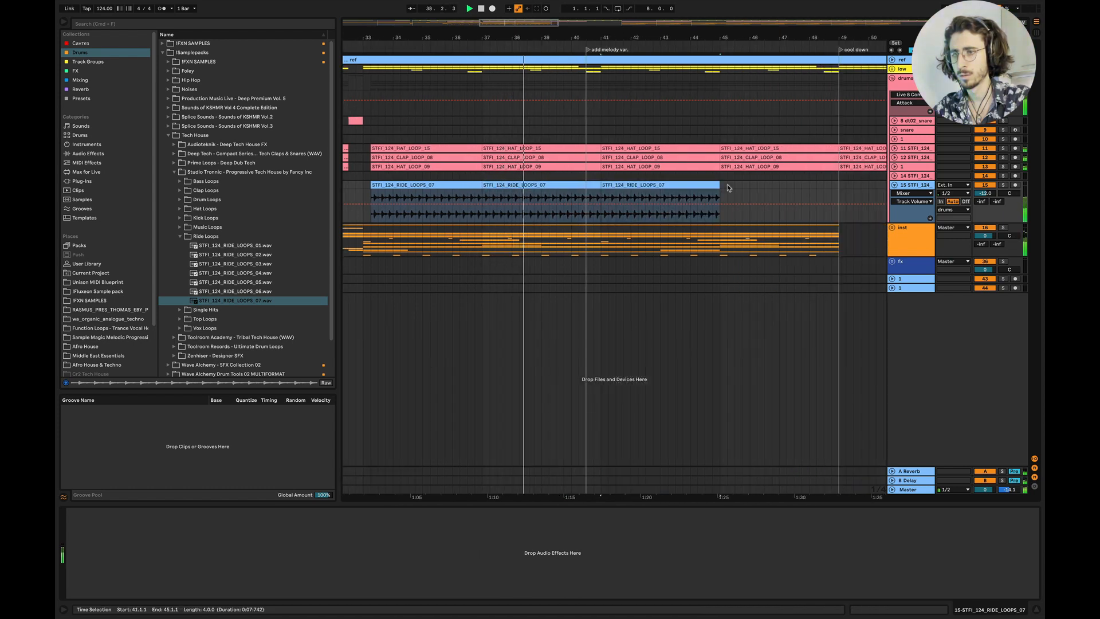
pyautogui.press('super+d')
pyautogui.hscroll(3, 672, 186)
# Delete the hat and clap loops between 49.1.1 and 57.1.1 in the cool down, and fold the new ride loop track
pyautogui.press('-')
pyautogui.press('-')
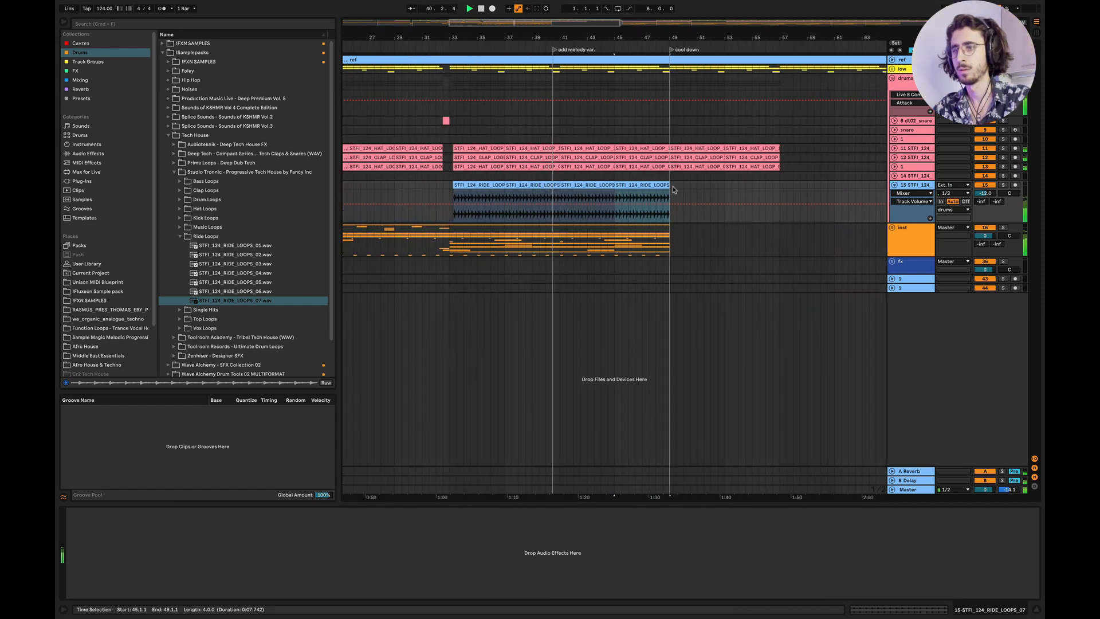
pyautogui.press('-')
pyautogui.hscroll(5, 674, 190)
pyautogui.scroll(-2, 674, 190)
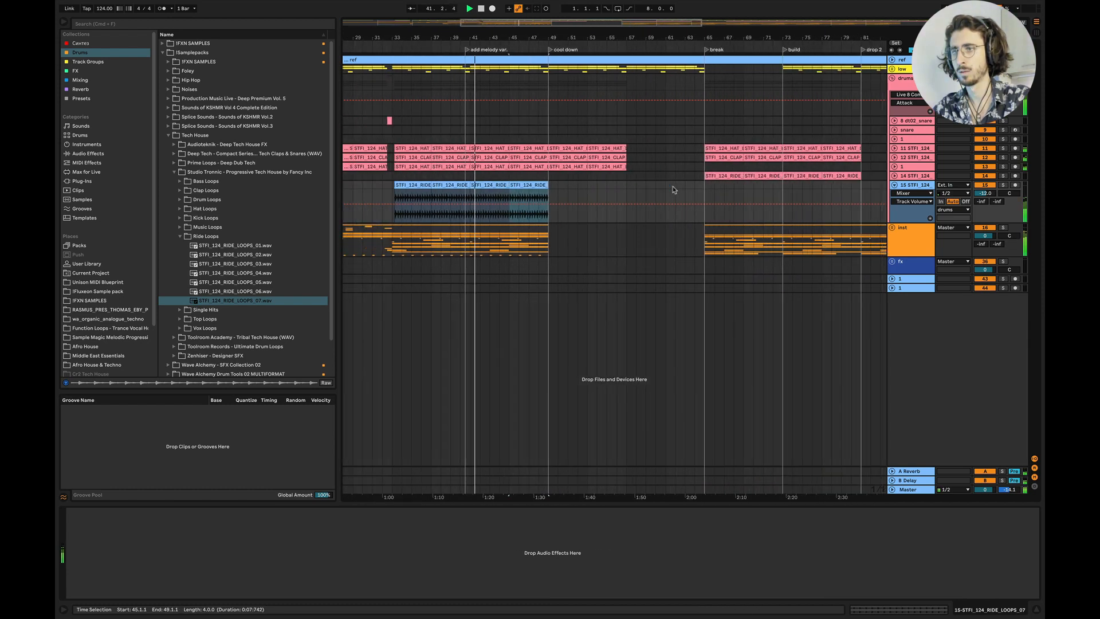
pyautogui.hscroll(-3, 673, 189)
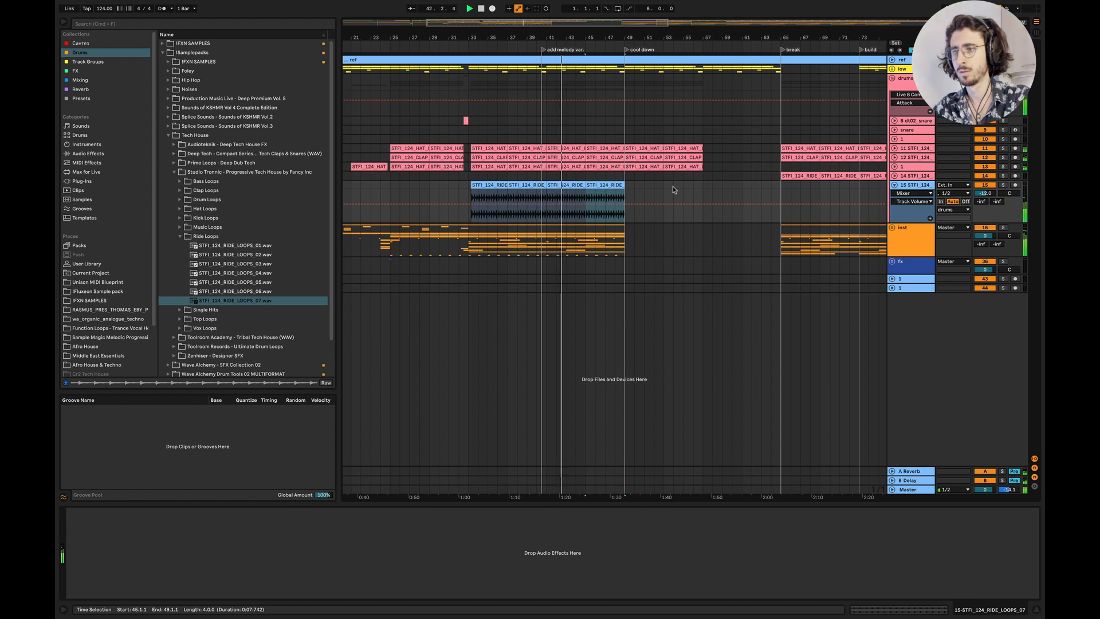
pyautogui.moveTo(700, 176); pyautogui.dragTo(624, 148)
pyautogui.press('Delete')
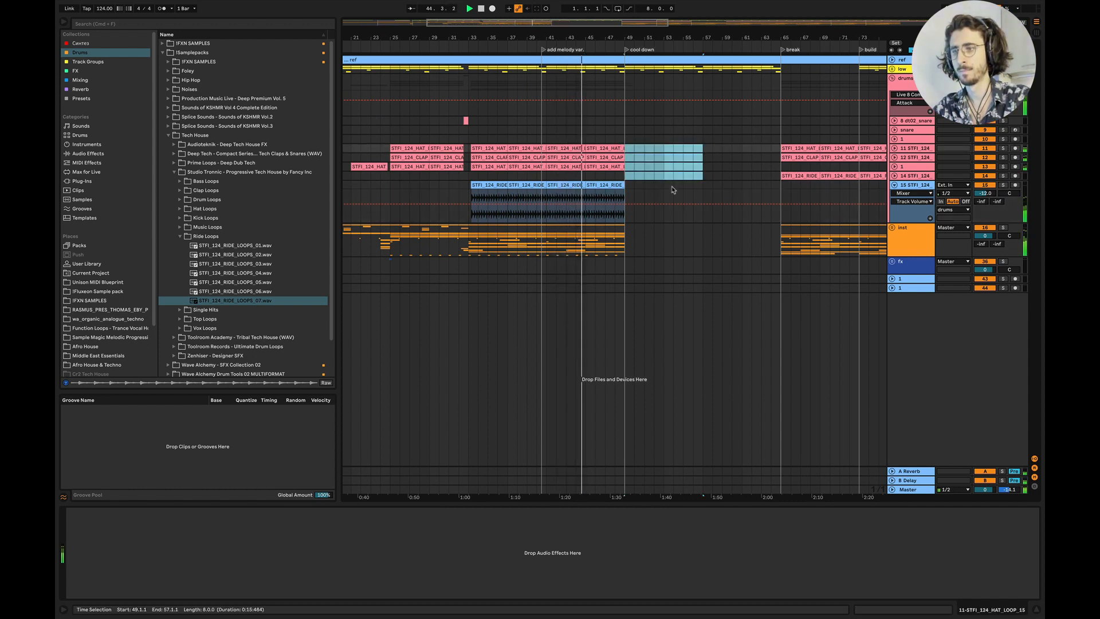
pyautogui.click(894, 185)
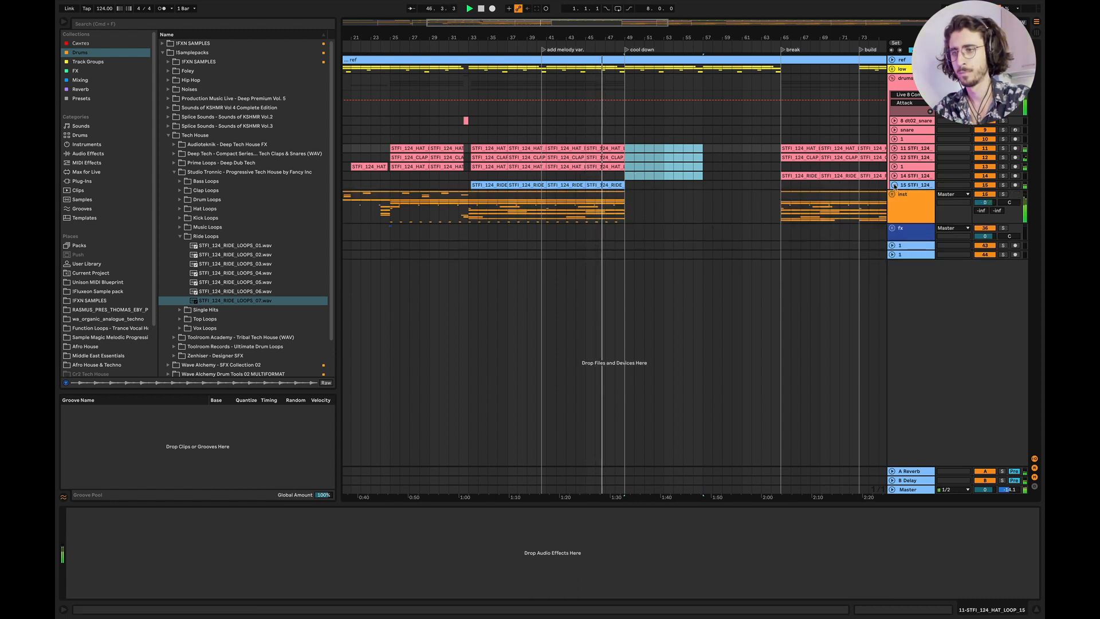
pyautogui.scroll(5, 614, 143)
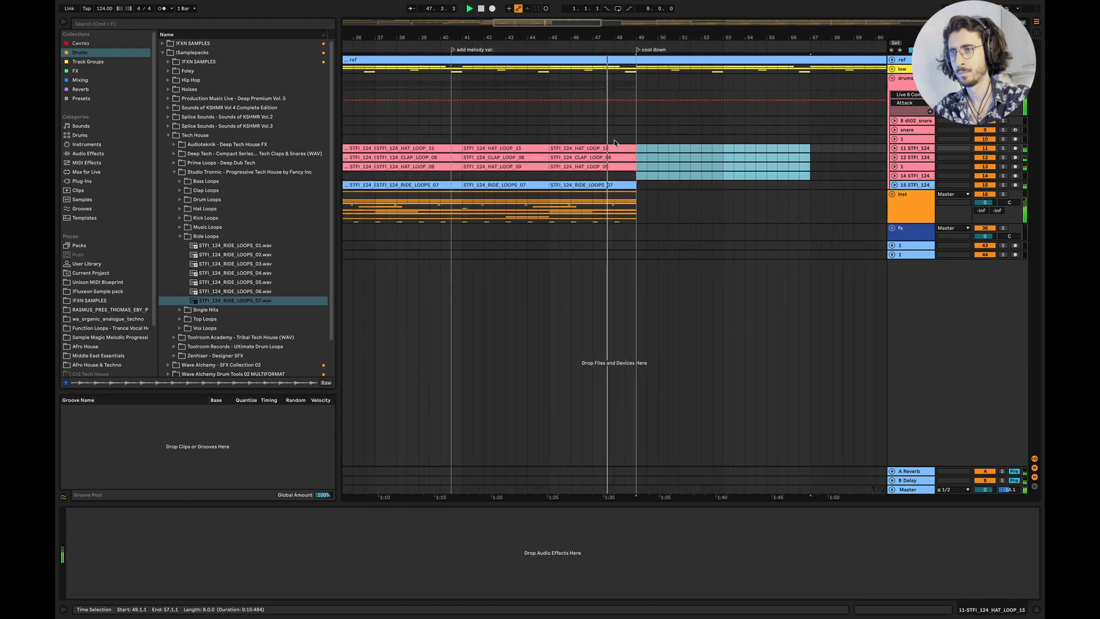
pyautogui.scroll(-9, 614, 143)
pyautogui.scroll(-1, 613, 142)
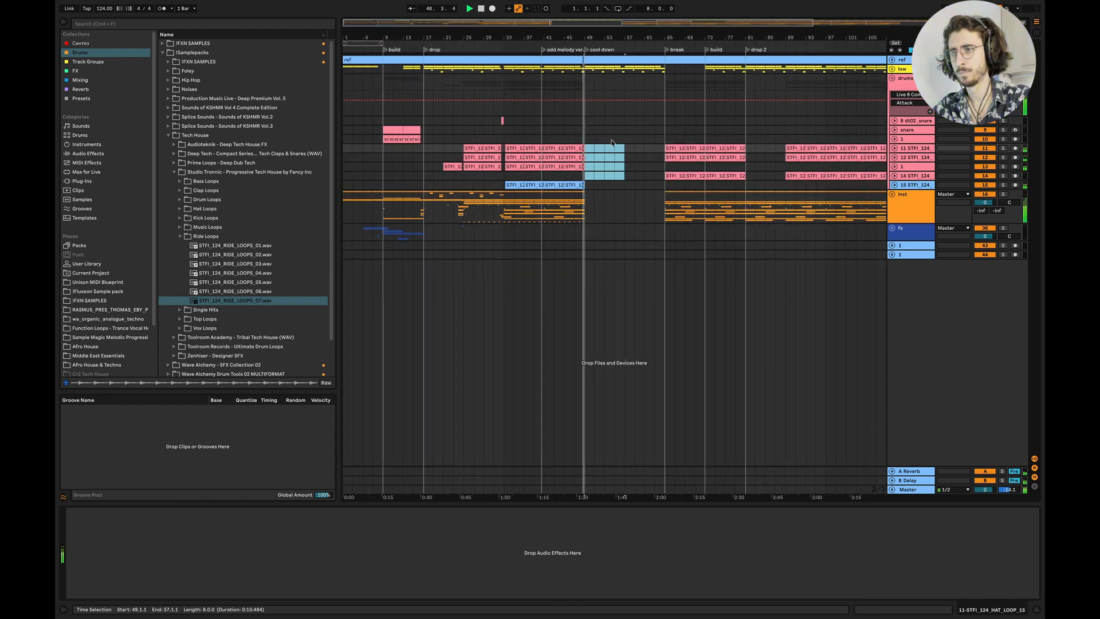
# Move the cool down locator from bar 49 to bar 57
pyautogui.scroll(6, 567, 143)
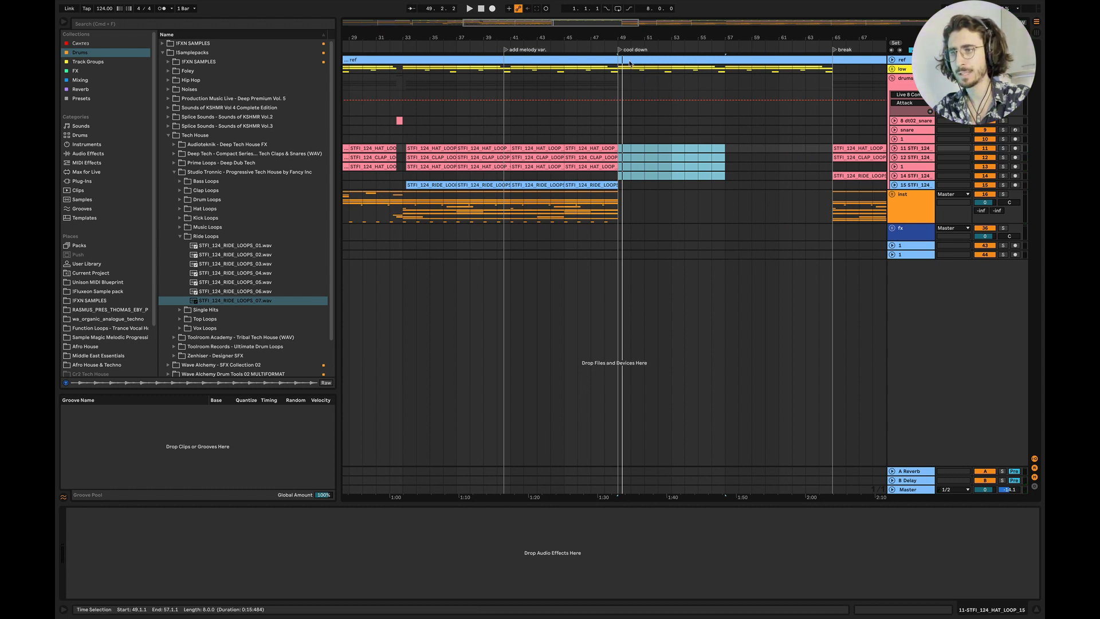
pyautogui.moveTo(620, 50); pyautogui.dragTo(743, 59)
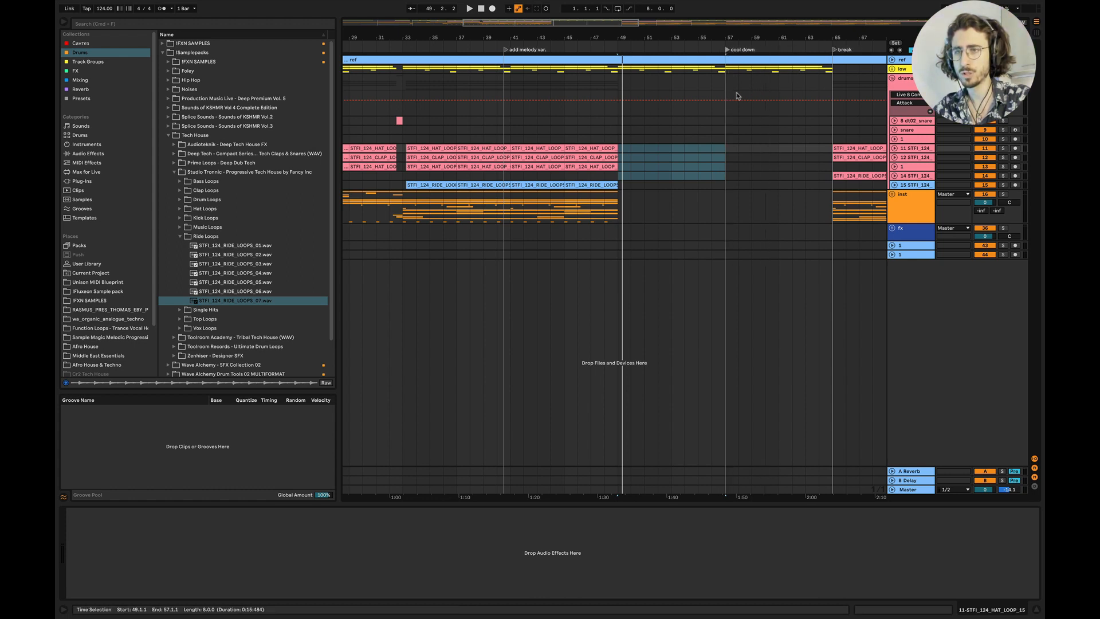
# Duplicate the eight bars from 41.1.1 to 49.1.1 on the tracks from the snare down to inst twice, filling up to the break at 65.1.1
pyautogui.hscroll(10, 738, 96)
pyautogui.scroll(-5, 738, 96)
pyautogui.scroll(5, 543, 221)
pyautogui.scroll(-3, 545, 221)
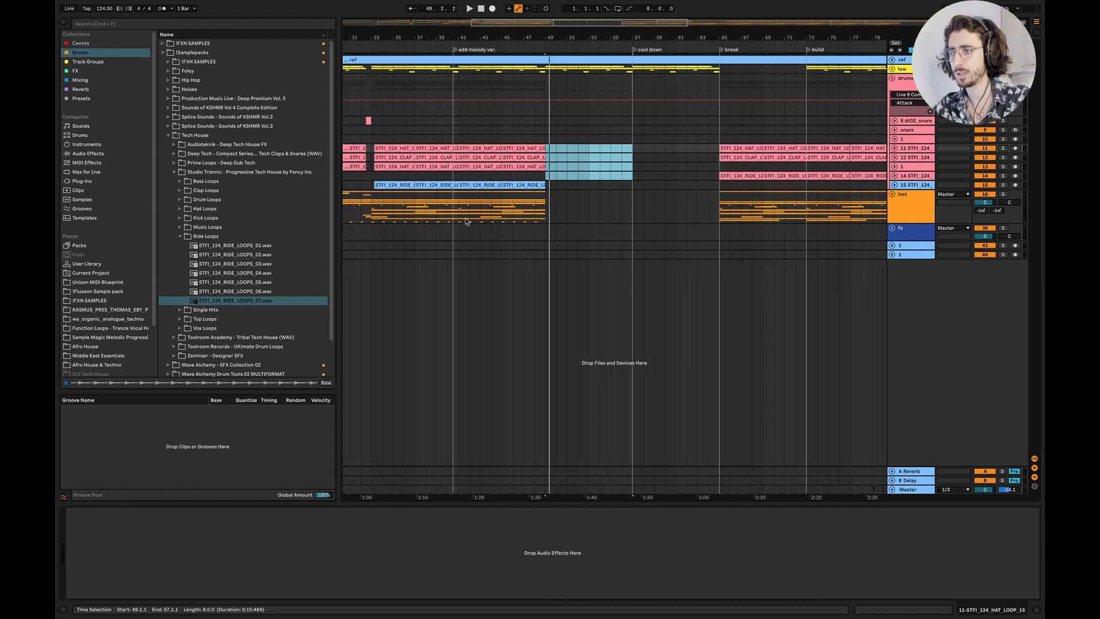
pyautogui.moveTo(458, 221); pyautogui.dragTo(546, 122)
pyautogui.press('super+d')
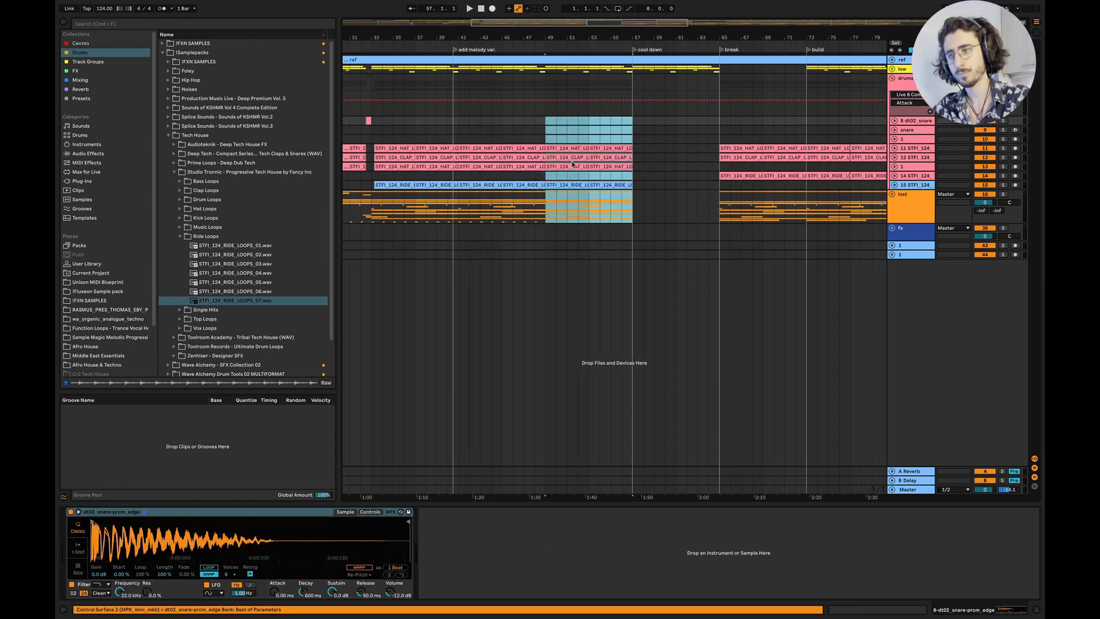
pyautogui.press('super+d')
pyautogui.hscroll(-1, 597, 168)
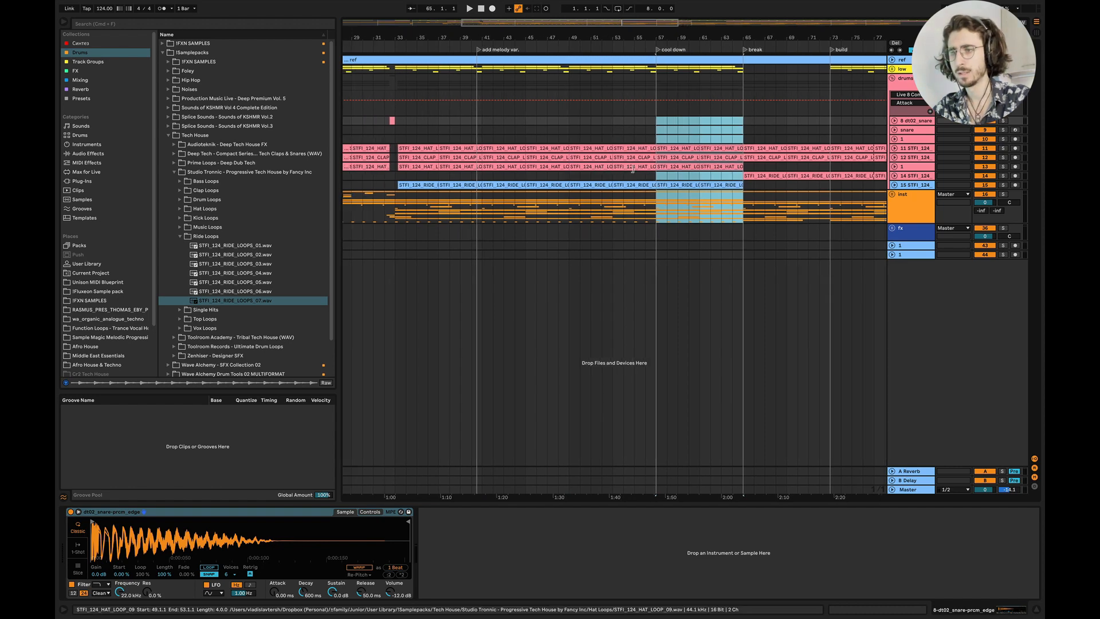
# Look over the arrangement from the cool down through the break, build and drop 2 to the outro
pyautogui.click(677, 178)
pyautogui.hscroll(5, 677, 177)
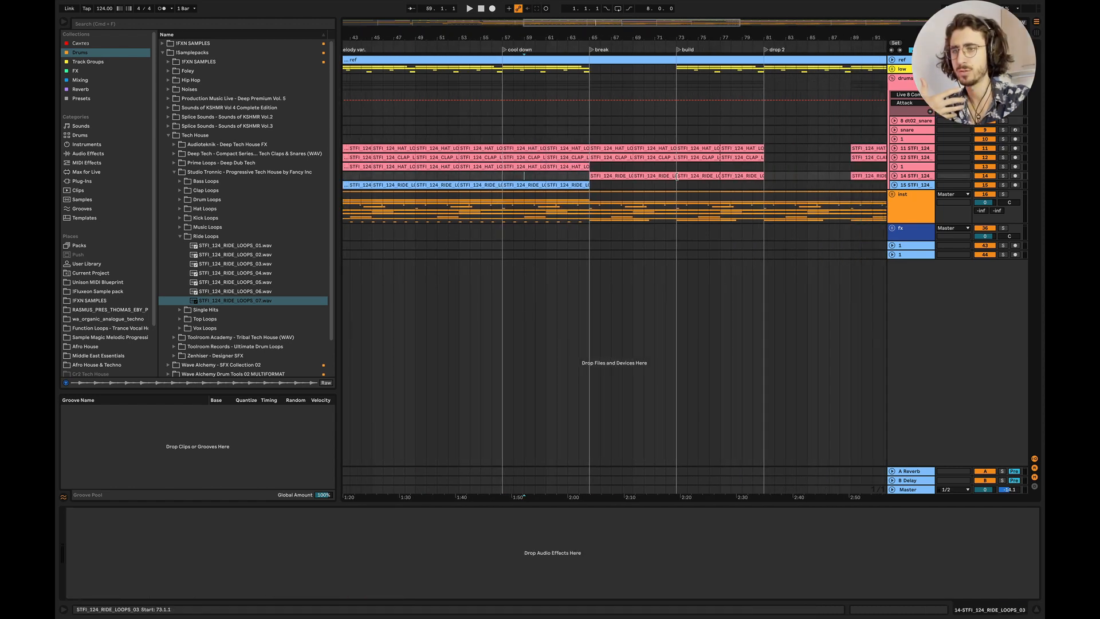
pyautogui.hscroll(-2, 597, 219)
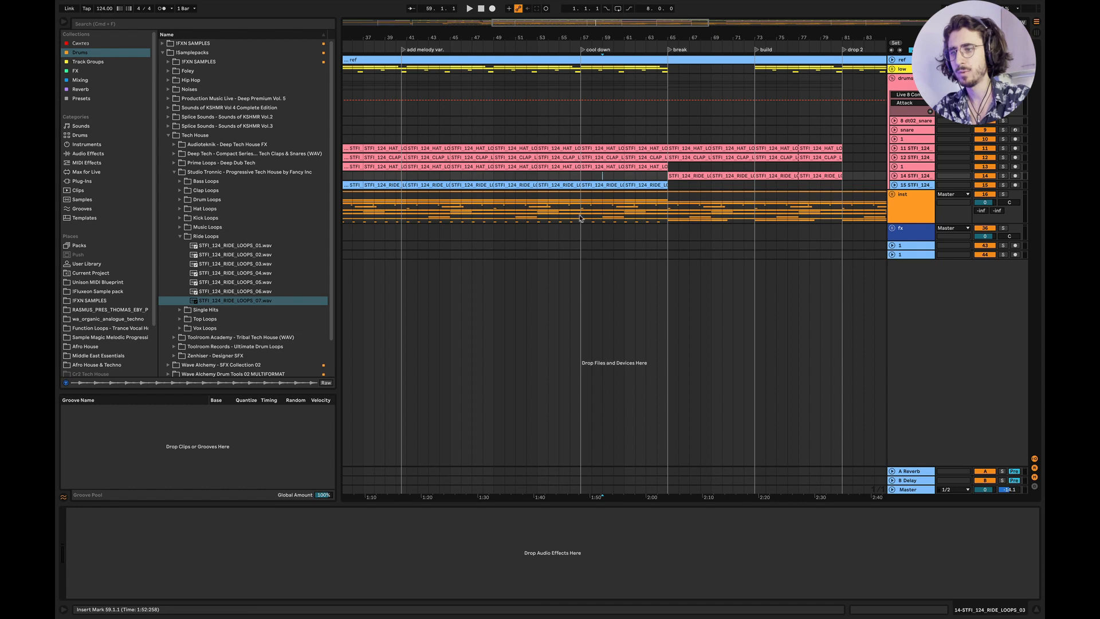
pyautogui.hscroll(8, 580, 218)
pyautogui.scroll(-3, 581, 218)
pyautogui.hscroll(3, 526, 120)
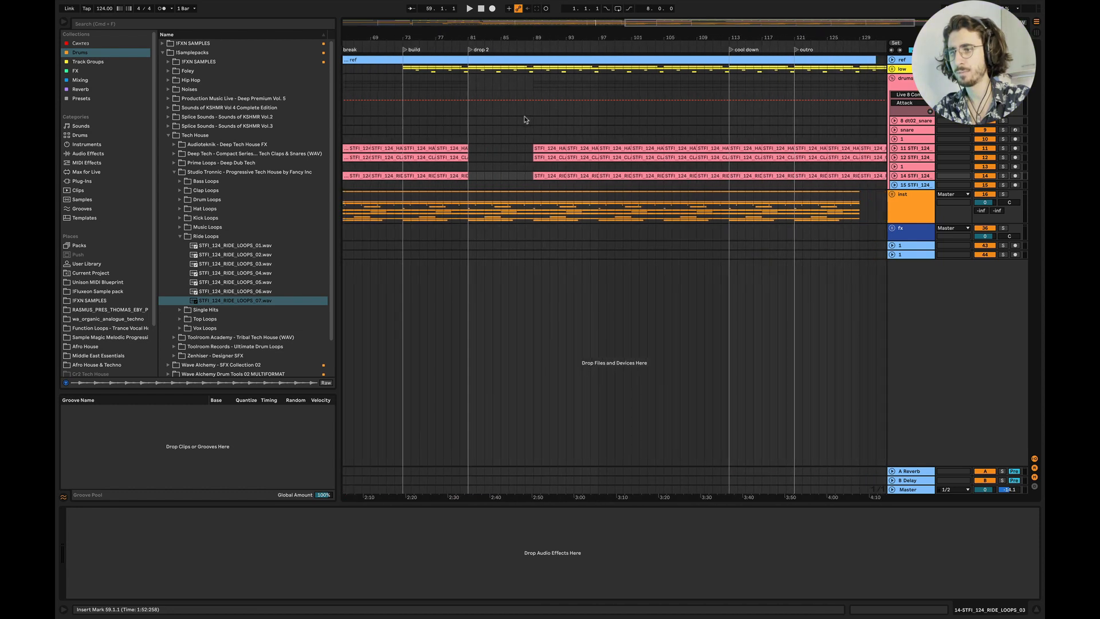
pyautogui.scroll(-4, 526, 119)
pyautogui.hscroll(-4, 526, 120)
pyautogui.hscroll(-2, 608, 164)
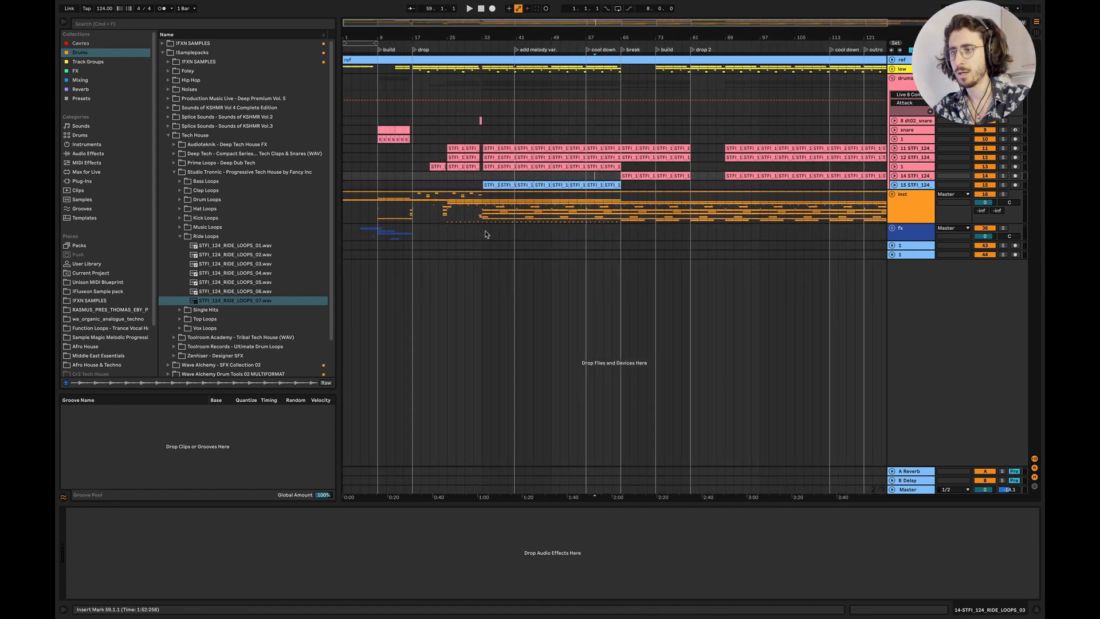
# Highlight the low, drums and inst tracks from the drop at 17.1.1 to the break at 65.1.1, and compare this section with drop 2
pyautogui.moveTo(411, 217); pyautogui.dragTo(615, 72)
pyautogui.hscroll(8, 615, 71)
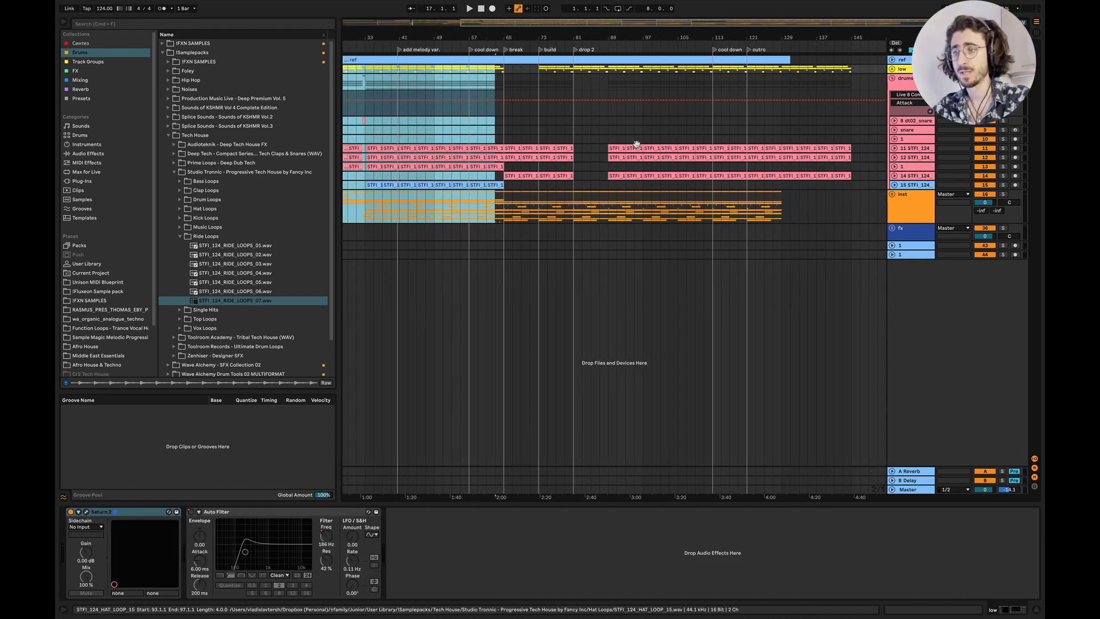
pyautogui.hscroll(-5, 636, 145)
pyautogui.hscroll(-2, 636, 145)
pyautogui.click(517, 208)
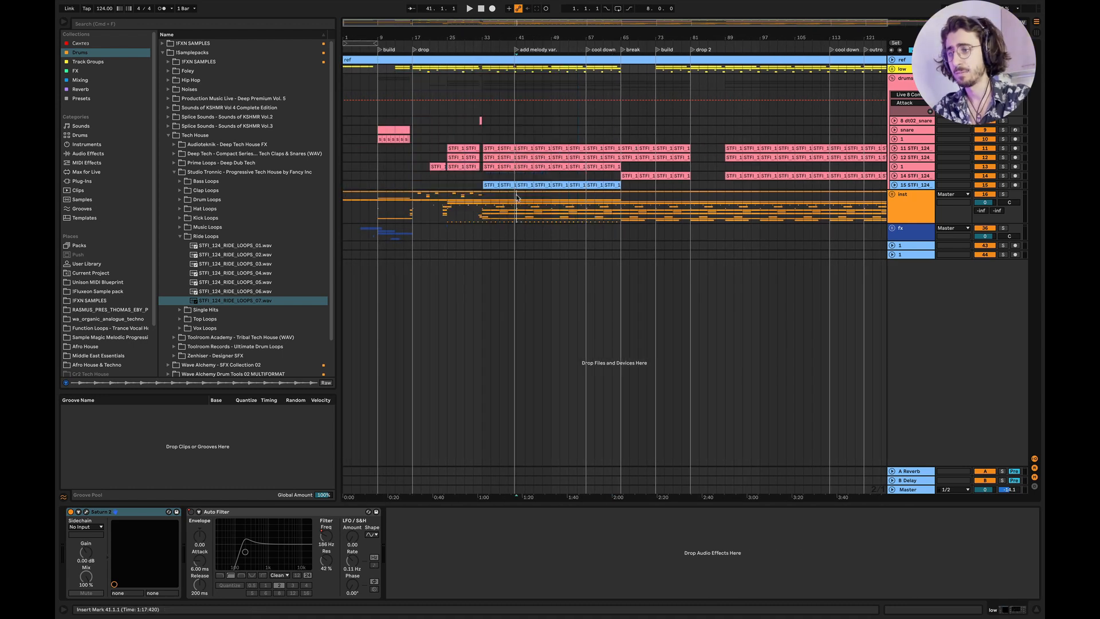
pyautogui.hscroll(1, 436, 216)
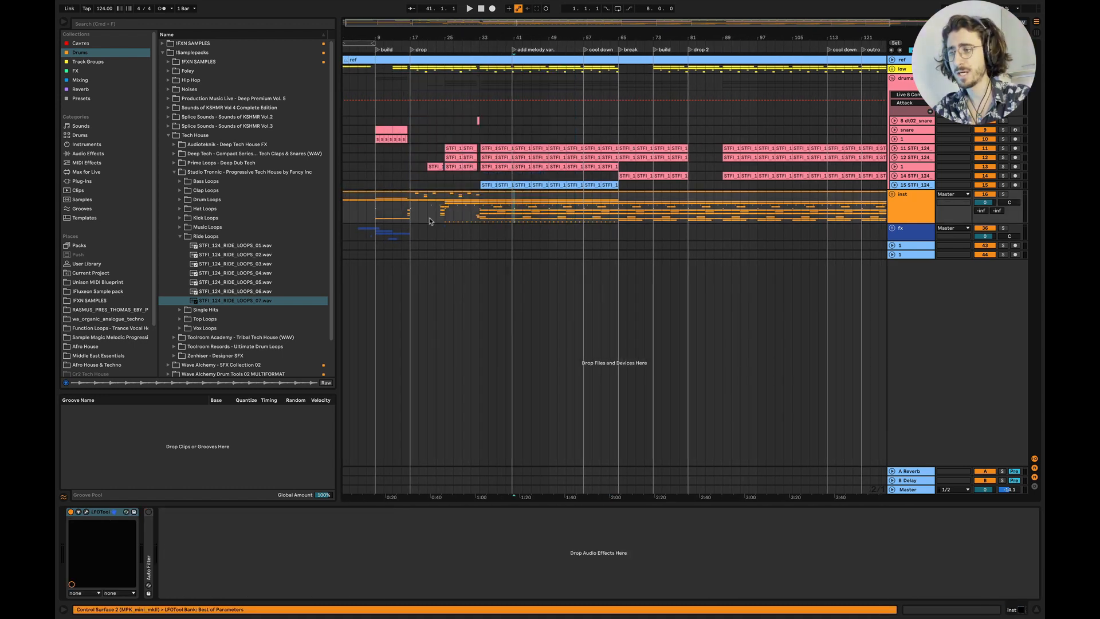
pyautogui.moveTo(412, 222); pyautogui.dragTo(617, 70)
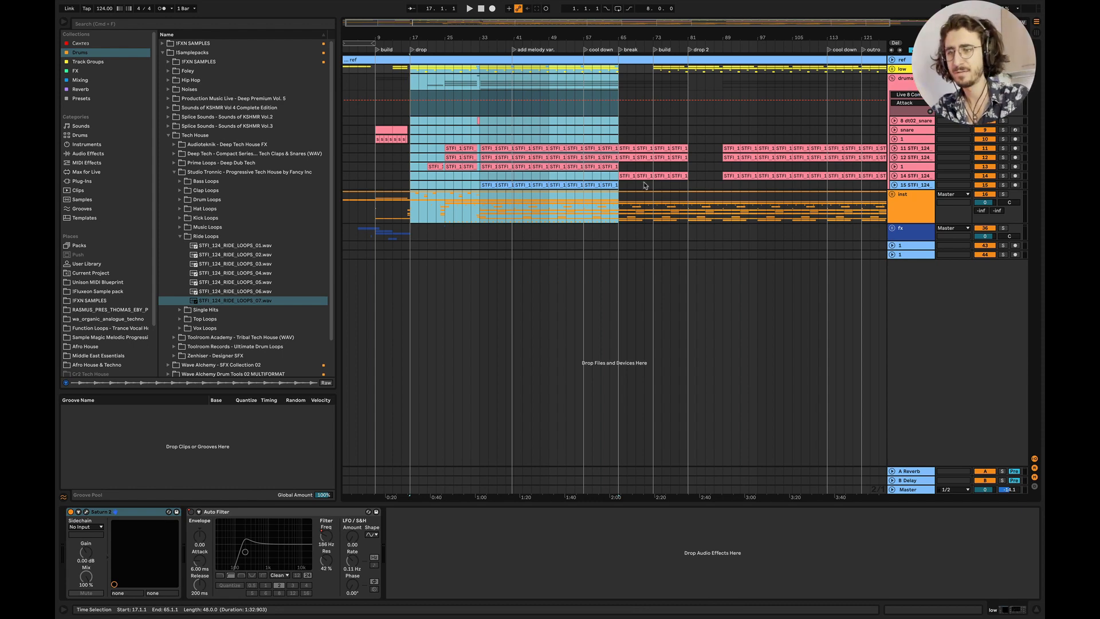
pyautogui.hscroll(3, 645, 185)
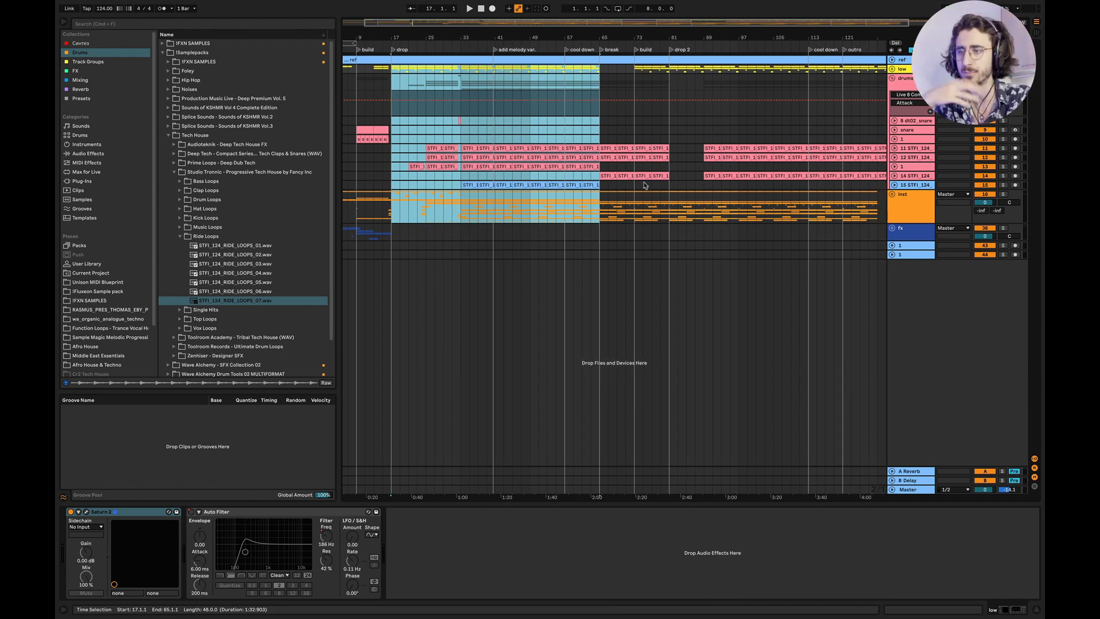
pyautogui.hscroll(5, 645, 185)
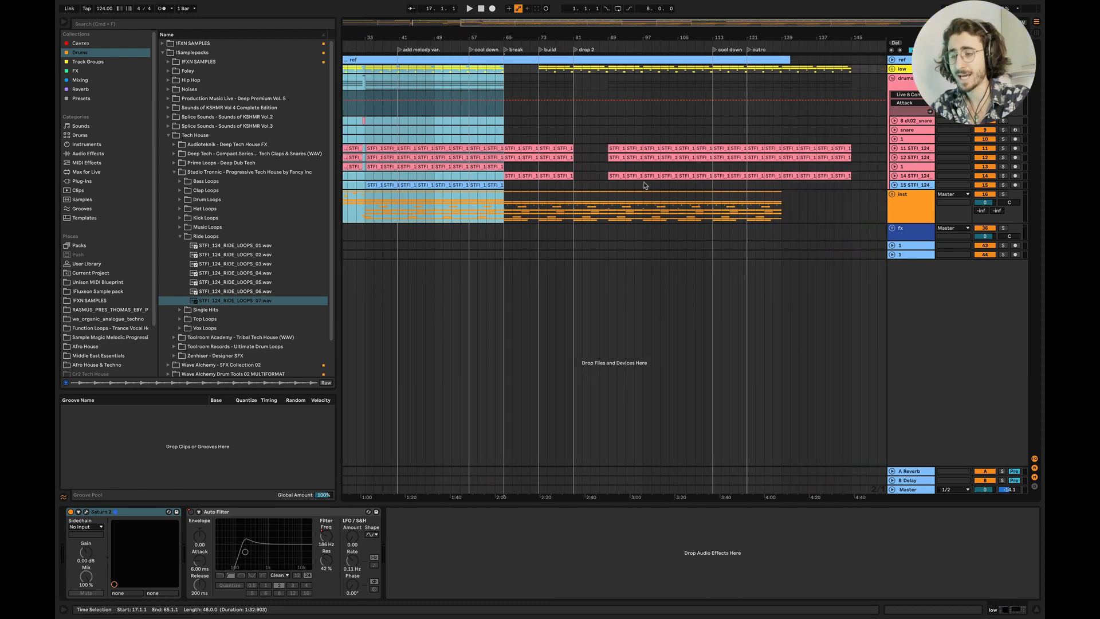
pyautogui.hscroll(-5, 645, 185)
pyautogui.hscroll(5, 645, 185)
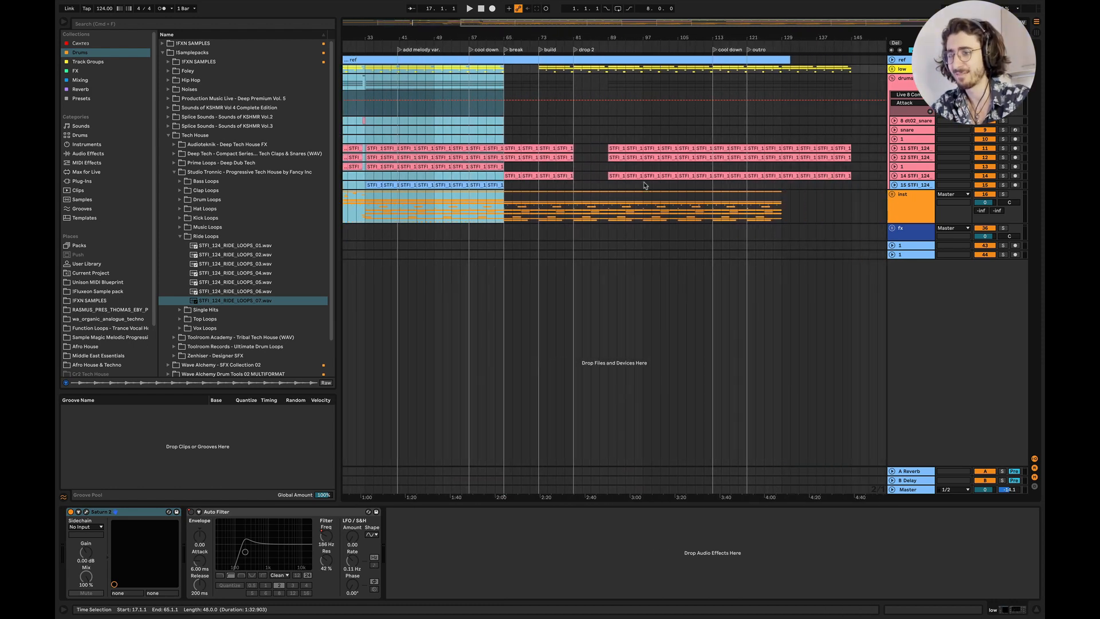
pyautogui.hscroll(-6, 645, 185)
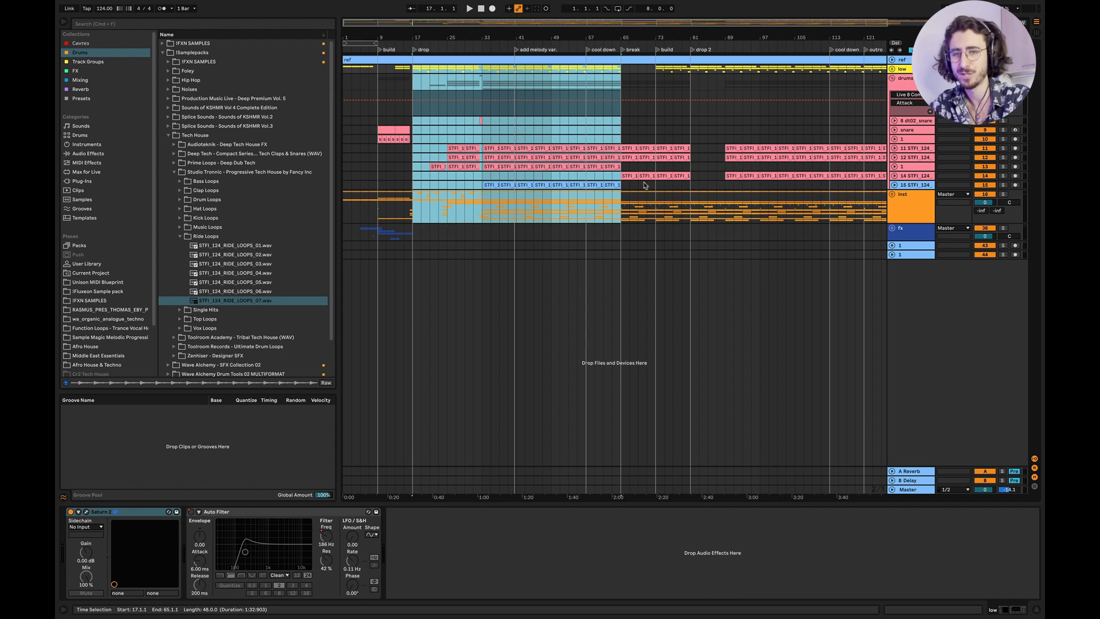
pyautogui.hscroll(4, 645, 185)
# Assign the drums group's track color to its grouped tracks and clips
pyautogui.click(437, 211)
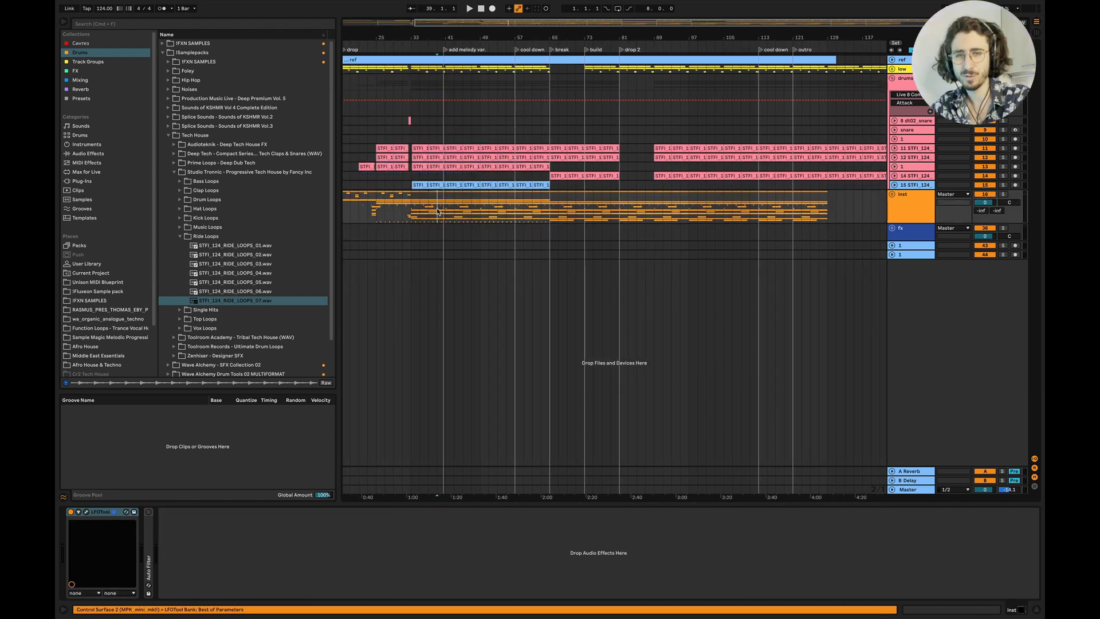
pyautogui.scroll(5, 437, 211)
pyautogui.hscroll(-4, 437, 211)
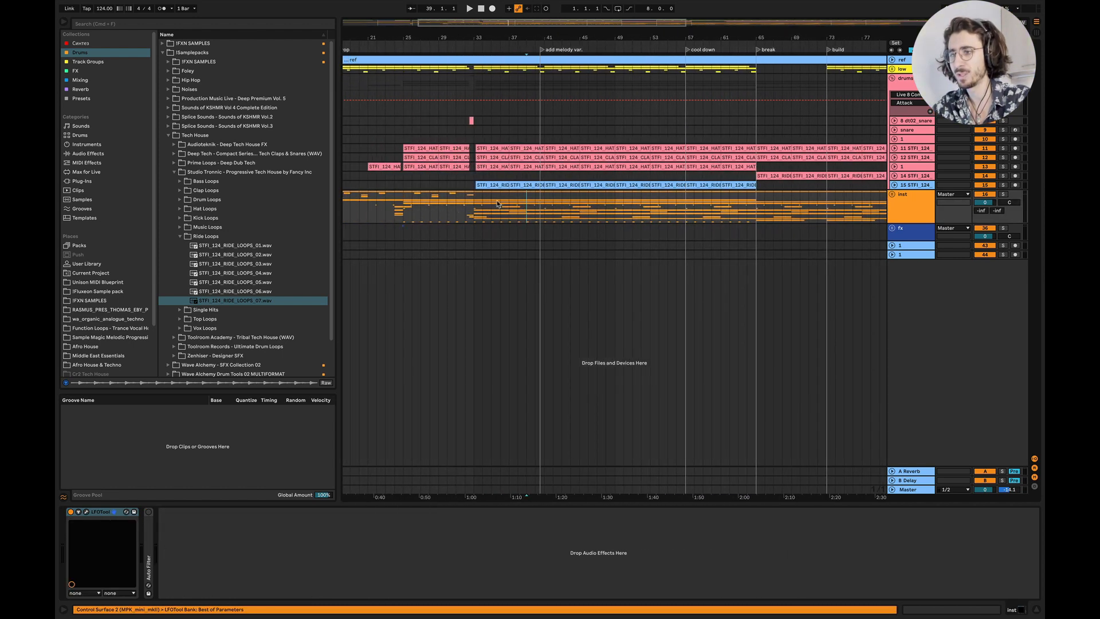
pyautogui.click(465, 185)
pyautogui.rightClick(916, 87)
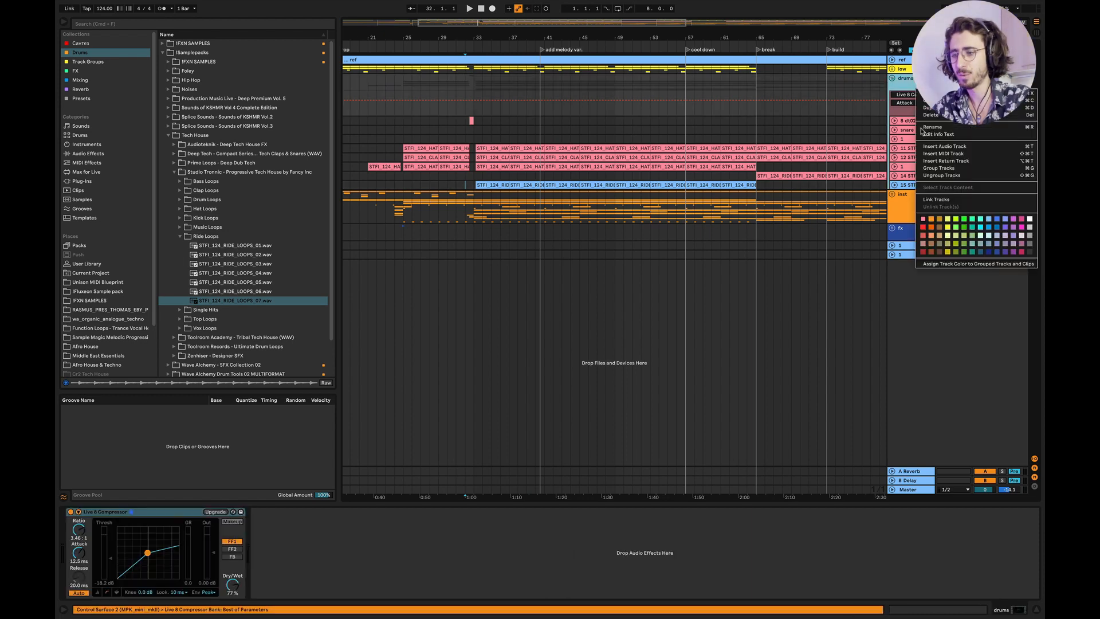
pyautogui.click(822, 267)
pyautogui.click(492, 222)
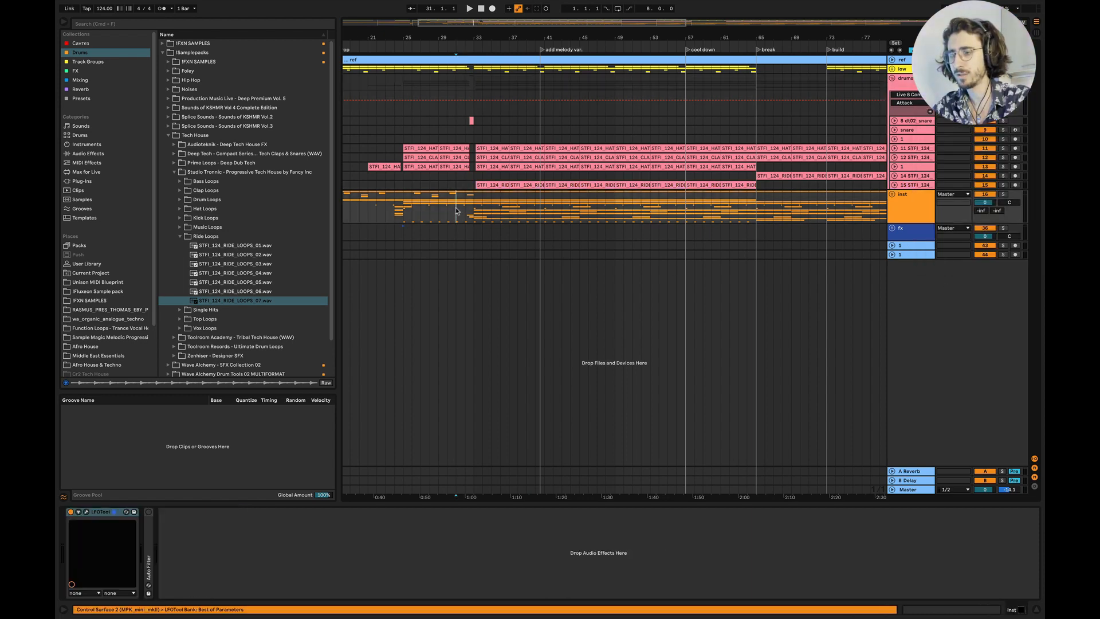
# Fold the drums group and select the inst group track
pyautogui.scroll(2, 674, 156)
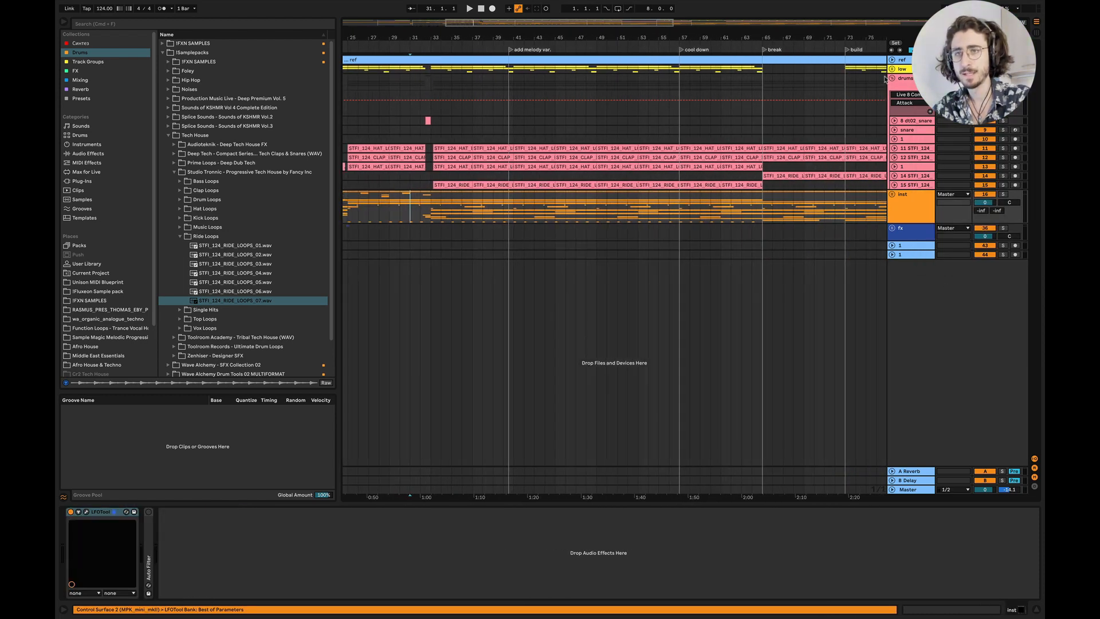
pyautogui.click(891, 78)
pyautogui.click(897, 111)
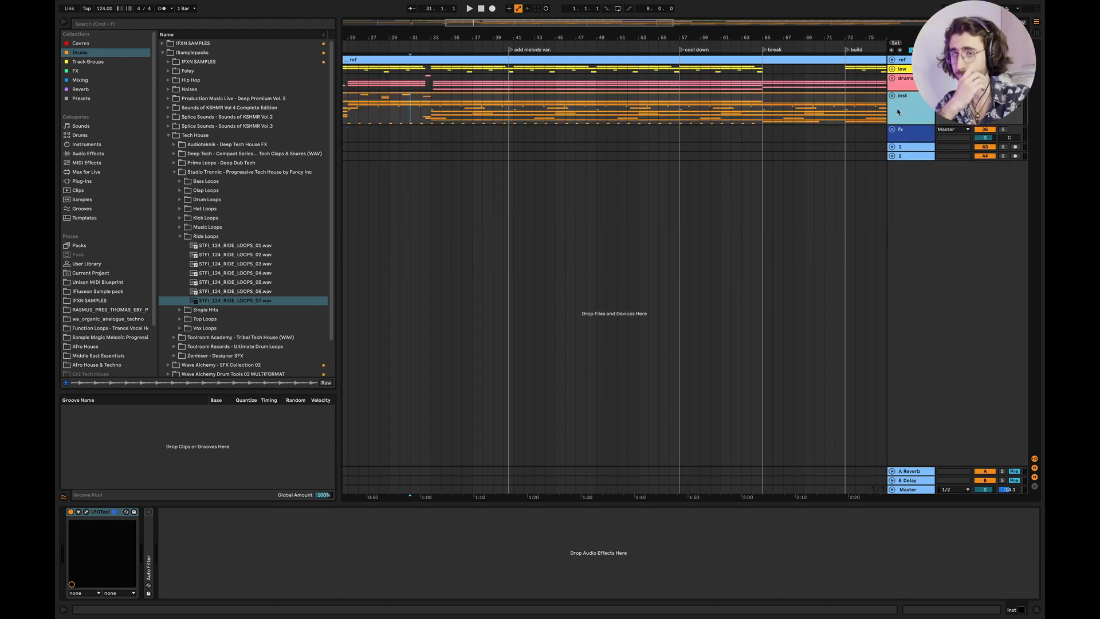
# Unfold the inst group and play the arrangement from bar 32
pyautogui.click(891, 97)
pyautogui.scroll(3, 495, 247)
pyautogui.hscroll(-2, 458, 248)
pyautogui.click(441, 250)
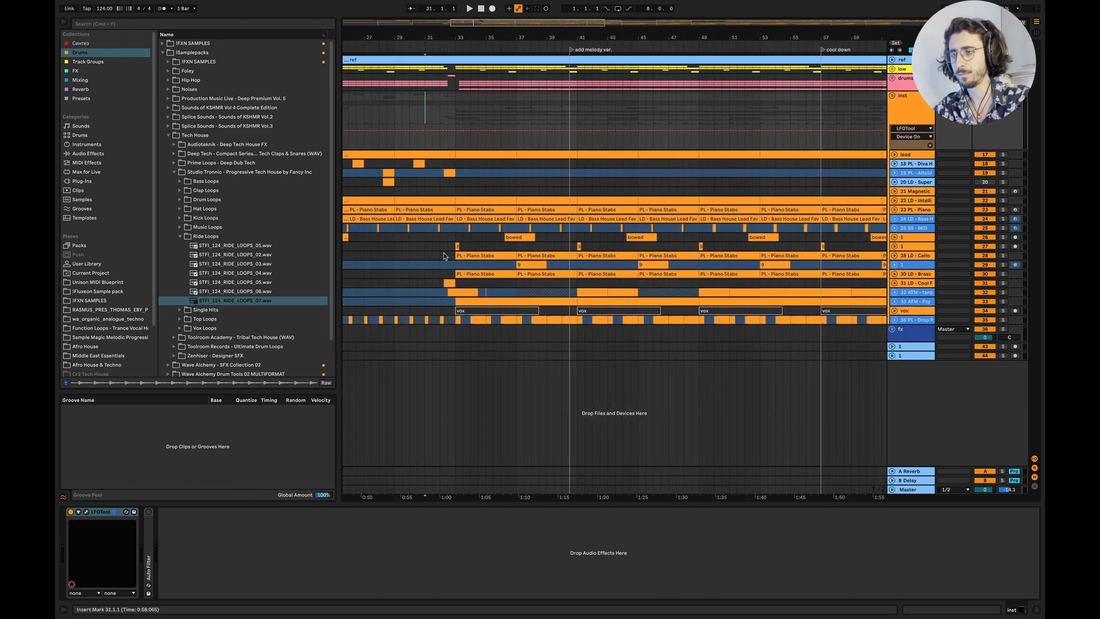
pyautogui.press('space')
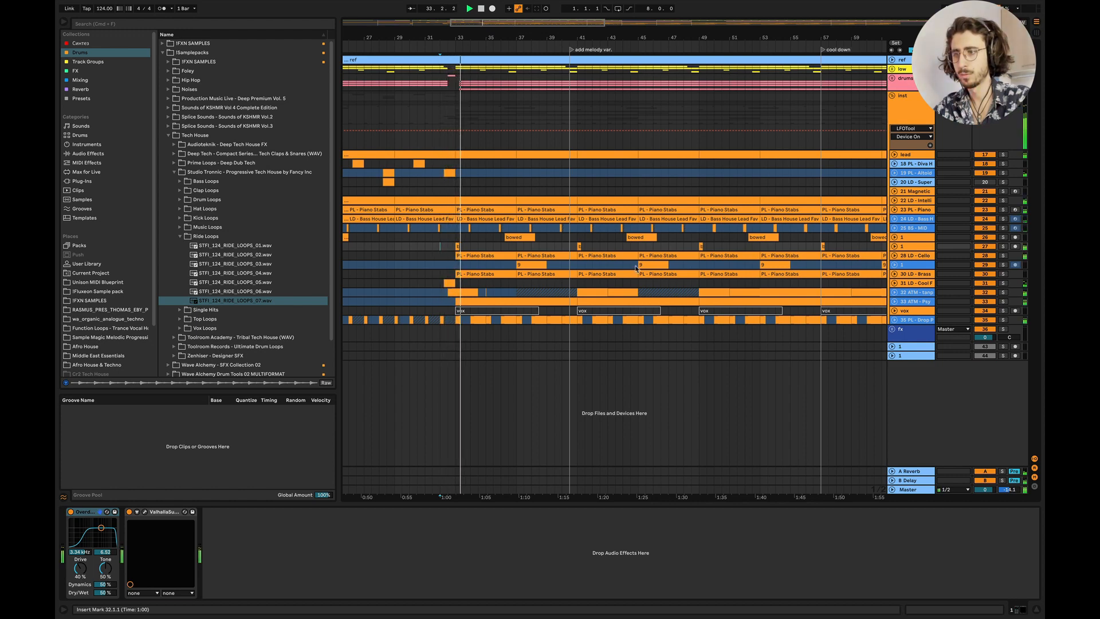
pyautogui.scroll(3, 493, 252)
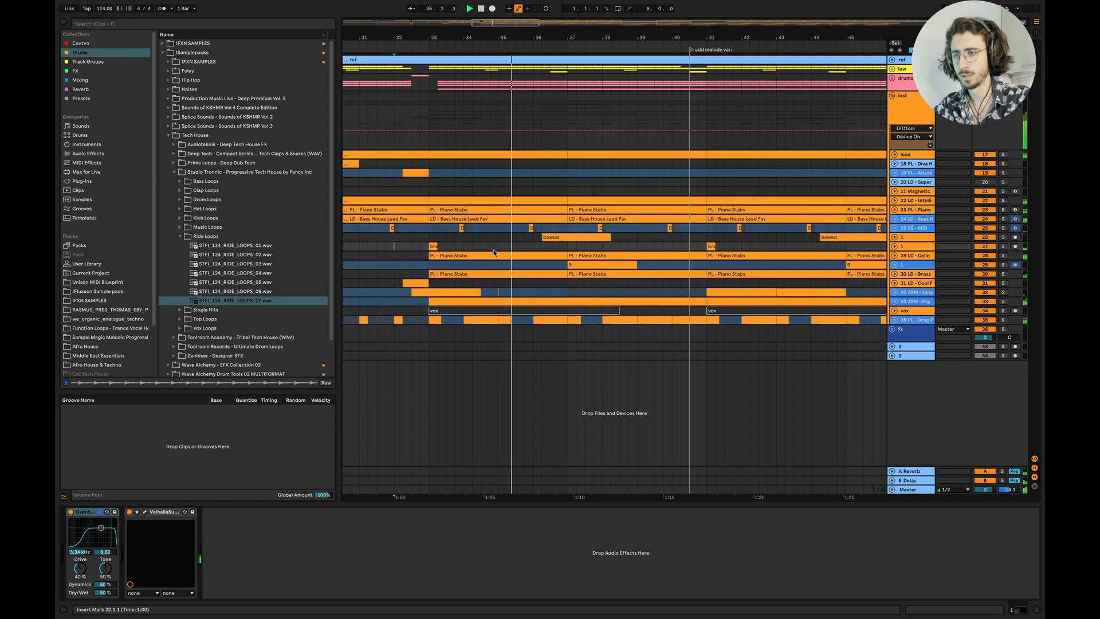
# Unfold and solo the LD - Cello Stabs track, and play it from bar 33
pyautogui.click(895, 257)
pyautogui.click(1002, 256)
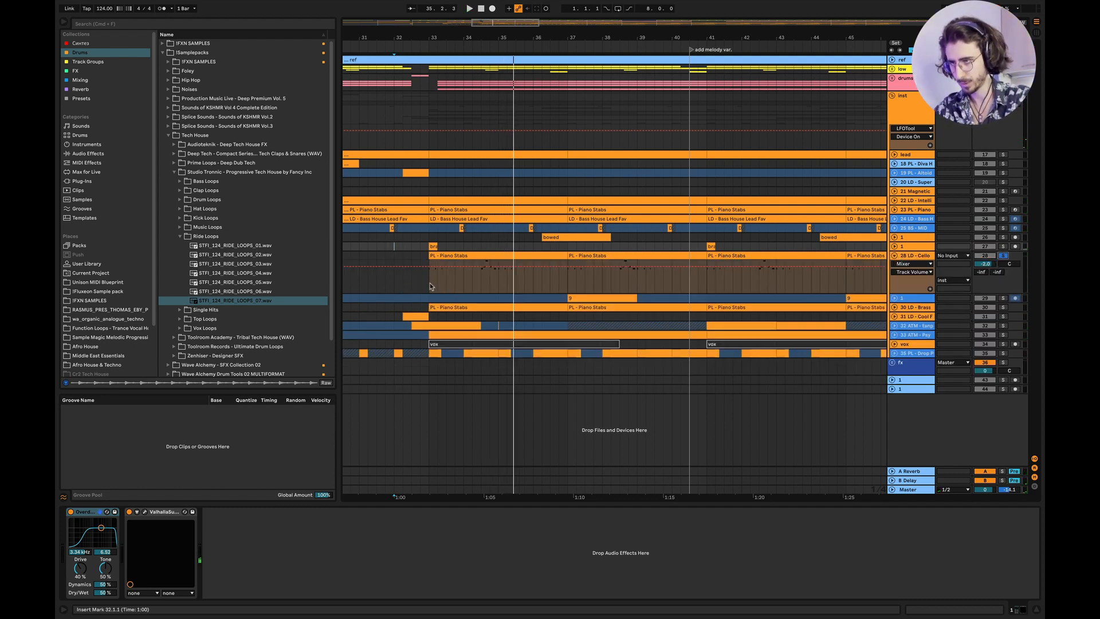
pyautogui.click(432, 287)
pyautogui.press('space')
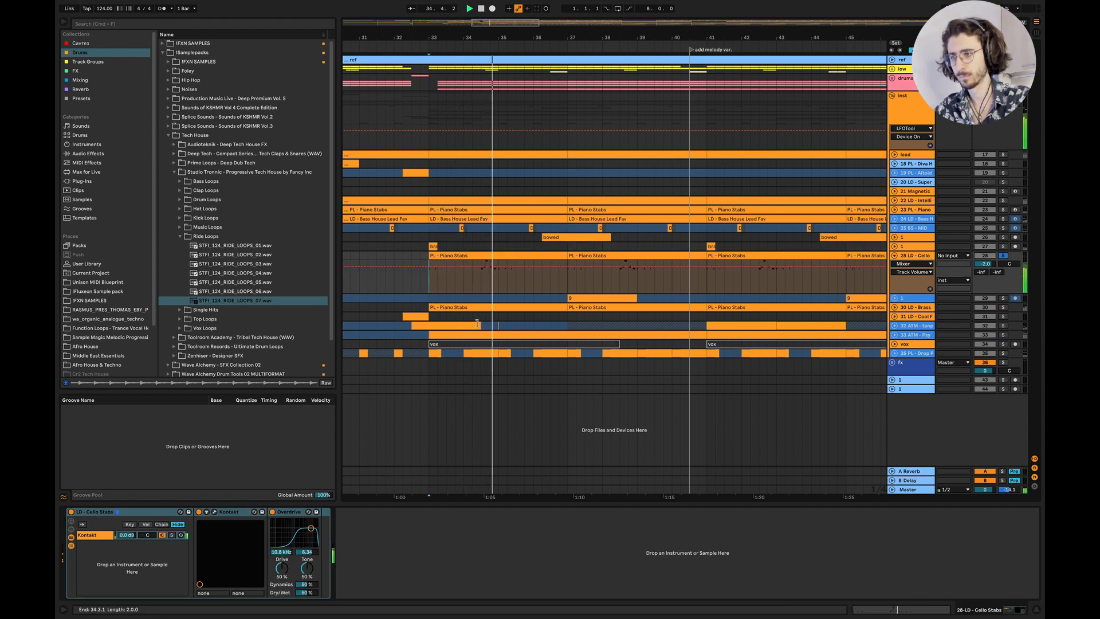
# Hide the automation lanes, stop playback and select the stretch from 33.3.1 to 34.3.1 in the Cello Stabs clip
pyautogui.scroll(3, 474, 297)
pyautogui.press('a')
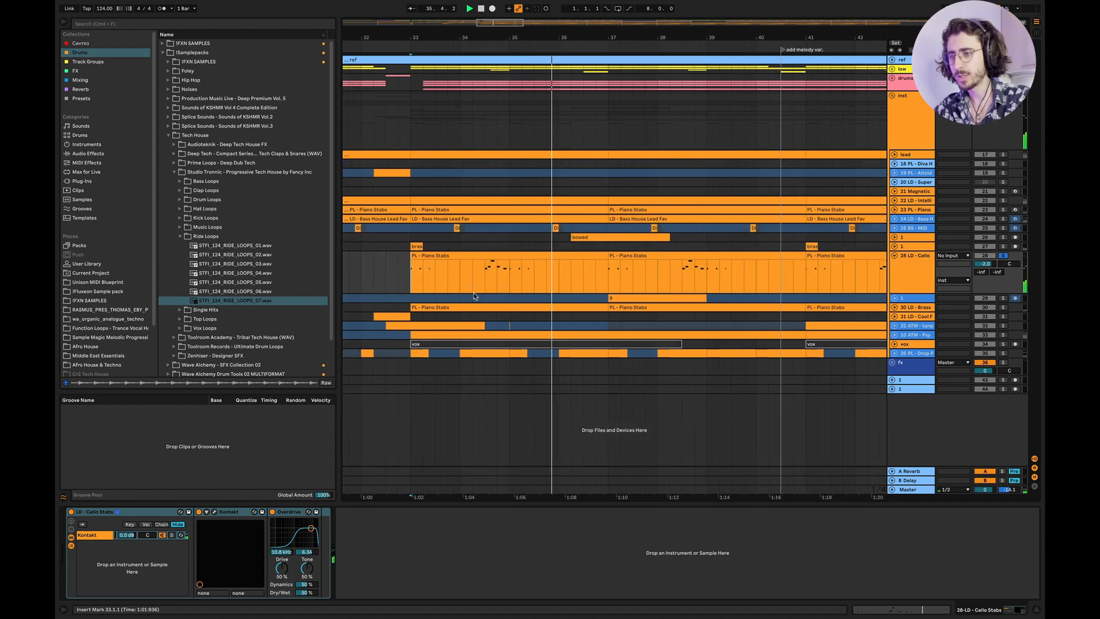
pyautogui.hscroll(-1, 474, 292)
pyautogui.press('space')
pyautogui.moveTo(464, 281); pyautogui.dragTo(514, 287)
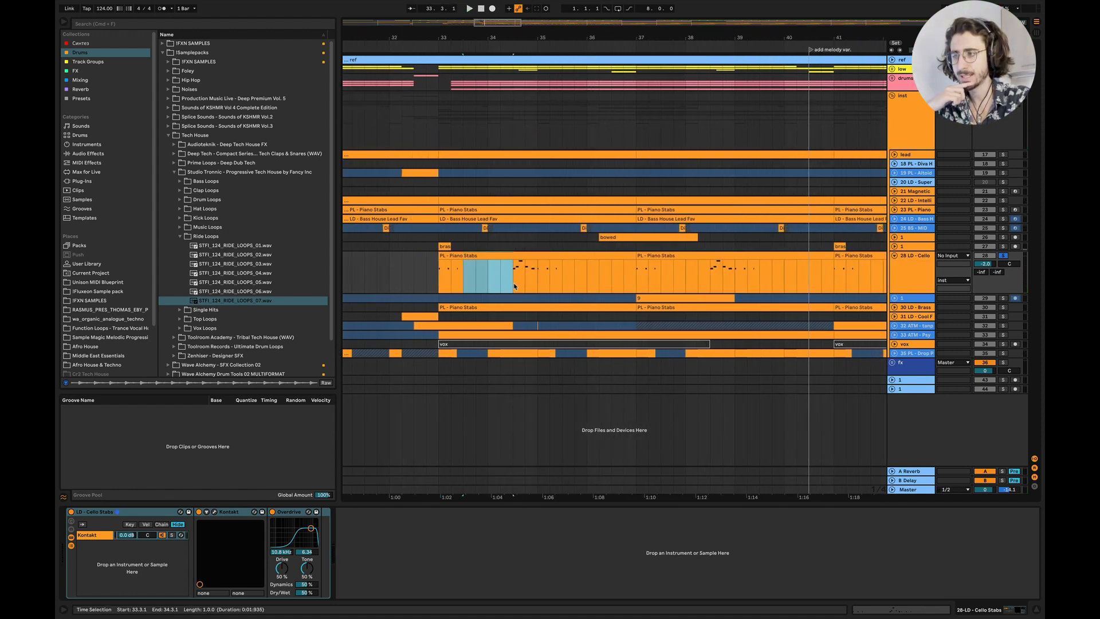
# Collapse the Tech House sample folder and fold the Cello Stabs track in the arrangement
pyautogui.click(168, 135)
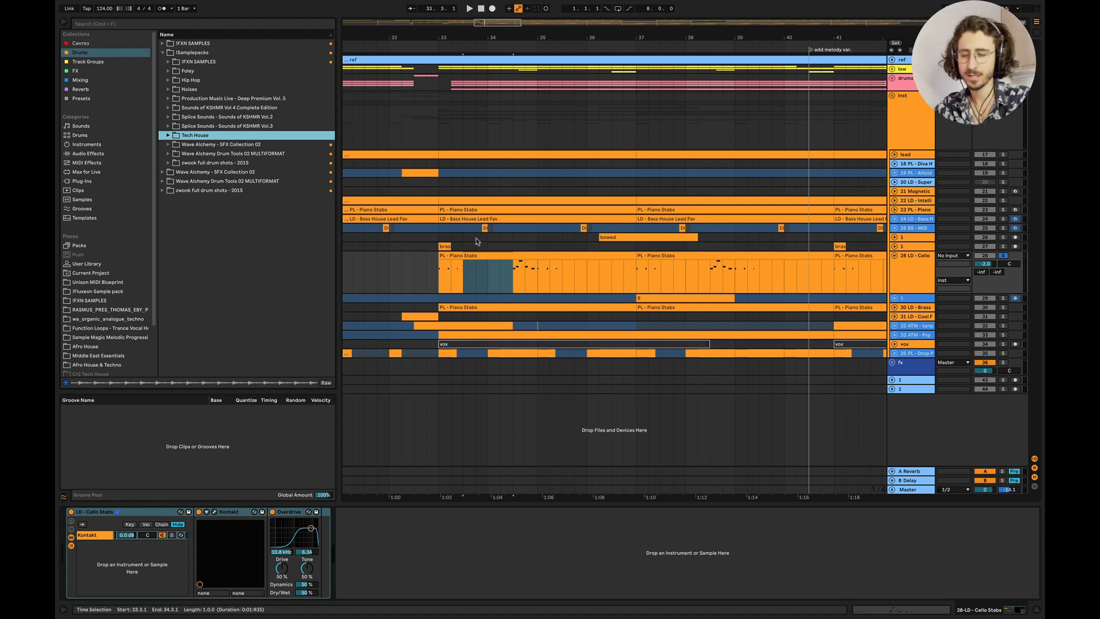
pyautogui.click(464, 274)
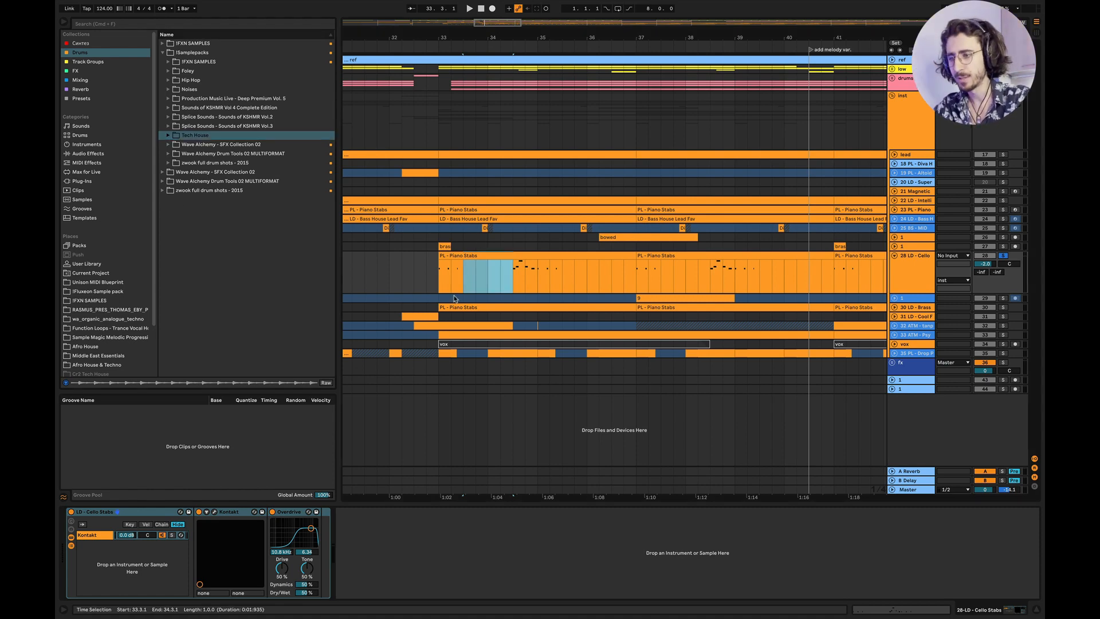
pyautogui.click(454, 298)
pyautogui.click(924, 270)
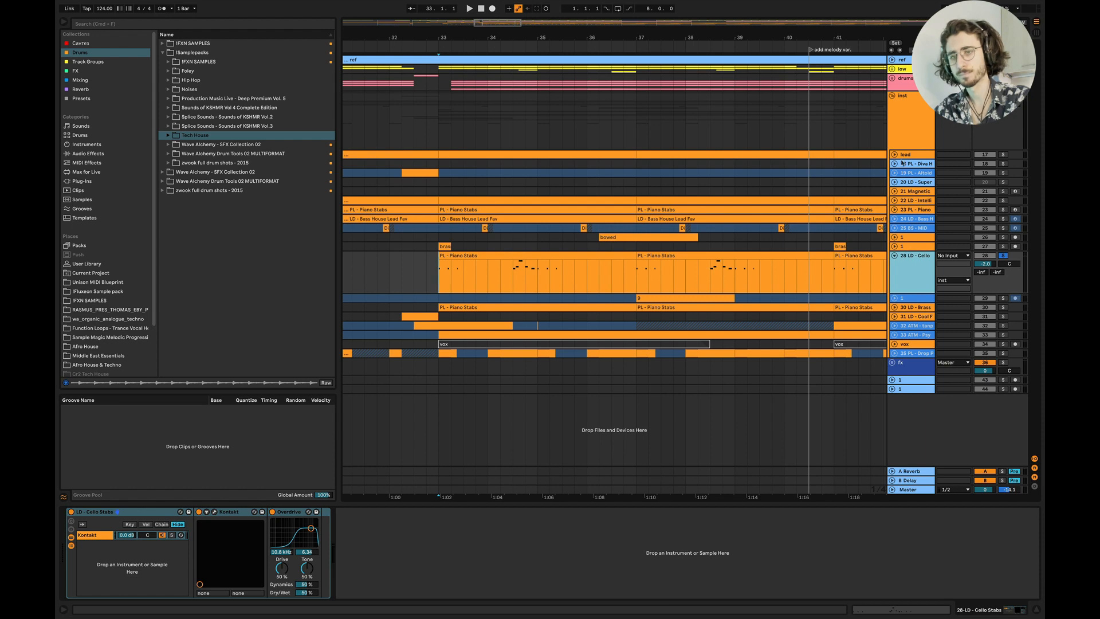
pyautogui.click(892, 96)
pyautogui.click(892, 96)
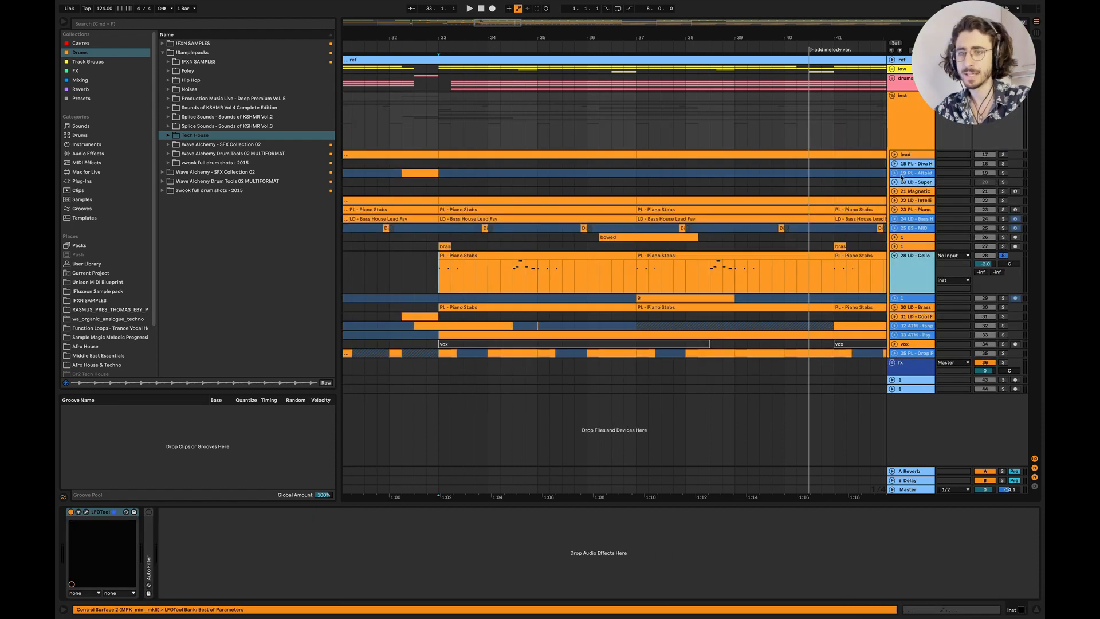
pyautogui.click(894, 257)
pyautogui.click(390, 296)
pyautogui.click(393, 311)
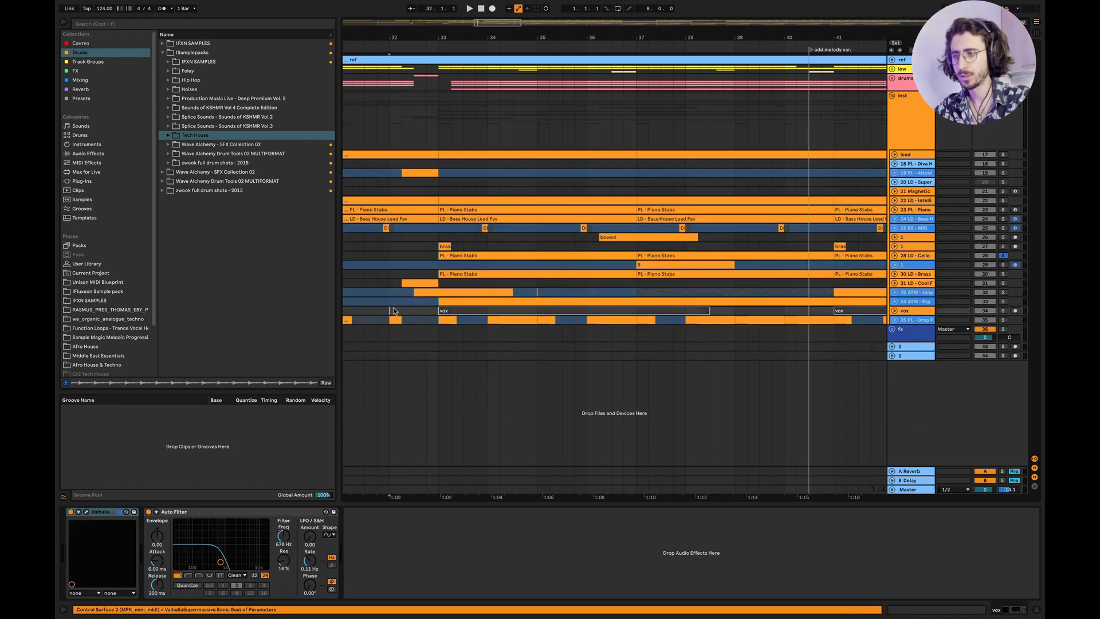
# Insert a new MIDI track directly below the PL - Drop Pluck track
pyautogui.click(916, 321)
pyautogui.rightClick(916, 321)
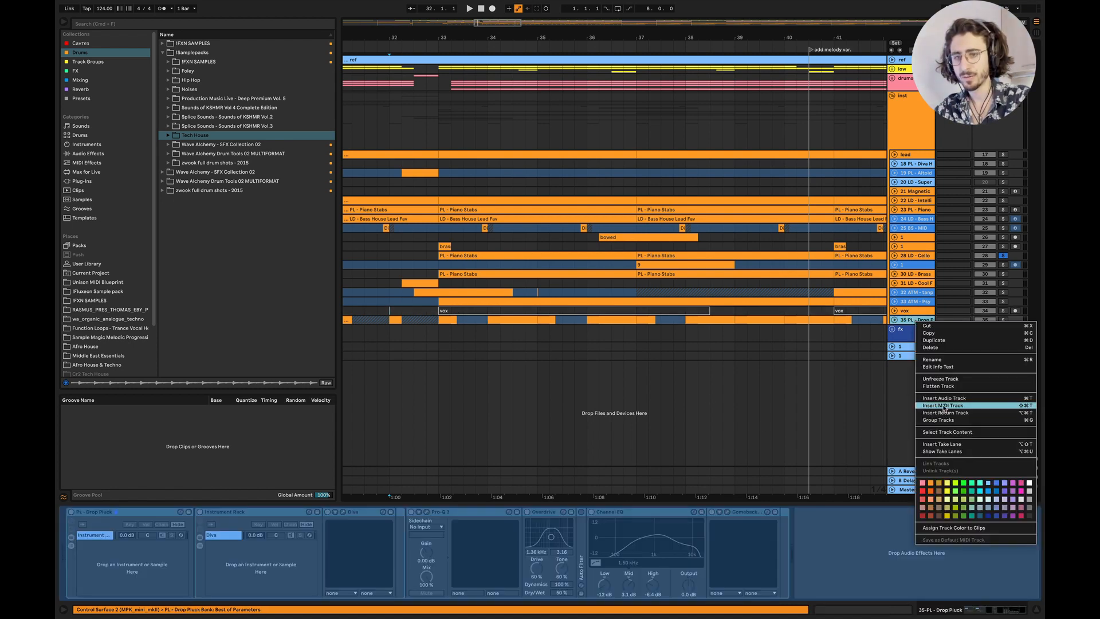
pyautogui.click(515, 310)
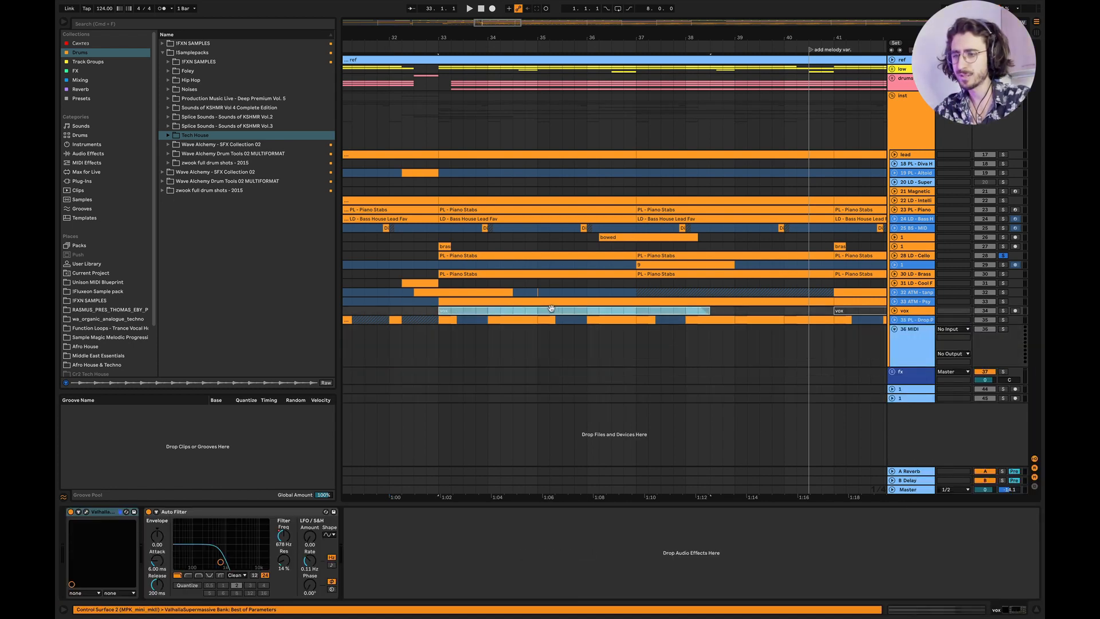
# Look over the inst group's clips around the vox clips and the "add melody var." section
pyautogui.hscroll(4, 552, 311)
pyautogui.scroll(-4, 551, 311)
pyautogui.scroll(-4, 552, 311)
pyautogui.hscroll(-2, 584, 316)
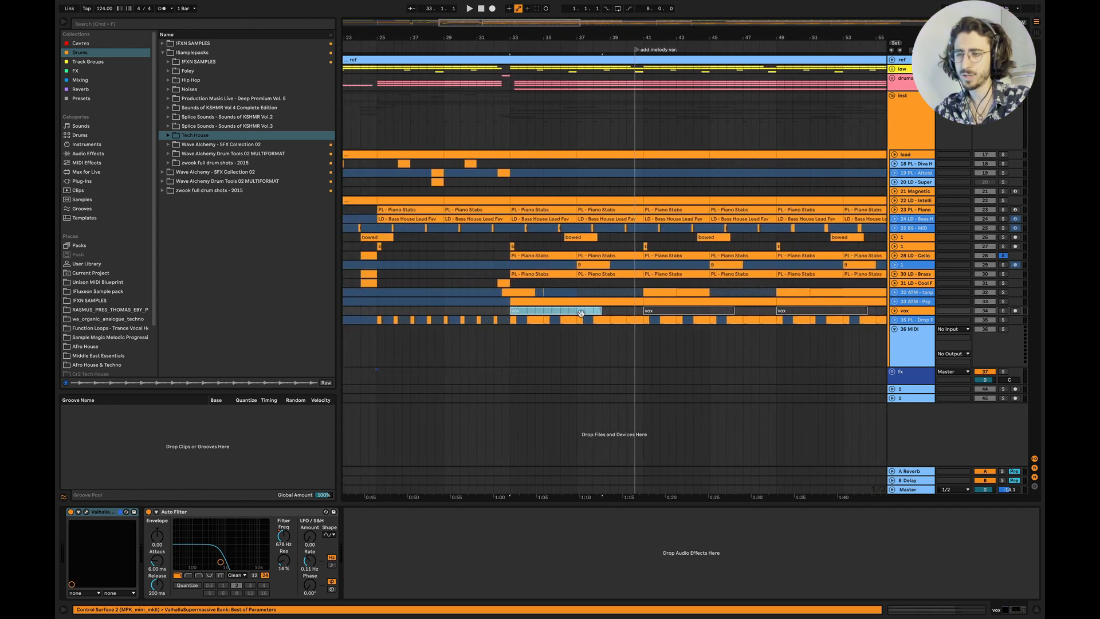
pyautogui.hscroll(2, 587, 317)
pyautogui.hscroll(-3, 587, 317)
pyautogui.hscroll(4, 523, 338)
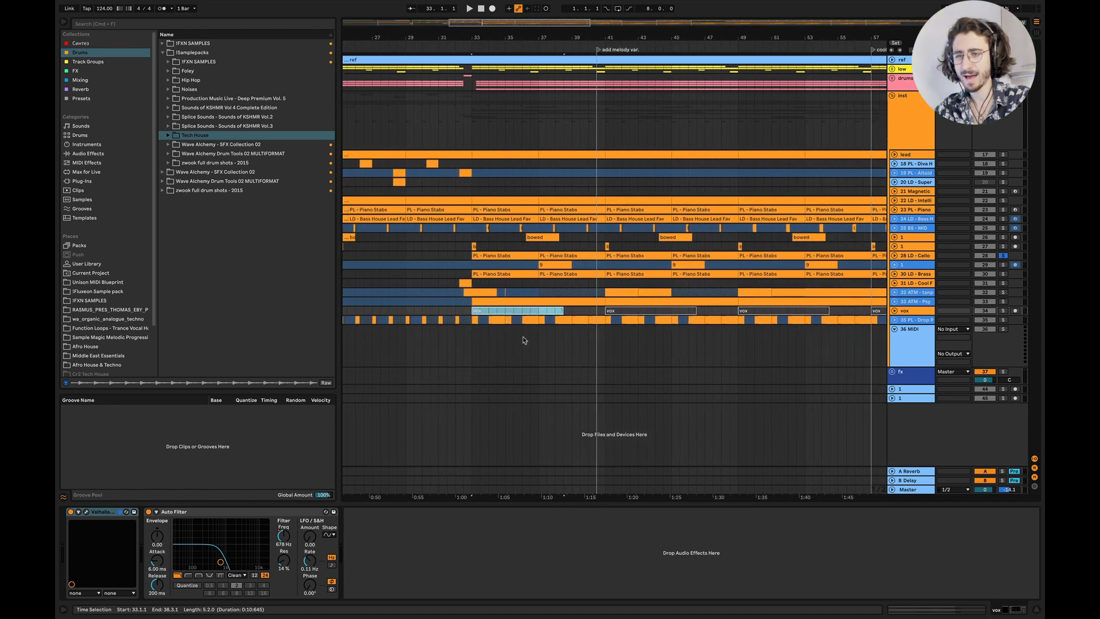
pyautogui.hscroll(-1, 523, 340)
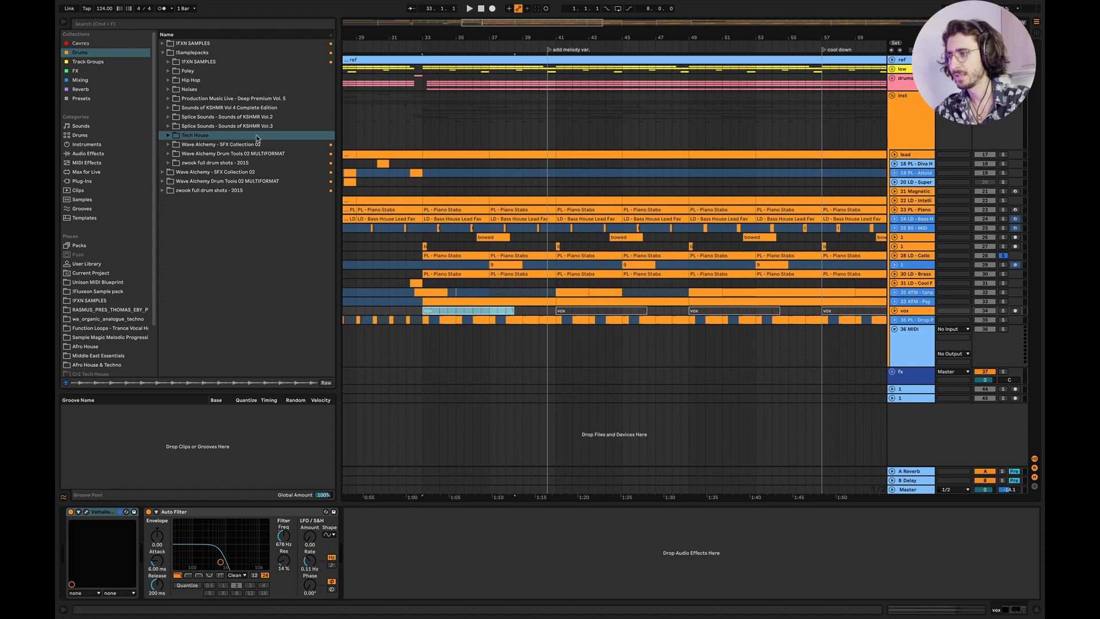
pyautogui.scroll(2, 476, 380)
pyautogui.hscroll(-1, 476, 380)
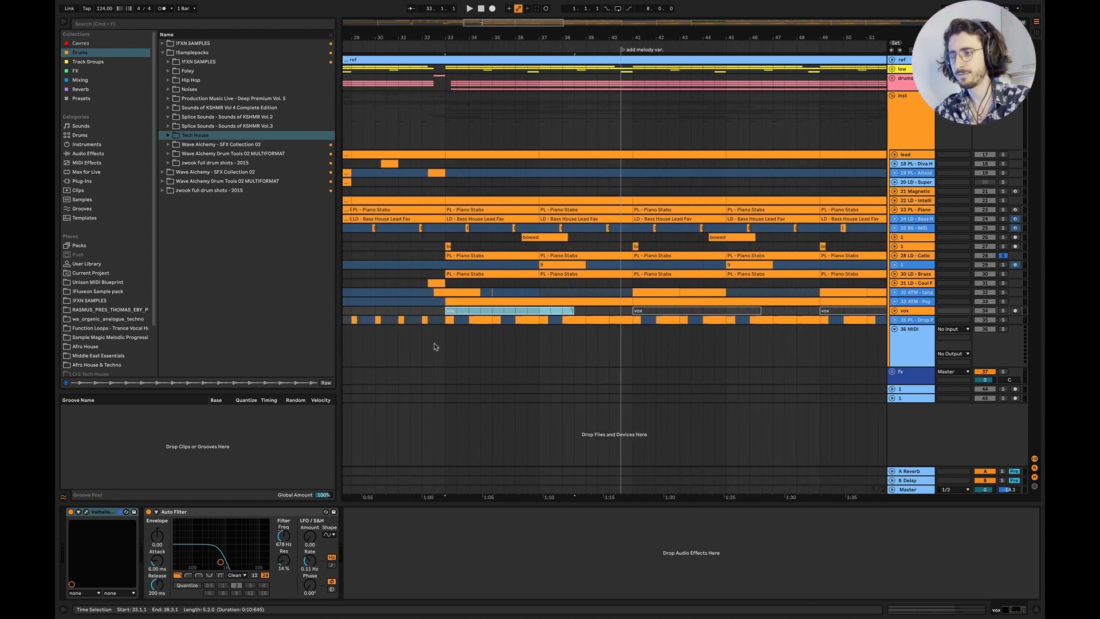
# Load the Kontakt 7 instrument from the favourite synths collection onto the new MIDI track
pyautogui.click(430, 343)
pyautogui.hscroll(-1, 431, 345)
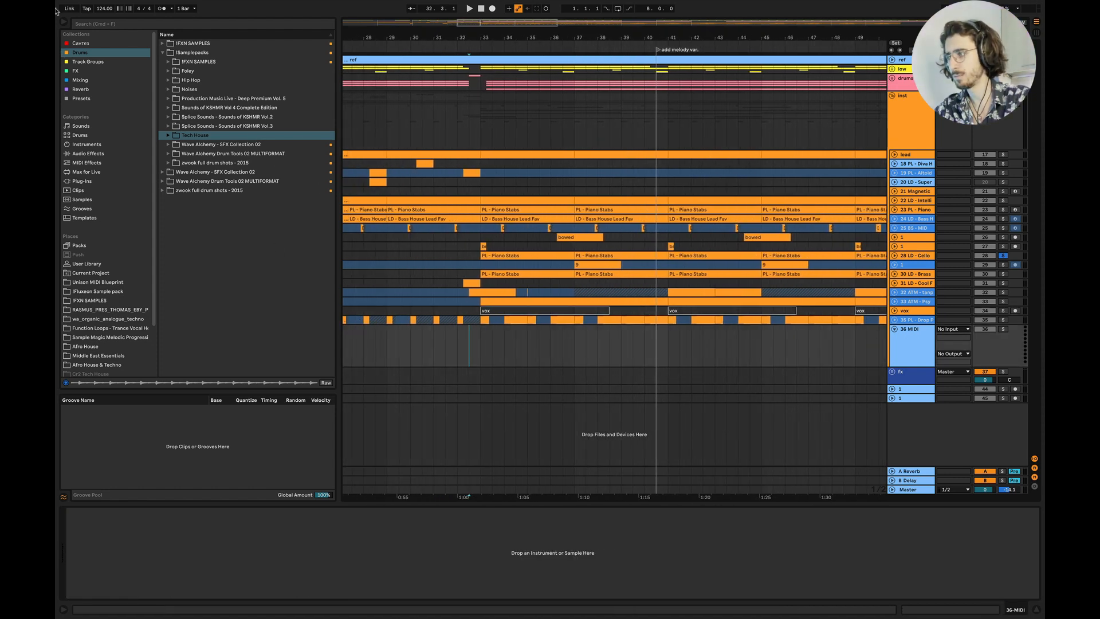
pyautogui.click(84, 45)
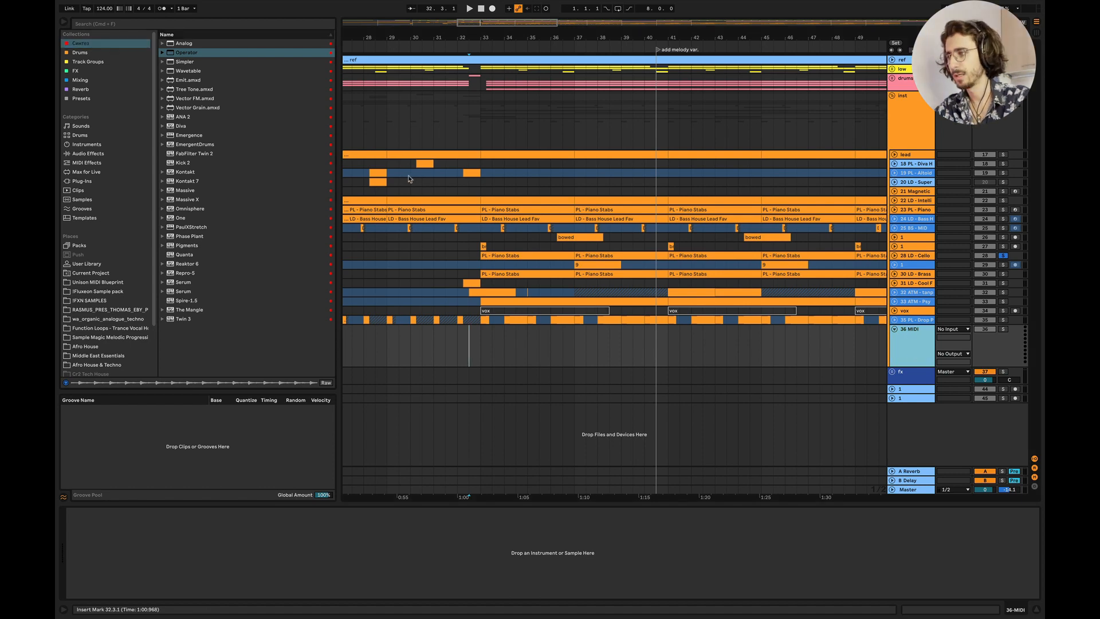
pyautogui.click(186, 173)
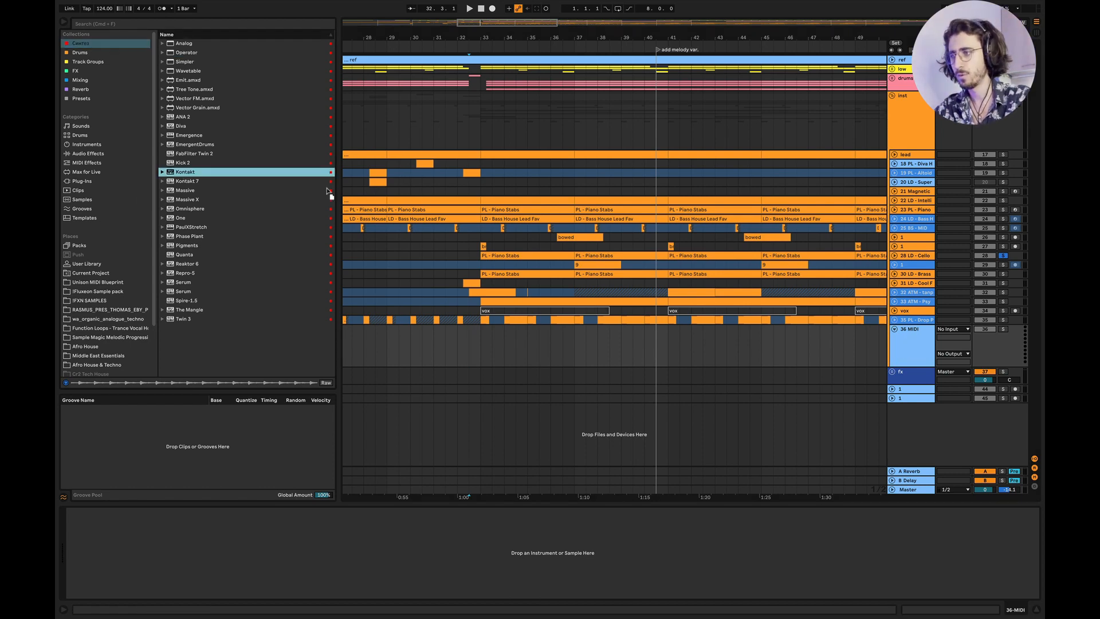
pyautogui.click(189, 181)
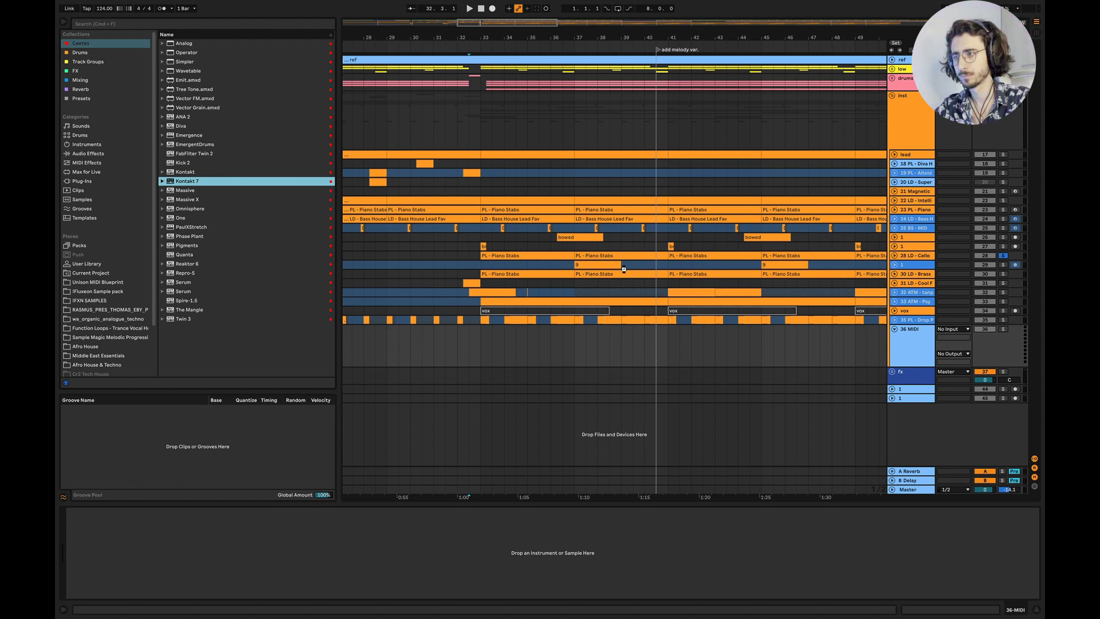
pyautogui.press('Return')
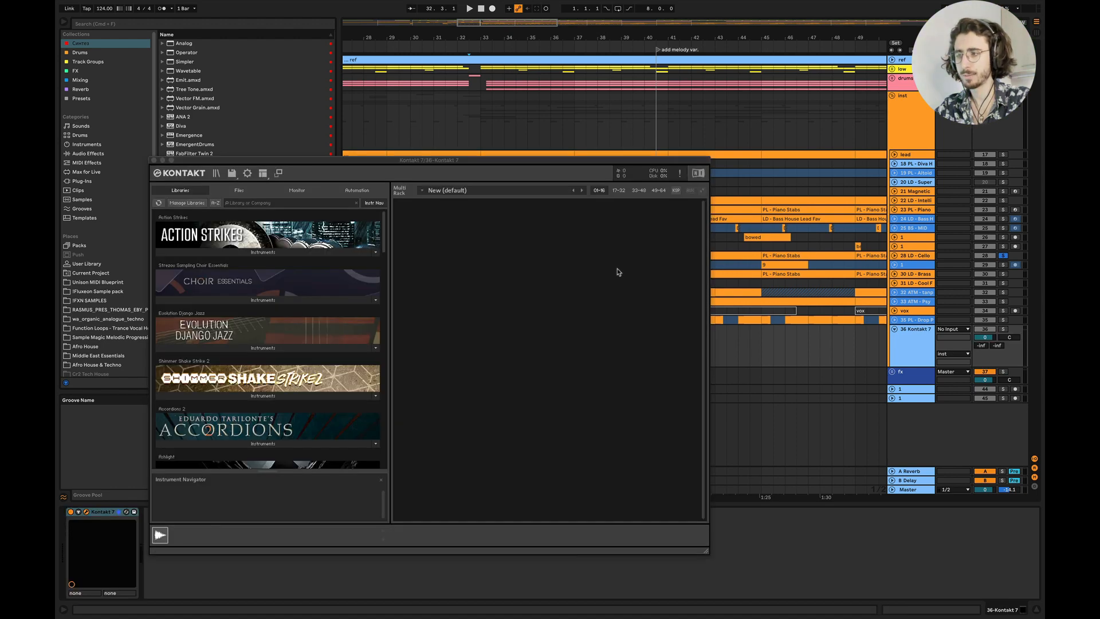
# Find the India library in Kontakt and load its Tumbi.nki instrument into the rack
pyautogui.moveTo(396, 166); pyautogui.dragTo(561, 111)
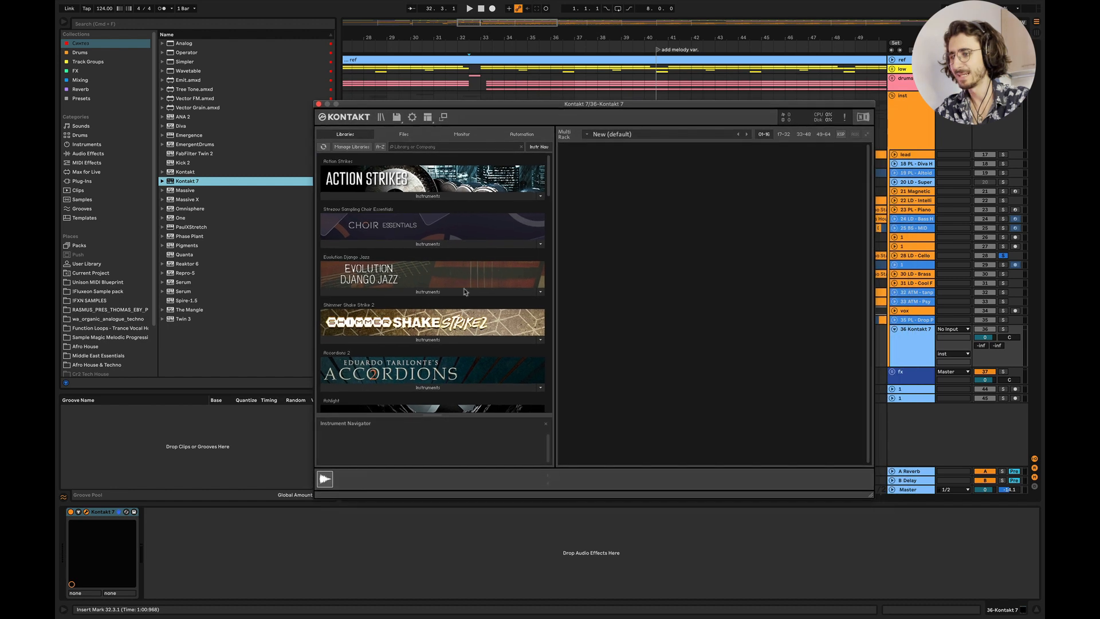
pyautogui.scroll(-5, 446, 313)
pyautogui.scroll(-7, 446, 313)
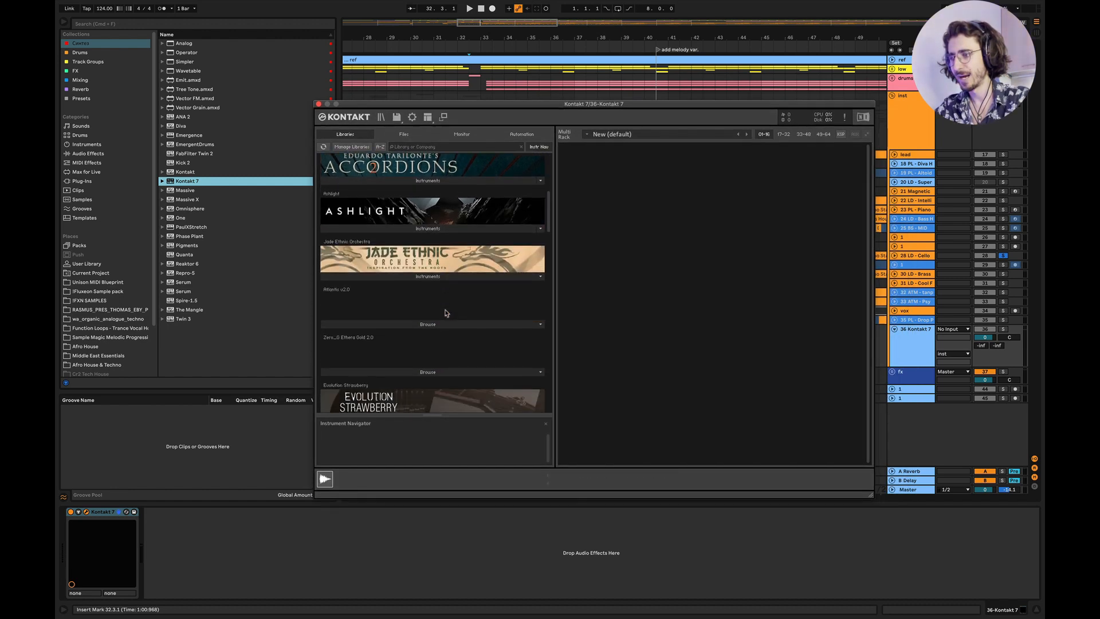
pyautogui.scroll(-8, 446, 313)
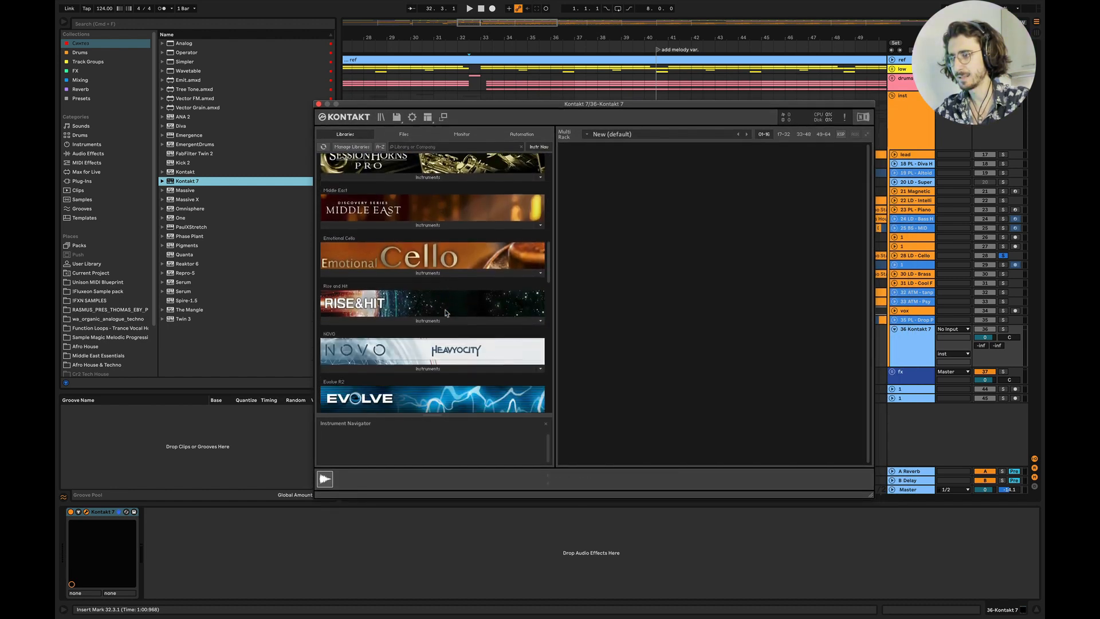
pyautogui.click(433, 309)
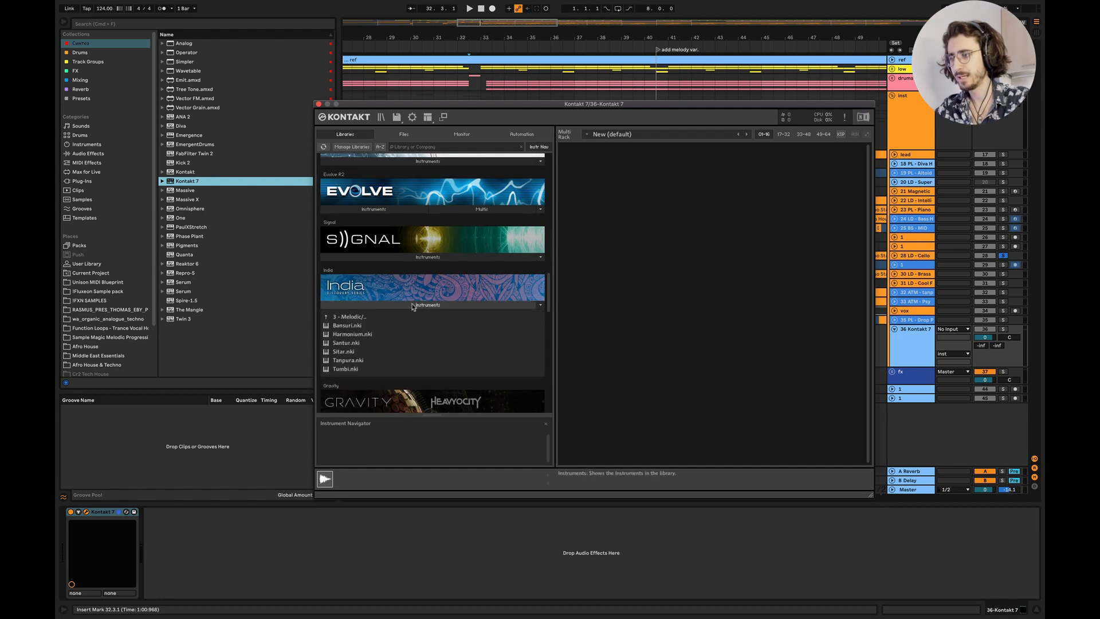
pyautogui.click(346, 370)
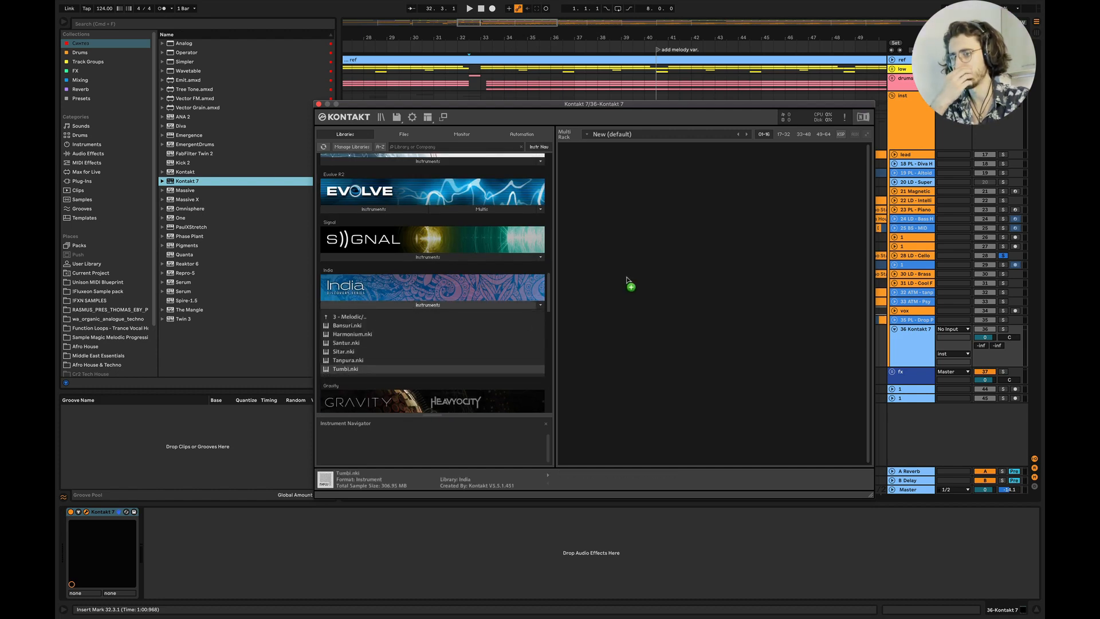
pyautogui.moveTo(627, 280); pyautogui.dragTo(629, 283)
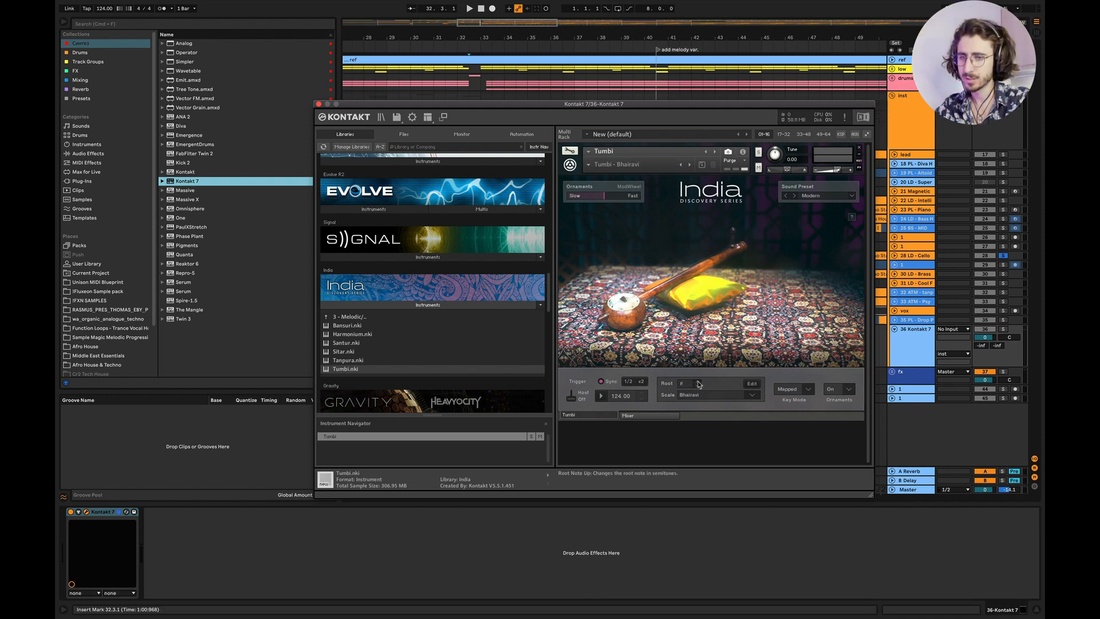
# Set the Tumbi's root note to F and its scale to Chromatic, and close the Kontakt window
pyautogui.click(698, 382)
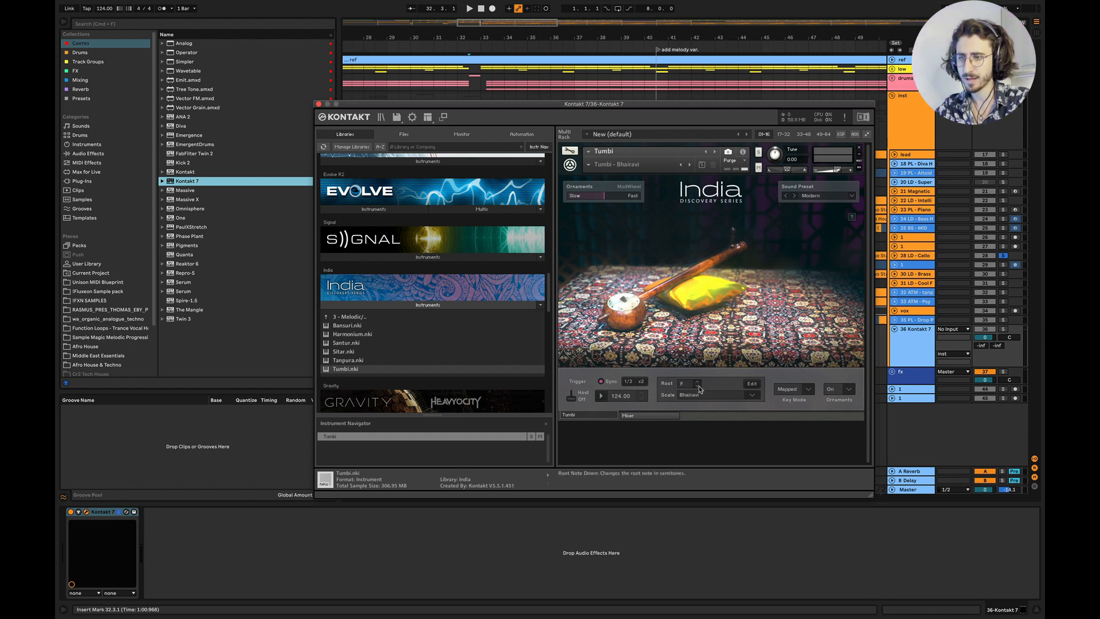
pyautogui.click(735, 395)
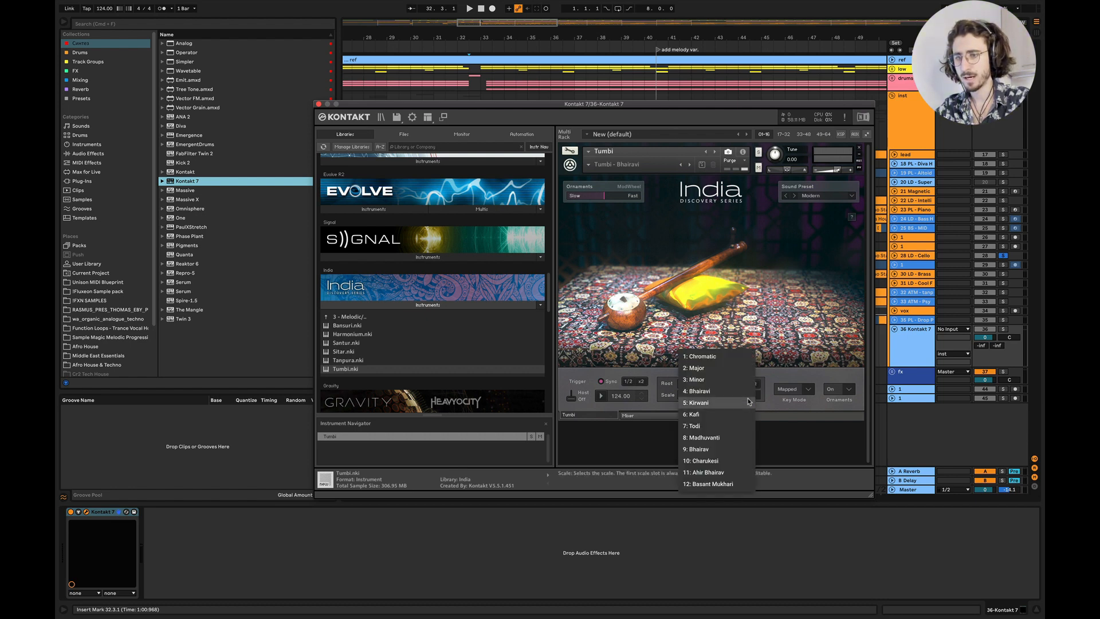
pyautogui.click(710, 359)
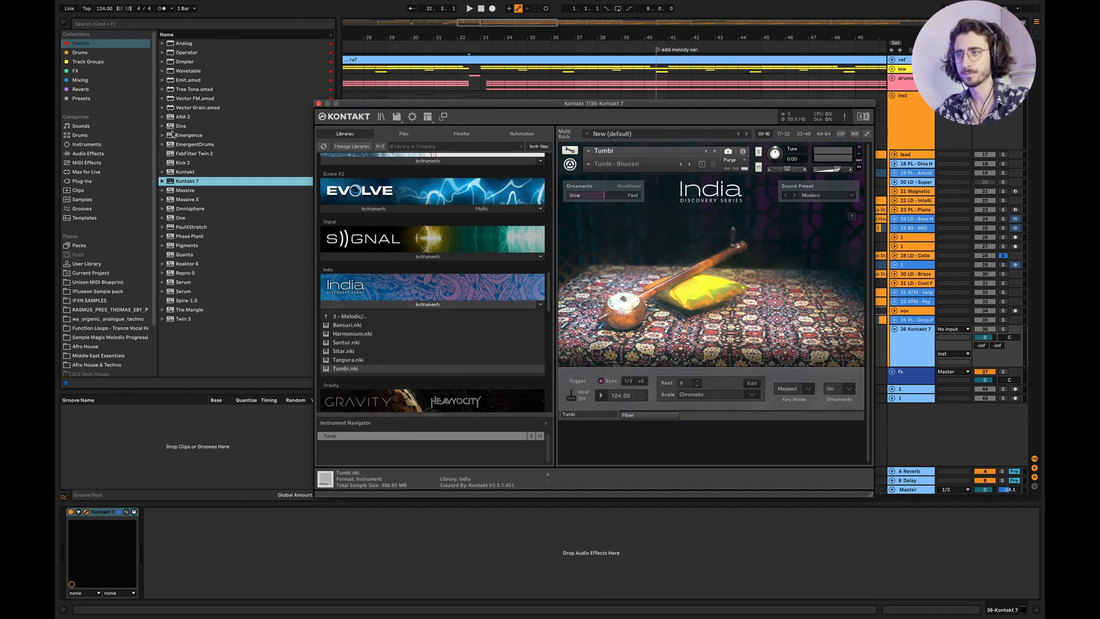
pyautogui.click(318, 104)
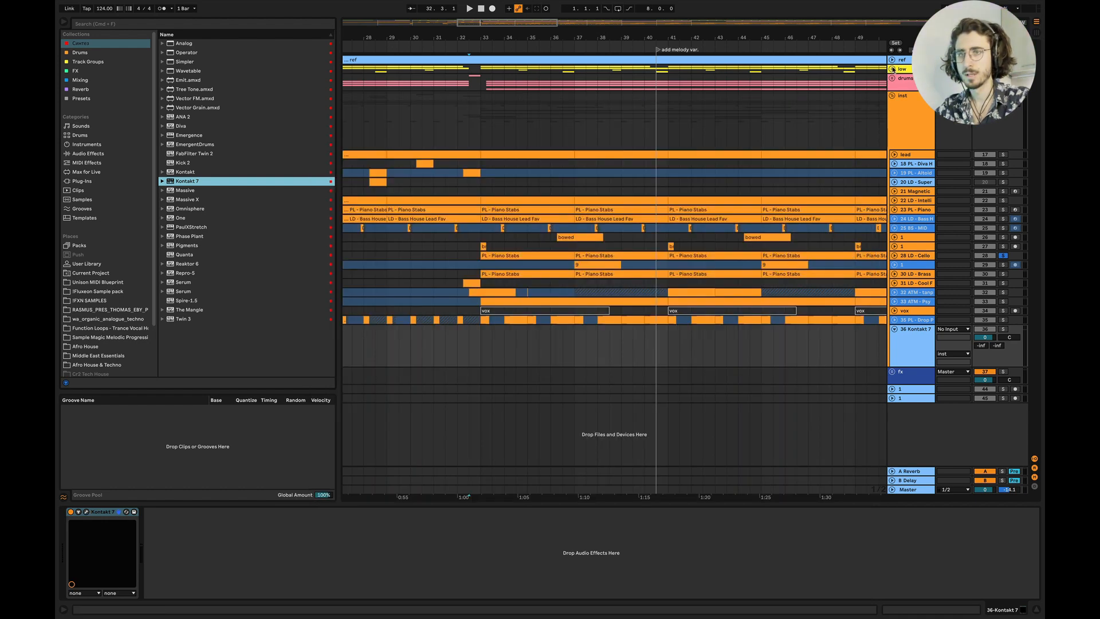
# Hide the device view and place the insert marker at 31.3.1 on the Kontakt 7 track
pyautogui.click(892, 69)
pyautogui.doubleClick(523, 161)
pyautogui.click(1036, 609)
pyautogui.click(892, 69)
pyautogui.click(447, 347)
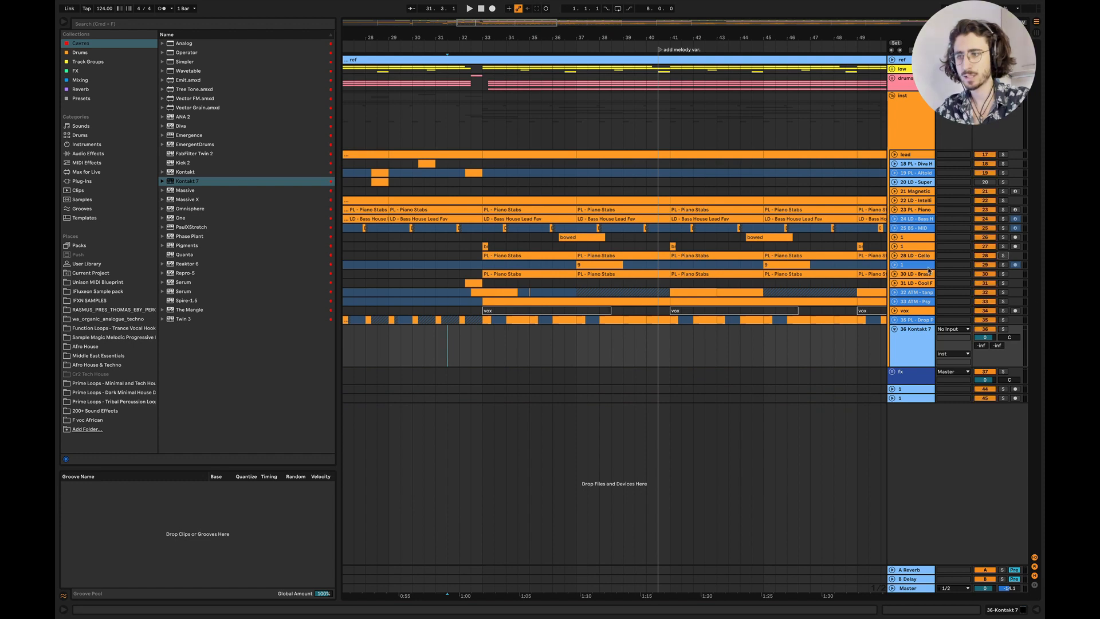
# Unfold the lead track to show the notes in its MIDI clips
pyautogui.click(894, 155)
pyautogui.scroll(5, 494, 303)
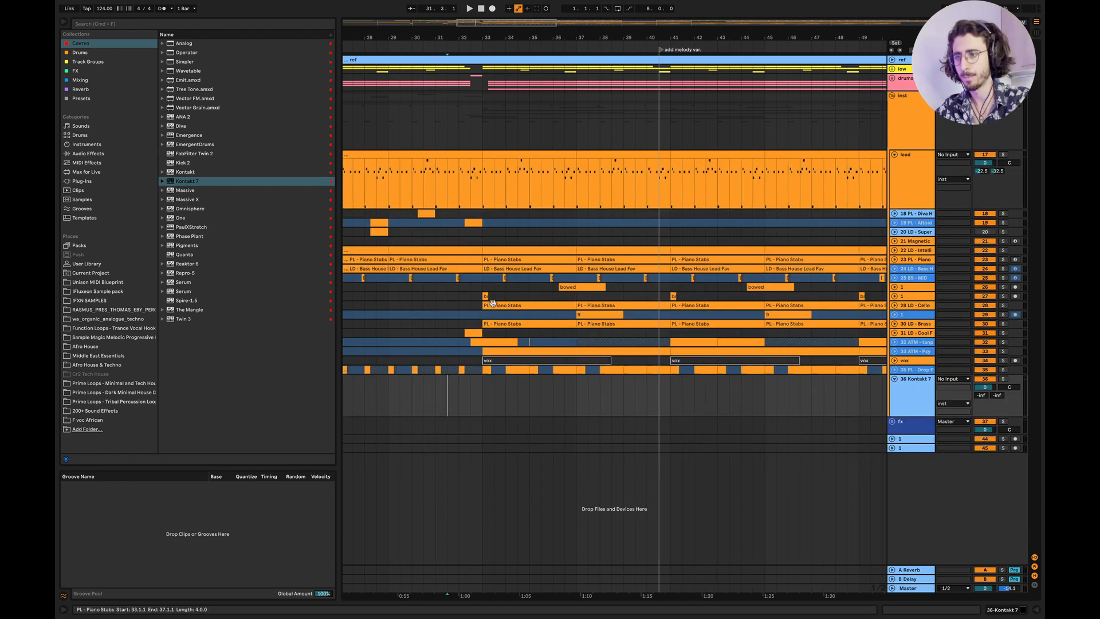
# Unfold the LD - Cello track to show the notes in its MIDI clips around bar 33
pyautogui.hscroll(1, 504, 303)
pyautogui.click(894, 305)
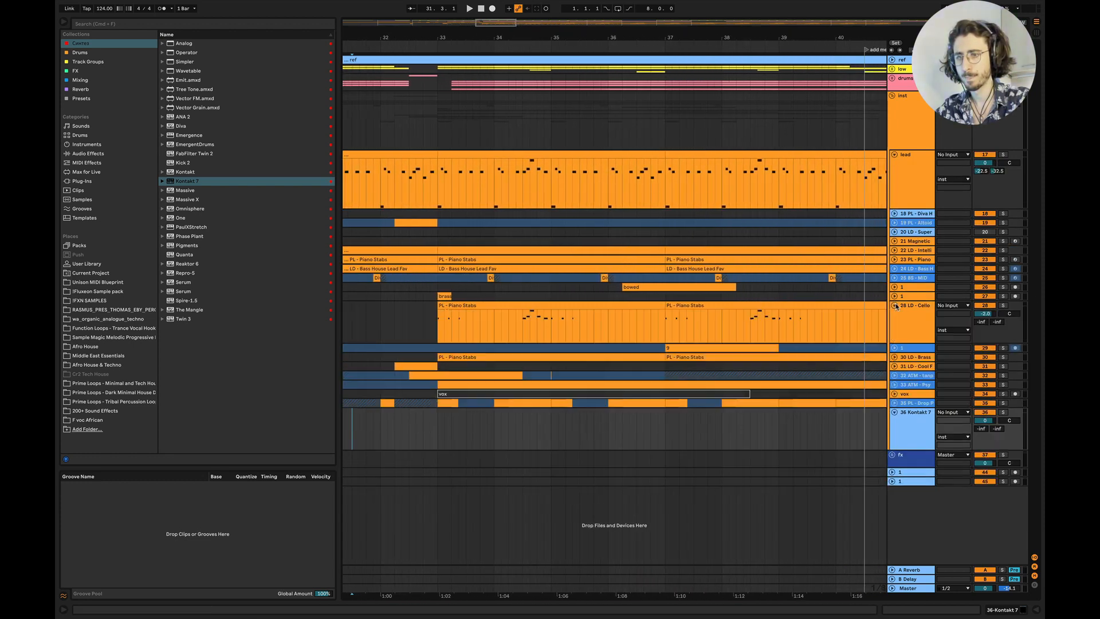
pyautogui.scroll(3, 508, 358)
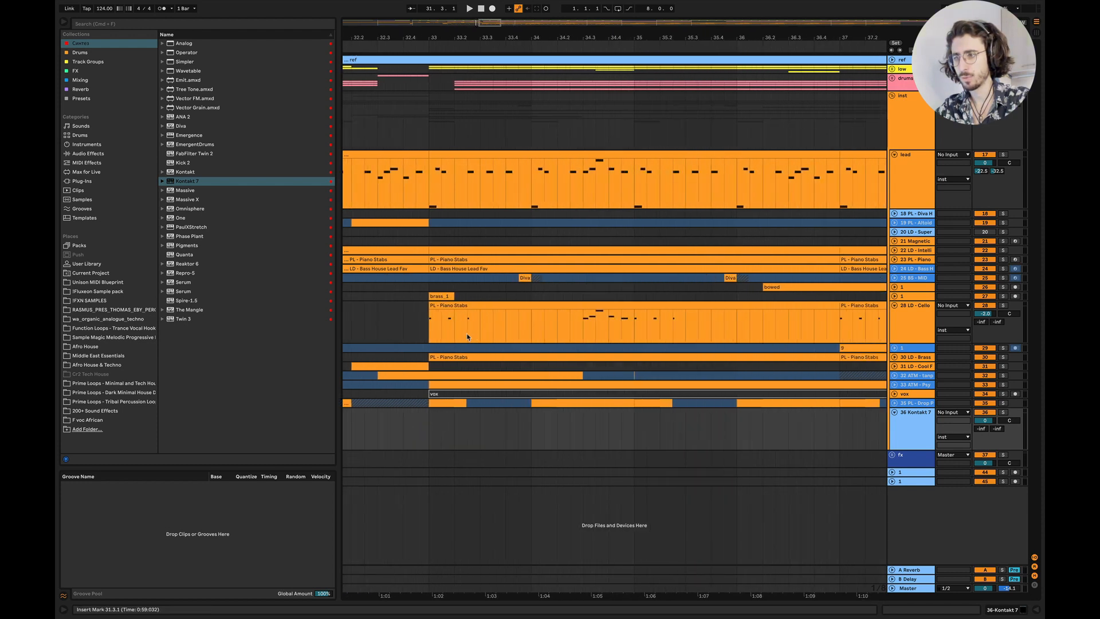
pyautogui.hscroll(-1, 444, 319)
pyautogui.scroll(5, 473, 327)
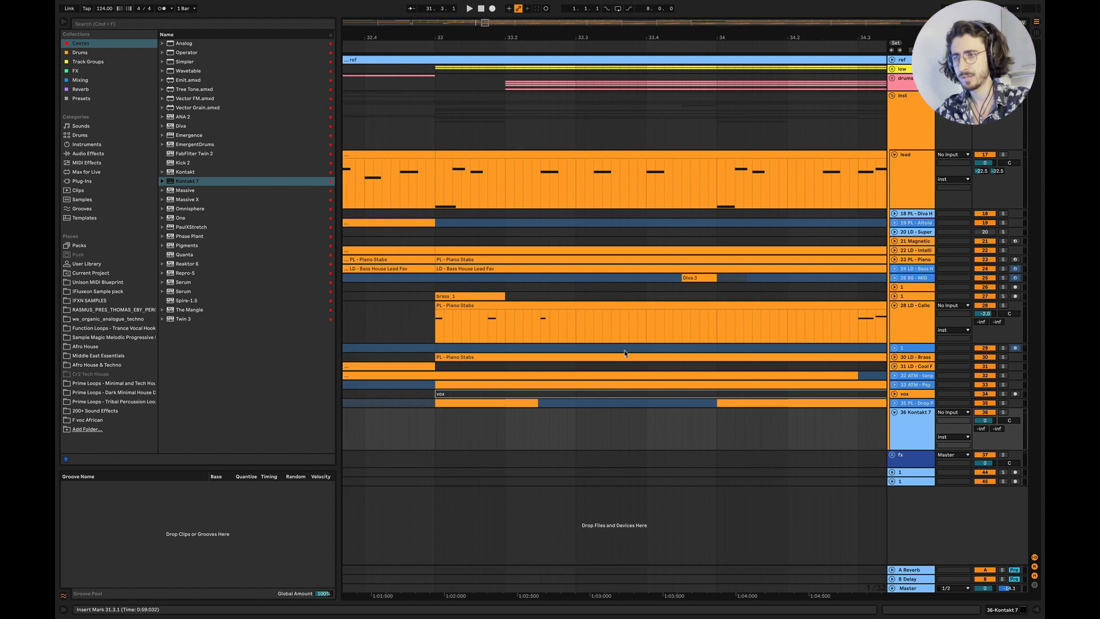
# Copy the lead phrase from 33.3.1 to 34.2.1 onto the Kontakt 7 track and play it back
pyautogui.hscroll(2, 625, 353)
pyautogui.scroll(-3, 625, 353)
pyautogui.hscroll(3, 625, 353)
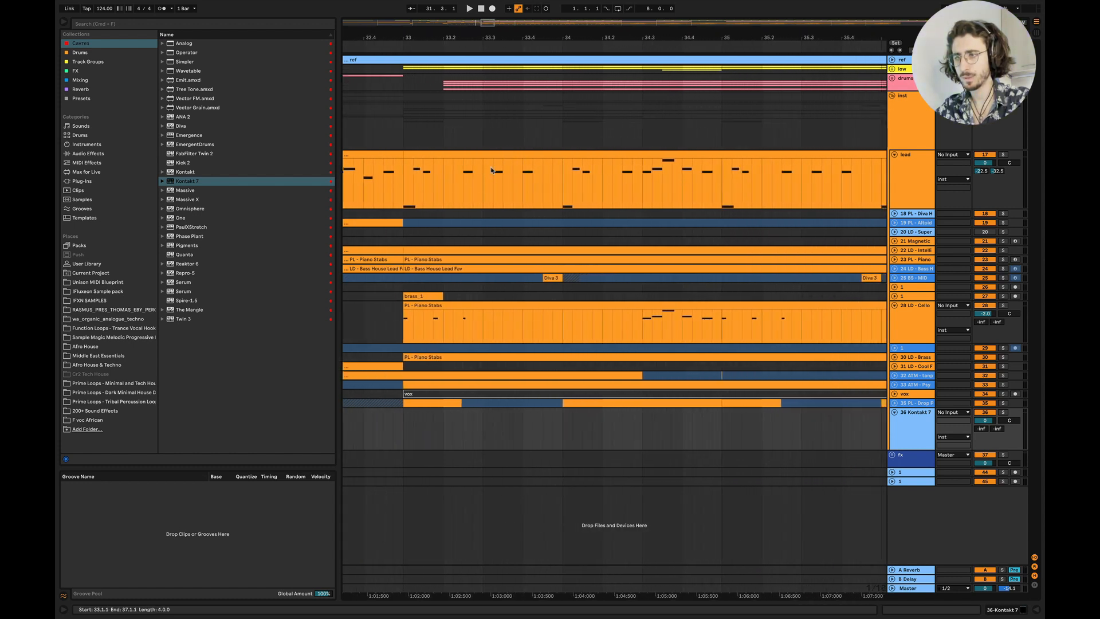
pyautogui.moveTo(491, 171); pyautogui.dragTo(579, 431)
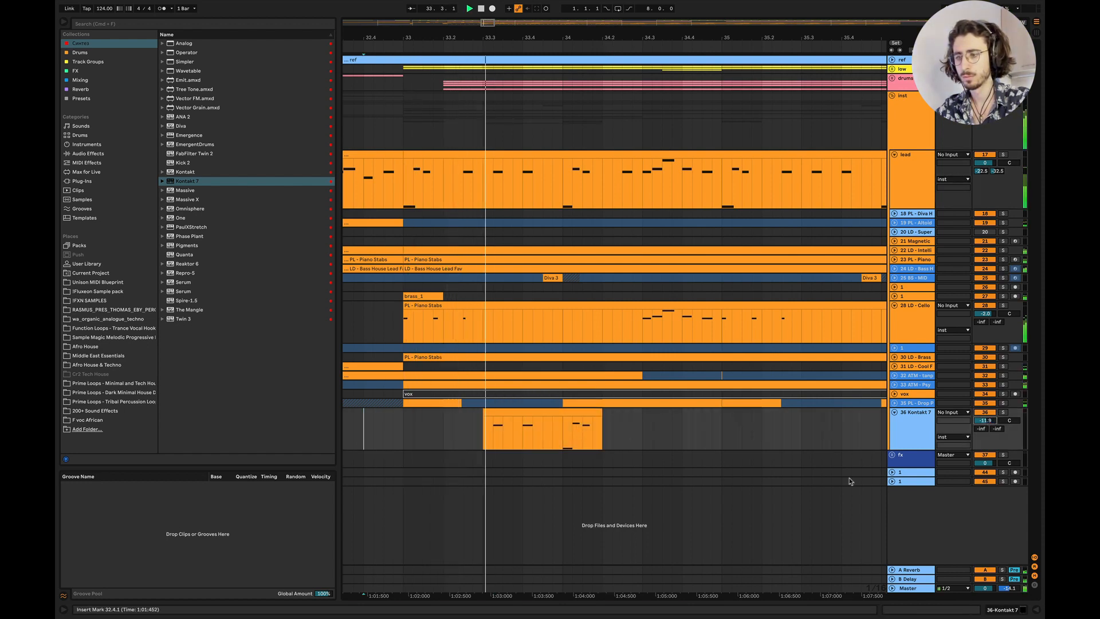
pyautogui.press('space')
# Transpose all notes of the copied Kontakt 7 clip up two octaves
pyautogui.doubleClick(590, 418)
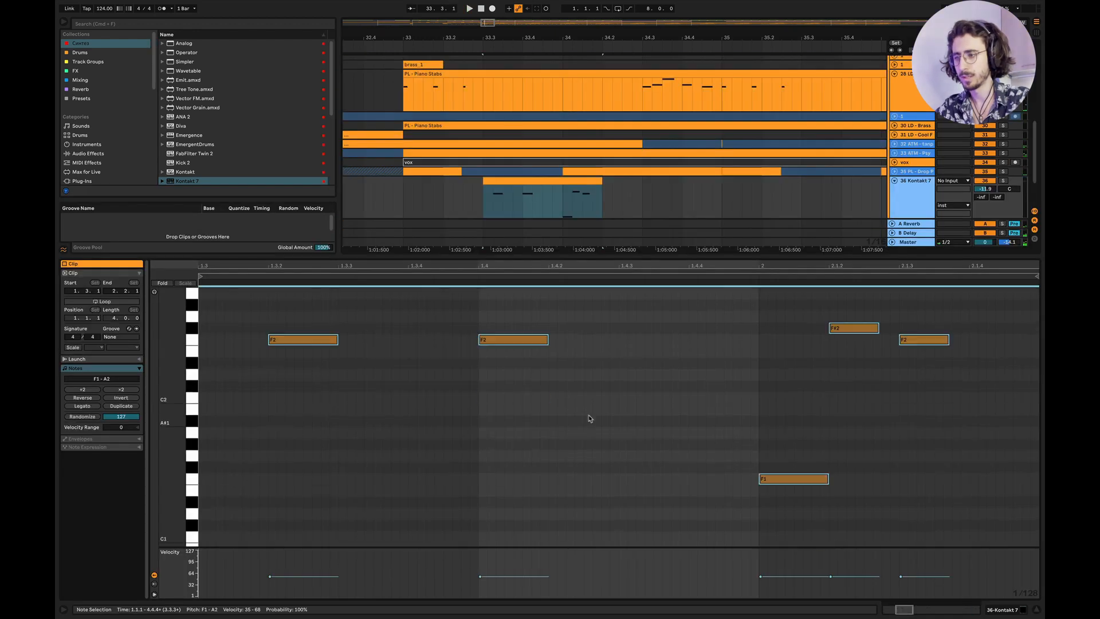
pyautogui.press('space')
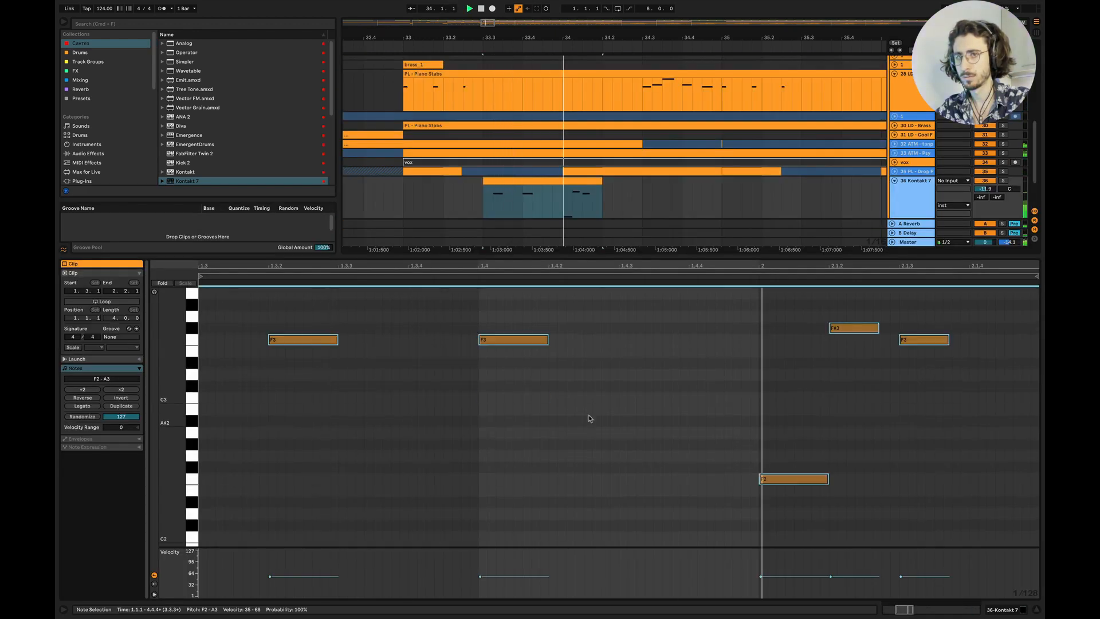
pyautogui.hotkey('shift', 'Up')
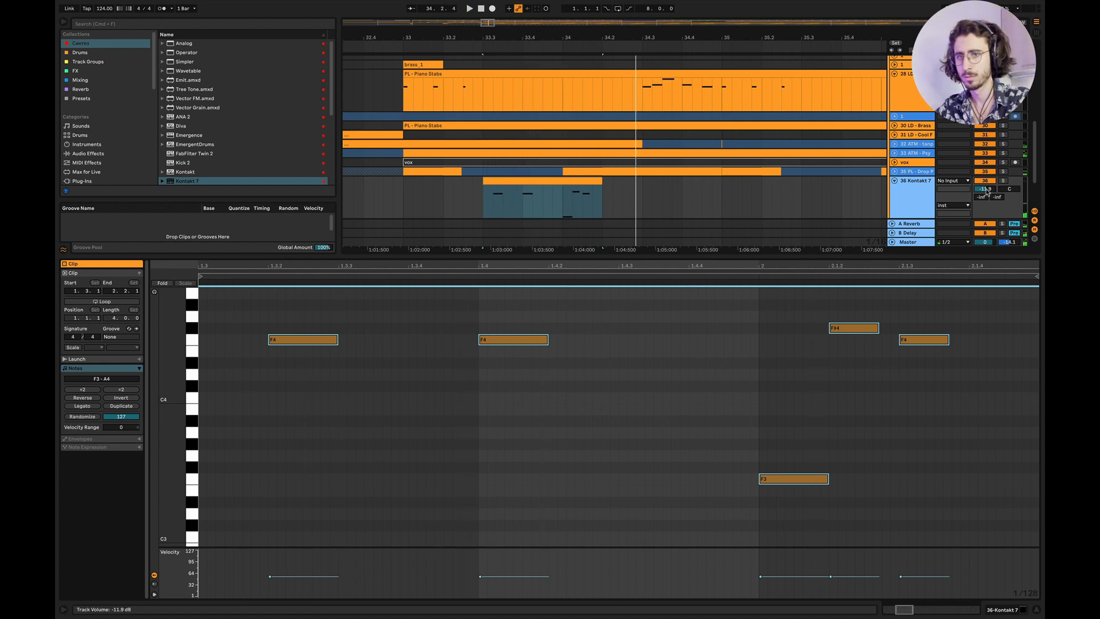
# Raise the Kontakt 7 track's reverb send and set its volume to -1.5 dB while auditioning the phrase
pyautogui.moveTo(981, 196); pyautogui.dragTo(981, 189)
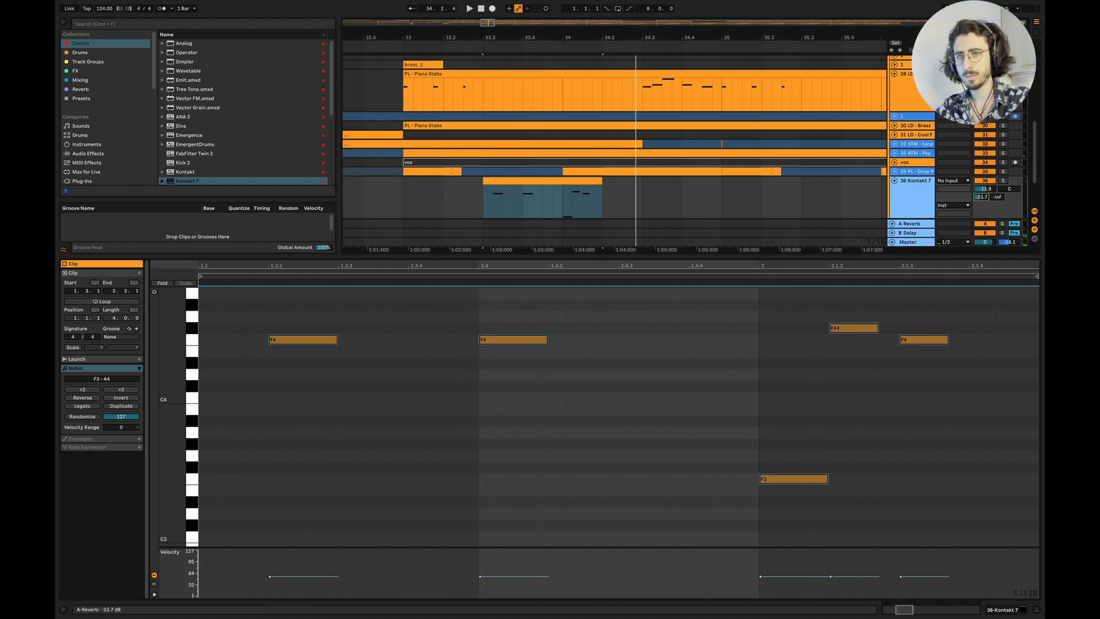
pyautogui.doubleClick(542, 180)
pyautogui.click(363, 429)
pyautogui.press('space')
pyautogui.press('space')
pyautogui.press('space')
pyautogui.moveTo(985, 420); pyautogui.dragTo(985, 417)
pyautogui.press('space')
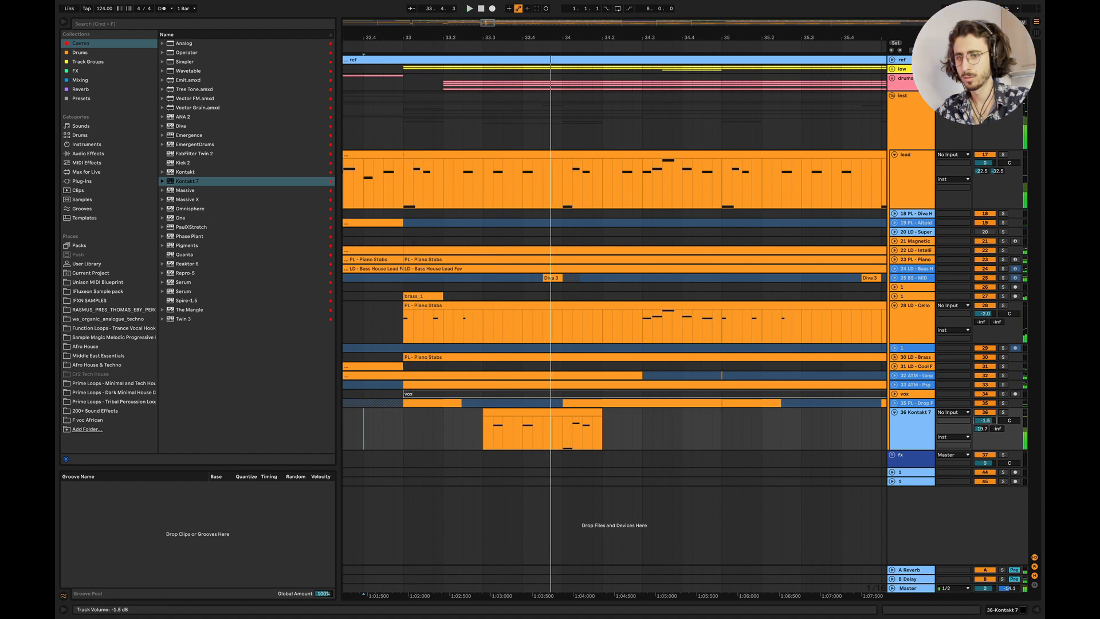
# Raise the clip's low F note by an octave, transpose all notes down an octave, and play the result in the arrangement
pyautogui.doubleClick(567, 429)
pyautogui.click(767, 480)
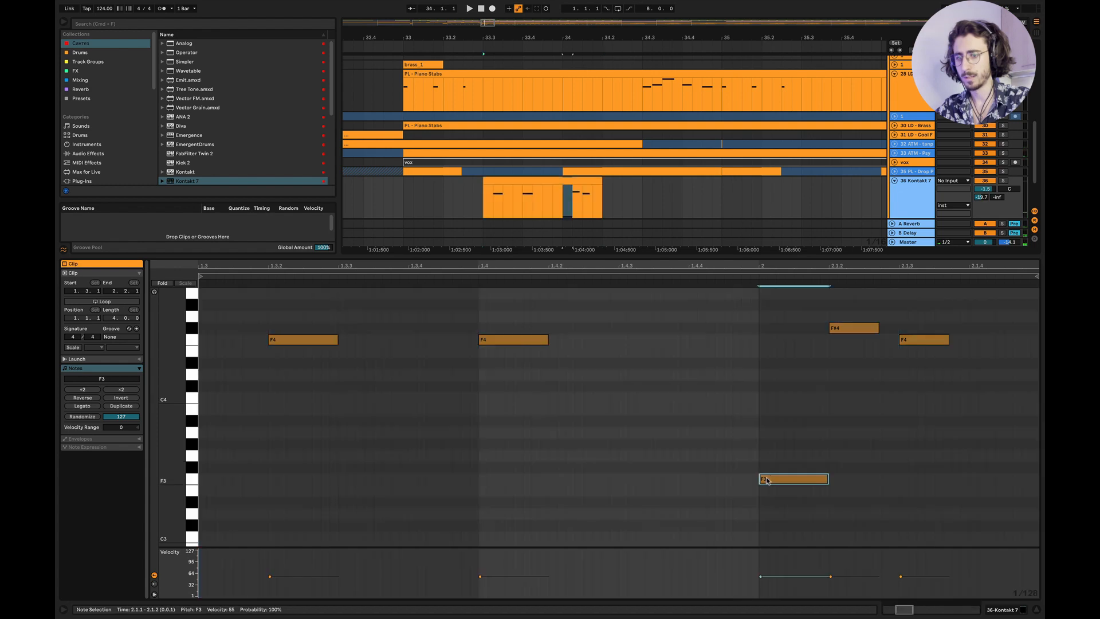
pyautogui.hotkey('shift', 'Up')
pyautogui.press('super+a')
pyautogui.hotkey('shift', 'Down')
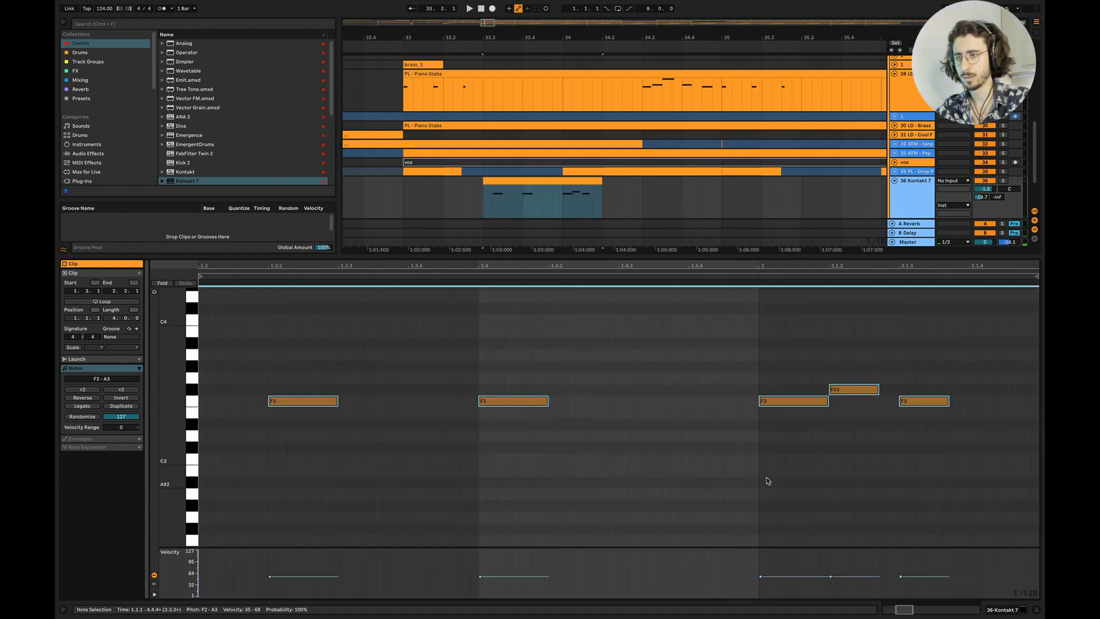
pyautogui.press('space')
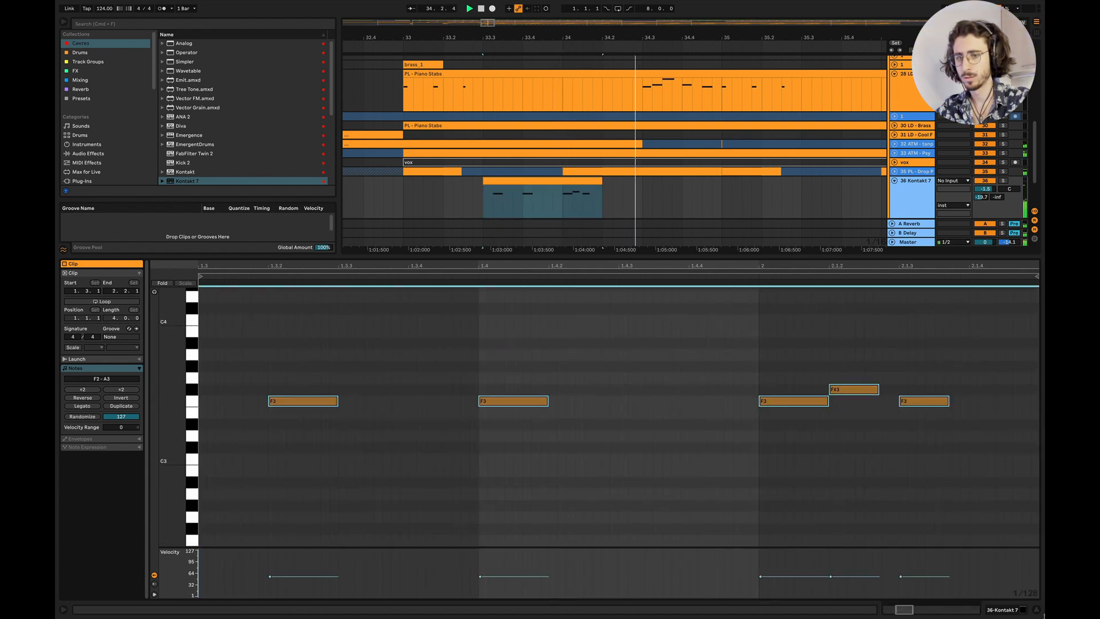
pyautogui.click(1037, 610)
pyautogui.click(372, 423)
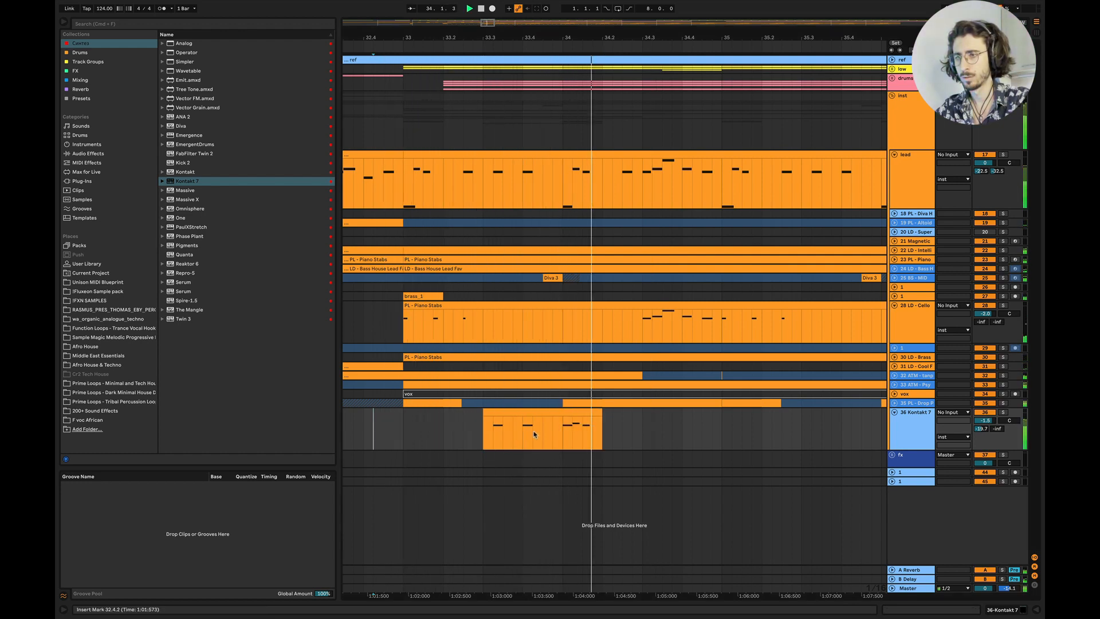
# Delete the copied phrase from the Kontakt 7 track and place the insert marker in bar 32
pyautogui.click(535, 416)
pyautogui.press('space')
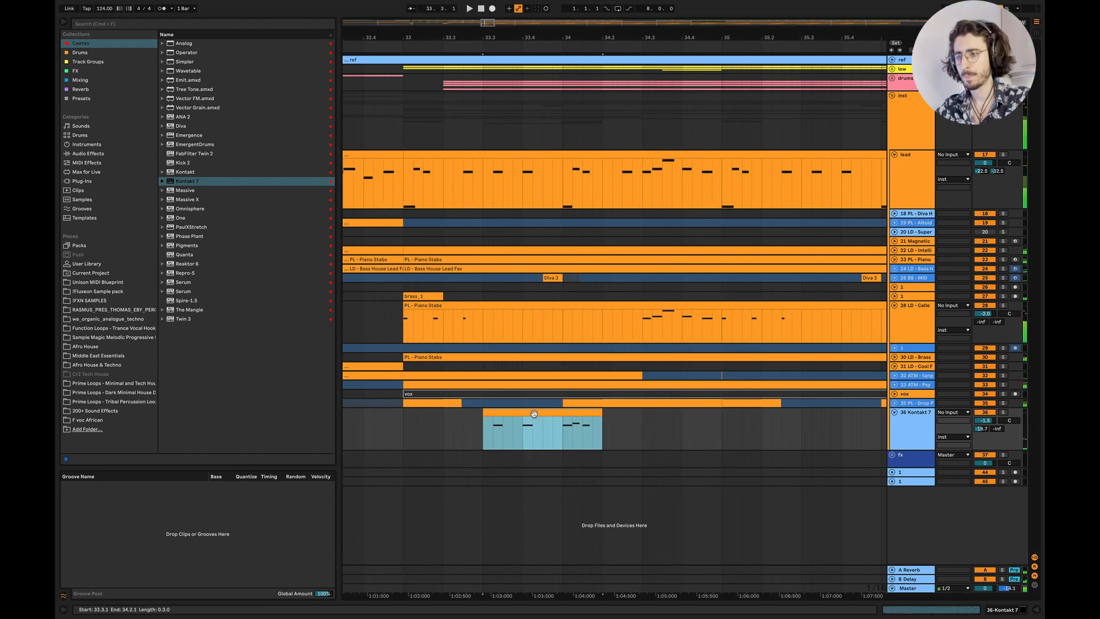
pyautogui.press('-')
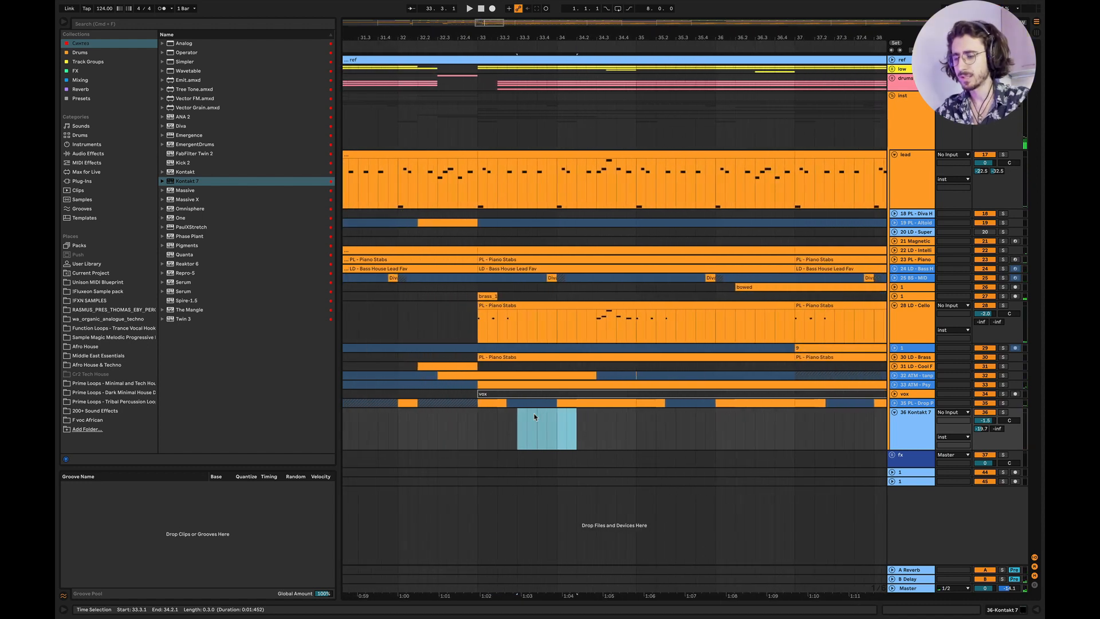
pyautogui.hscroll(-2, 473, 446)
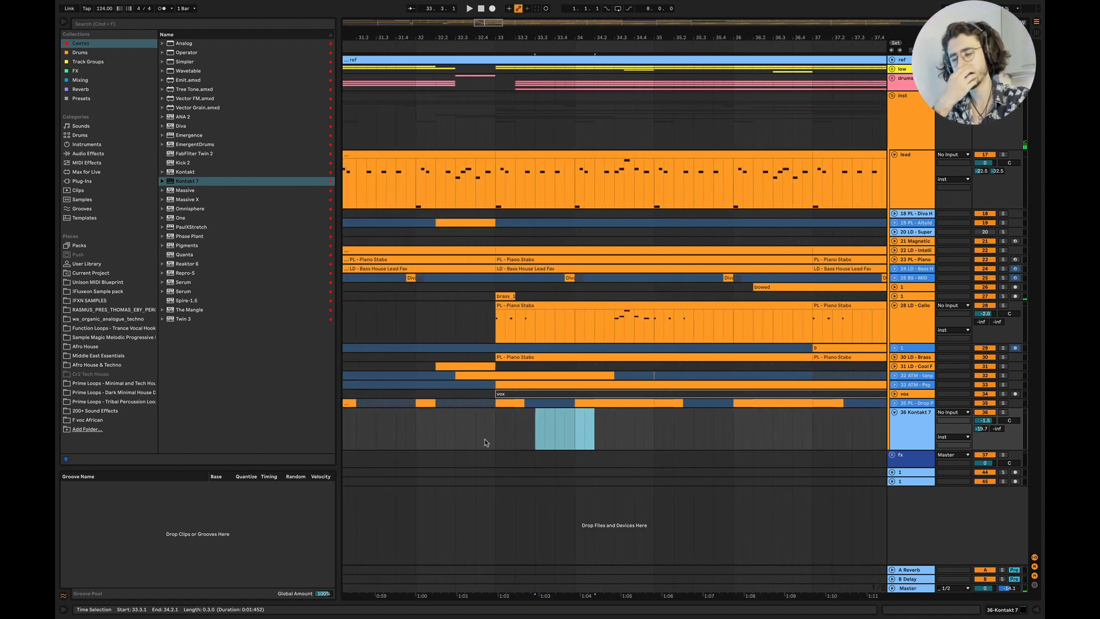
pyautogui.click(445, 442)
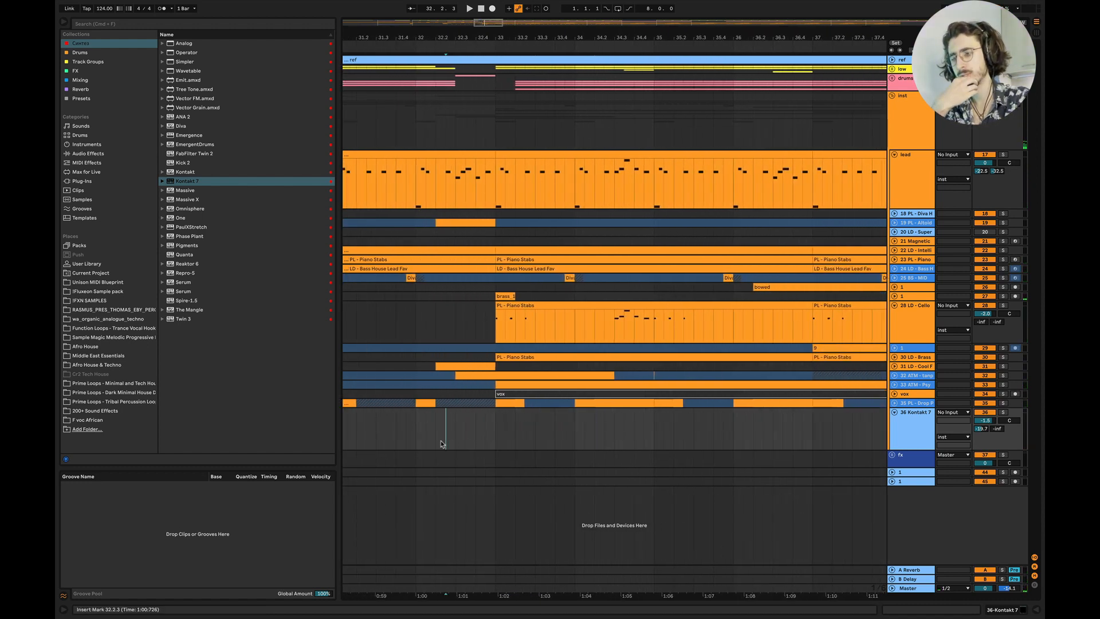
# Locate the India library in Kontakt and remove the Tumbi instrument from the rack without saving its changes
pyautogui.doubleClick(920, 427)
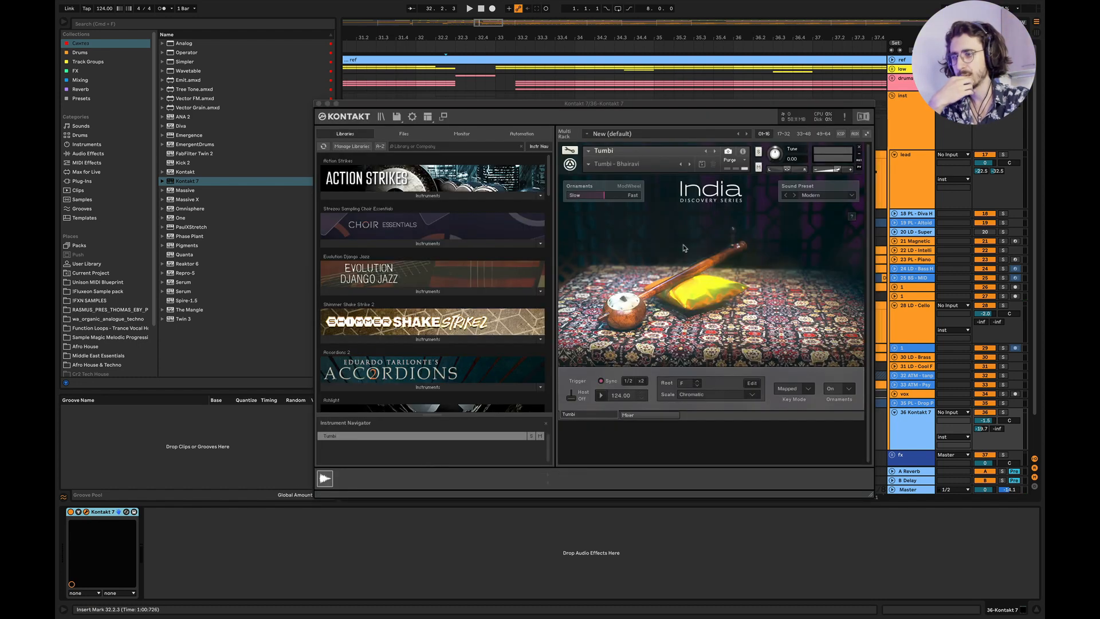
pyautogui.scroll(-15, 497, 273)
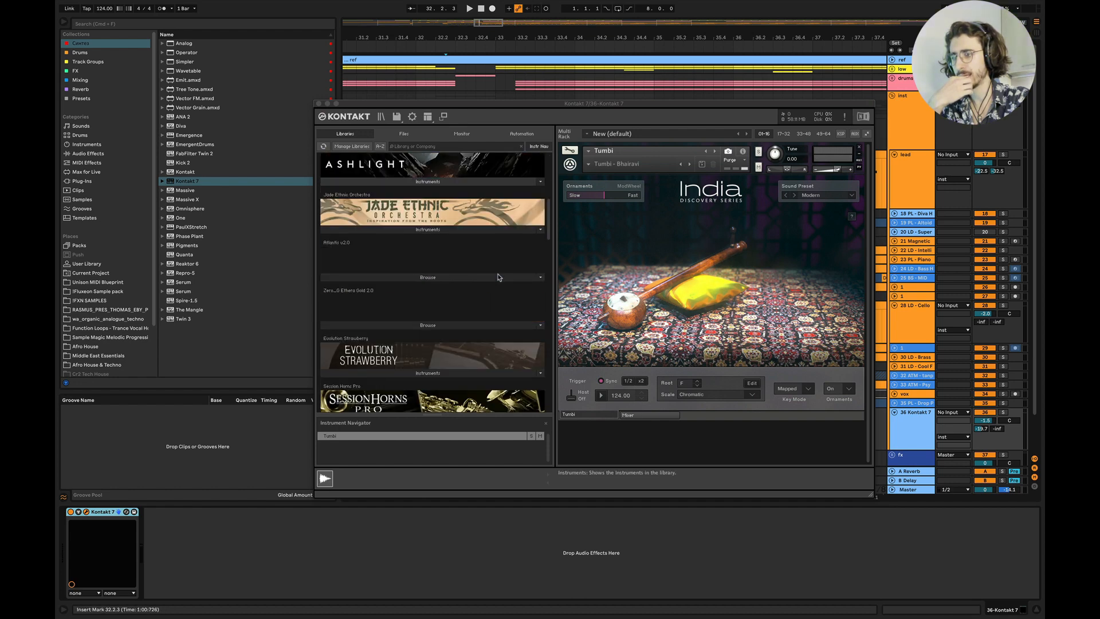
pyautogui.scroll(-5, 498, 278)
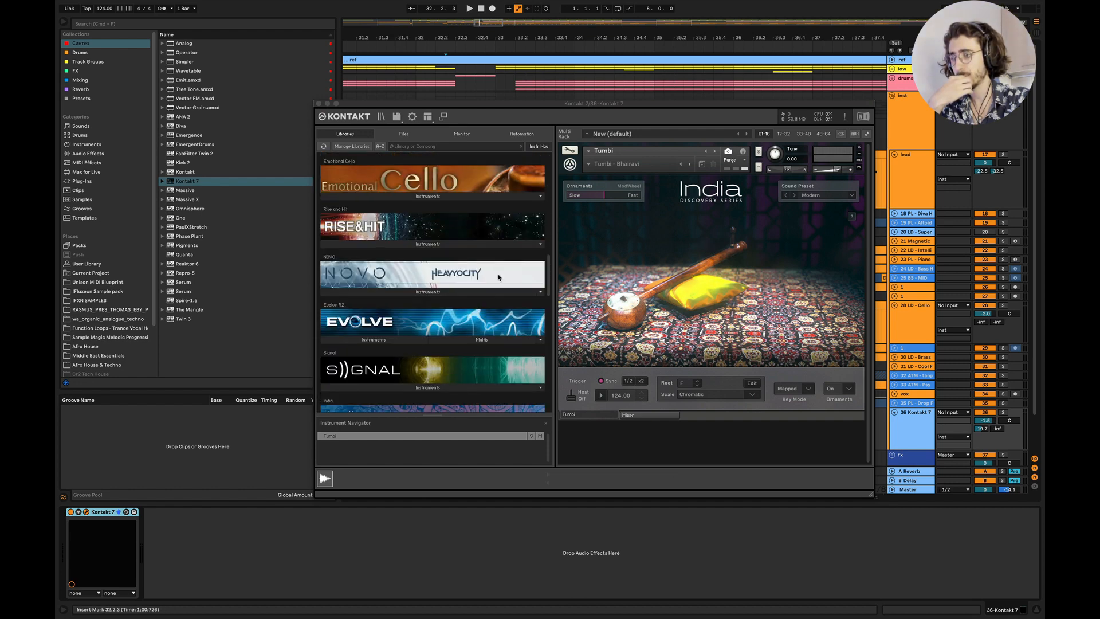
pyautogui.scroll(-3, 498, 278)
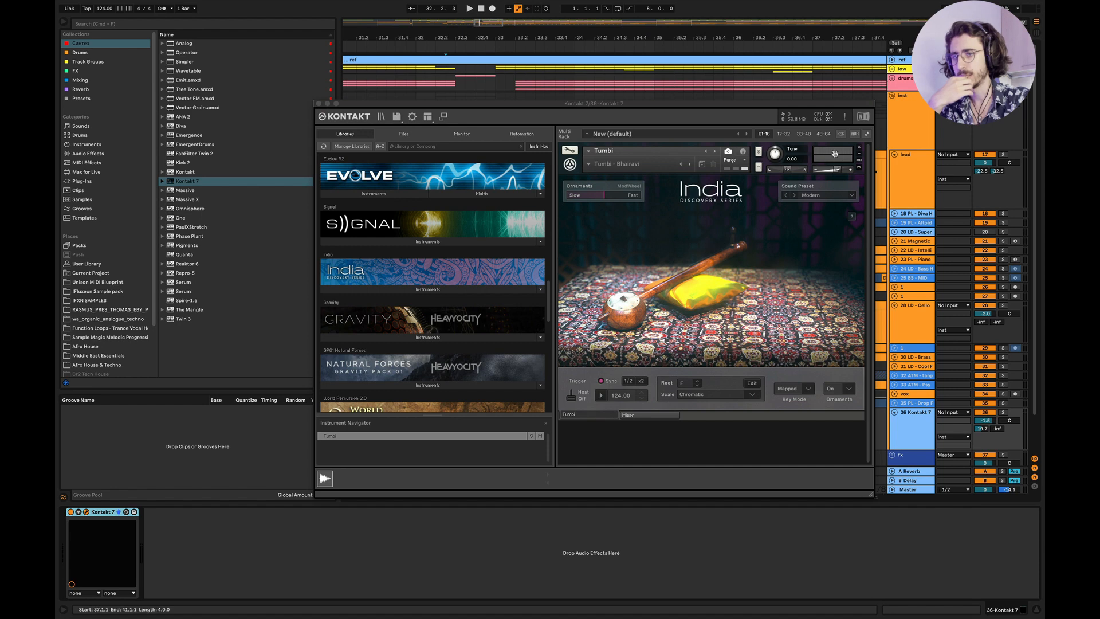
pyautogui.click(859, 148)
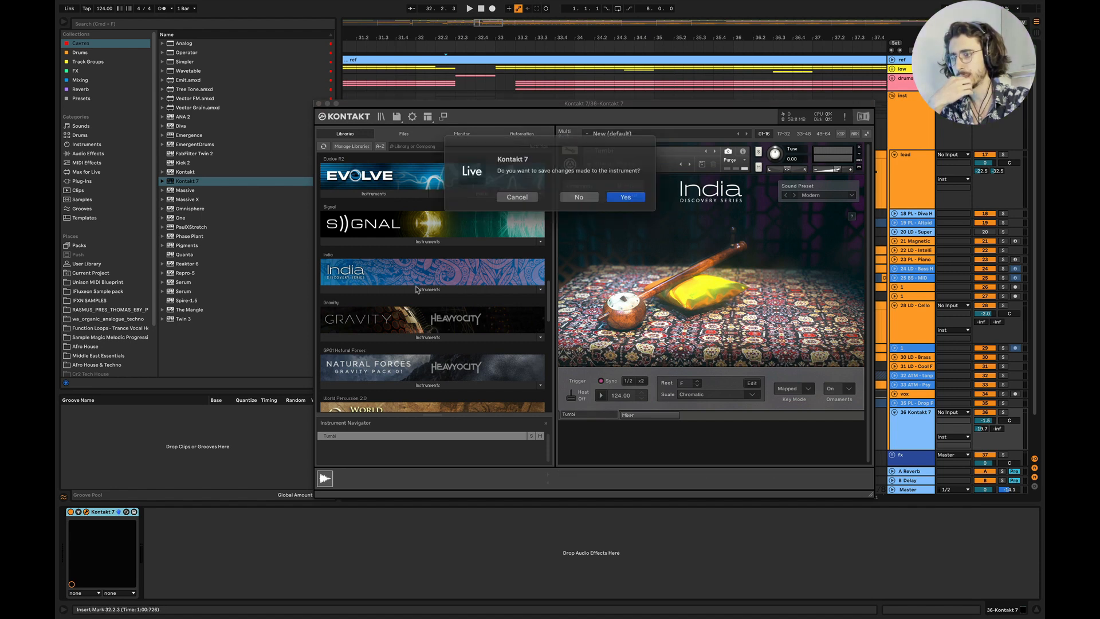
pyautogui.click(577, 196)
# Load Sitar.nki from the India library into the rack and close the Kontakt window
pyautogui.click(423, 290)
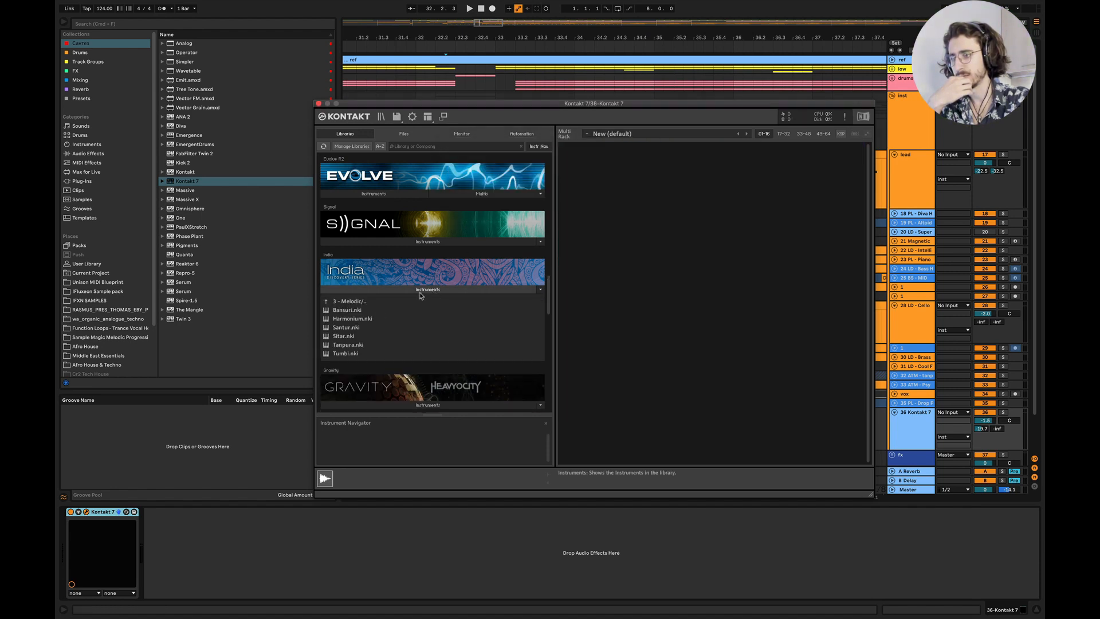
pyautogui.click(357, 338)
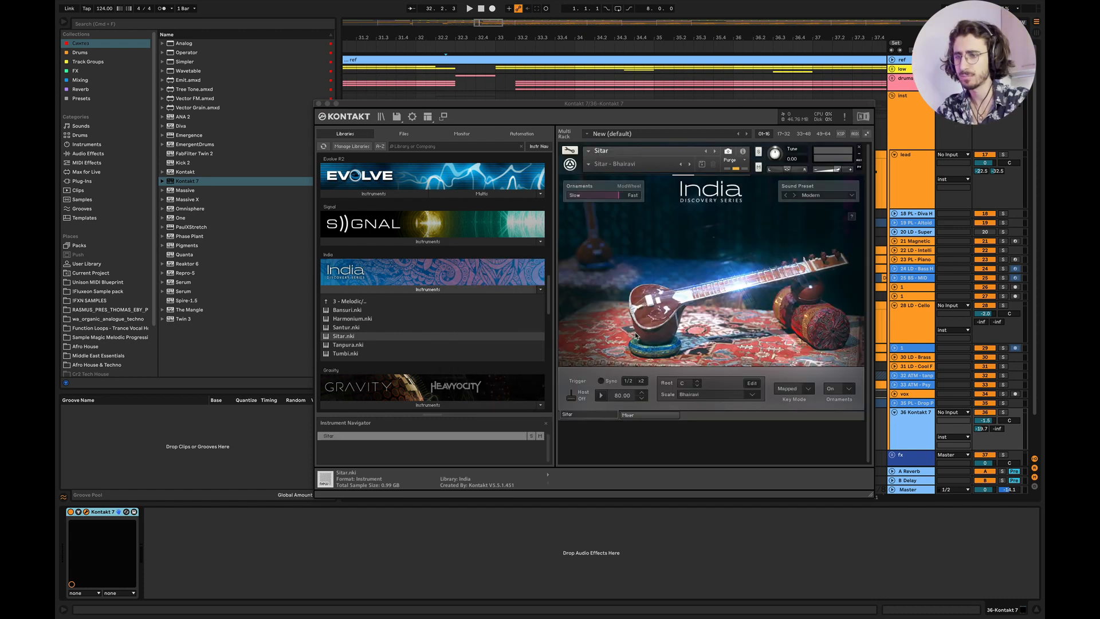
pyautogui.click(714, 394)
pyautogui.click(716, 352)
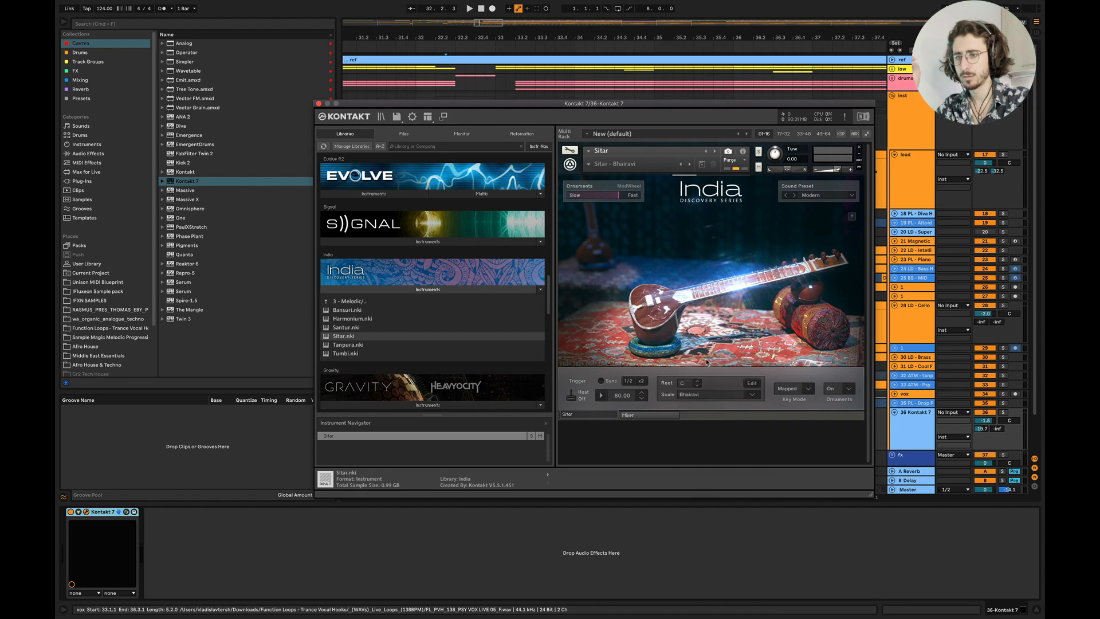
pyautogui.click(318, 104)
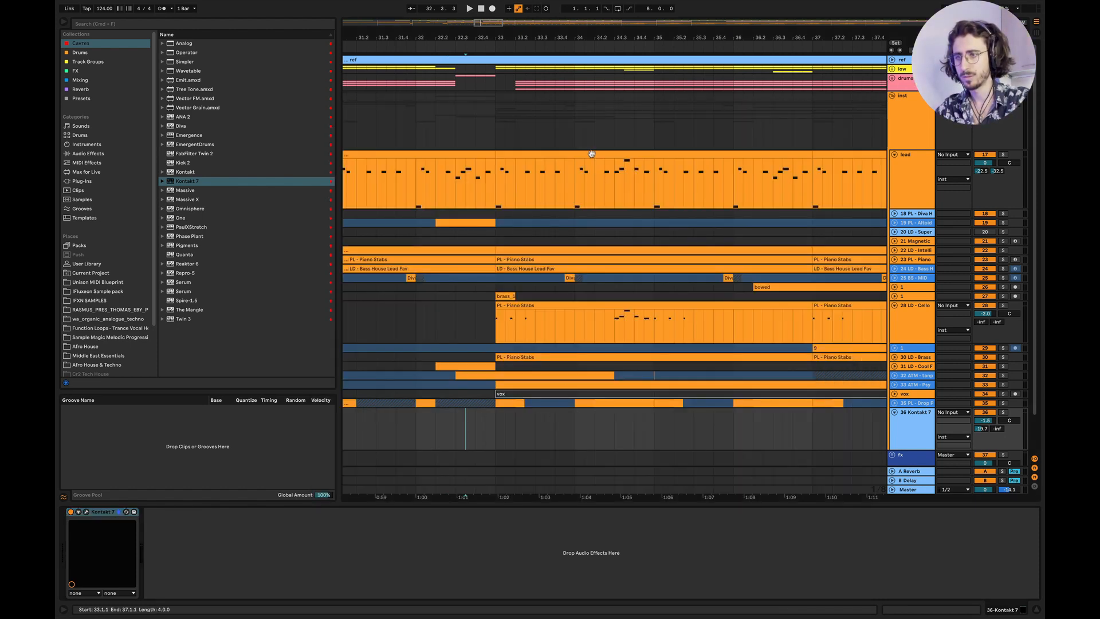
# Copy the four-bar lead clip at 33.1.1 onto the Kontakt 7 track and audition it soloed at -9.6 dB
pyautogui.moveTo(591, 154); pyautogui.dragTo(599, 435)
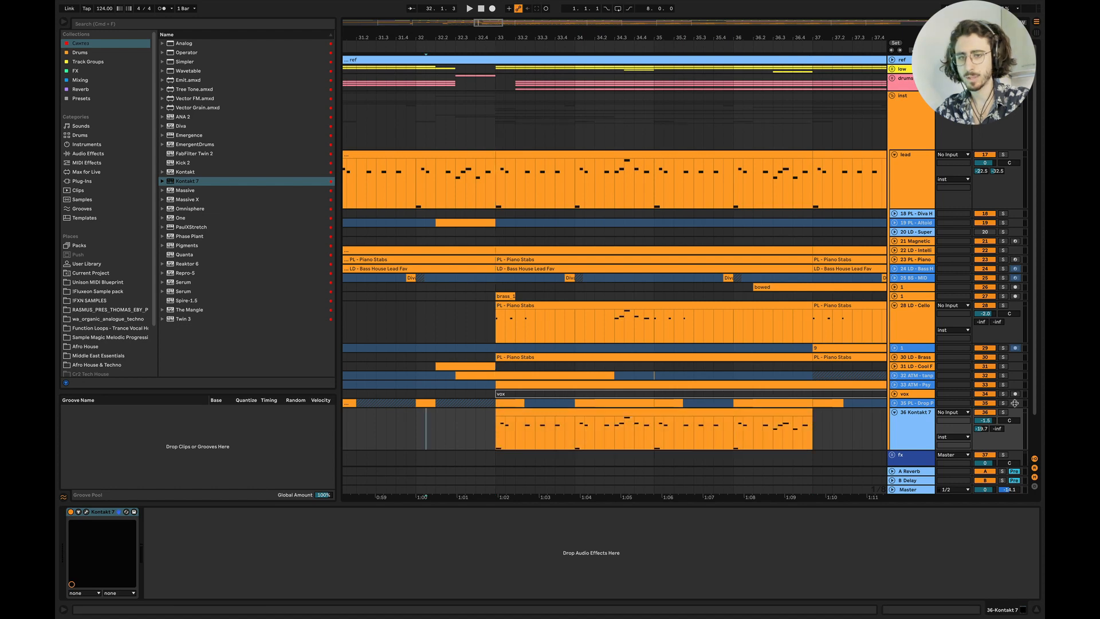
pyautogui.press('space')
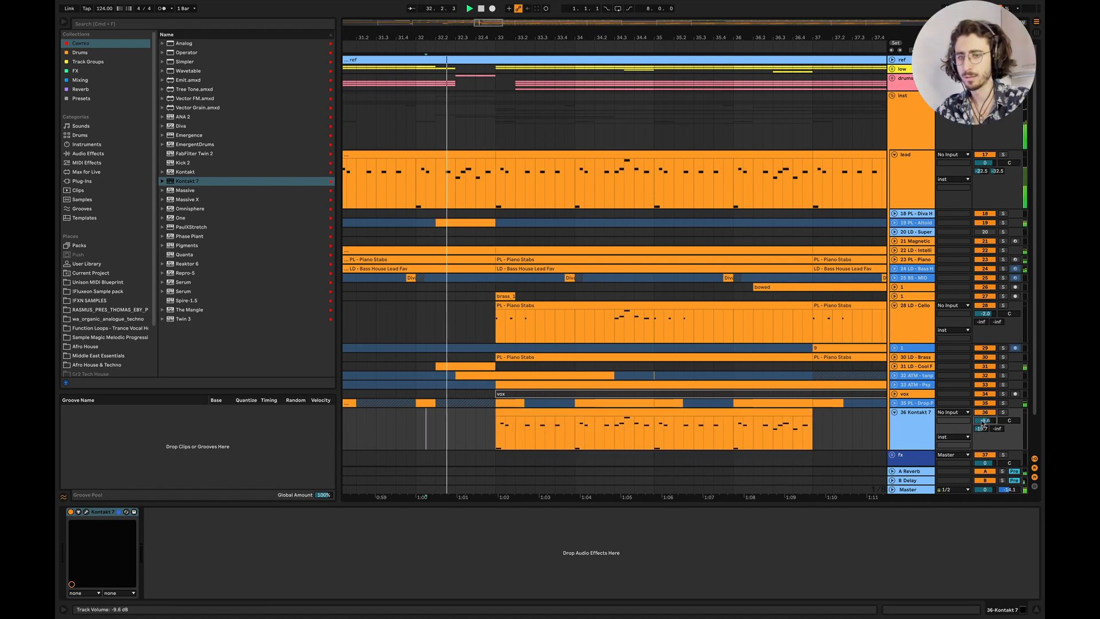
pyautogui.click(1004, 413)
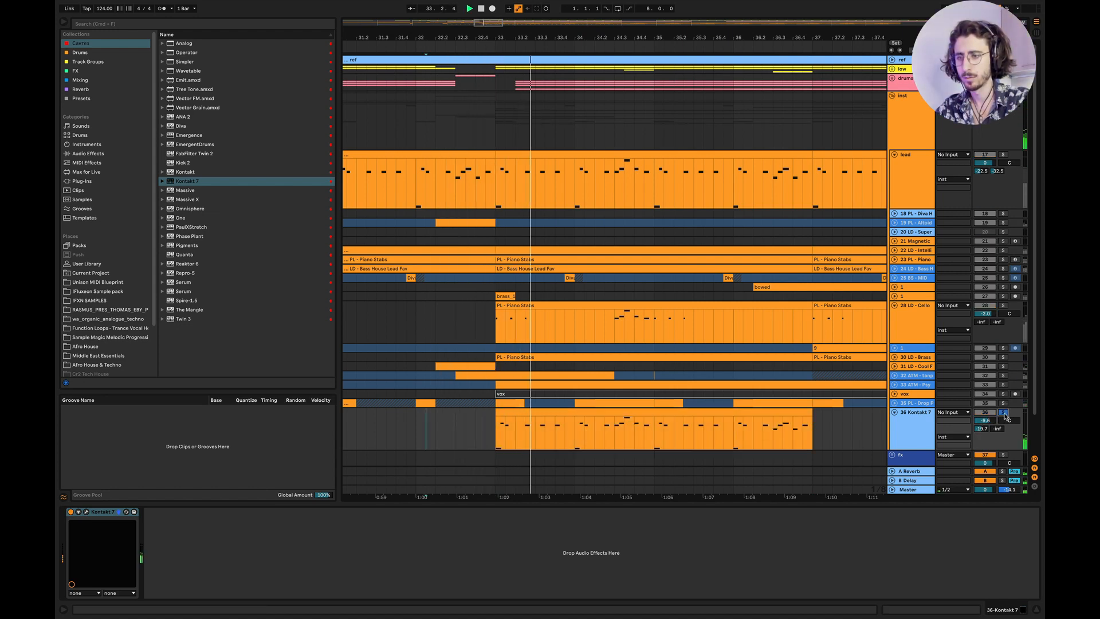
pyautogui.press('space')
# Transpose all notes of the Kontakt 7 clip up an octave, remove the low F1 notes, and close the clip view
pyautogui.doubleClick(553, 425)
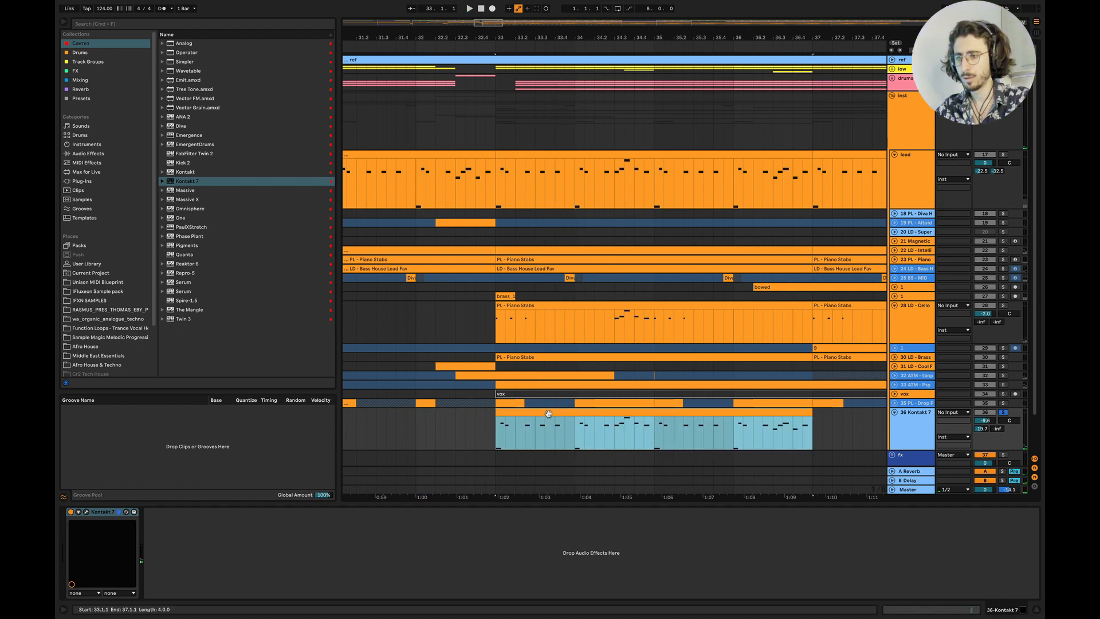
pyautogui.hotkey('ctrl', 'a')
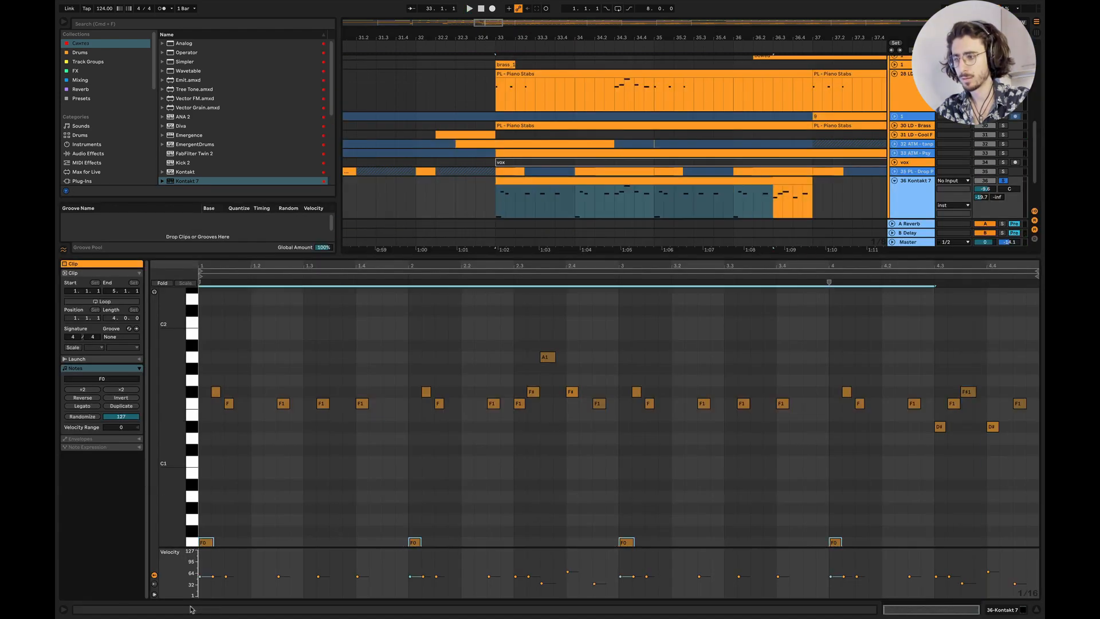
pyautogui.hotkey('shift', 'Up')
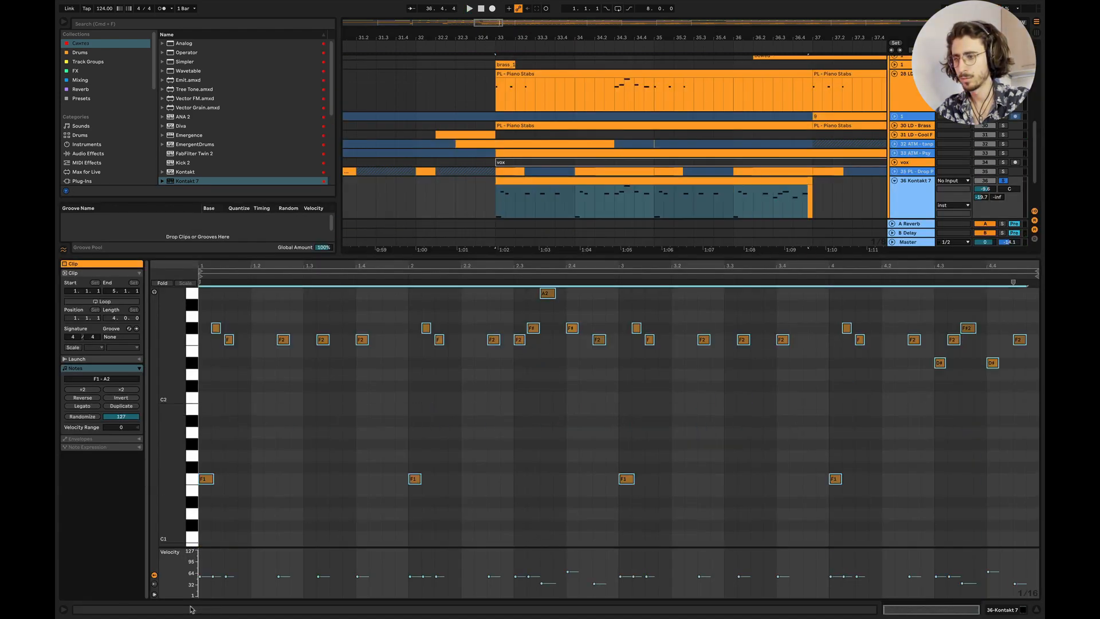
pyautogui.click(194, 345)
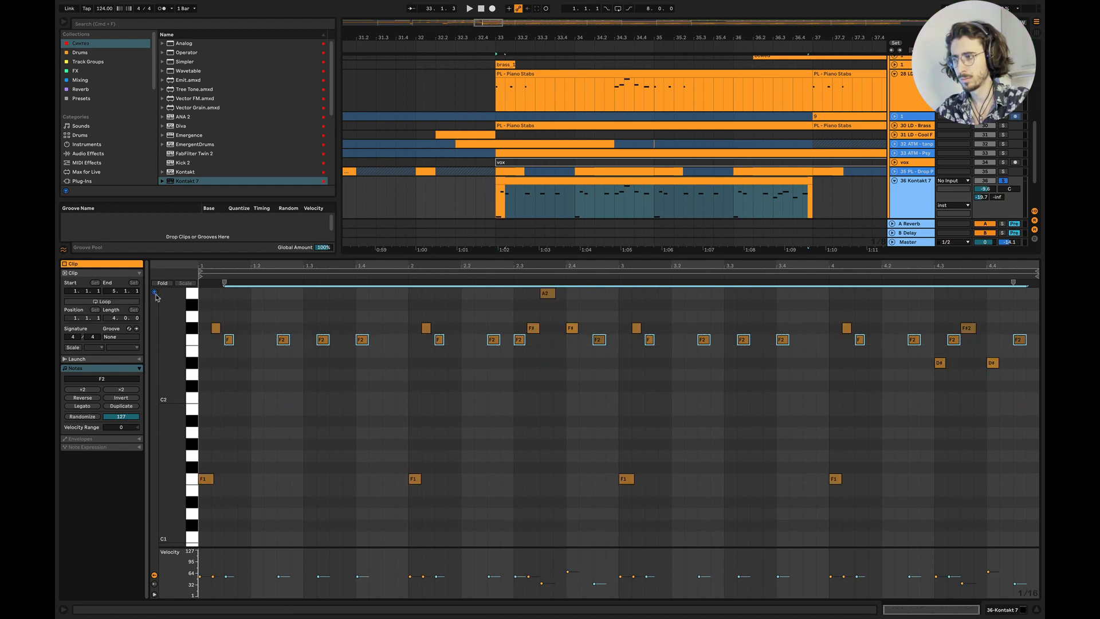
pyautogui.click(194, 348)
pyautogui.click(193, 343)
pyautogui.moveTo(901, 448); pyautogui.dragTo(333, 590)
pyautogui.click(1036, 610)
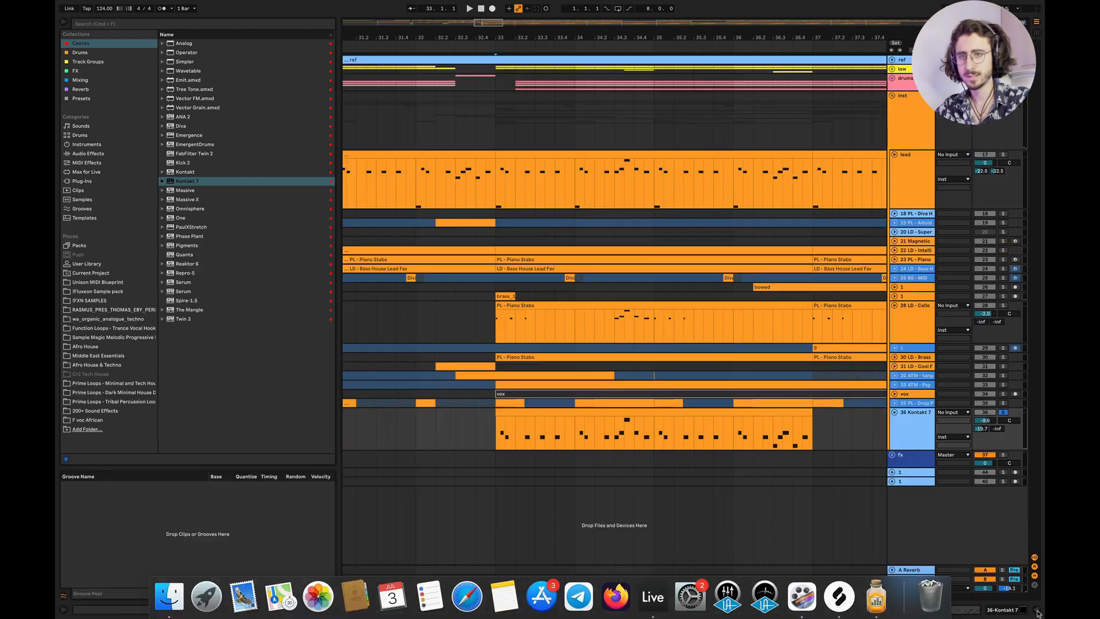
# Unsolo the Kontakt 7 track and raise its volume to 0 dB while playing the arrangement from 32.1.1
pyautogui.click(474, 433)
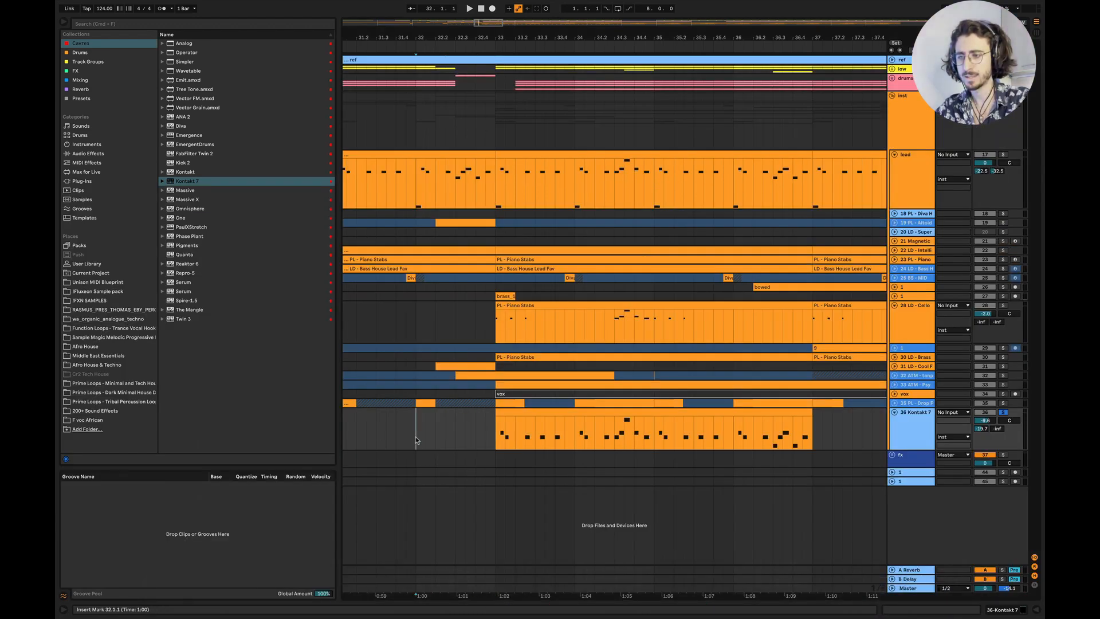
pyautogui.click(1003, 413)
pyautogui.moveTo(985, 420); pyautogui.dragTo(985, 404)
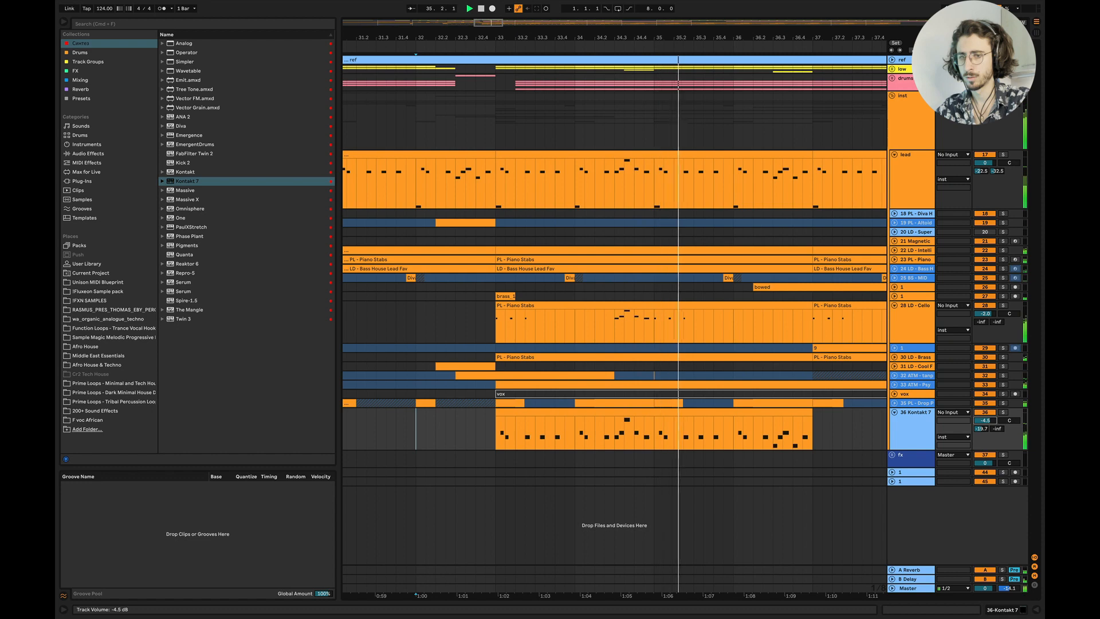
pyautogui.moveTo(985, 420); pyautogui.dragTo(985, 409)
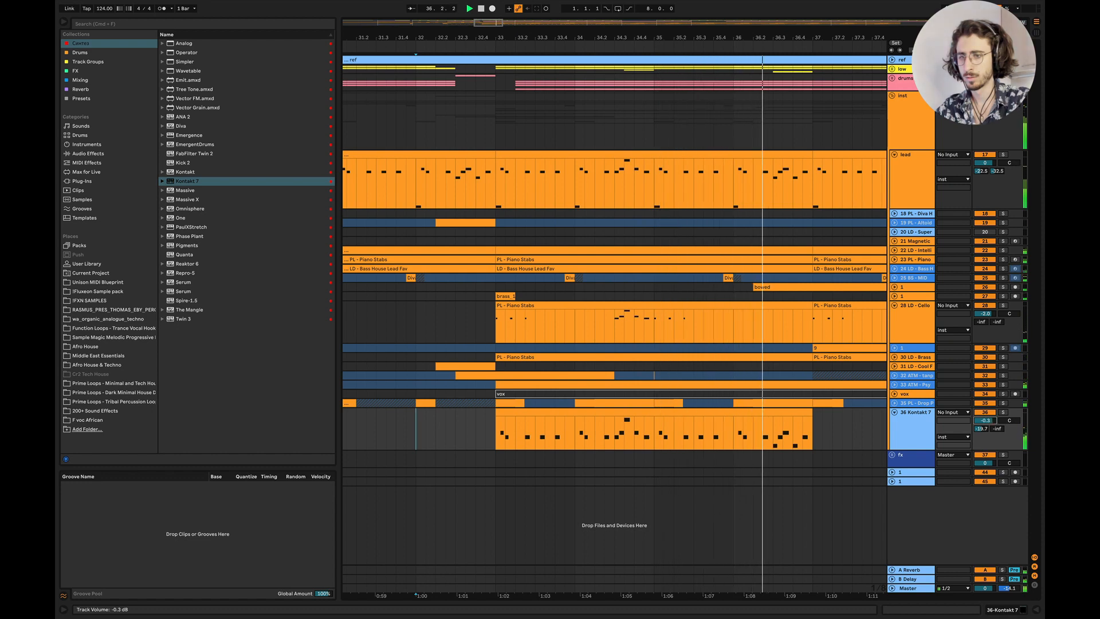
pyautogui.press('space')
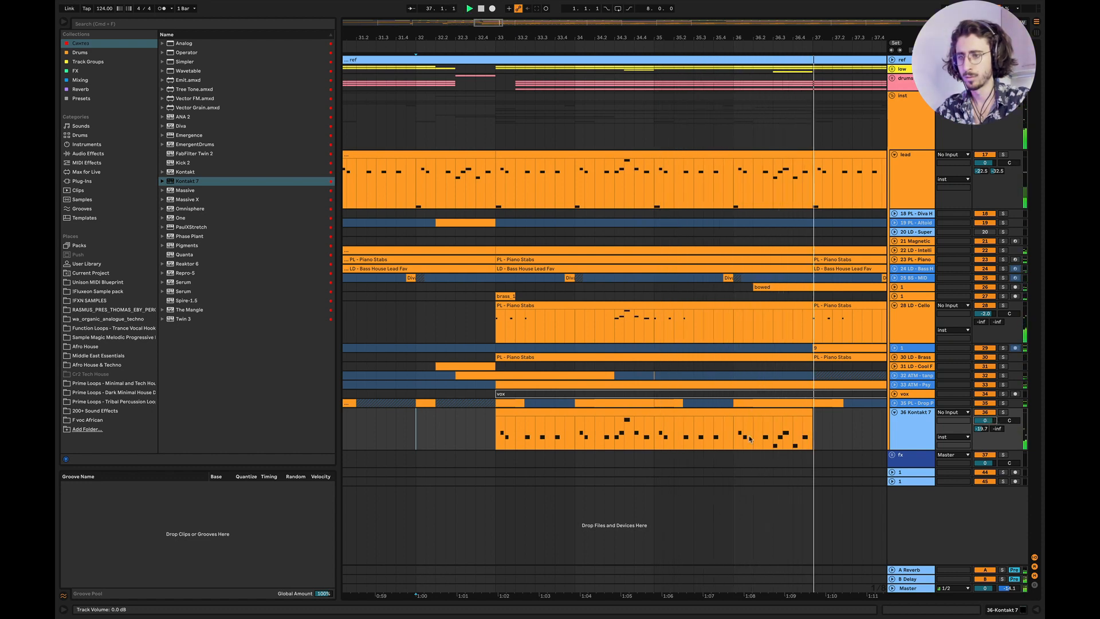
pyautogui.press('space')
# Transpose all notes of the Kontakt 7 clip up an octave to D#3–A3 and play it in the mix
pyautogui.doubleClick(749, 439)
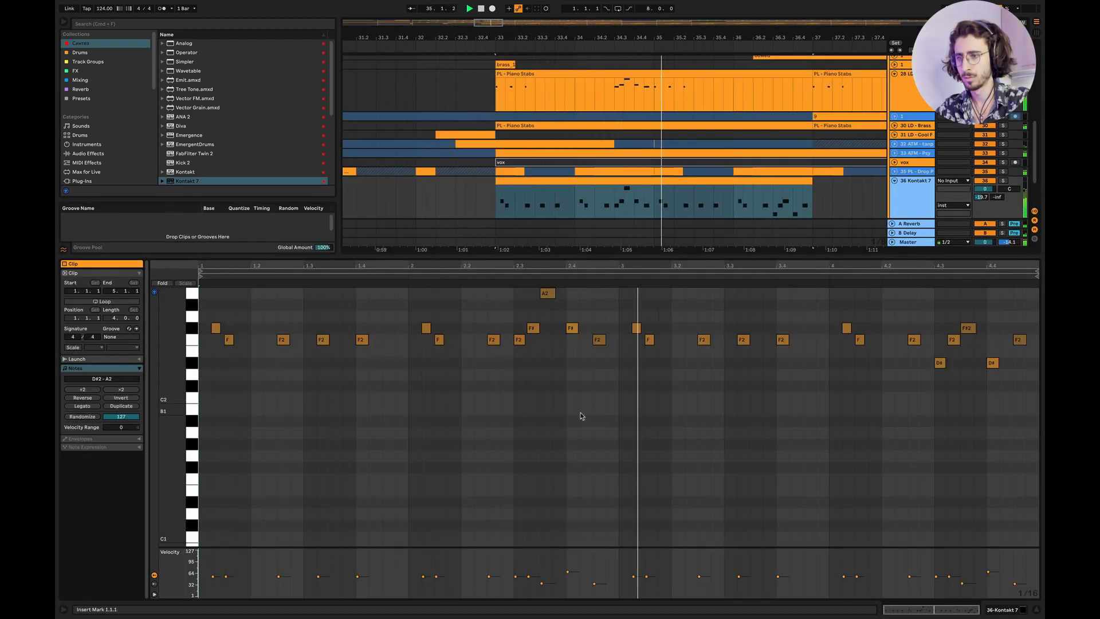
pyautogui.press('space')
pyautogui.press('super+a')
pyautogui.press('space')
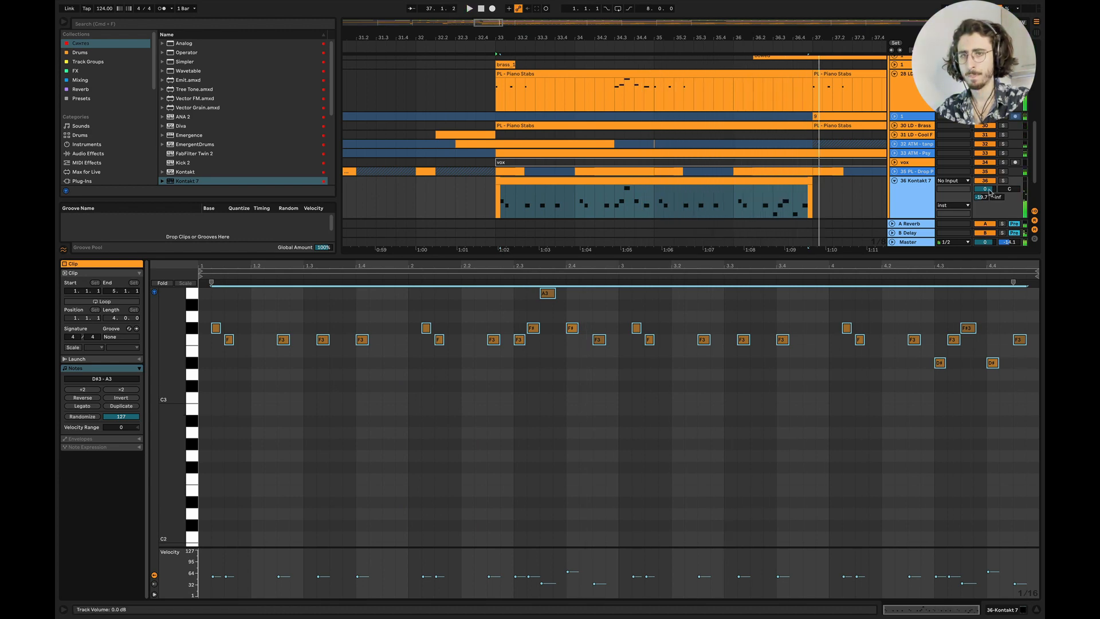
# Lower the Kontakt 7 track's volume to -7.9 dB and set its B Delay send to -21.0 dB
pyautogui.moveTo(993, 192); pyautogui.dragTo(992, 208)
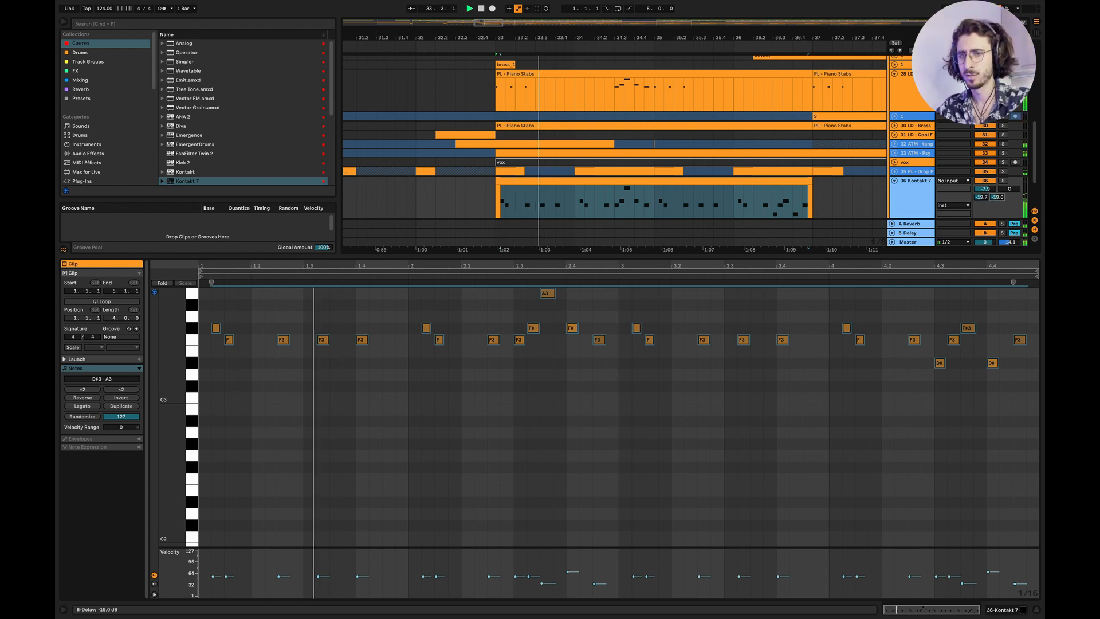
pyautogui.moveTo(997, 197); pyautogui.dragTo(997, 201)
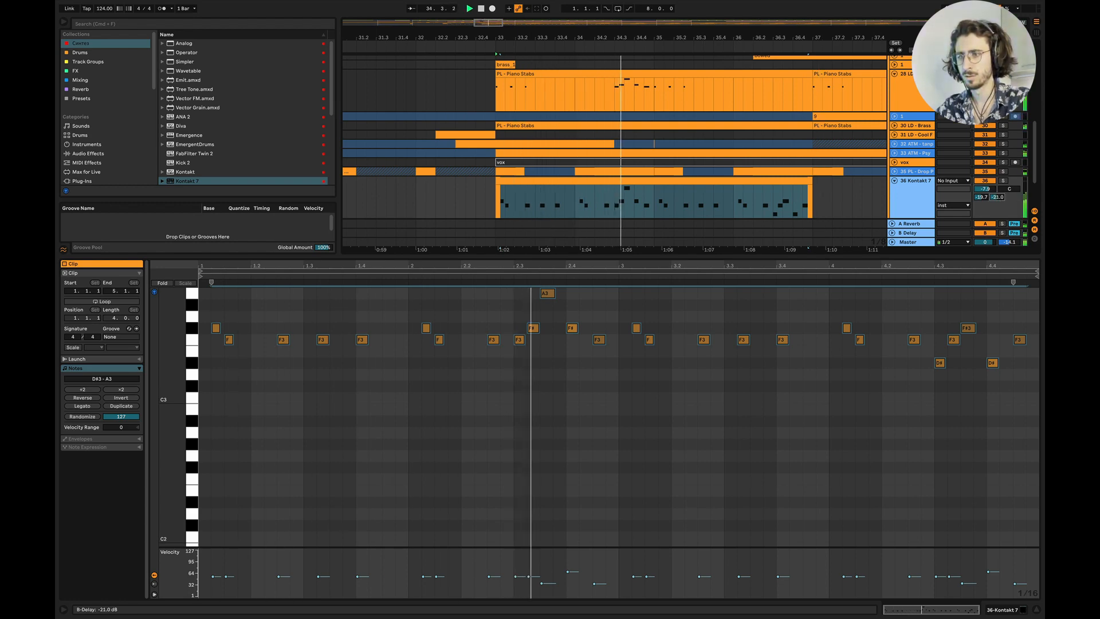
# Transpose all notes of the Kontakt 7 clip back down an octave to D#2–A2, play it, and close the clip view
pyautogui.click(778, 510)
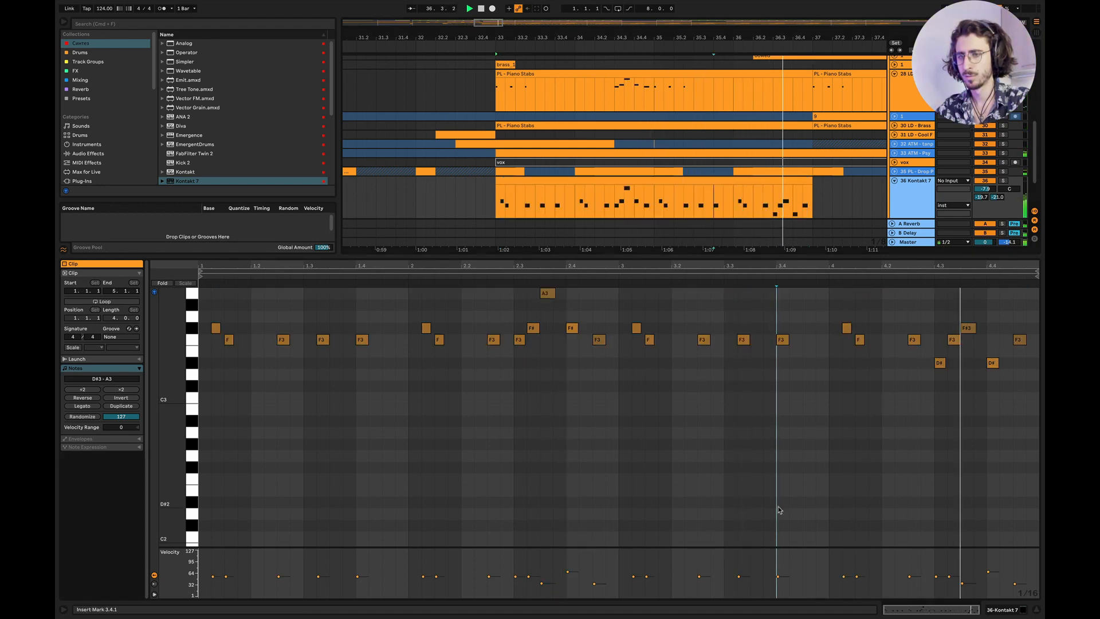
pyautogui.press('space')
pyautogui.press('super+a')
pyautogui.hotkey('shift', 'Down')
pyautogui.press('space')
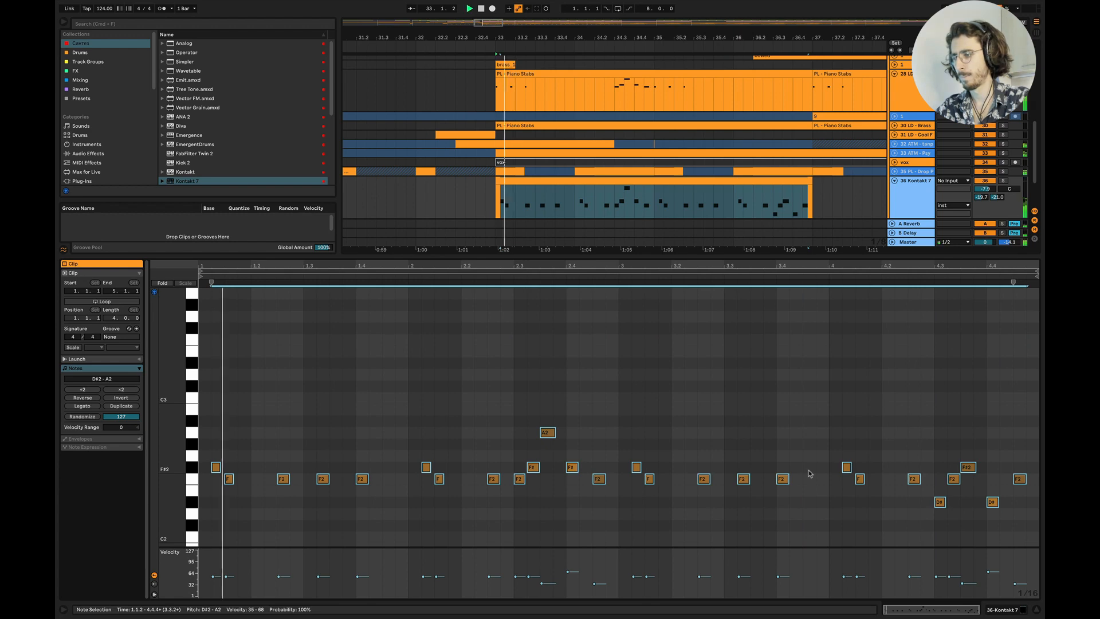
pyautogui.click(739, 380)
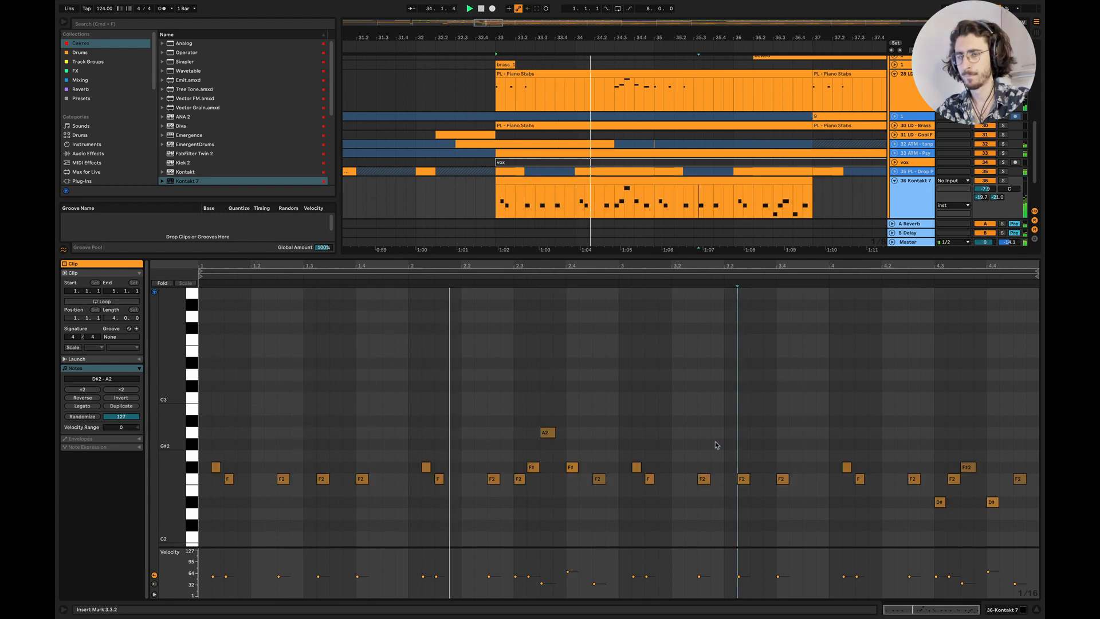
pyautogui.press('super+alt+l')
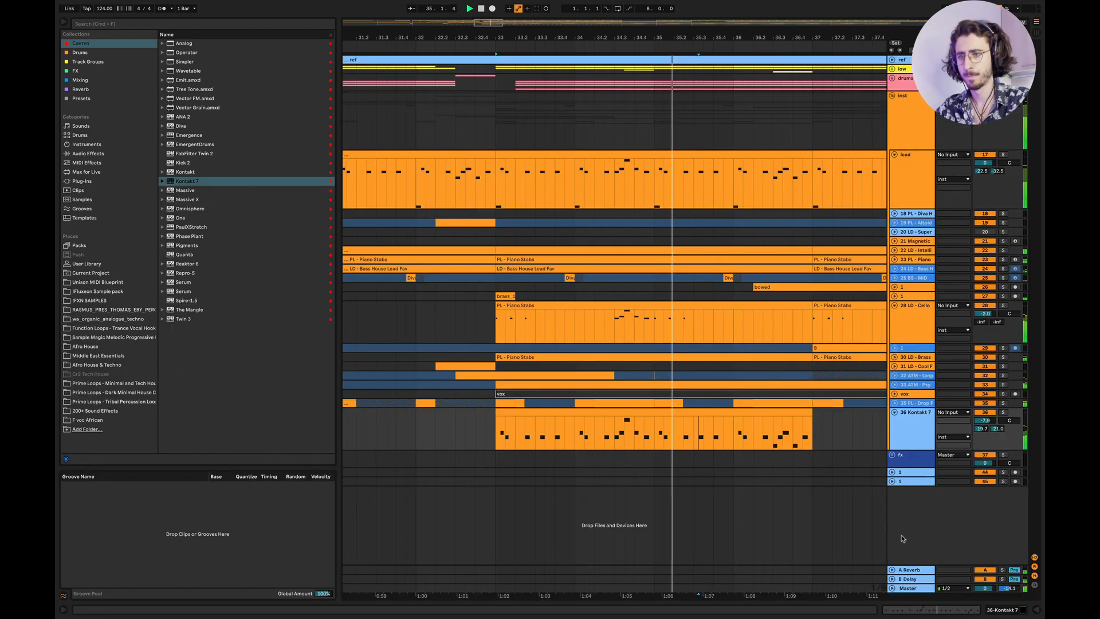
# Replace the track's Kontakt 7 device with the preset LD - Sax stabs.adg and close the Kontakt window
pyautogui.press('super+alt+l')
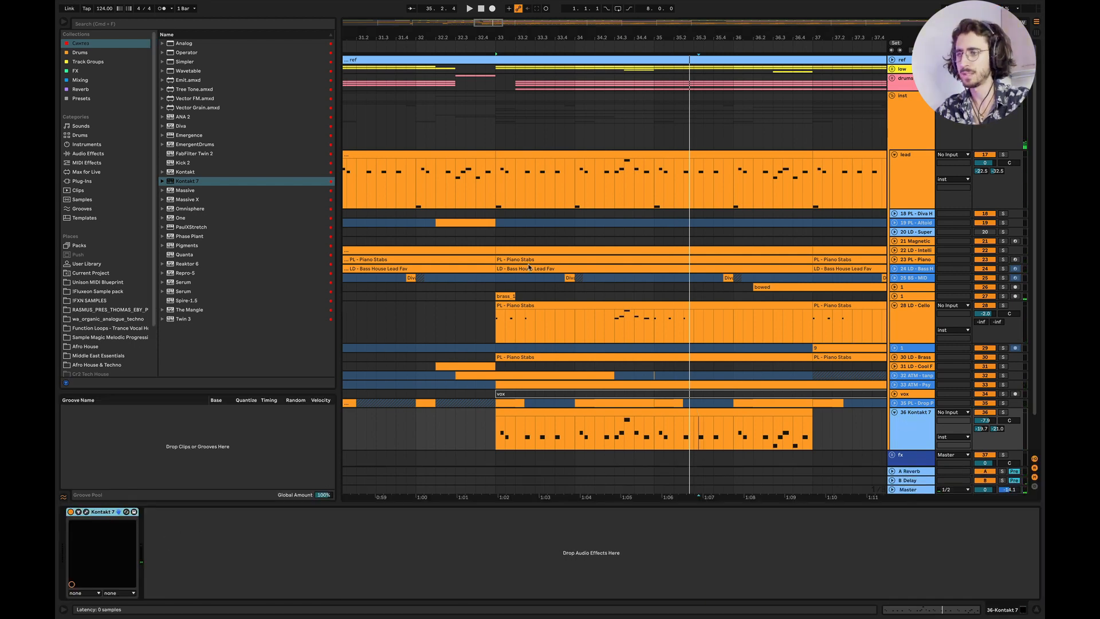
pyautogui.press('Delete')
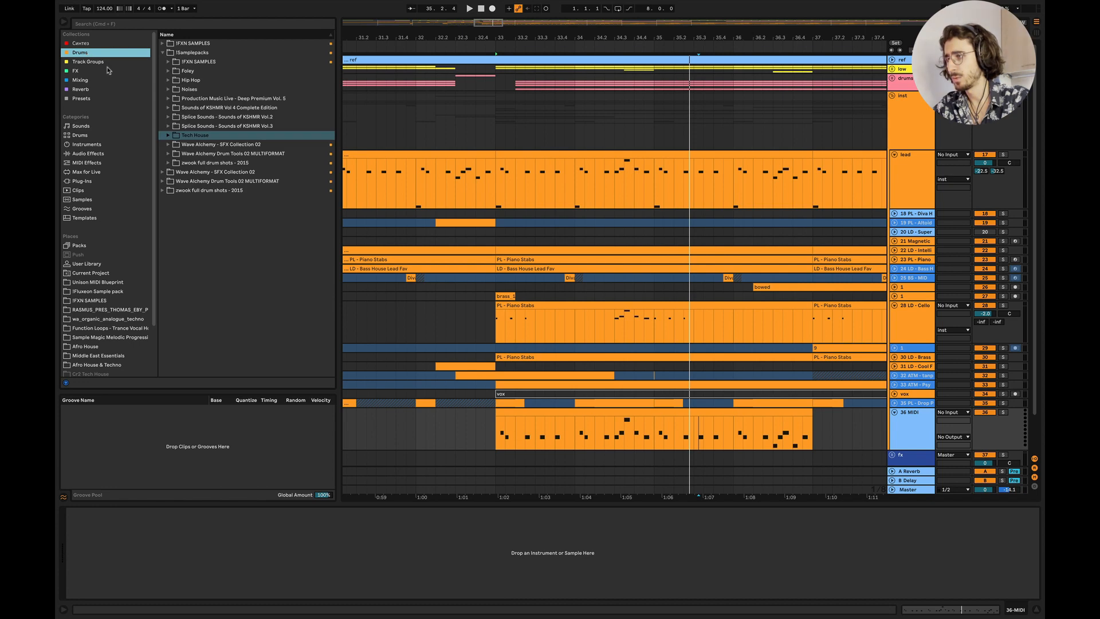
pyautogui.click(83, 99)
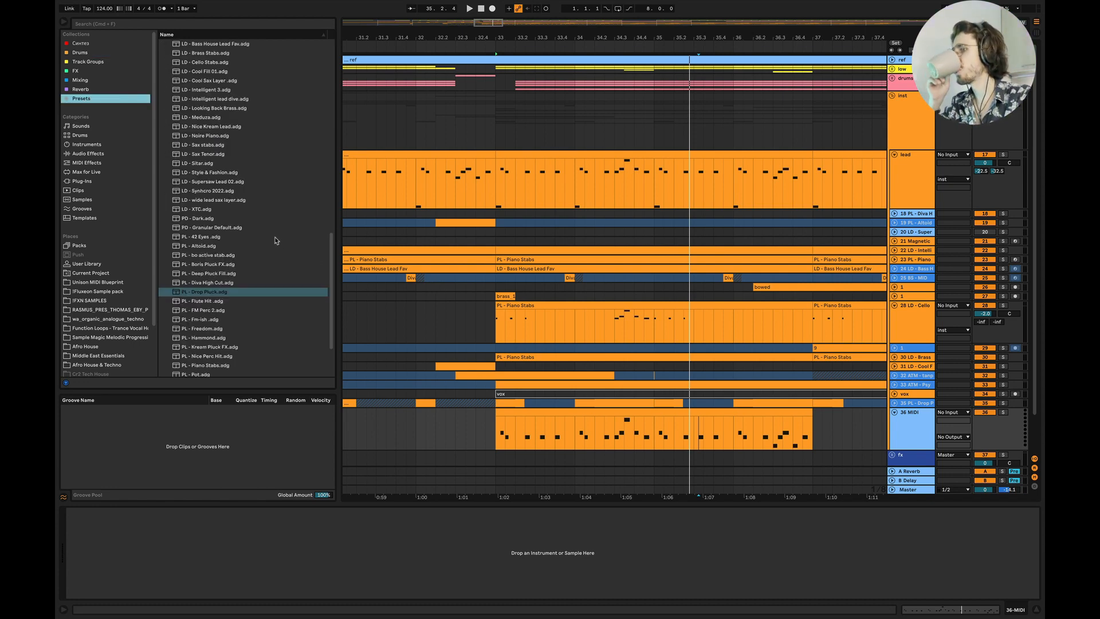
pyautogui.click(203, 145)
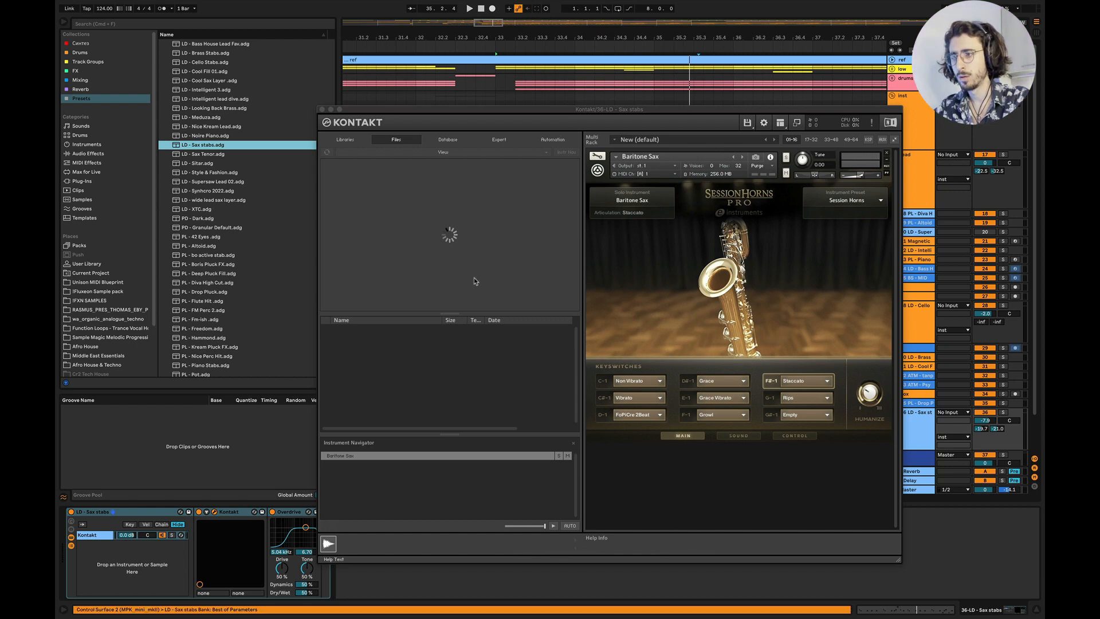
pyautogui.click(323, 110)
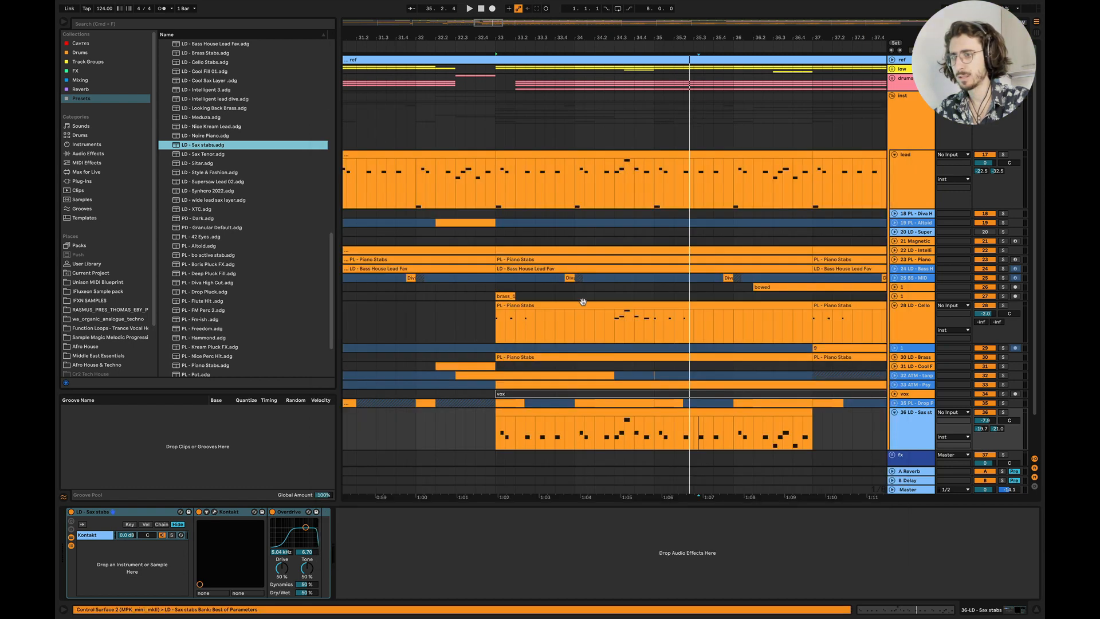
# Trim the start of the Sax stabs clip so that it begins at 33.2.3
pyautogui.scroll(-5, 582, 303)
pyautogui.click(451, 400)
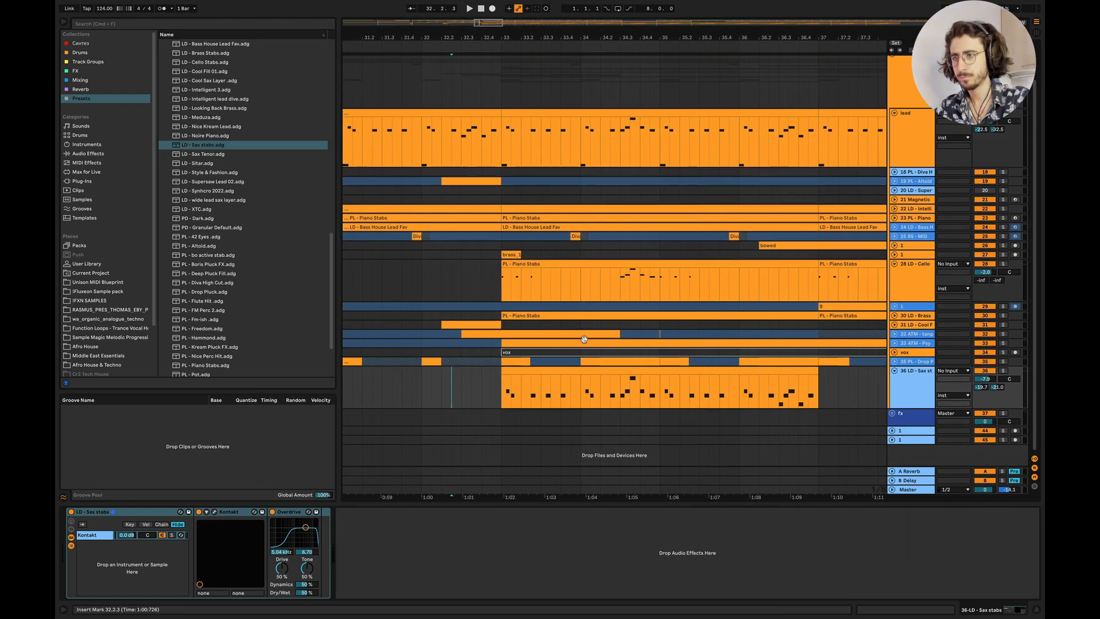
pyautogui.moveTo(541, 299); pyautogui.dragTo(595, 297)
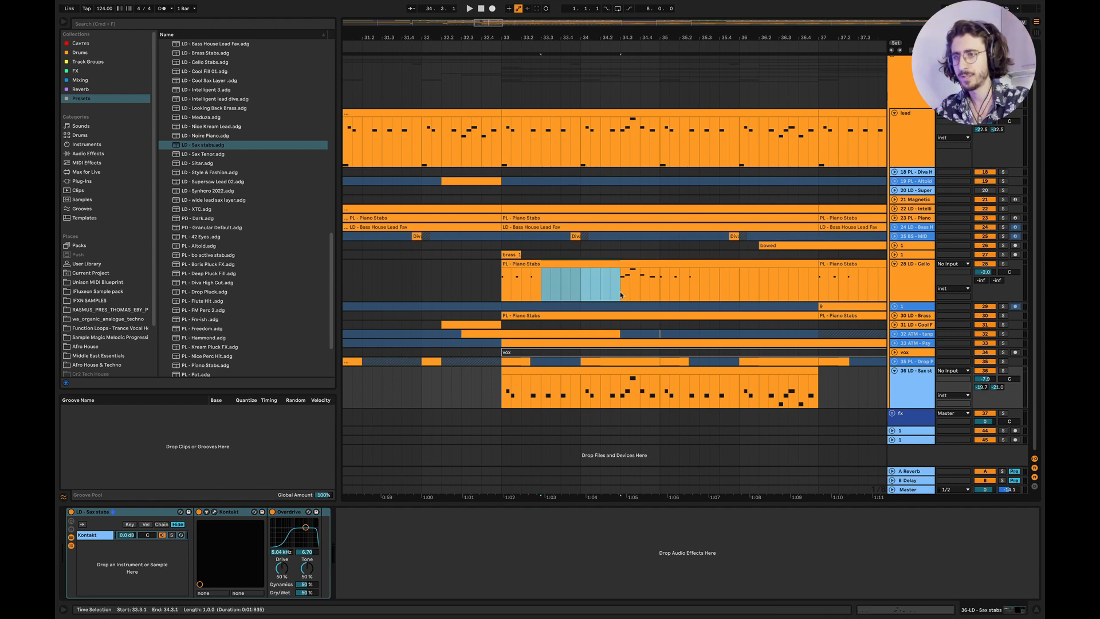
pyautogui.moveTo(505, 374); pyautogui.dragTo(533, 378)
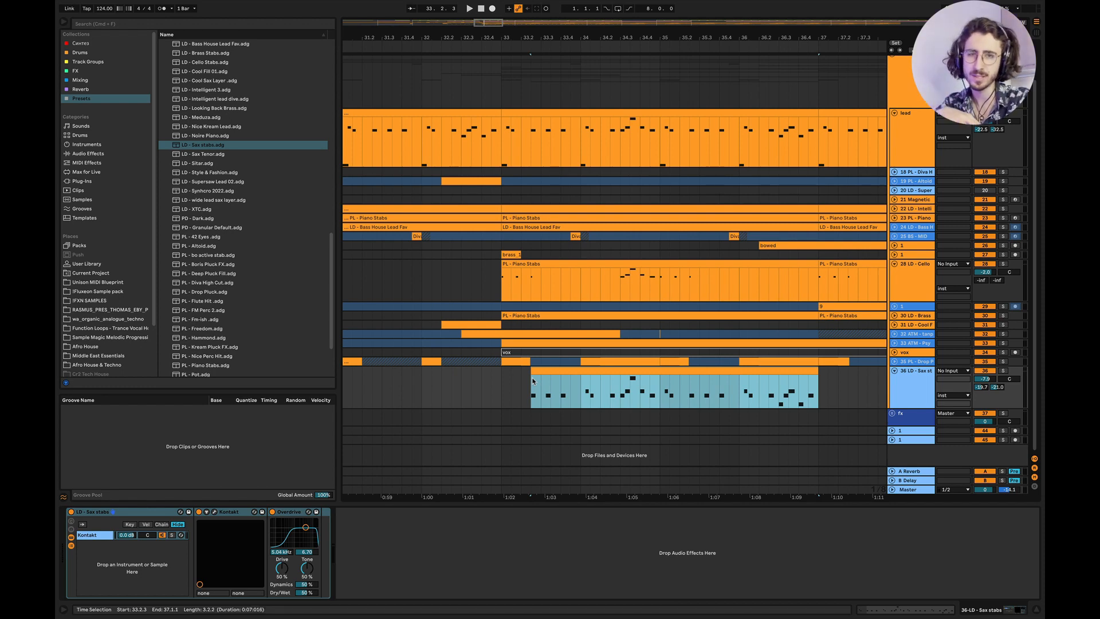
pyautogui.click(643, 334)
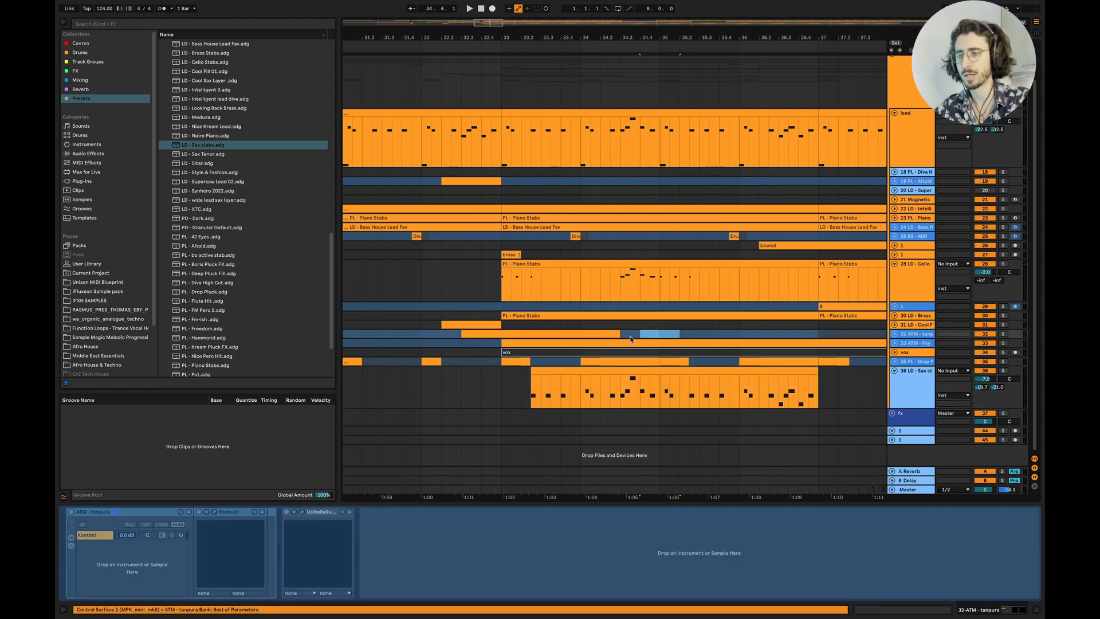
# Audition the Sax stabs track, reset its volume to 0 dB, and raise the Overdrive's Drive to 68%
pyautogui.click(446, 383)
pyautogui.press('space')
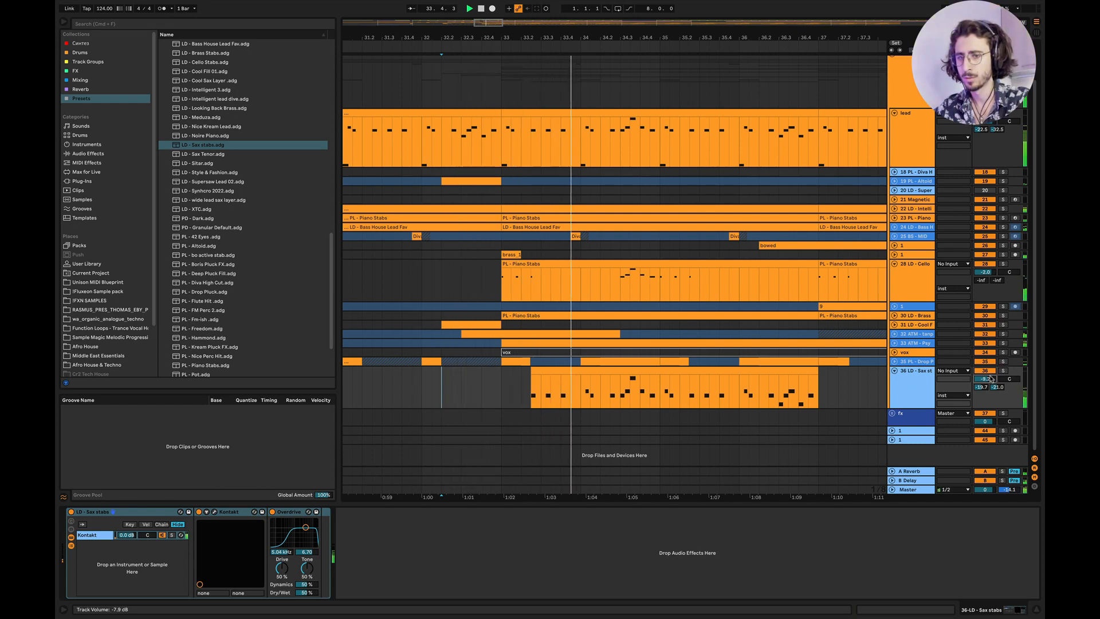
pyautogui.press('s')
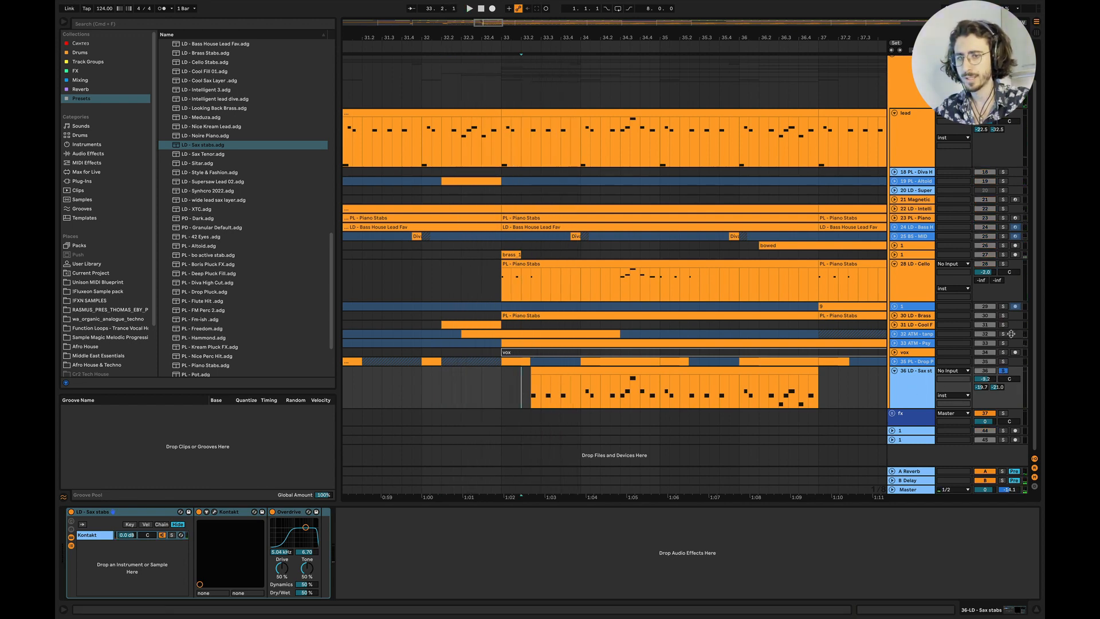
pyautogui.press('Delete')
pyautogui.press('space')
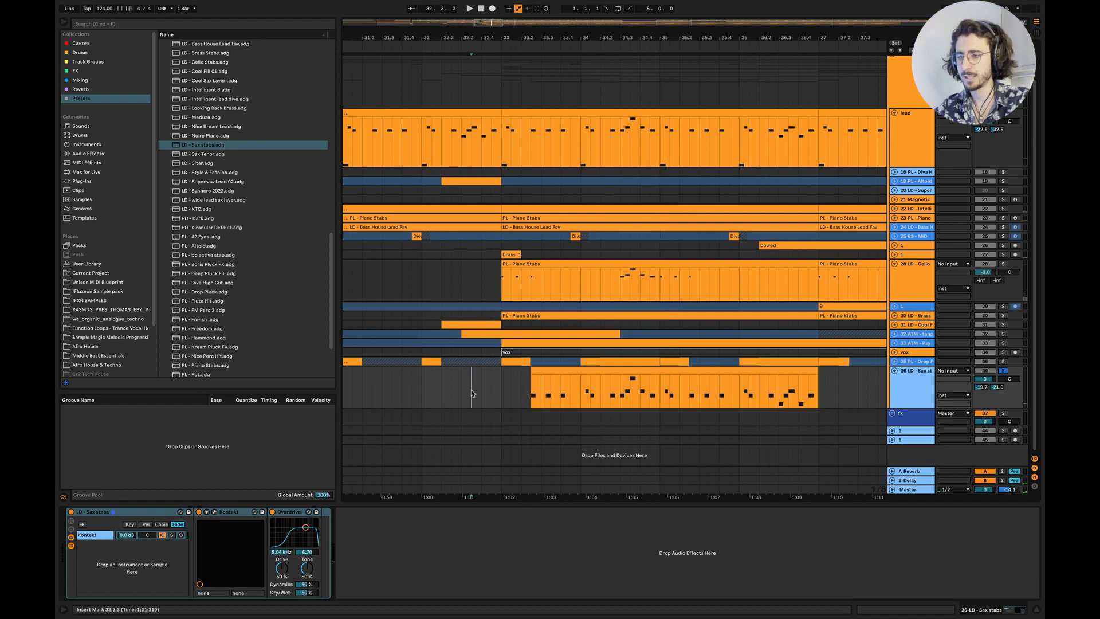
pyautogui.press('space')
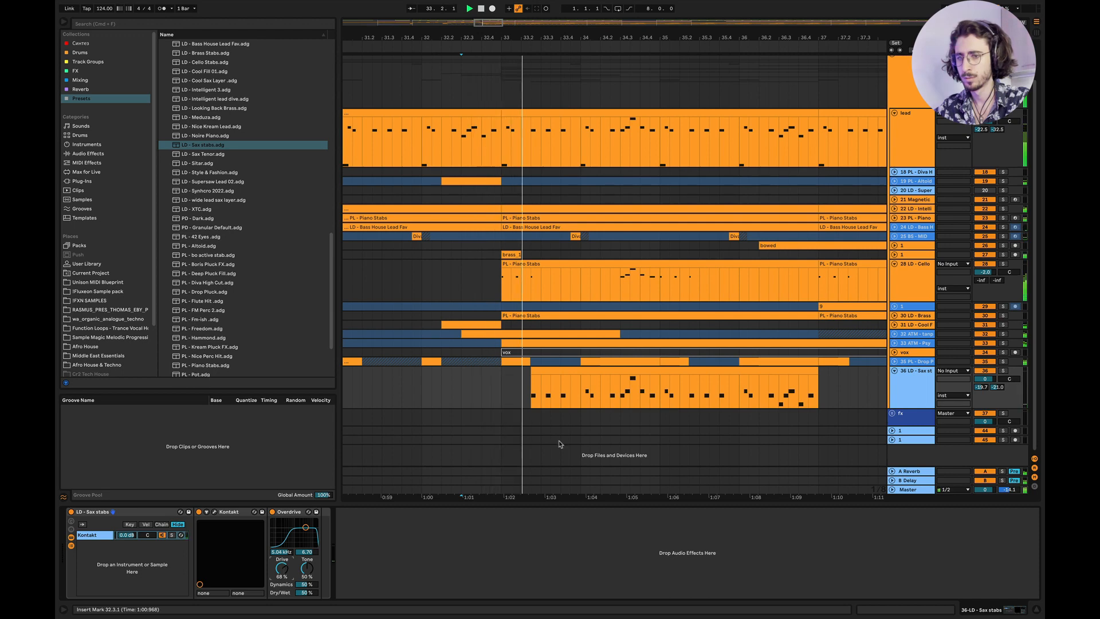
# Raise the velocity of the first two F2 notes in the Sax stabs clip to 85 and play the arrangement from 32.3.3
pyautogui.doubleClick(564, 373)
pyautogui.doubleClick(205, 480)
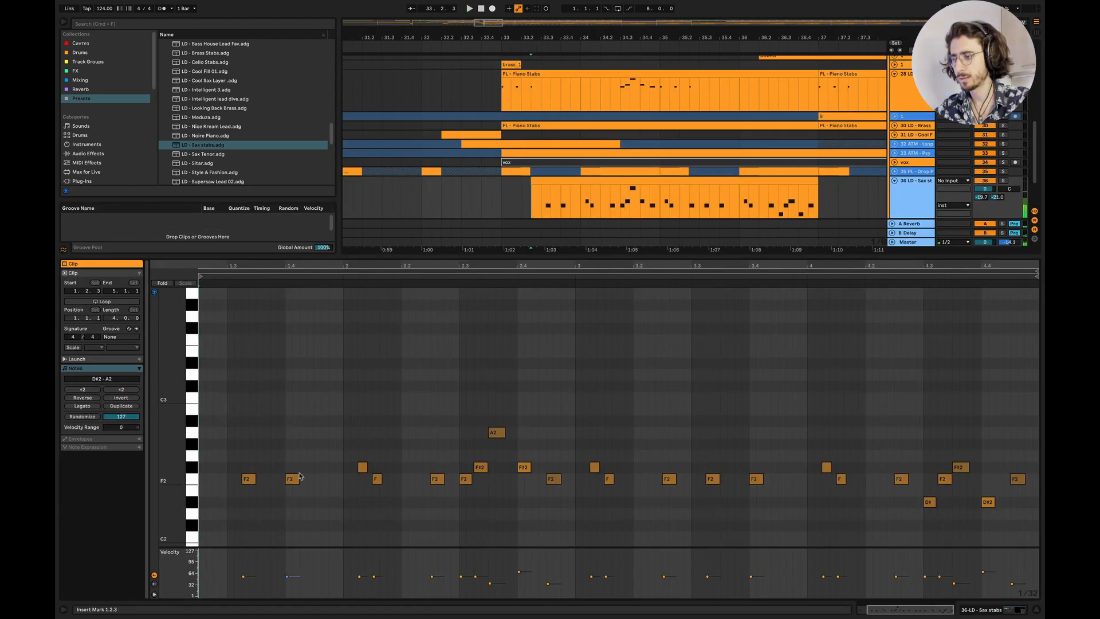
pyautogui.moveTo(322, 463); pyautogui.dragTo(178, 512)
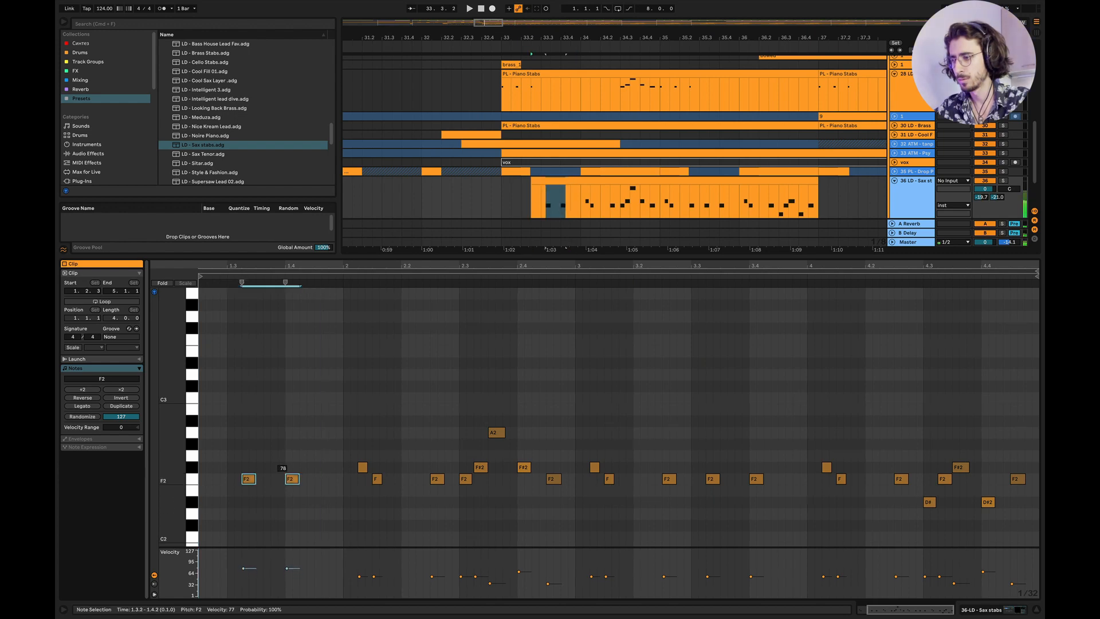
pyautogui.click(473, 214)
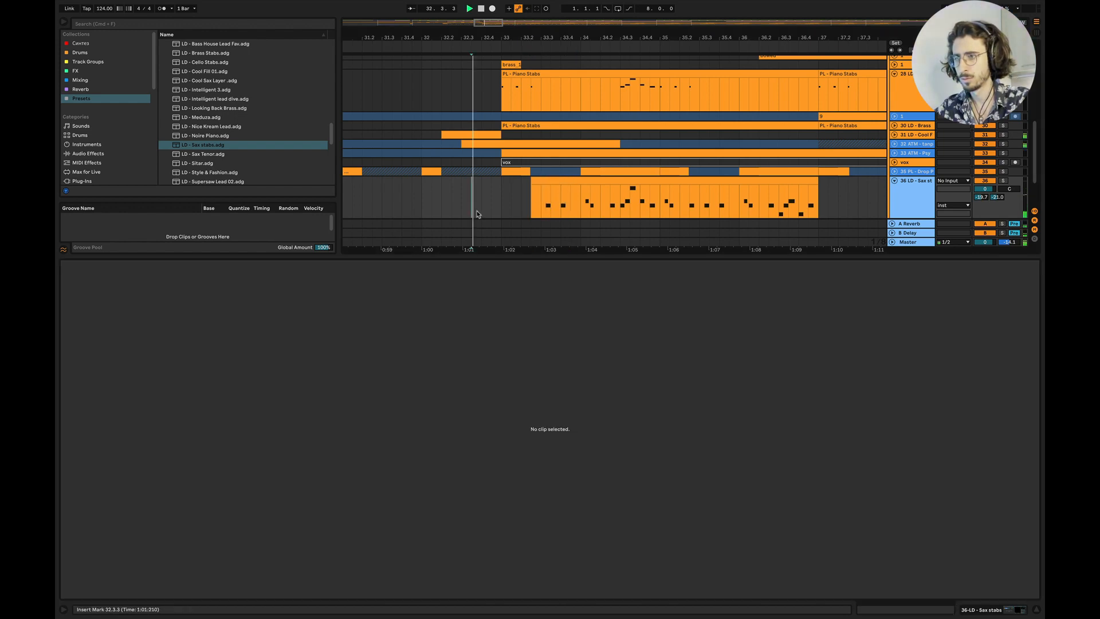
pyautogui.click(1036, 612)
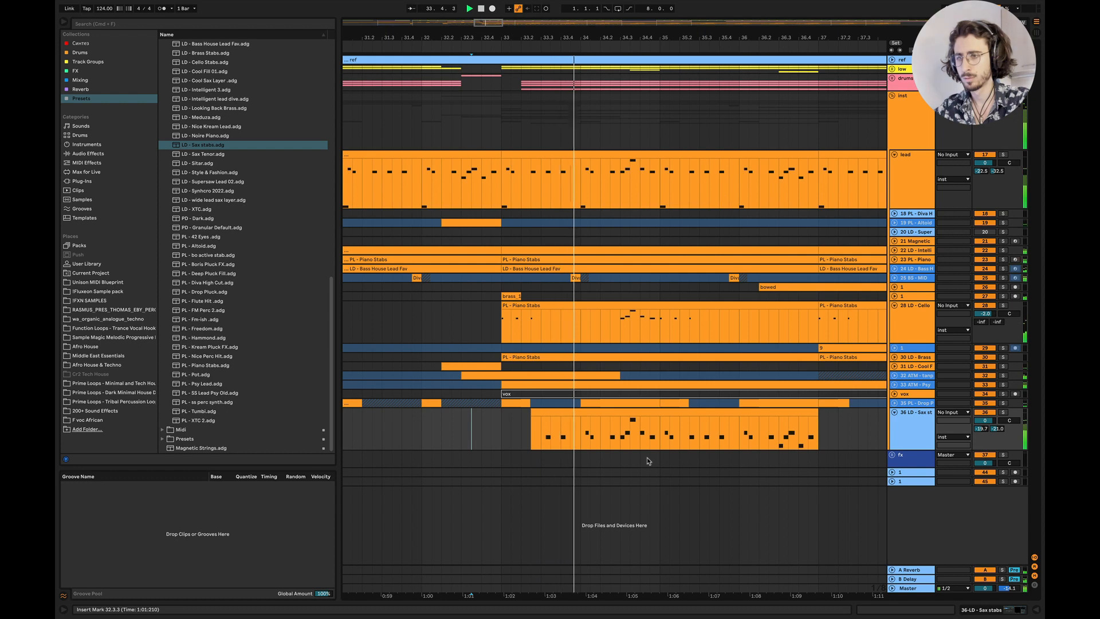
# Transpose all notes of the Sax stabs clip down an octave to D#1–A1 during playback
pyautogui.doubleClick(558, 411)
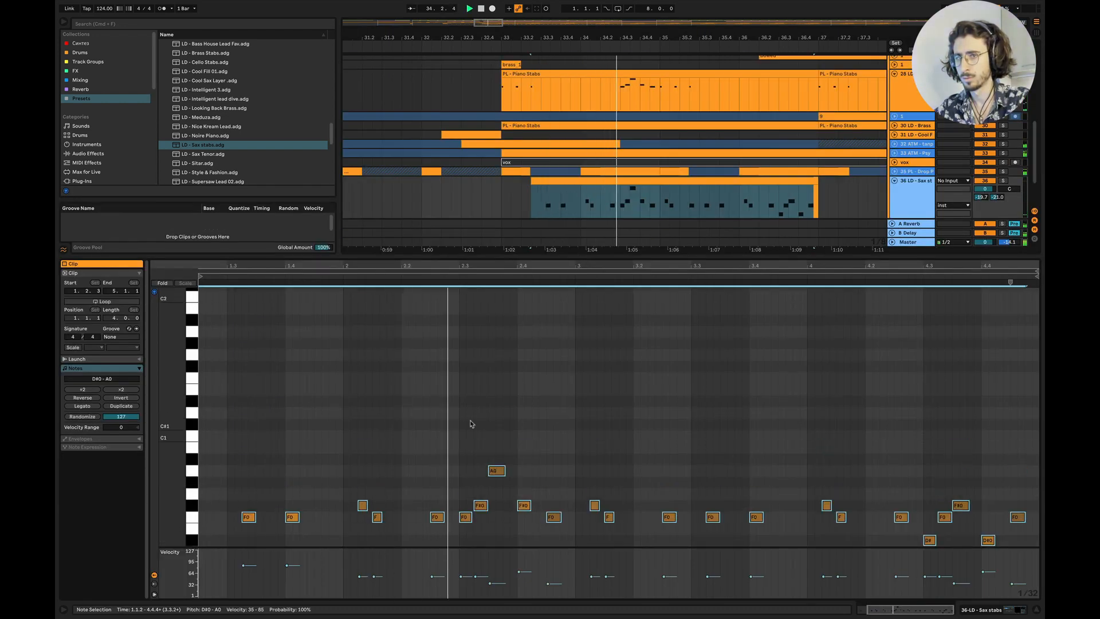
pyautogui.hotkey('shift', 'Up')
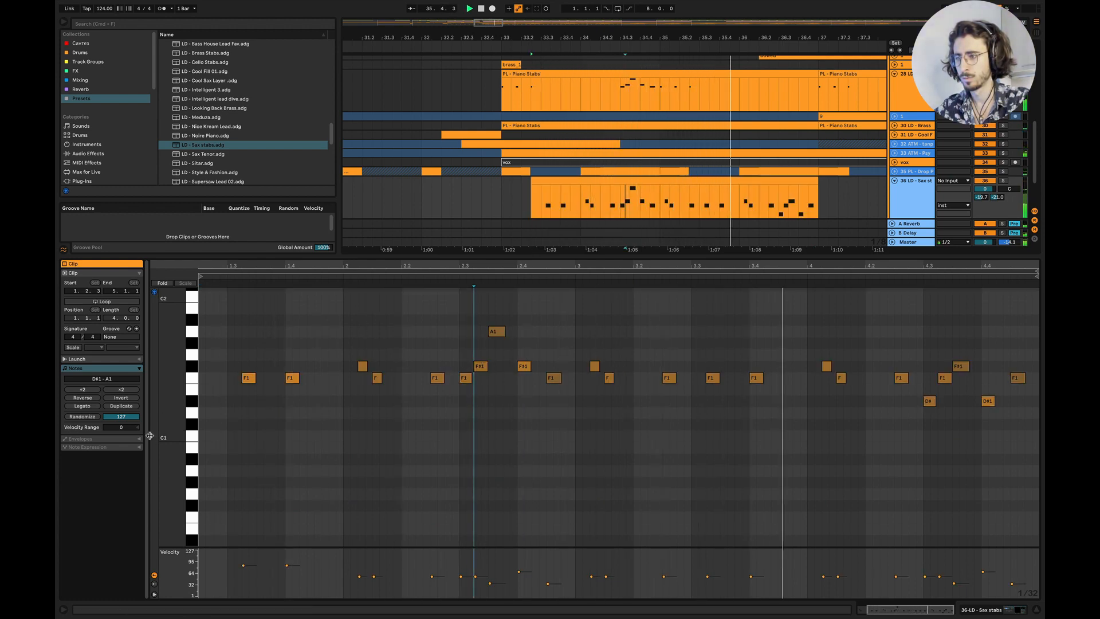
pyautogui.press('space')
# Select the F#1 and A1 notes by pitch, audition the Sax stabs track soloed, and close the clip view
pyautogui.click(189, 368)
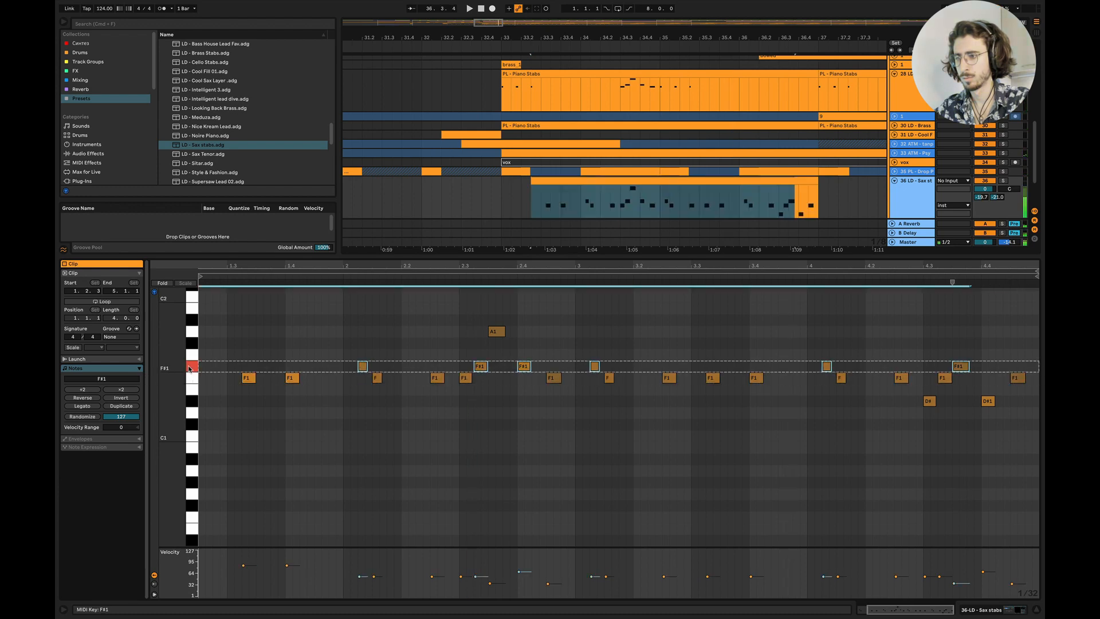
pyautogui.click(191, 331)
pyautogui.press('space')
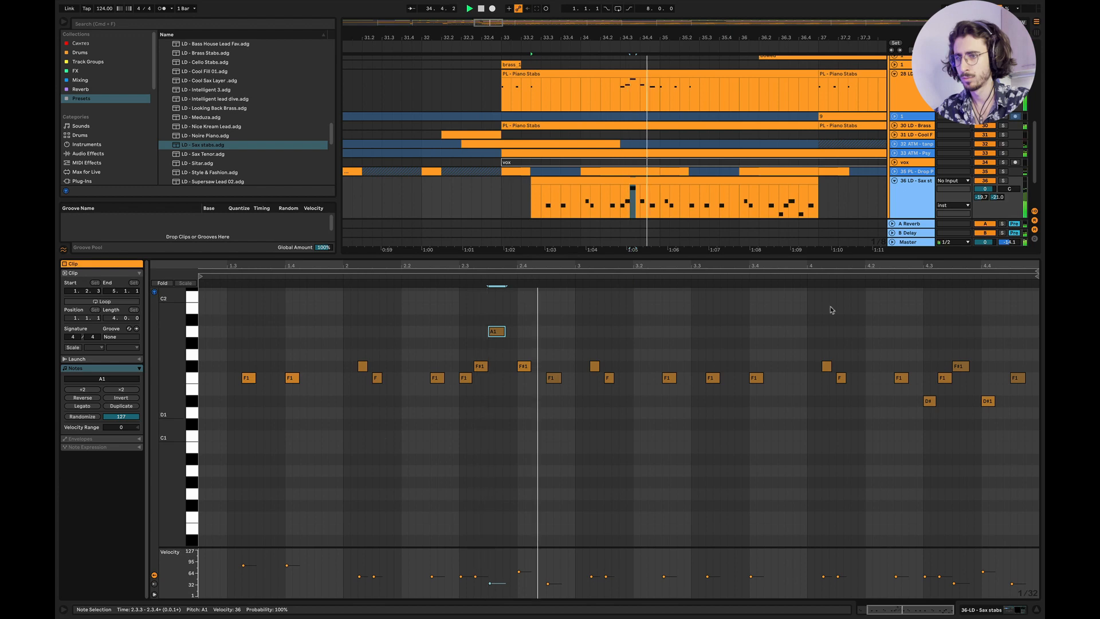
pyautogui.click(1003, 181)
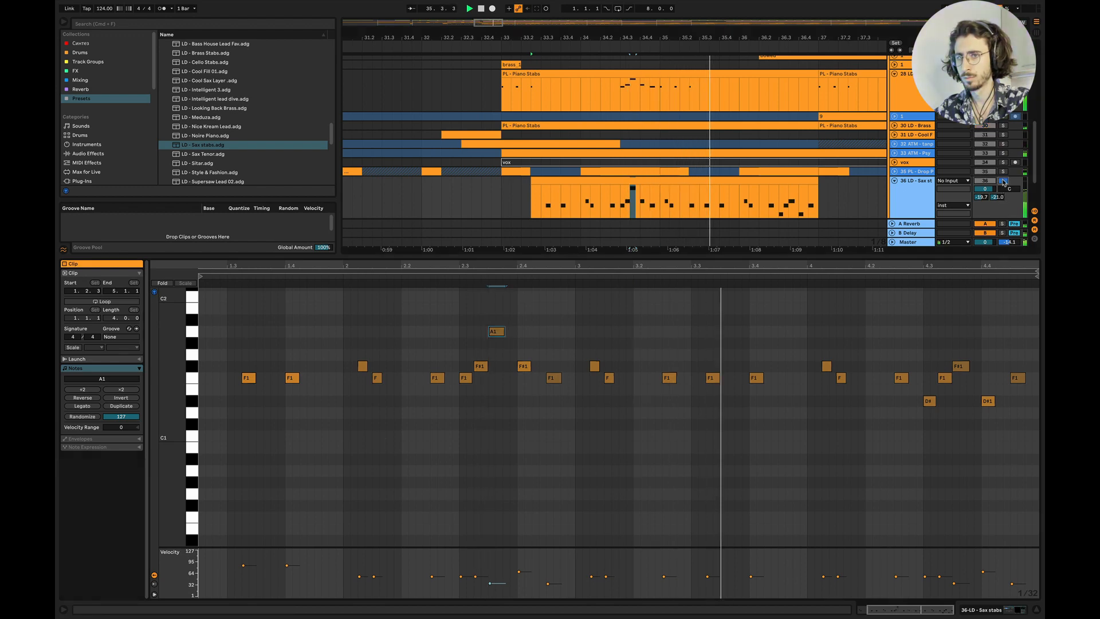
pyautogui.click(1037, 606)
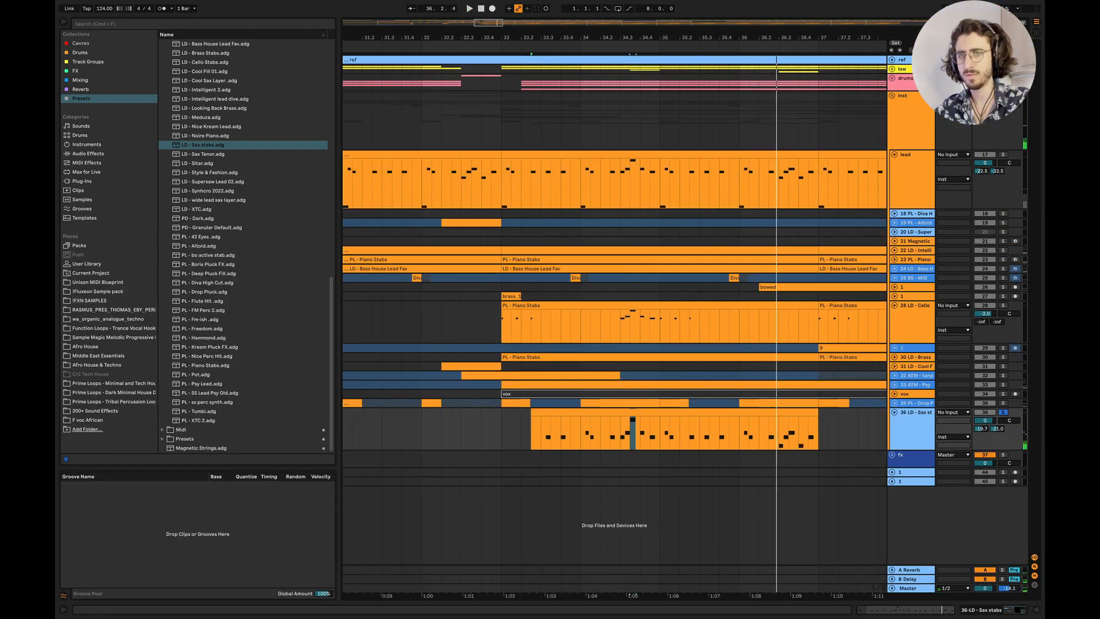
# Audition the drop with the Sax stabs, lead and Intelligent tracks soloed together
pyautogui.press('space')
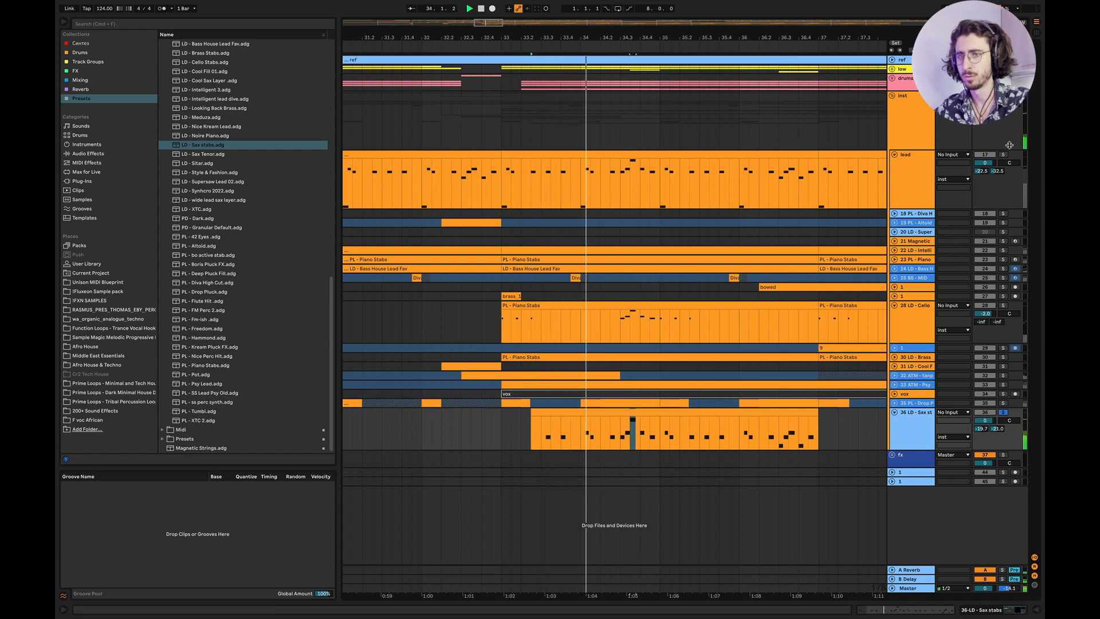
pyautogui.press('space')
pyautogui.click(998, 149)
pyautogui.press('space')
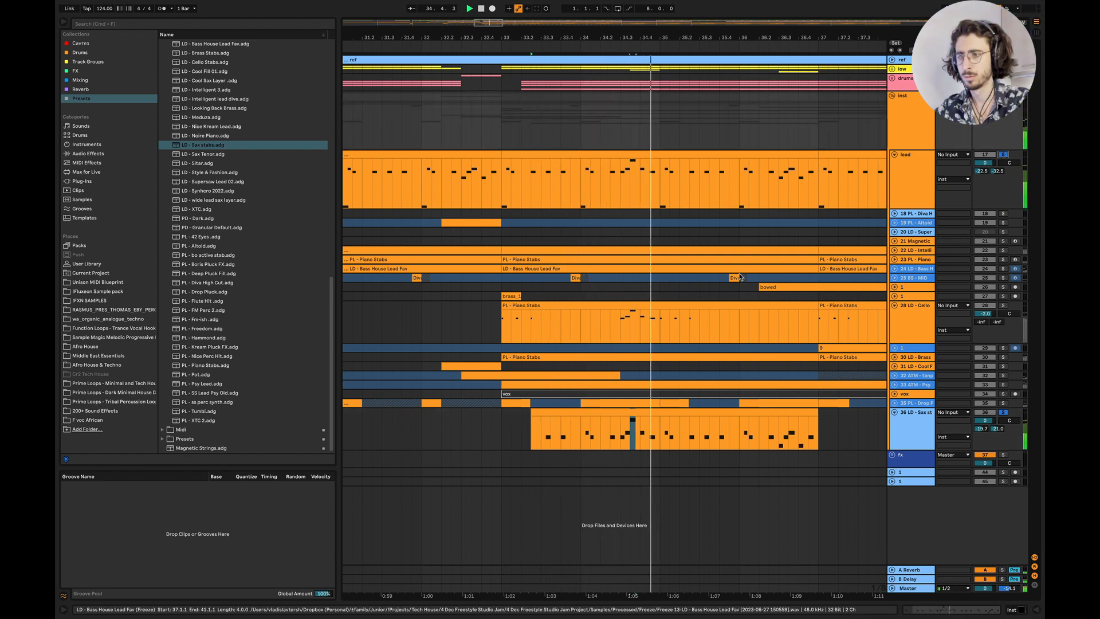
pyautogui.scroll(-10, 738, 276)
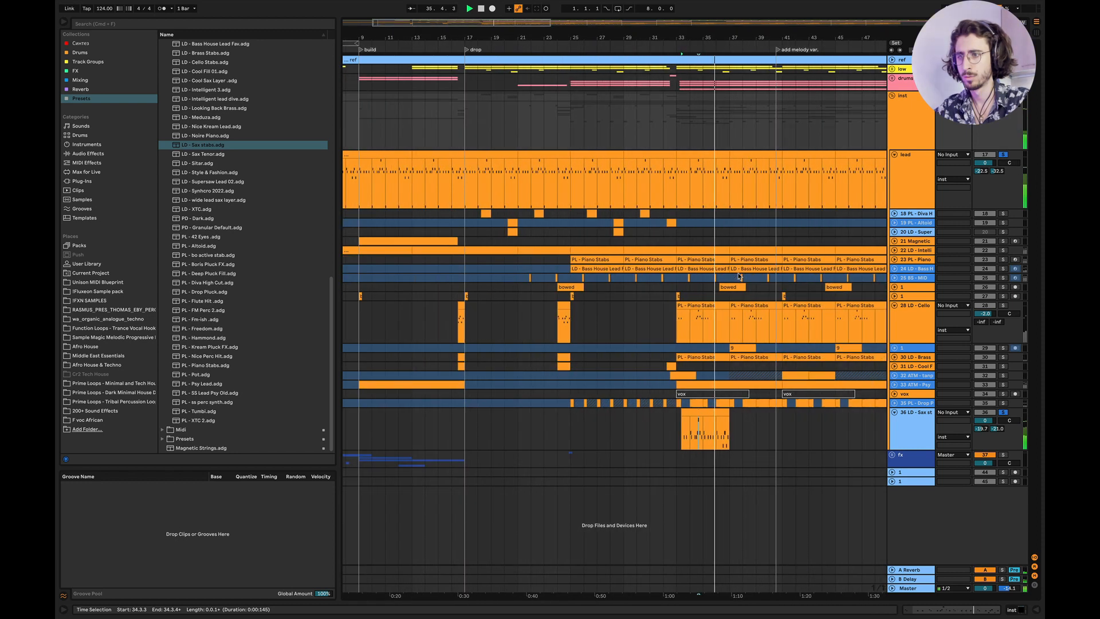
pyautogui.hscroll(2, 650, 332)
pyautogui.scroll(6, 650, 332)
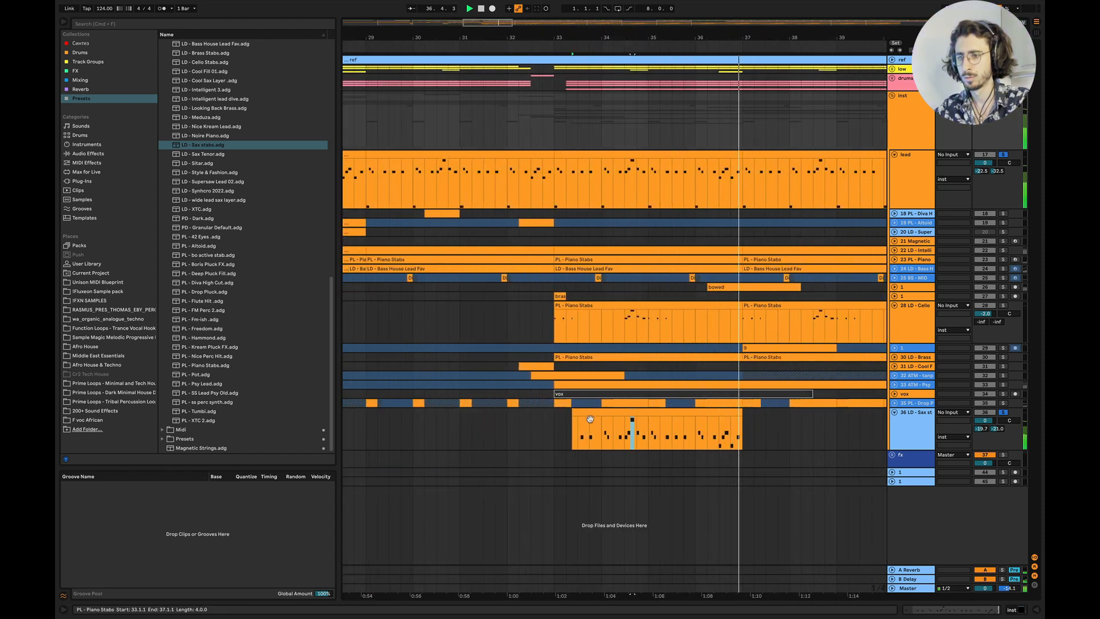
pyautogui.click(1003, 251)
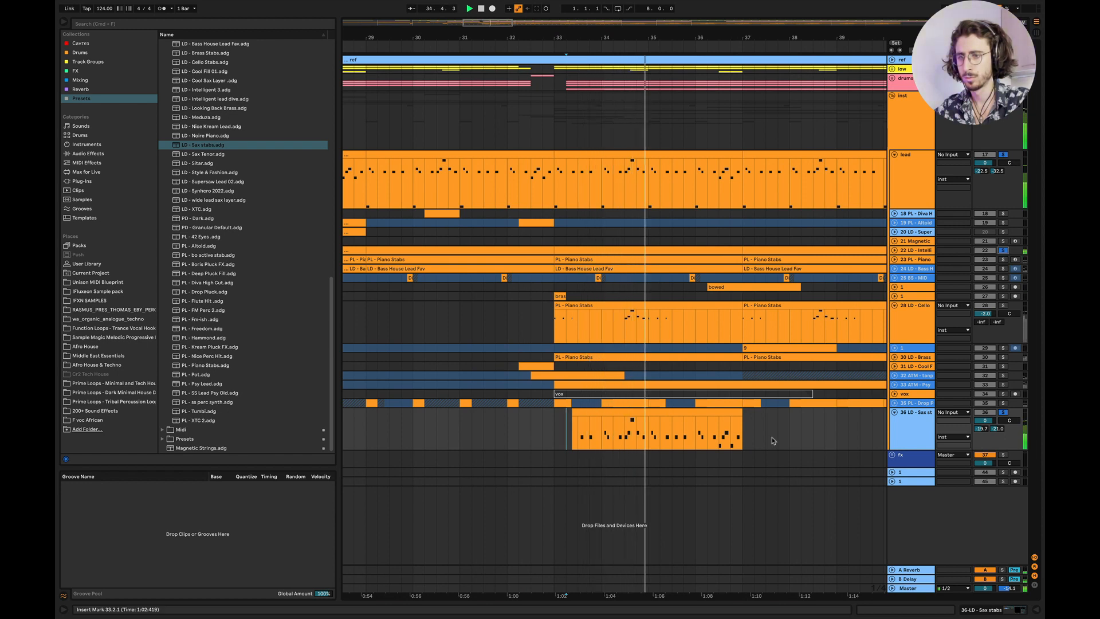
# Check the notes in the Sax stabs clip and delete the clip spanning 33.2.3 to 37.1.1
pyautogui.doubleClick(649, 414)
pyautogui.press('super+a')
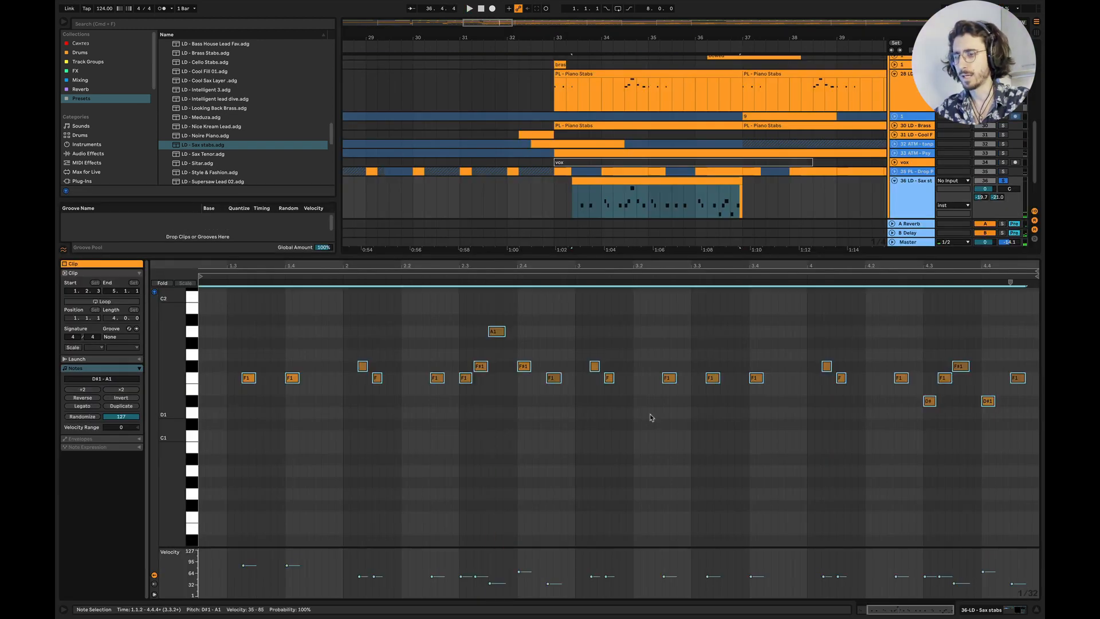
pyautogui.click(1037, 610)
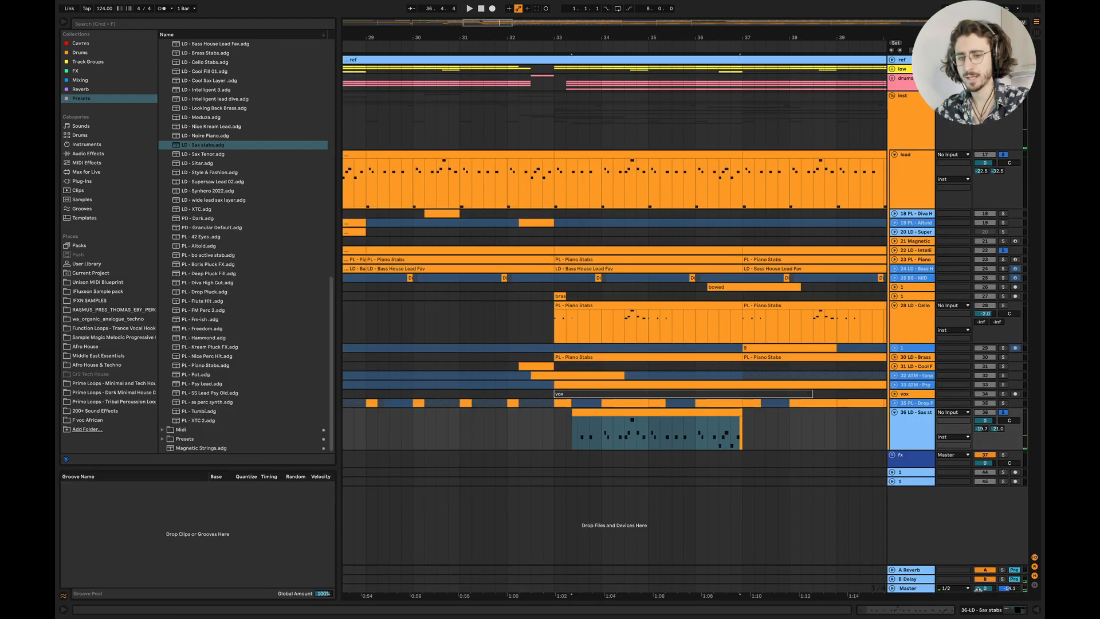
pyautogui.click(660, 411)
pyautogui.hscroll(3, 660, 412)
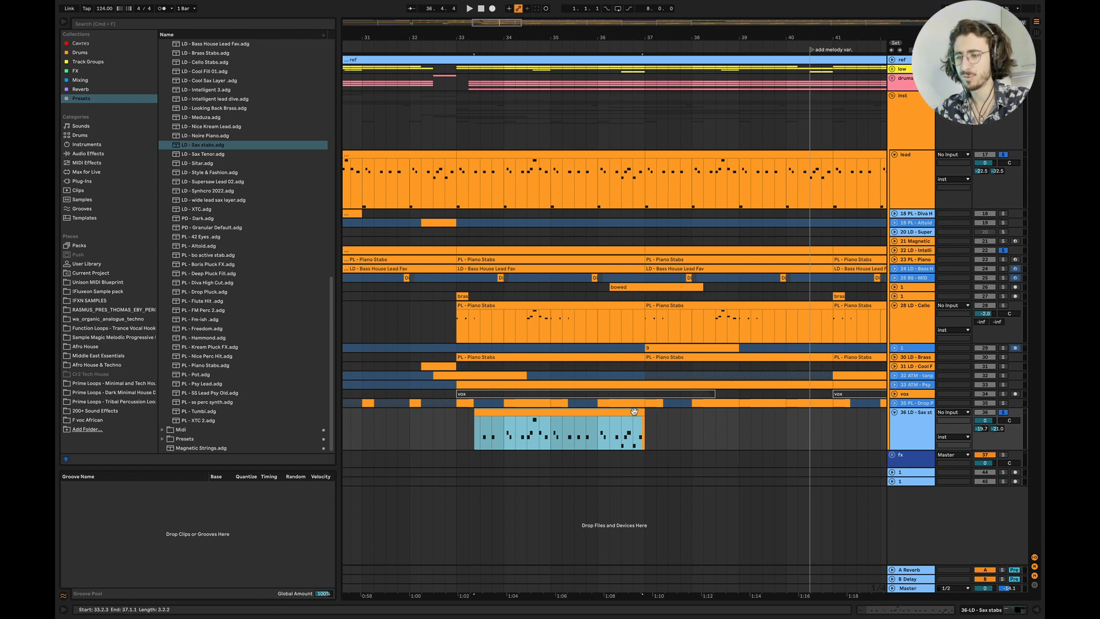
pyautogui.press('Delete')
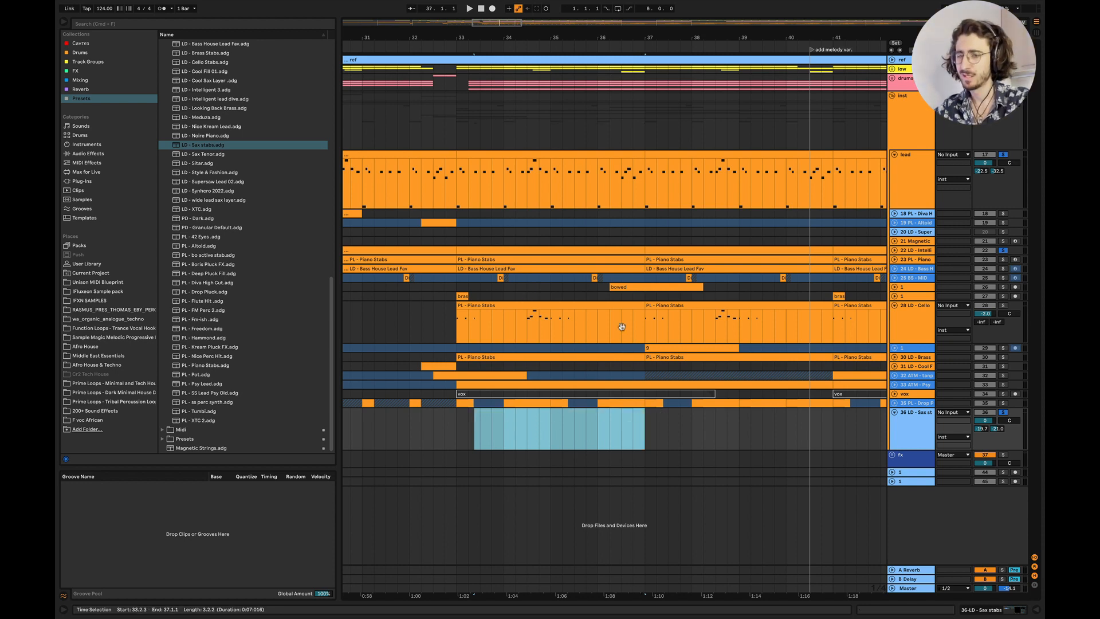
# Clear the track solos and play the full arrangement from 32.1.1
pyautogui.hscroll(-2, 399, 395)
pyautogui.click(467, 335)
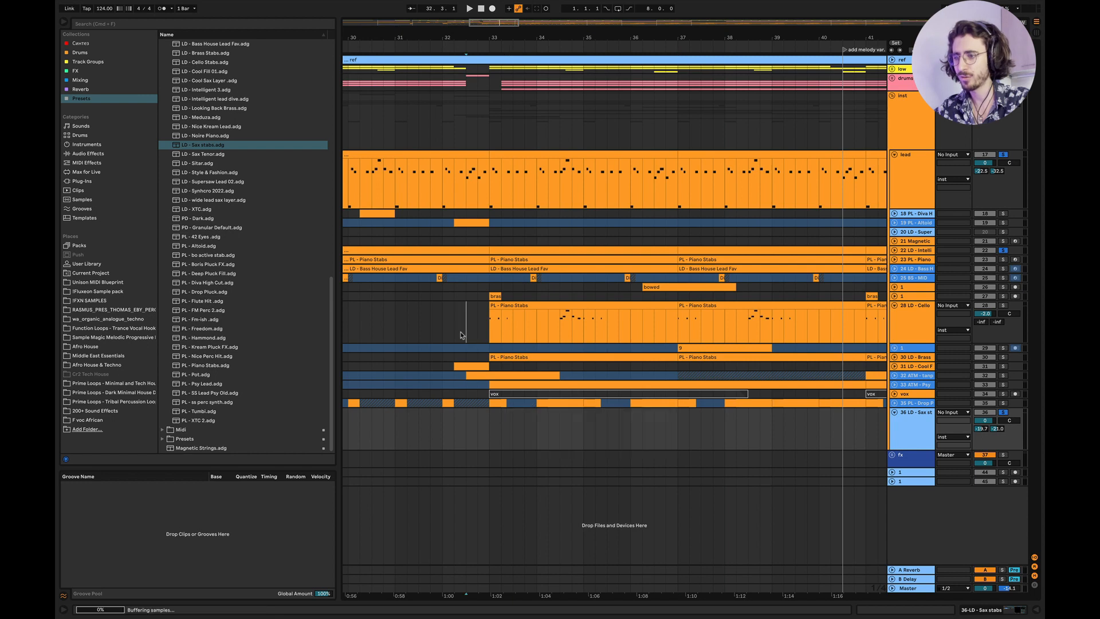
pyautogui.click(442, 335)
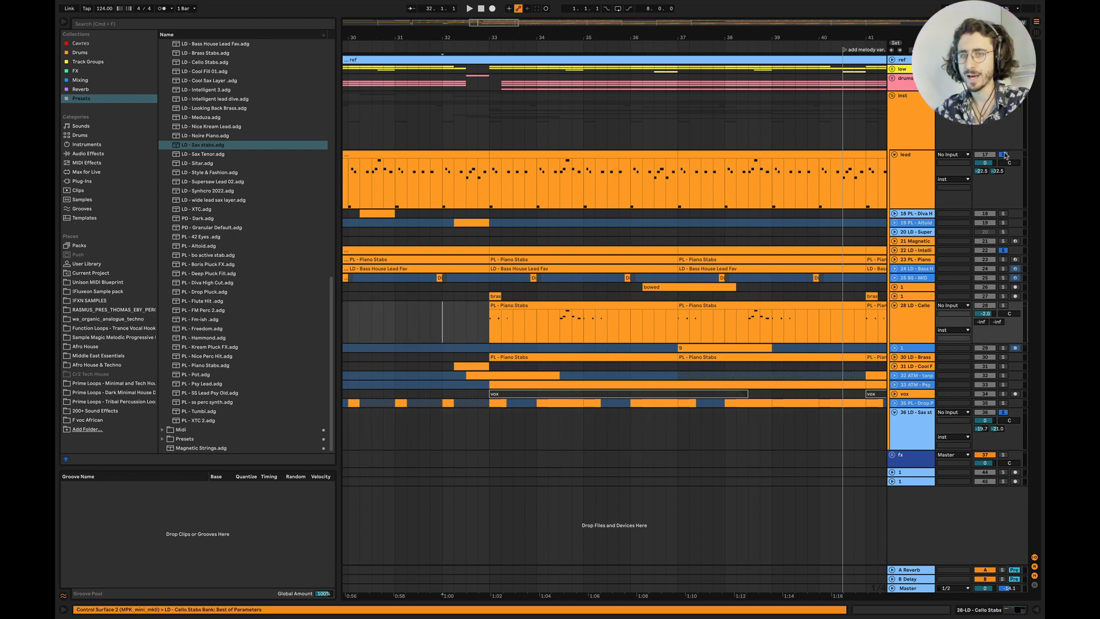
pyautogui.click(1005, 155)
pyautogui.press('space')
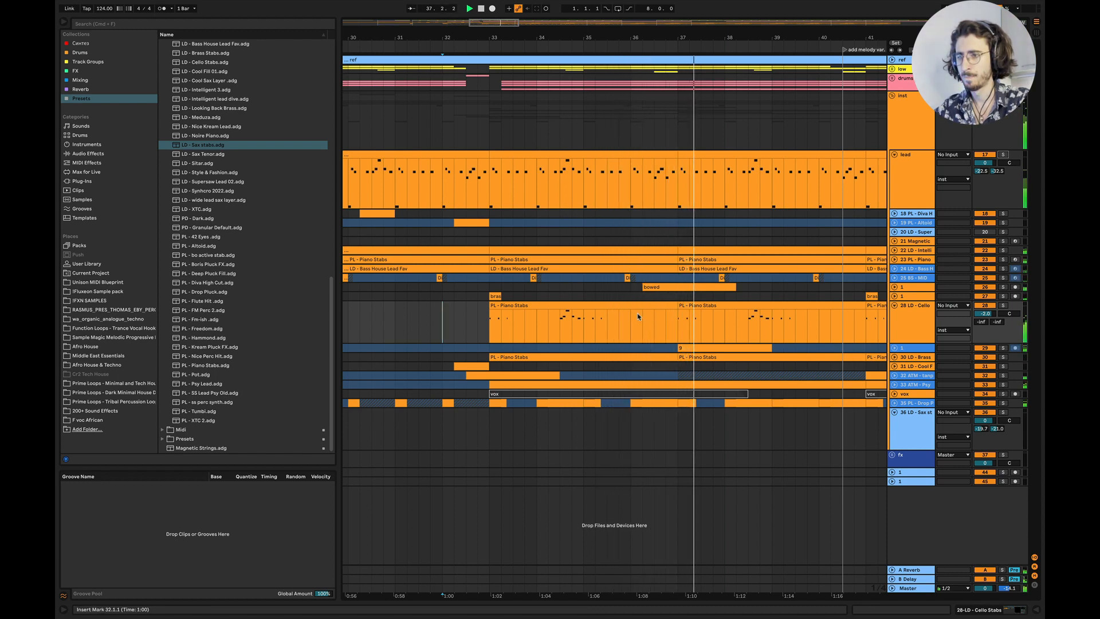
pyautogui.press('space')
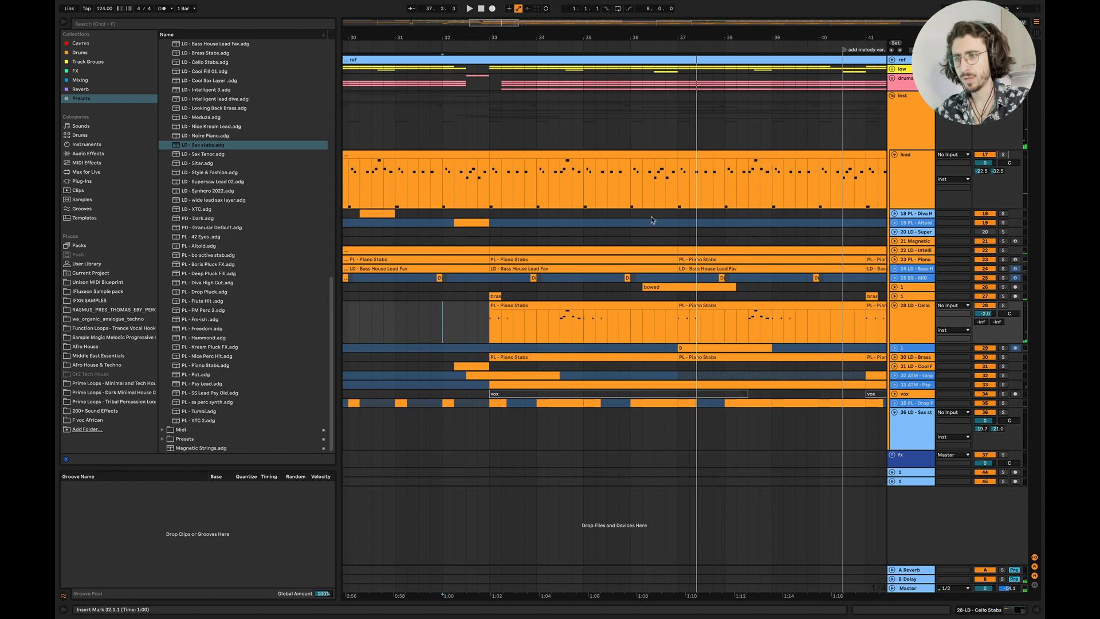
# Unfold the Altoid track and copy its clip ending at bar 33 so the copy ends at bar 37
pyautogui.click(895, 223)
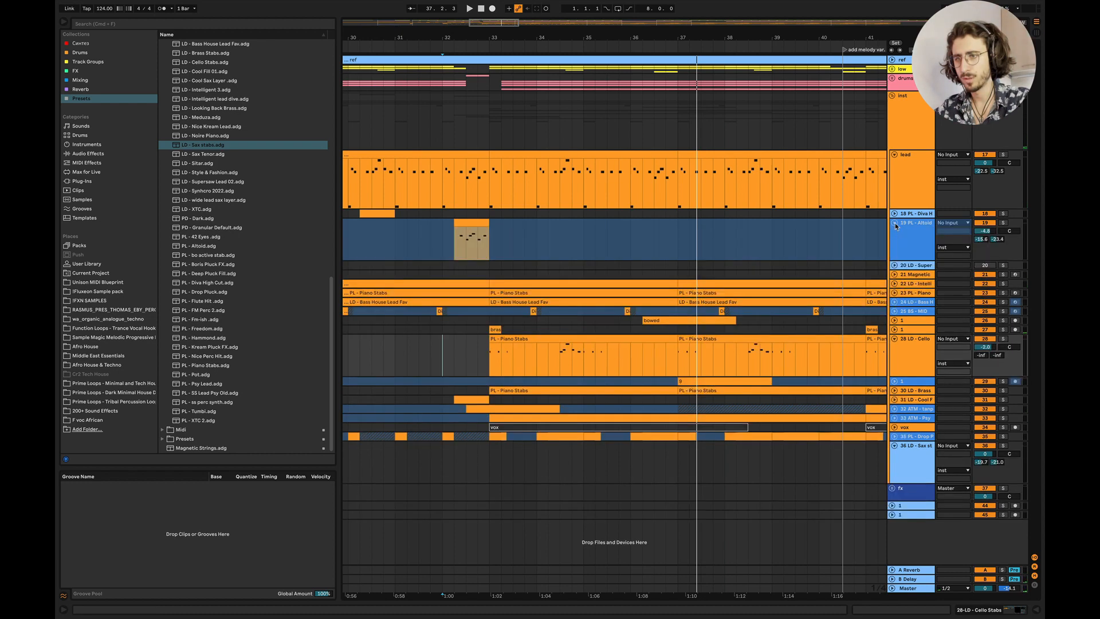
pyautogui.moveTo(466, 221); pyautogui.dragTo(657, 222)
pyautogui.scroll(2, 675, 229)
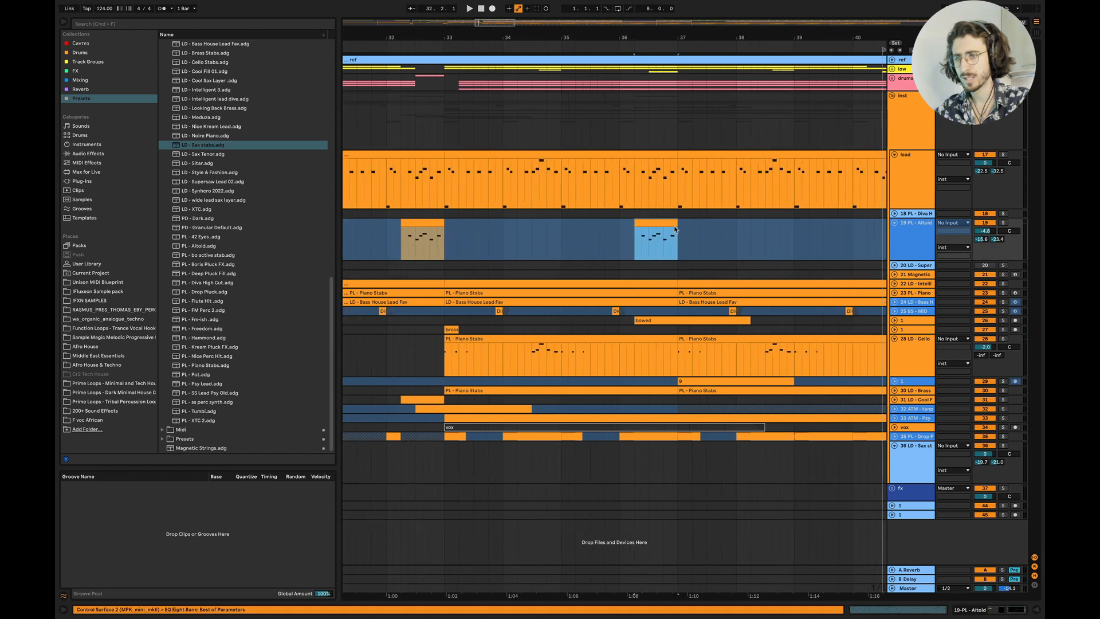
# Duplicate the Altoid track's 33.1.1–37.1.1 range so the pattern continues to 41.1.1
pyautogui.scroll(-5, 675, 230)
pyautogui.hscroll(2, 675, 230)
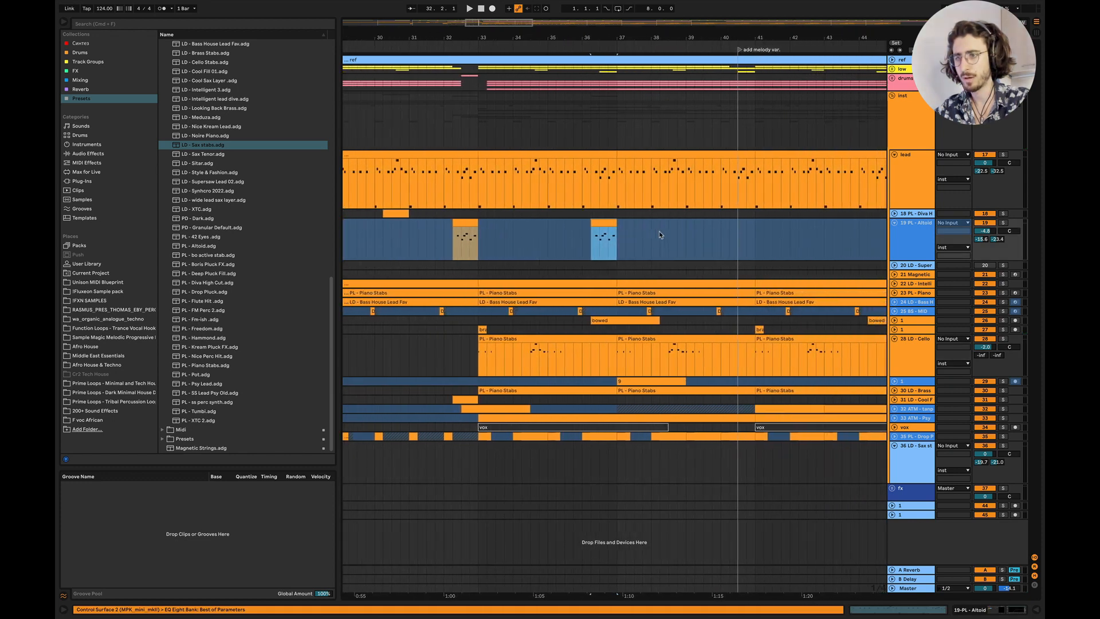
pyautogui.hscroll(2, 659, 232)
pyautogui.moveTo(451, 222); pyautogui.dragTo(594, 222)
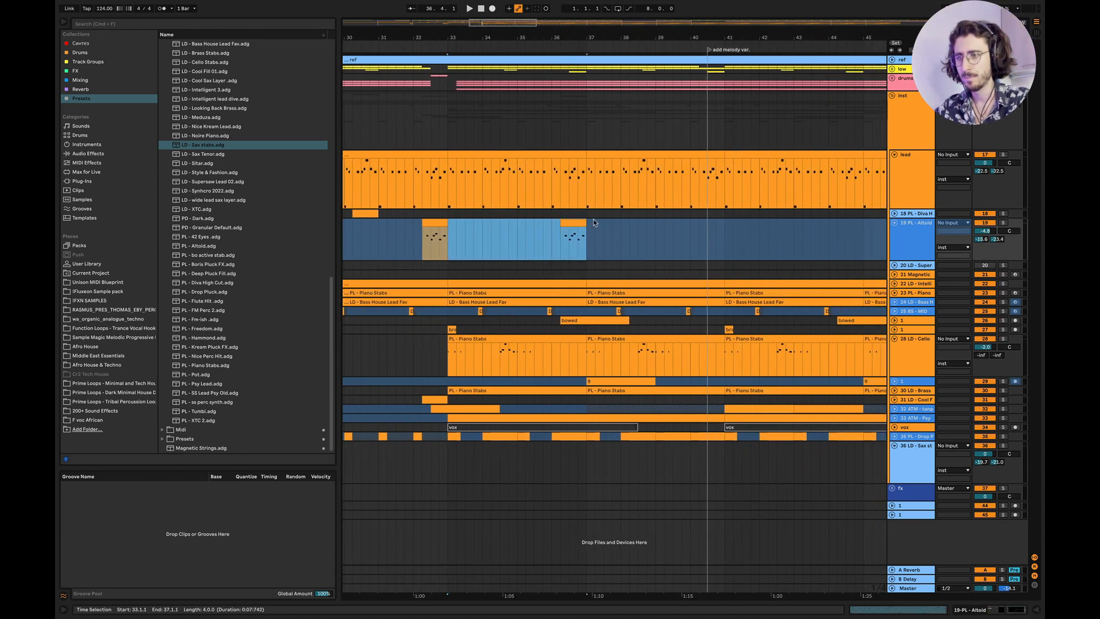
pyautogui.press('super+d')
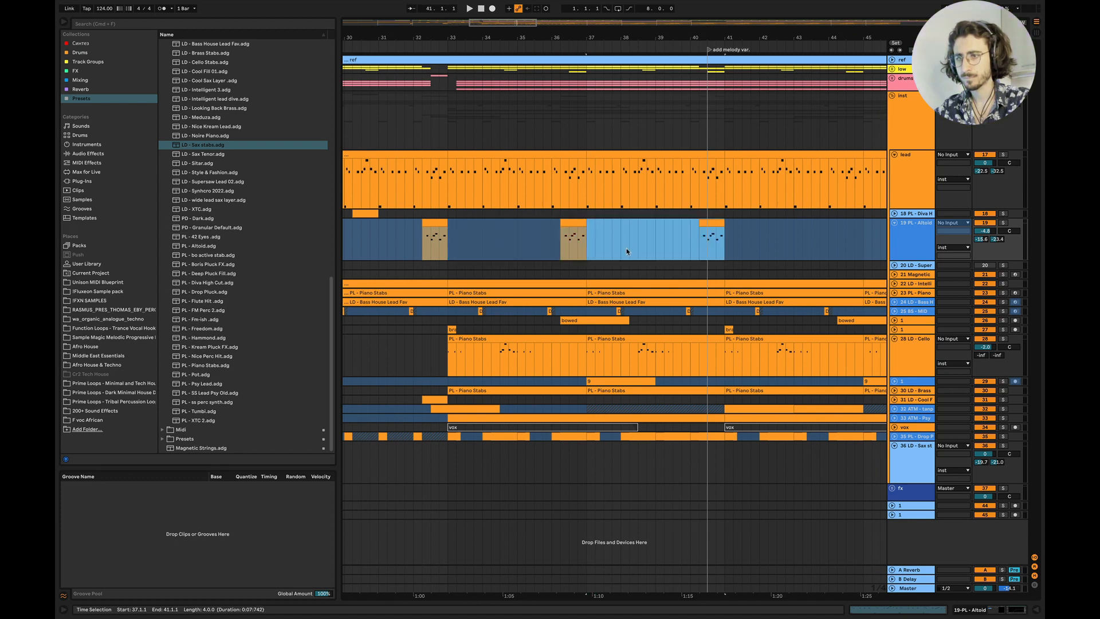
# Play the arrangement from 32.2.1 to check the Altoid clips in context
pyautogui.click(527, 242)
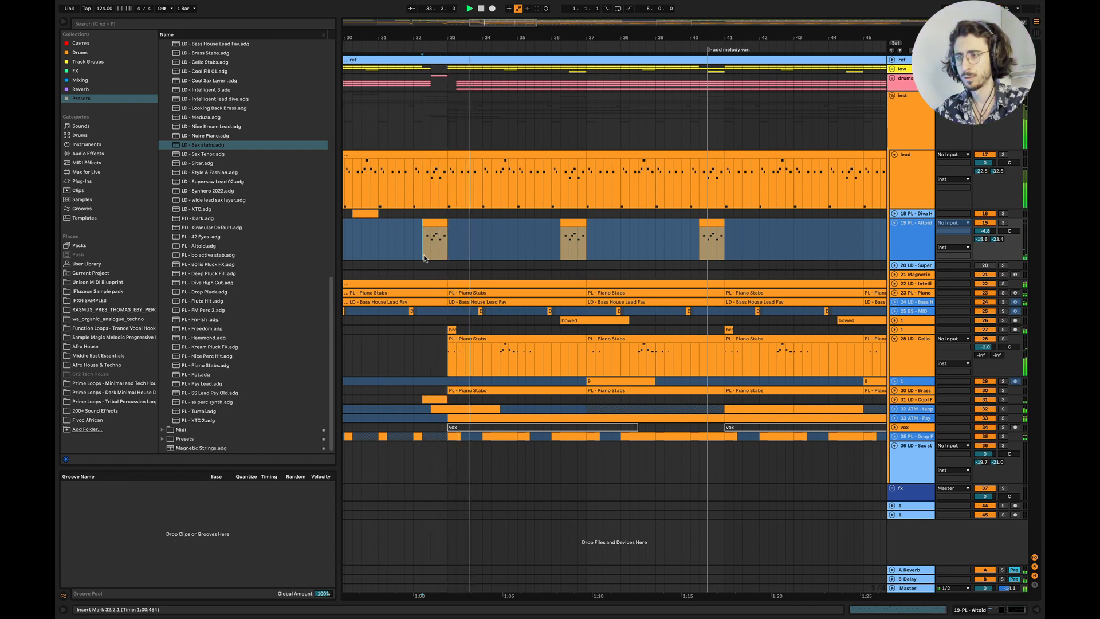
pyautogui.scroll(-5, 531, 259)
pyautogui.hscroll(-1, 557, 224)
pyautogui.hscroll(-3, 557, 222)
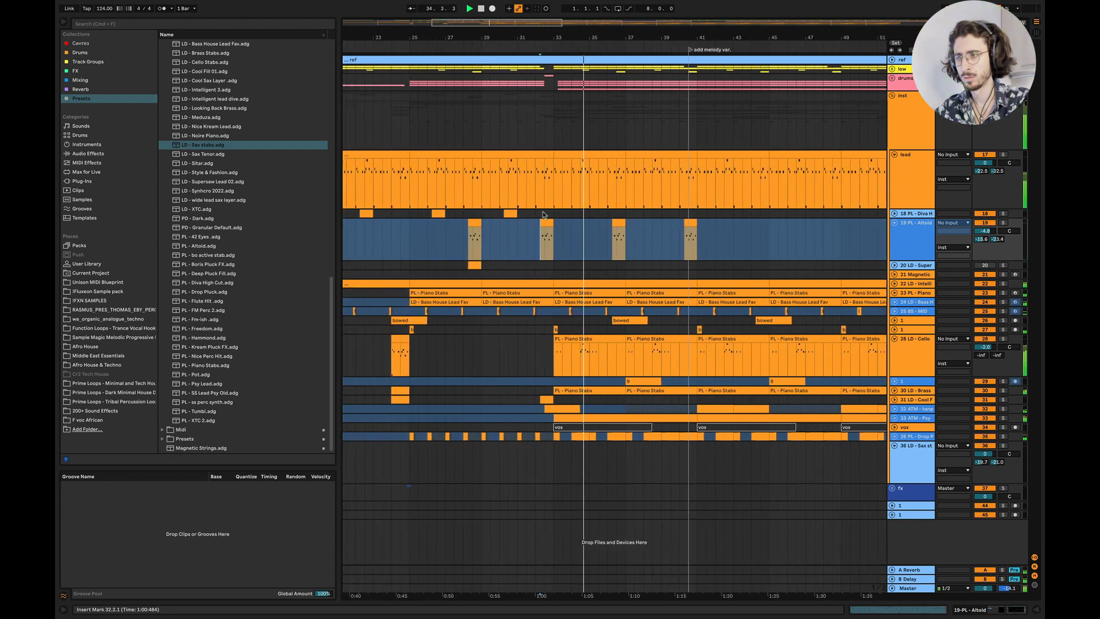
pyautogui.press('space')
# Duplicate the Diva High Cut track's 16-bar range from 17.1.1 to 33.1.1 repeatedly until it reaches 97.1.1
pyautogui.hscroll(-4, 544, 213)
pyautogui.scroll(-3, 546, 214)
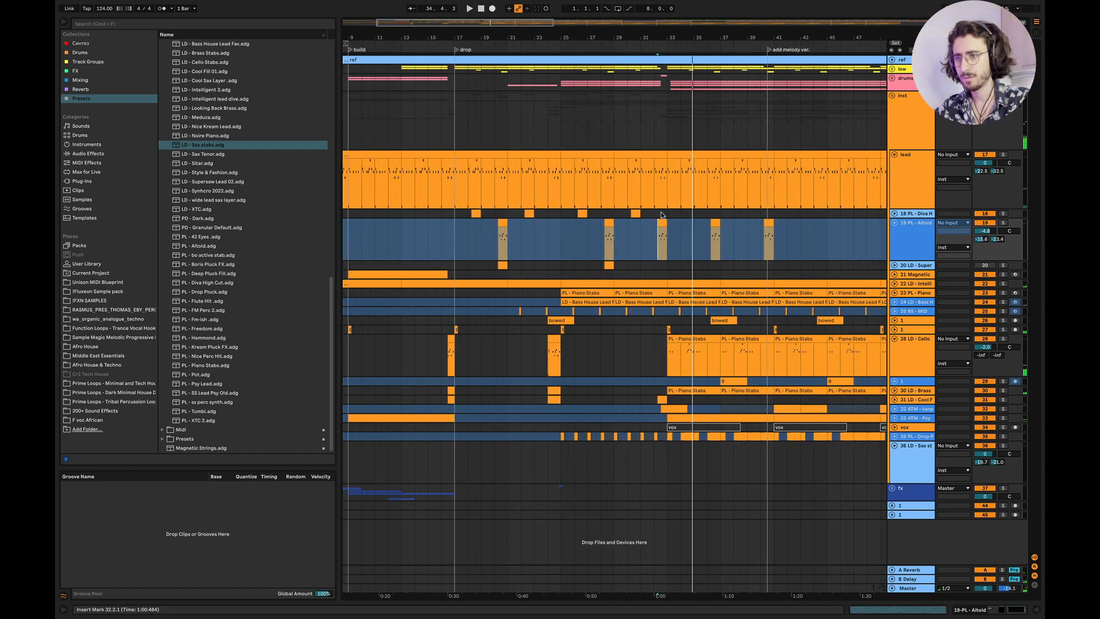
pyautogui.moveTo(667, 213); pyautogui.dragTo(495, 213)
pyautogui.press('super+d')
pyautogui.press('super+d')
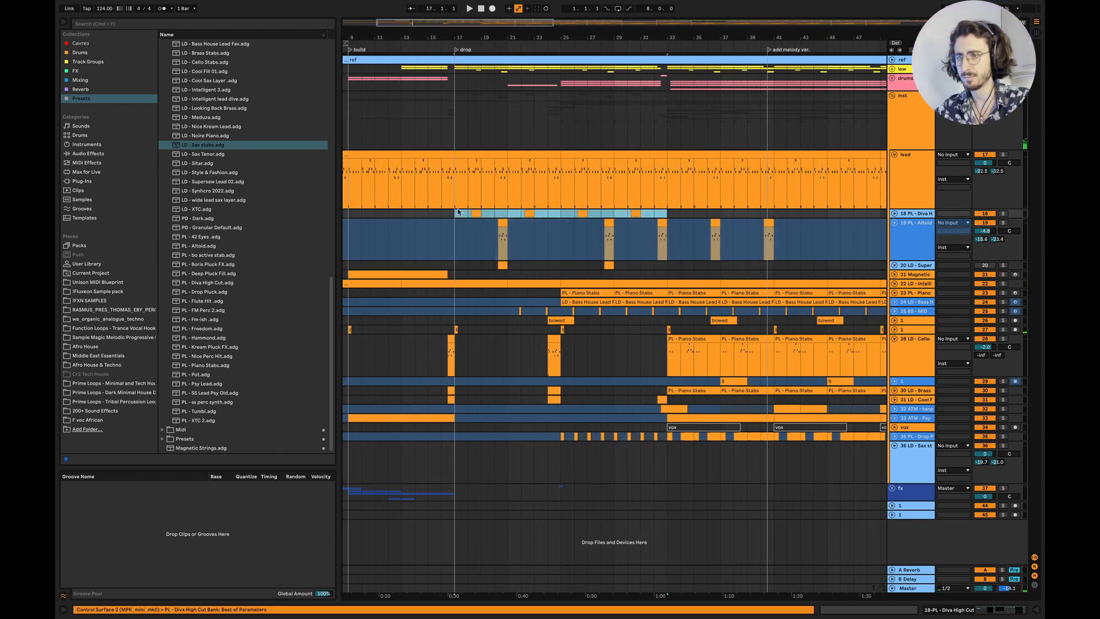
pyautogui.hscroll(3, 458, 212)
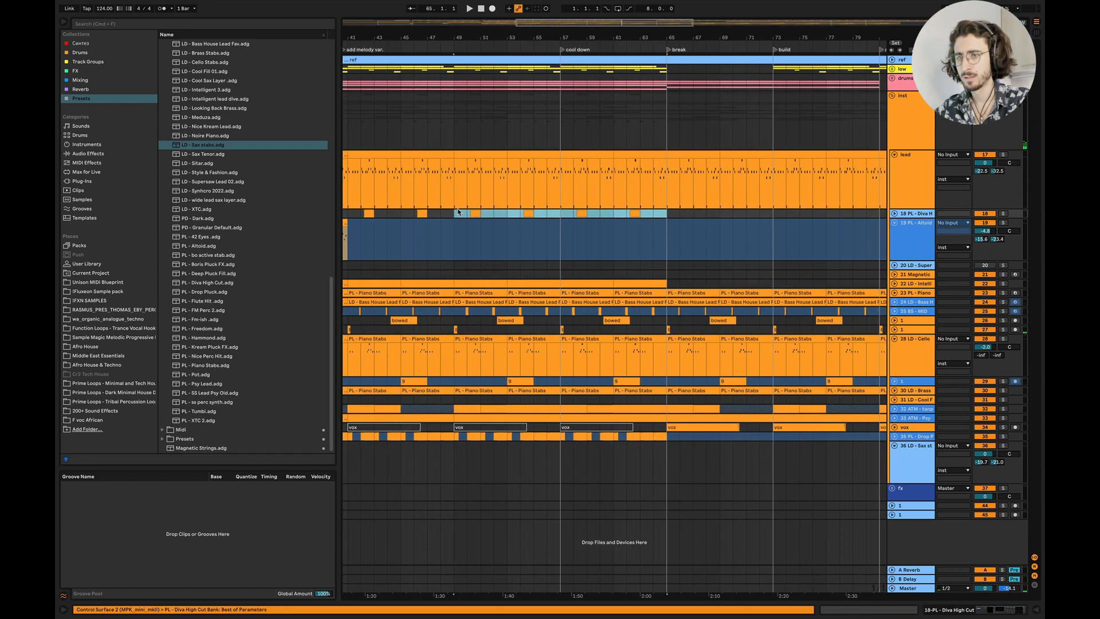
pyautogui.hscroll(-3, 458, 212)
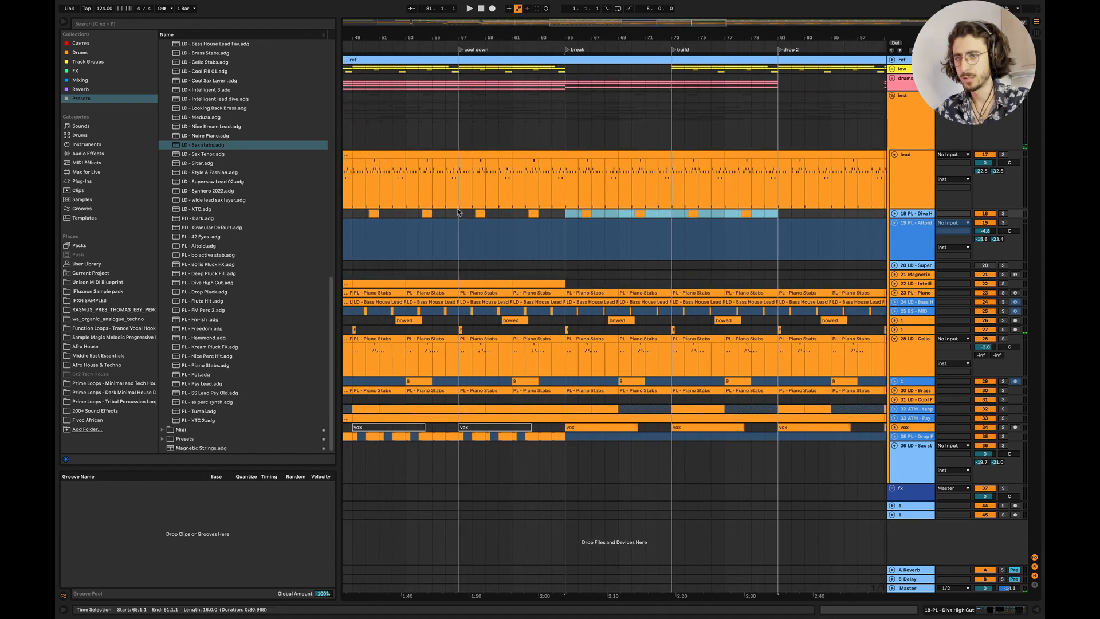
pyautogui.press('super+d')
pyautogui.press('super+d')
# Duplicate the Altoid track's 33.1.1–41.1.1 range repeatedly until it reaches 73.1.1
pyautogui.hscroll(-3, 459, 212)
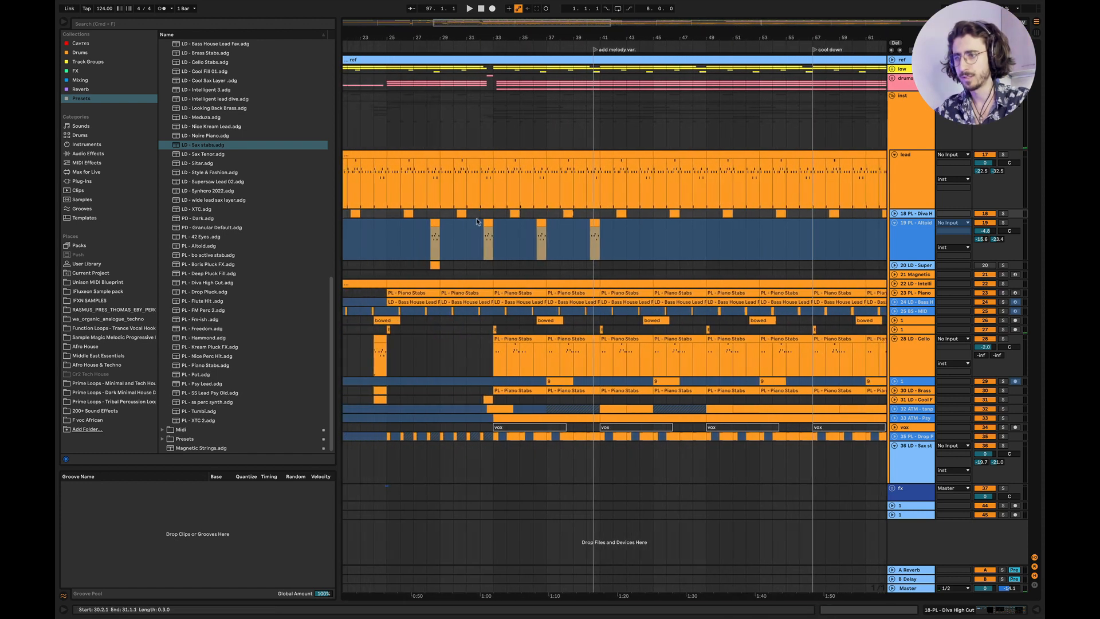
pyautogui.moveTo(494, 225); pyautogui.dragTo(592, 227)
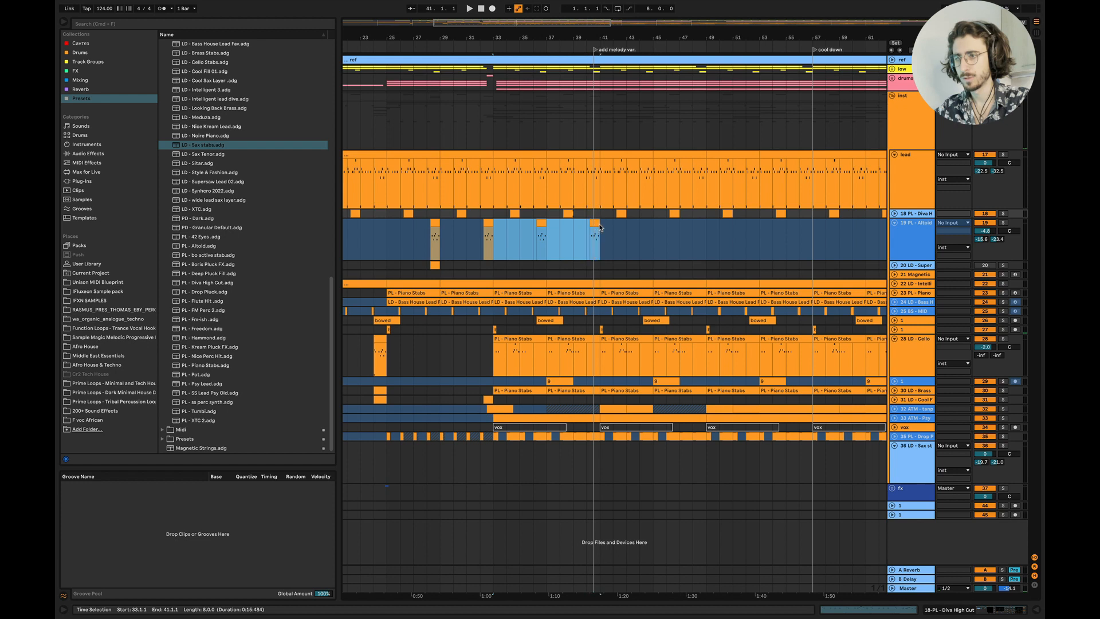
pyautogui.press('super+d')
pyautogui.press('super+d')
pyautogui.press('super+d')
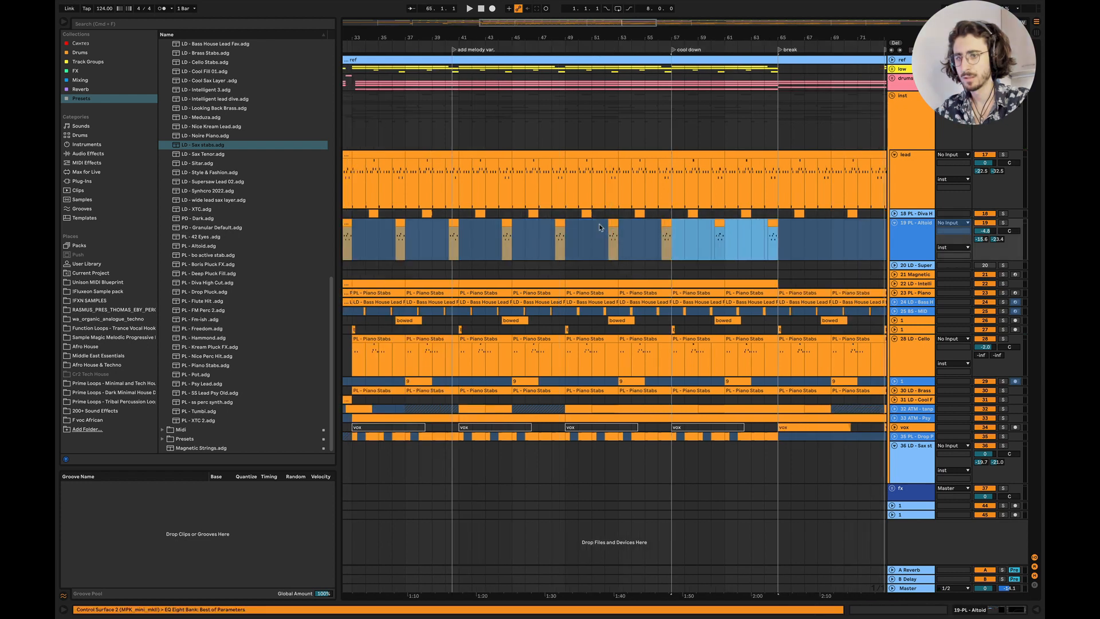
pyautogui.press('super+d')
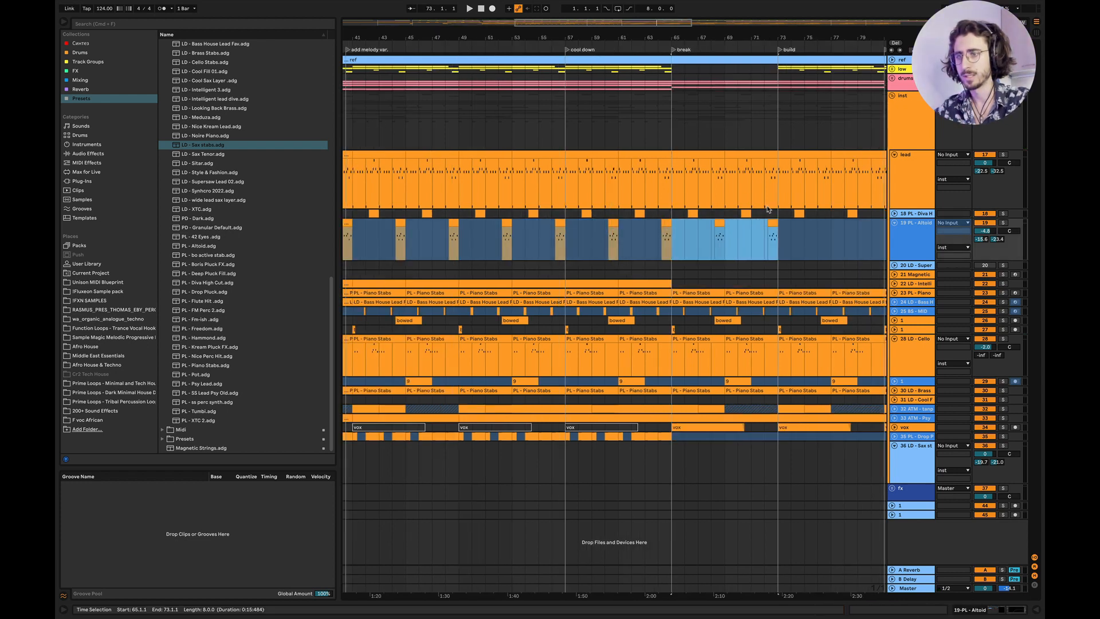
# Play the arrangement from 38.1.3 through the "add melody var." locator
pyautogui.hscroll(-8, 702, 236)
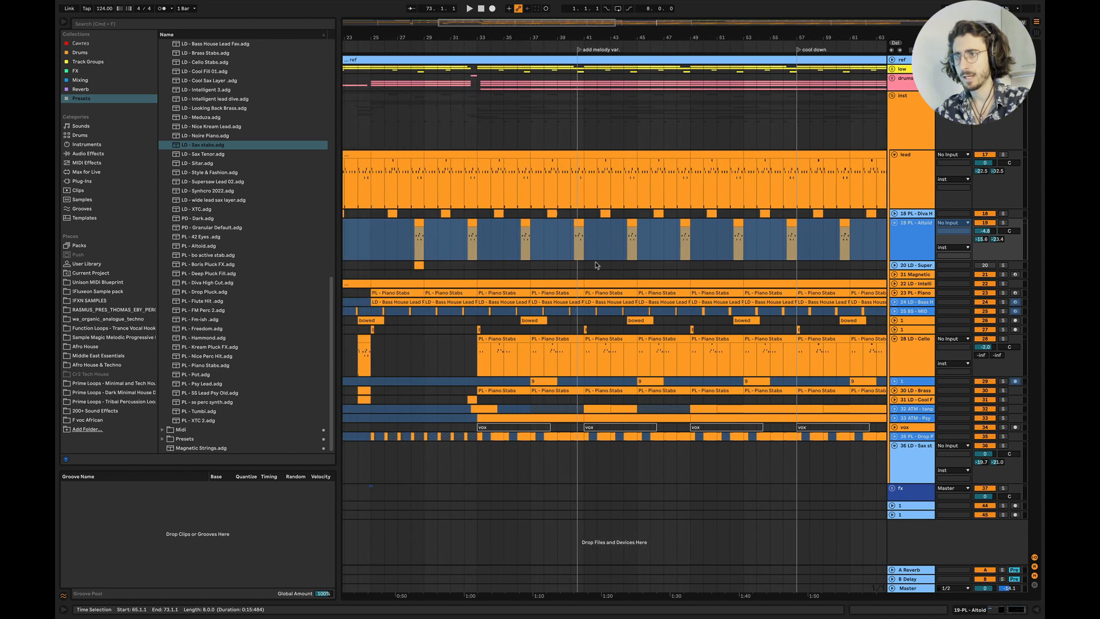
pyautogui.keyDown('super'); pyautogui.scroll(10, 596, 264); pyautogui.keyUp('super')
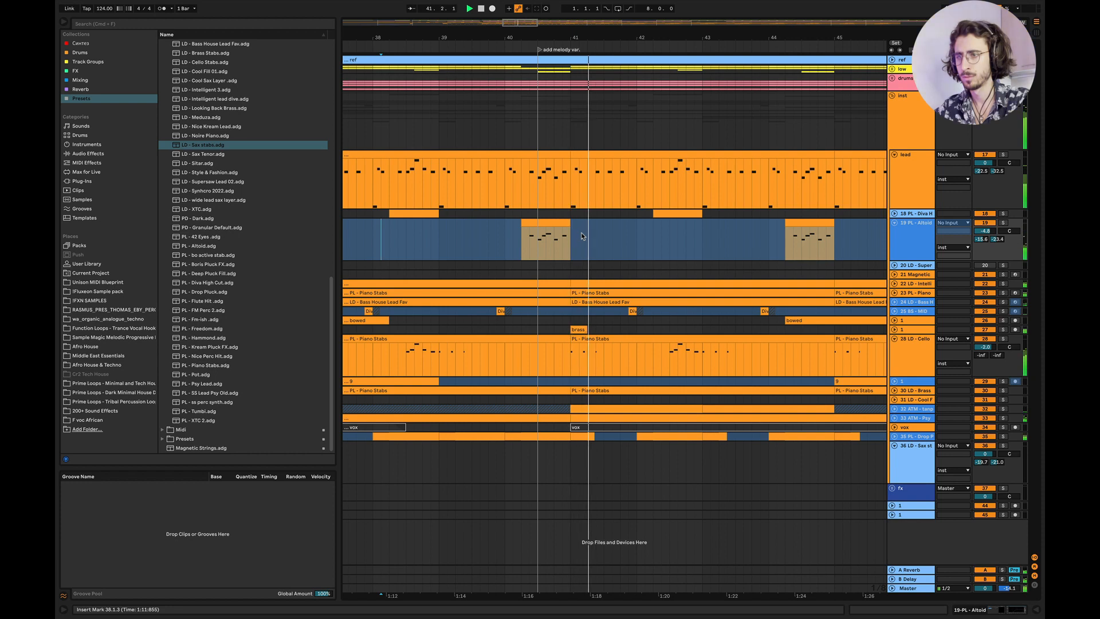
pyautogui.click(416, 118)
pyautogui.press('space')
# Delete the "add melody var." locator near bar 41
pyautogui.hscroll(-1, 513, 112)
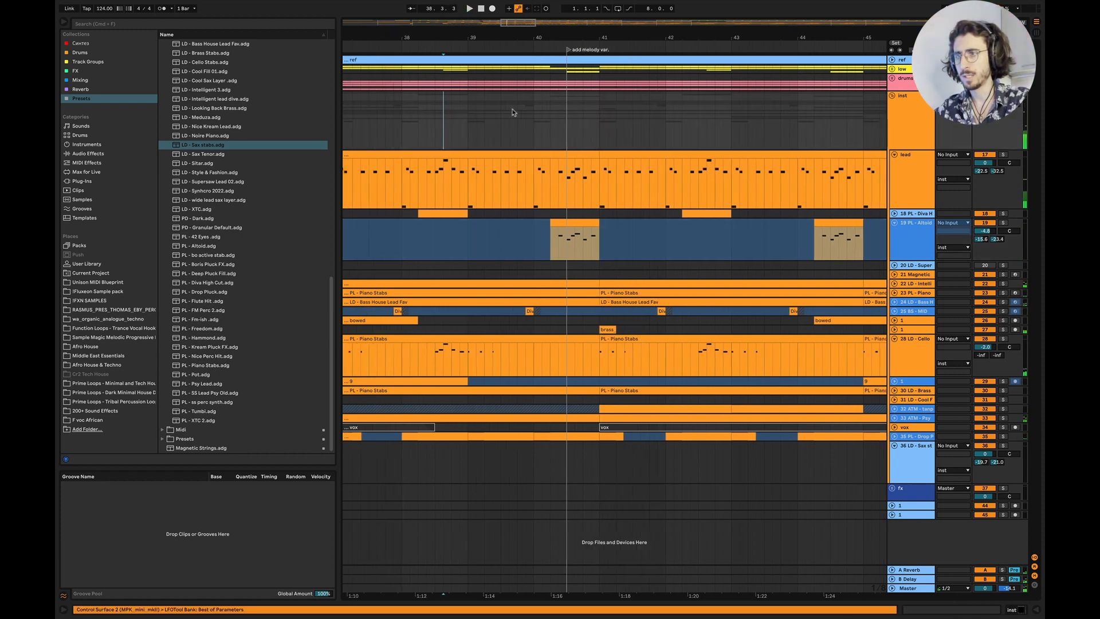
pyautogui.rightClick(568, 51)
pyautogui.click(576, 61)
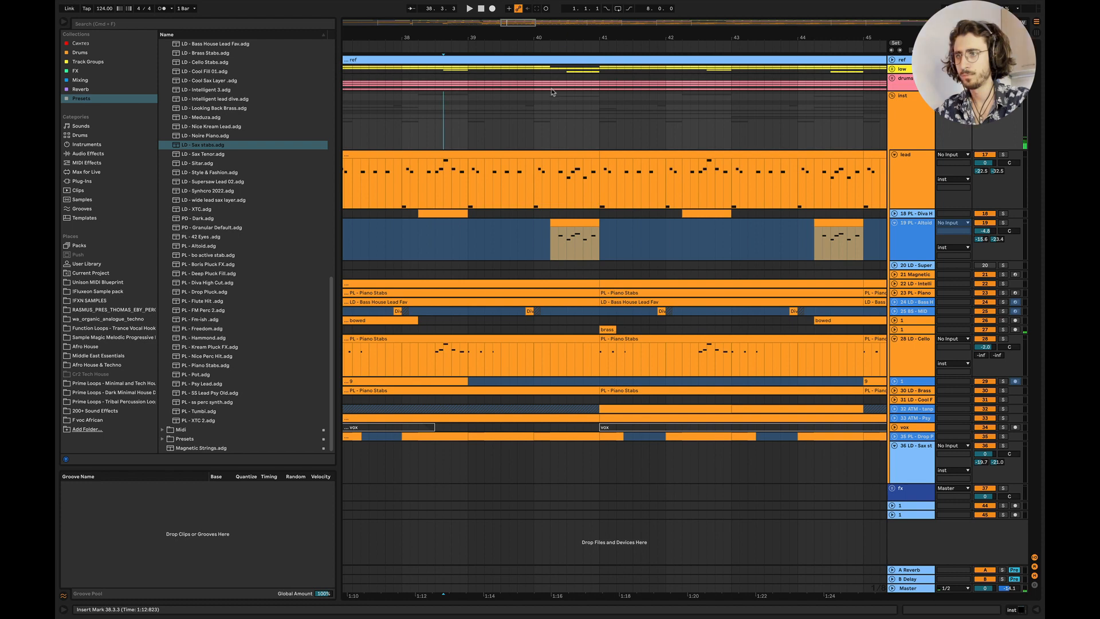
# Clear the low and drums group tracks between 40.1.1 and 41.1.1 to create a one-bar break before bar 41
pyautogui.scroll(-5, 552, 91)
pyautogui.scroll(5, 552, 92)
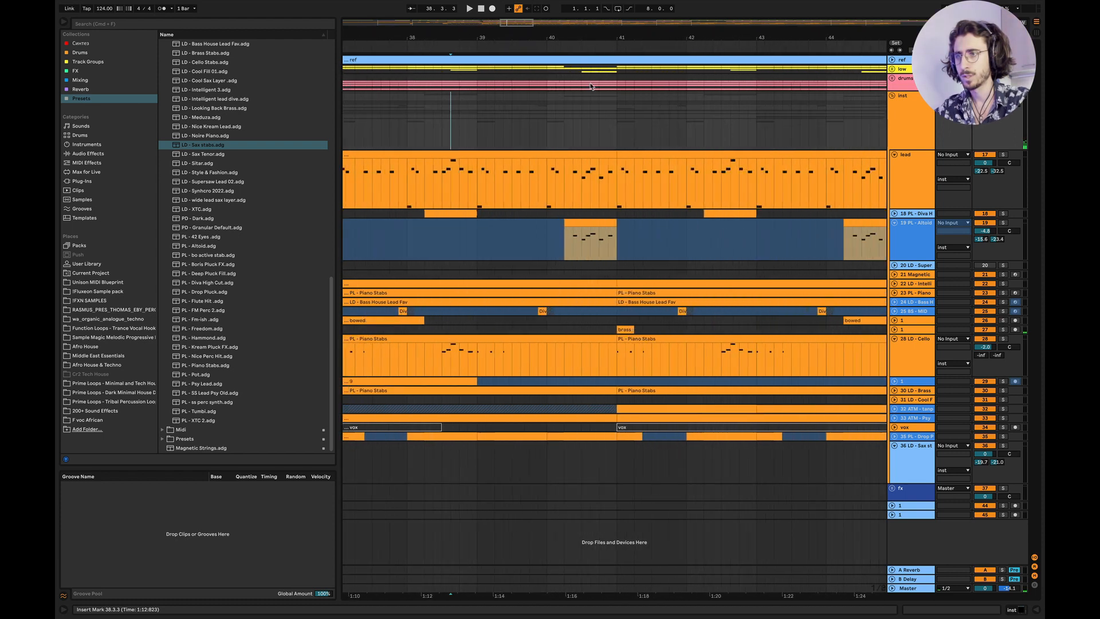
pyautogui.click(624, 71)
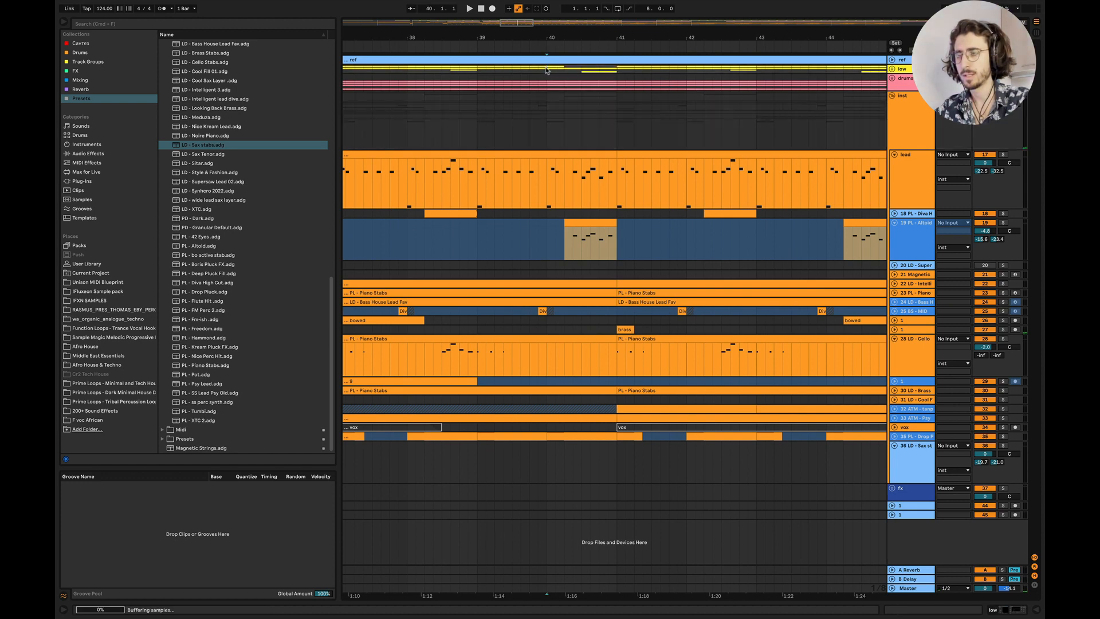
pyautogui.moveTo(546, 69); pyautogui.dragTo(613, 89)
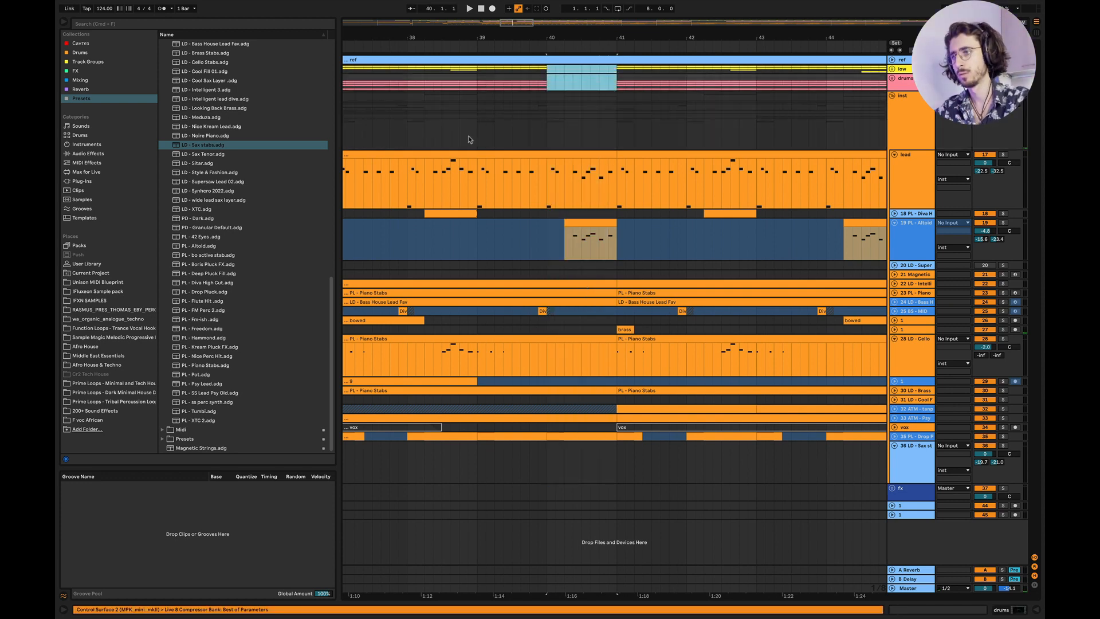
# Play the arrangement from 37.4.3 through the bar 40 drum break and into bar 41
pyautogui.click(400, 143)
pyautogui.press('space')
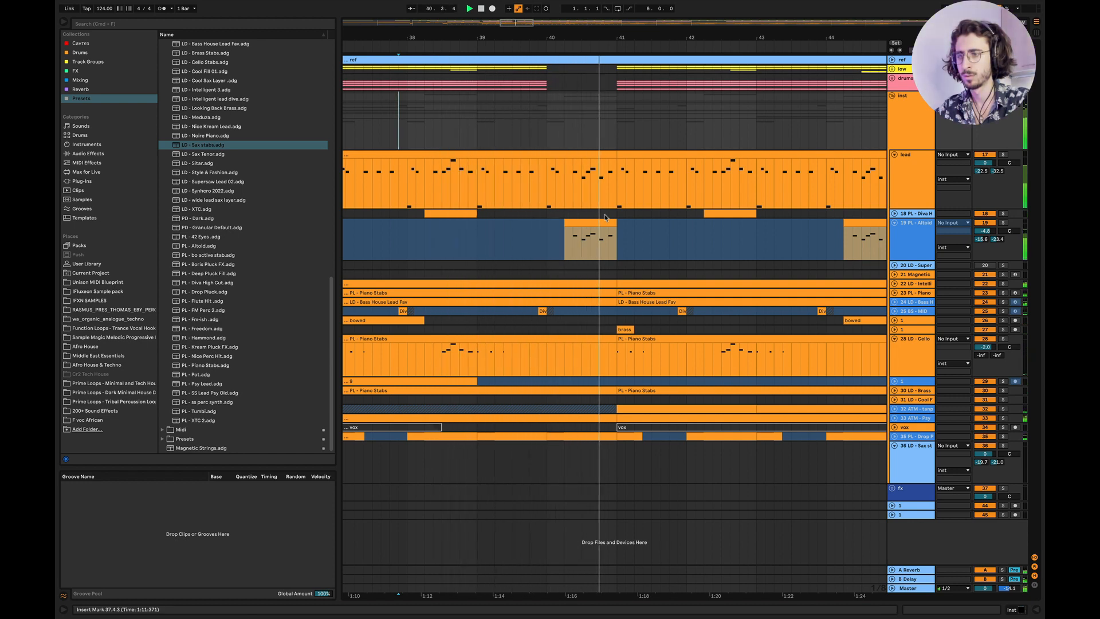
pyautogui.click(451, 252)
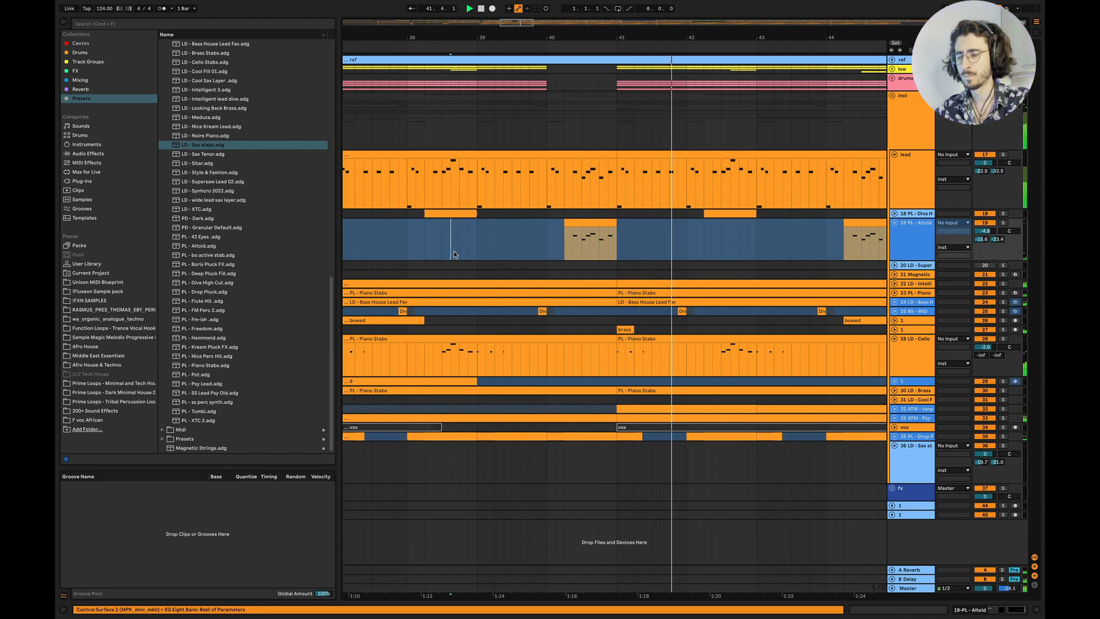
pyautogui.click(482, 239)
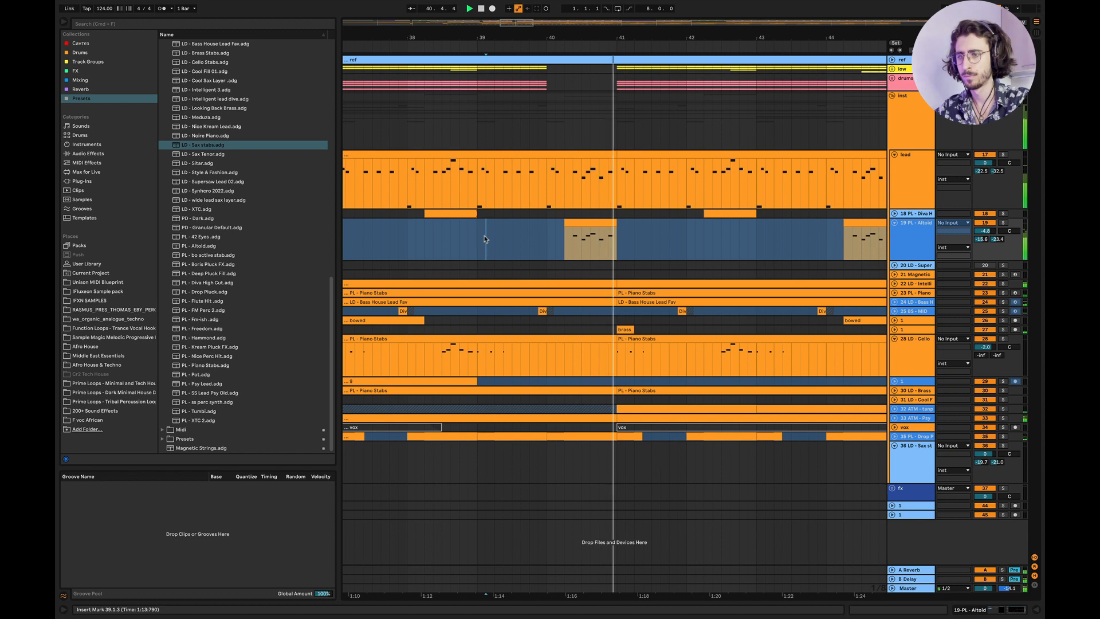
# Solo the lead track and consolidate its 40.1.1–41.1.1 range into a separate one-bar clip
pyautogui.click(1003, 156)
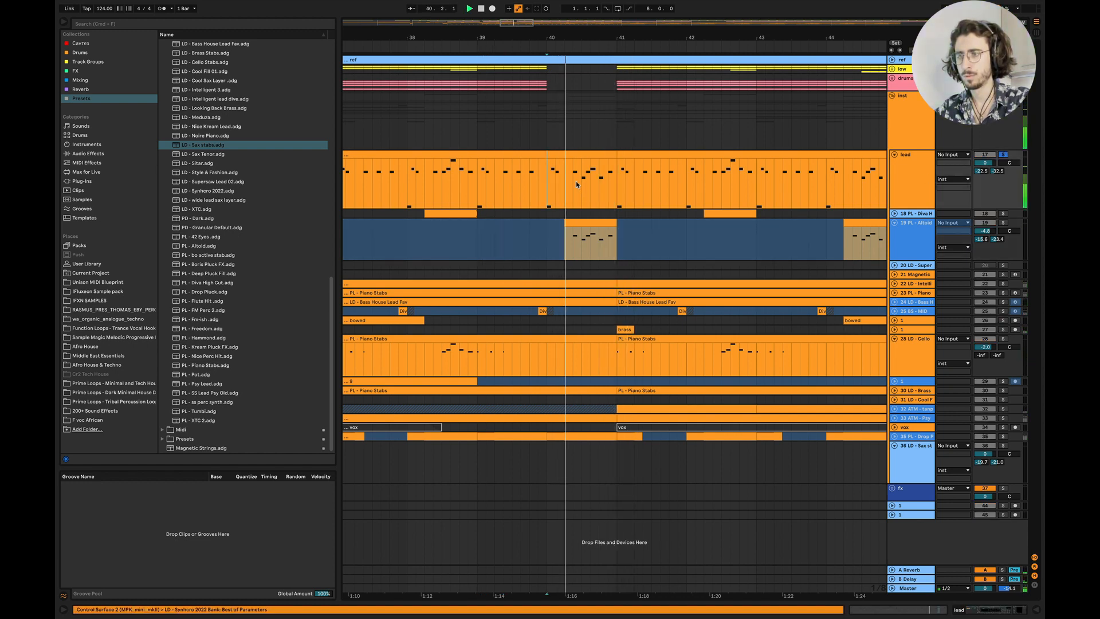
pyautogui.doubleClick(578, 152)
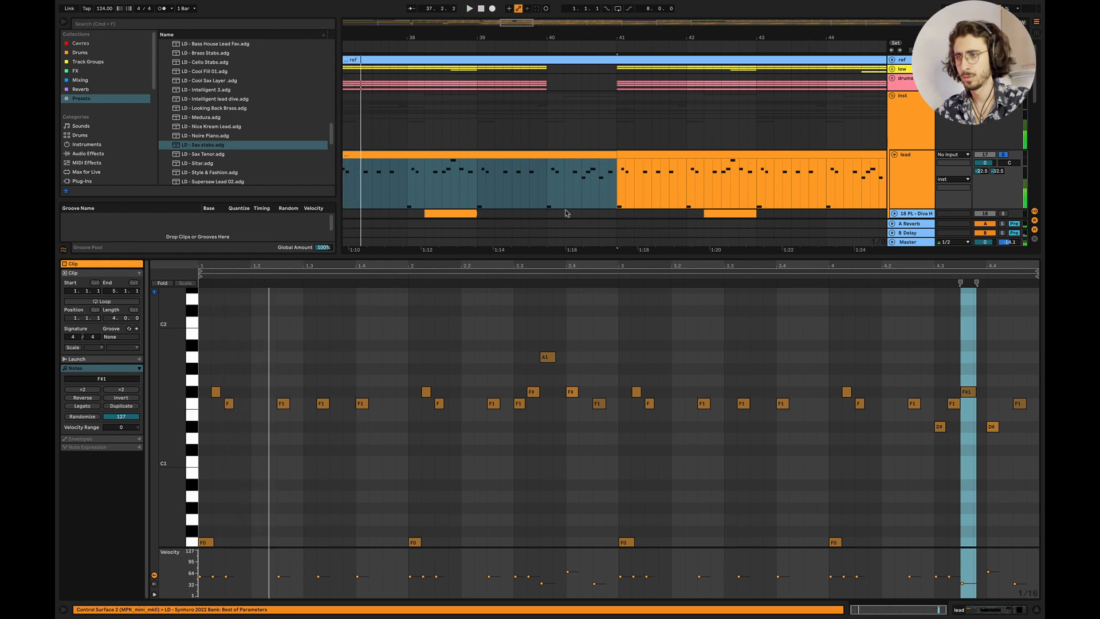
pyautogui.press('space')
pyautogui.moveTo(547, 195); pyautogui.dragTo(618, 160)
pyautogui.press('super+j')
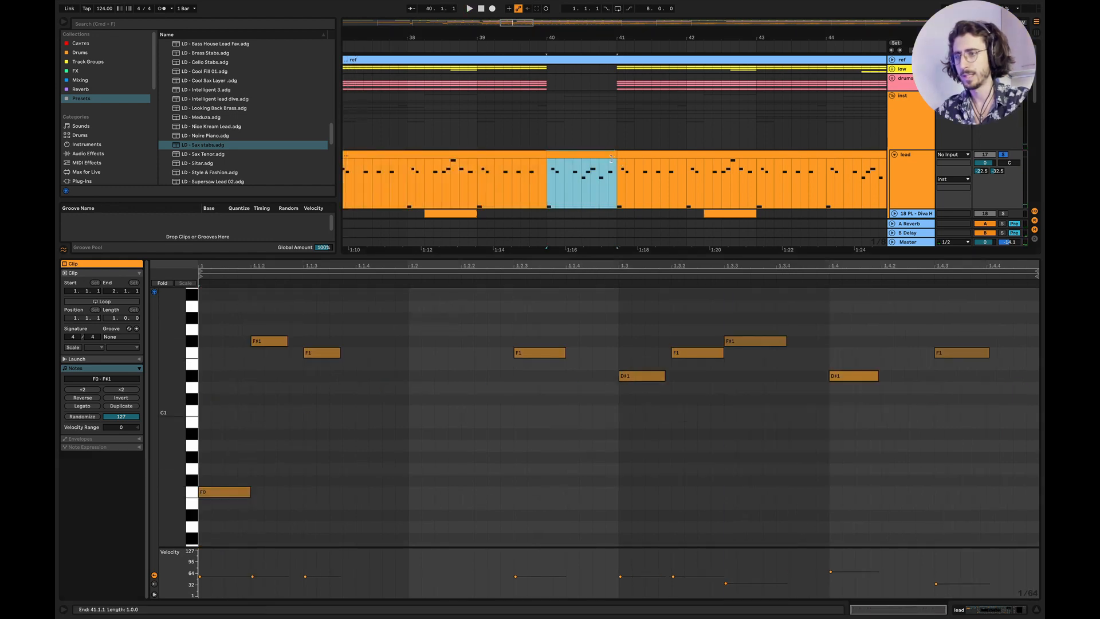
# Move the note at 1.2.3 in the one-bar lead clip down to D#1 and audition it
pyautogui.press('space')
pyautogui.click(553, 365)
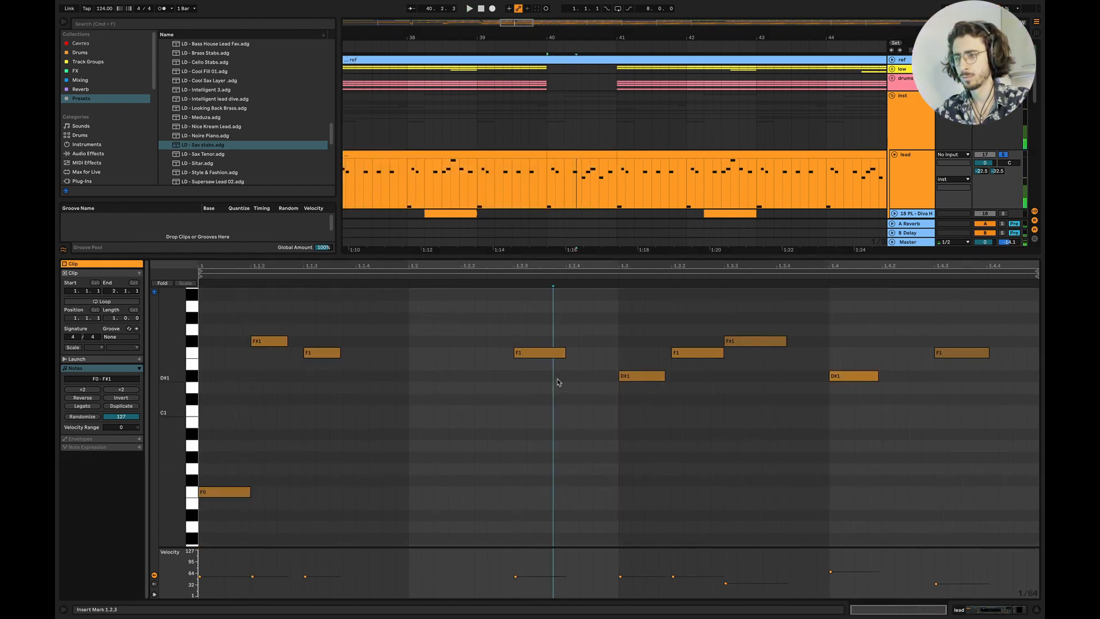
pyautogui.press('space')
pyautogui.moveTo(548, 353); pyautogui.dragTo(547, 388)
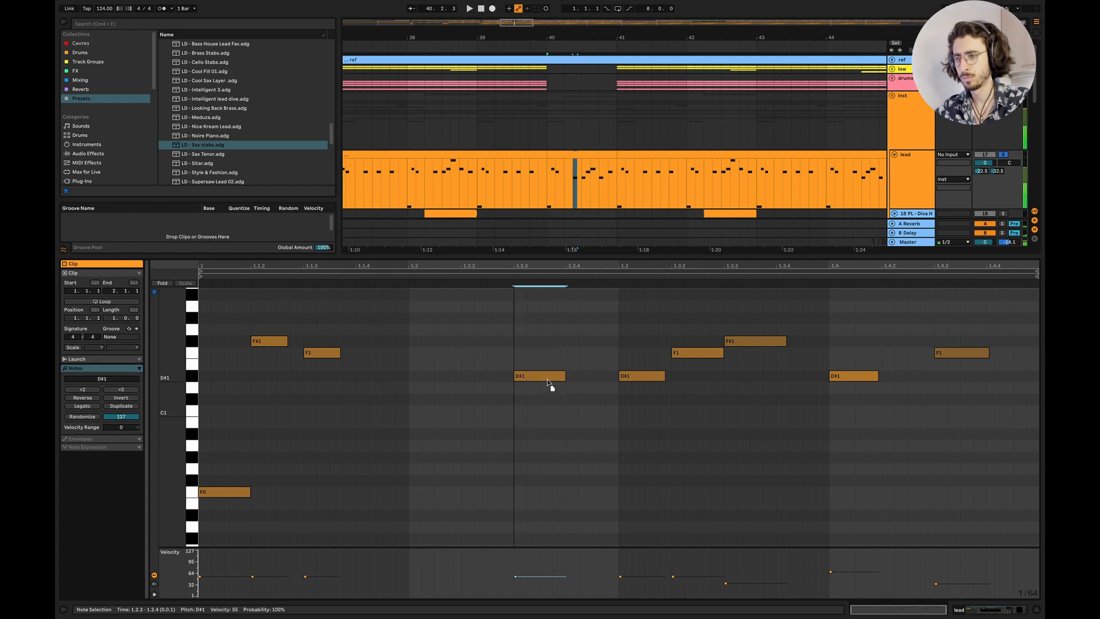
pyautogui.press('space')
# Try raising the lead clip's note at 1.3.1 to F#1 and its note at 1.3.2 to A1
pyautogui.moveTo(652, 378); pyautogui.dragTo(653, 338)
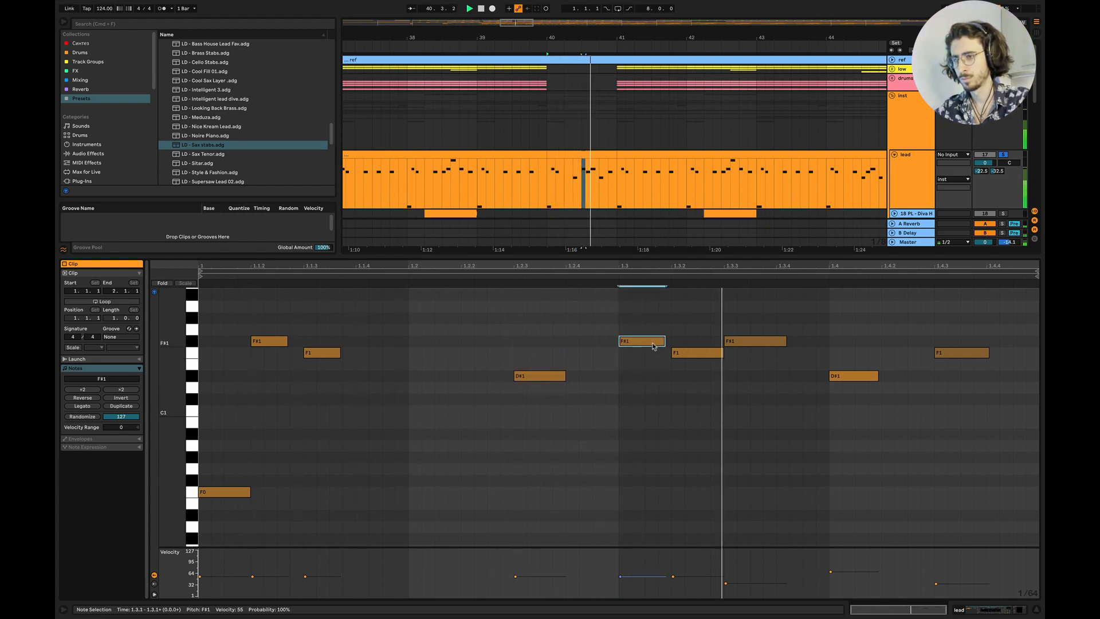
pyautogui.press('space')
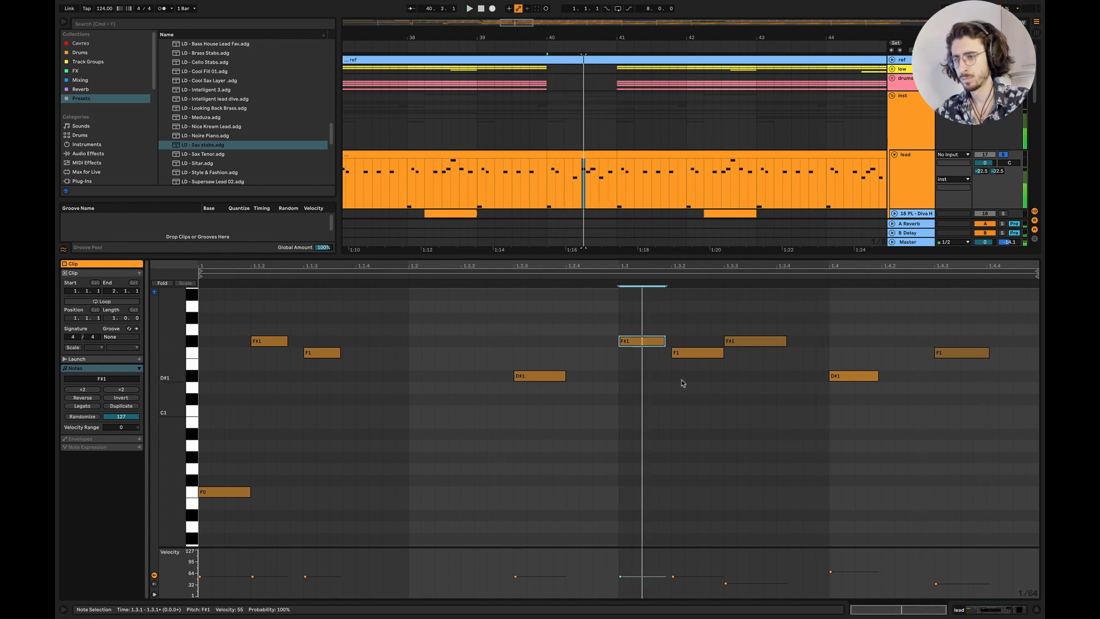
pyautogui.scroll(2, 685, 383)
pyautogui.moveTo(684, 384); pyautogui.dragTo(688, 341)
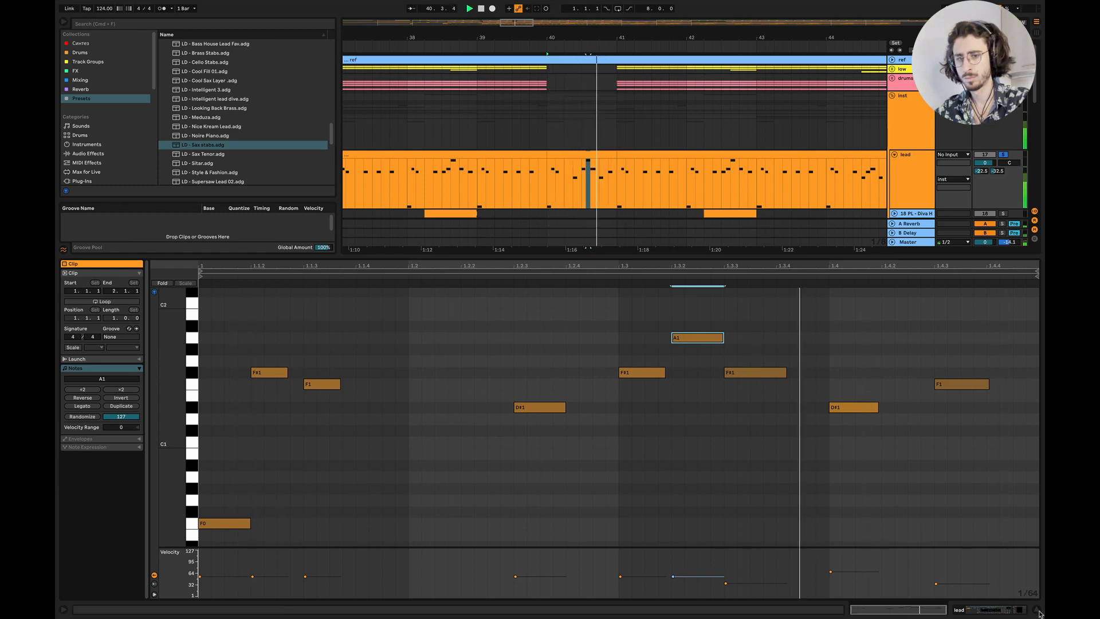
# Reopen the bar 40 lead clip and undo the last two note pitch changes
pyautogui.press('super+alt+l')
pyautogui.hscroll(-5, 743, 416)
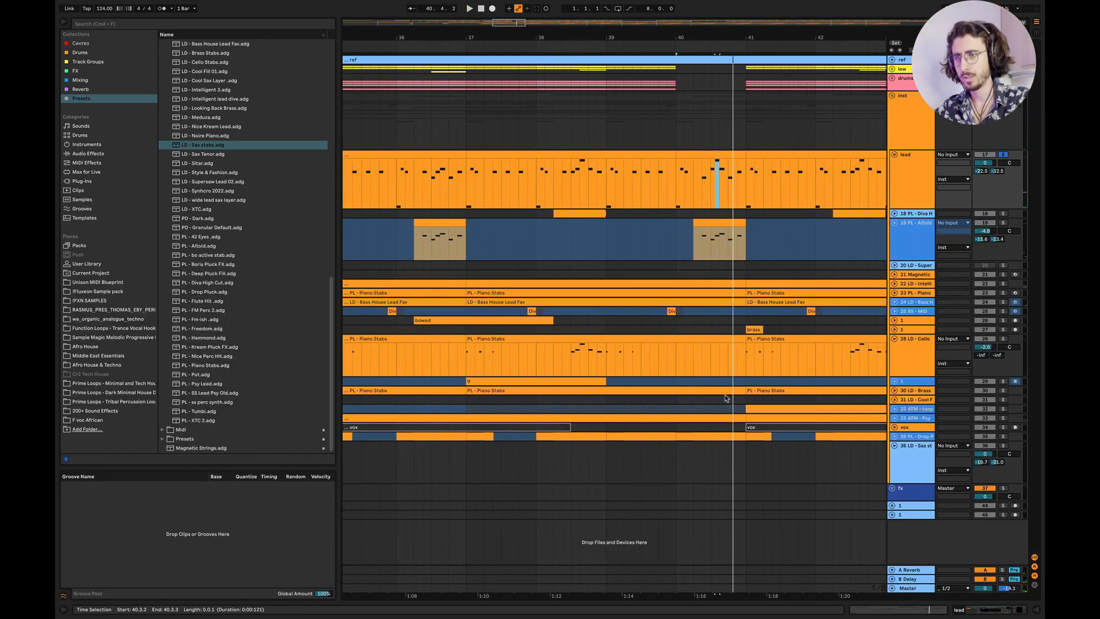
pyautogui.hscroll(-2, 726, 397)
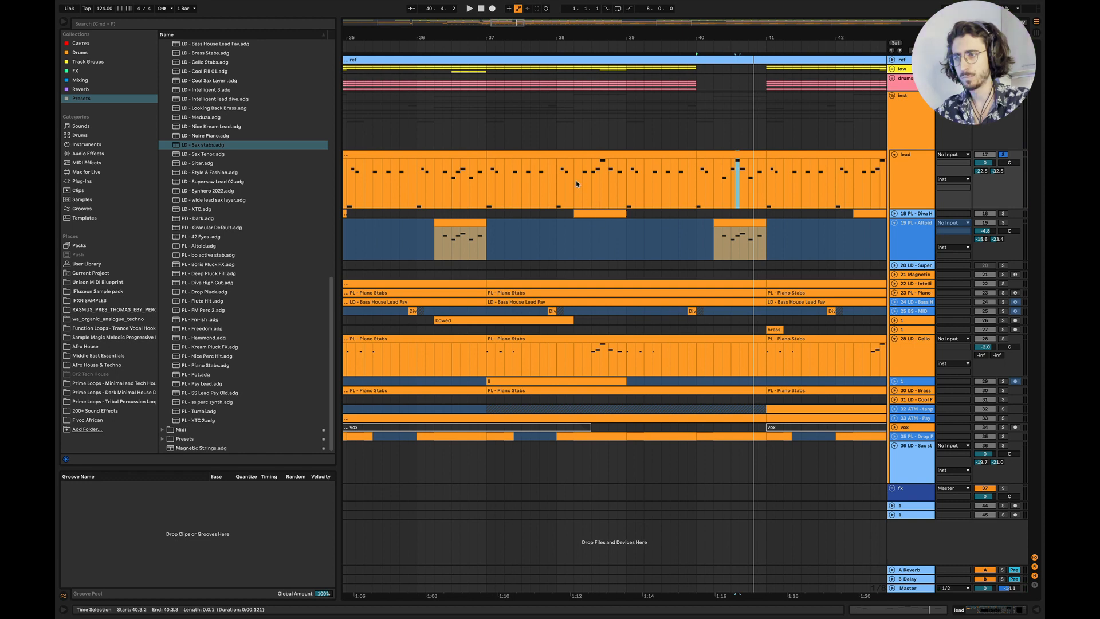
pyautogui.hscroll(3, 651, 193)
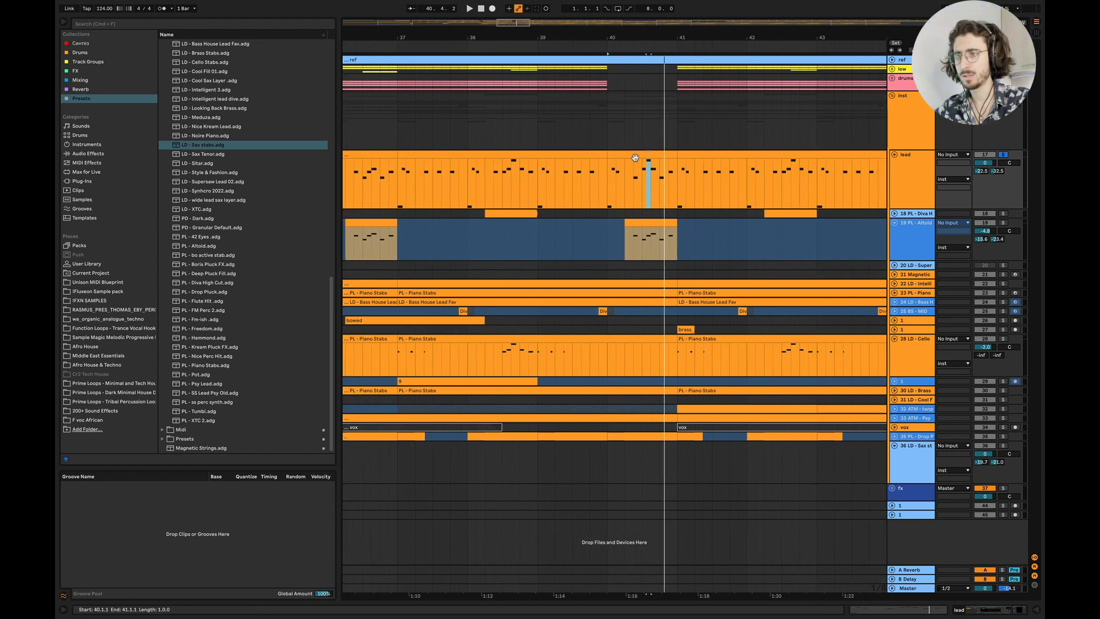
pyautogui.doubleClick(635, 158)
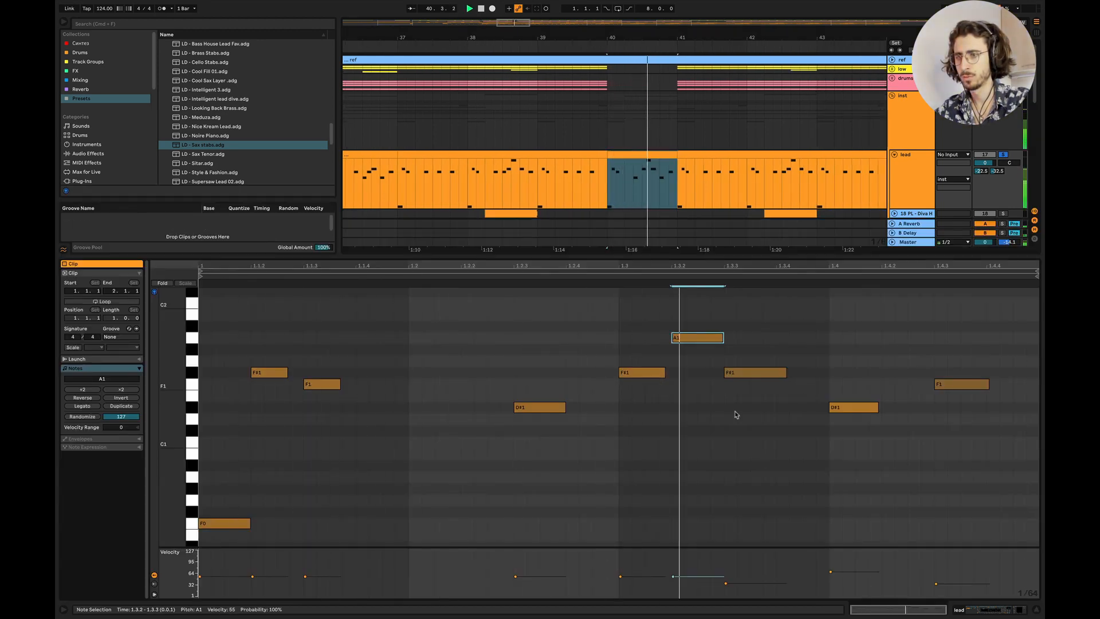
pyautogui.press('super+z')
pyautogui.press('super+z')
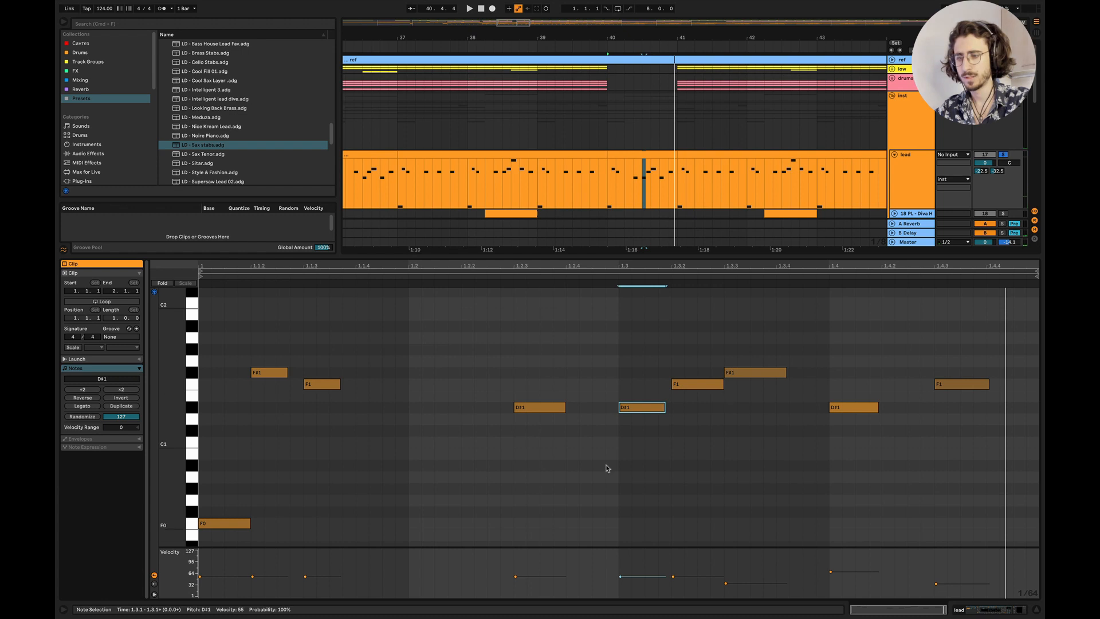
# Raise the lead clip's notes at 1.3.1 to F#1, 1.3.3 to A1 and 1.4.1 to F#1, auditioning the phrase
pyautogui.moveTo(647, 407); pyautogui.dragTo(646, 385)
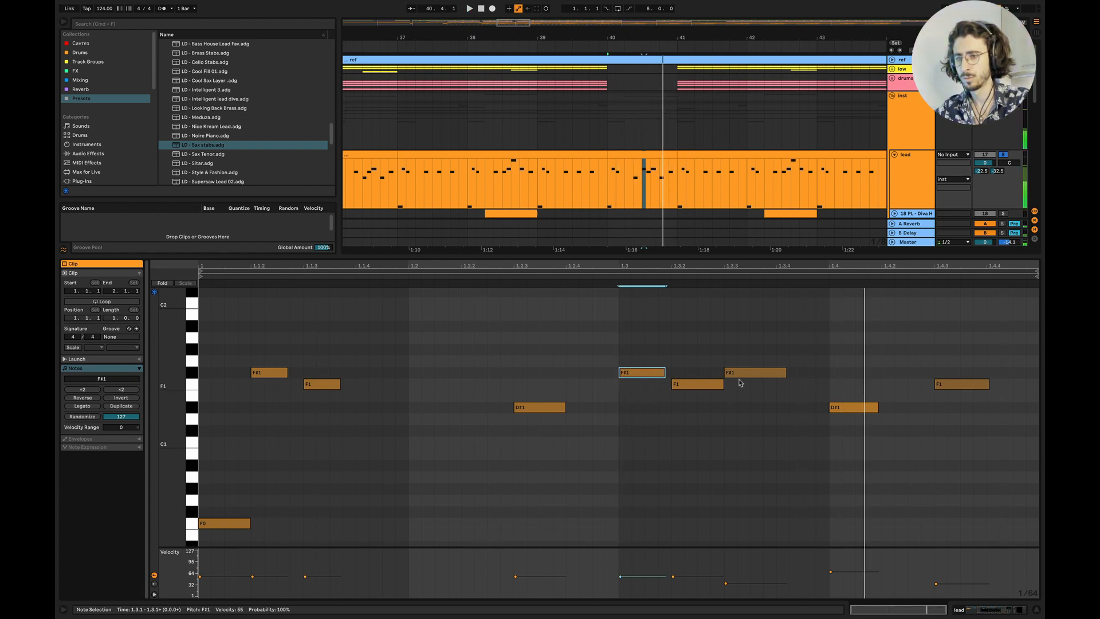
pyautogui.moveTo(748, 376); pyautogui.dragTo(744, 339)
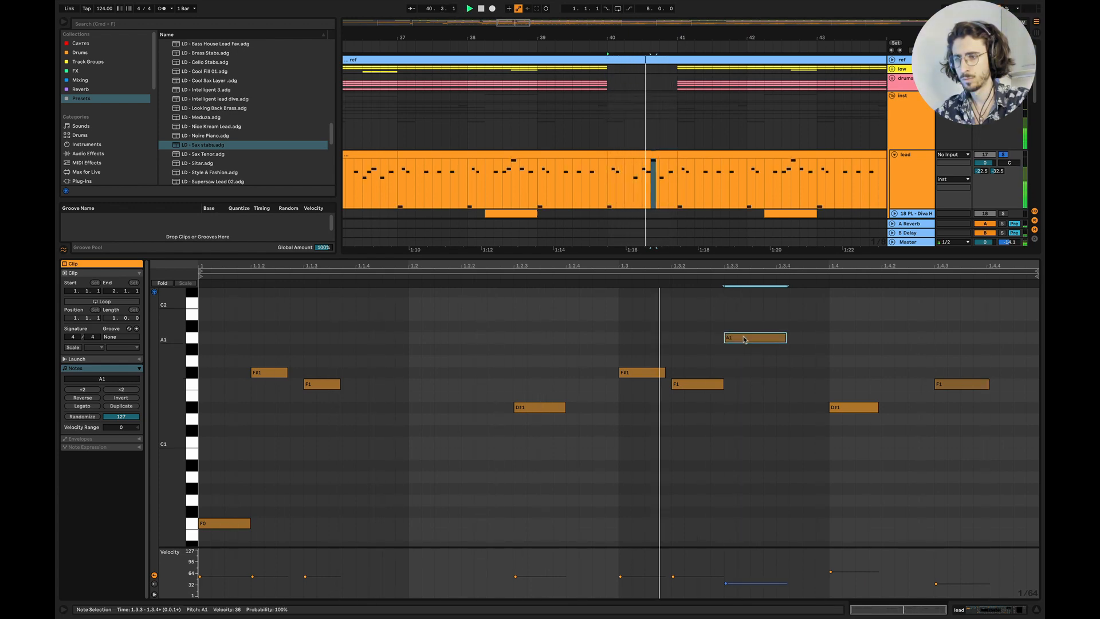
pyautogui.moveTo(839, 409); pyautogui.dragTo(839, 366)
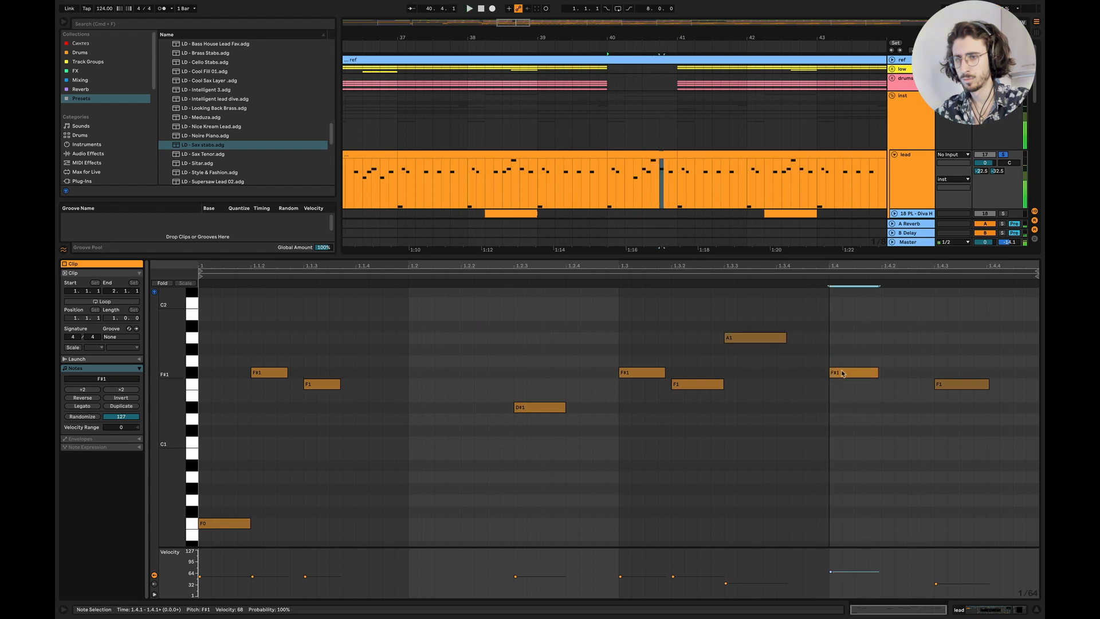
pyautogui.press('space')
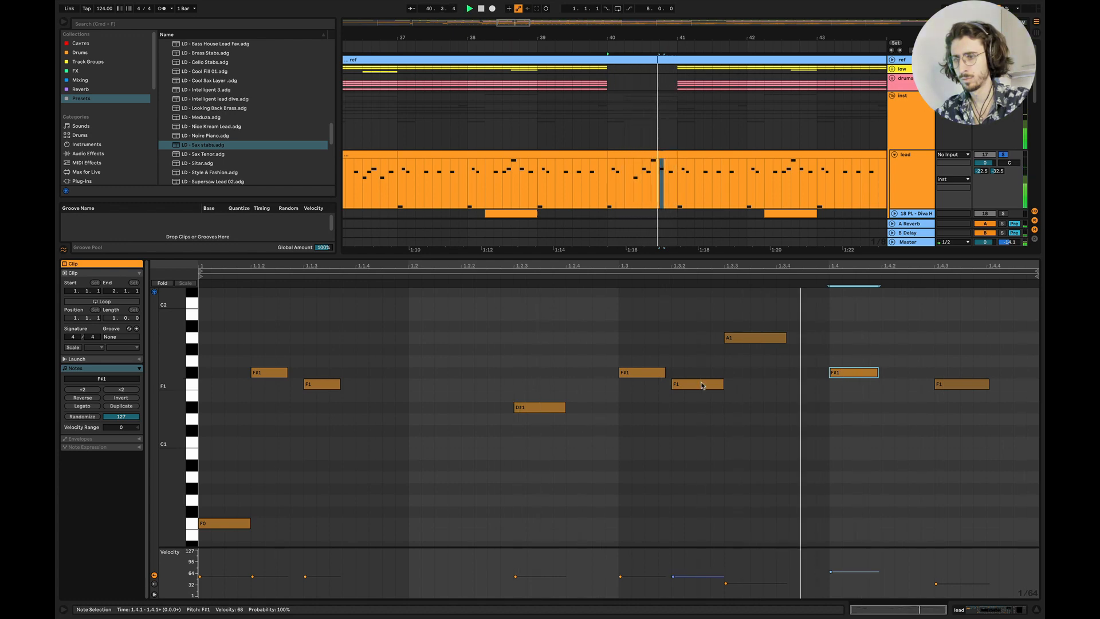
pyautogui.press('space')
# Close the note editor and delete the Altoid track's clip between 40.2.1 and 41.1.1
pyautogui.click(1036, 610)
pyautogui.hscroll(2, 680, 337)
pyautogui.scroll(-5, 680, 337)
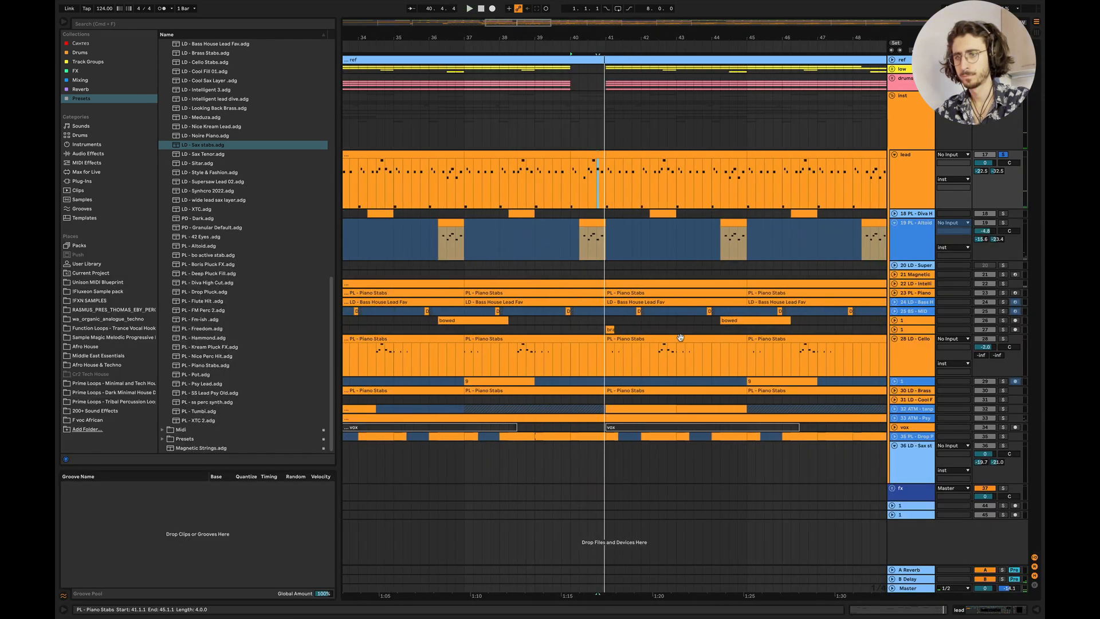
pyautogui.scroll(3, 610, 242)
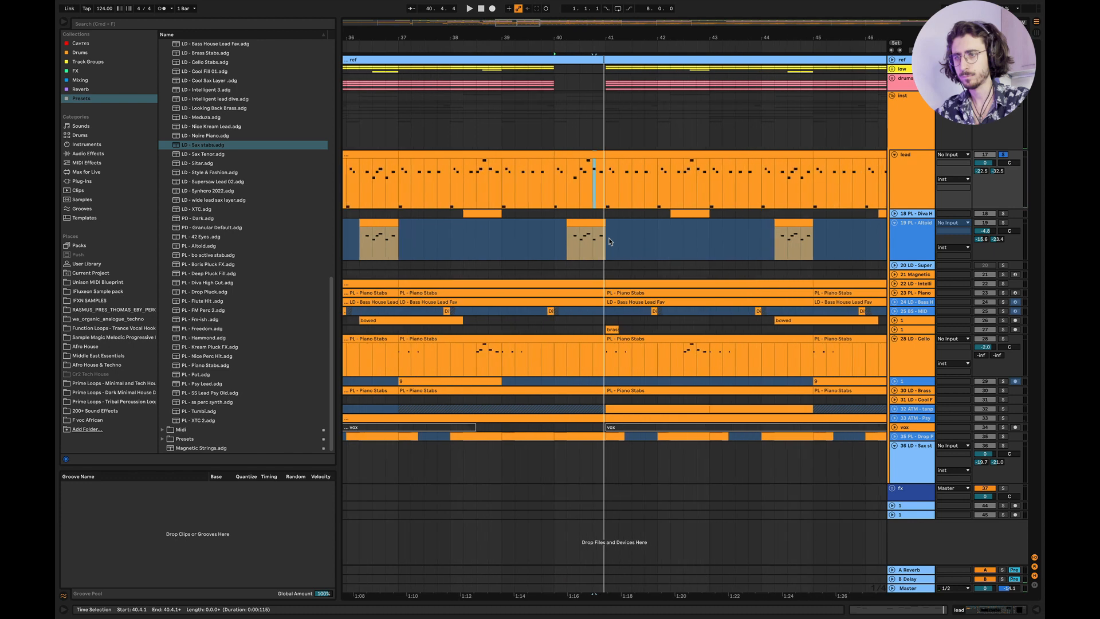
pyautogui.click(608, 155)
pyautogui.click(552, 227)
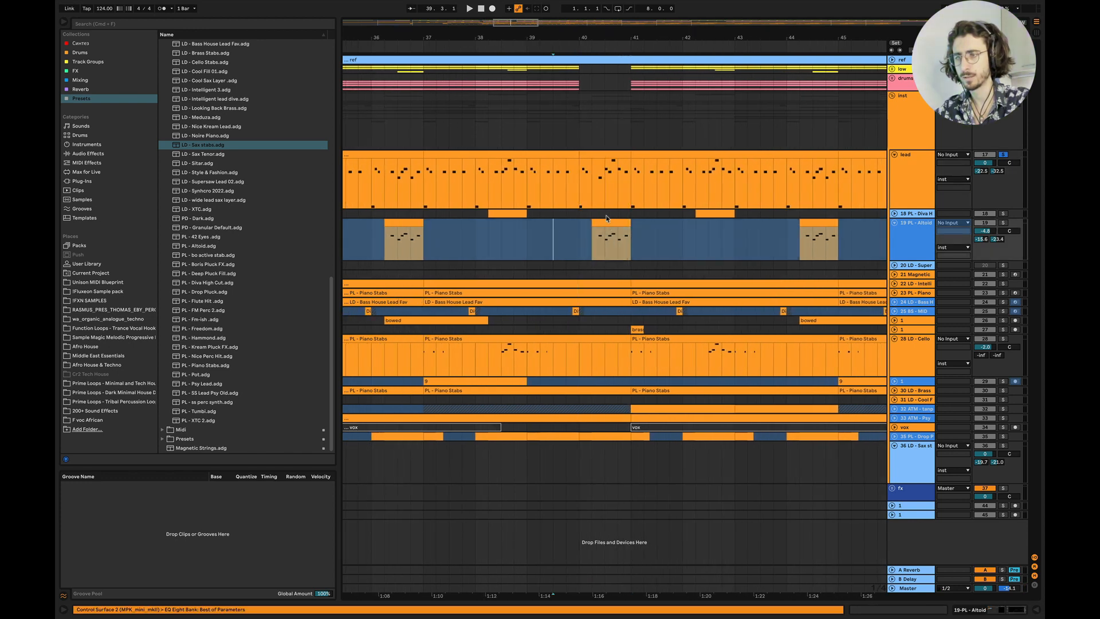
pyautogui.click(609, 221)
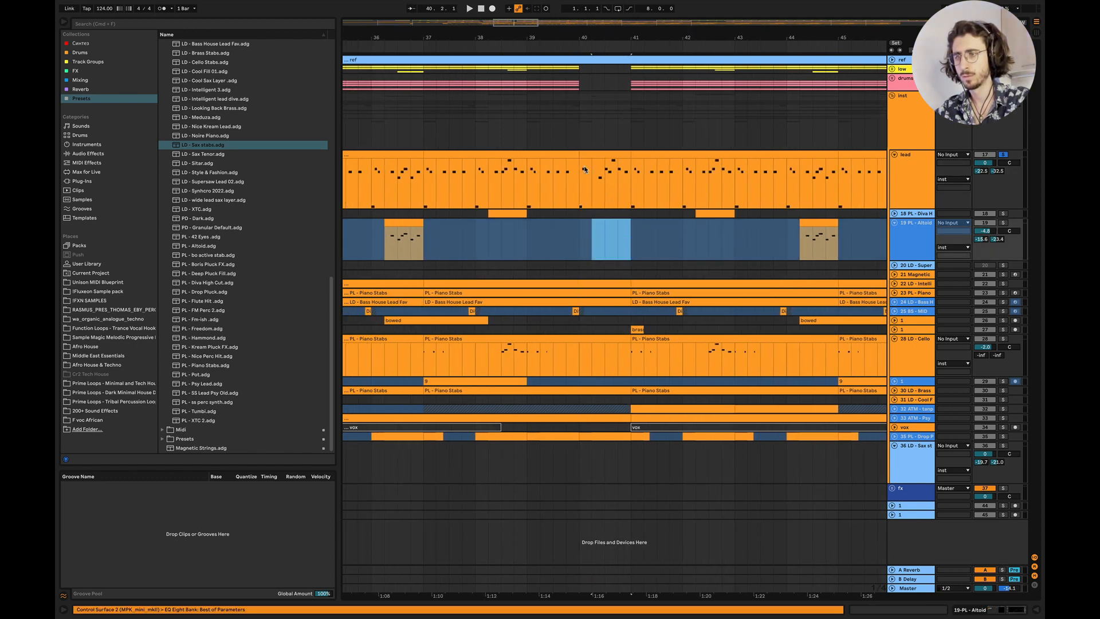
# Unfold the Intelligent lead track and copy the edited one-bar lead clip onto it at 40.1.1
pyautogui.click(617, 154)
pyautogui.moveTo(620, 226); pyautogui.dragTo(616, 201)
pyautogui.scroll(3, 632, 279)
pyautogui.scroll(-2, 633, 279)
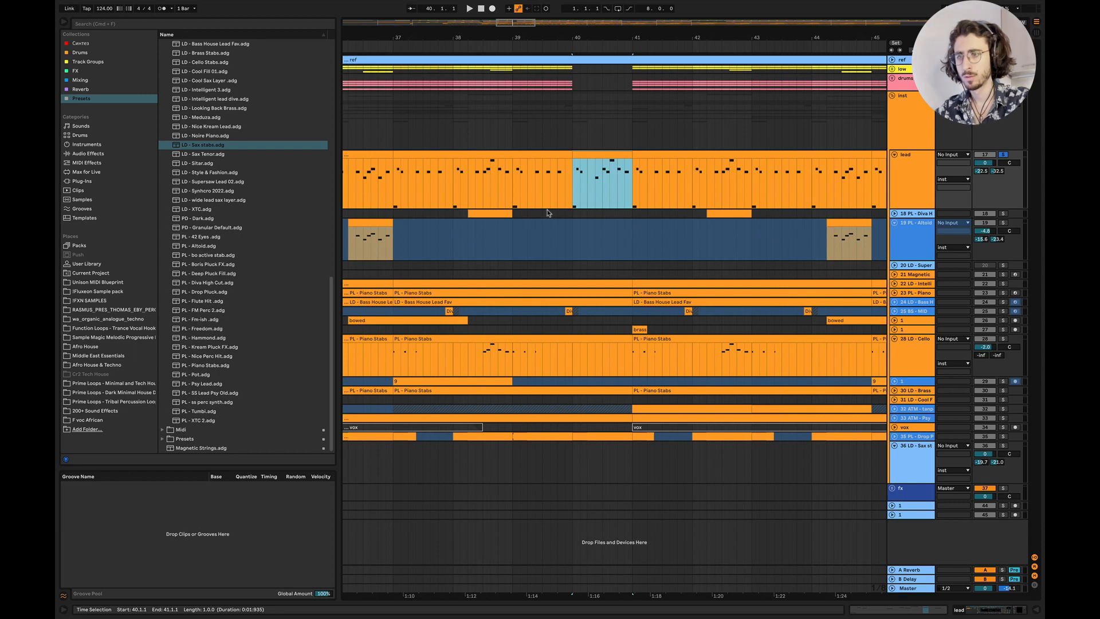
pyautogui.click(505, 183)
pyautogui.press('space')
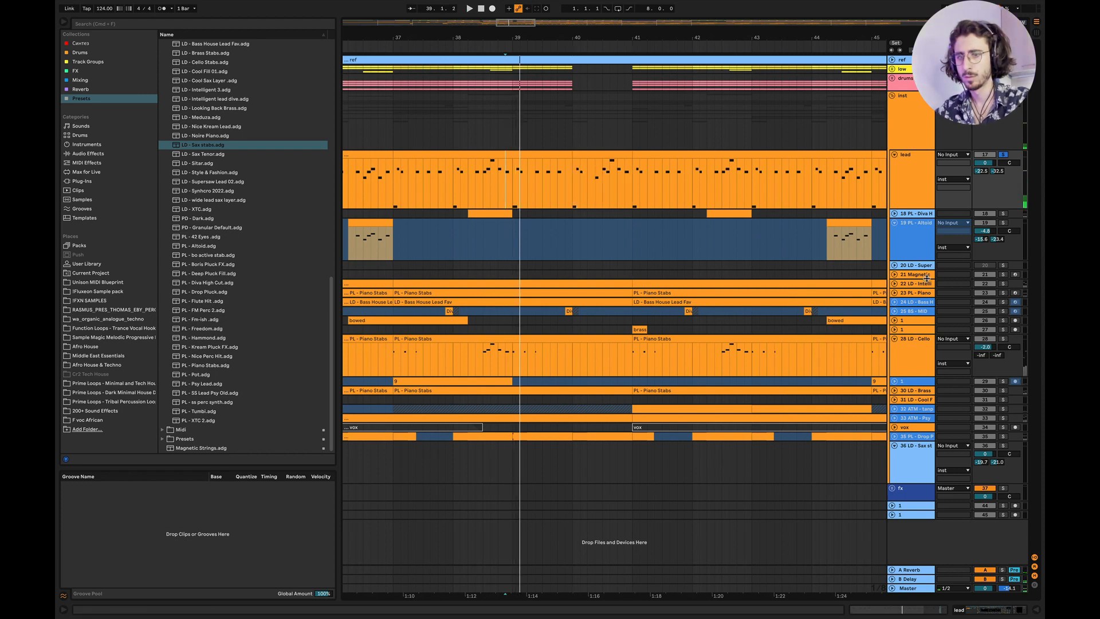
pyautogui.click(894, 283)
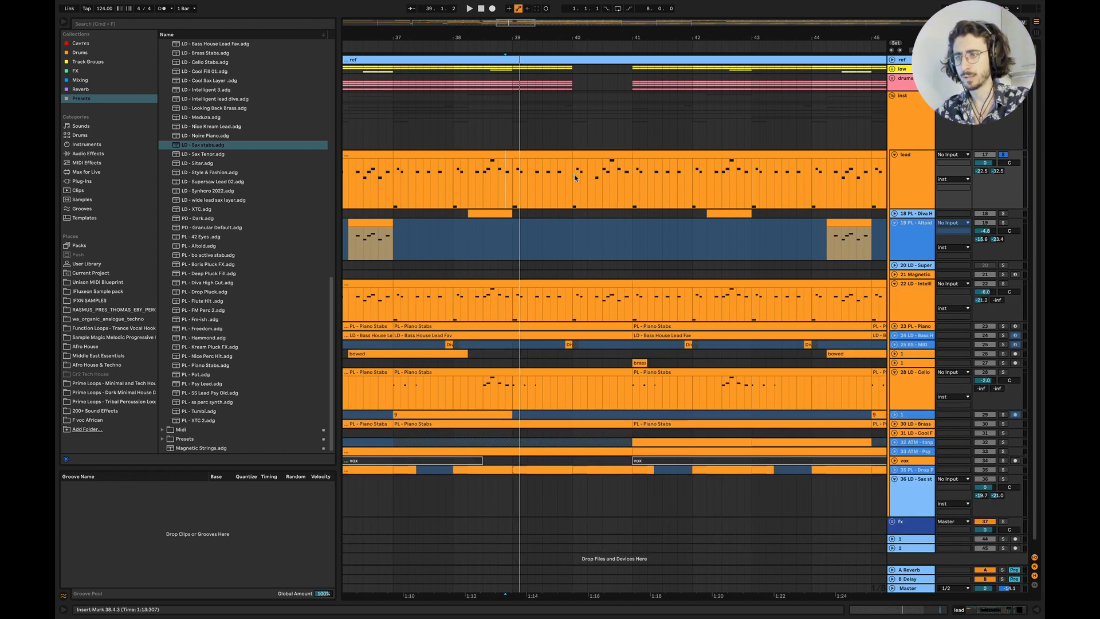
pyautogui.press('space')
pyautogui.moveTo(575, 178)
pyautogui.mouseDown()
pyautogui.moveTo(632, 155)
pyautogui.moveTo(624, 294)
pyautogui.mouseUp()
# Play the arrangement from just before bar 38 through bar 40 and unsolo the lead track
pyautogui.click(438, 302)
pyautogui.press('space')
pyautogui.click(1002, 154)
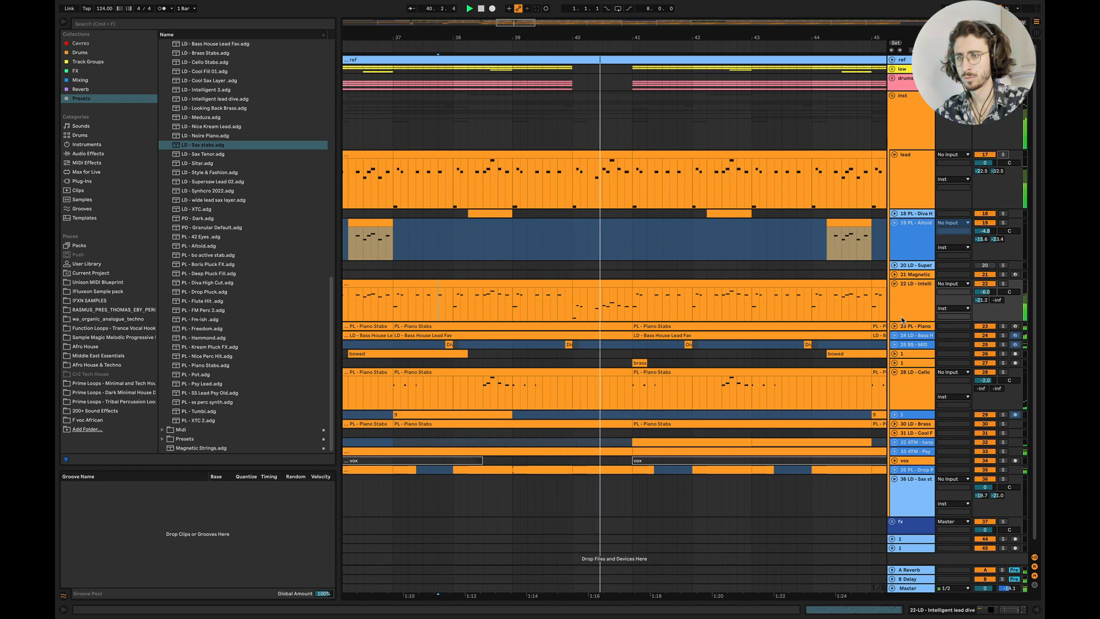
pyautogui.press('space')
# Transpose all notes in the Intelligent lead track's 40.1.1–41.1.1 clip up one octave
pyautogui.doubleClick(629, 285)
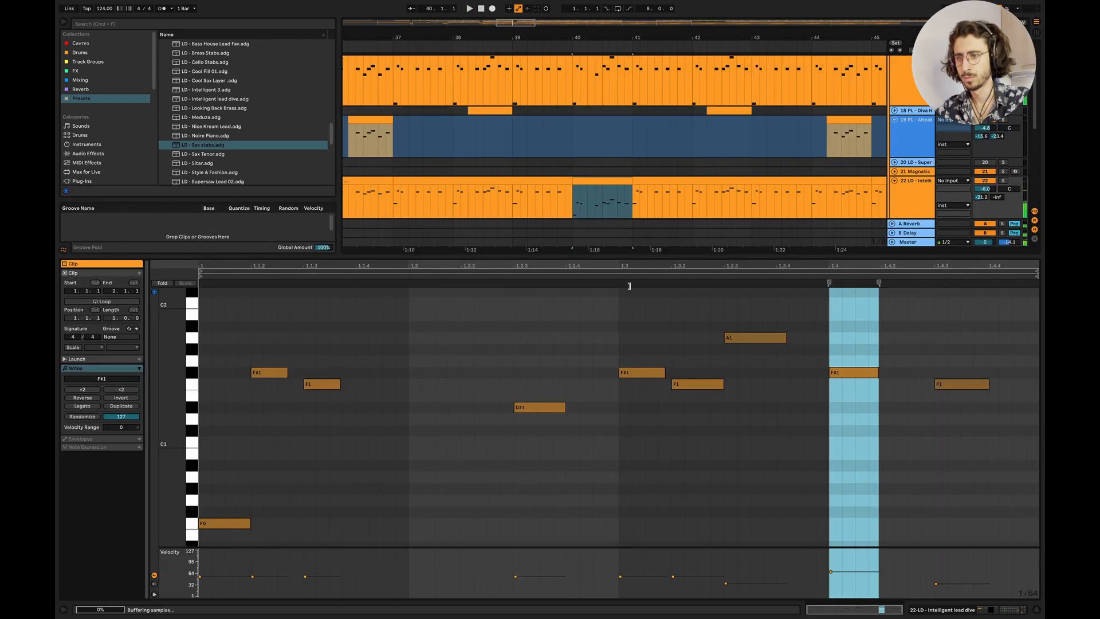
pyautogui.press('super+a')
pyautogui.hotkey('shift', 'Up')
pyautogui.click(1039, 610)
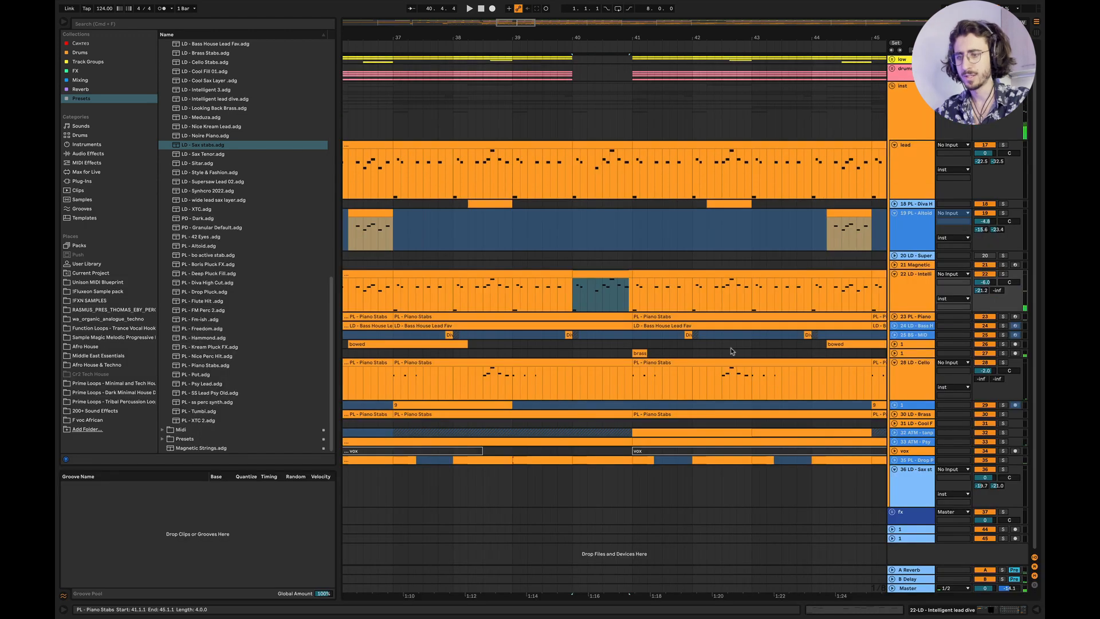
pyautogui.click(598, 275)
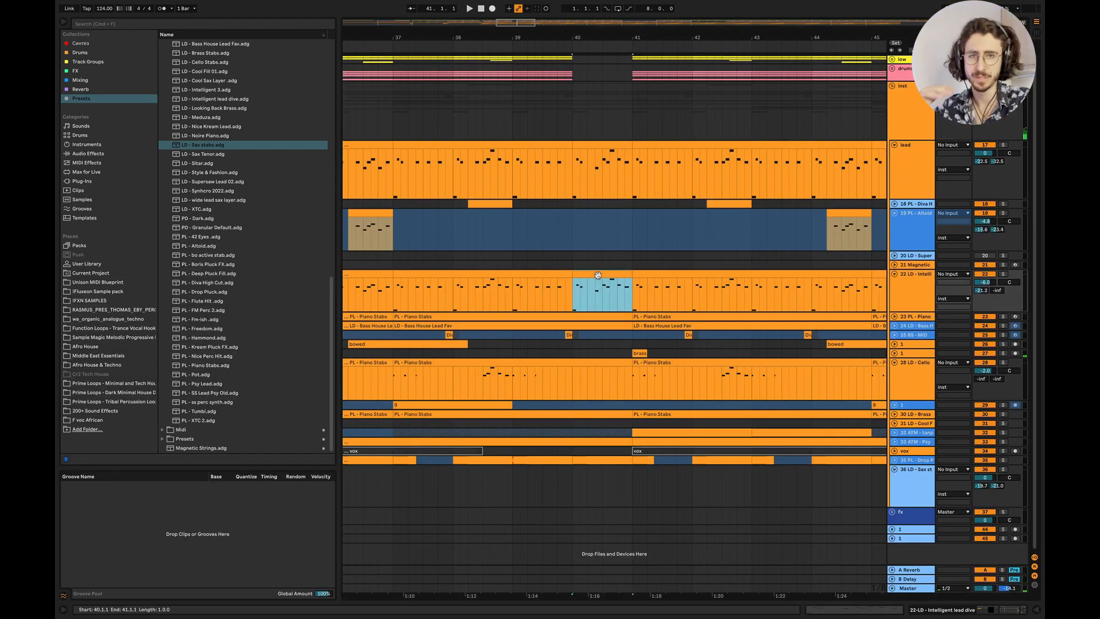
pyautogui.scroll(2, 577, 255)
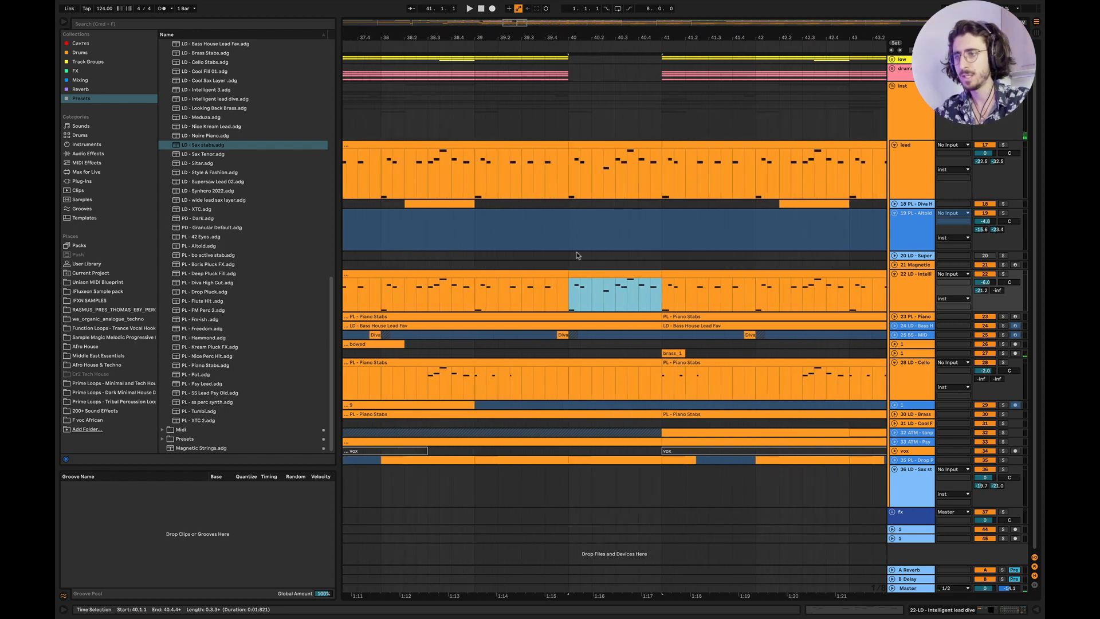
# Review the lead melody from bar 33 to bar 41, marking the 33.1.1–41.1.1 range on the lead track
pyautogui.scroll(-4, 590, 255)
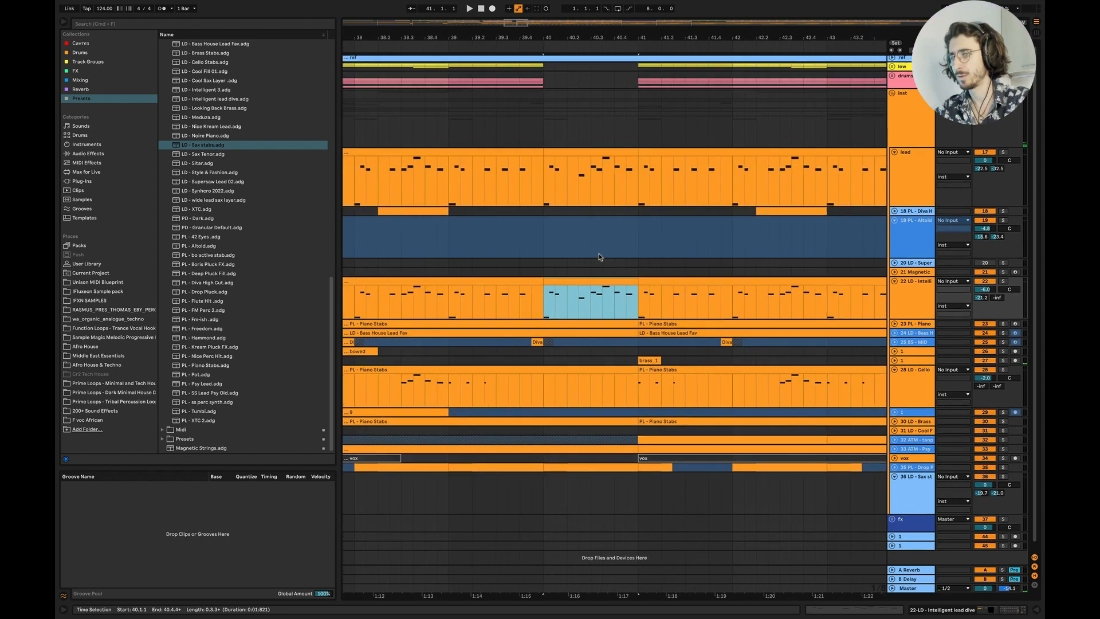
pyautogui.scroll(1, 599, 257)
pyautogui.scroll(-2, 600, 257)
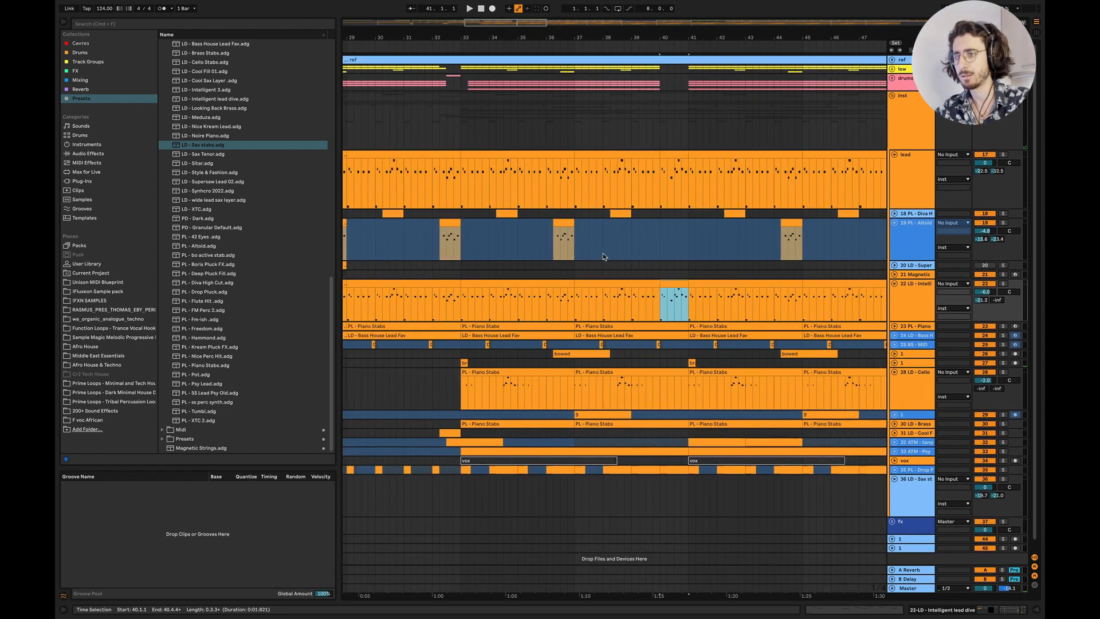
pyautogui.moveTo(467, 186); pyautogui.dragTo(687, 155)
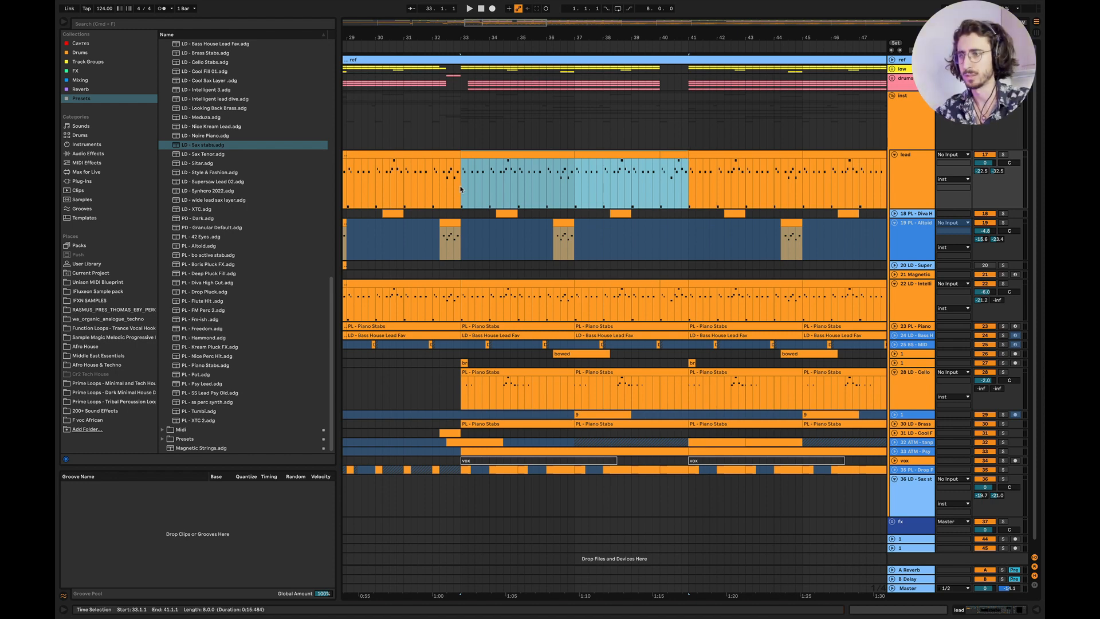
pyautogui.moveTo(463, 150); pyautogui.dragTo(676, 168)
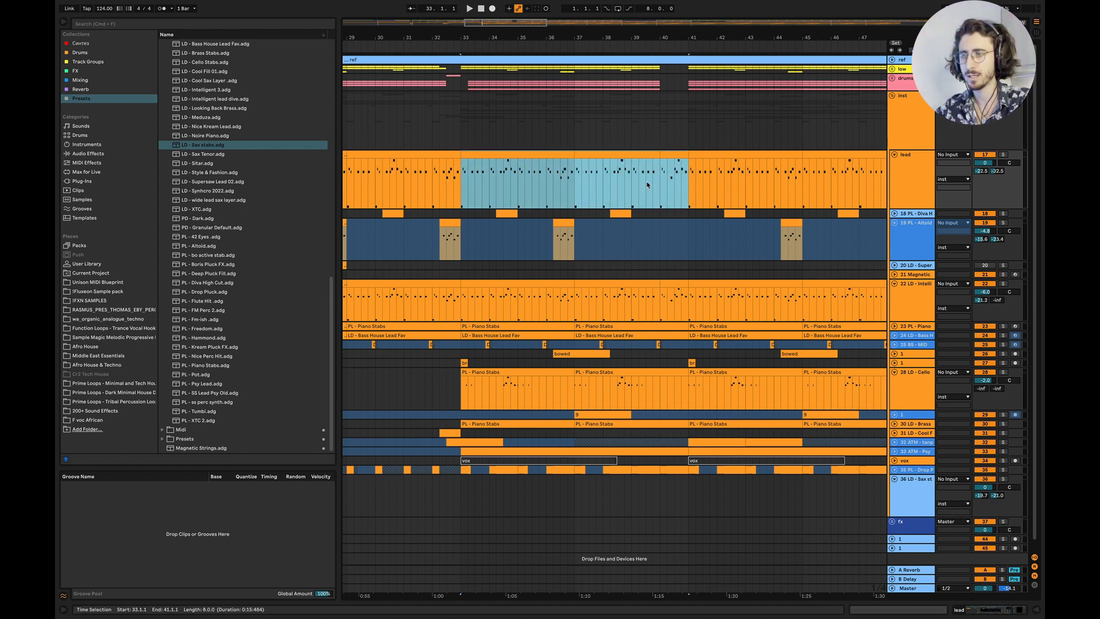
pyautogui.scroll(4, 648, 184)
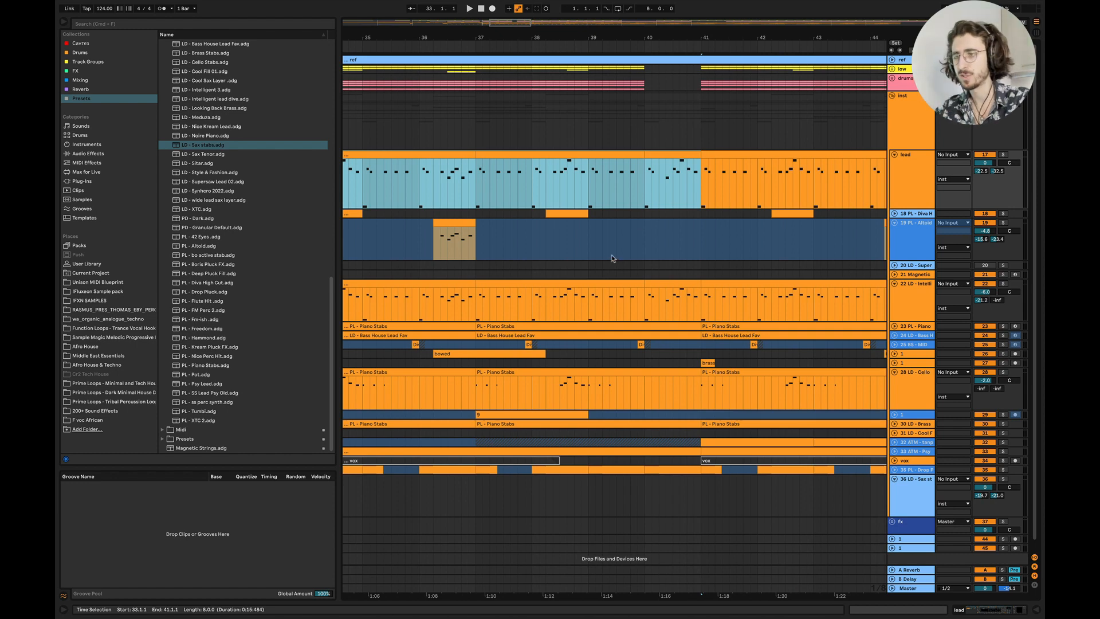
# Play the arrangement from 37.2.1 through the bar 41 transition and review the clips leading into the cool down and break sections
pyautogui.click(571, 259)
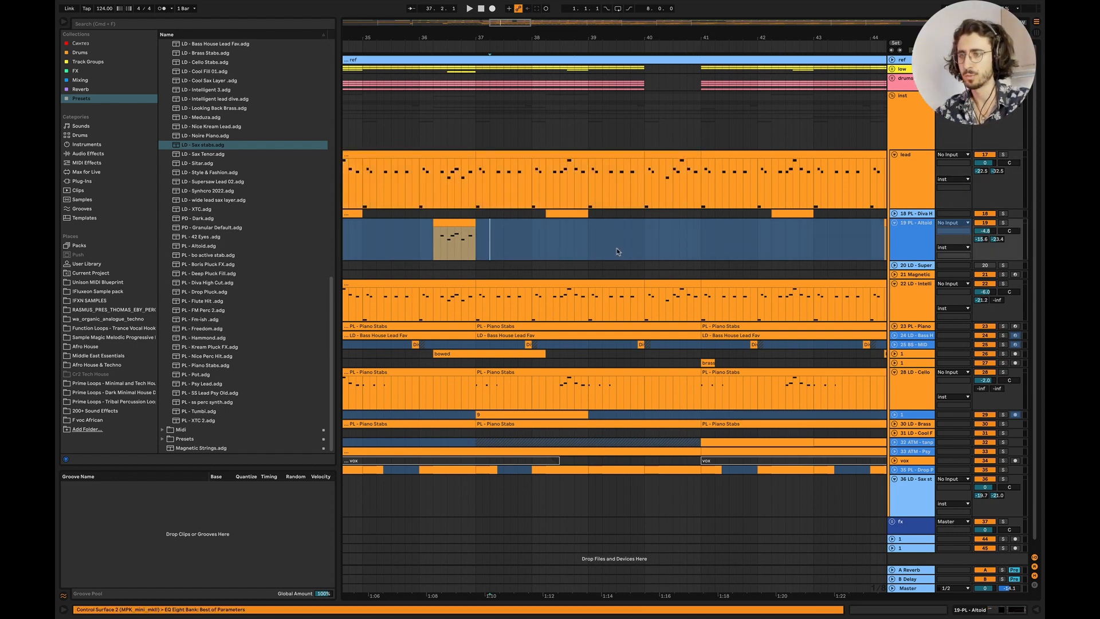
pyautogui.press('space')
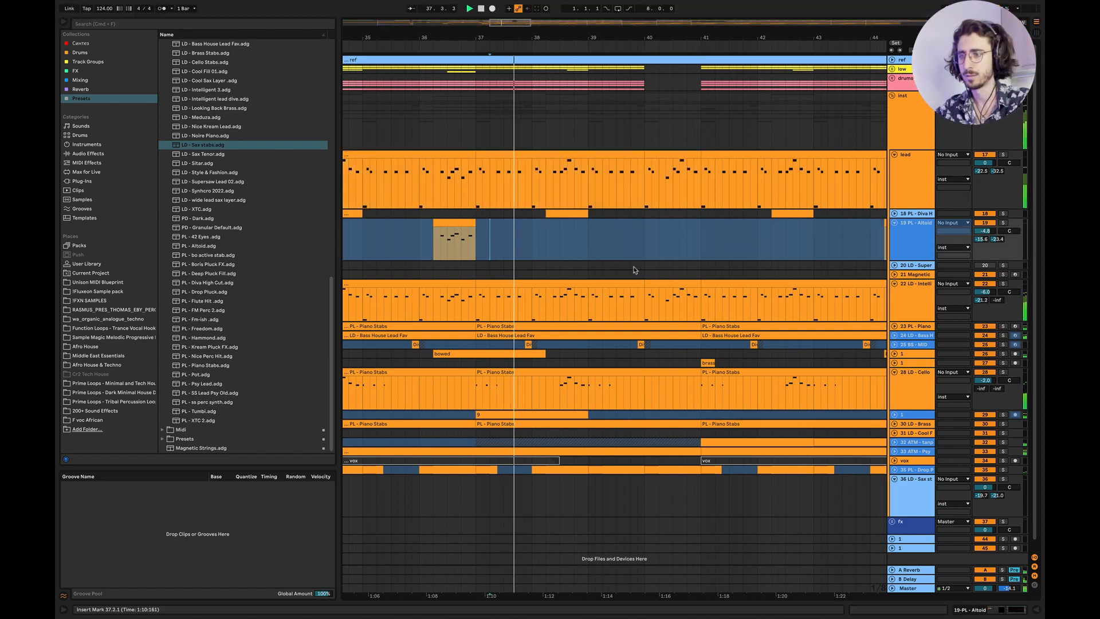
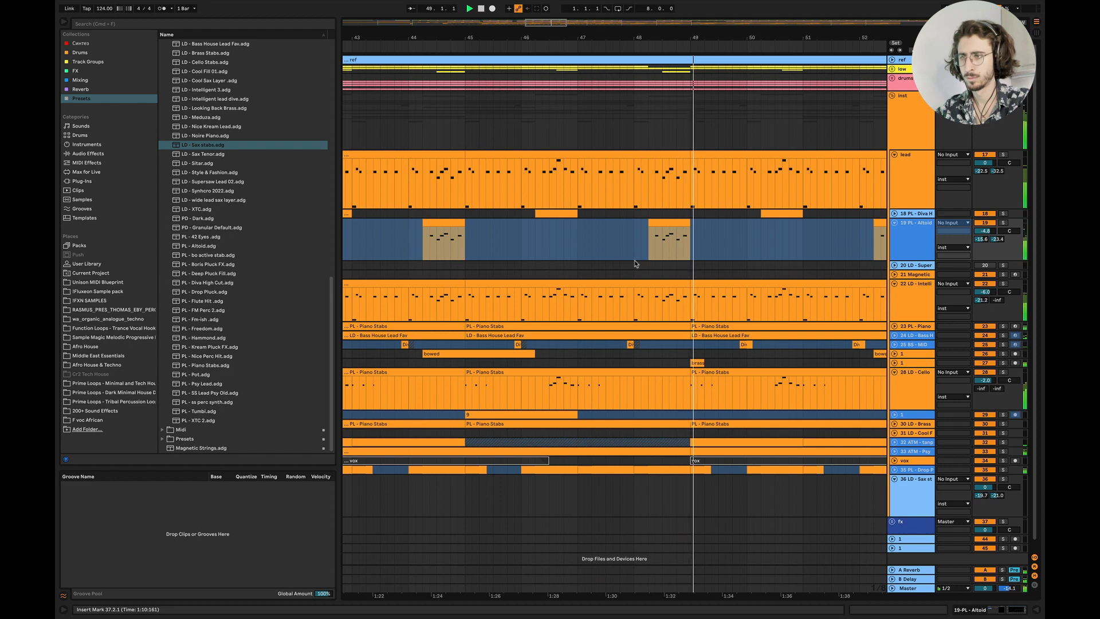
pyautogui.hscroll(5, 635, 263)
pyautogui.scroll(-3, 634, 264)
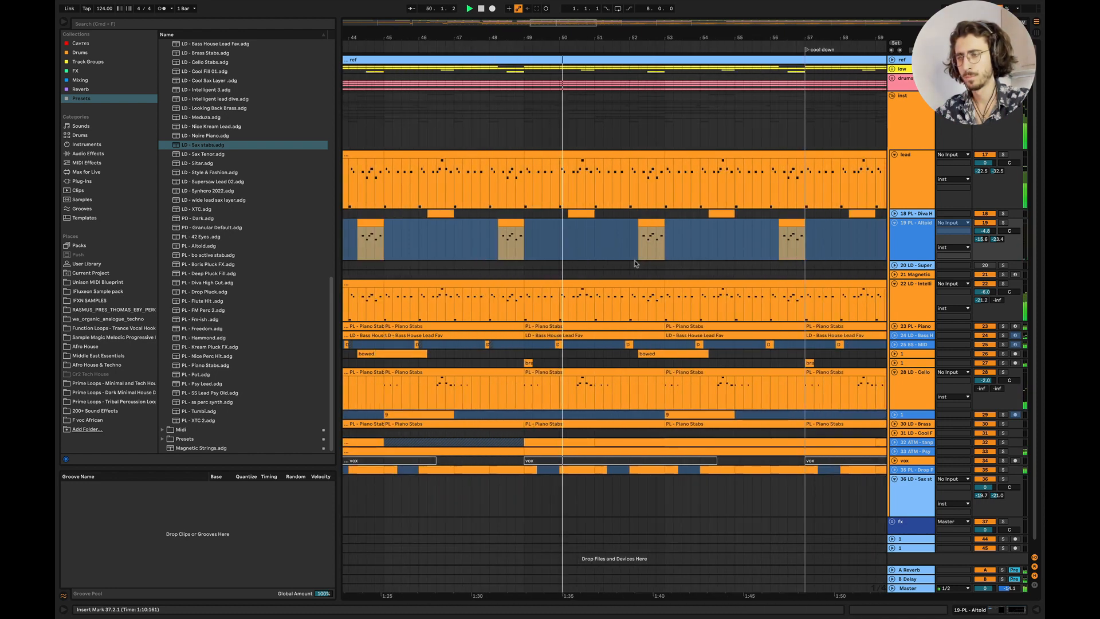
pyautogui.scroll(-3, 634, 263)
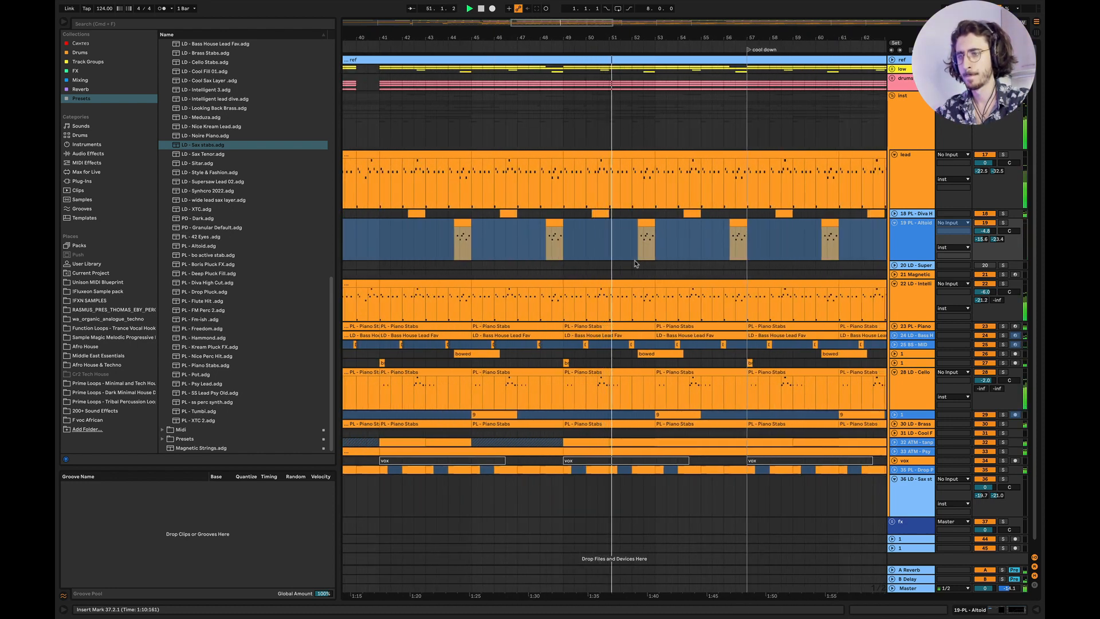
pyautogui.hscroll(2, 634, 264)
pyautogui.scroll(-5, 634, 263)
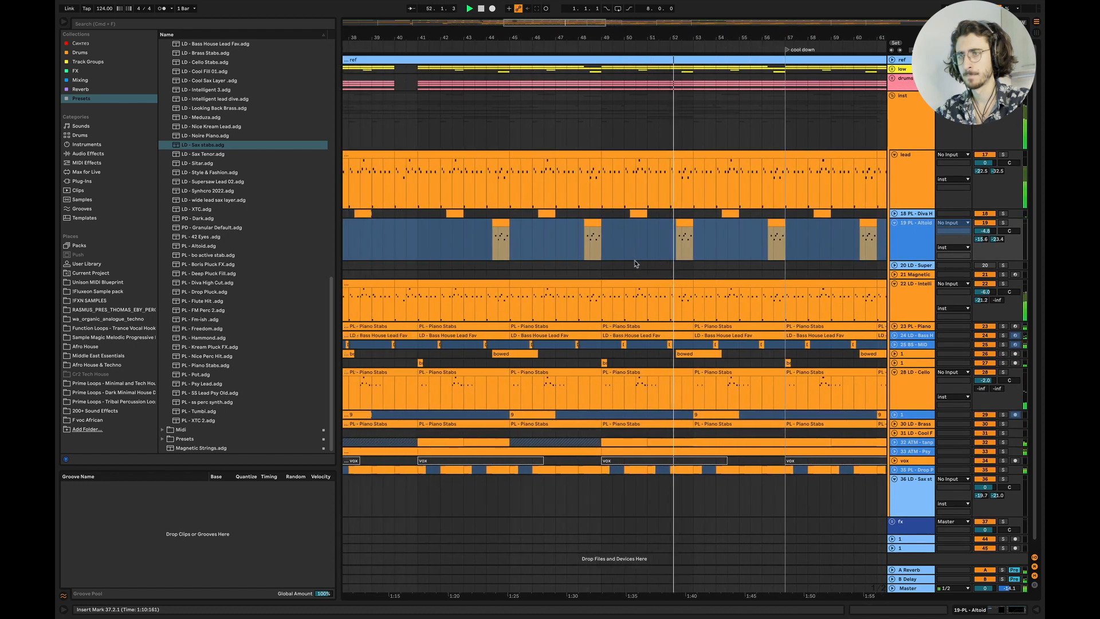
pyautogui.scroll(3, 634, 263)
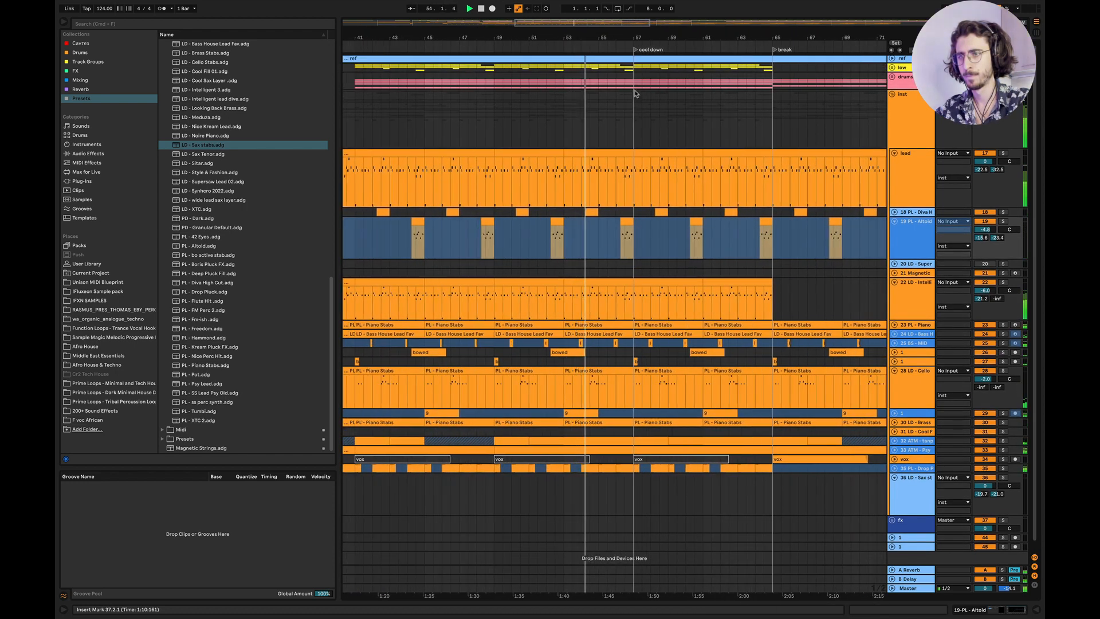
# Try removing the drums group's clips across the cool down section from bar 57 to bar 65, and mark its 56.3.1–57.1.1 range
pyautogui.moveTo(633, 81); pyautogui.dragTo(771, 84)
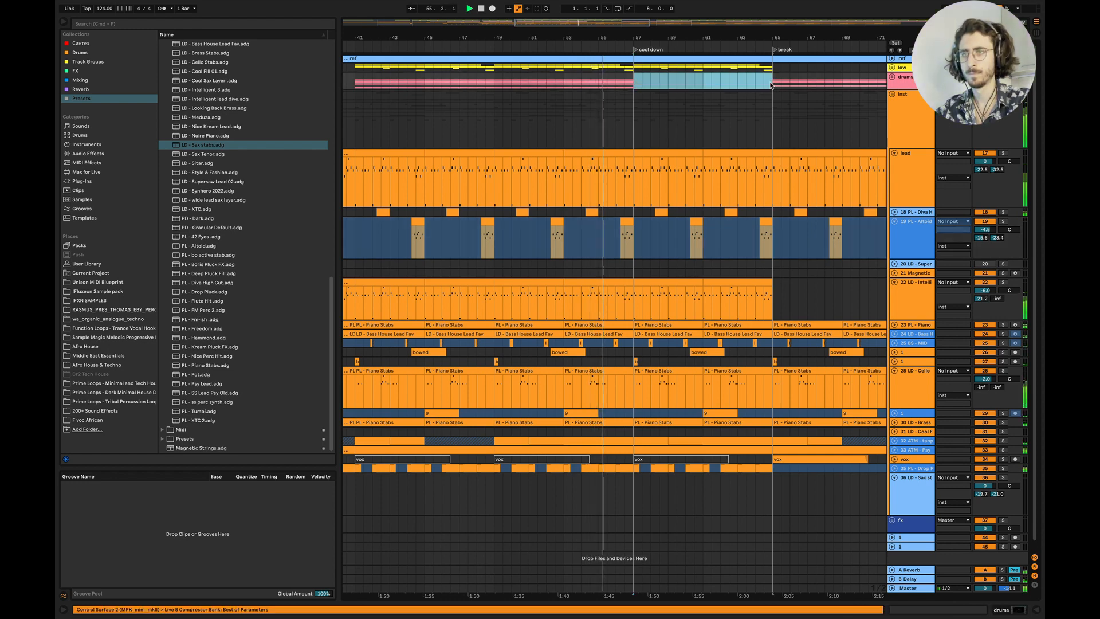
pyautogui.press('Delete')
pyautogui.click(614, 125)
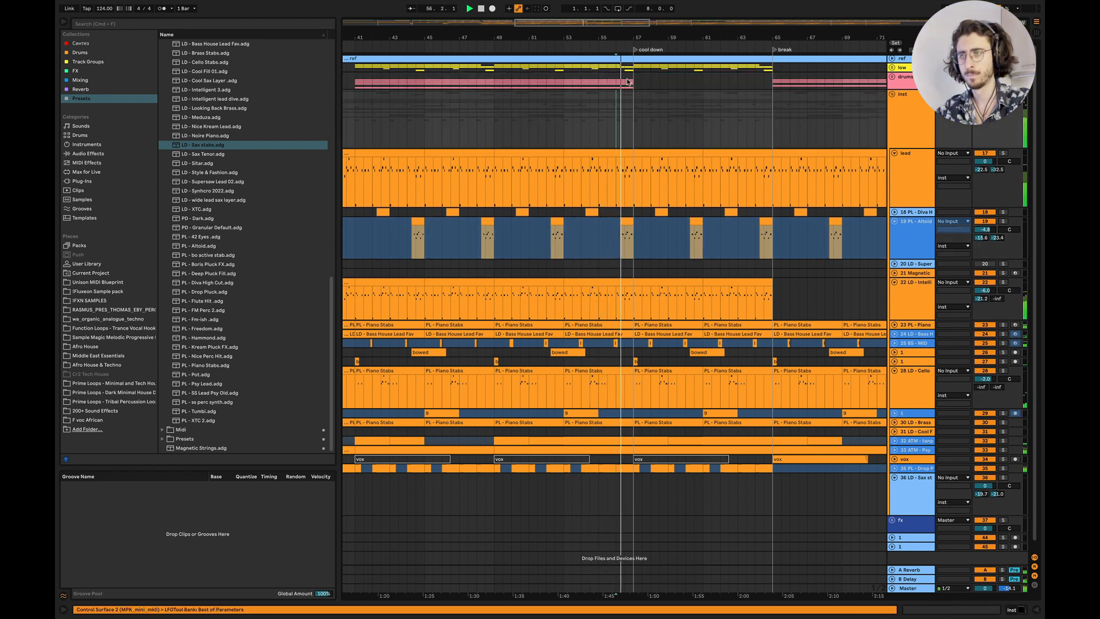
pyautogui.moveTo(625, 80); pyautogui.dragTo(634, 82)
# Fold the lead, Altoid, Intelligent lead and Cello tracks
pyautogui.hscroll(2, 635, 83)
pyautogui.click(894, 153)
pyautogui.click(894, 173)
pyautogui.click(895, 200)
pyautogui.click(896, 255)
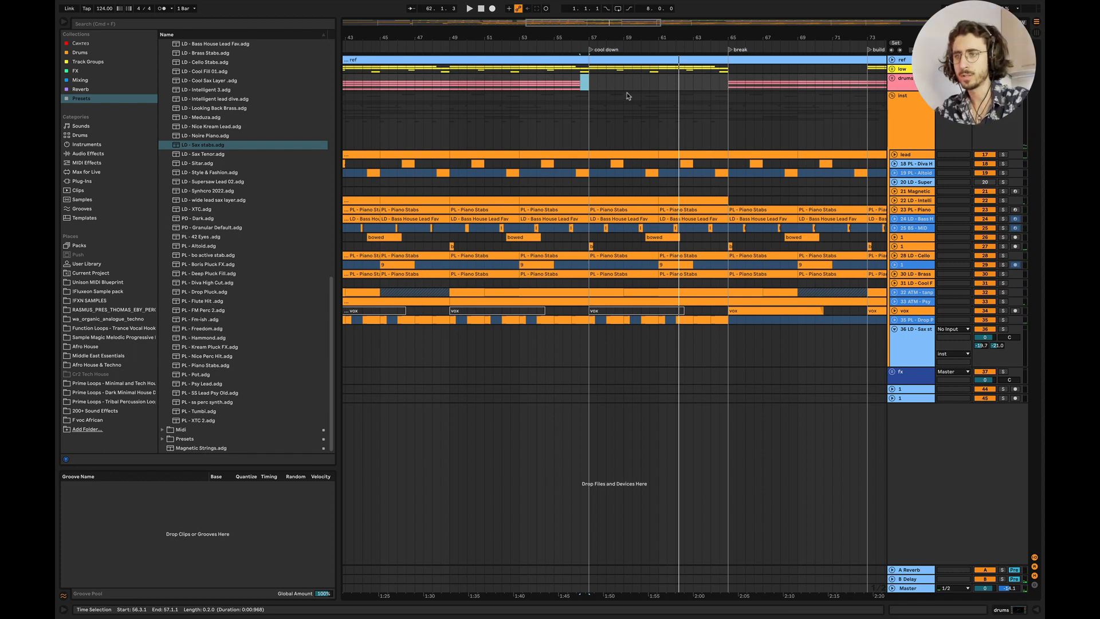
# Undo the deletion of the cool down drums and mark the low group's 61.1.1–65.1.1 range
pyautogui.press('super+z')
pyautogui.click(685, 98)
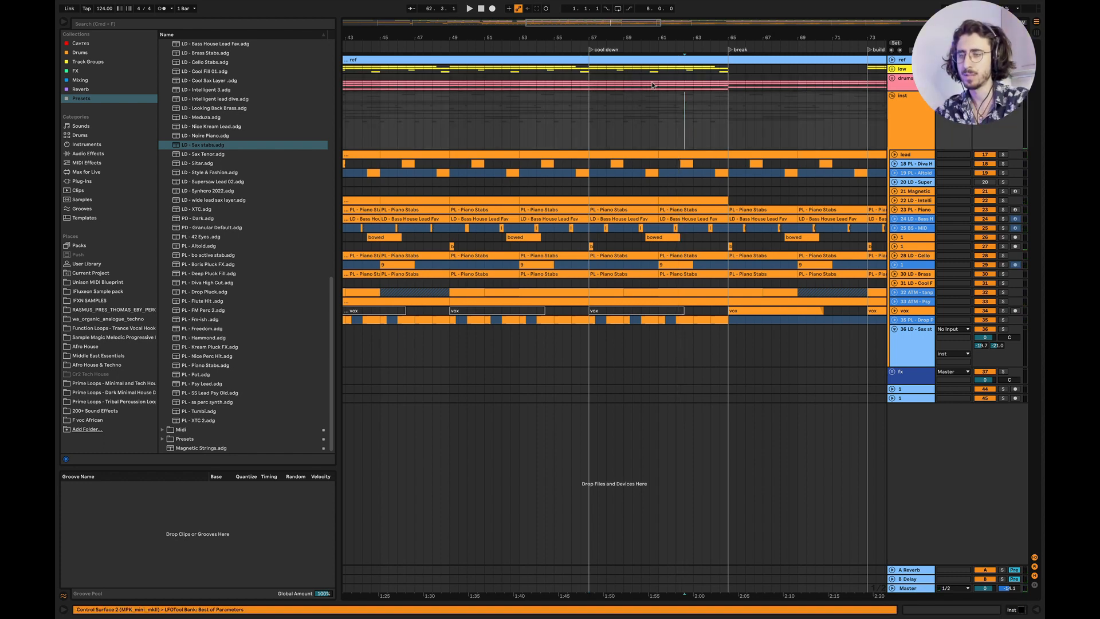
pyautogui.moveTo(729, 73); pyautogui.dragTo(728, 73)
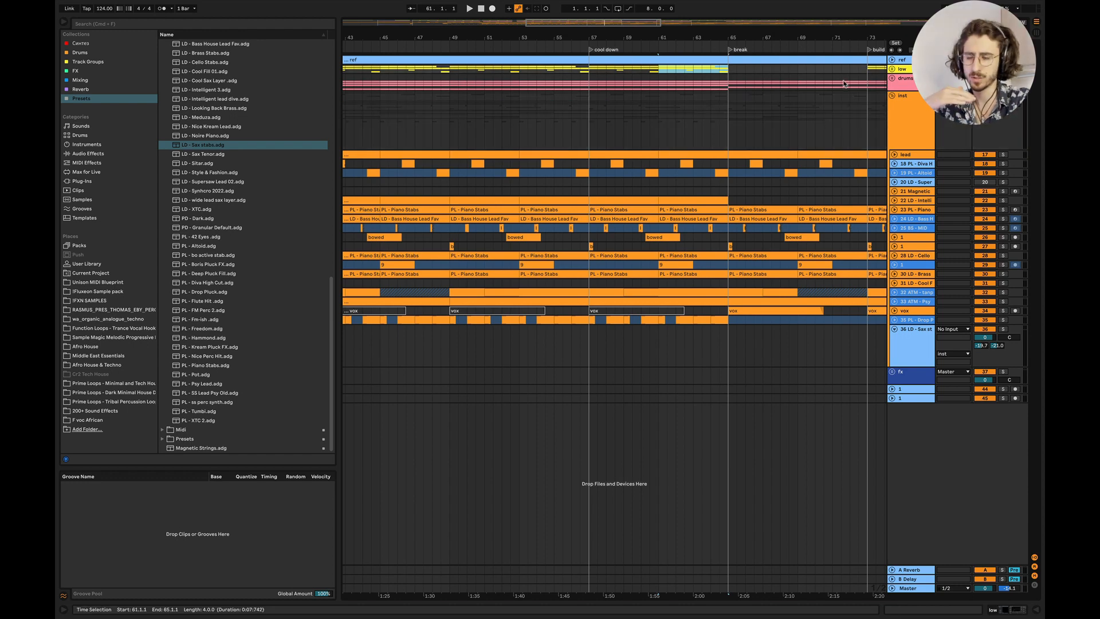
# Examine the sections around the cool down and break, marking the low, drums and inst groups from bar 33 onward
pyautogui.hscroll(5, 847, 151)
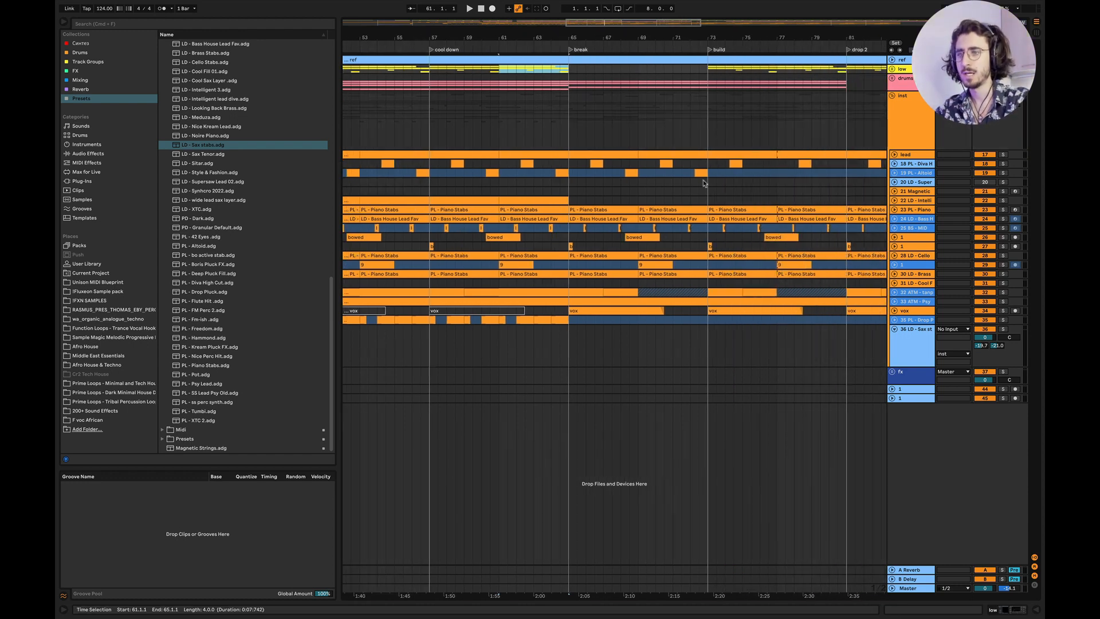
pyautogui.scroll(-10, 624, 194)
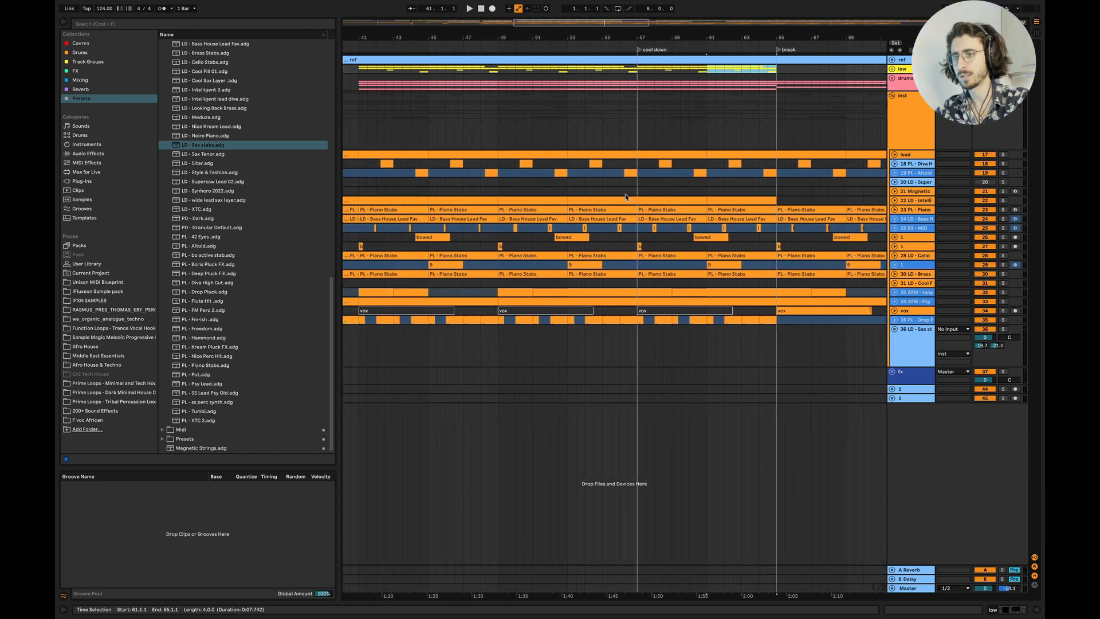
pyautogui.scroll(3, 516, 138)
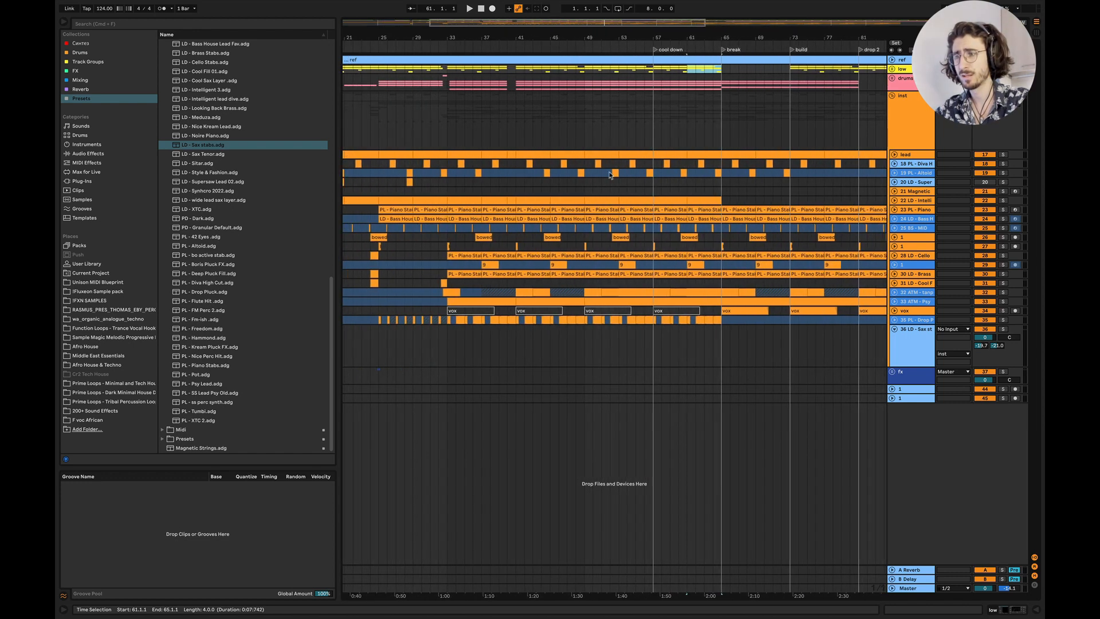
pyautogui.moveTo(466, 123); pyautogui.dragTo(590, 85)
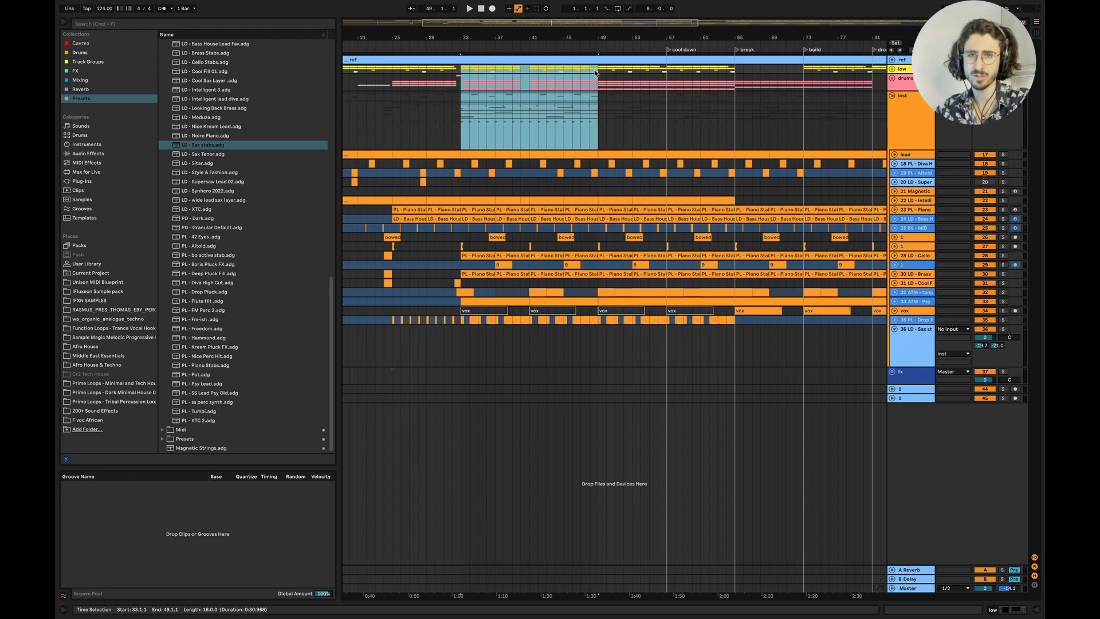
pyautogui.moveTo(467, 111); pyautogui.dragTo(745, 71)
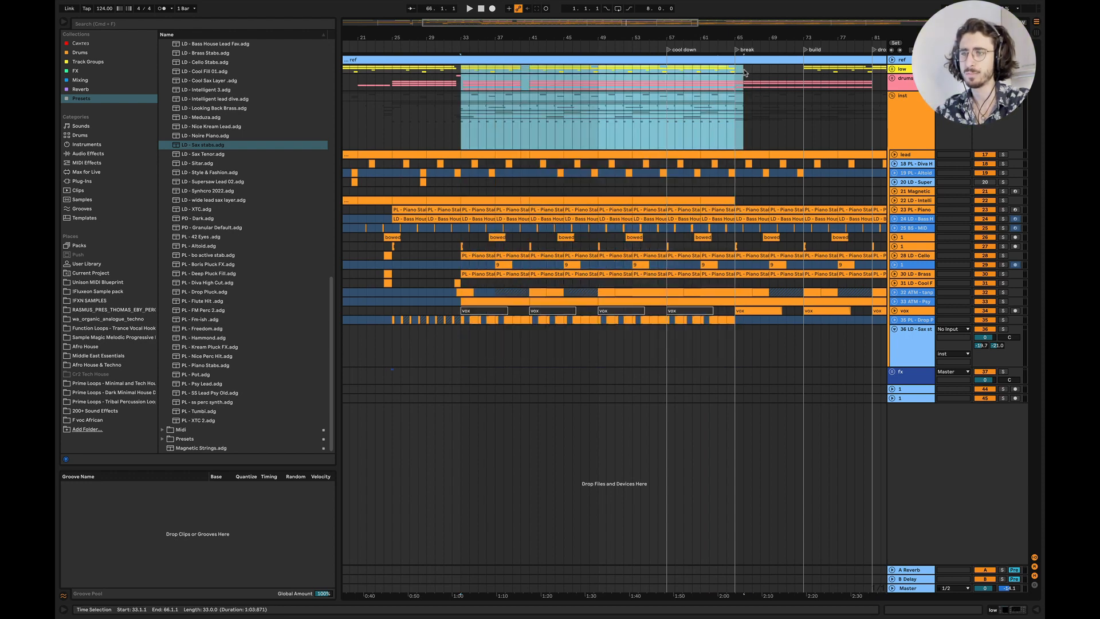
# Delete the empty LD - Sax stabs track
pyautogui.scroll(-5, 670, 118)
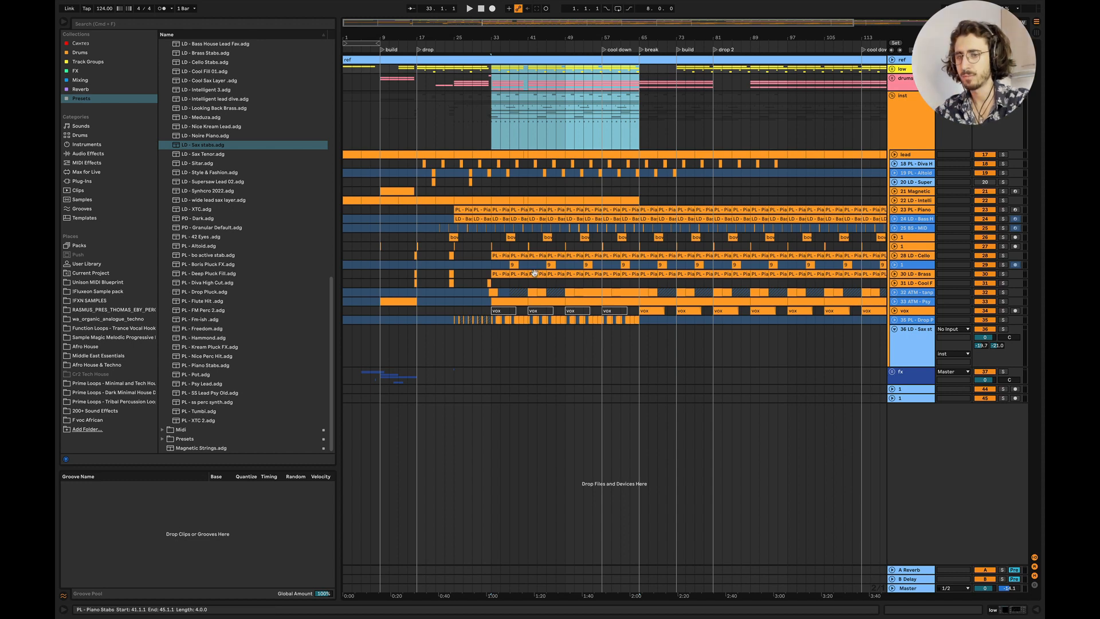
pyautogui.scroll(-3, 534, 273)
pyautogui.click(901, 337)
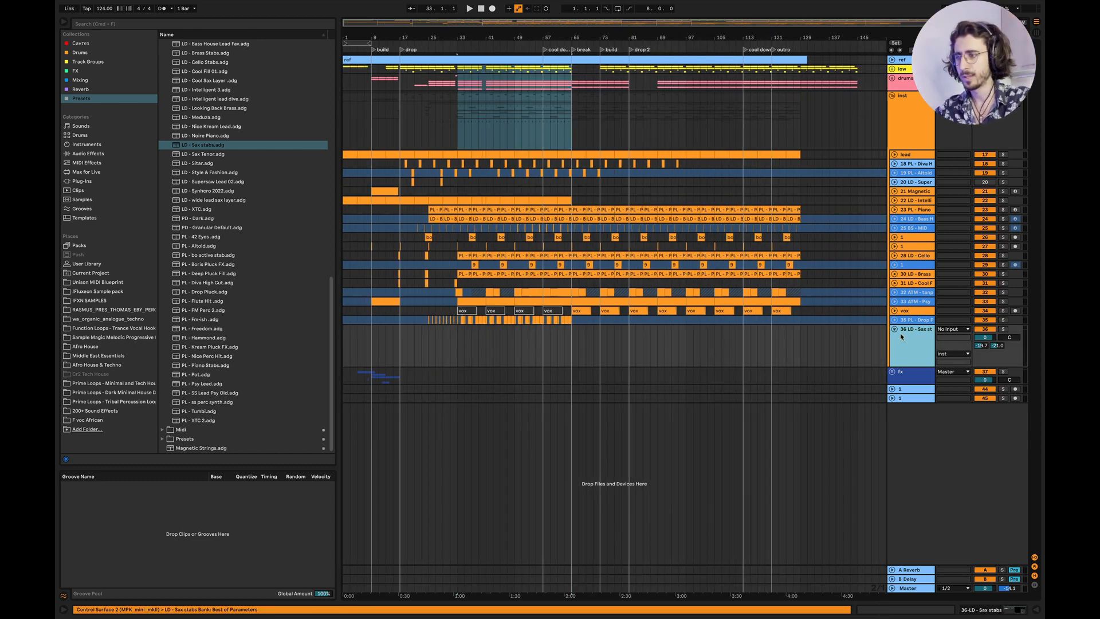
pyautogui.press('Delete')
# Play the arrangement from 32.1.1 through the bar 40 break into bar 41, and stop playback
pyautogui.scroll(6, 458, 224)
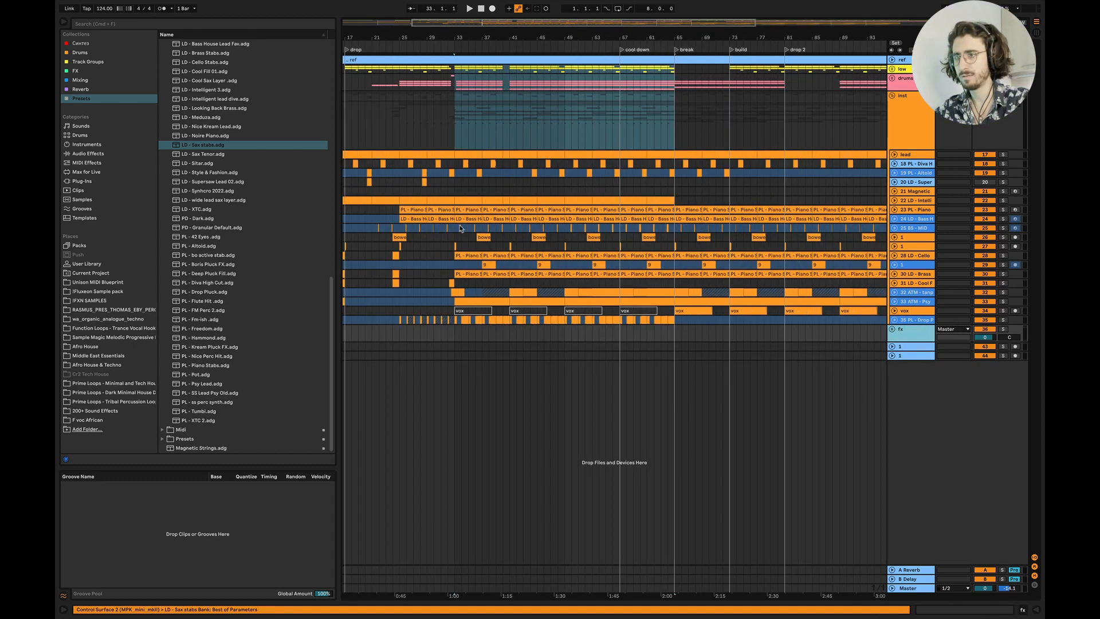
pyautogui.scroll(-2, 484, 218)
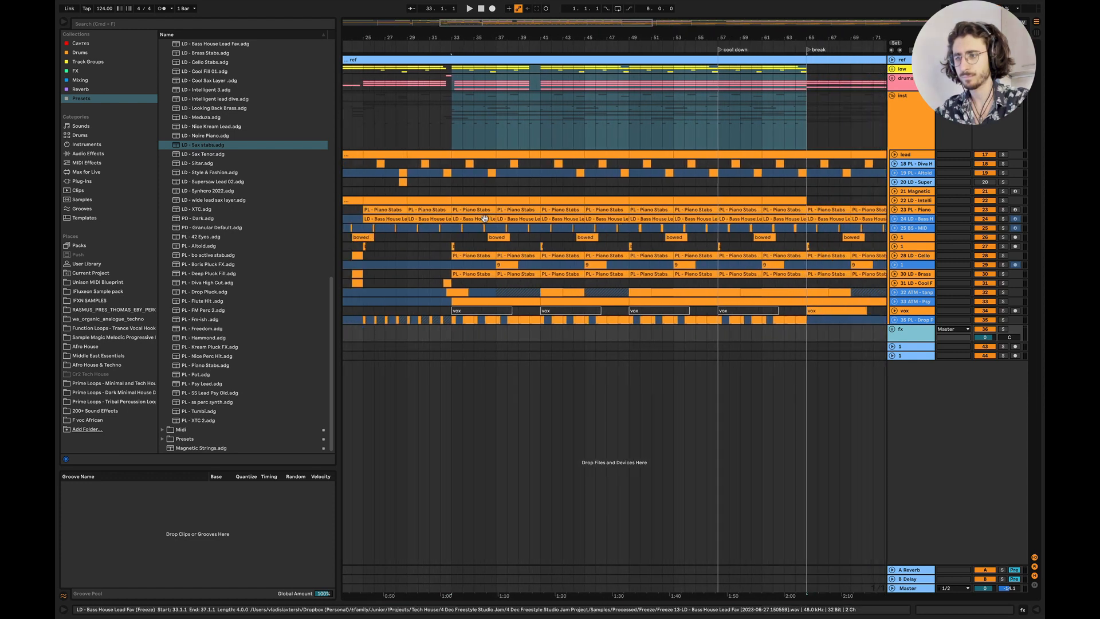
pyautogui.click(440, 192)
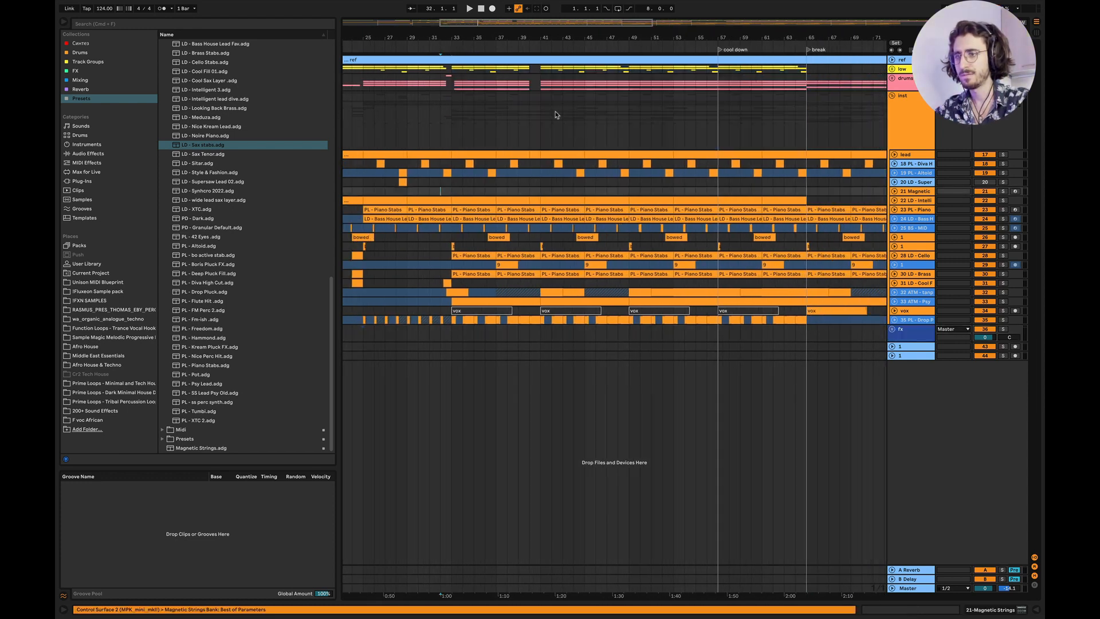
pyautogui.scroll(1, 470, 253)
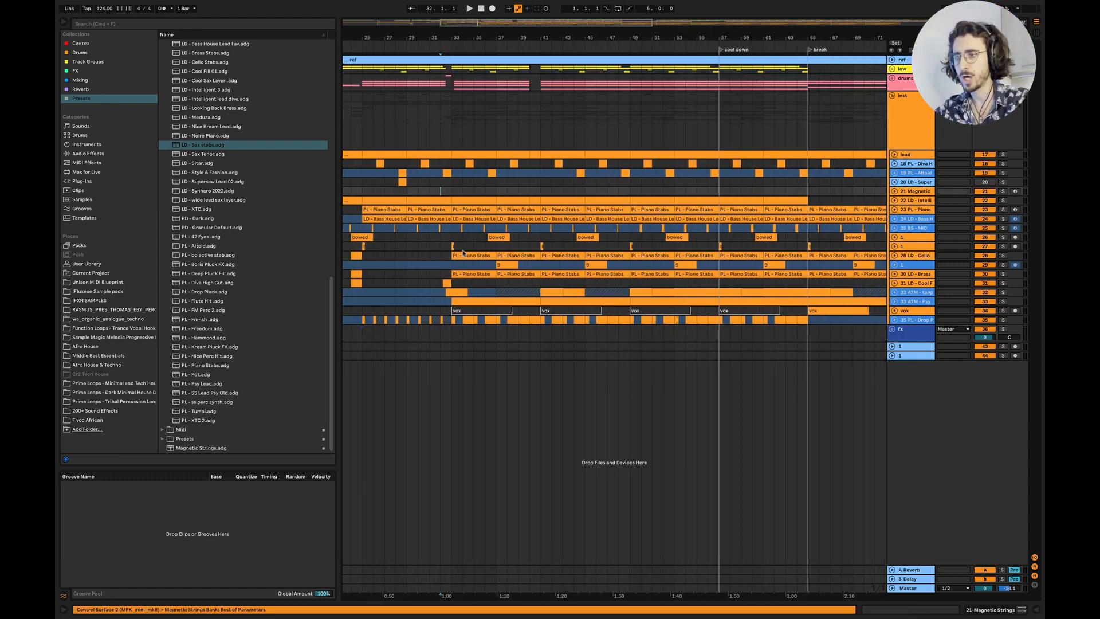
pyautogui.click(417, 198)
pyautogui.click(425, 192)
pyautogui.press('space')
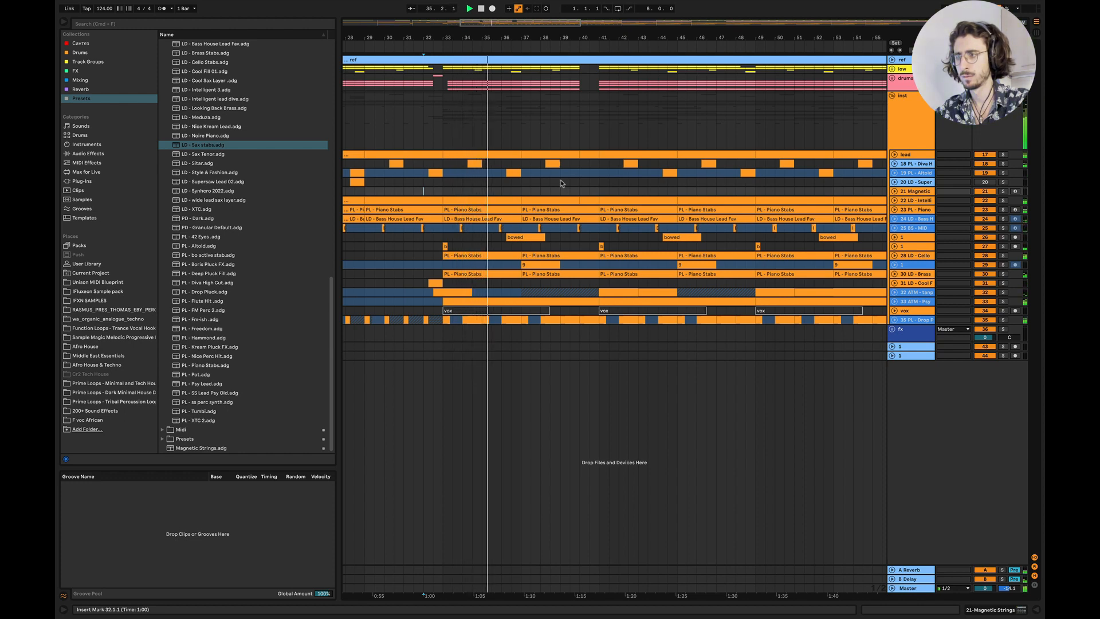
pyautogui.click(359, 181)
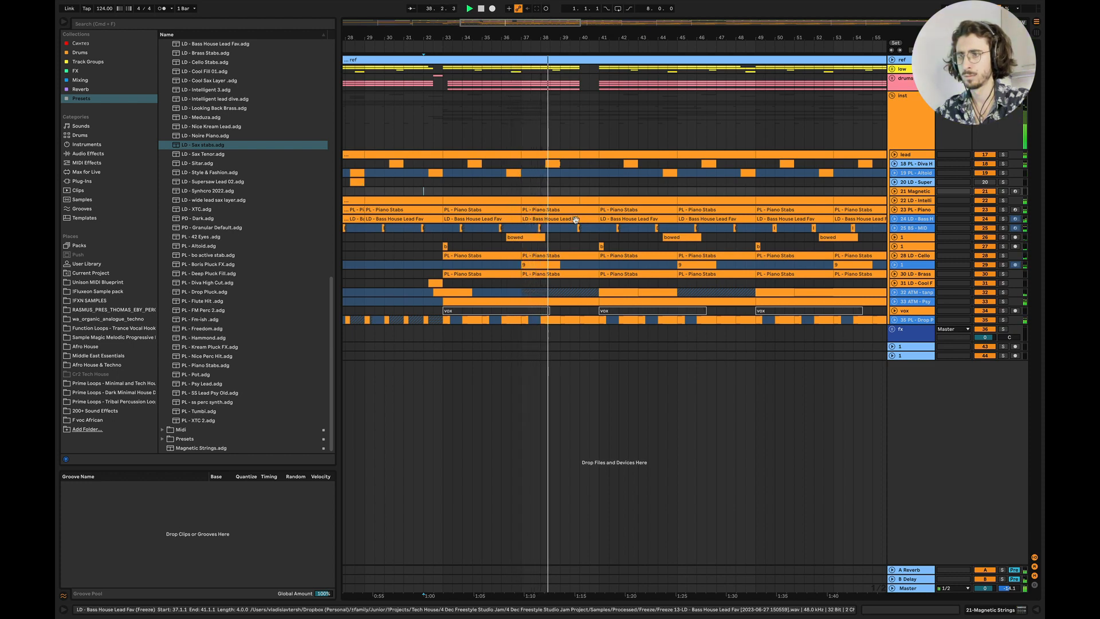
pyautogui.scroll(5, 608, 217)
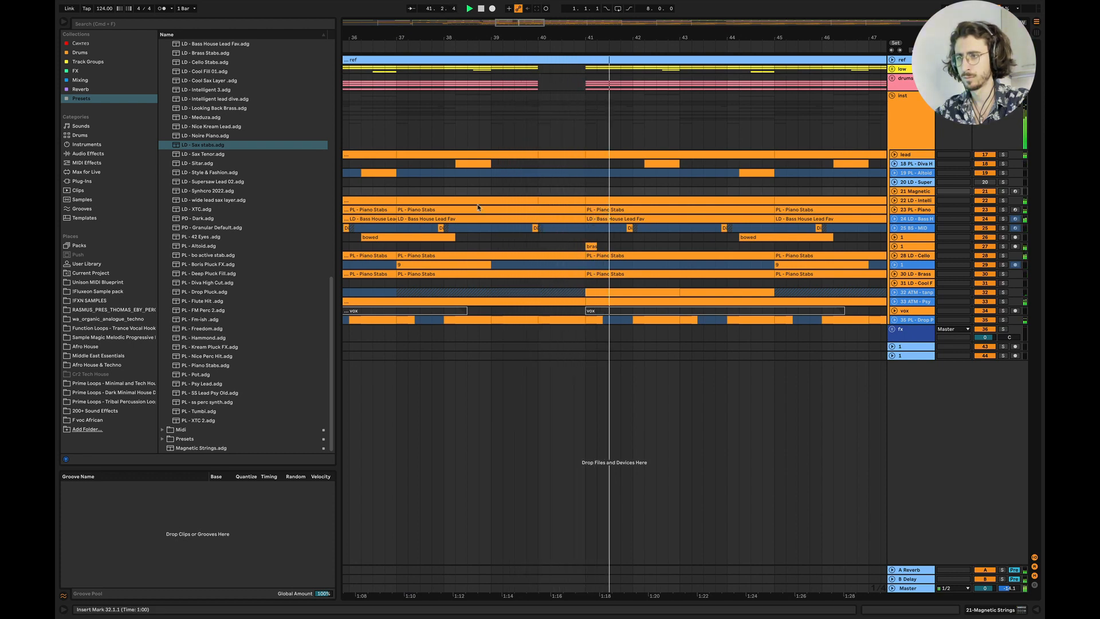
pyautogui.press('space')
# Insert a new MIDI track below the PL - Drop Pluck track
pyautogui.hscroll(-3, 848, 318)
pyautogui.rightClick(908, 323)
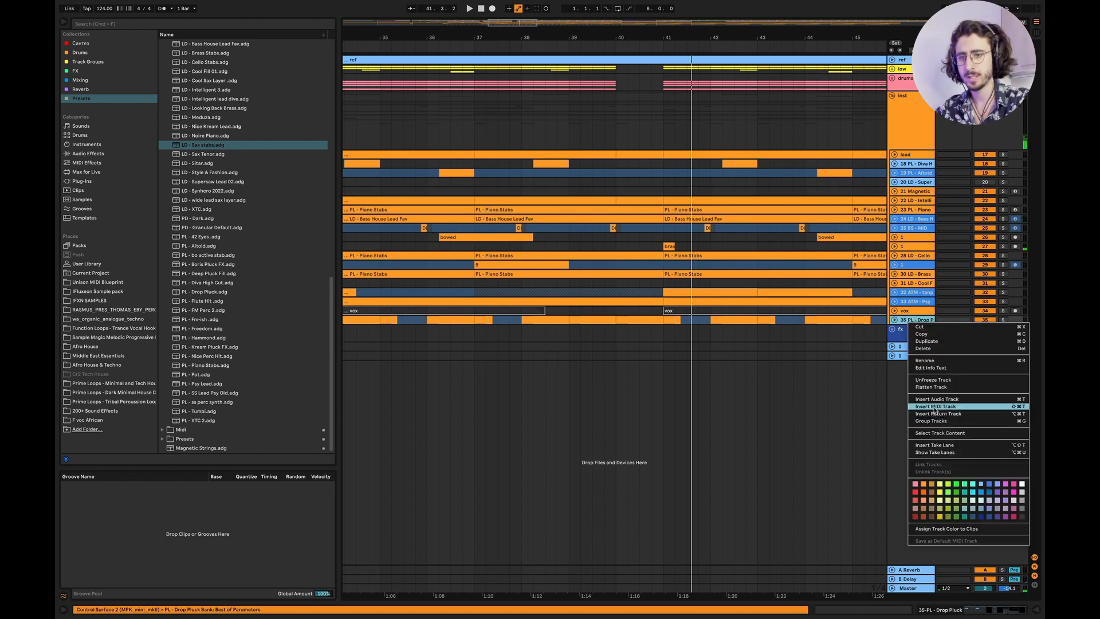
pyautogui.press('super+shift+t')
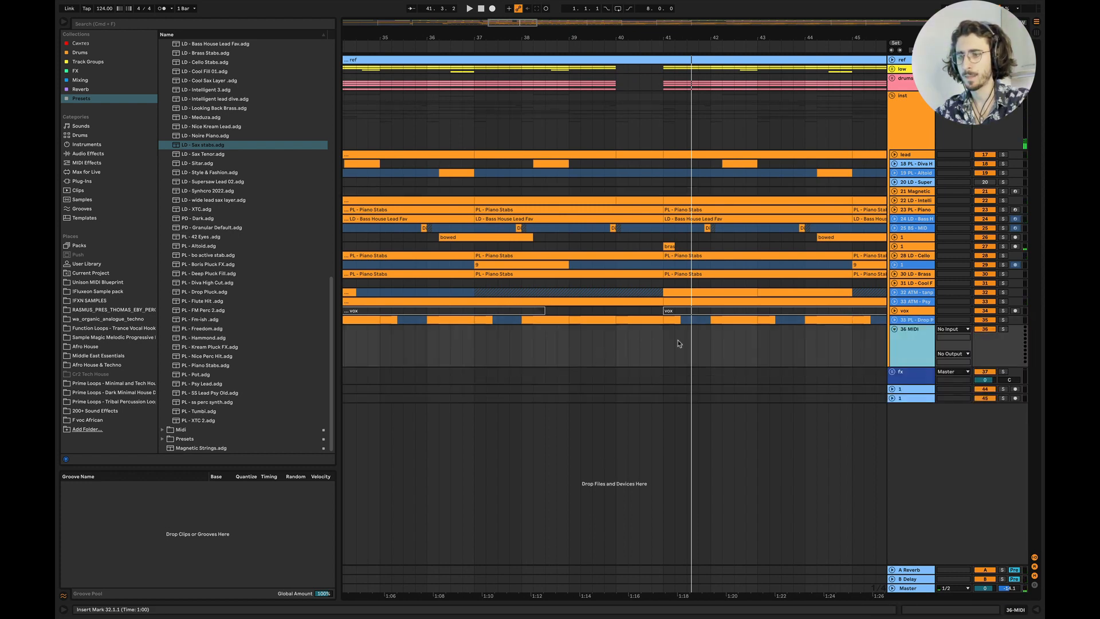
pyautogui.hscroll(4, 650, 342)
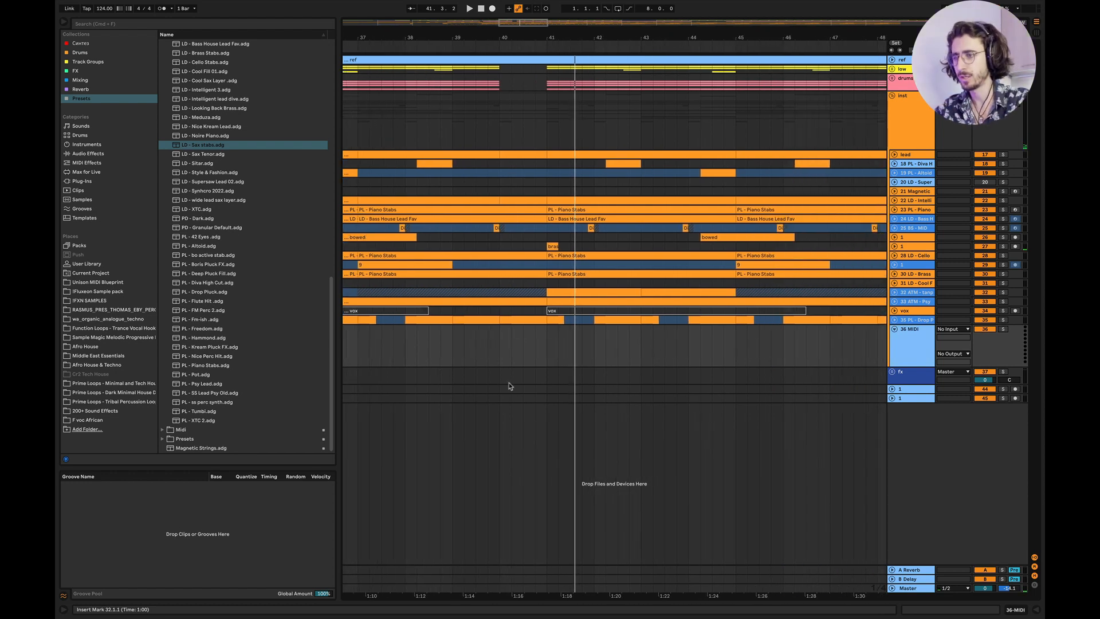
pyautogui.scroll(-3, 486, 337)
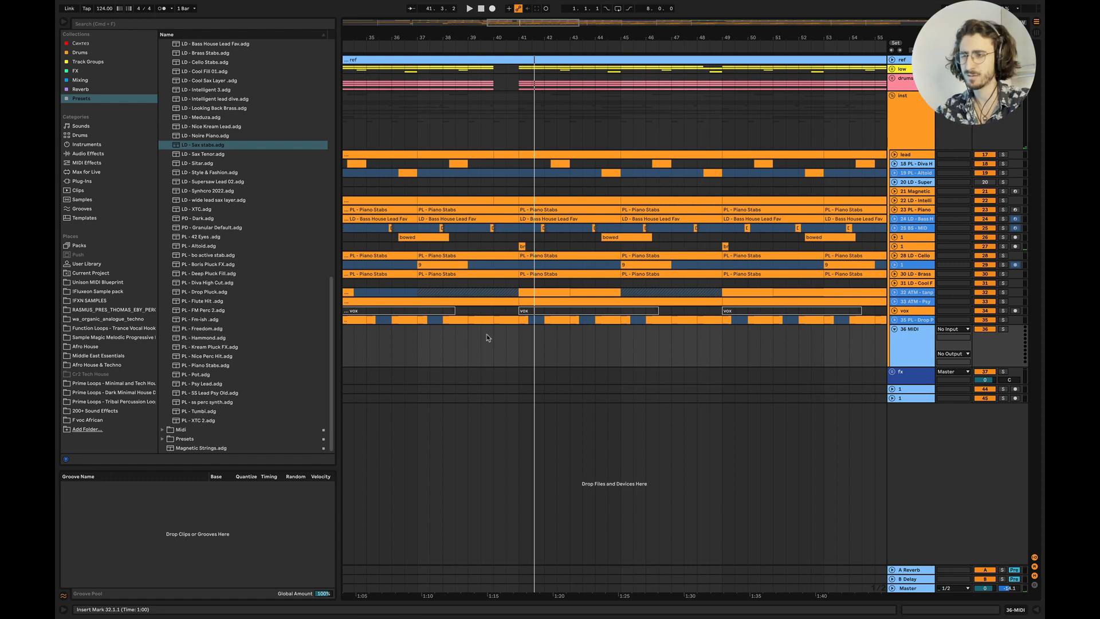
# Examine the arrangement from the drop through break, build and drop 2 to the outro, and return to the bar 40 transition
pyautogui.scroll(-5, 486, 337)
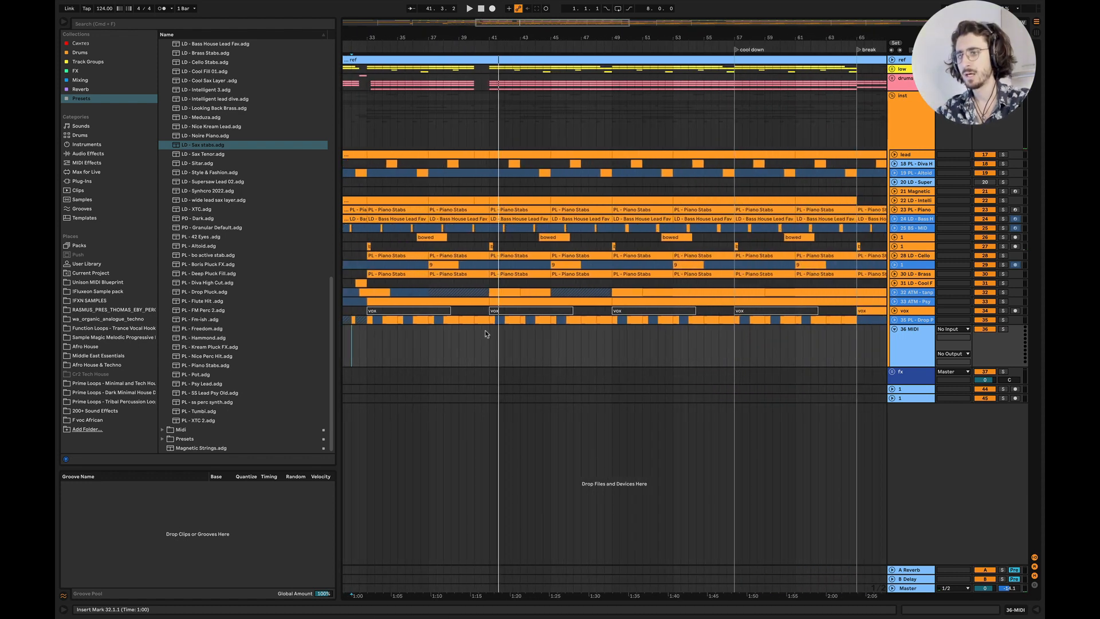
pyautogui.scroll(-2, 485, 333)
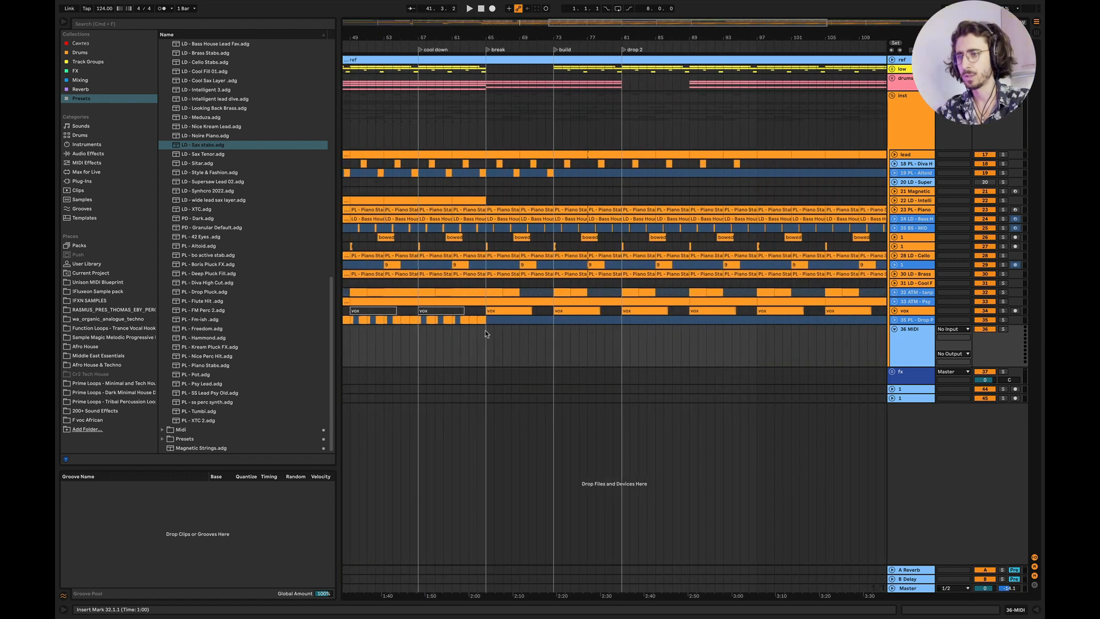
pyautogui.hscroll(6, 485, 334)
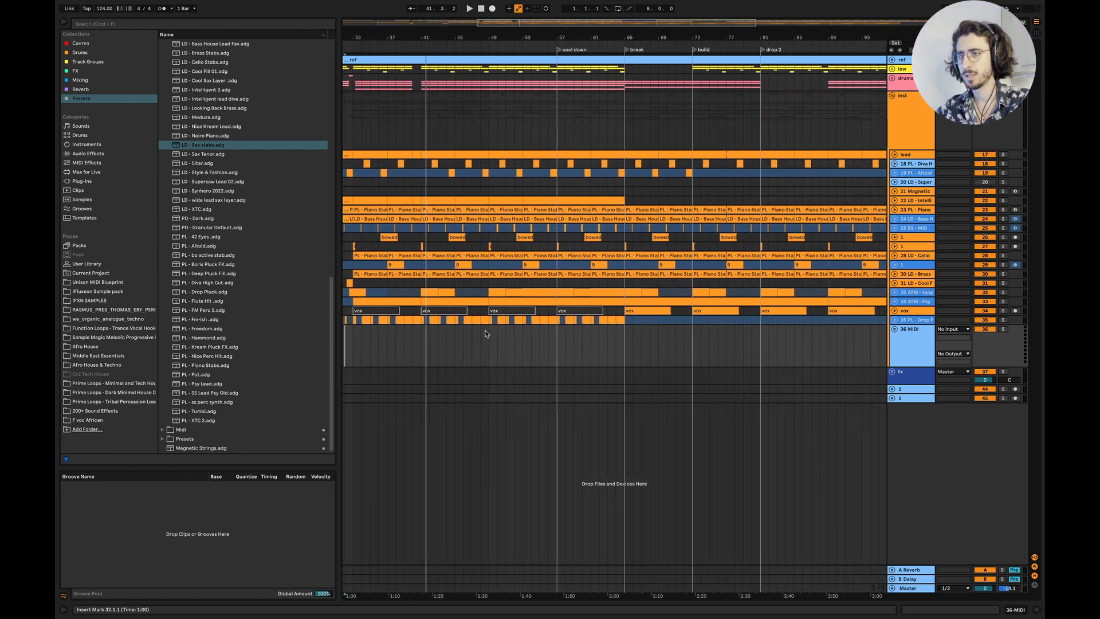
pyautogui.scroll(-5, 573, 332)
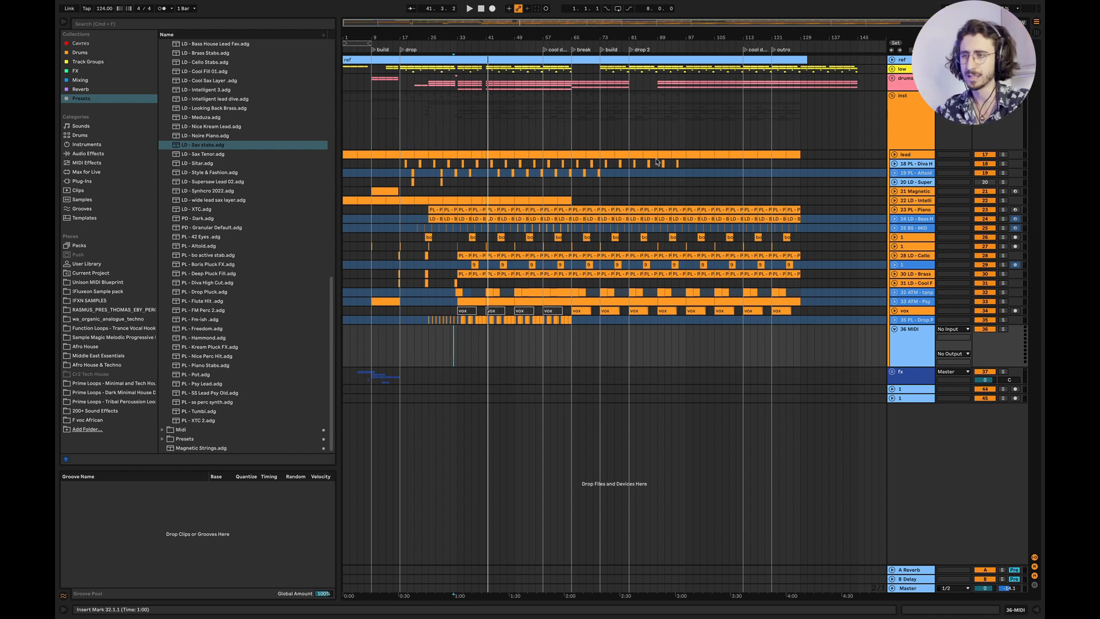
pyautogui.scroll(5, 523, 146)
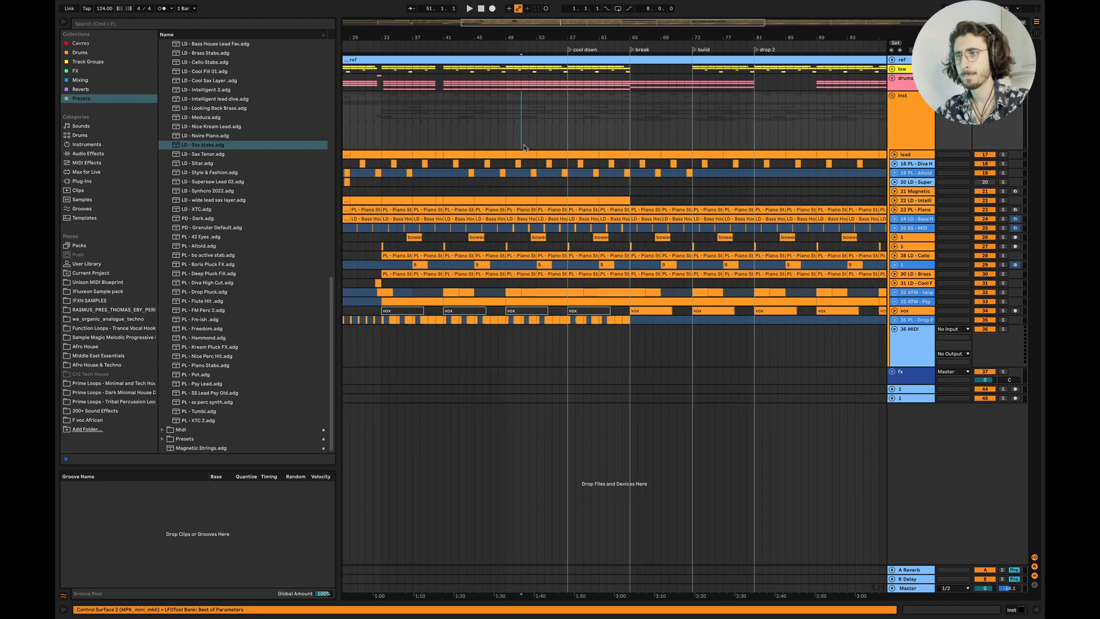
pyautogui.hscroll(5, 524, 144)
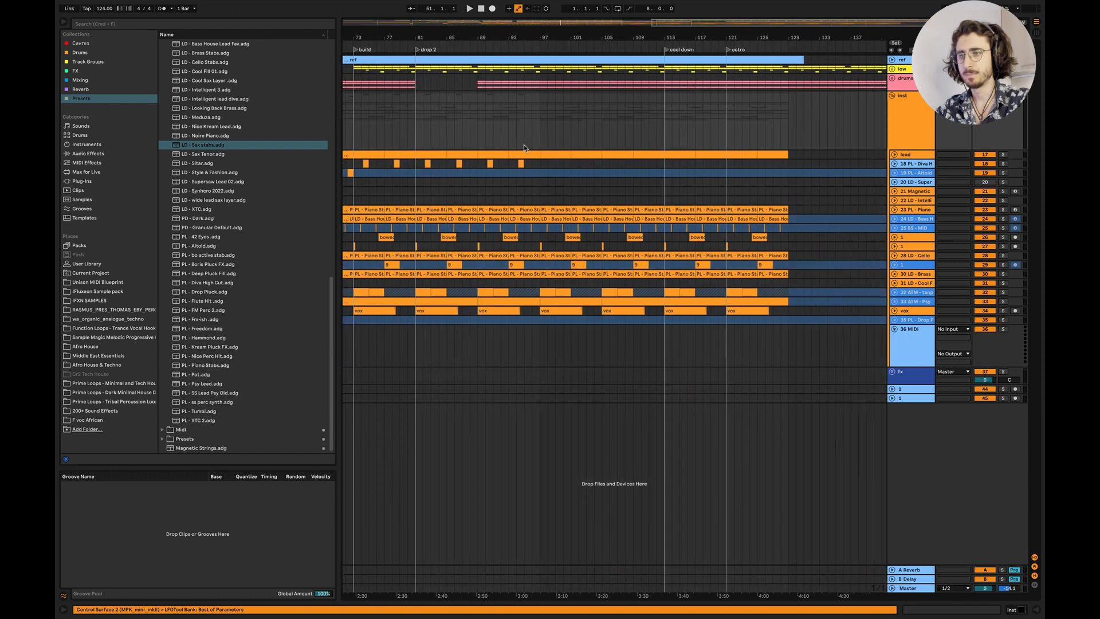
pyautogui.hscroll(-4, 532, 286)
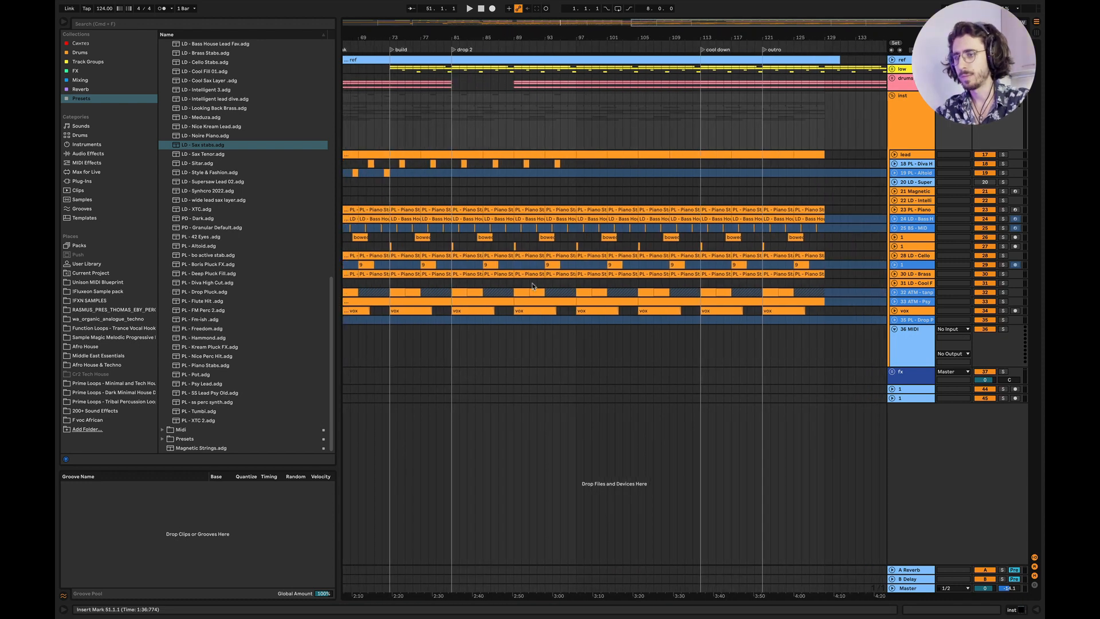
pyautogui.hscroll(-1, 532, 287)
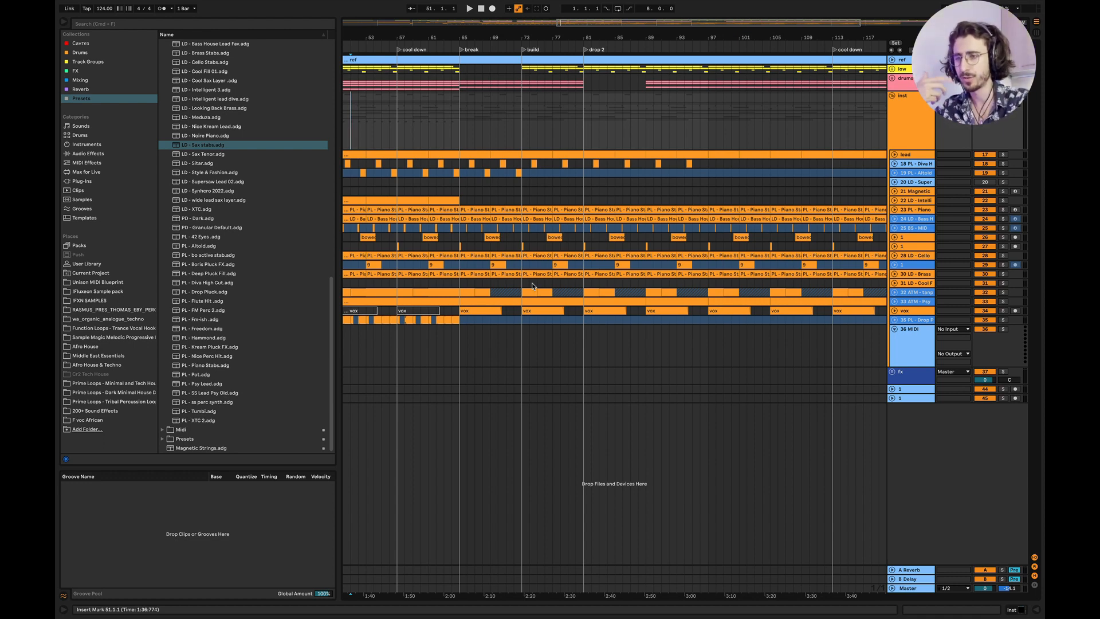
pyautogui.hscroll(-8, 532, 287)
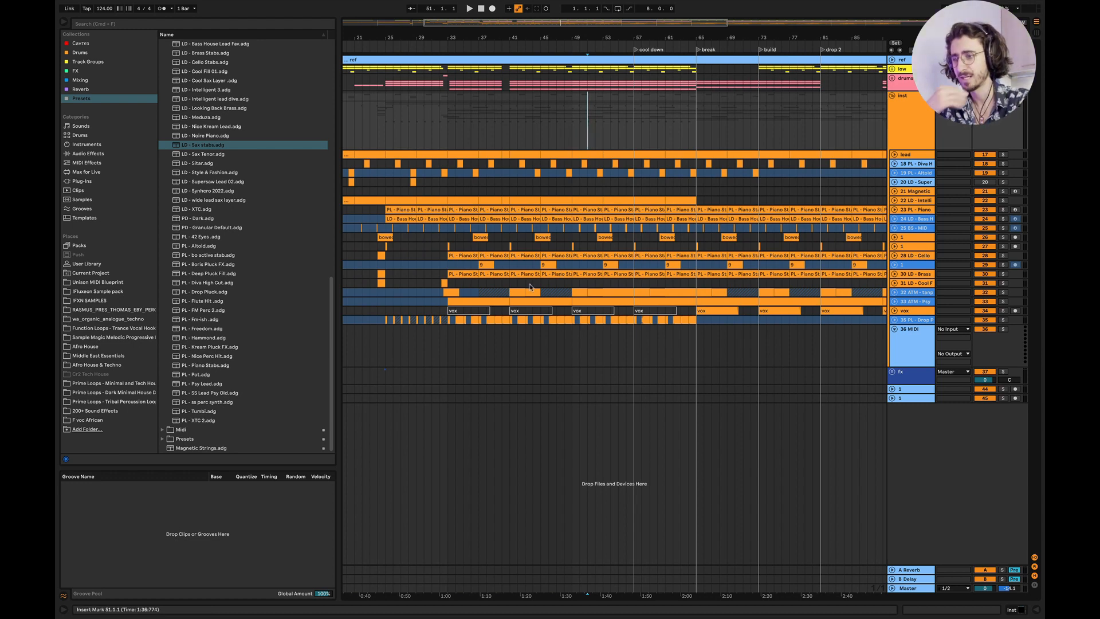
pyautogui.scroll(5, 506, 156)
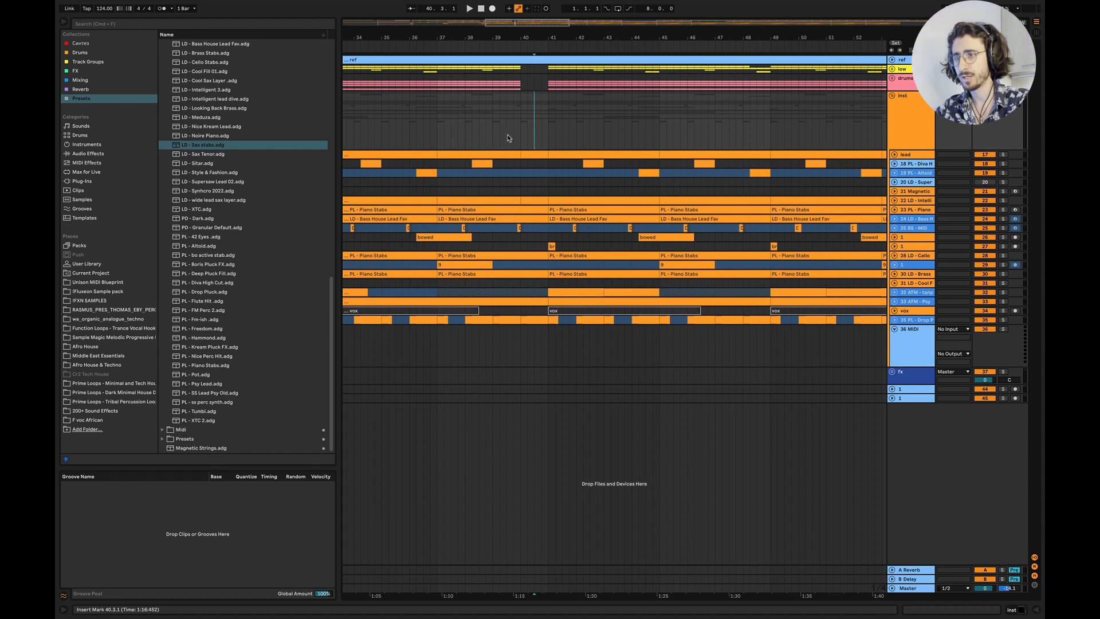
pyautogui.scroll(1, 450, 193)
# Try the LD - Sax stabs preset on the new MIDI track, replace it with LD - Style & Fashion, and close the synth window
pyautogui.click(212, 147)
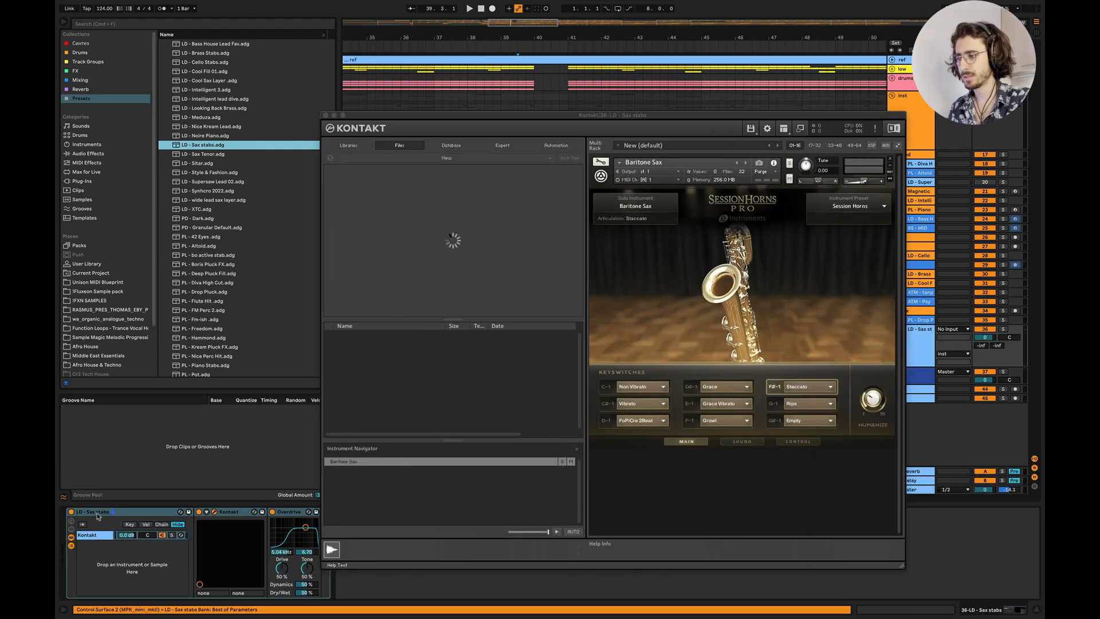
pyautogui.click(218, 171)
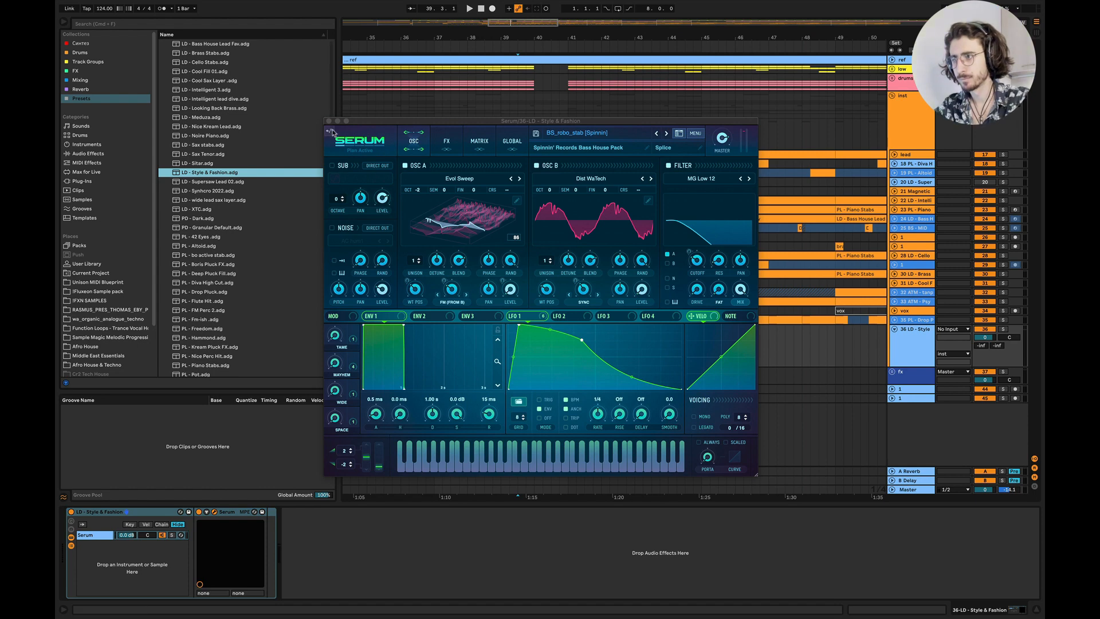
pyautogui.click(329, 121)
# Unfold the lead track, copy its bar 40 notes onto the LD - Style & Fashion track, and play the copy soloed
pyautogui.moveTo(552, 38); pyautogui.dragTo(613, 64)
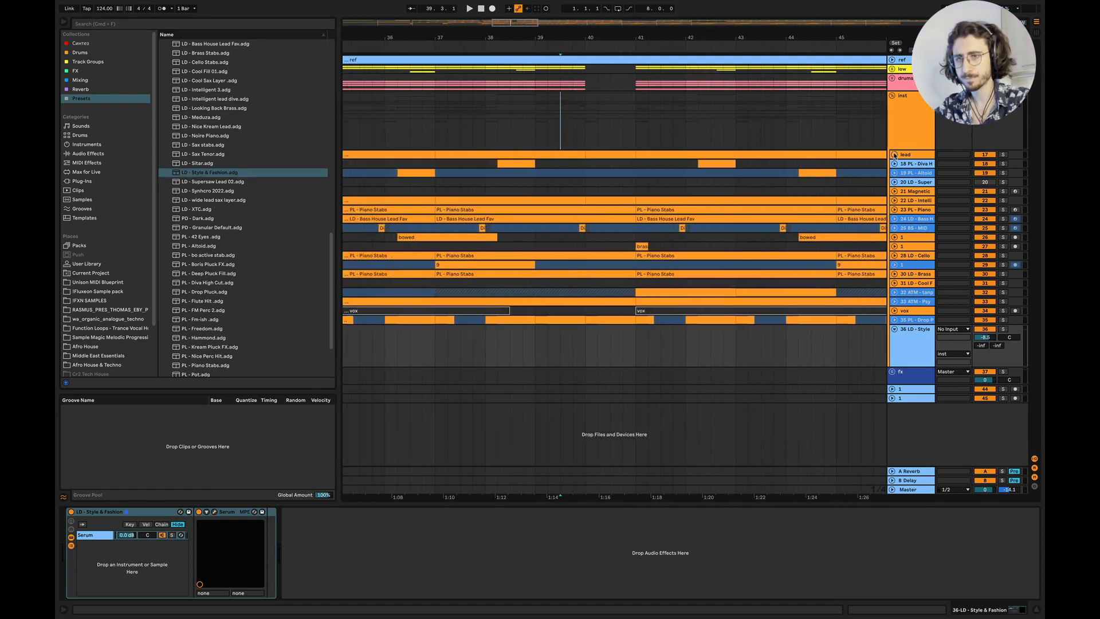
pyautogui.click(894, 155)
pyautogui.scroll(4, 686, 221)
pyautogui.moveTo(572, 153); pyautogui.dragTo(575, 398)
pyautogui.press('space')
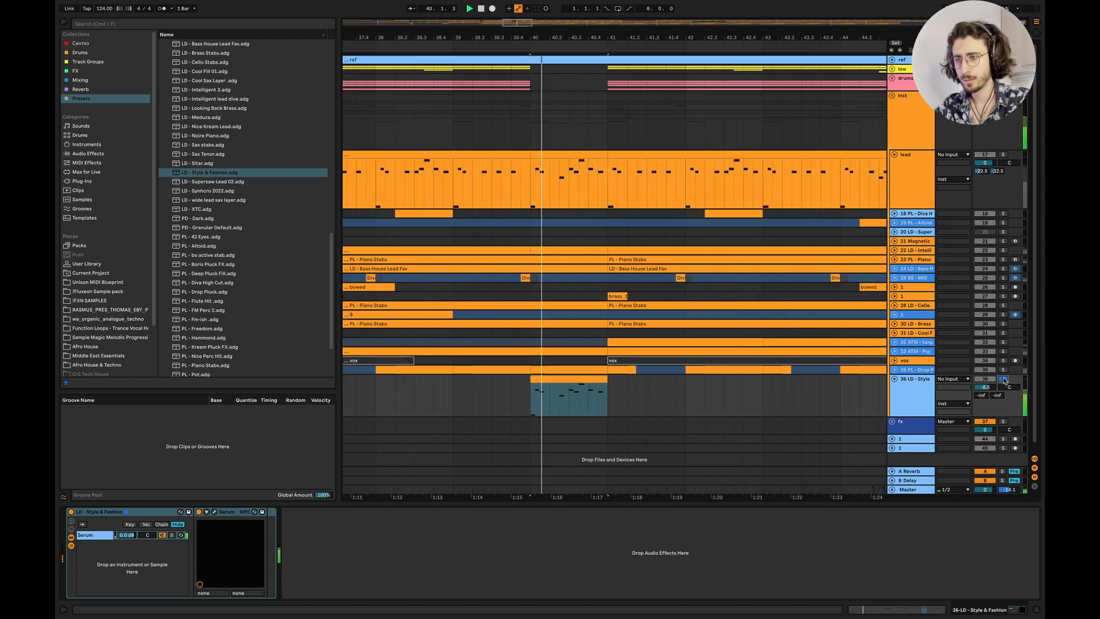
# Open the copied bar 40 clip for note editing and transpose all its notes up one octave
pyautogui.doubleClick(593, 386)
pyautogui.press('super+a')
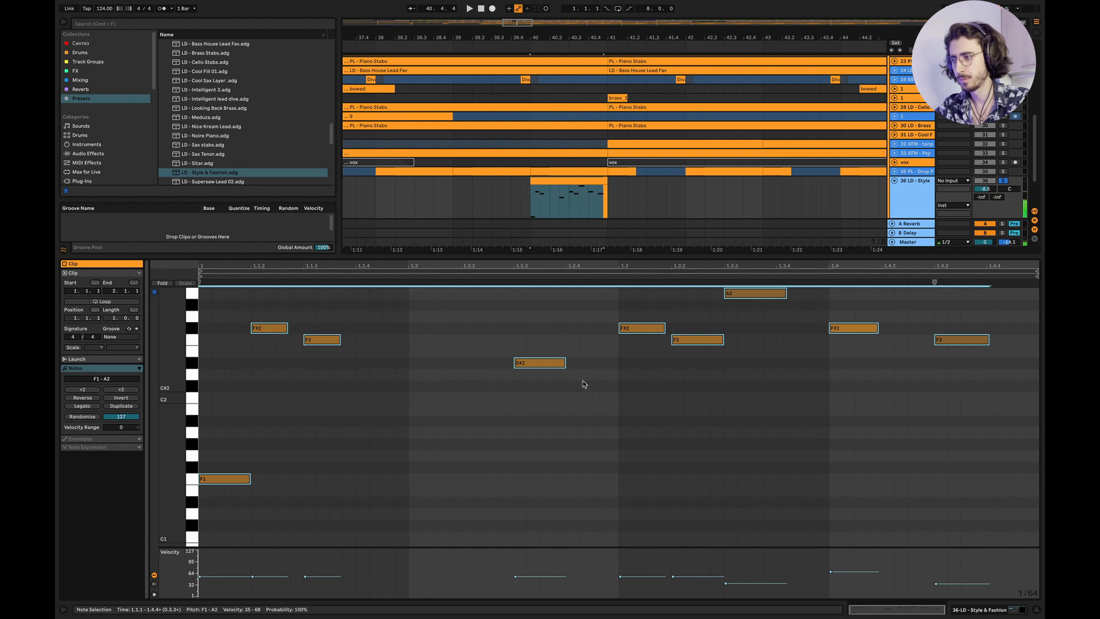
pyautogui.click(271, 396)
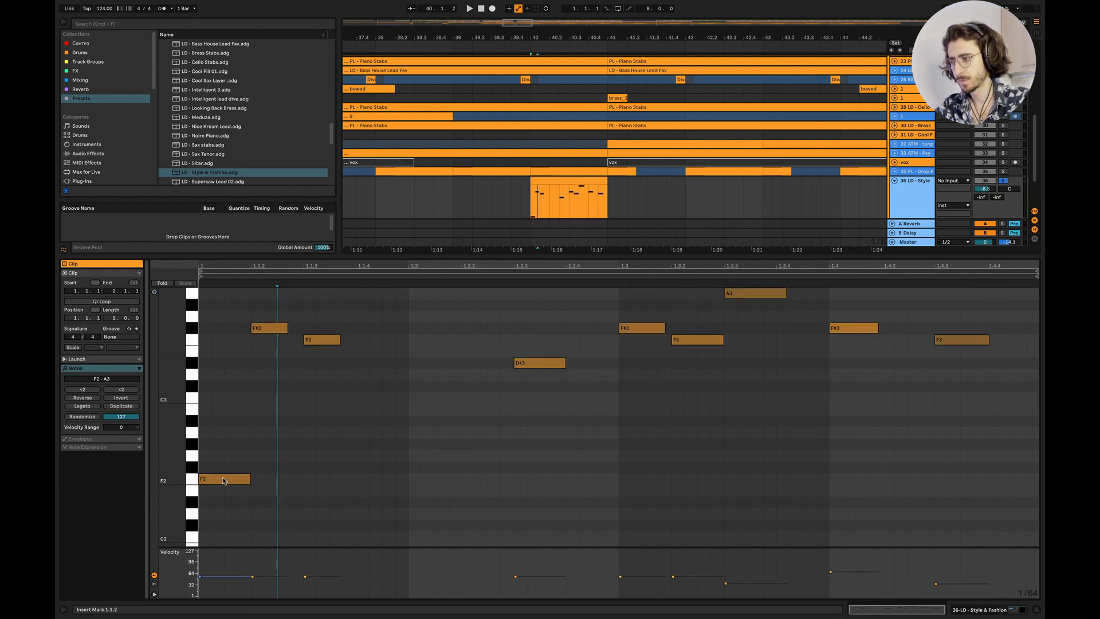
# Flatten the bar 40 melody to repeated F3 notes, deleting the notes at 1.1.2 and 1.3.2
pyautogui.moveTo(223, 480); pyautogui.dragTo(228, 354)
pyautogui.doubleClick(260, 331)
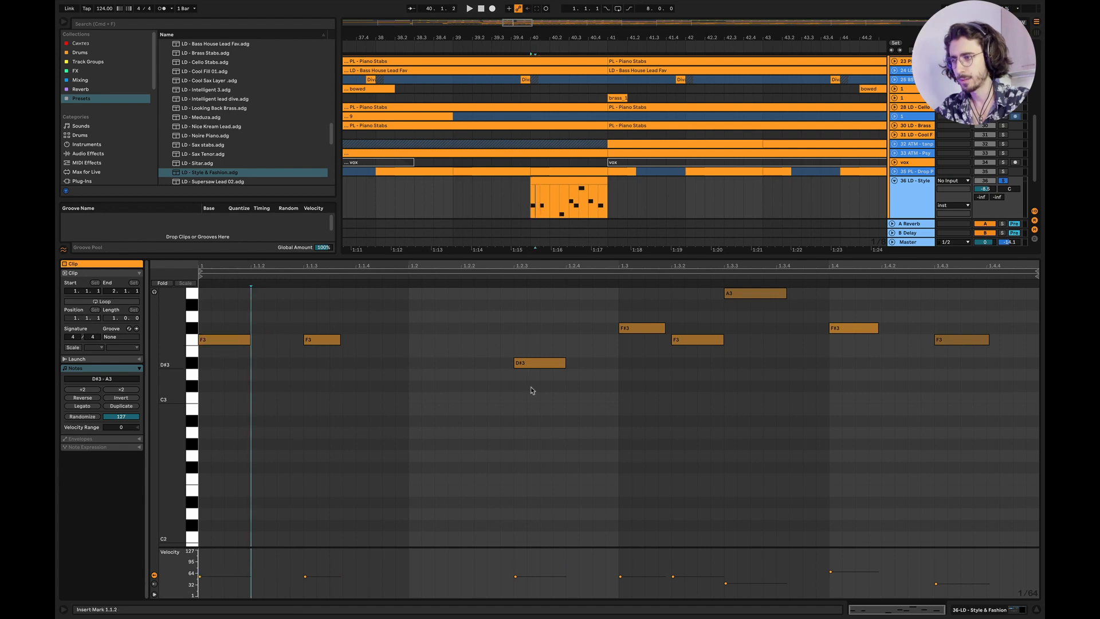
pyautogui.moveTo(532, 364); pyautogui.dragTo(533, 331)
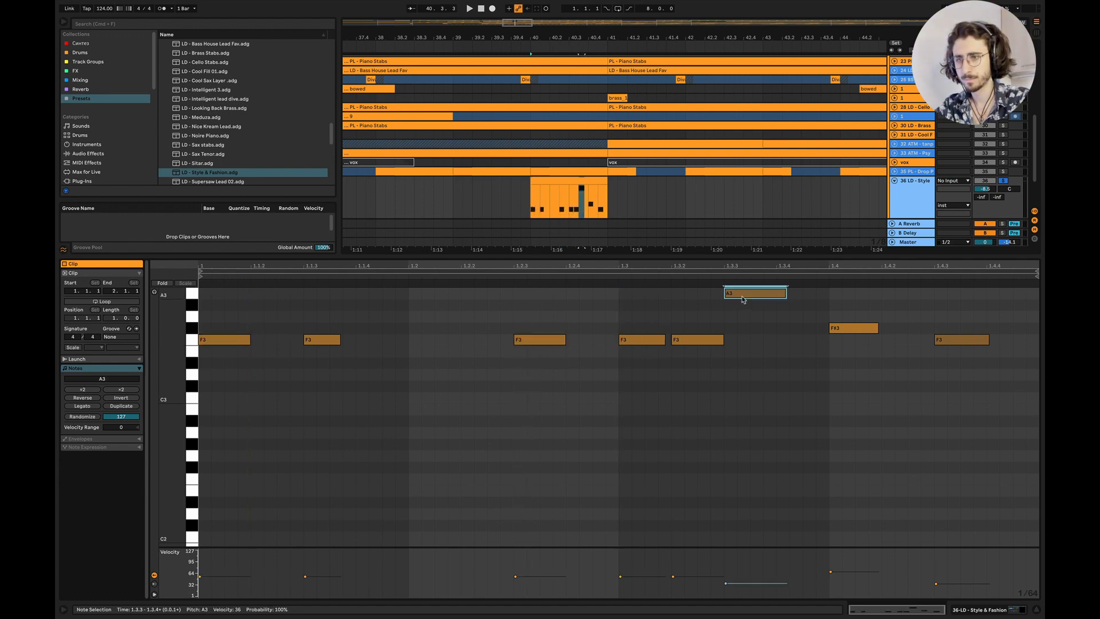
pyautogui.moveTo(743, 299); pyautogui.dragTo(743, 339)
pyautogui.moveTo(834, 331); pyautogui.dragTo(839, 346)
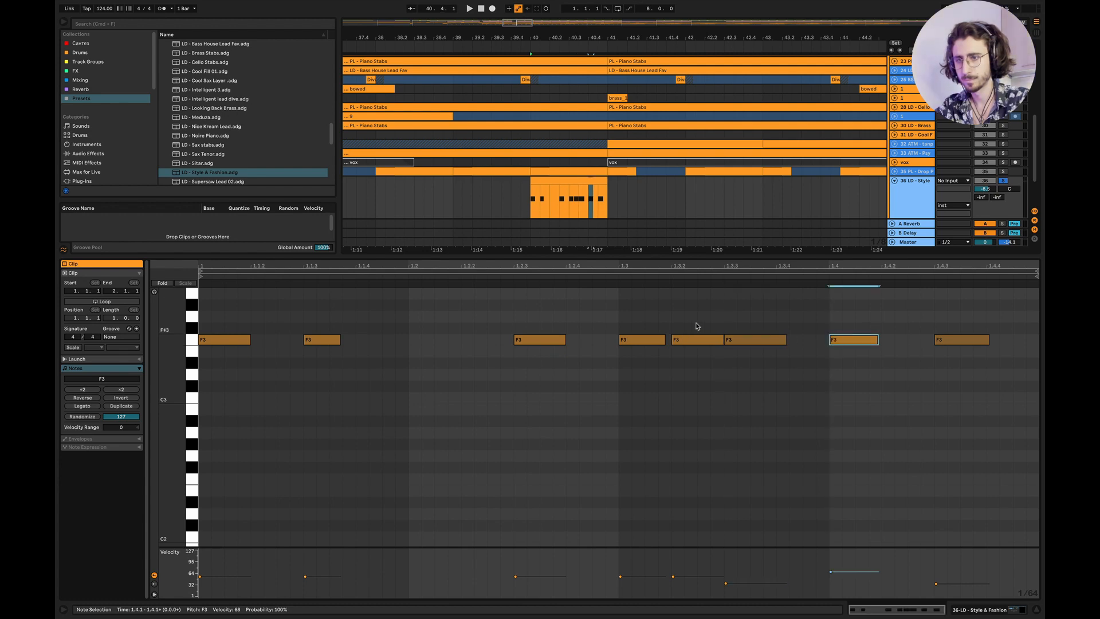
pyautogui.click(697, 339)
pyautogui.press('Delete')
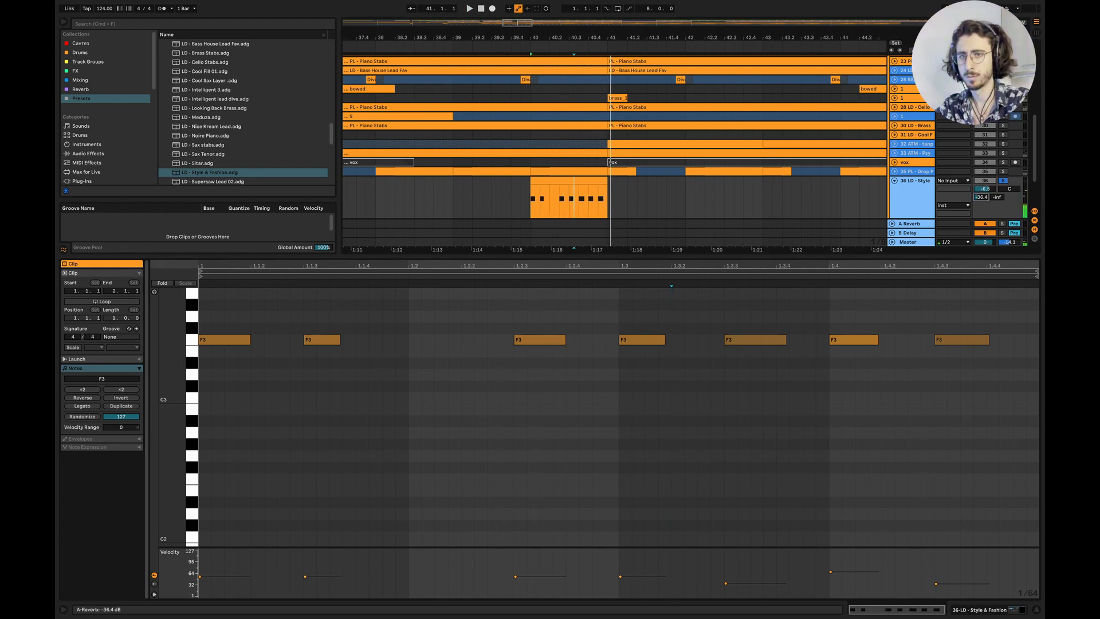
# Set the LD - Style & Fashion track's A Reverb send to -25.0 dB during playback and close the clip editor
pyautogui.moveTo(980, 197); pyautogui.dragTo(981, 194)
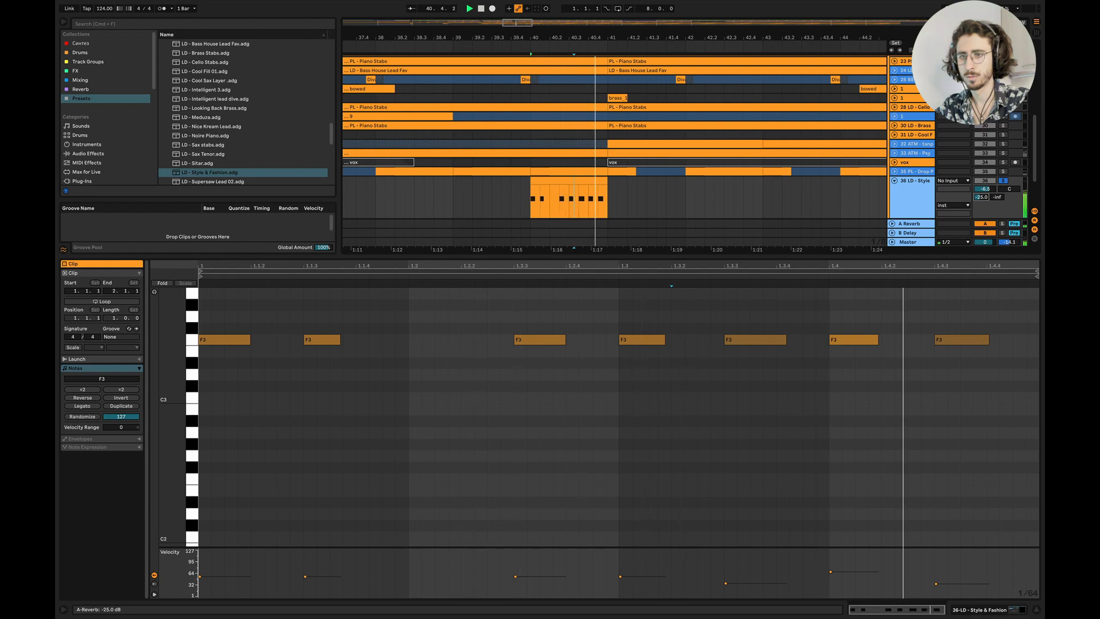
pyautogui.click(1038, 612)
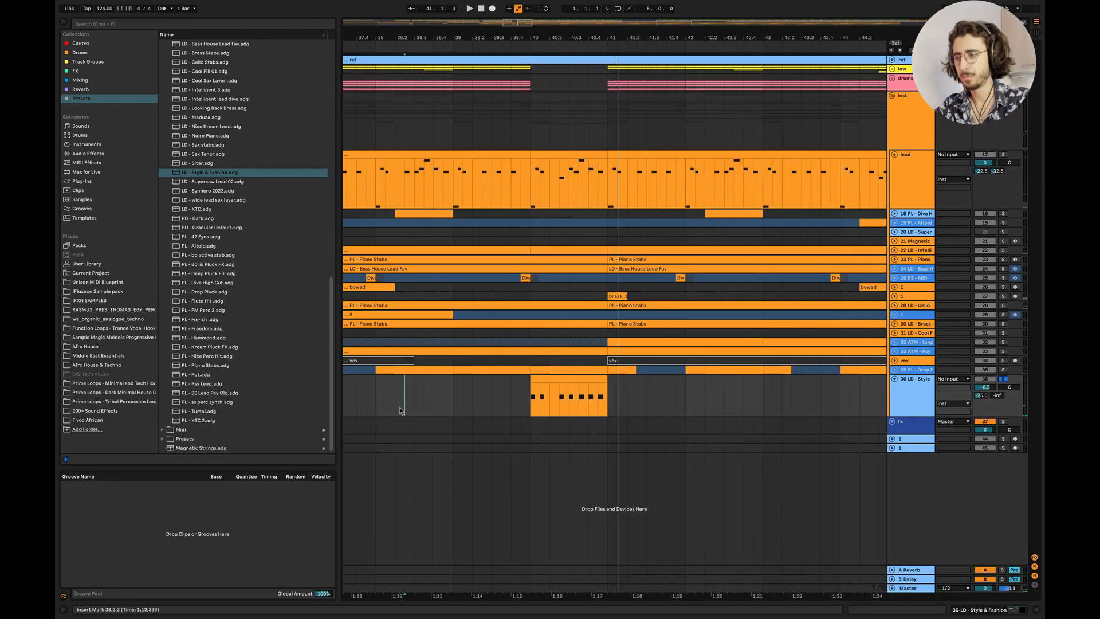
# Turn off solo on the LD - Style & Fashion track and play the full mix from bar 37 through the bar 40 break
pyautogui.hscroll(-2, 400, 407)
pyautogui.click(379, 405)
pyautogui.click(1003, 379)
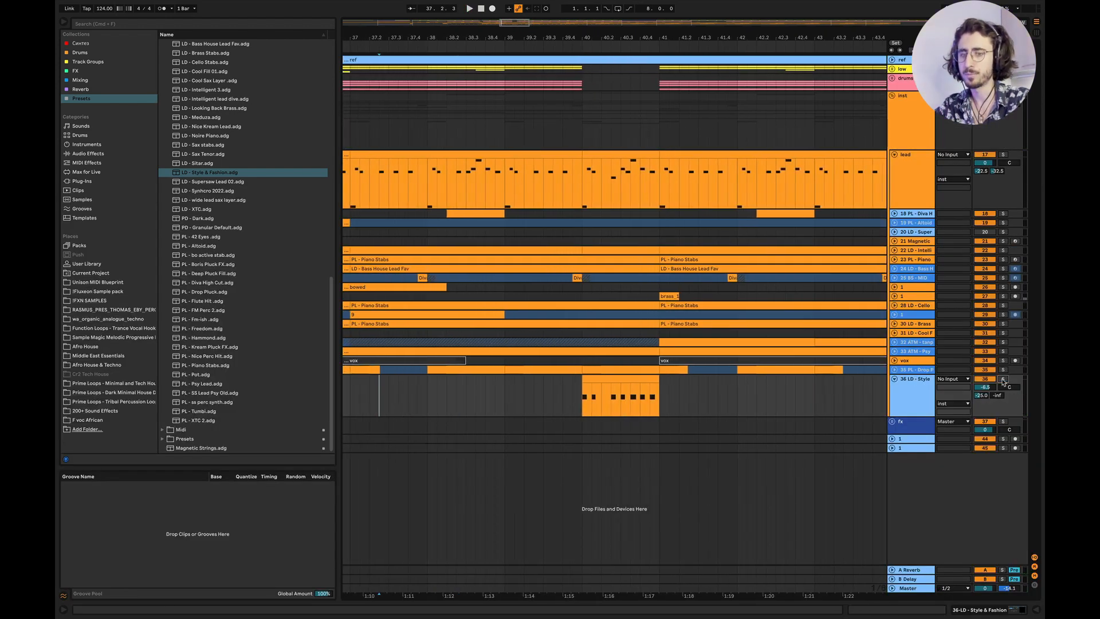
pyautogui.press('space')
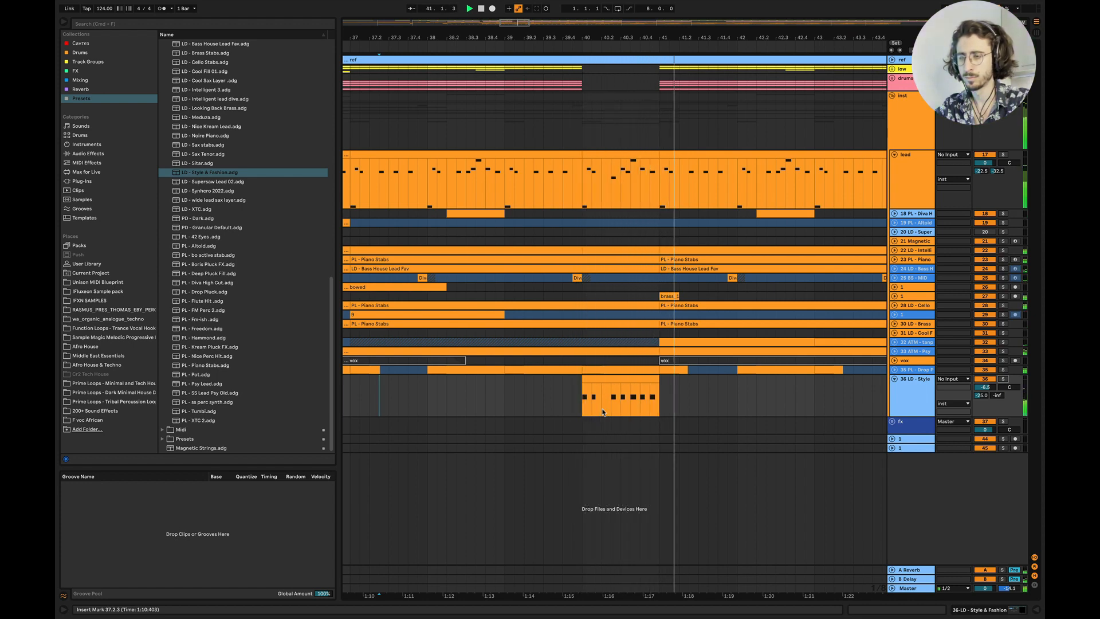
pyautogui.press('space')
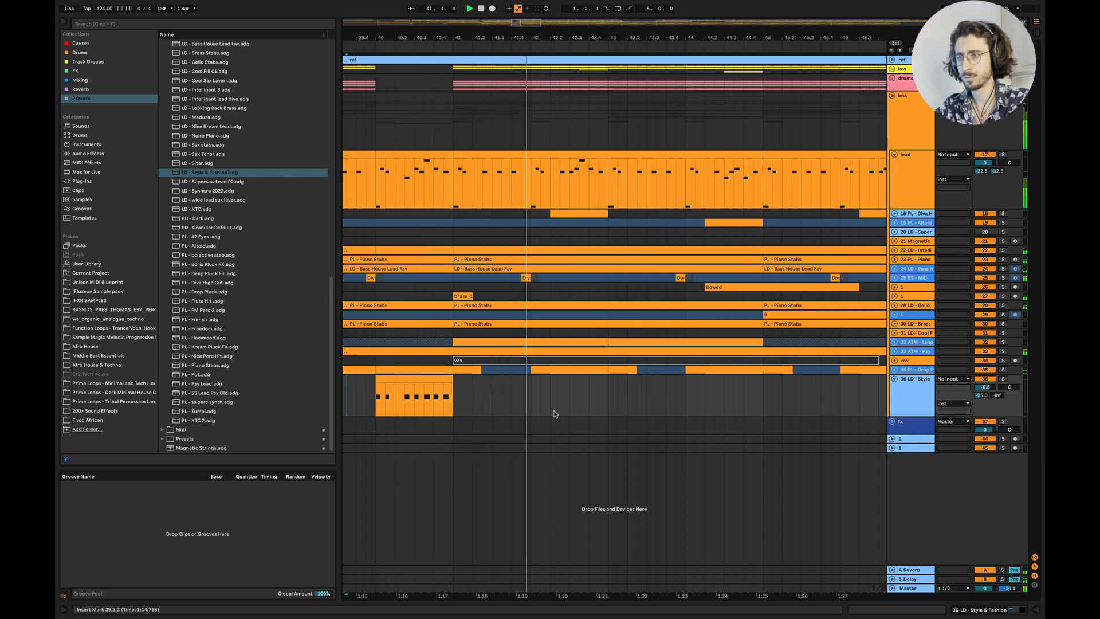
pyautogui.press('-')
pyautogui.press('-')
pyautogui.hscroll(-10, 554, 414)
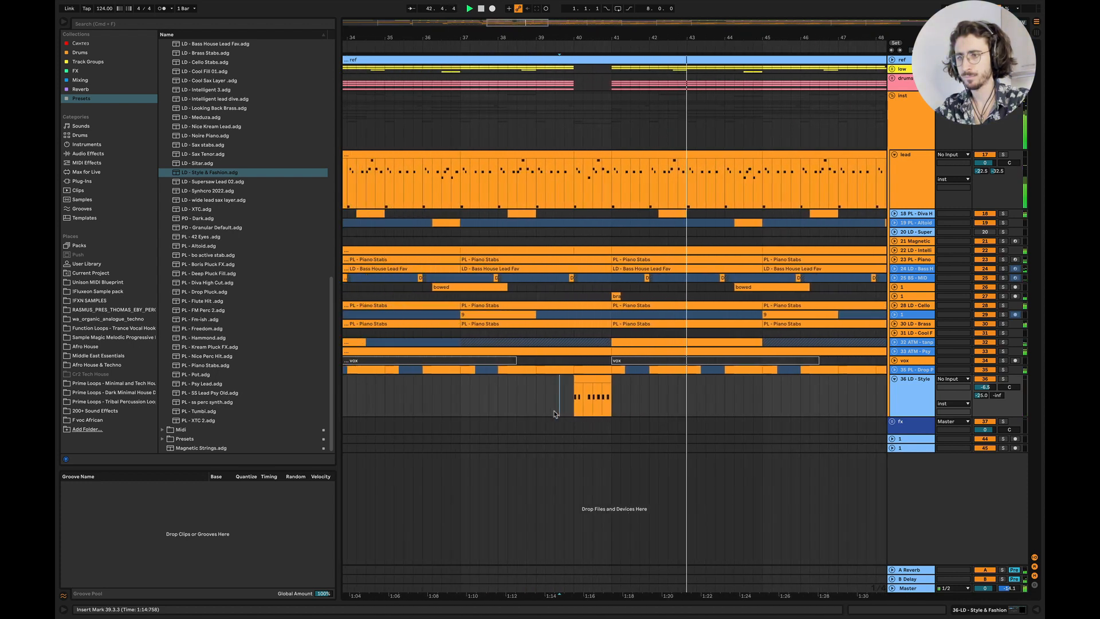
pyautogui.hscroll(3, 575, 412)
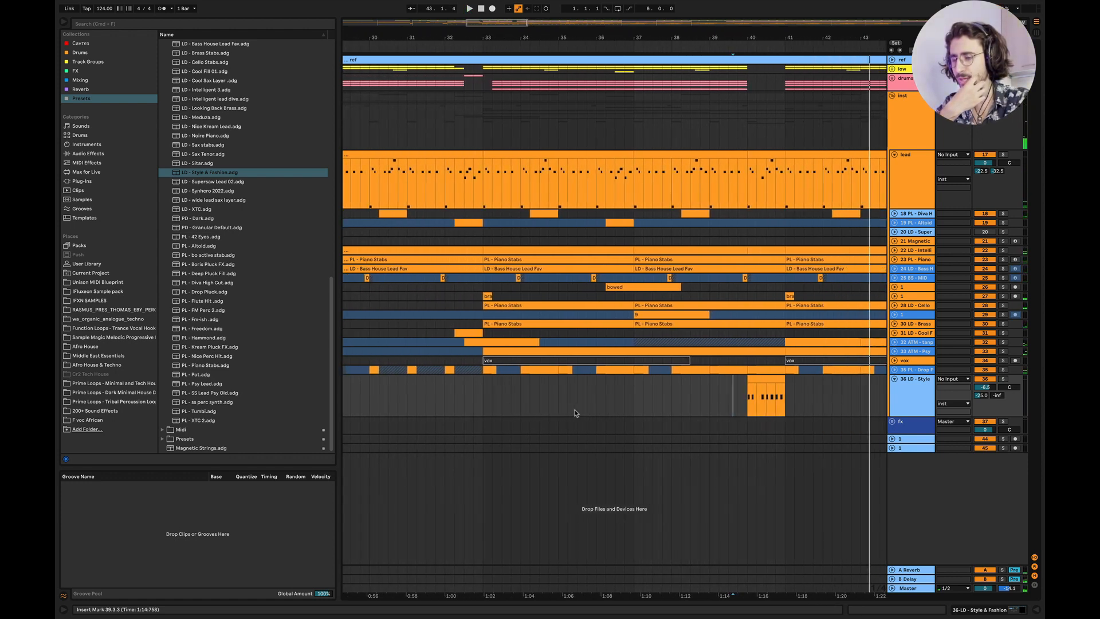
# Review the earlier drop sections and play the arrangement from bar 32 into bar 34
pyautogui.hscroll(-10, 575, 412)
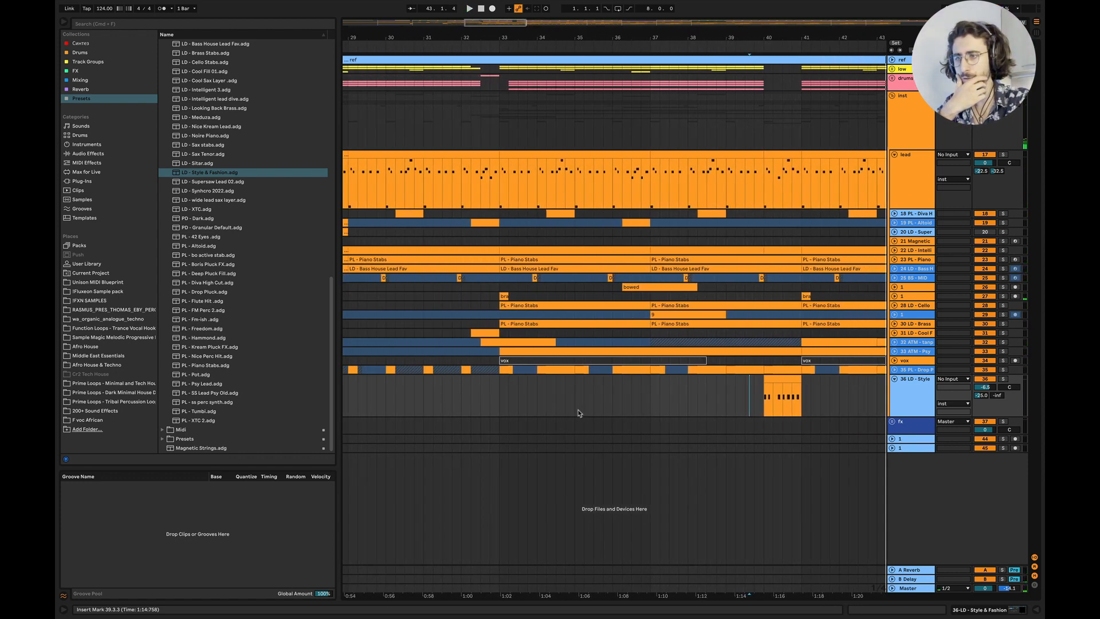
pyautogui.scroll(-6, 579, 412)
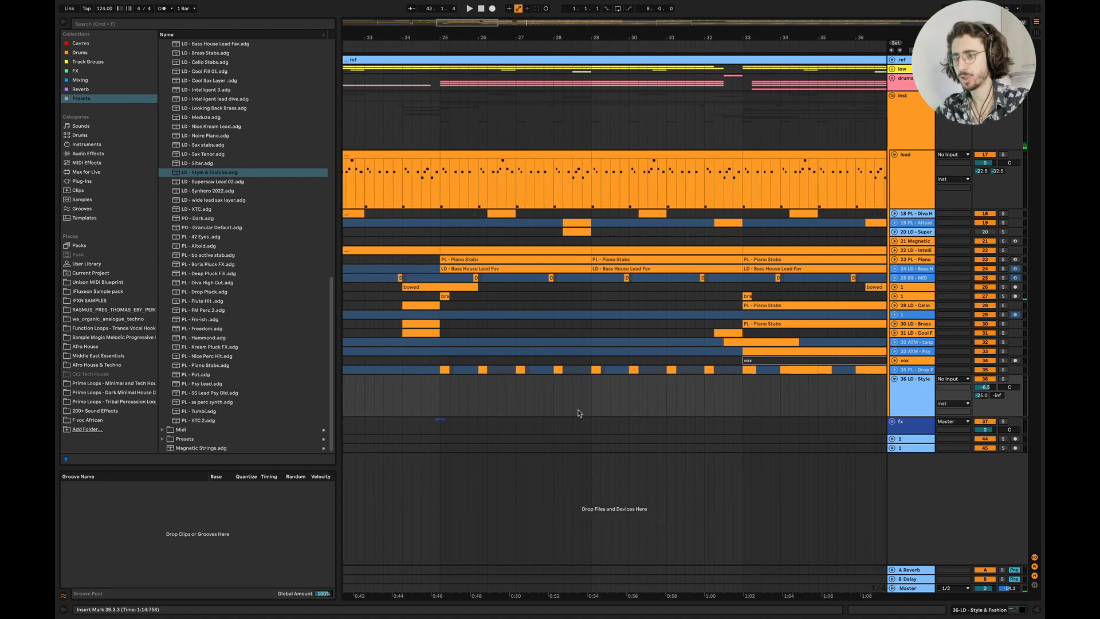
pyautogui.scroll(6, 577, 413)
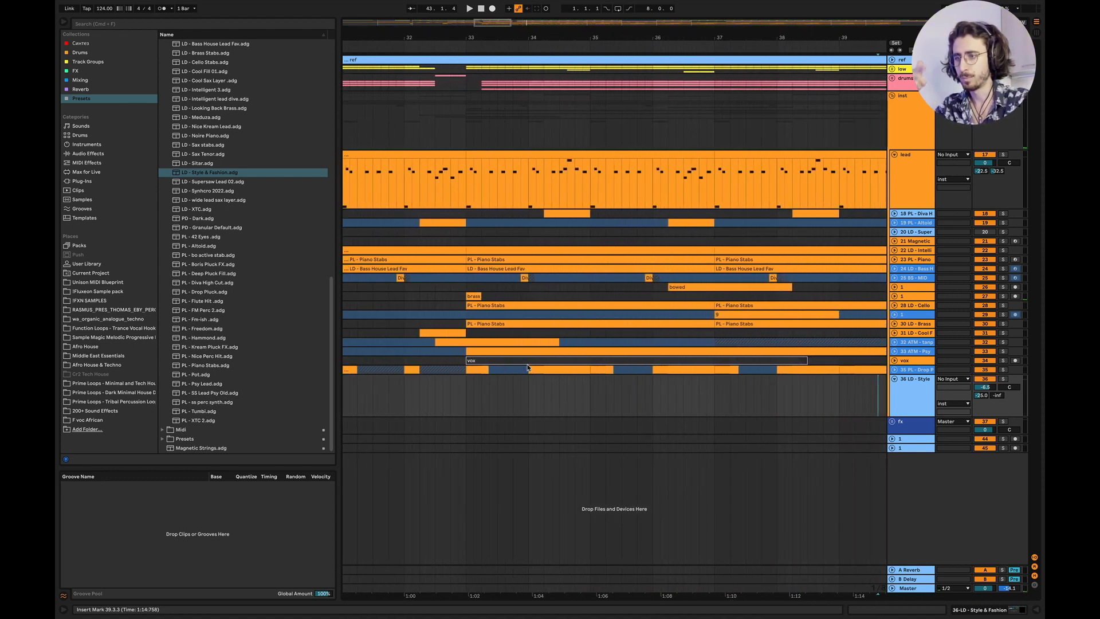
pyautogui.click(418, 311)
pyautogui.press('space')
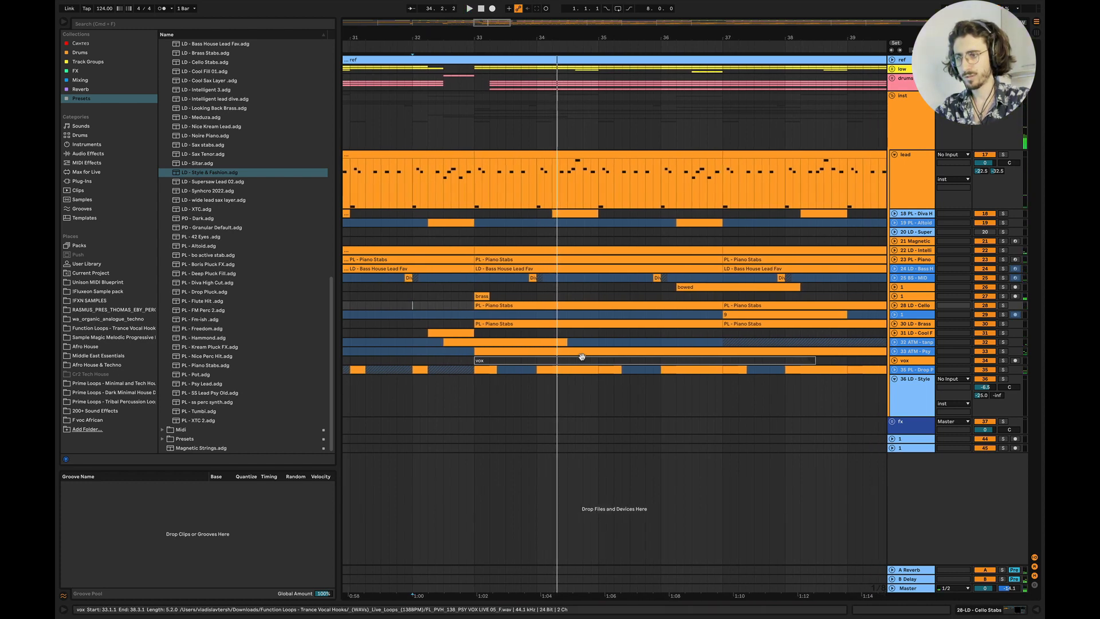
# Copy the lead part from 33.1.1 to 37.1.1 onto the LD - Style & Fashion track
pyautogui.hscroll(4, 581, 357)
pyautogui.hscroll(-1, 582, 359)
pyautogui.click(721, 378)
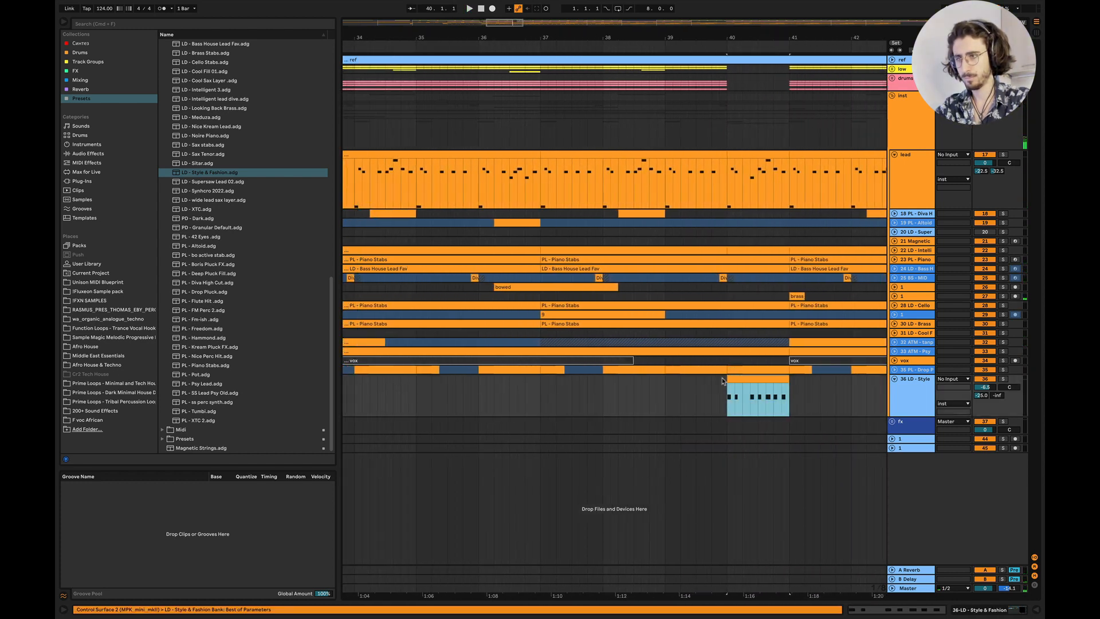
pyautogui.hscroll(-6, 699, 372)
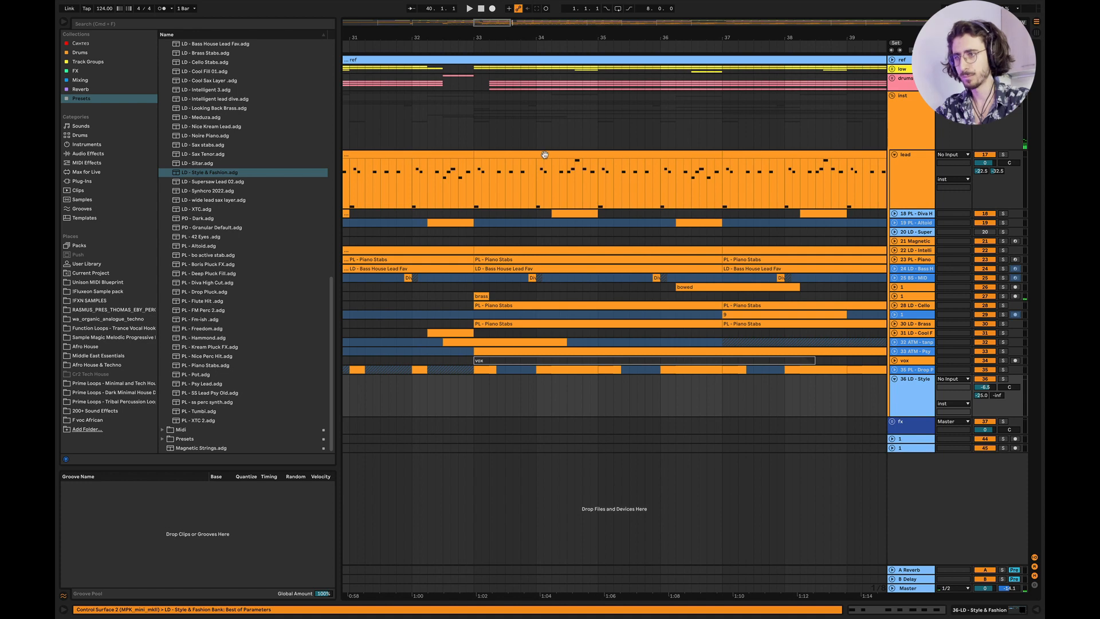
pyautogui.moveTo(545, 155); pyautogui.dragTo(551, 406)
pyautogui.scroll(3, 483, 403)
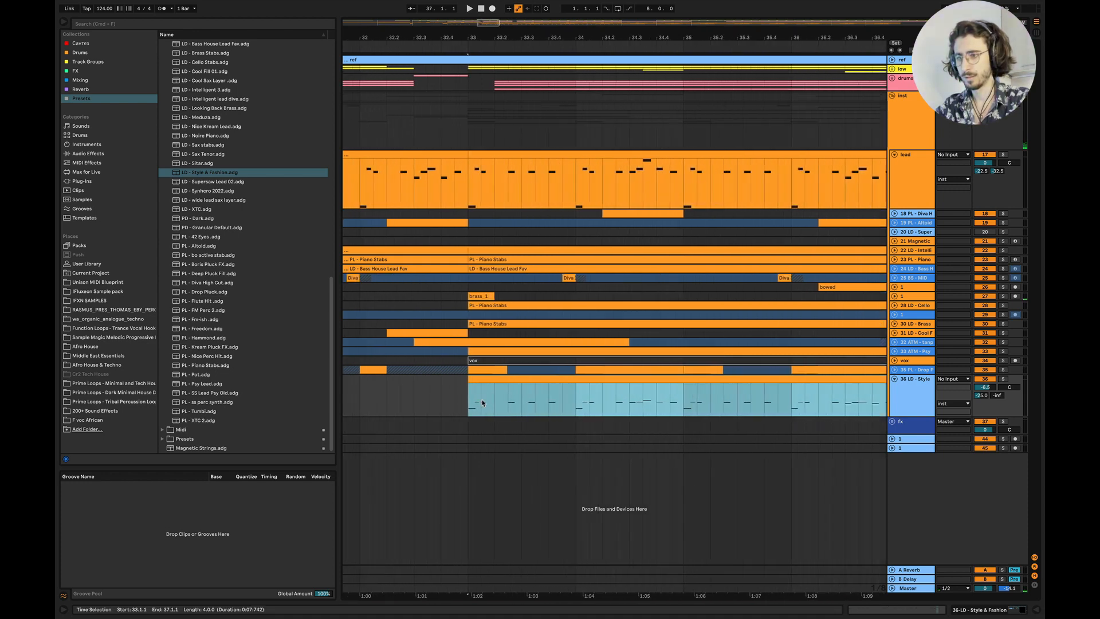
# Increase the height of the LD - Style & Fashion track and select its new clip at bar 33
pyautogui.scroll(1, 483, 403)
pyautogui.click(908, 405)
pyautogui.scroll(3, 909, 405)
pyautogui.click(777, 380)
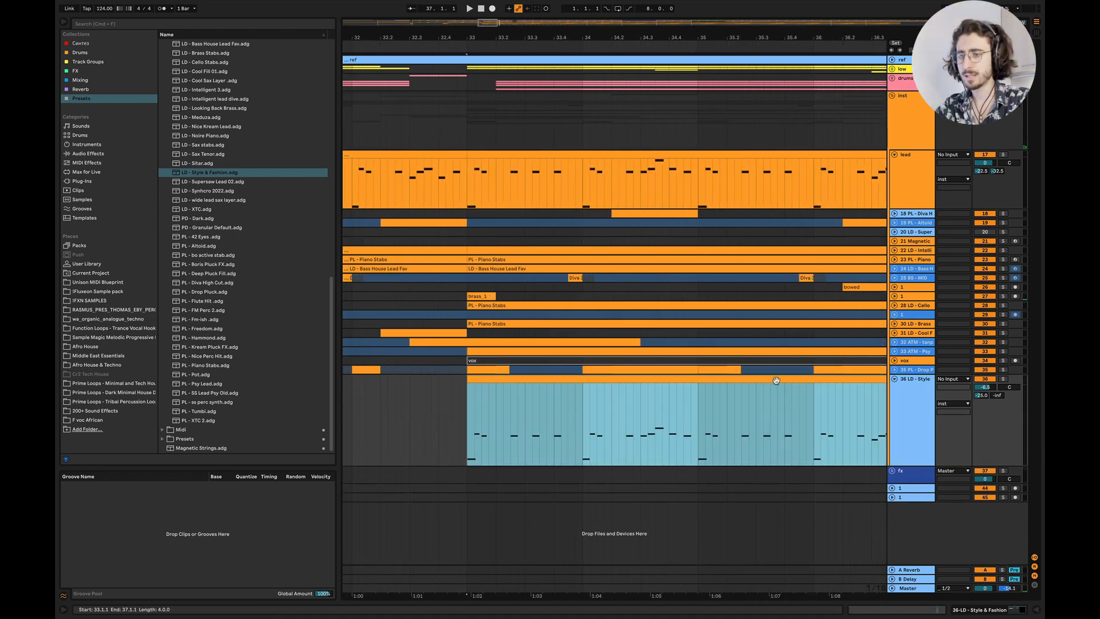
# Open the LD - Style & Fashion clip at bar 33 to view its notes, and close the clip editor
pyautogui.doubleClick(777, 380)
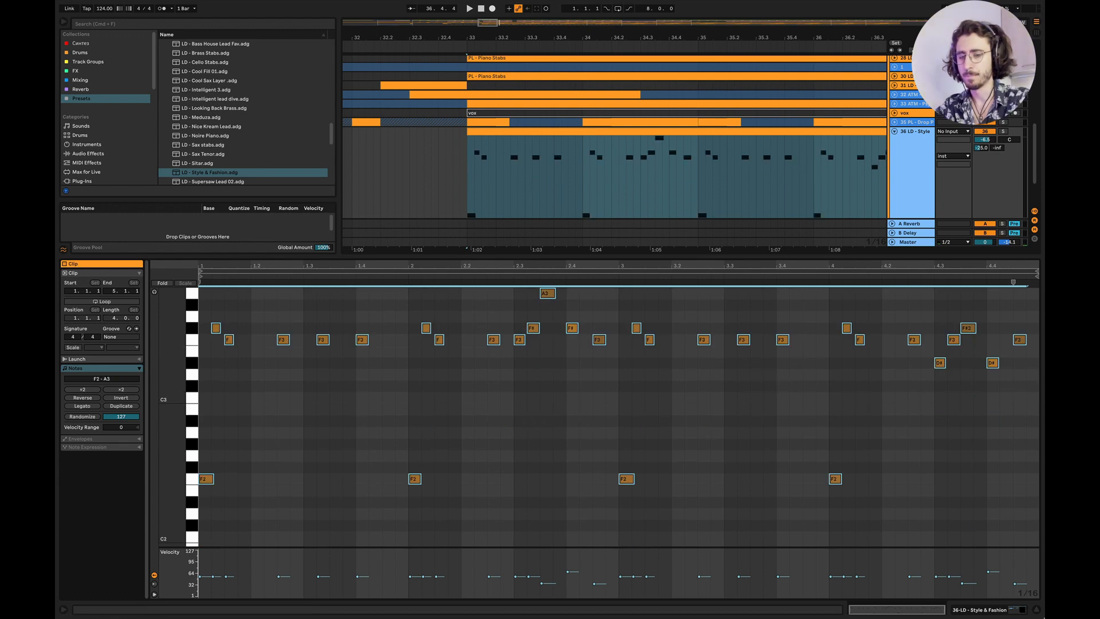
pyautogui.click(1036, 609)
pyautogui.click(573, 378)
pyautogui.scroll(-3, 573, 377)
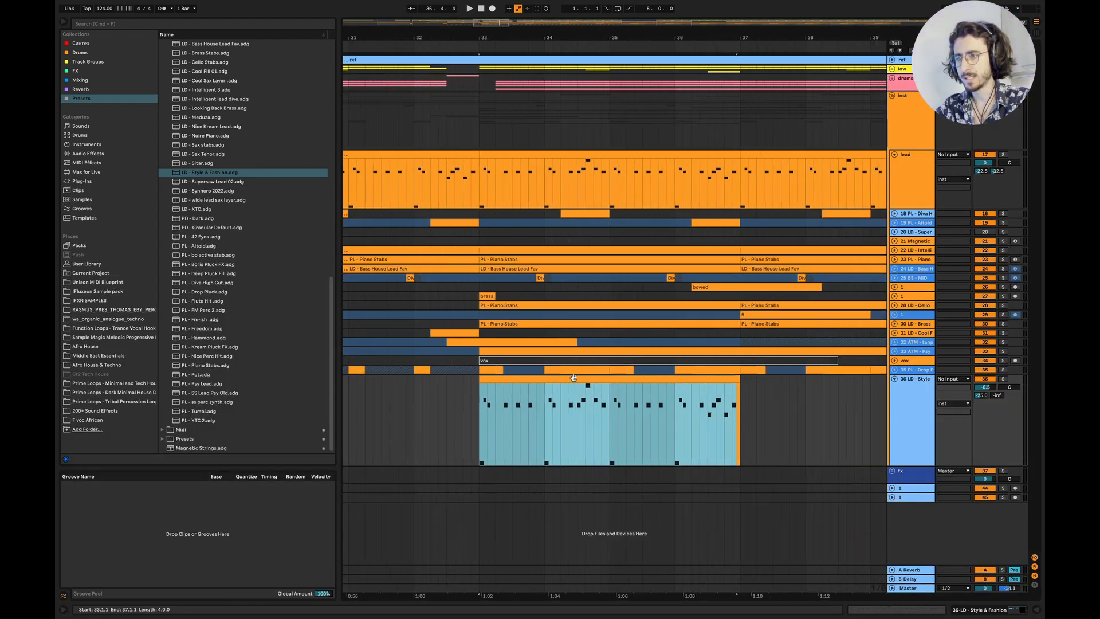
pyautogui.hscroll(-3, 549, 382)
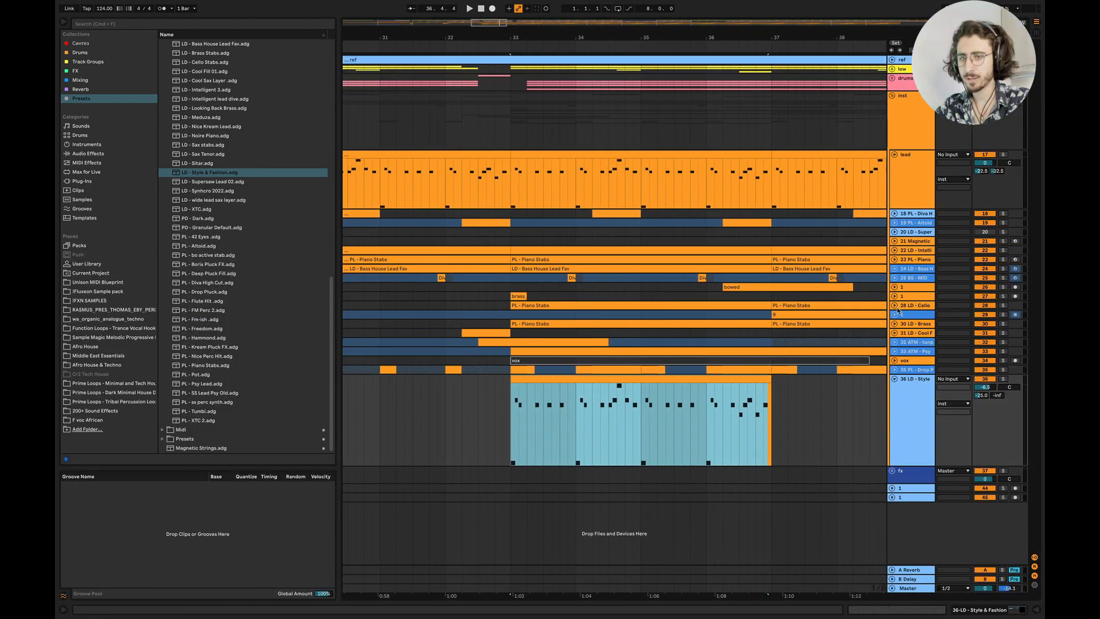
# Unfold the LD - Cello track and trim the start of the LD - Style & Fashion clip to 33.3.1
pyautogui.click(895, 305)
pyautogui.scroll(5, 488, 407)
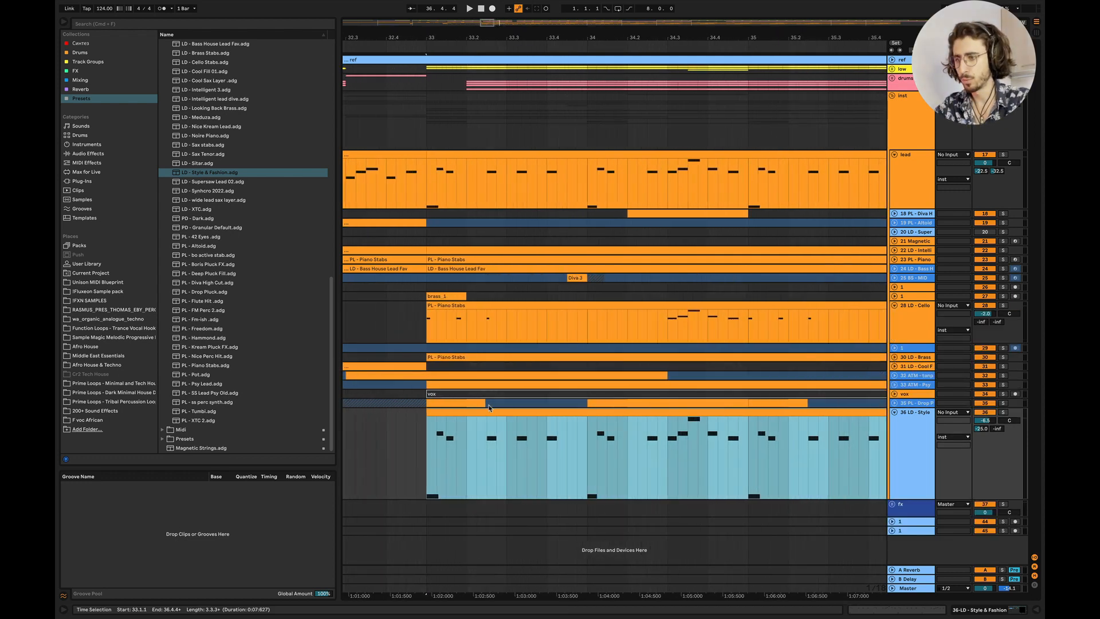
pyautogui.moveTo(428, 414); pyautogui.dragTo(509, 417)
pyautogui.hscroll(5, 616, 437)
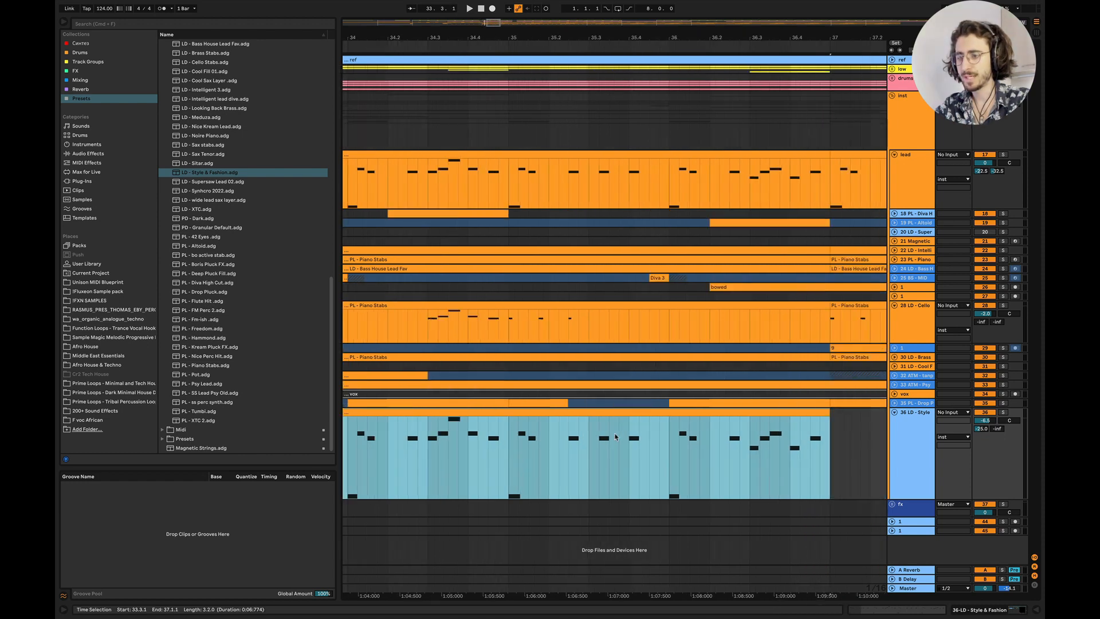
pyautogui.scroll(-5, 616, 437)
pyautogui.scroll(-2, 616, 437)
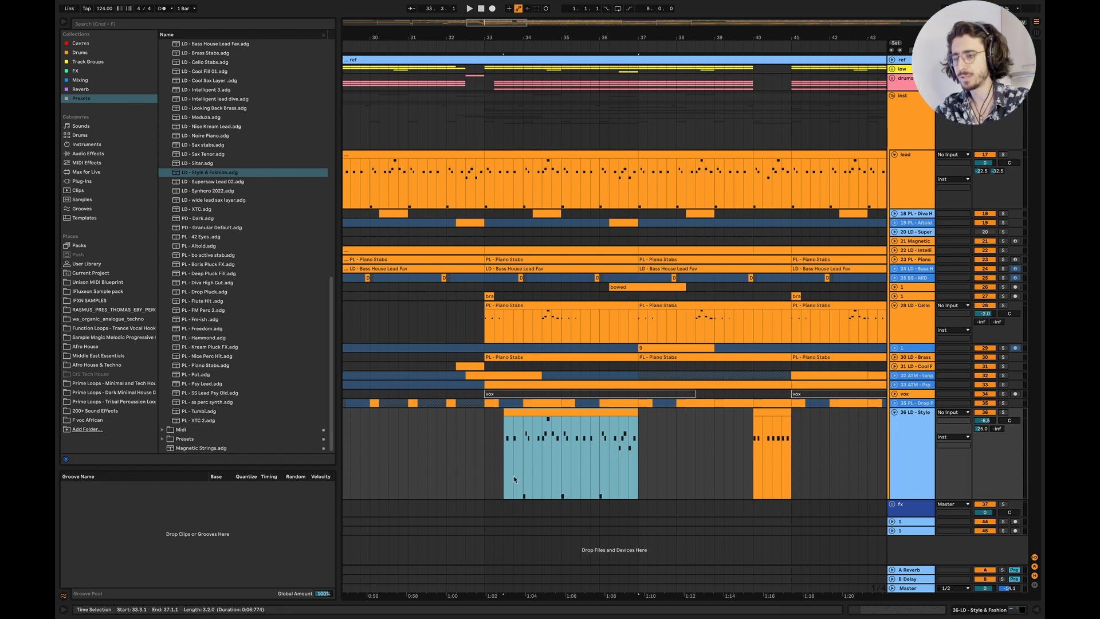
pyautogui.scroll(5, 514, 479)
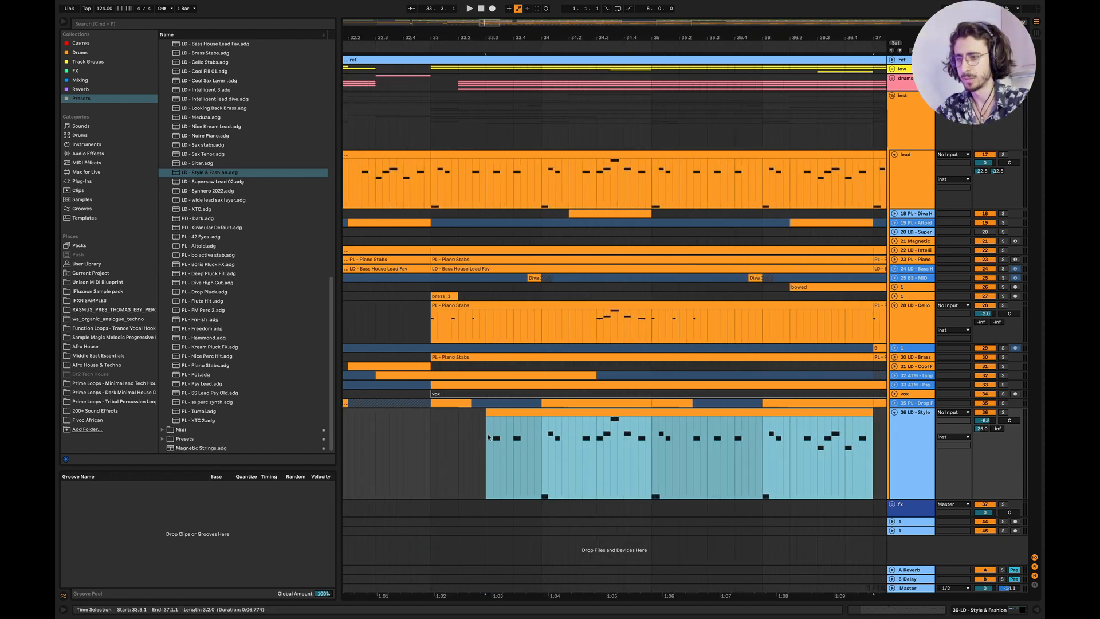
# Play the arrangement from just before bar 33 to hear the trimmed LD - Style & Fashion clip enter
pyautogui.moveTo(488, 437); pyautogui.dragTo(500, 437)
pyautogui.press('space')
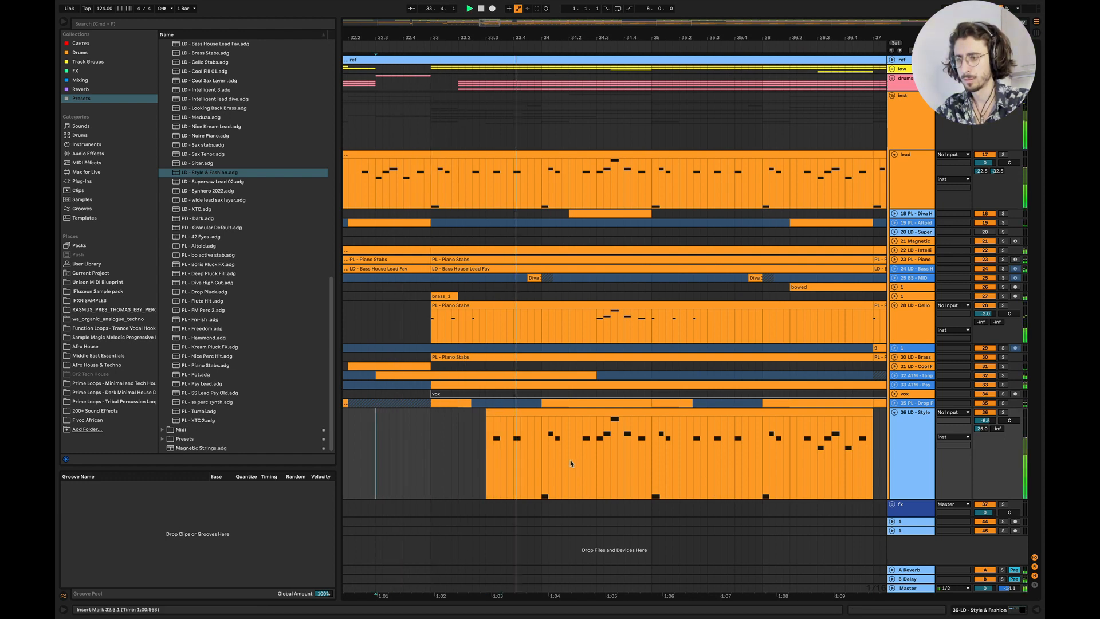
pyautogui.click(399, 478)
pyautogui.press('space')
pyautogui.press('space')
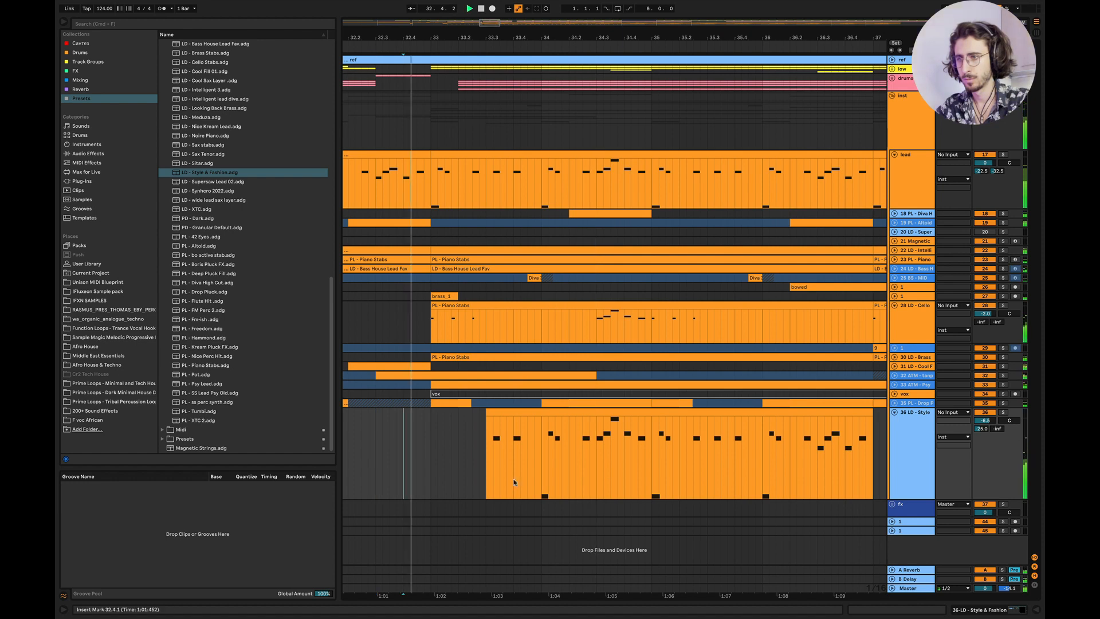
# Delete the LD - Style & Fashion part from 34.1.1 to 37.1.1, playing the lead-in from 32.3.1 to check
pyautogui.moveTo(543, 453); pyautogui.dragTo(652, 413)
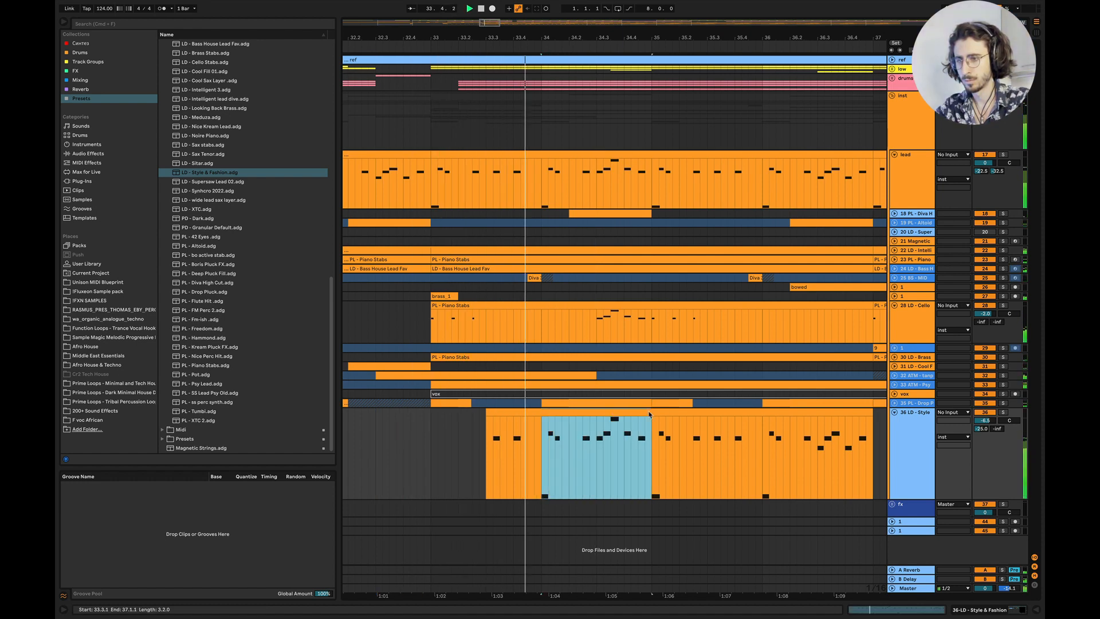
pyautogui.press('Delete')
pyautogui.click(390, 428)
pyautogui.press('space')
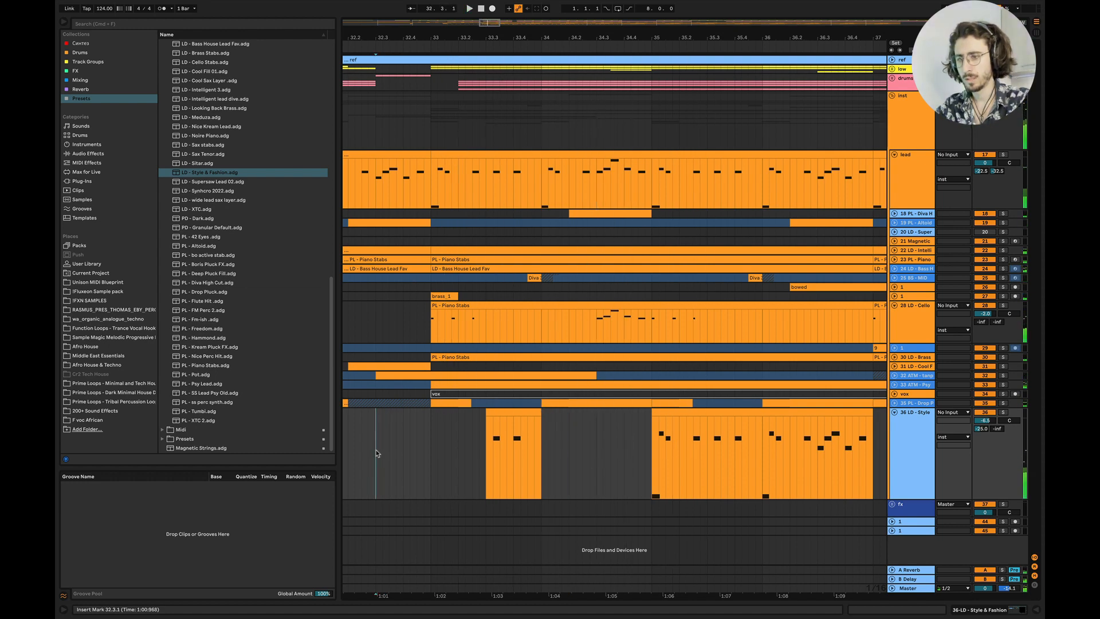
pyautogui.click(674, 413)
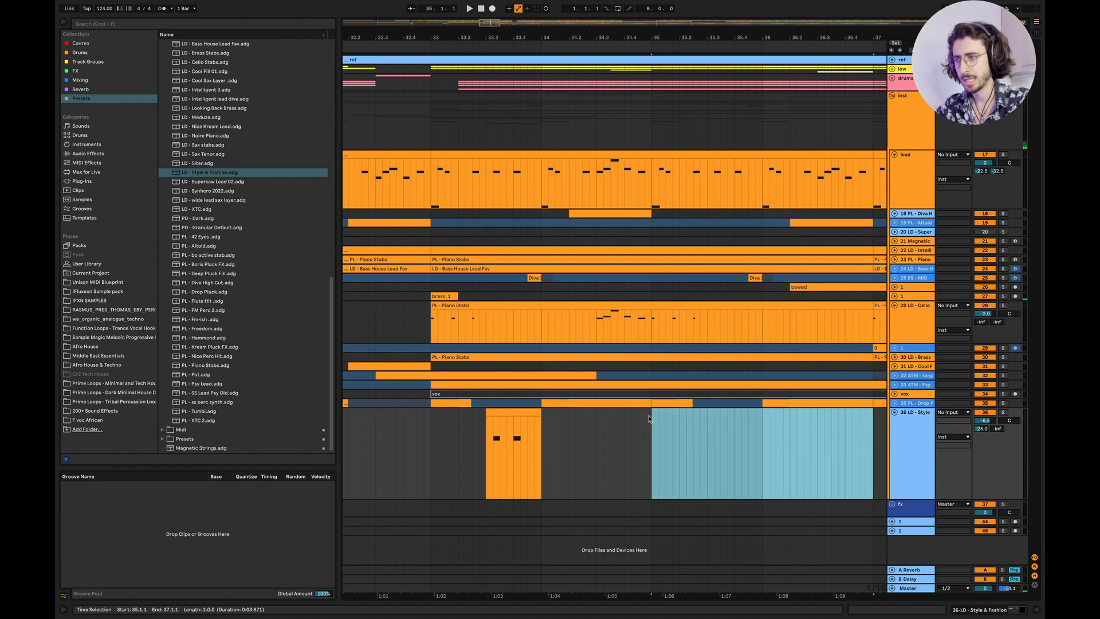
# Duplicate the LD - Style & Fashion section from 33.1.1 to 35.1.1 three times, up to 41.1.1
pyautogui.moveTo(649, 418); pyautogui.dragTo(431, 405)
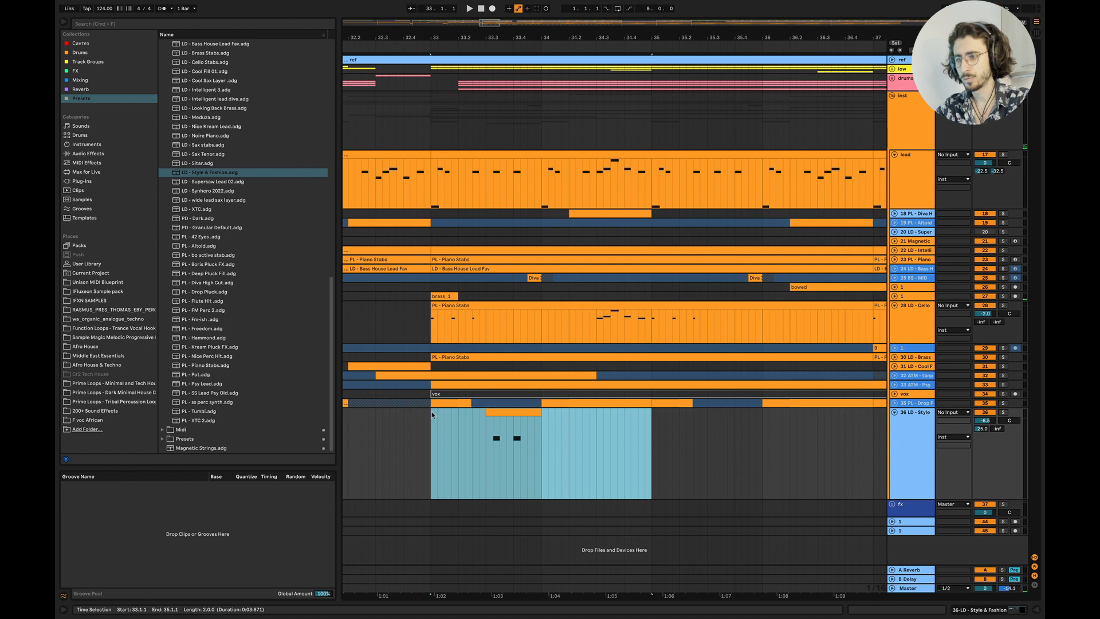
pyautogui.press('super+z')
pyautogui.press('-')
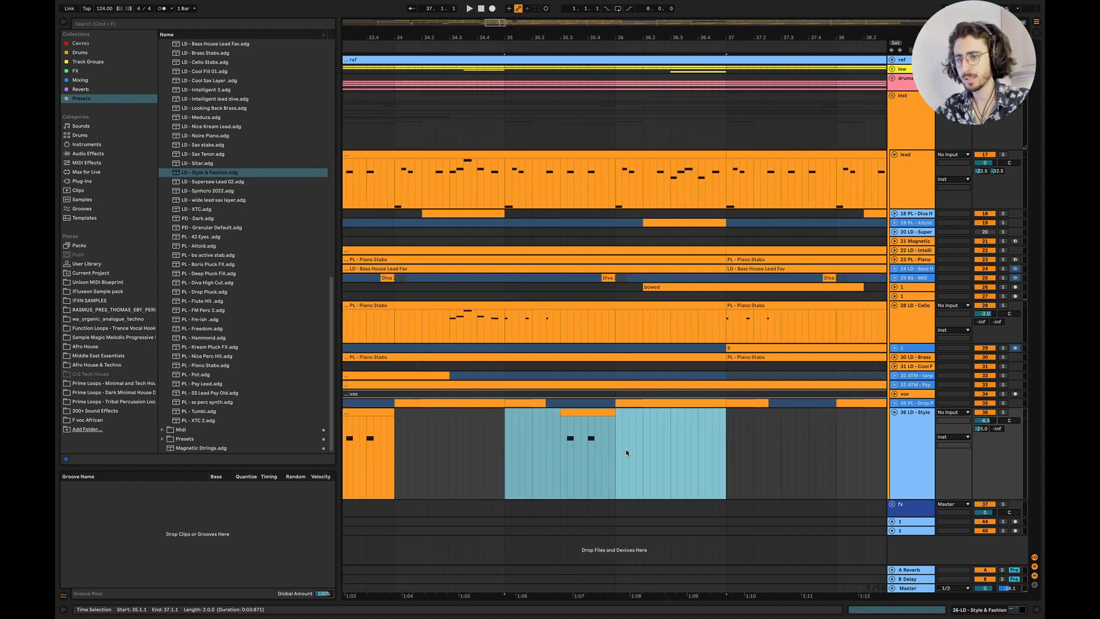
pyautogui.press('super+d')
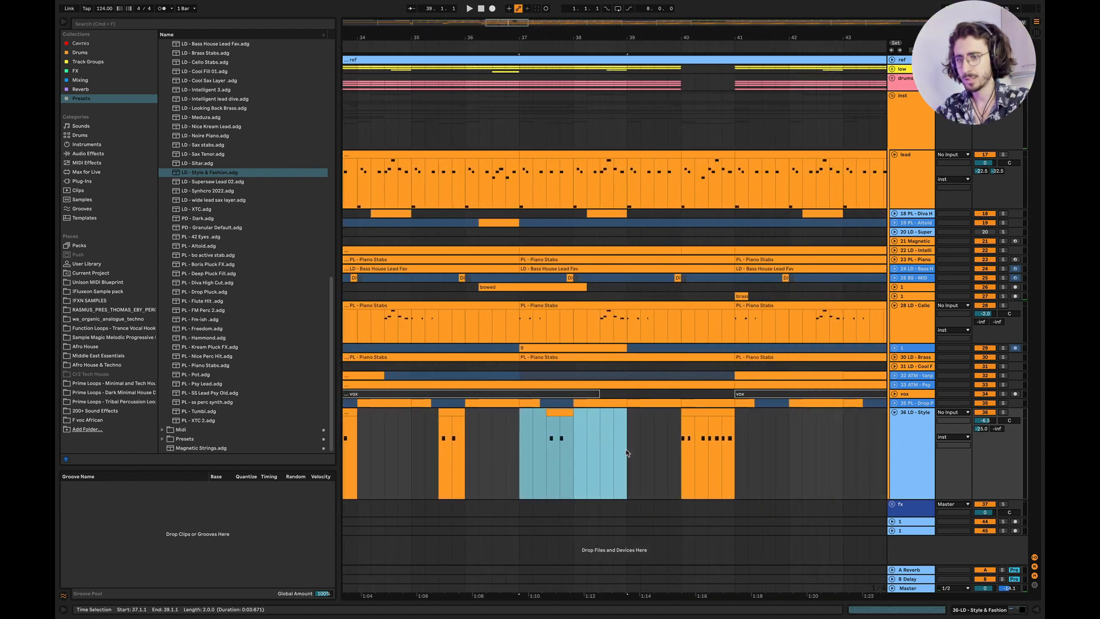
pyautogui.press('super+d')
pyautogui.press('super+z')
pyautogui.press('super+shift+z')
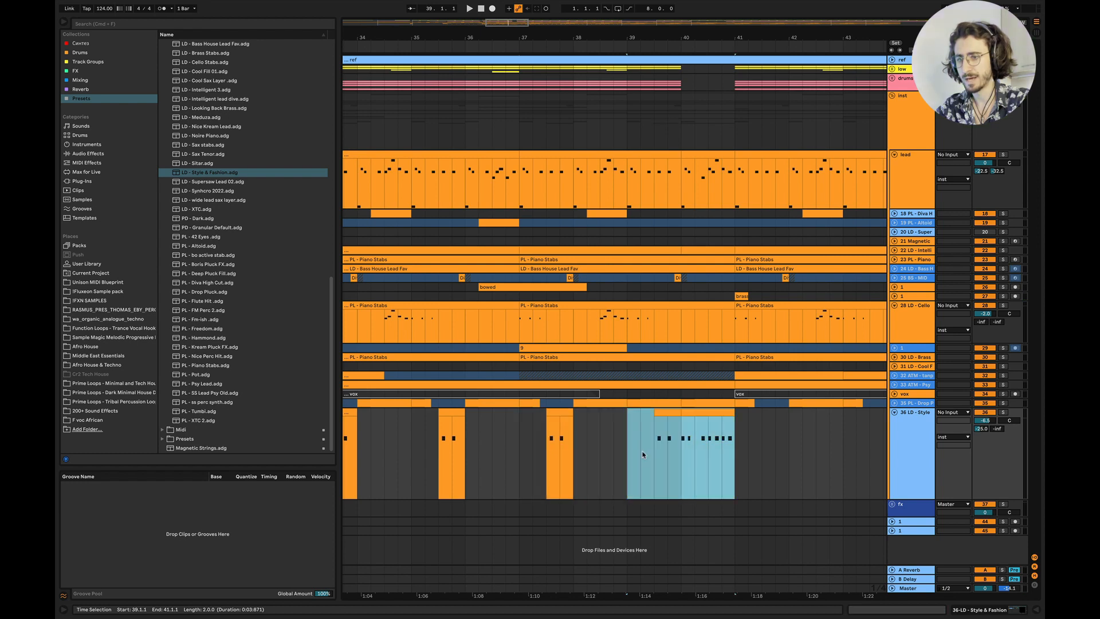
# Delete the LD - Style & Fashion clip copy from 39.3.1 to 40.1.1, just before the bar 40 fill
pyautogui.hscroll(-1, 642, 454)
pyautogui.click(643, 454)
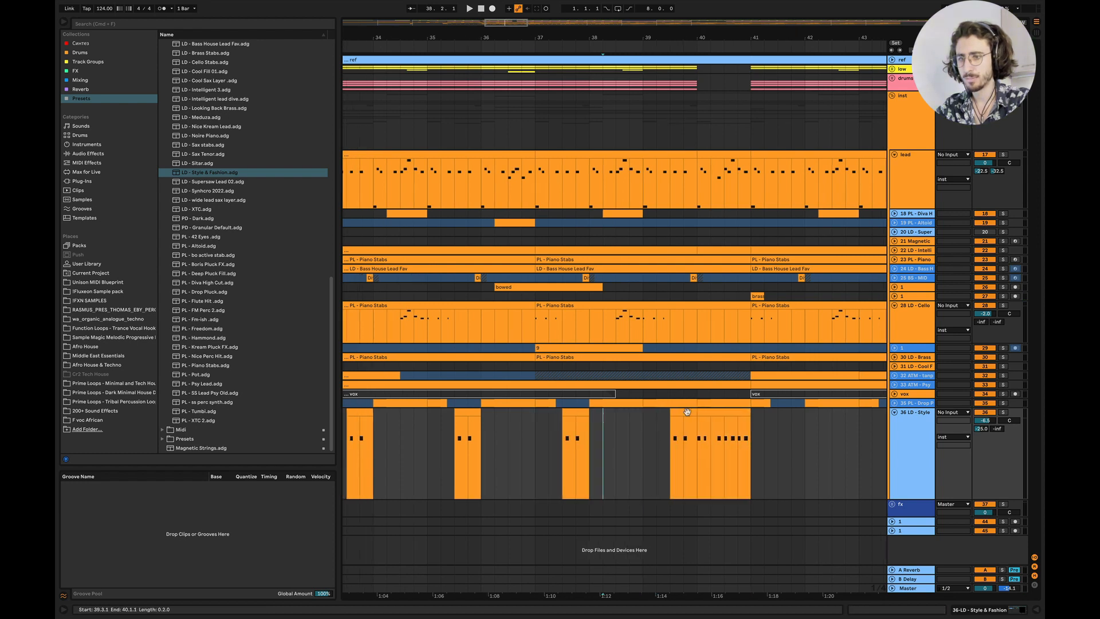
pyautogui.hscroll(-2, 688, 415)
pyautogui.press('-')
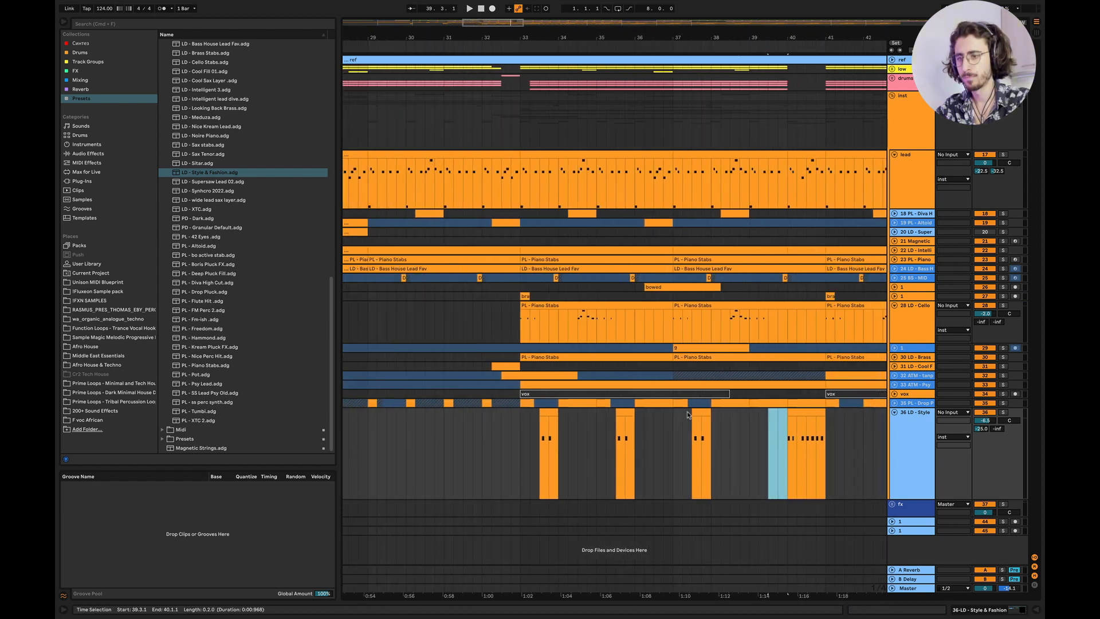
# Fold the LD - Cello track and play the arrangement from 32.3.1 to hear the repeated stabs
pyautogui.click(894, 305)
pyautogui.press('+')
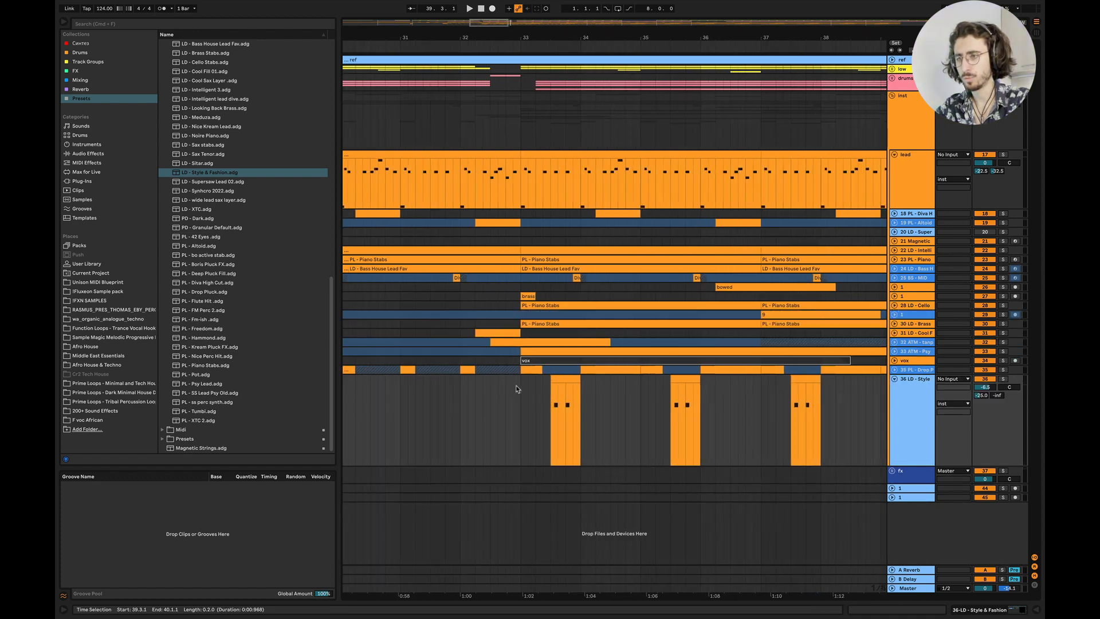
pyautogui.click(392, 402)
pyautogui.press('space')
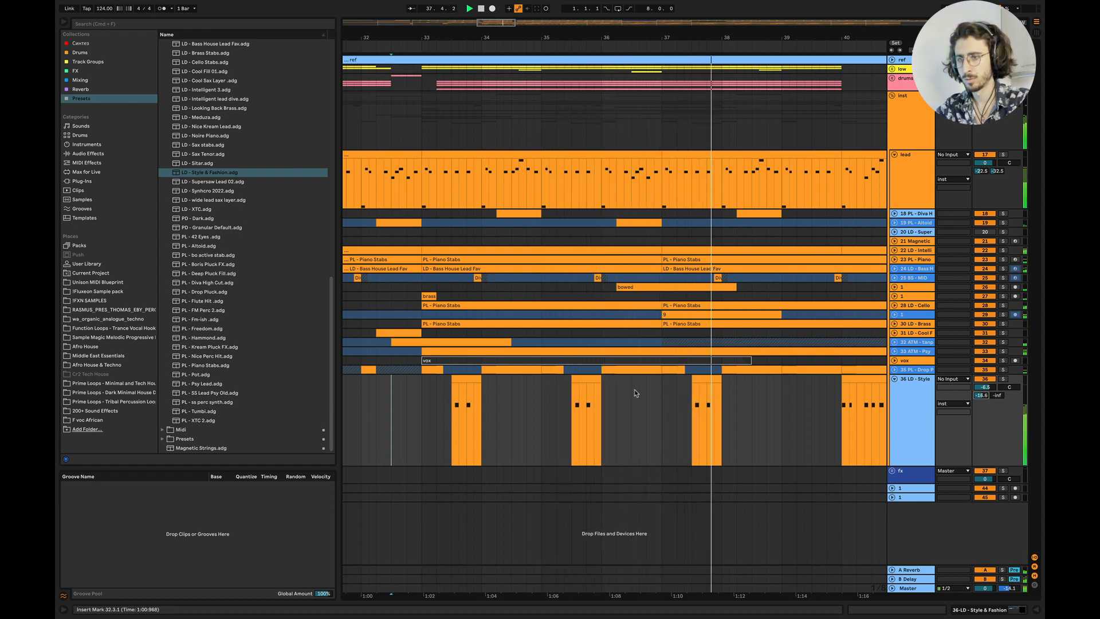
# Try lowering the notes of the LD - Style & Fashion clip at 35.3.1 by one octave, playing from 32.3.1
pyautogui.doubleClick(587, 383)
pyautogui.press('space')
pyautogui.hotkey('shift', 'Down')
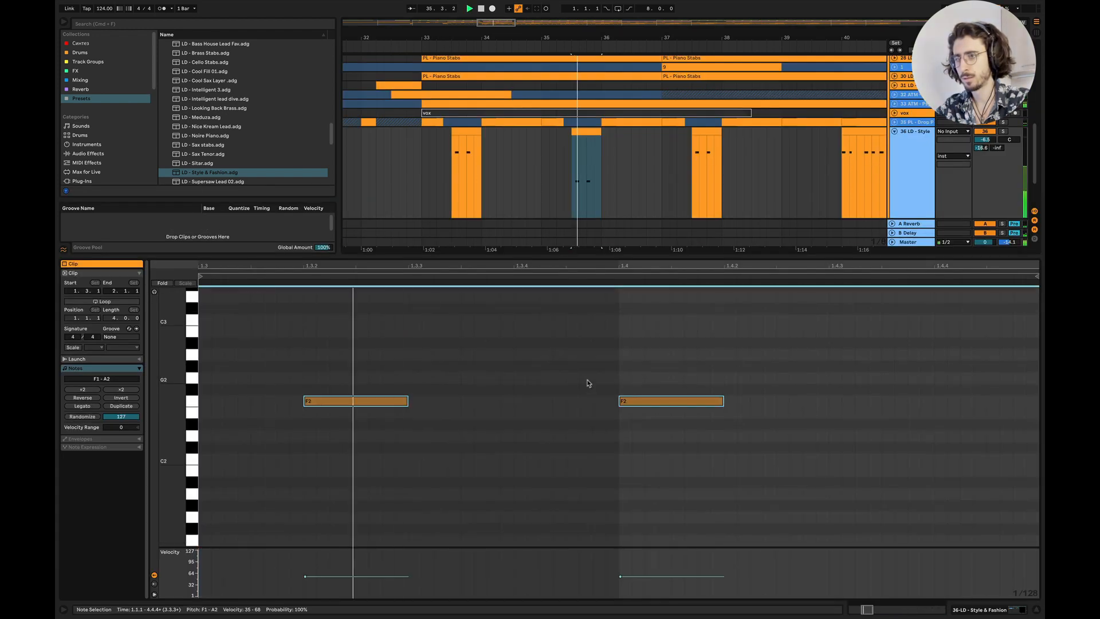
pyautogui.click(392, 208)
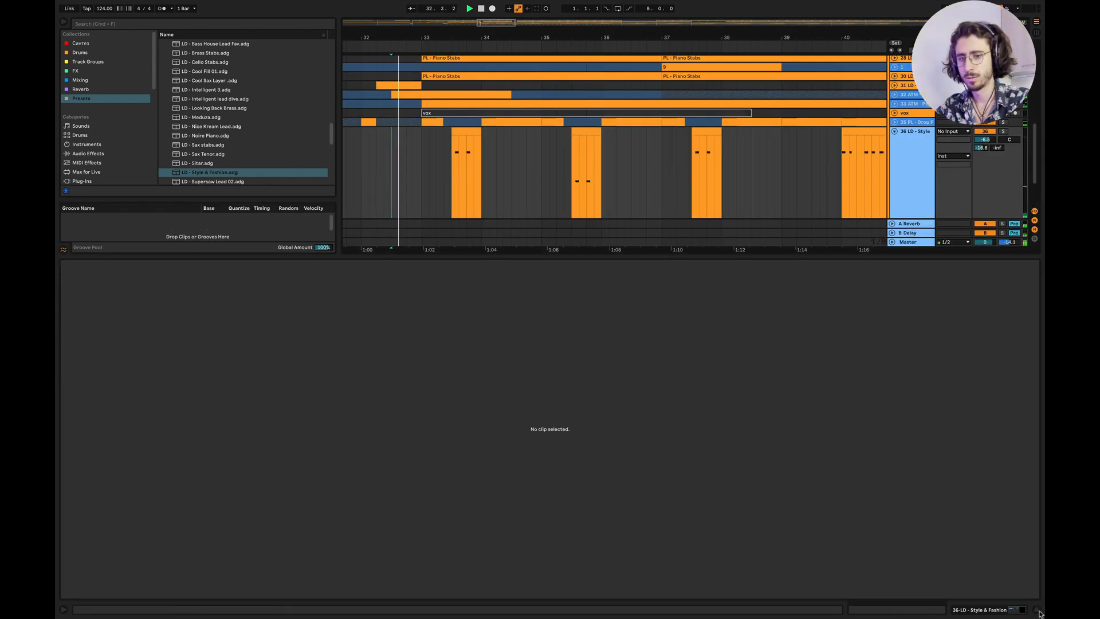
pyautogui.click(1038, 610)
pyautogui.hscroll(2, 581, 408)
pyautogui.hscroll(-1, 581, 409)
pyautogui.scroll(-3, 581, 409)
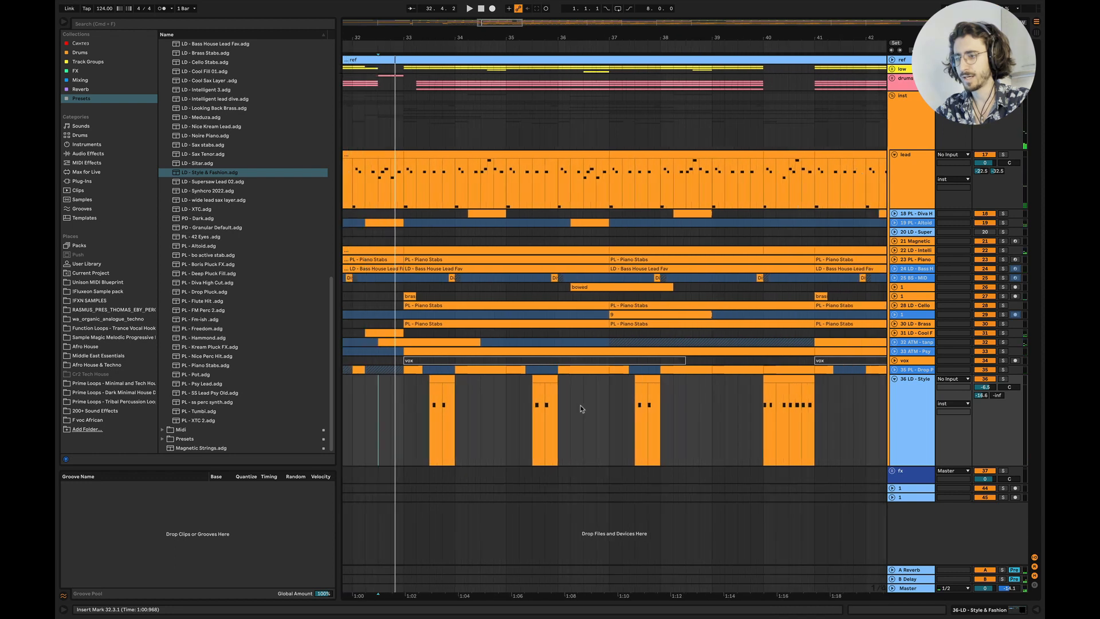
# Lower all notes of the LD - Style & Fashion clip at bar 40 by one octave and close the clip editor
pyautogui.moveTo(447, 382); pyautogui.dragTo(689, 391)
pyautogui.click(623, 423)
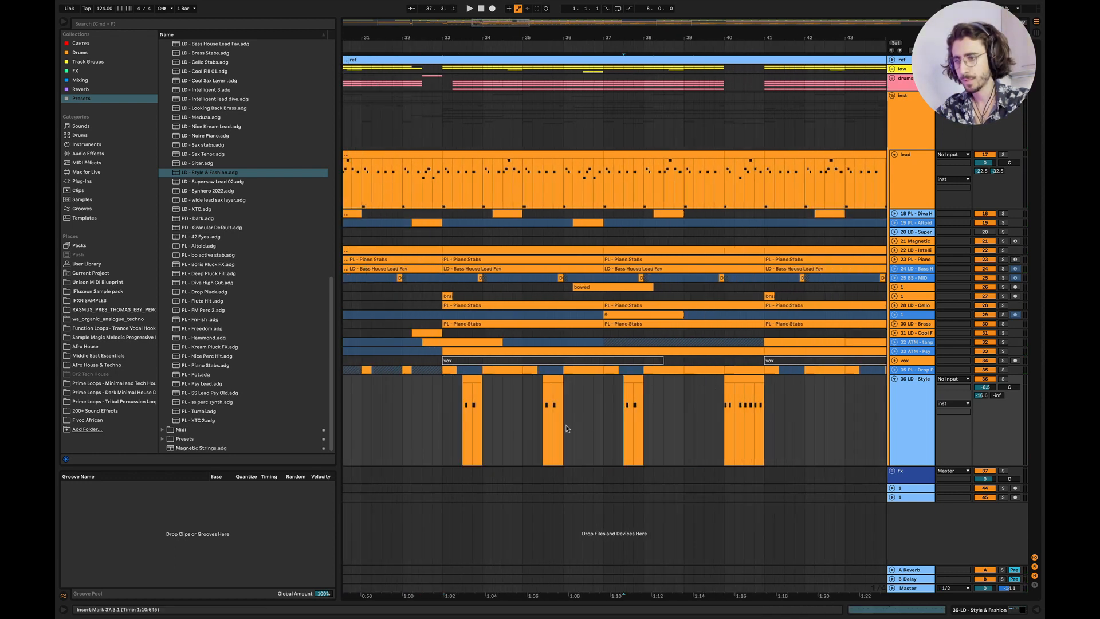
pyautogui.doubleClick(744, 381)
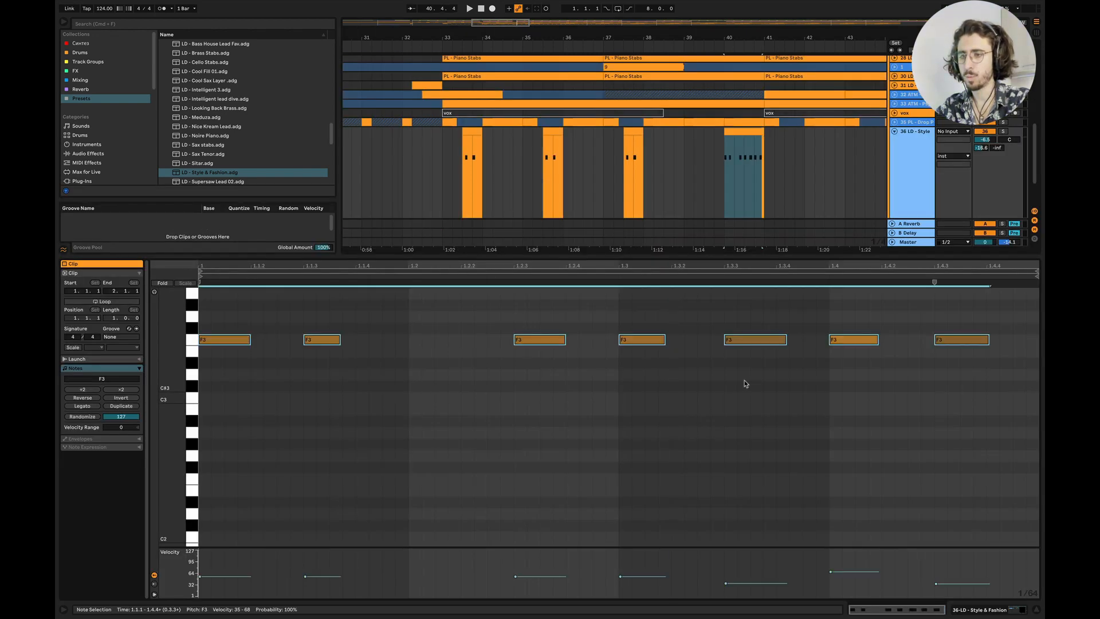
pyautogui.hotkey('shift', 'Down')
pyautogui.click(1035, 610)
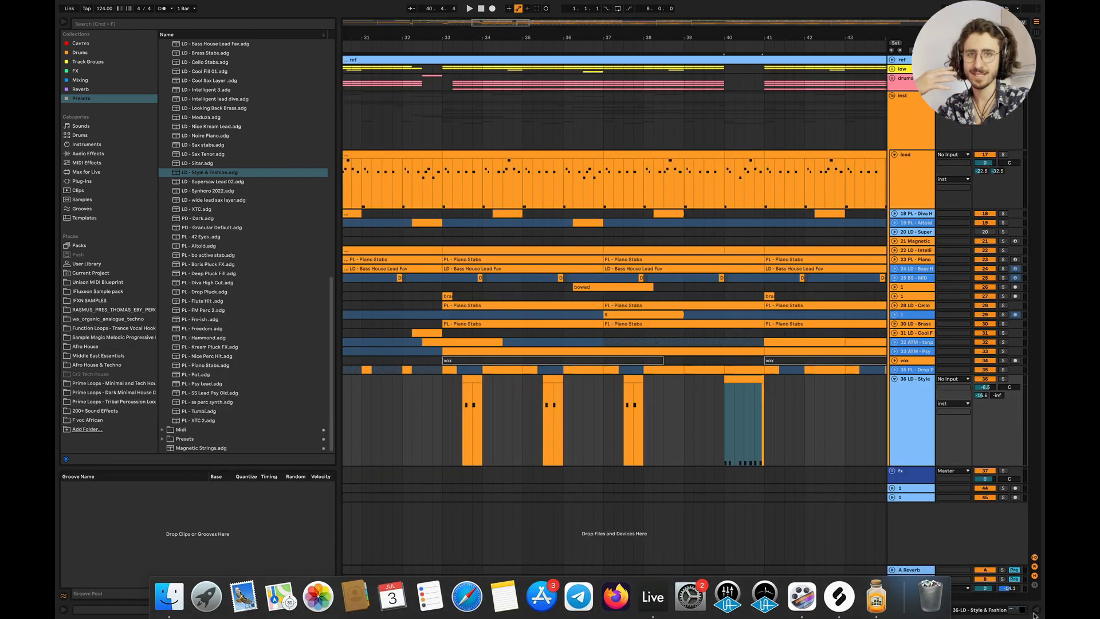
pyautogui.click(675, 389)
pyautogui.hscroll(3, 696, 390)
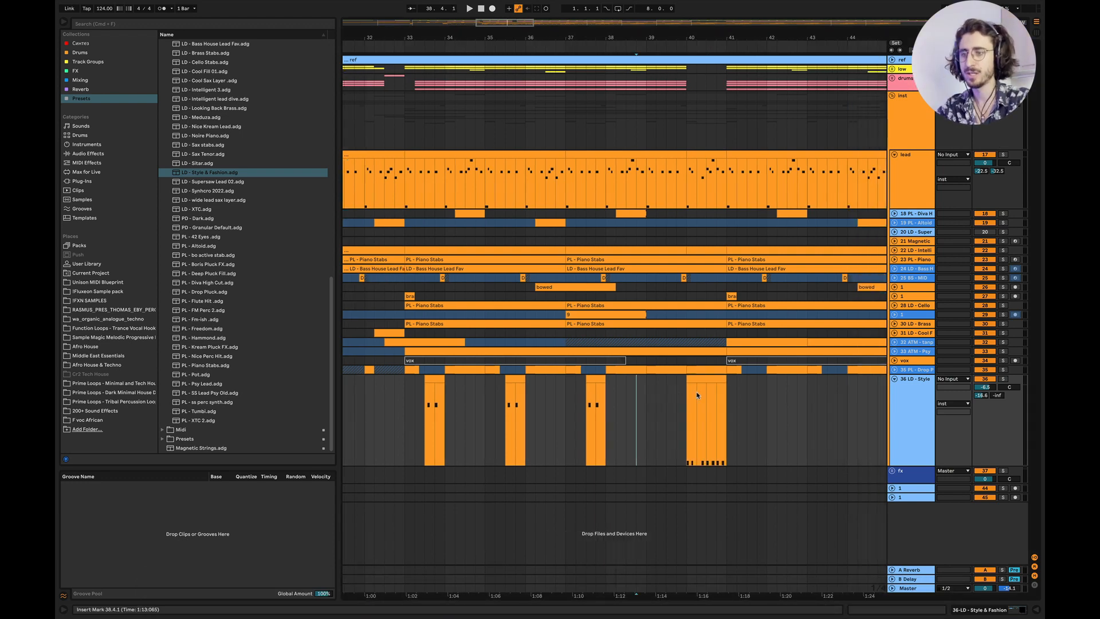
# Play the arrangement from 38.3.1 through the bar 40 break to hear the lowered fill
pyautogui.click(574, 407)
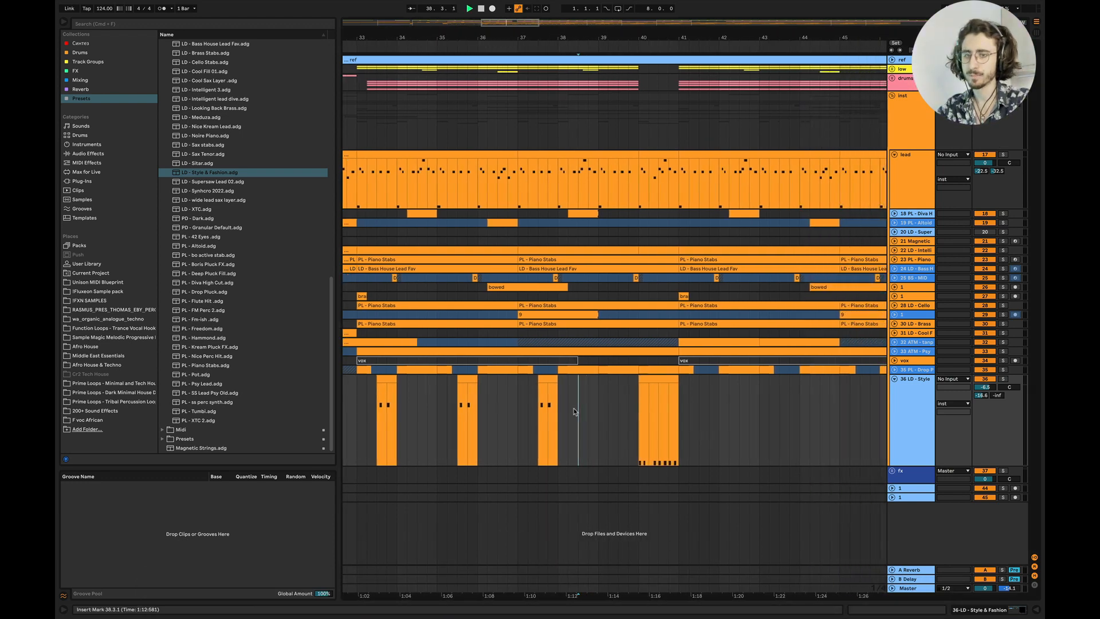
pyautogui.press('space')
pyautogui.scroll(5, 635, 409)
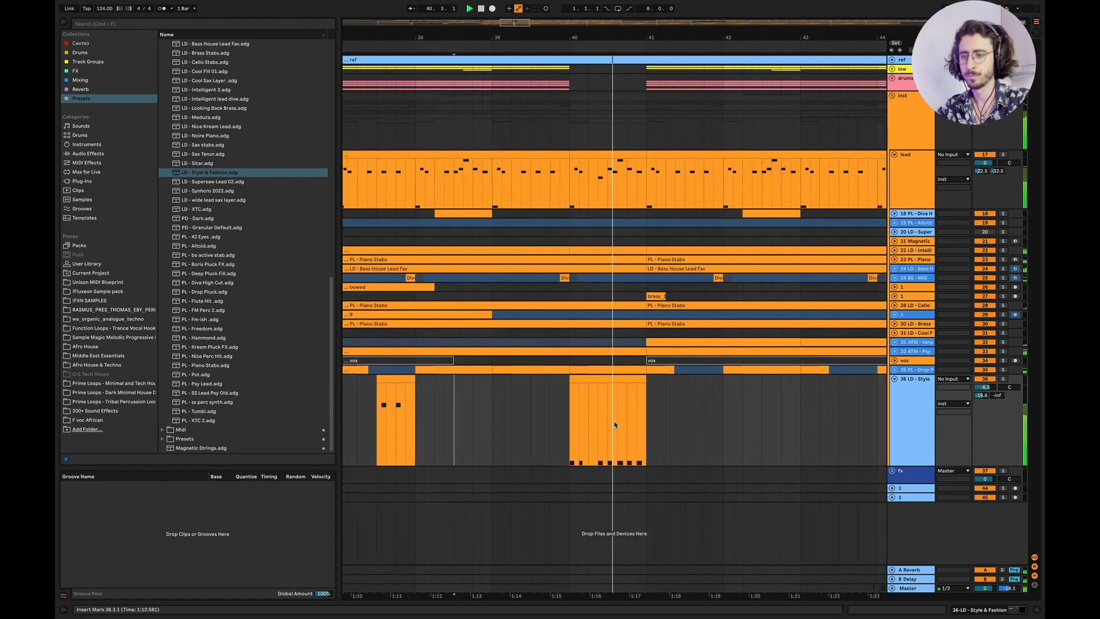
pyautogui.scroll(-5, 659, 421)
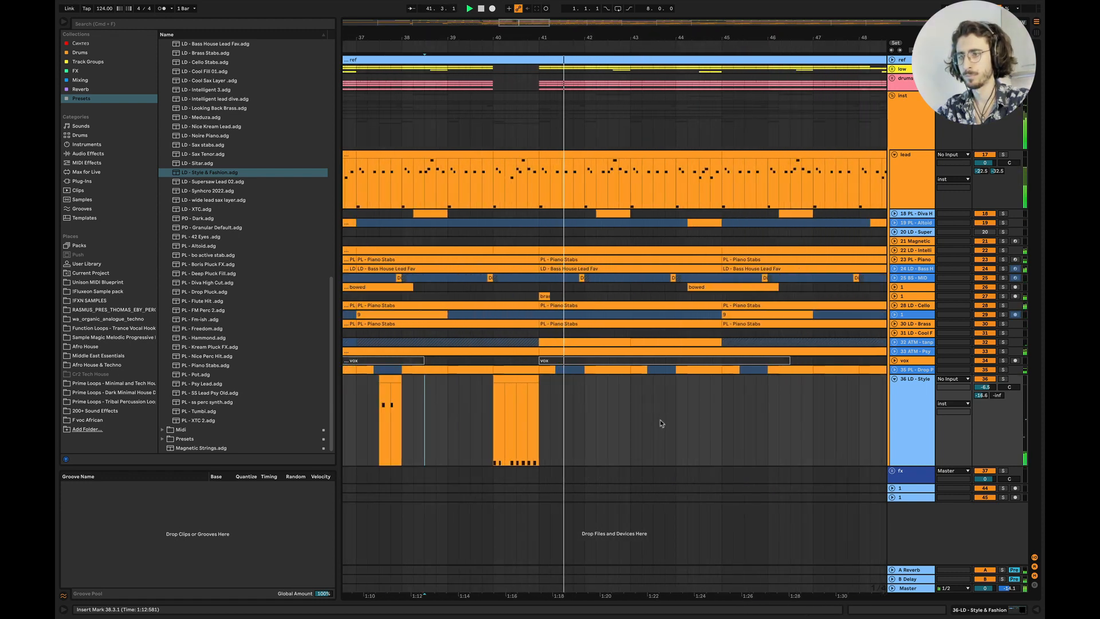
# Duplicate the LD - Style & Fashion section from 33.1.1 to 41.1.1 so it repeats up to 49.1.1
pyautogui.scroll(-3, 658, 488)
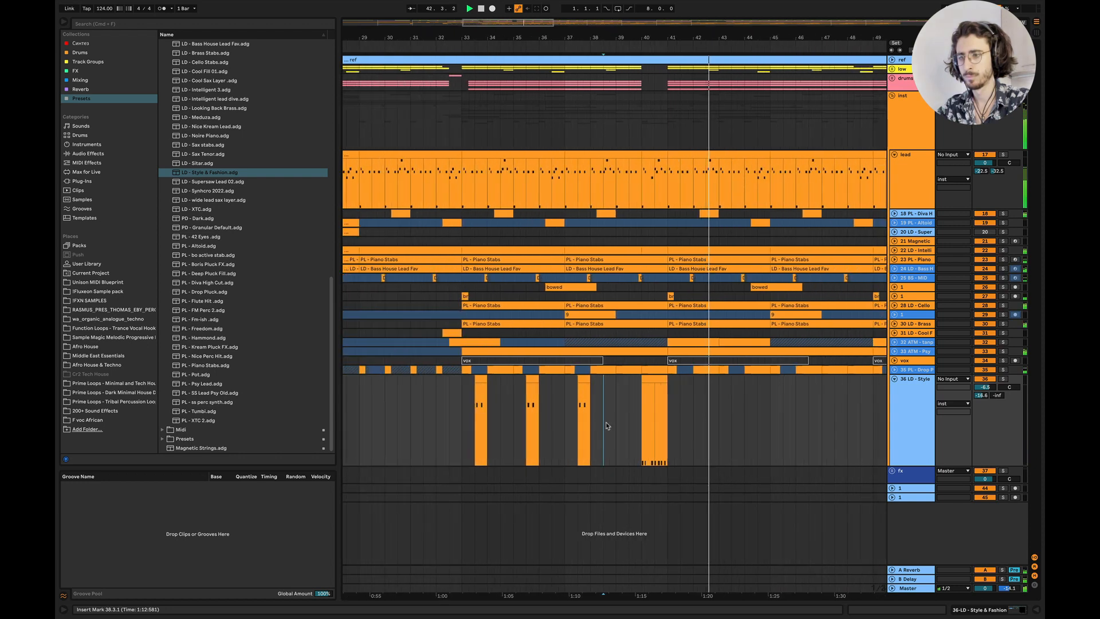
pyautogui.moveTo(462, 384); pyautogui.dragTo(668, 383)
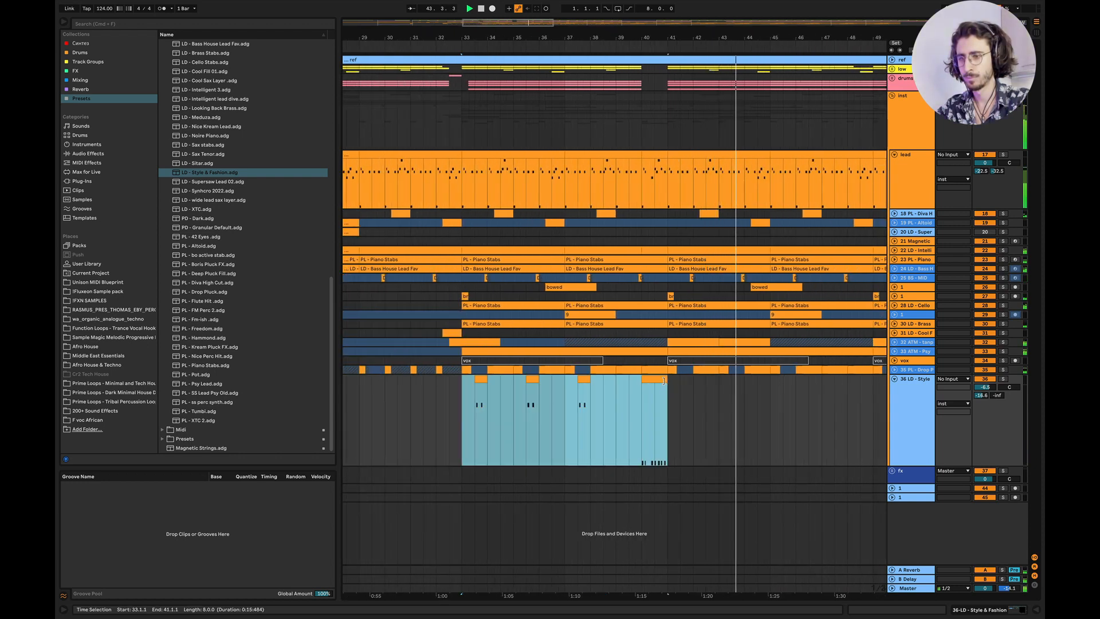
pyautogui.press('super+d')
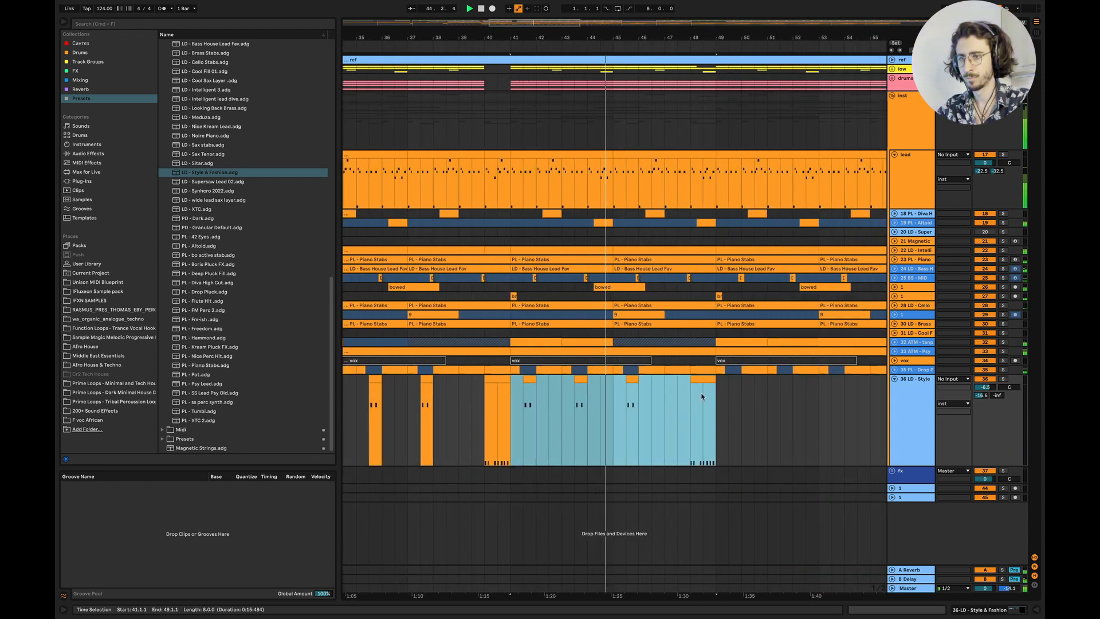
# Try deleting the LD - Style & Fashion clip from 48.1.1 to 49.1.1, and undo the deletion
pyautogui.click(704, 381)
pyautogui.click(704, 383)
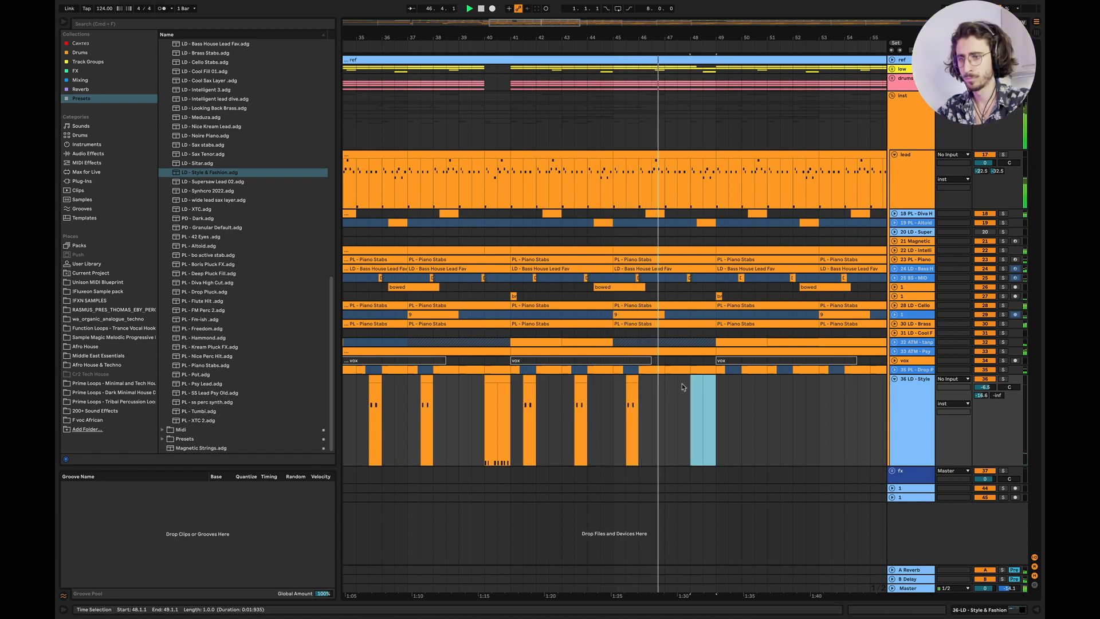
pyautogui.press('super+z')
pyautogui.scroll(5, 709, 404)
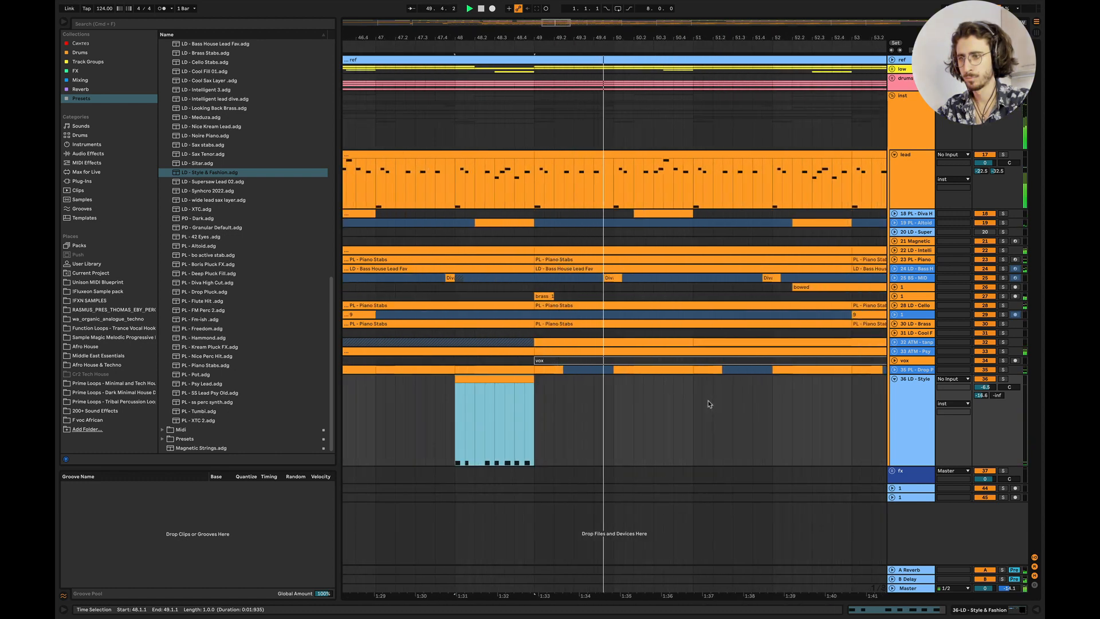
# Copy the end of the LD - Style & Fashion fill in bar 48 to 50.2.3–51.1.1, and again to 52.2.3–53.1.1
pyautogui.scroll(-2, 709, 404)
pyautogui.scroll(-6, 643, 395)
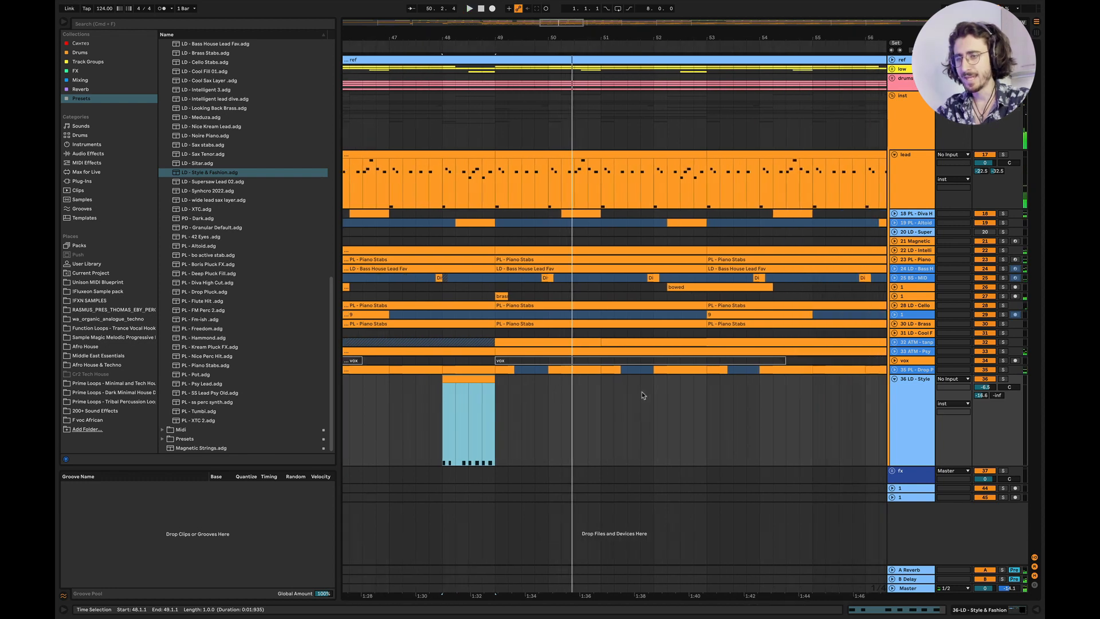
pyautogui.scroll(7, 643, 395)
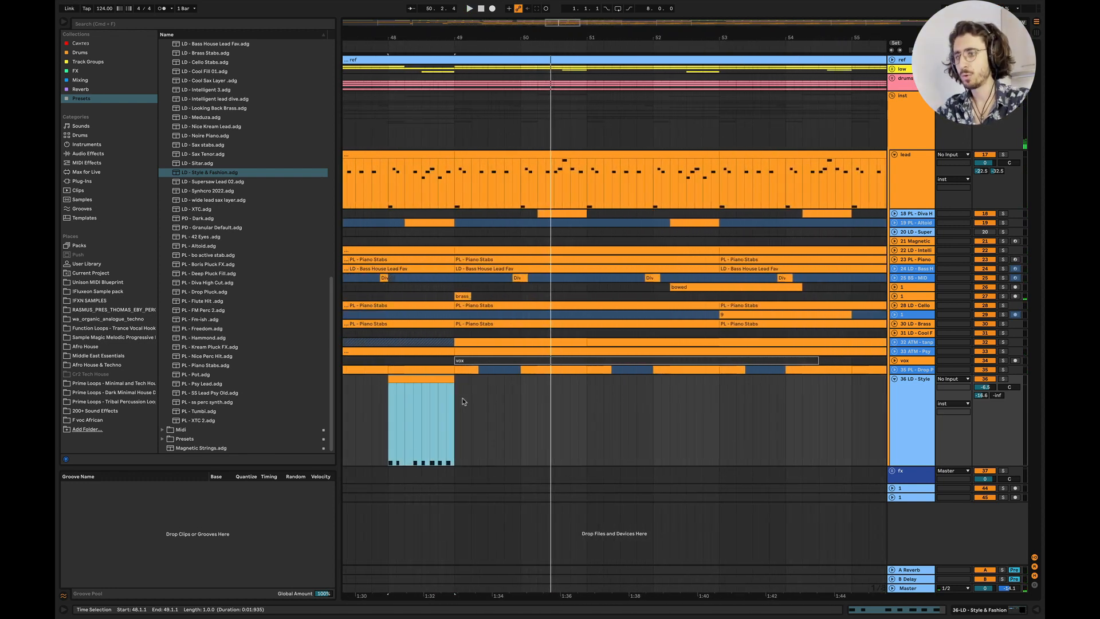
pyautogui.moveTo(547, 389)
pyautogui.mouseDown()
pyautogui.moveTo(572, 391)
pyautogui.moveTo(535, 379)
pyautogui.moveTo(549, 379)
pyautogui.mouseUp()
pyautogui.hscroll(4, 568, 388)
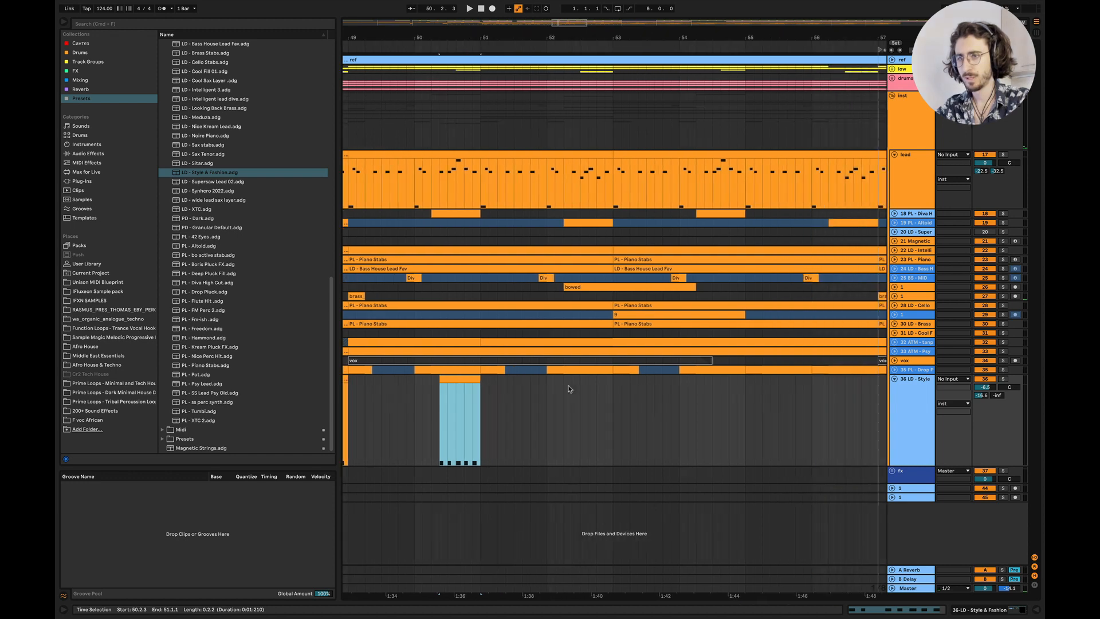
pyautogui.scroll(-2, 550, 392)
pyautogui.hscroll(-2, 493, 398)
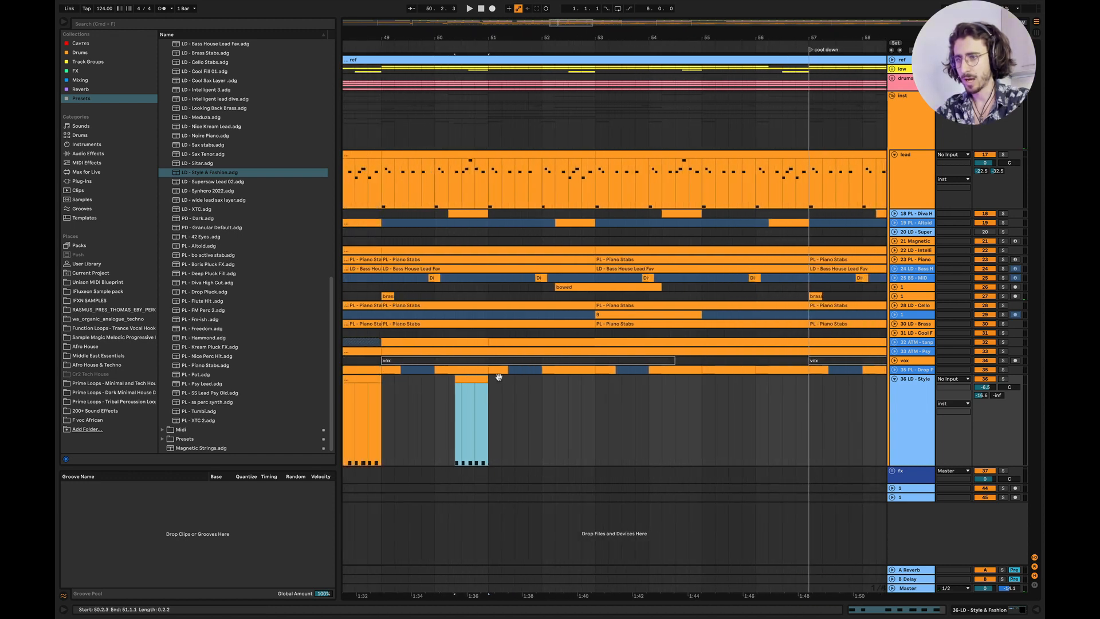
pyautogui.moveTo(499, 376); pyautogui.dragTo(577, 382)
pyautogui.scroll(3, 584, 378)
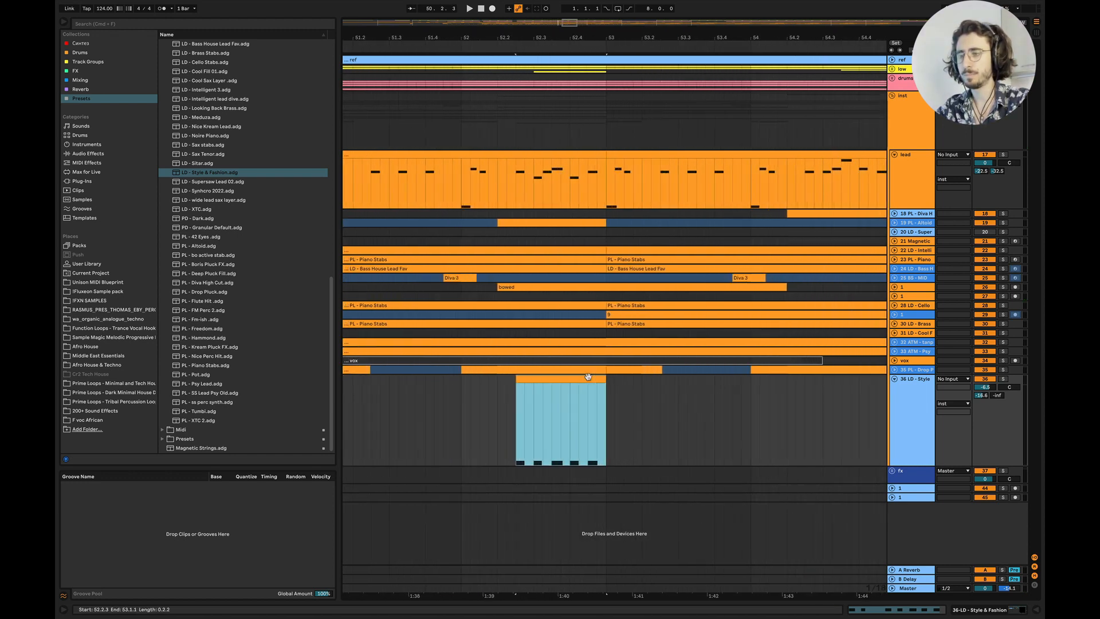
# Check the fill against the lead notes at 52.2.3–53.1.1, and repeat the pair of LD - Style & Fashion fills up to 57.1.1
pyautogui.moveTo(515, 183); pyautogui.dragTo(604, 163)
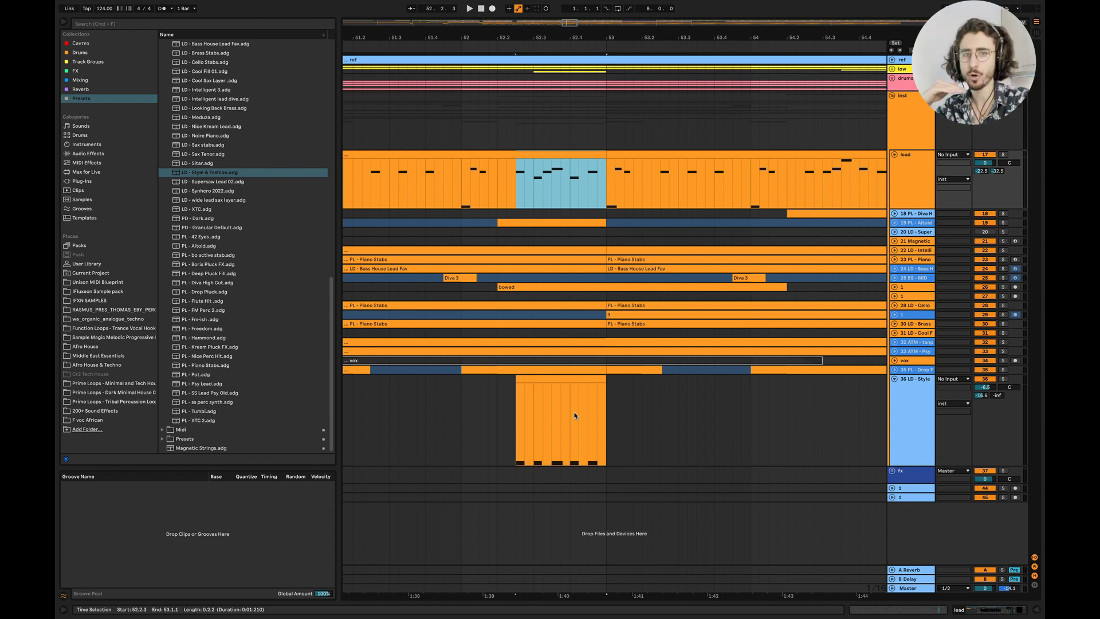
pyautogui.scroll(-6, 577, 450)
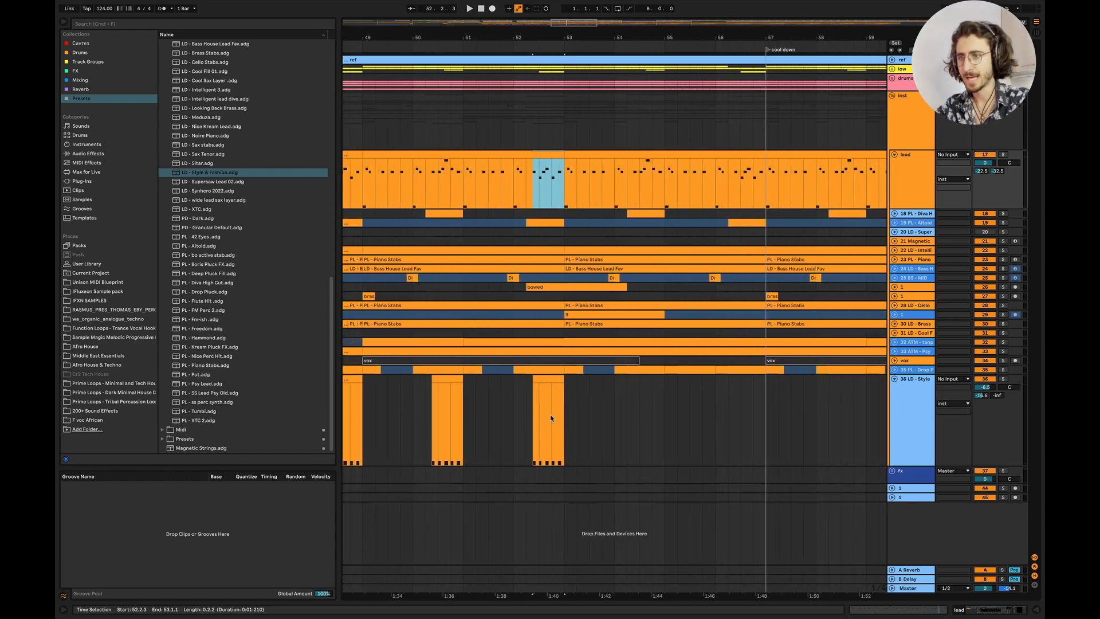
pyautogui.moveTo(544, 388); pyautogui.dragTo(751, 413)
pyautogui.hscroll(-5, 682, 414)
pyautogui.scroll(-3, 682, 414)
pyautogui.hscroll(5, 569, 449)
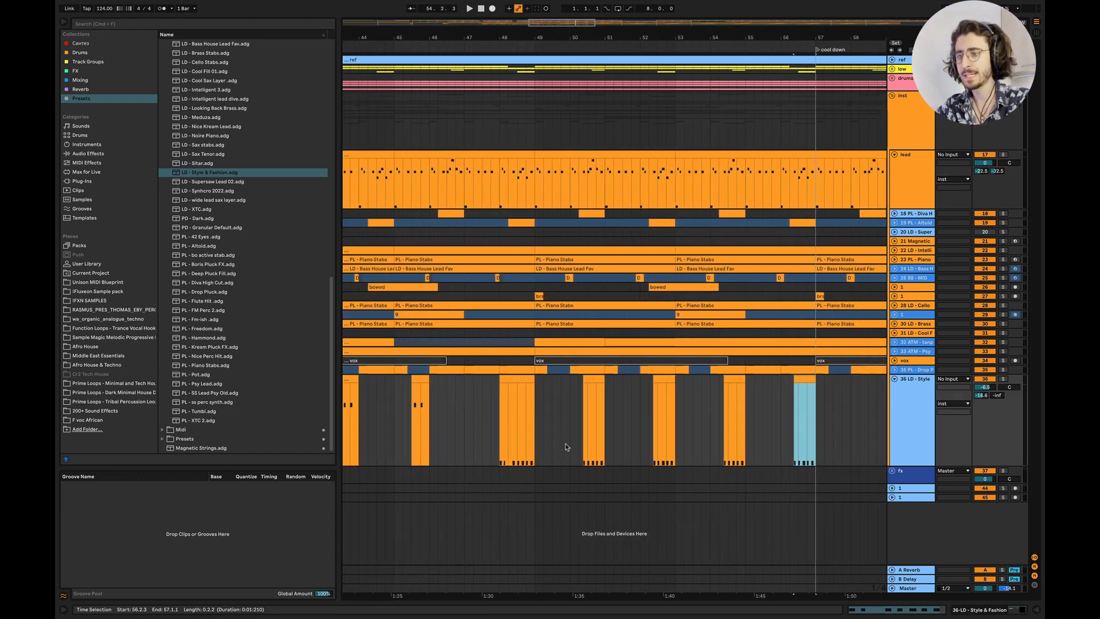
# Play the arrangement from 48.3.1 past the start of the cool down to hear the copied LD - Style & Fashion fills
pyautogui.hscroll(-7, 571, 442)
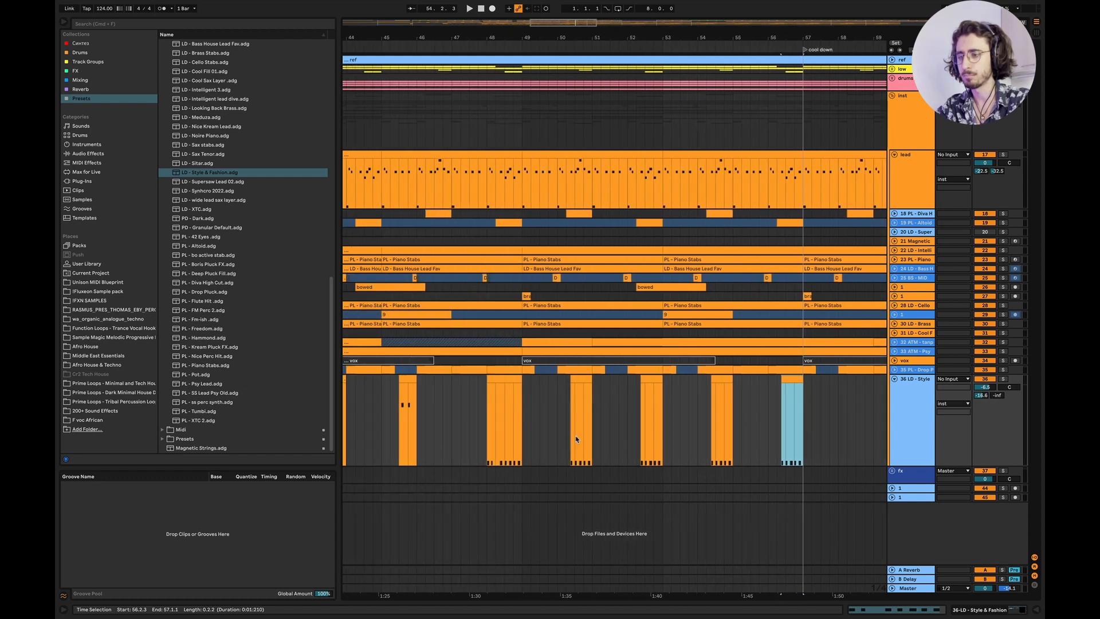
pyautogui.hscroll(5, 576, 438)
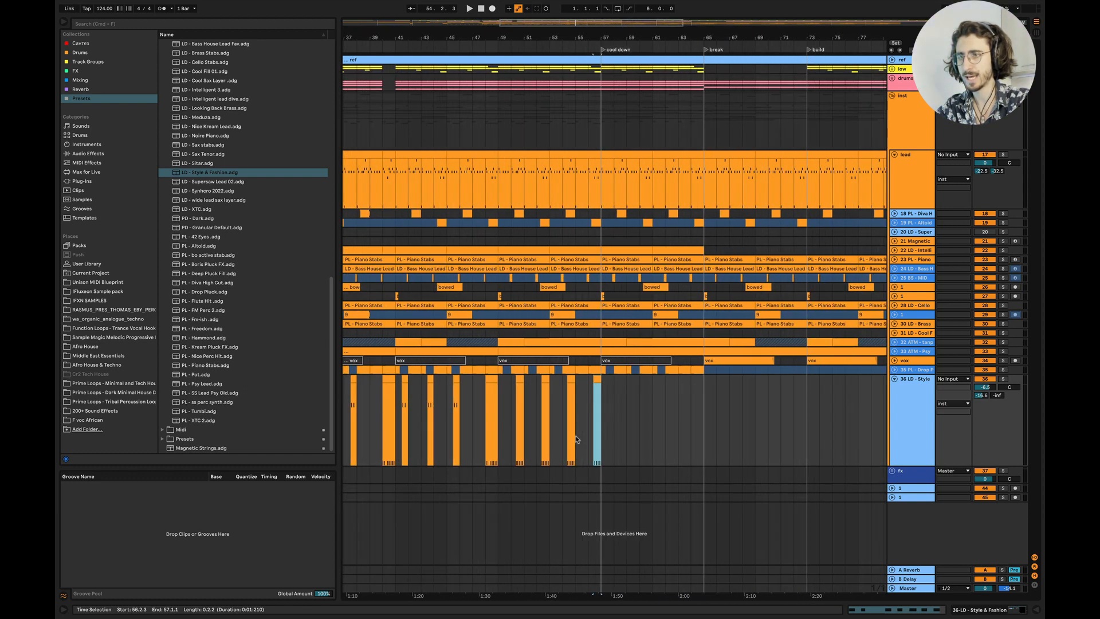
pyautogui.hscroll(-7, 578, 437)
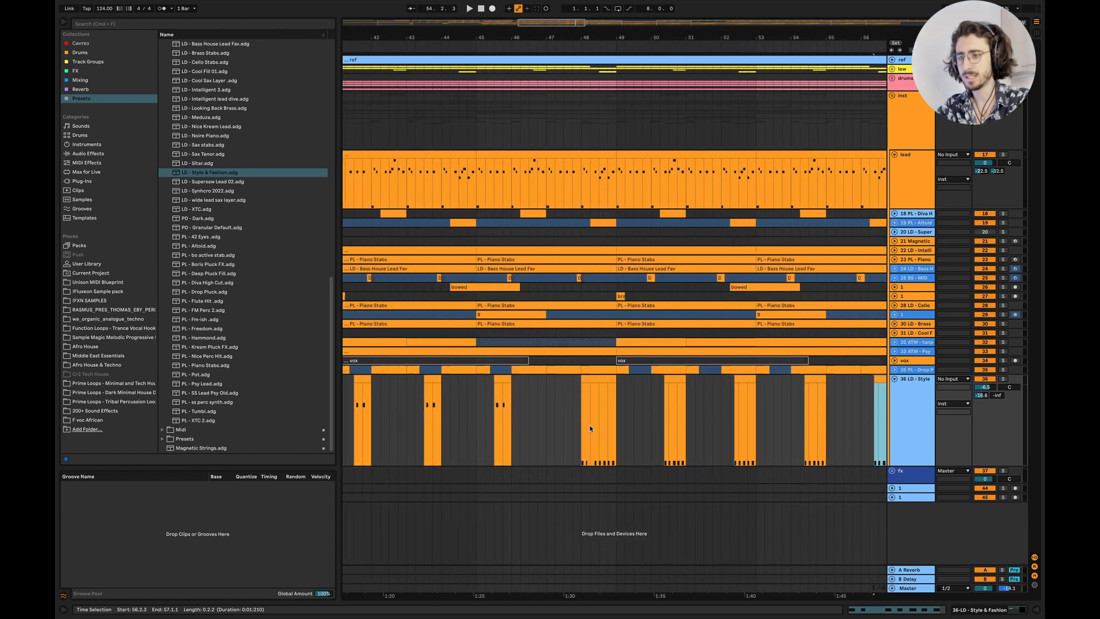
pyautogui.click(595, 427)
pyautogui.press('space')
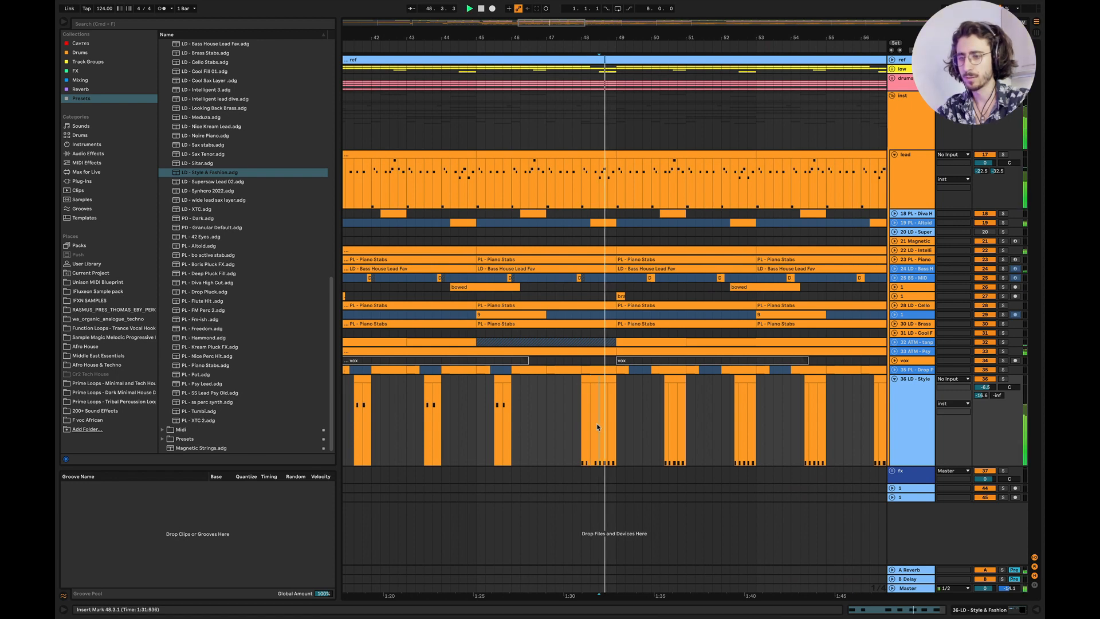
pyautogui.hscroll(4, 646, 437)
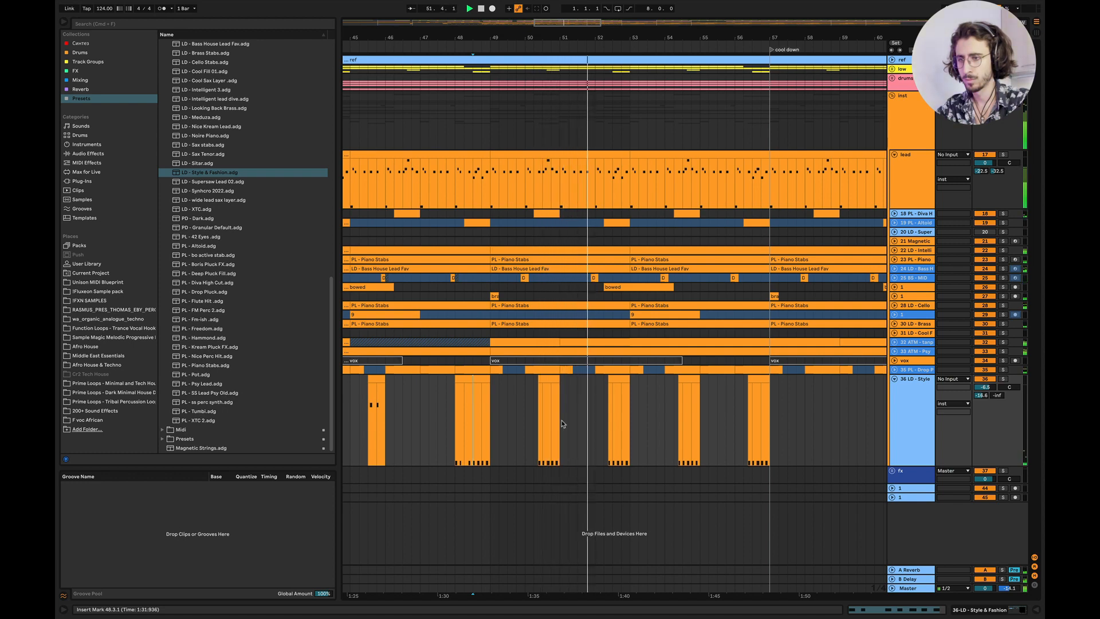
pyautogui.scroll(2, 561, 423)
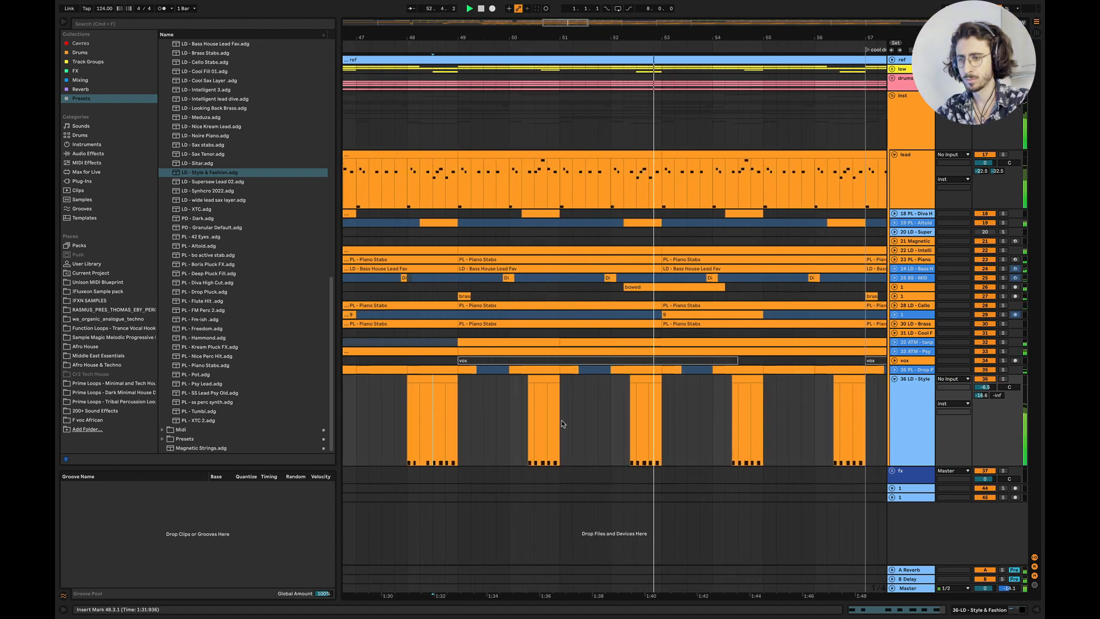
pyautogui.hscroll(3, 661, 387)
pyautogui.scroll(3, 660, 387)
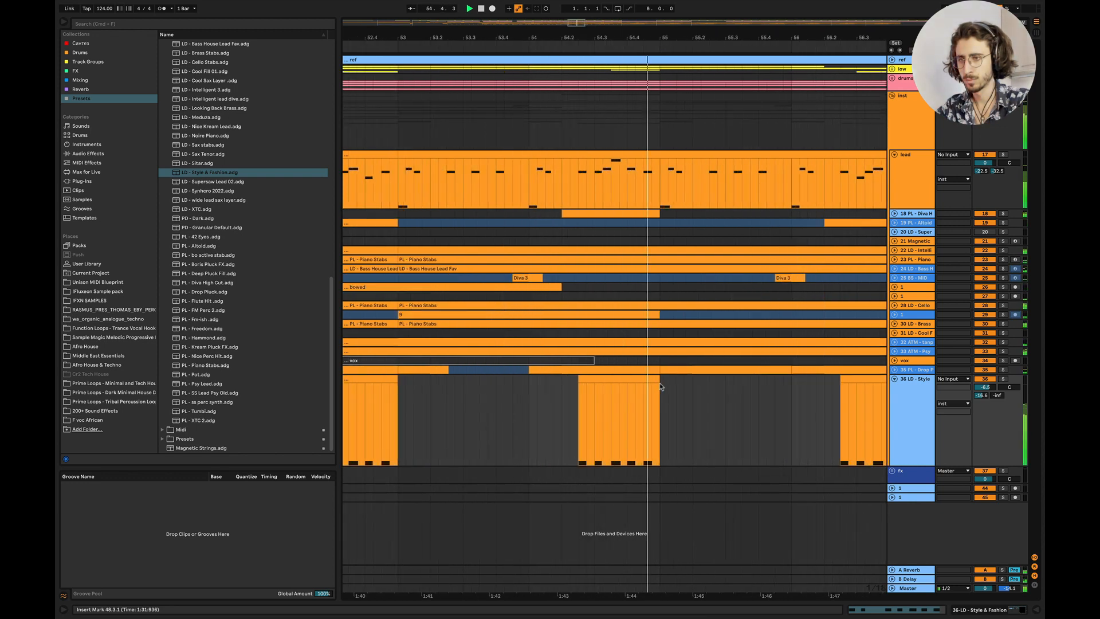
pyautogui.scroll(-3, 660, 386)
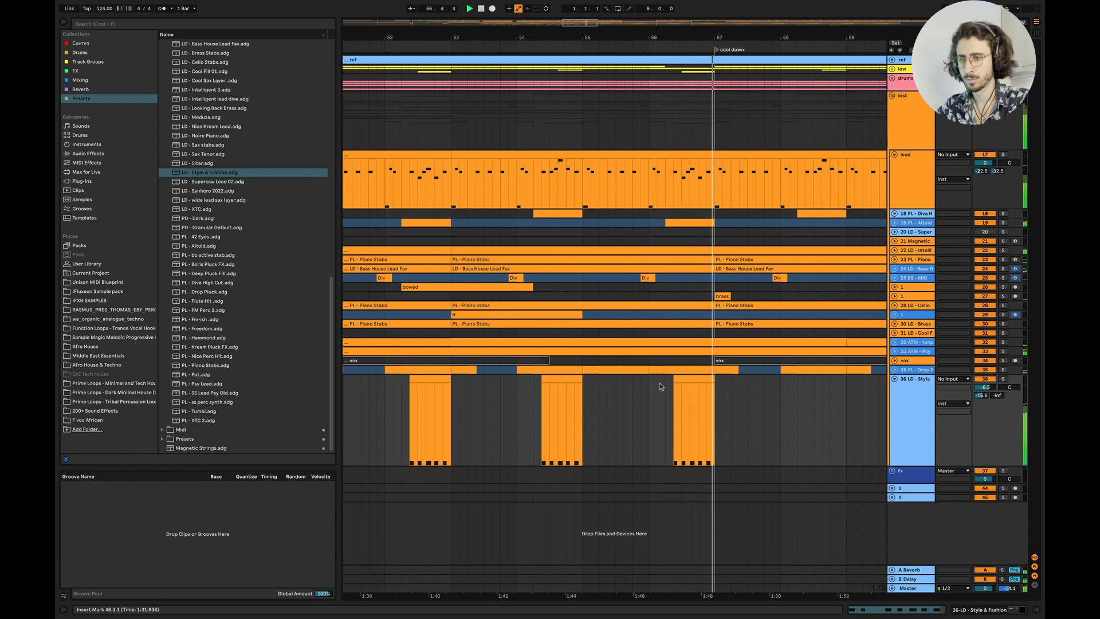
pyautogui.scroll(-3, 660, 386)
pyautogui.hscroll(-3, 659, 385)
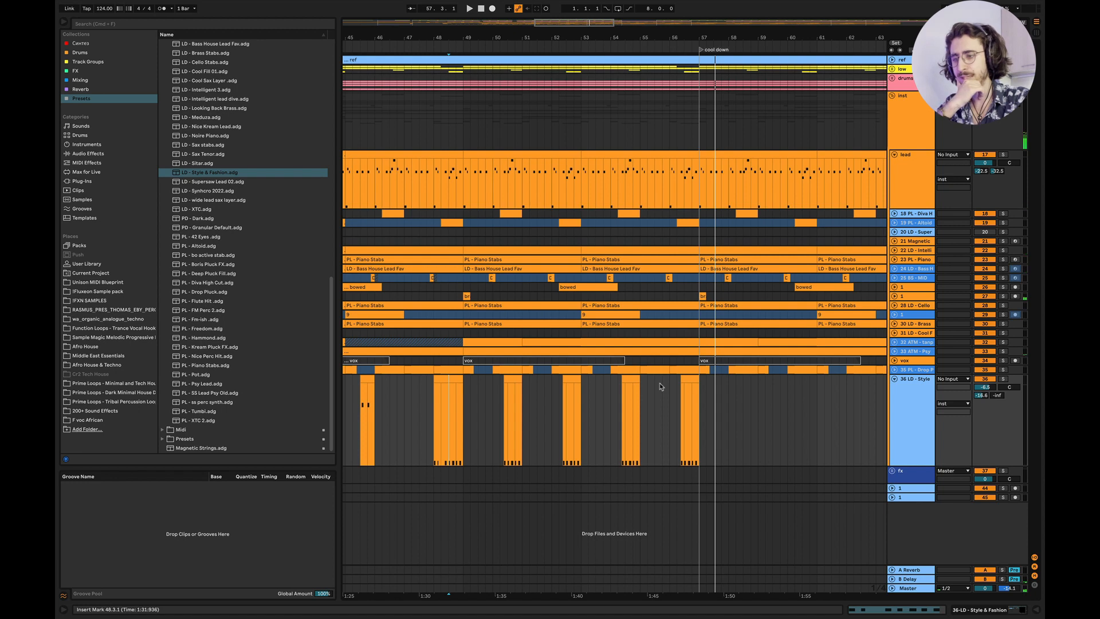
pyautogui.hscroll(-3, 659, 385)
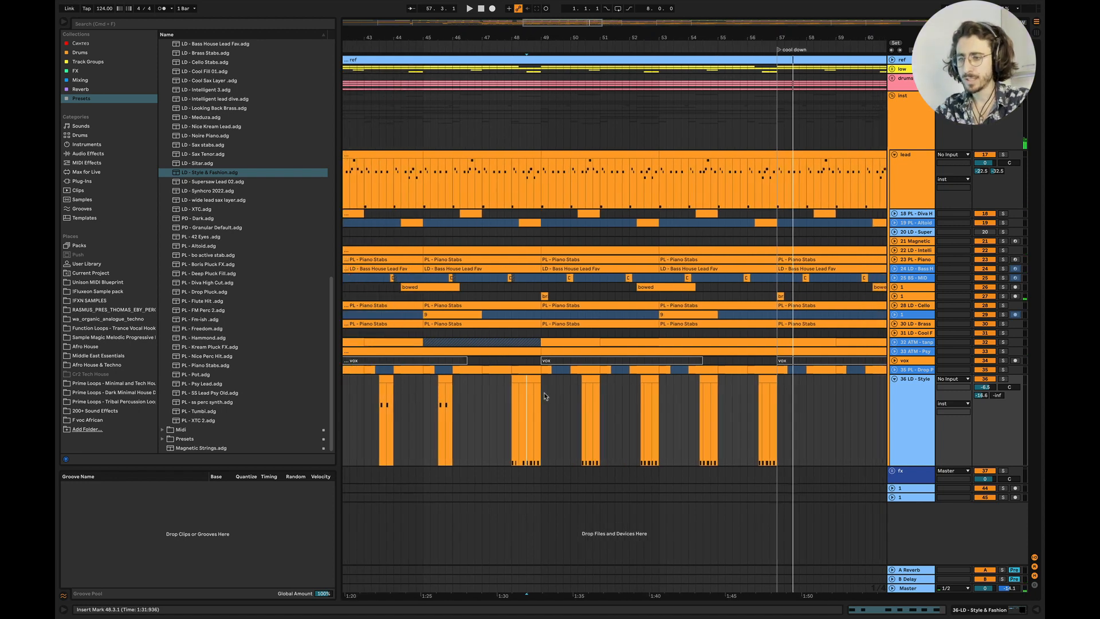
# Delete the copied LD - Style & Fashion fills between 49.1.1 and 57.1.1
pyautogui.moveTo(545, 396); pyautogui.dragTo(777, 394)
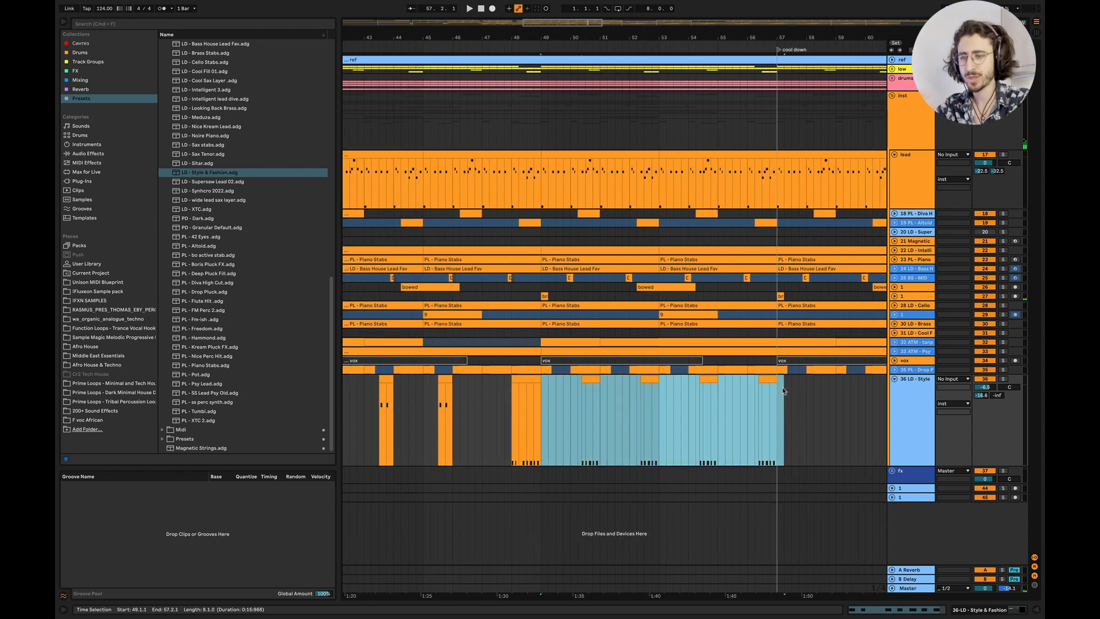
pyautogui.press('Delete')
pyautogui.hscroll(-5, 776, 386)
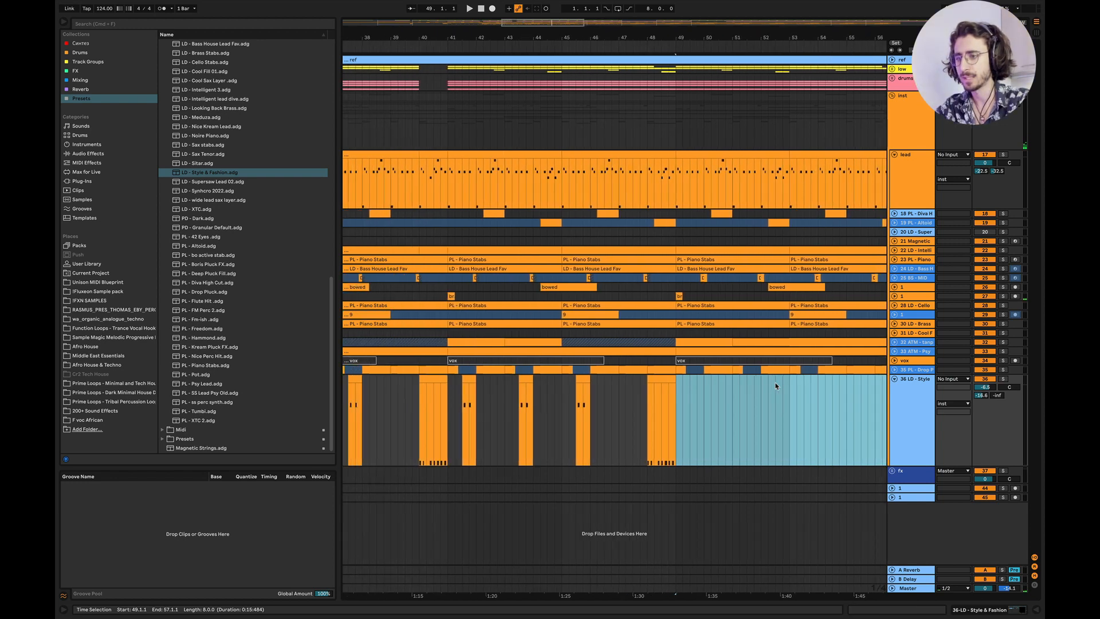
# Duplicate the LD - Style & Fashion section from 41.1.1 to 49.1.1 twice so it repeats up to 65.1.1
pyautogui.scroll(-3, 776, 386)
pyautogui.hscroll(-1, 776, 386)
pyautogui.moveTo(720, 398); pyautogui.dragTo(371, 393)
pyautogui.press('super+d')
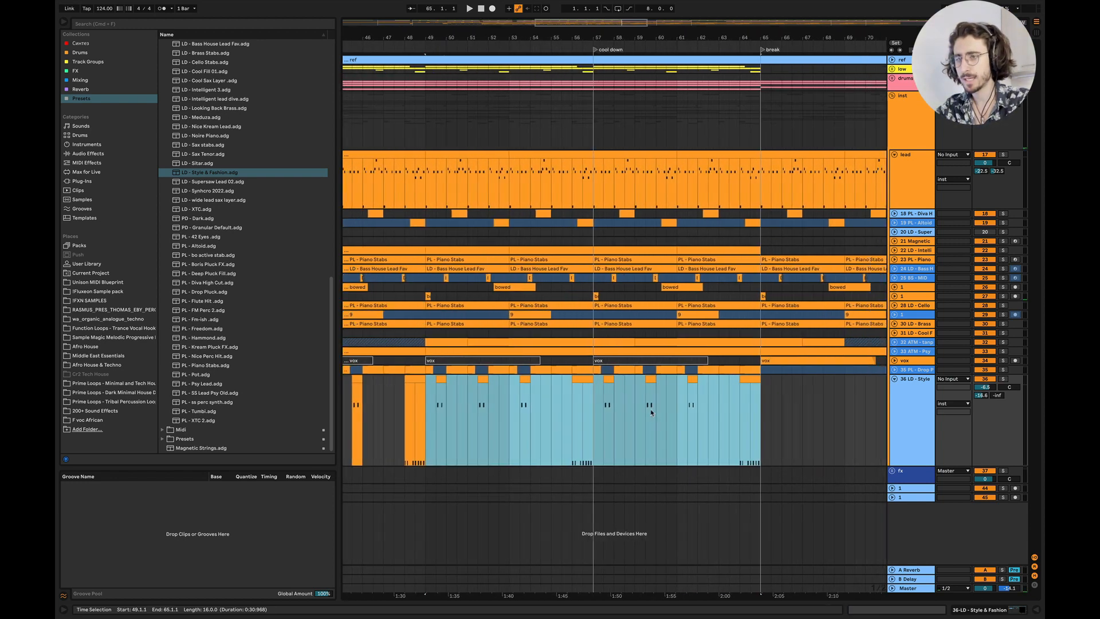
pyautogui.hscroll(-1, 651, 412)
pyautogui.click(583, 435)
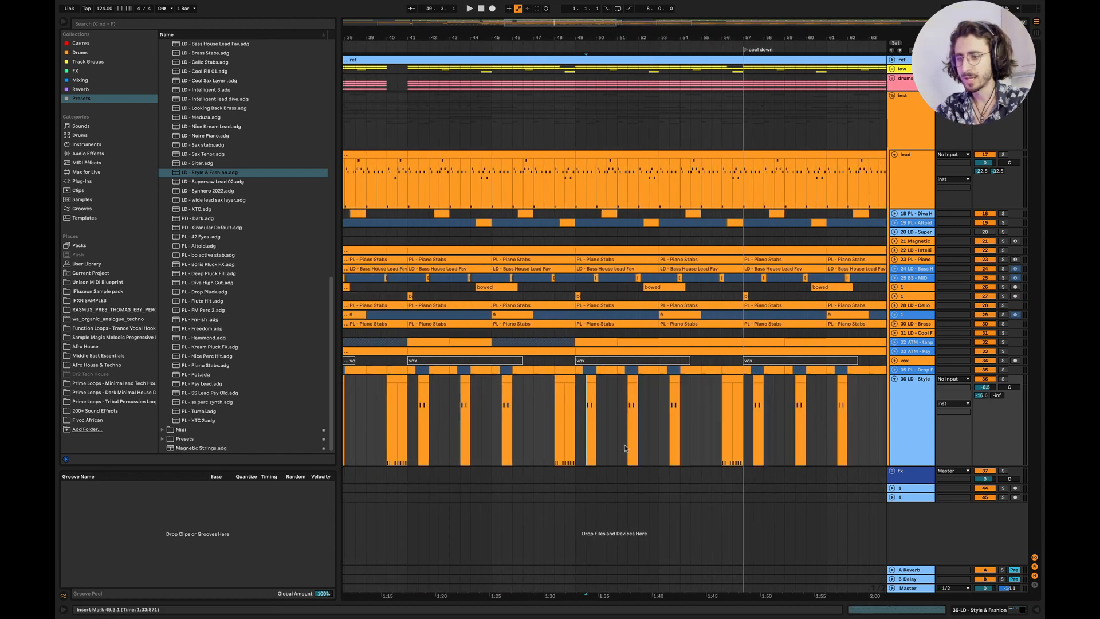
# Examine the LD - Style & Fashion fill at 48.2.1–49.1.1 and the unfolded LD - Cello phrase at 50.3.1–51.4.1
pyautogui.scroll(4, 622, 448)
pyautogui.moveTo(509, 451); pyautogui.dragTo(518, 454)
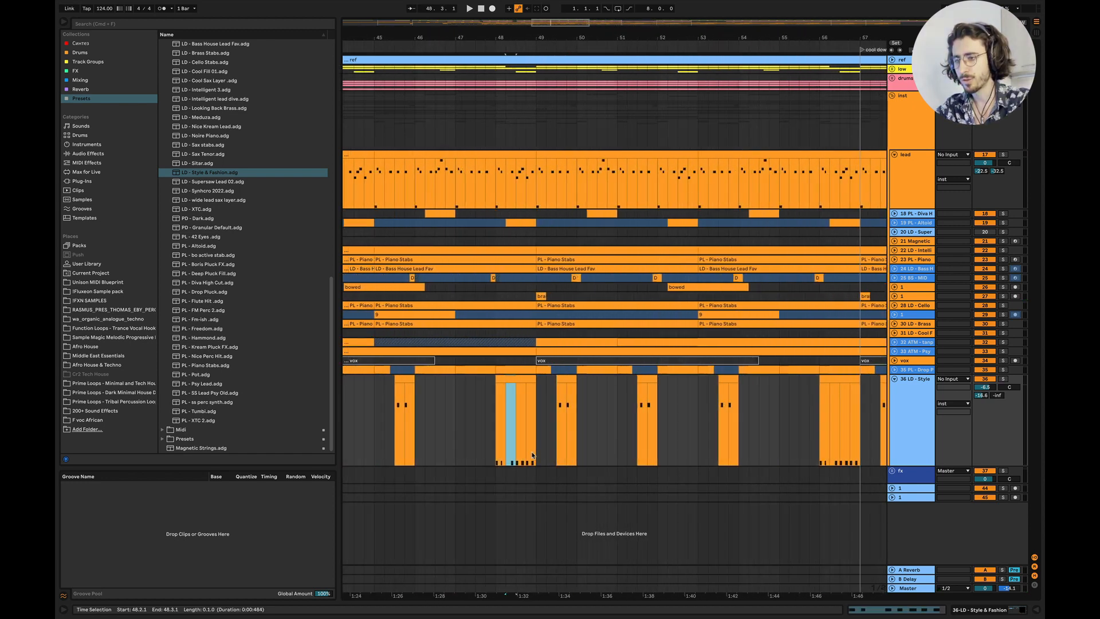
pyautogui.hscroll(2, 589, 437)
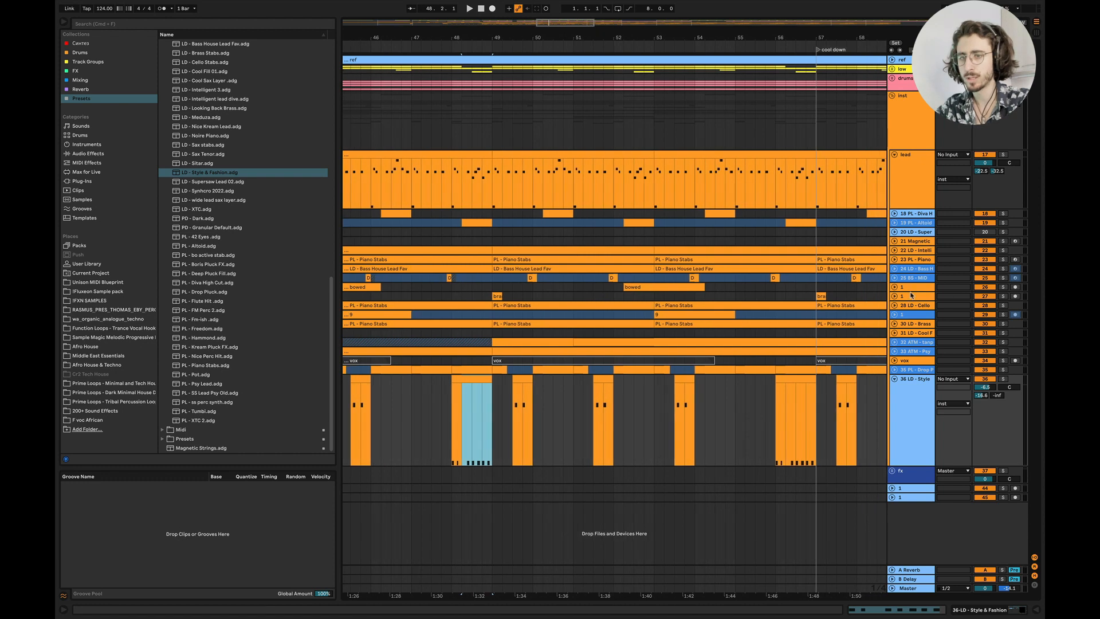
pyautogui.click(894, 306)
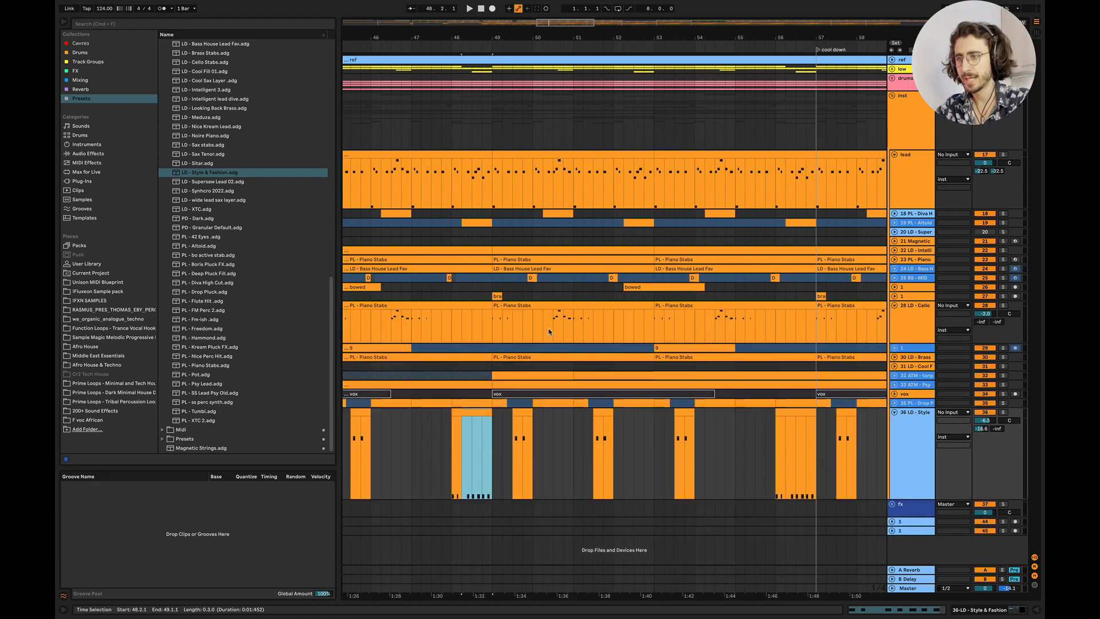
pyautogui.scroll(2, 549, 331)
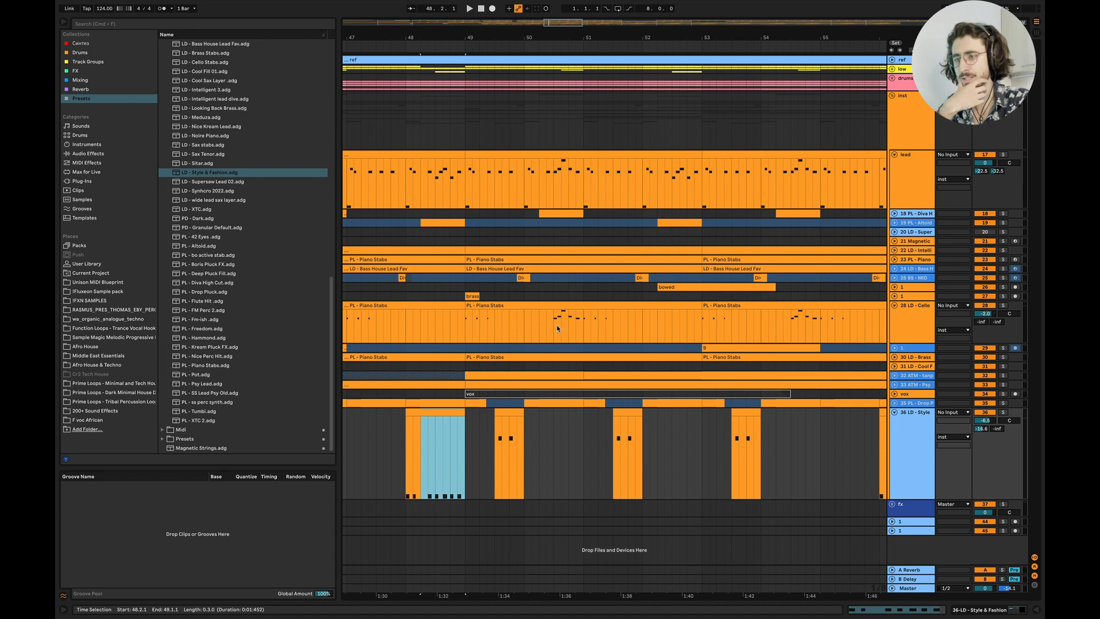
pyautogui.click(553, 328)
pyautogui.moveTo(614, 321); pyautogui.dragTo(625, 298)
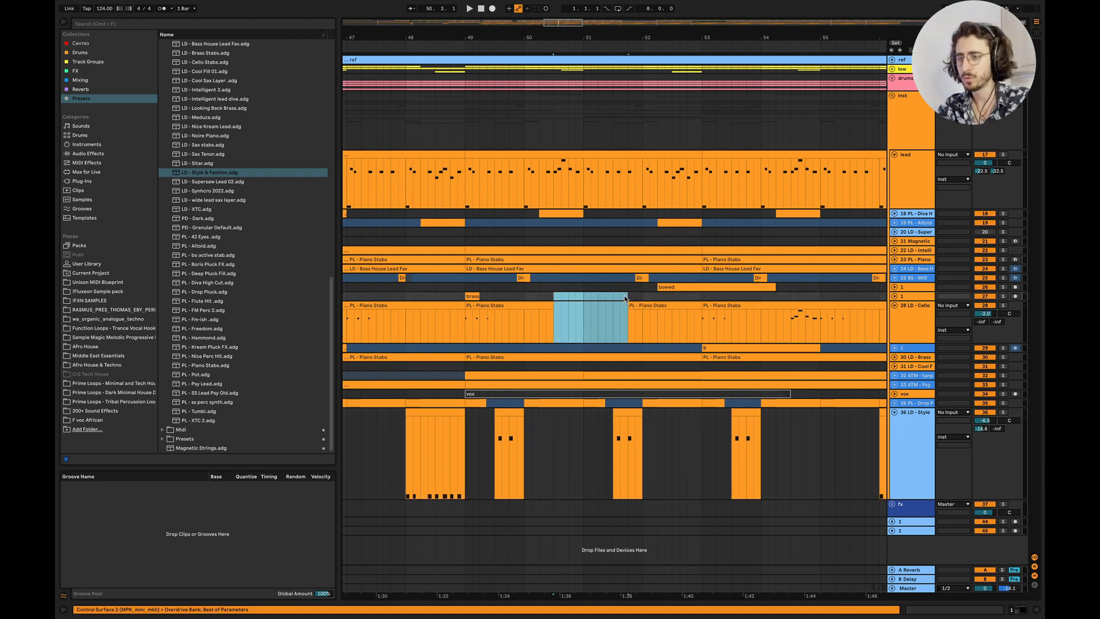
pyautogui.scroll(-3, 624, 298)
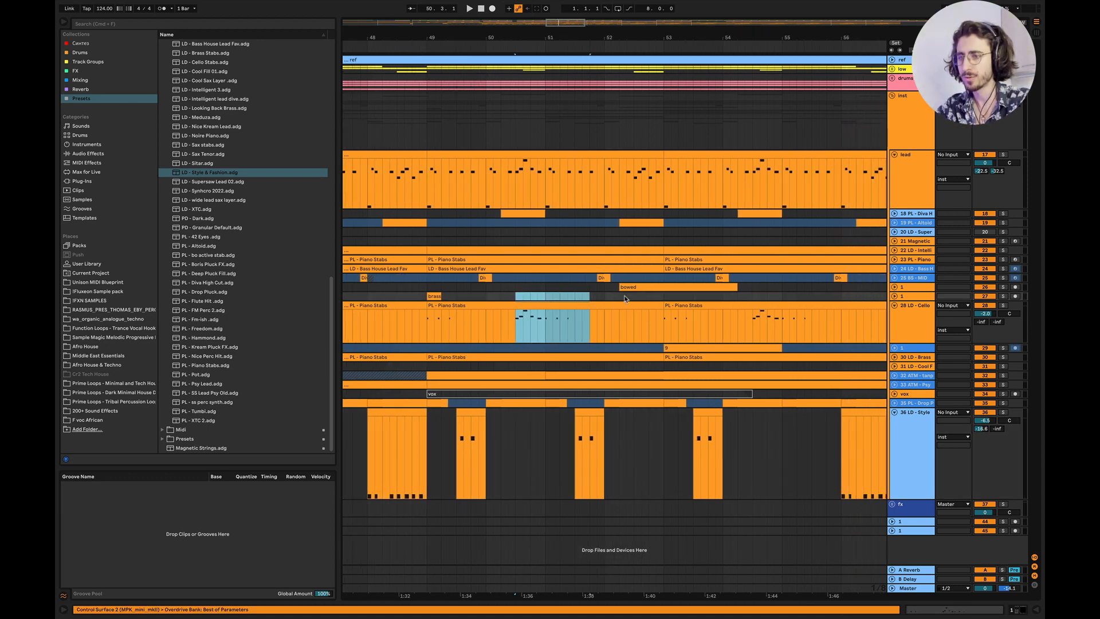
pyautogui.scroll(-4, 624, 298)
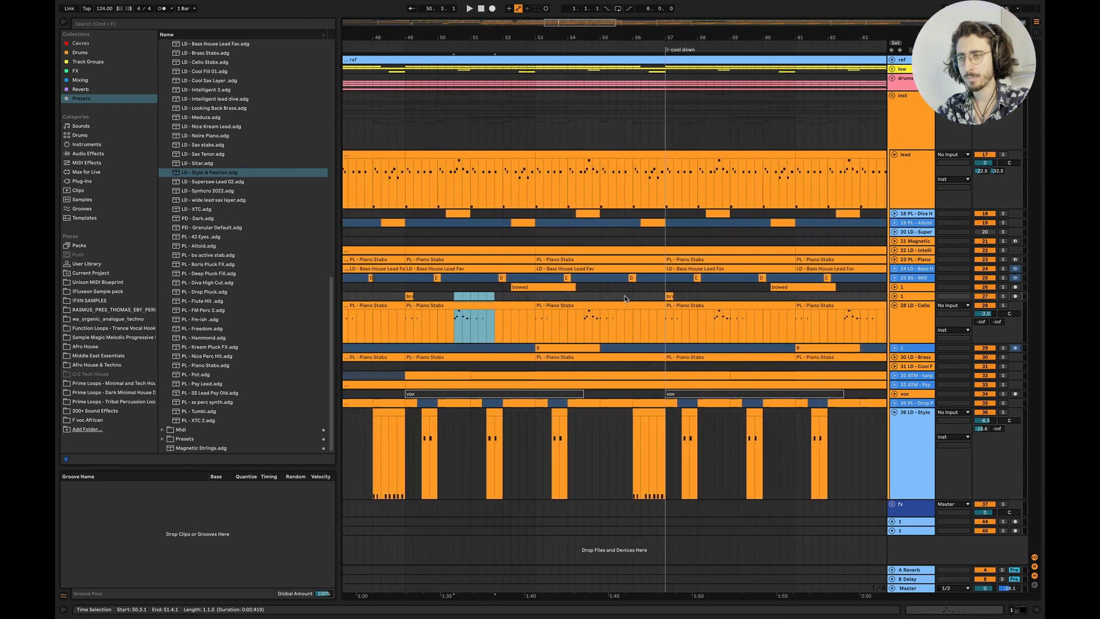
pyautogui.scroll(-2, 624, 297)
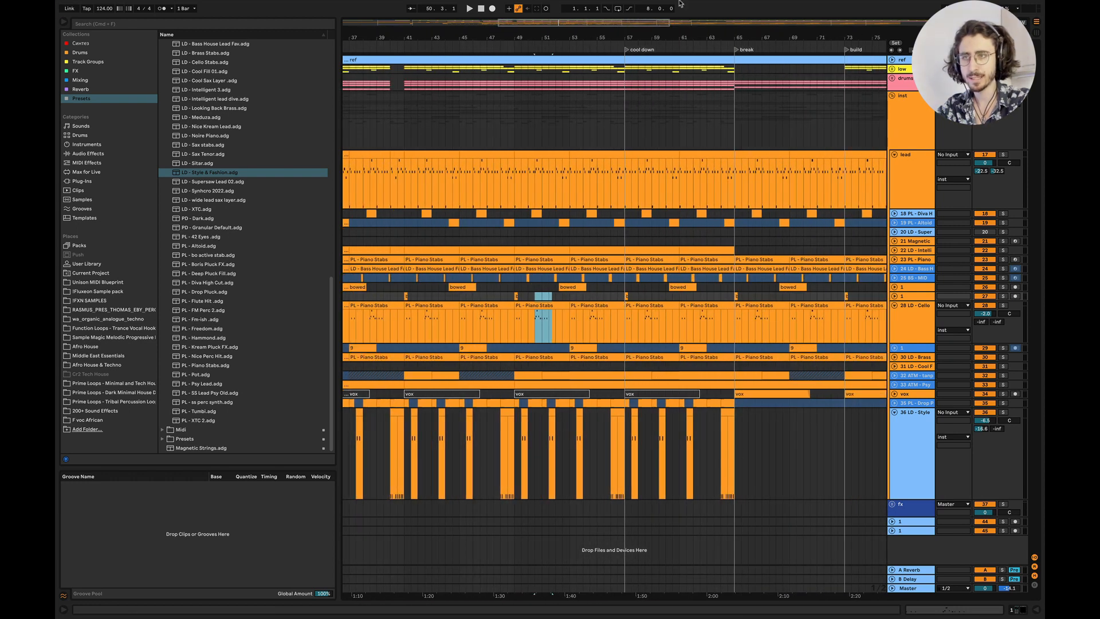
# Fold the LD - Cello, lead and LD - Style & Fashion tracks to tidy the arrangement
pyautogui.click(896, 306)
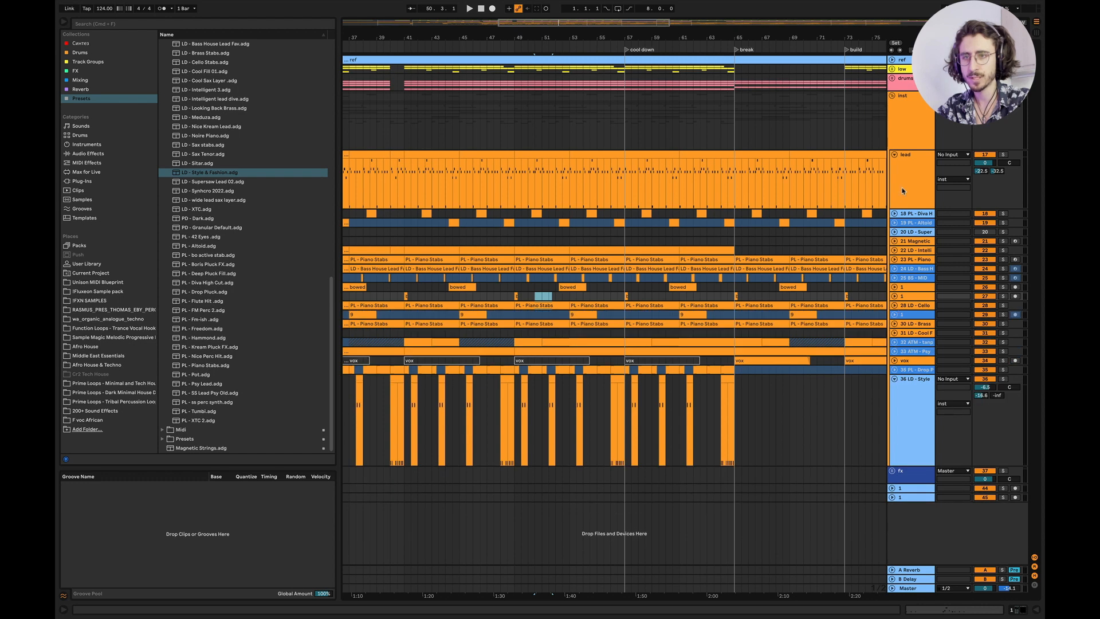
pyautogui.click(895, 155)
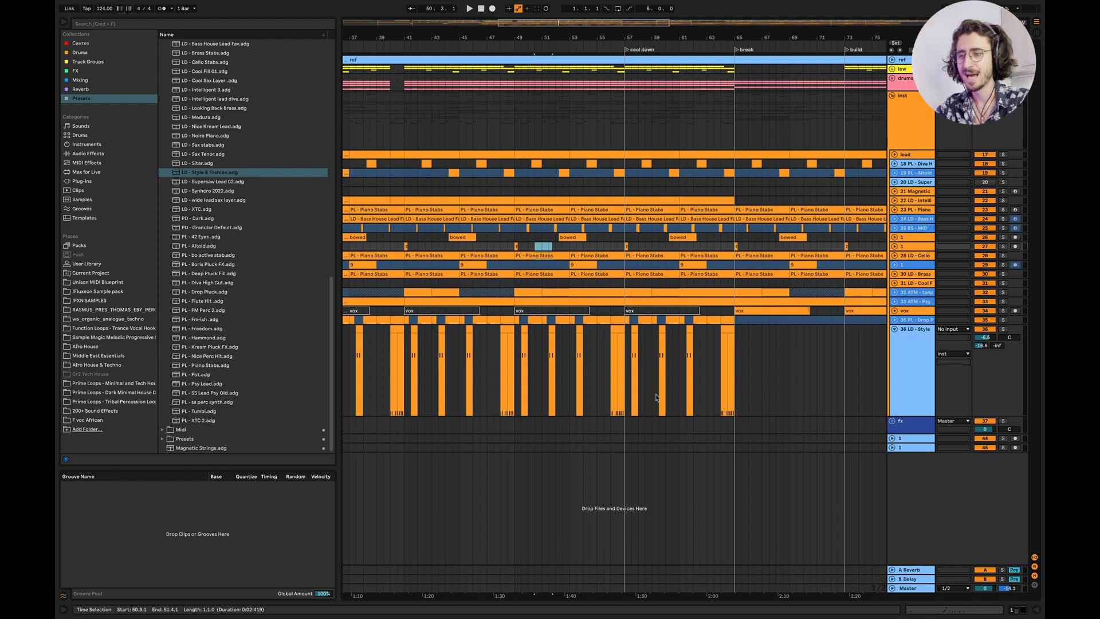
pyautogui.hscroll(-2, 657, 397)
pyautogui.click(895, 329)
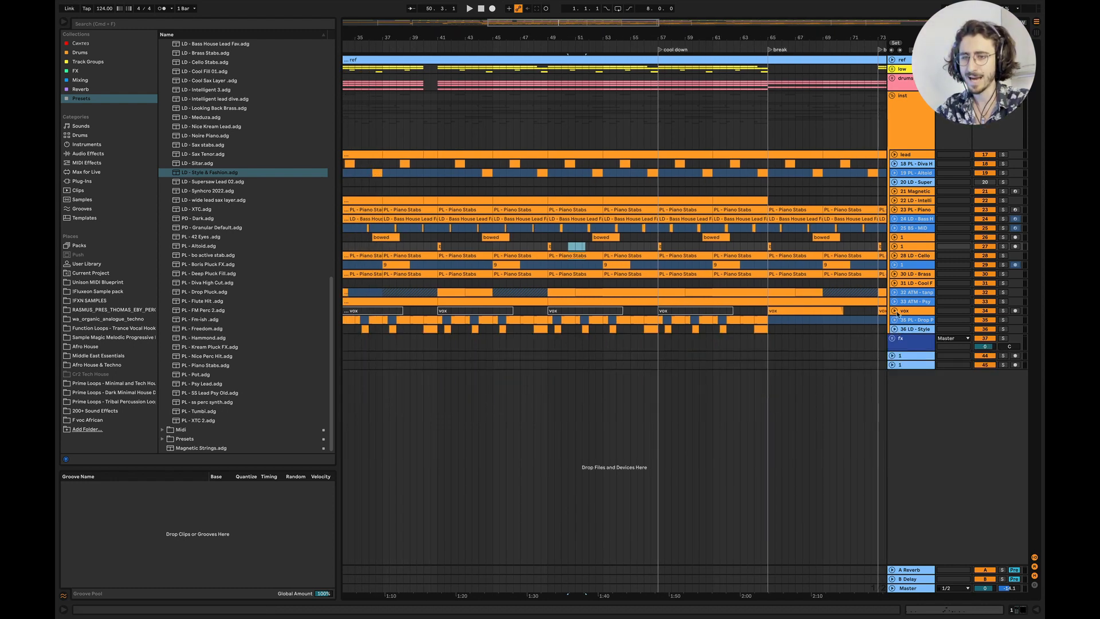
# Assign the inst group's track color to all its grouped tracks and clips
pyautogui.rightClick(903, 127)
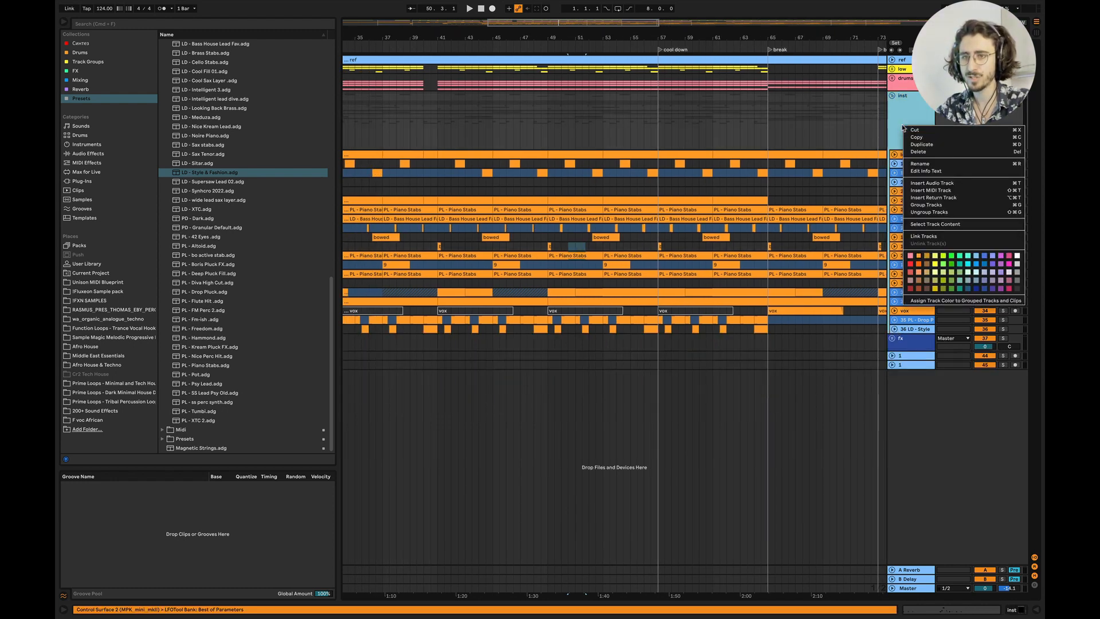
pyautogui.click(922, 301)
pyautogui.scroll(-5, 483, 270)
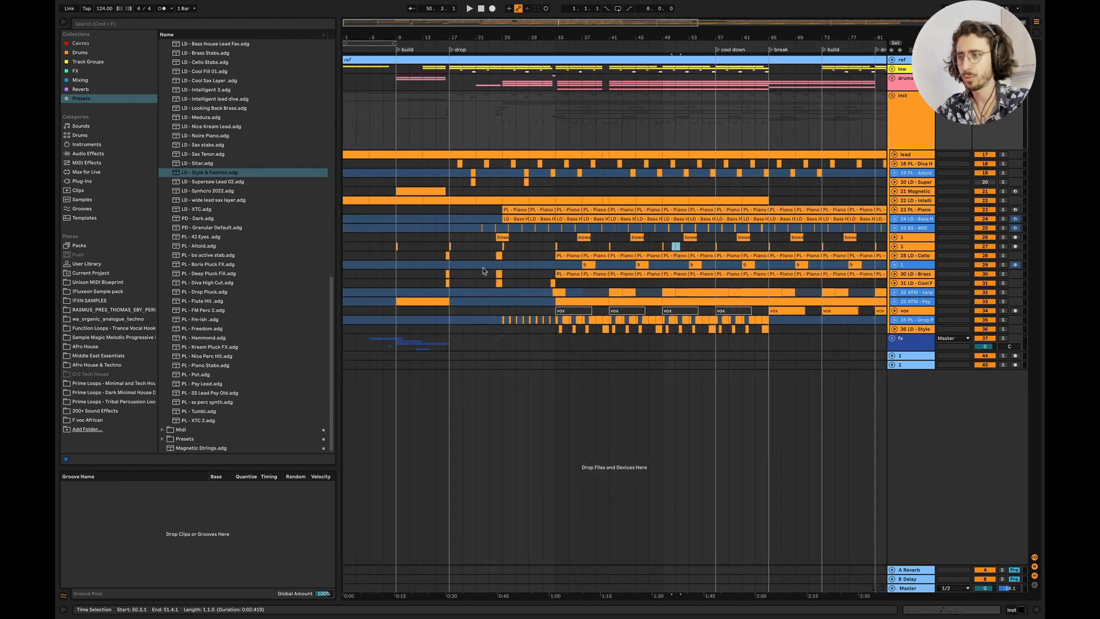
# Play the arrangement from 13.1.1 through the drop to about bar 29, following the stabs and fills
pyautogui.scroll(5, 483, 271)
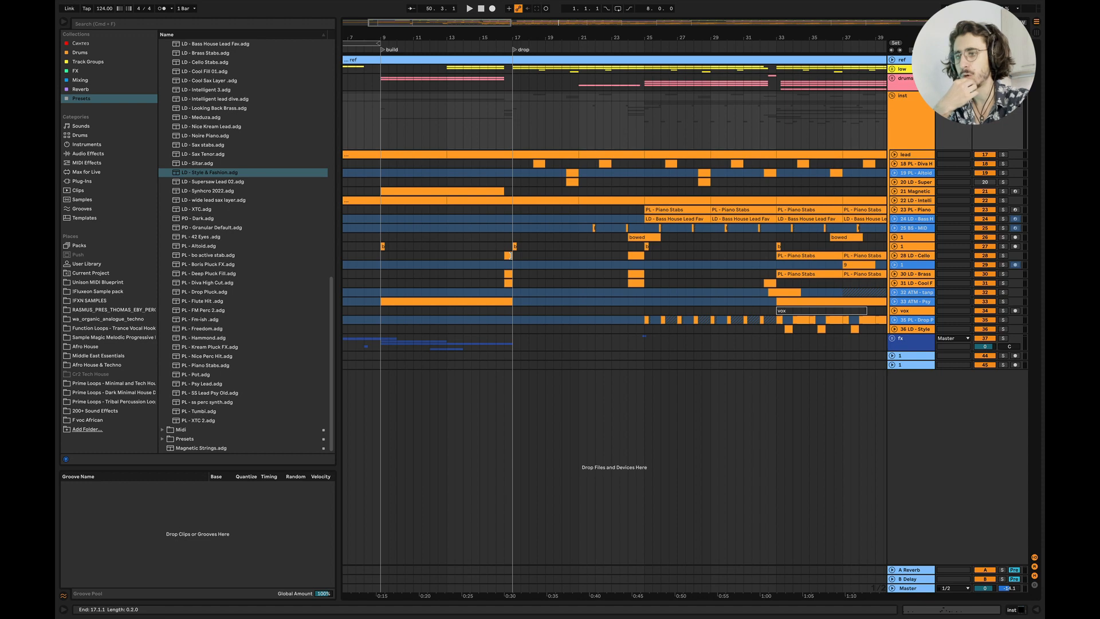
pyautogui.click(448, 248)
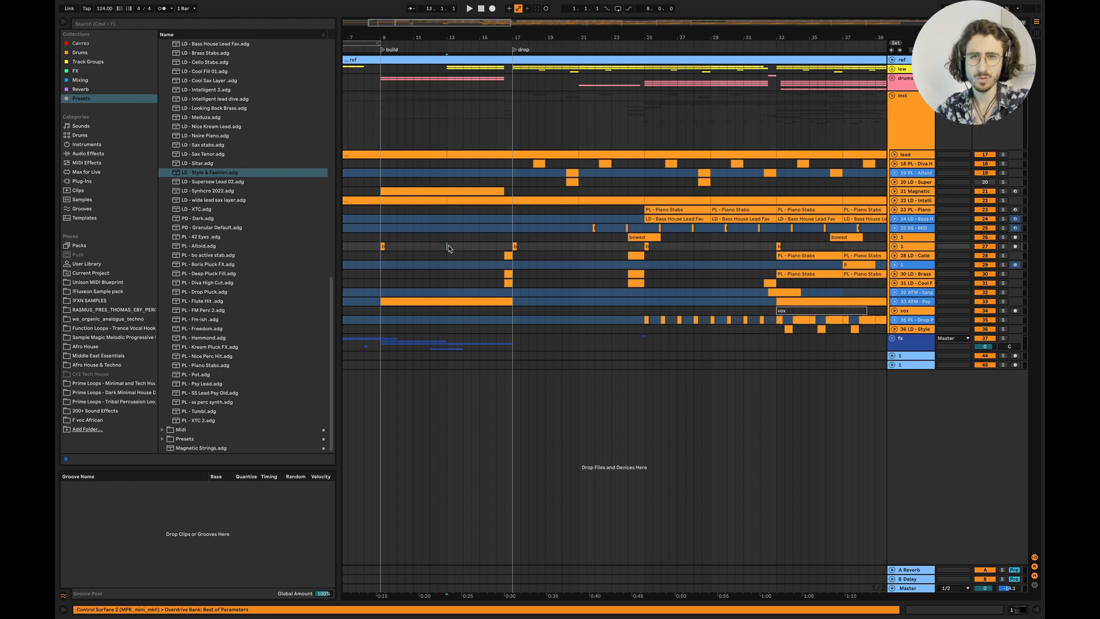
pyautogui.click(449, 239)
pyautogui.press('space')
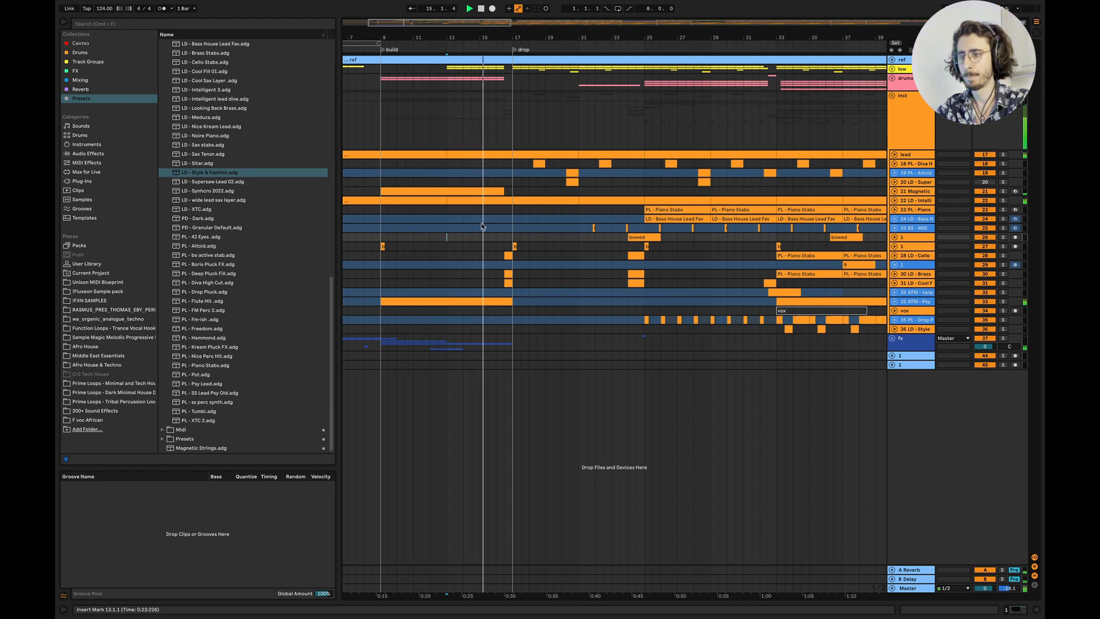
pyautogui.scroll(3, 498, 212)
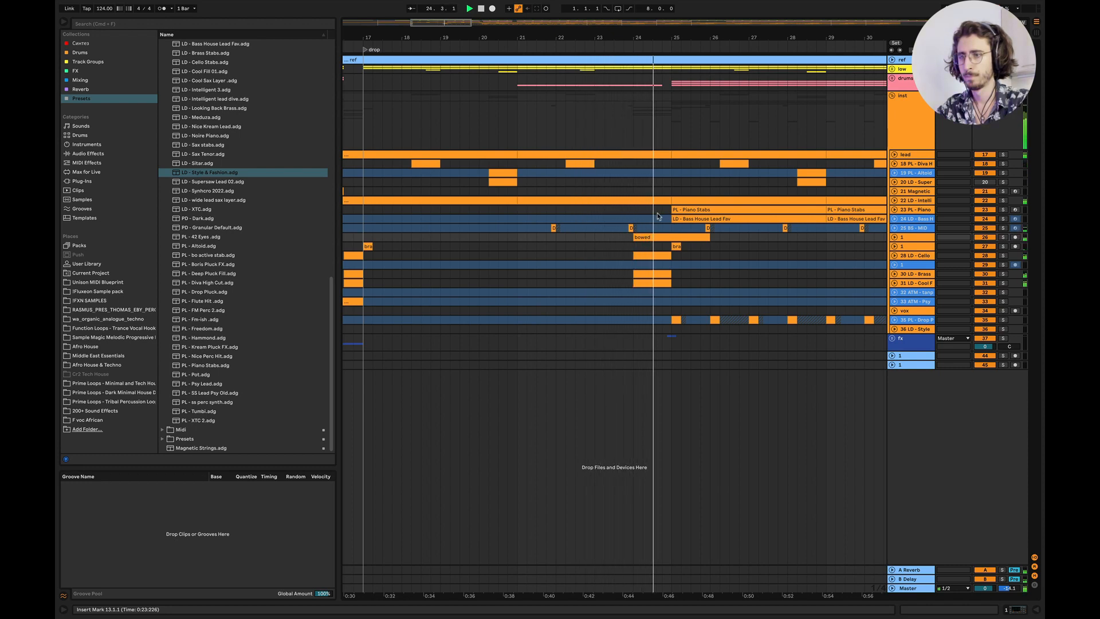
pyautogui.hscroll(3, 658, 216)
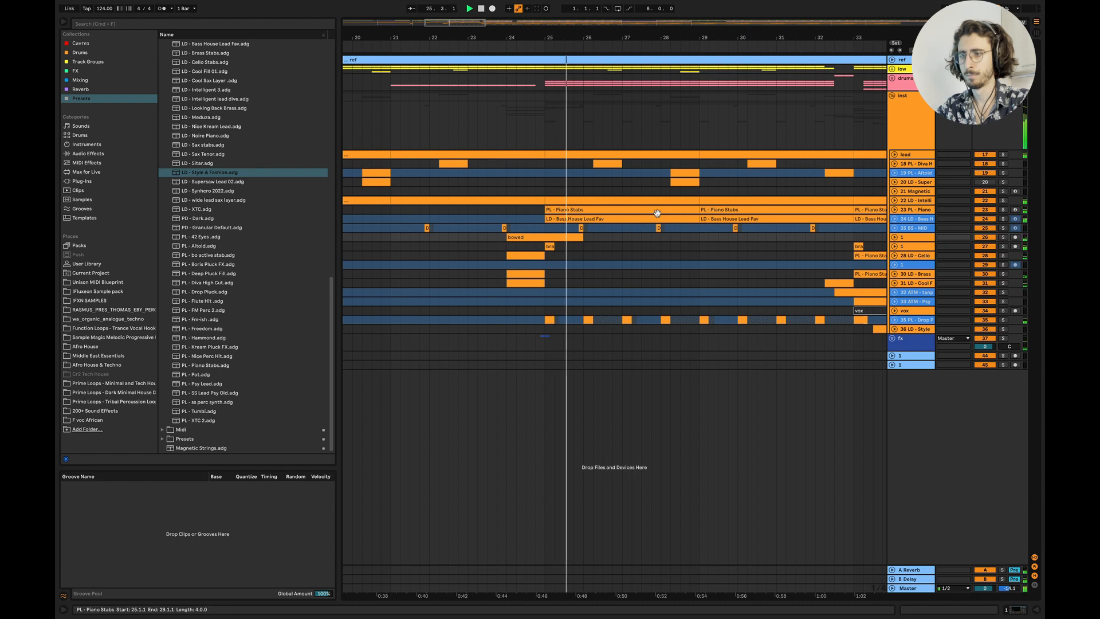
pyautogui.hscroll(3, 657, 213)
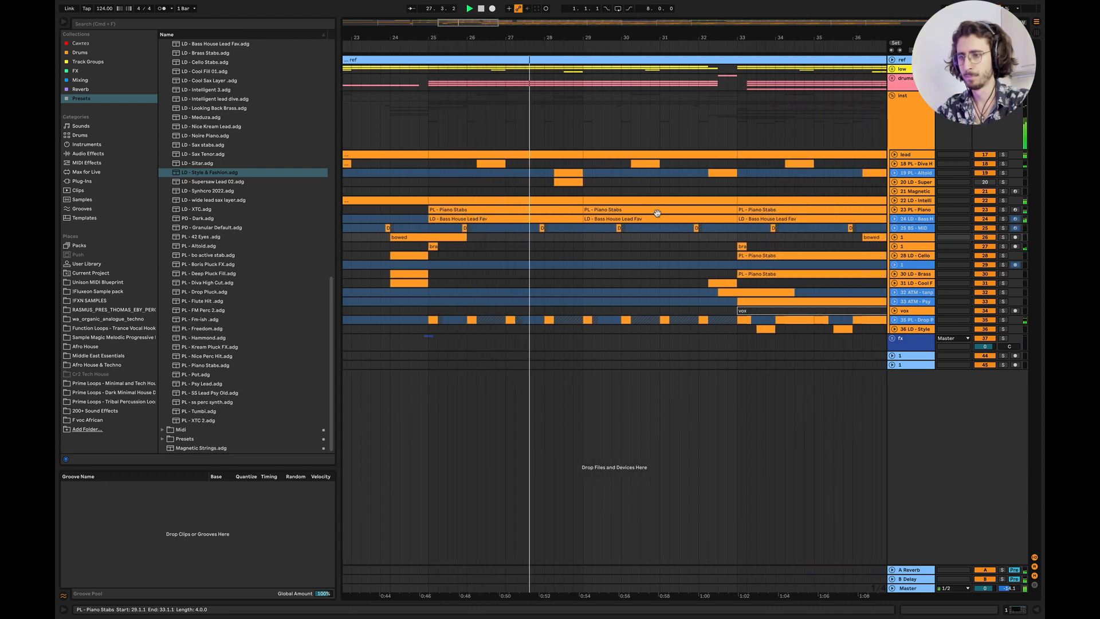
pyautogui.hscroll(4, 657, 214)
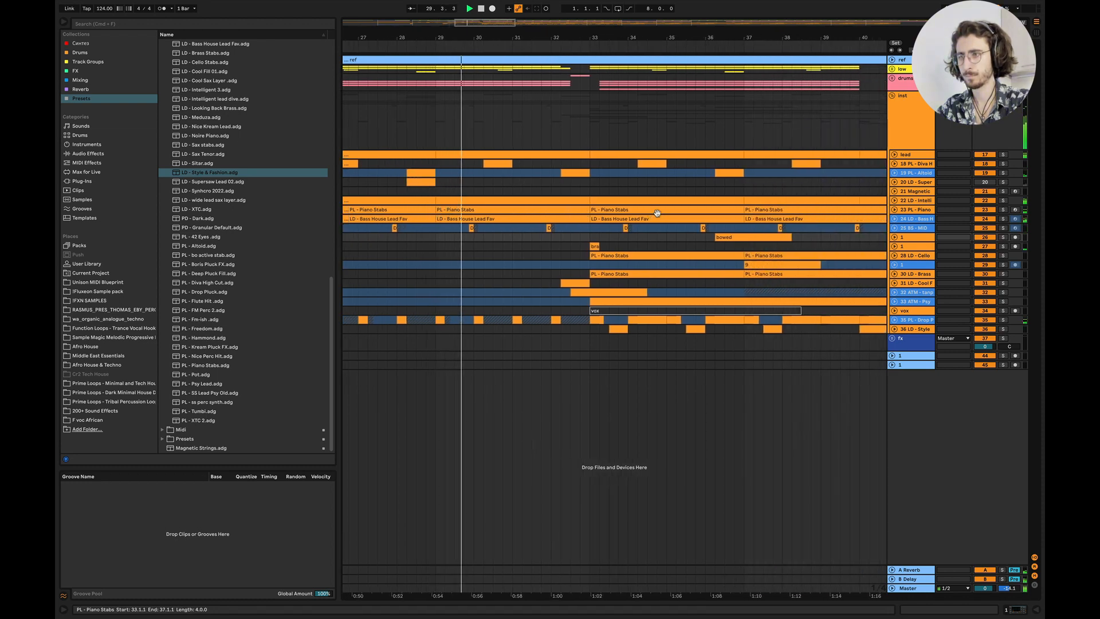
# Unfold the fx group, copy the wafx2_noisetools_fadeup clip into the drop on track 39, and fit it to 29.3.1–33.1.1
pyautogui.scroll(-5, 658, 213)
pyautogui.click(892, 339)
pyautogui.hscroll(-10, 793, 361)
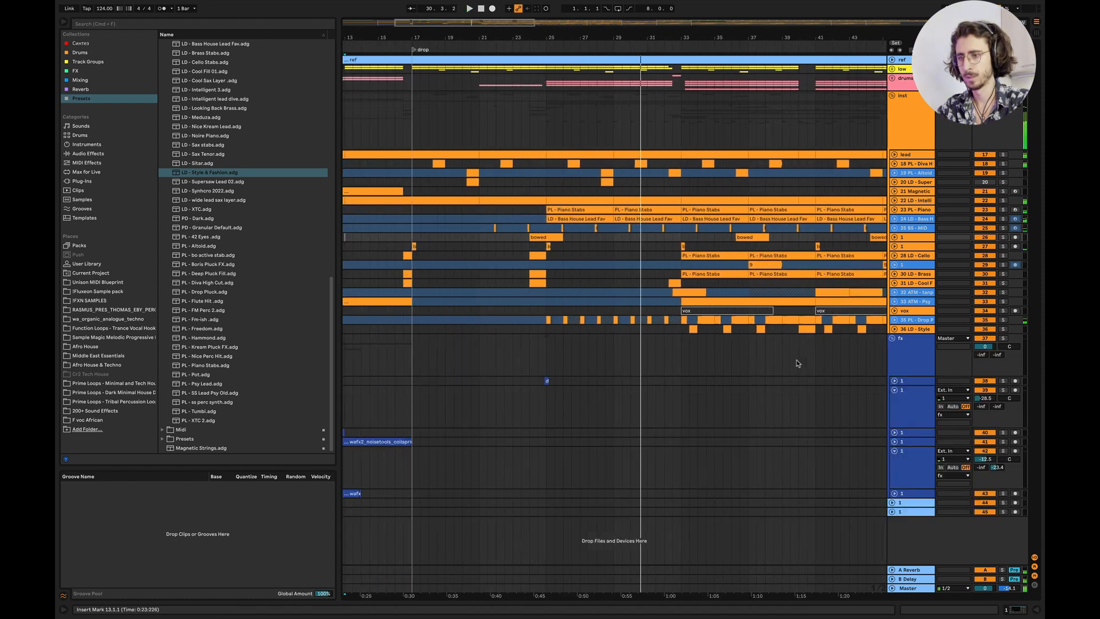
pyautogui.click(488, 393)
pyautogui.hscroll(10, 488, 392)
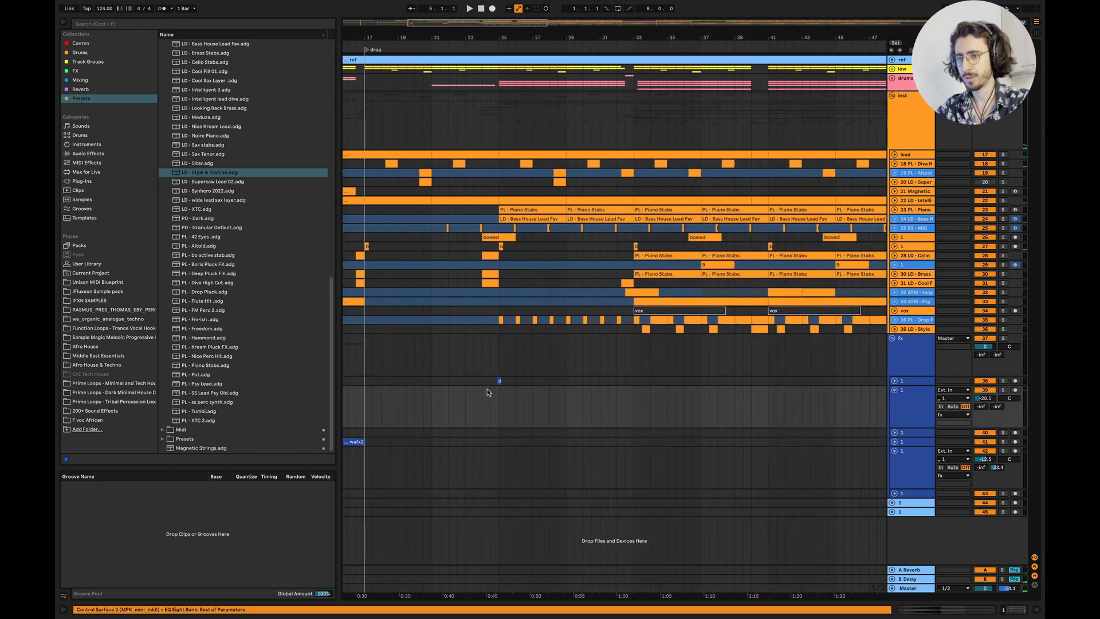
pyautogui.click(573, 392)
pyautogui.hotkey('ctrl', 'v')
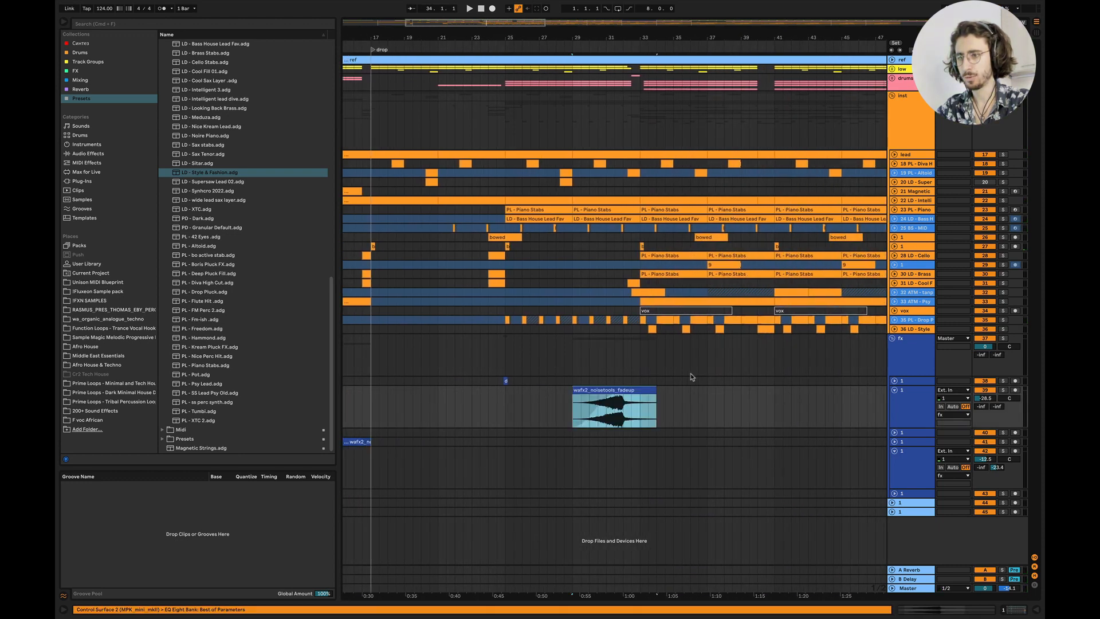
pyautogui.scroll(5, 689, 373)
pyautogui.moveTo(562, 396)
pyautogui.mouseDown()
pyautogui.moveTo(584, 390)
pyautogui.moveTo(548, 398)
pyautogui.mouseUp()
# Play back the section with the noise fade-up and listen on past bar 41
pyautogui.press('space')
pyautogui.press('a')
pyautogui.press('a')
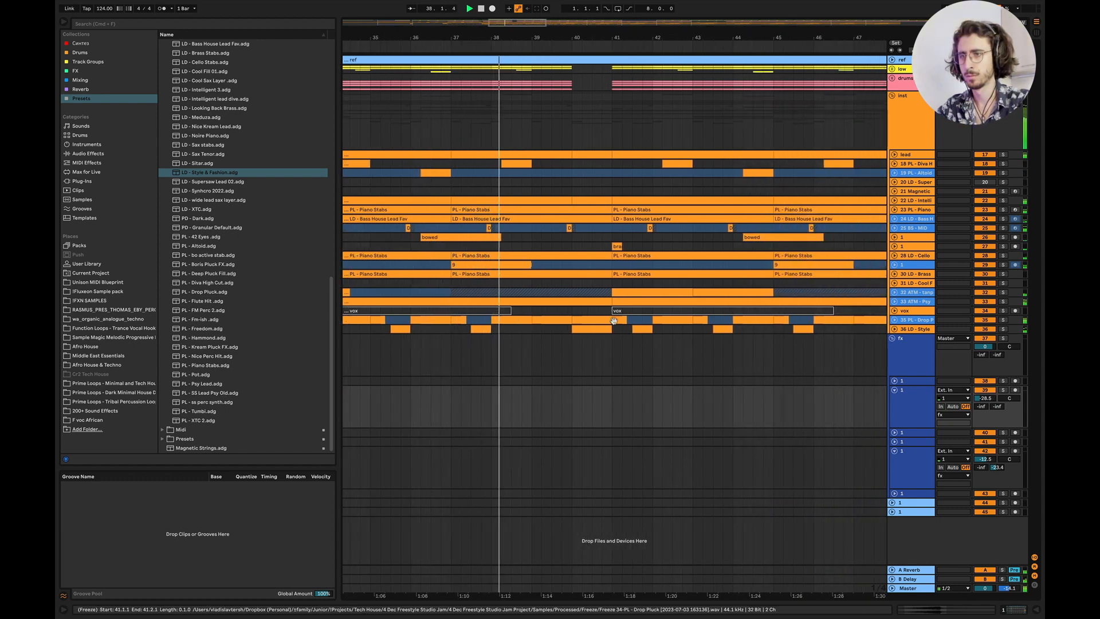
pyautogui.press('-')
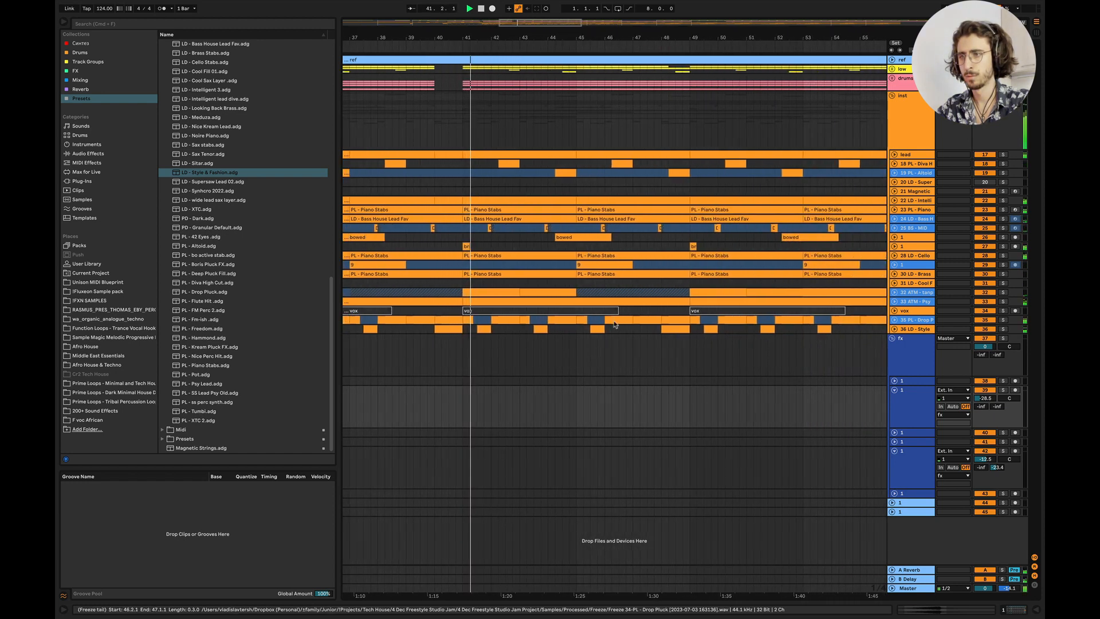
# Fold the inst group and the expanded fx tracks 39 and 42 while playing through to the cool down
pyautogui.click(892, 95)
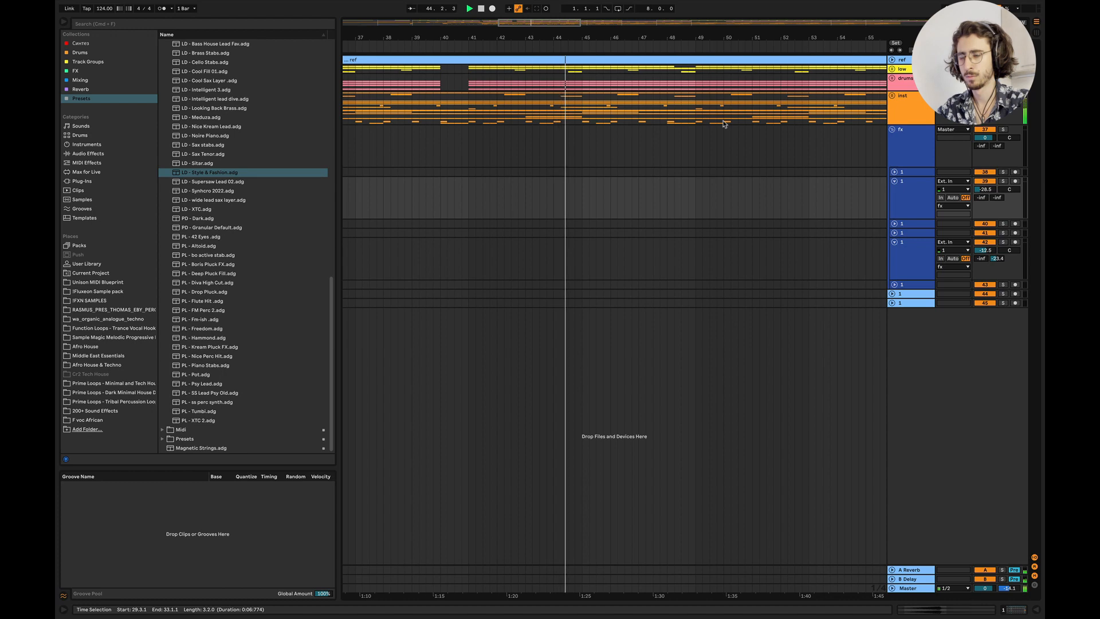
pyautogui.hscroll(3, 723, 124)
pyautogui.scroll(-3, 723, 123)
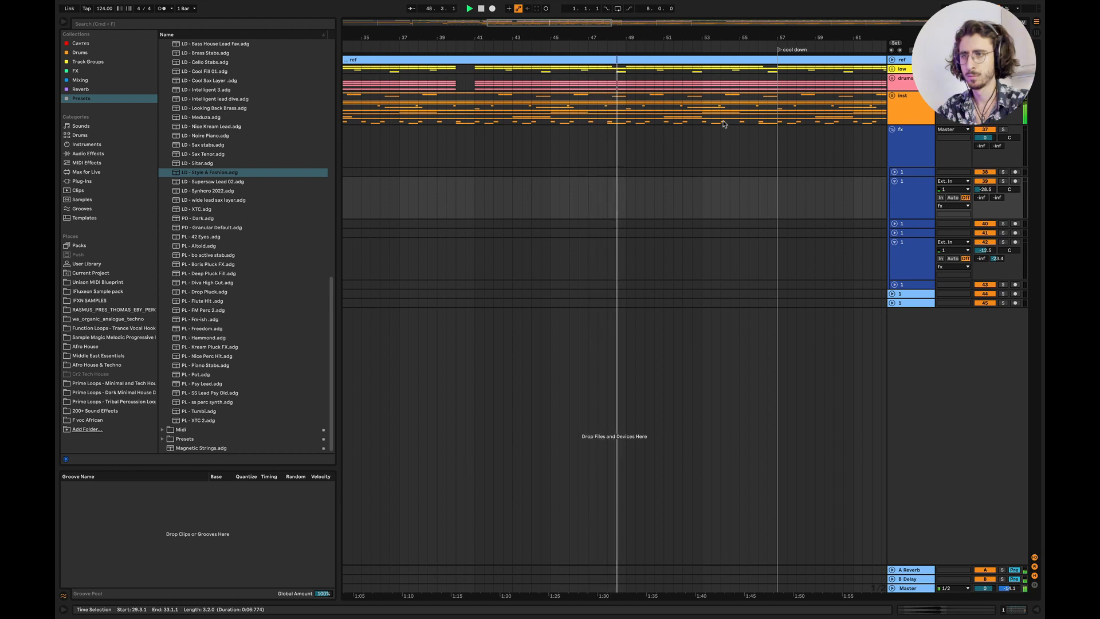
pyautogui.hscroll(3, 722, 124)
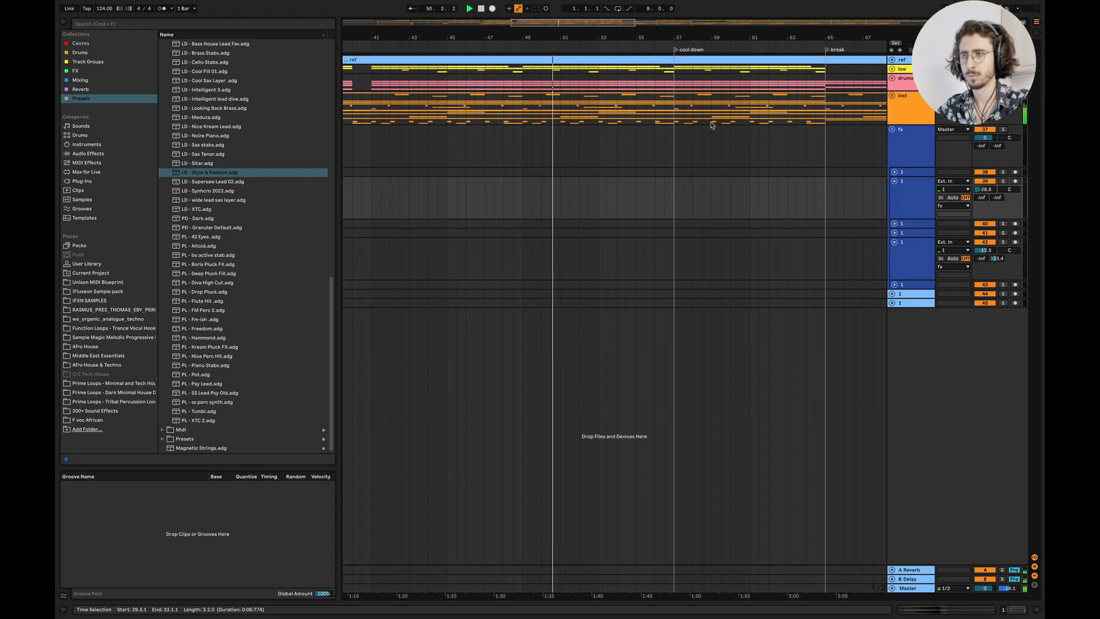
pyautogui.hscroll(1, 687, 125)
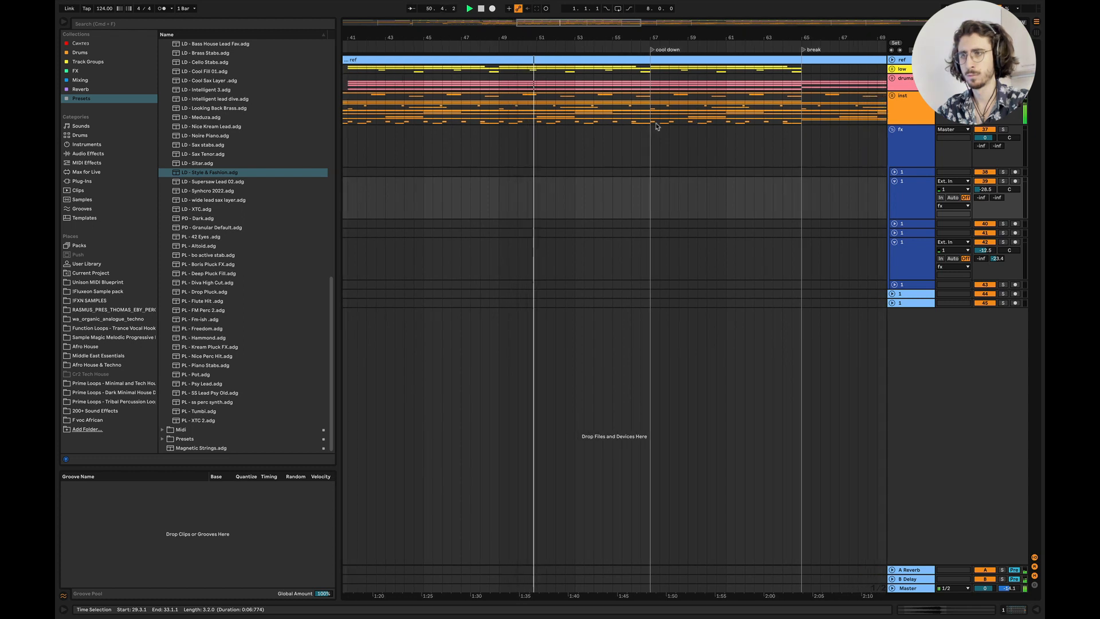
pyautogui.click(895, 181)
pyautogui.click(894, 209)
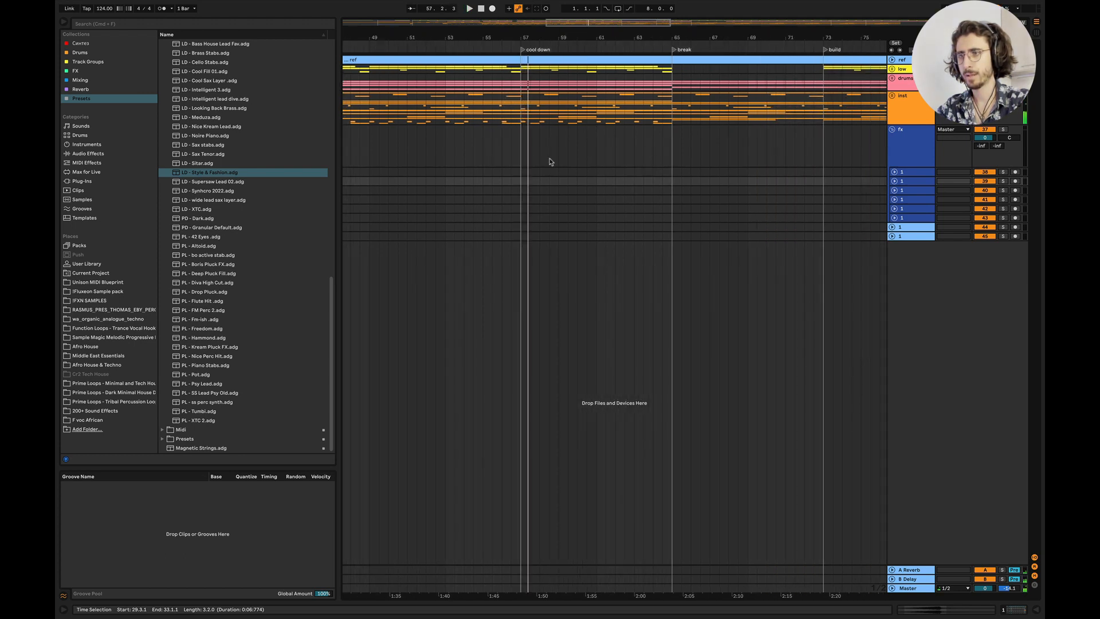
# Fold the fx group after reviewing the arrangement's sections from the drop through drop 2
pyautogui.scroll(-3, 533, 153)
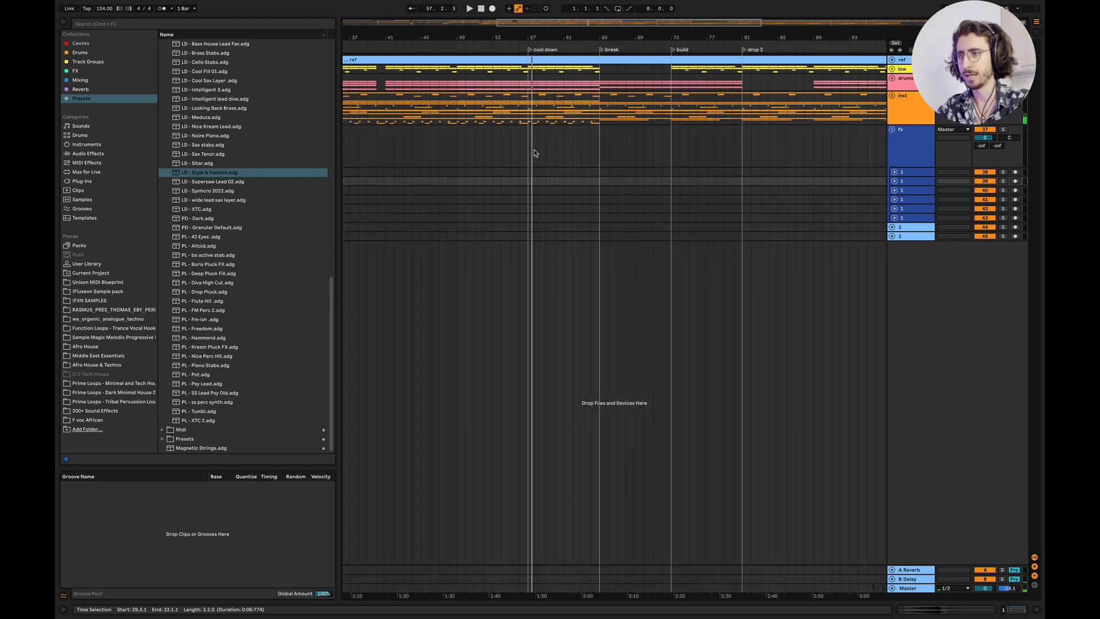
pyautogui.hscroll(-5, 533, 153)
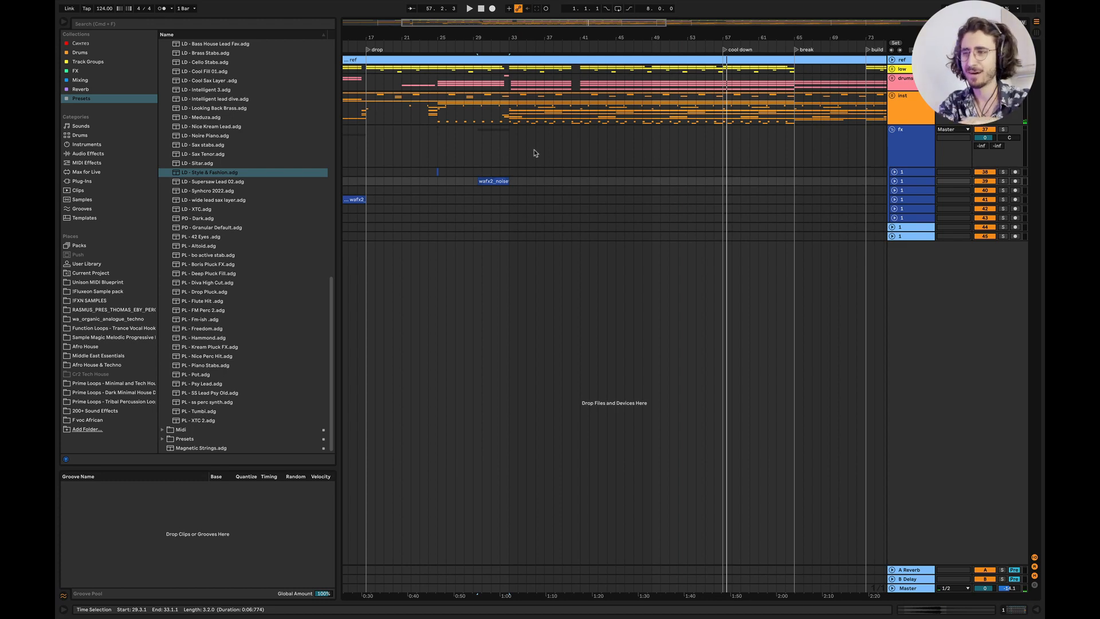
pyautogui.hscroll(-1, 534, 153)
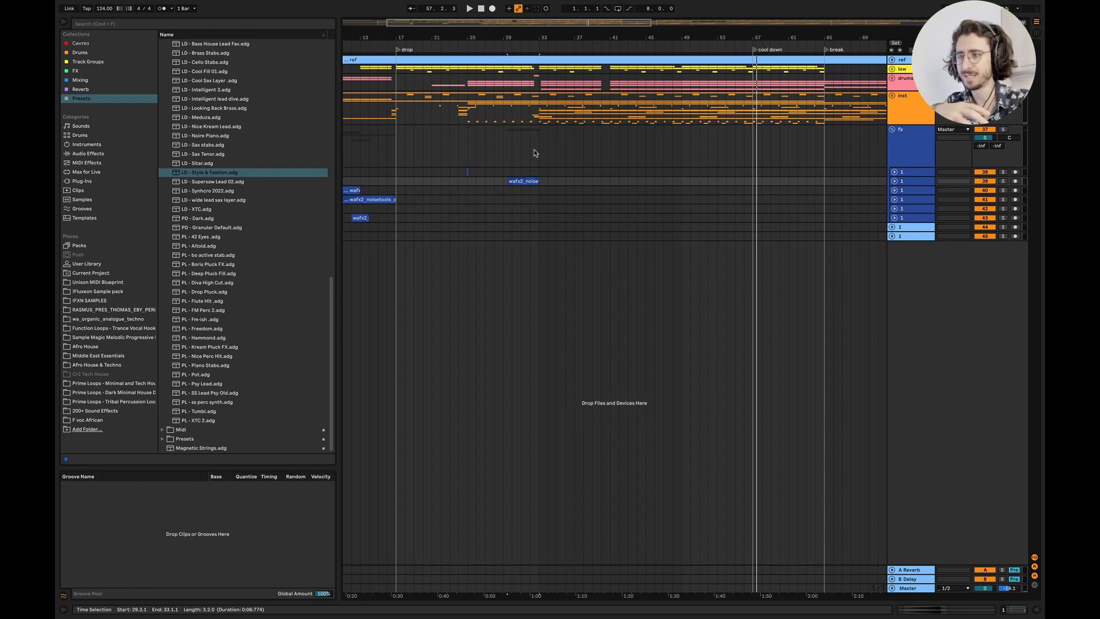
pyautogui.hscroll(2, 582, 181)
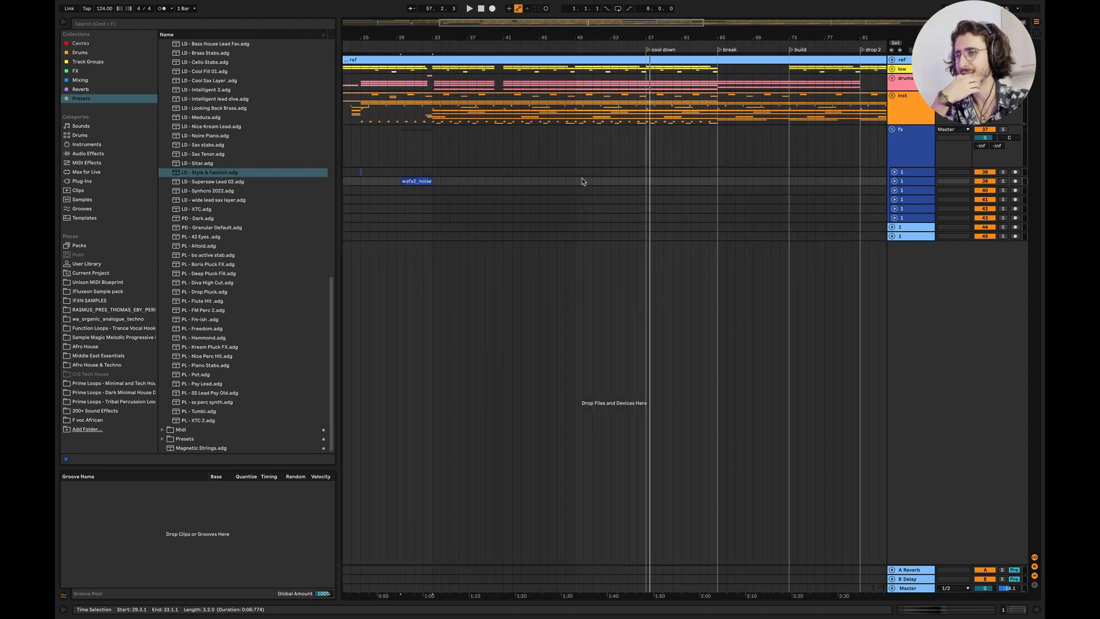
pyautogui.hscroll(20, 582, 181)
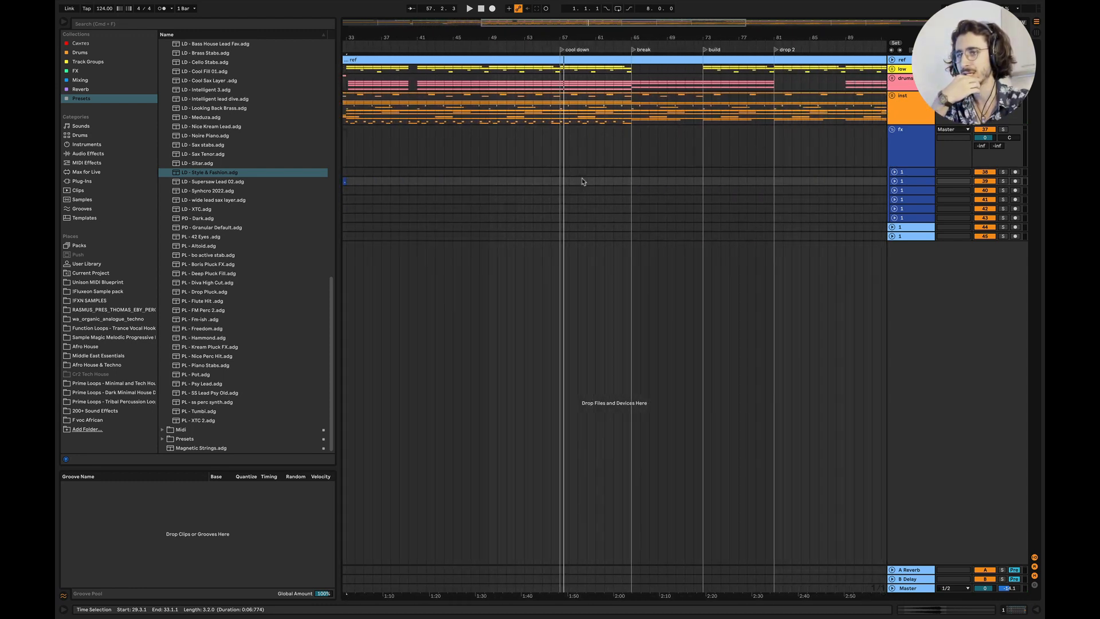
pyautogui.hscroll(-1, 582, 181)
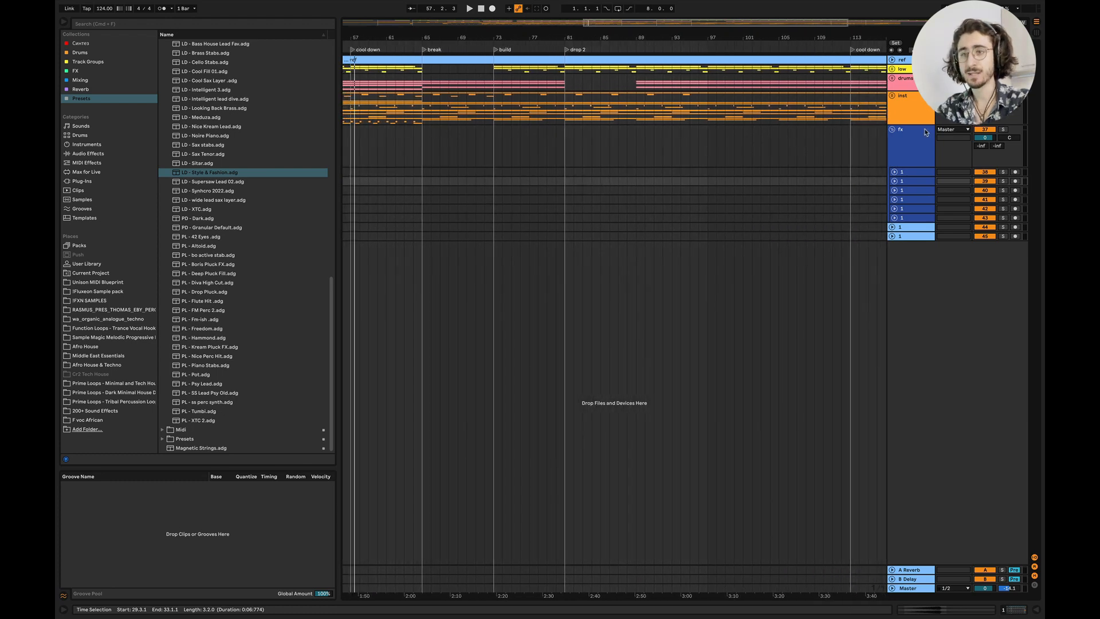
pyautogui.click(892, 130)
pyautogui.scroll(-5, 669, 194)
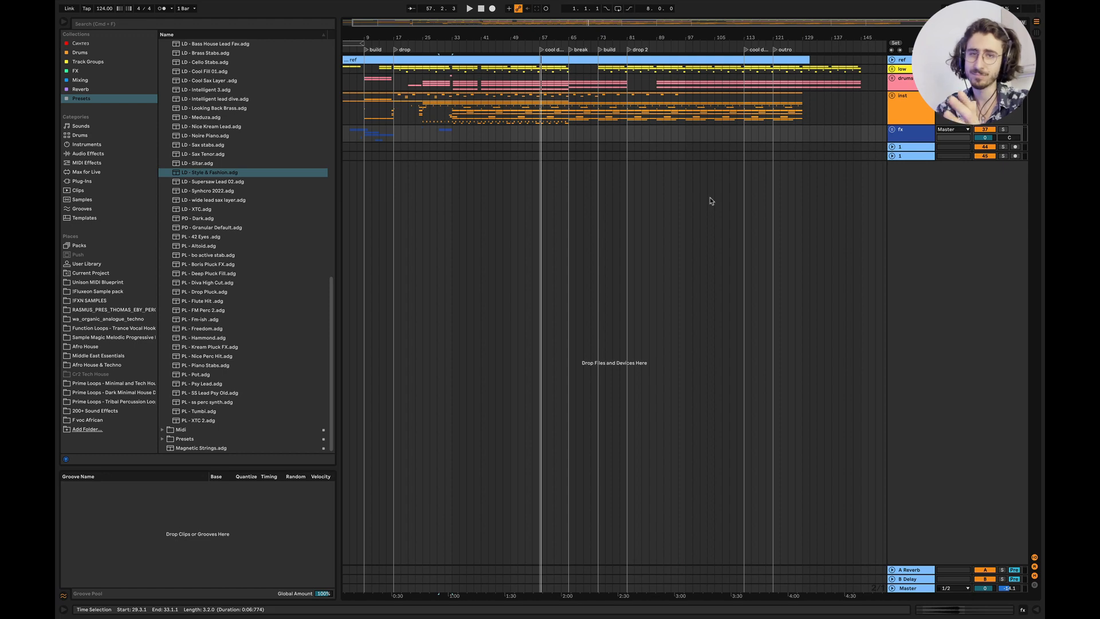
pyautogui.hscroll(-1, 565, 149)
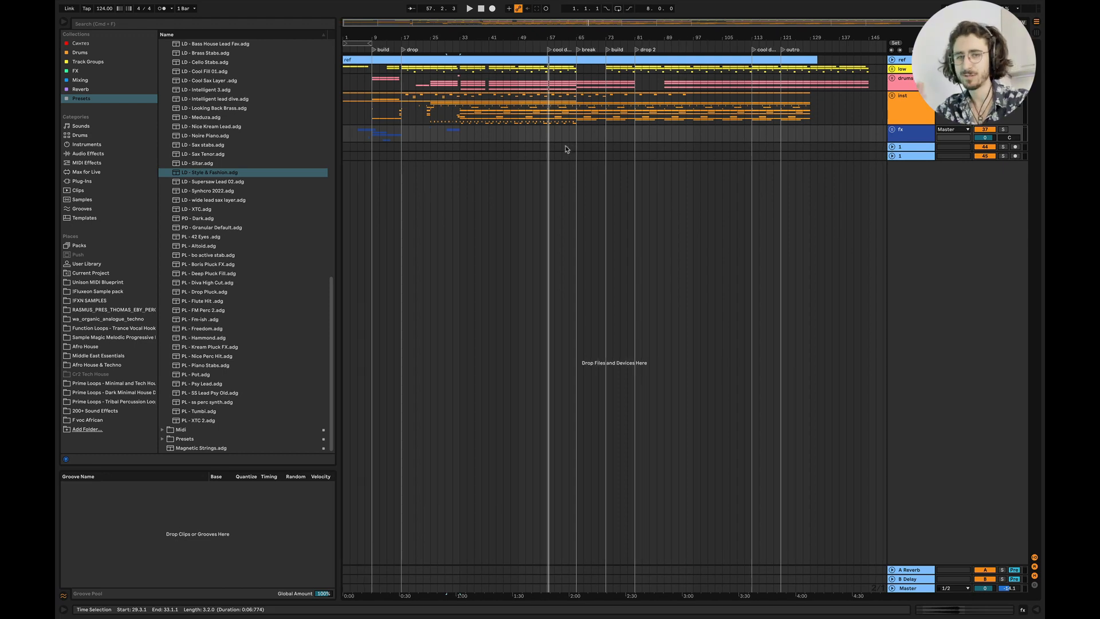